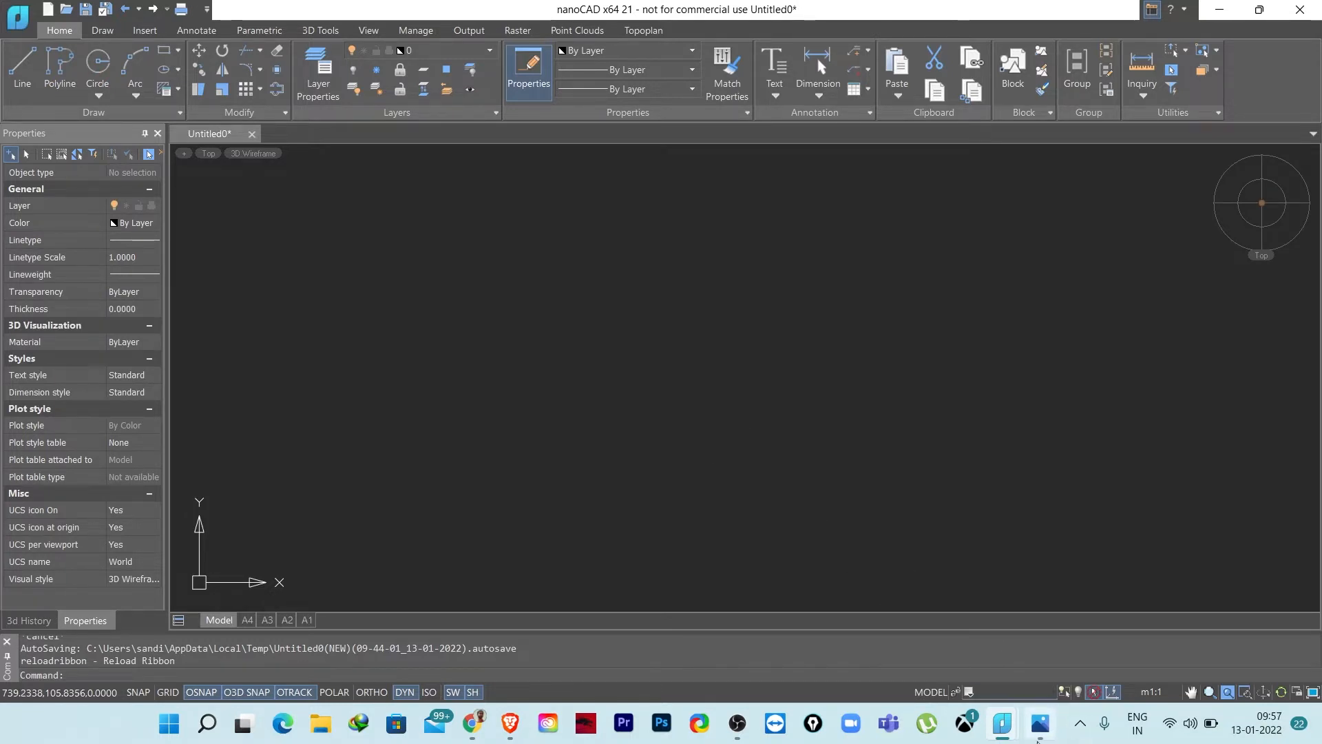
# - View the dimensioned bracket drawing in the image viewer and return to the blank nanoCAD drawing
pyautogui.click(1041, 723)
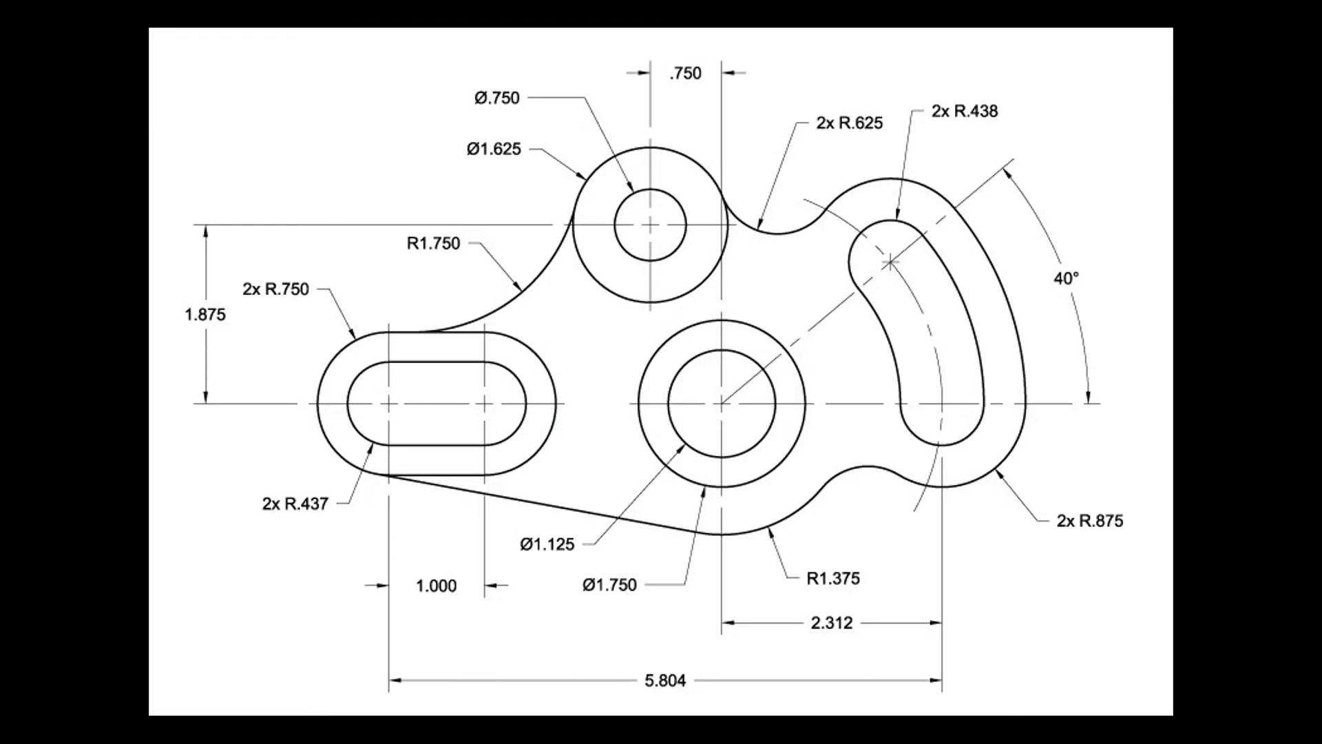
pyautogui.click(1002, 723)
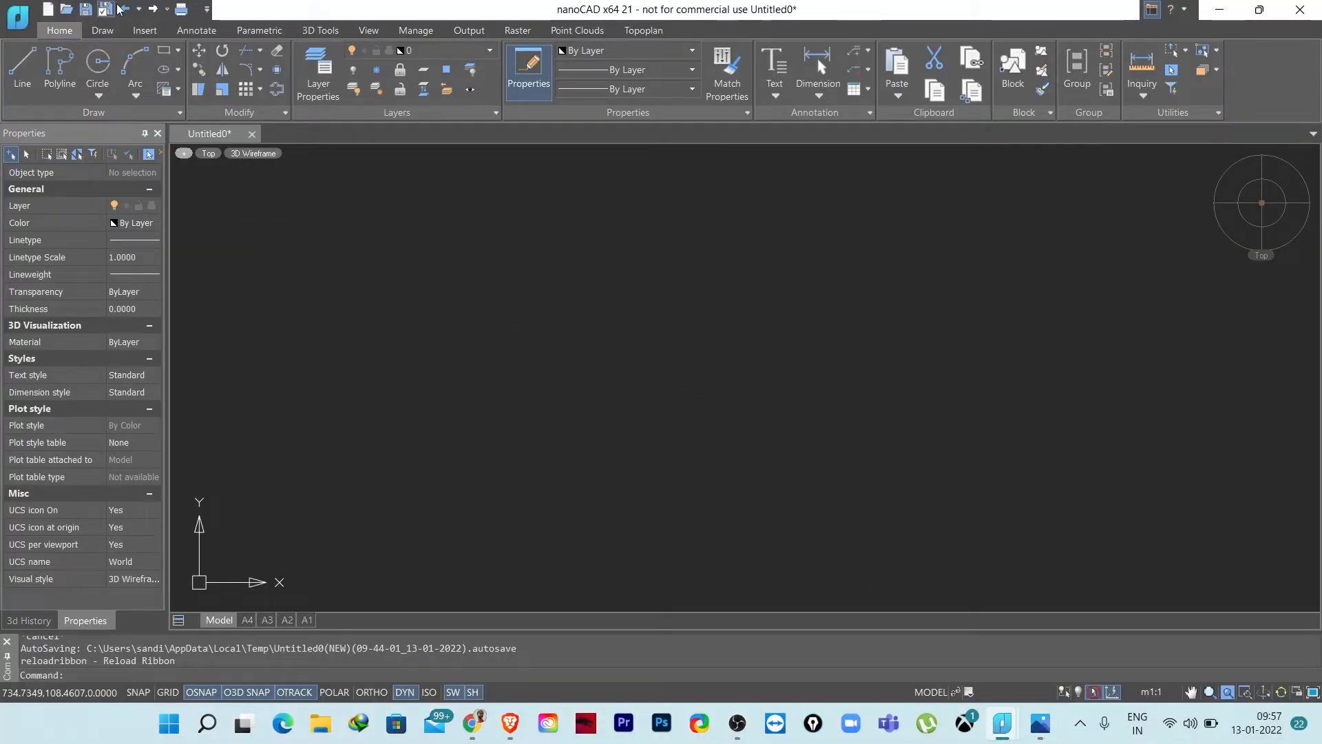
pyautogui.click(18, 21)
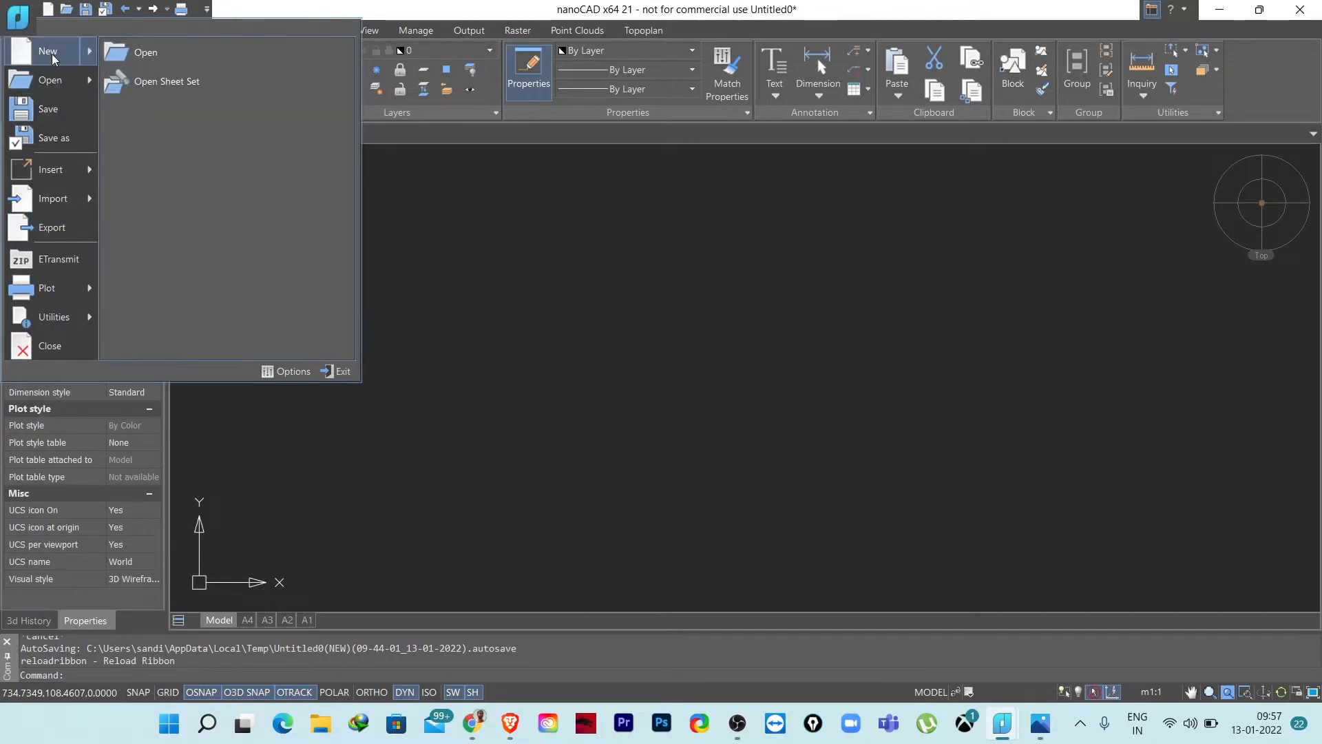
pyautogui.moveTo(44, 55)
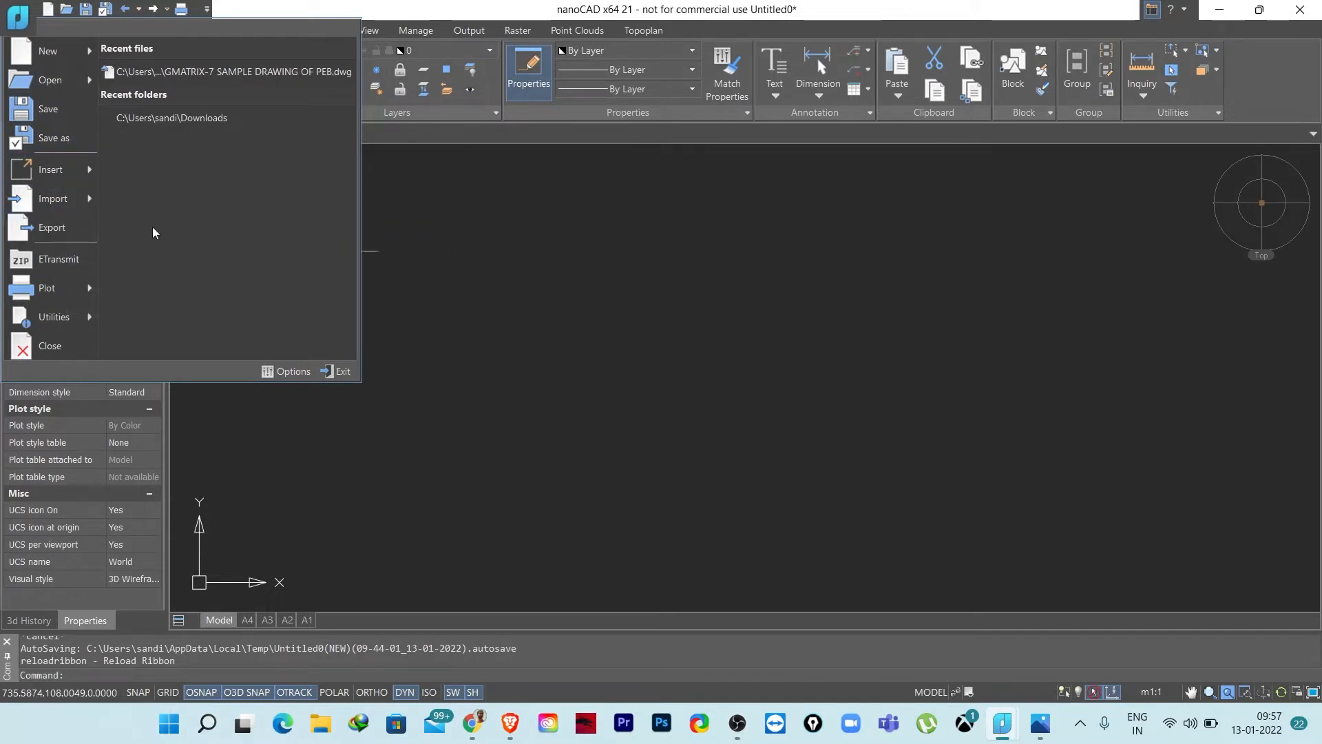
pyautogui.click(627, 280)
pyautogui.click(317, 338)
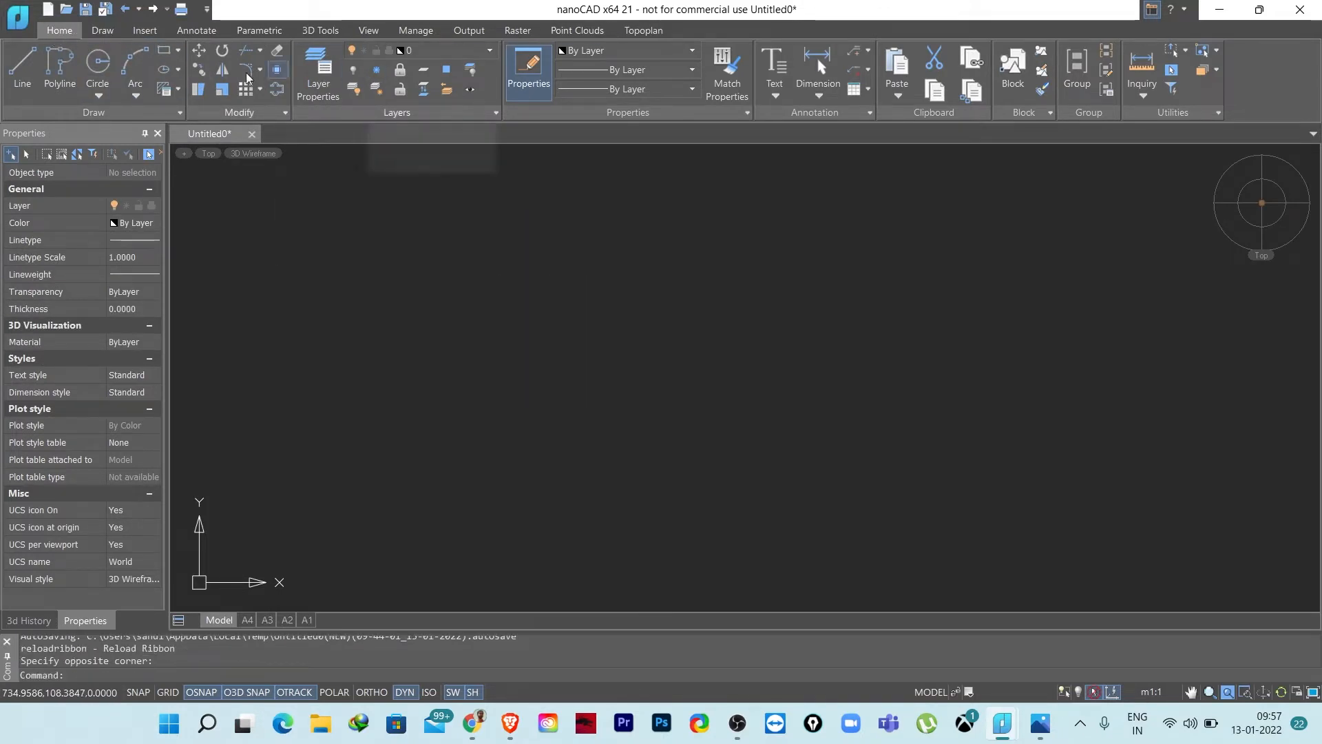
pyautogui.click(98, 32)
pyautogui.click(153, 33)
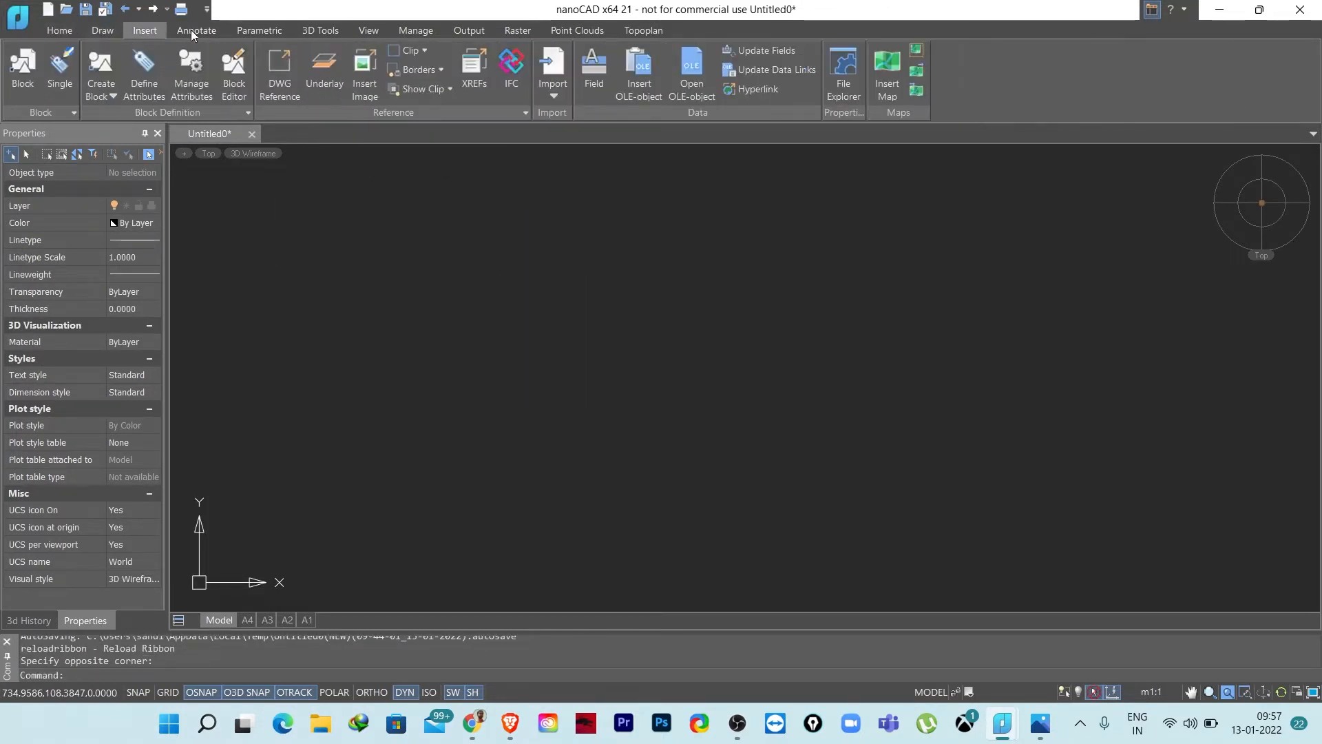
pyautogui.click(191, 30)
pyautogui.click(255, 30)
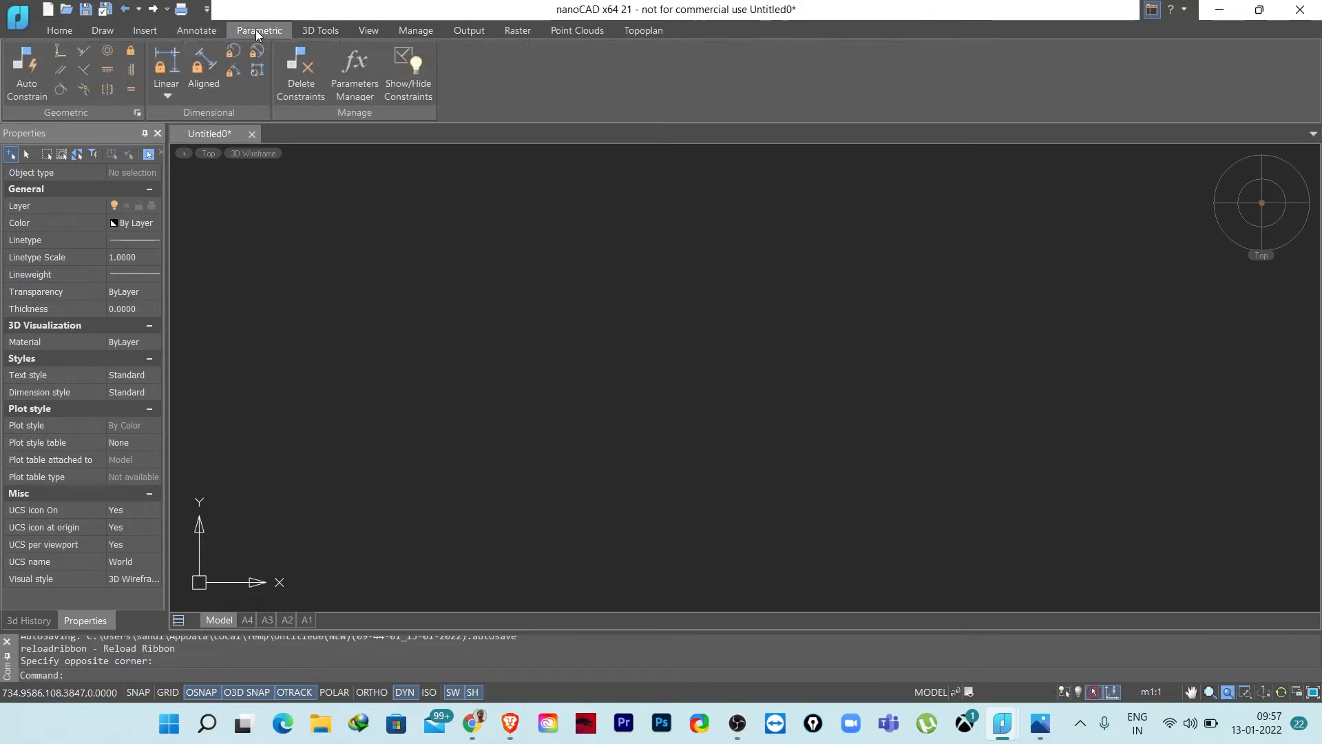
pyautogui.click(333, 30)
pyautogui.click(64, 33)
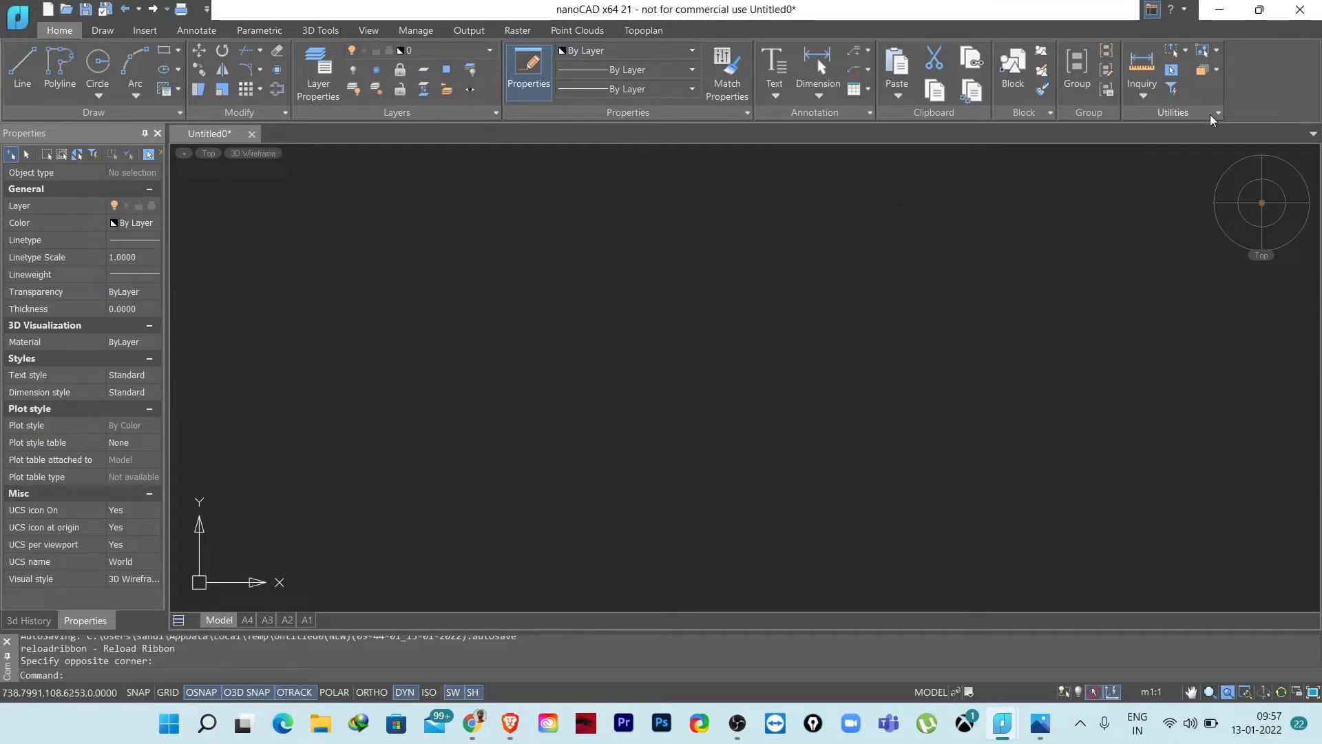
# - Set the Properties palette to auto-hide so that it collapses beside the drawing area
pyautogui.click(145, 134)
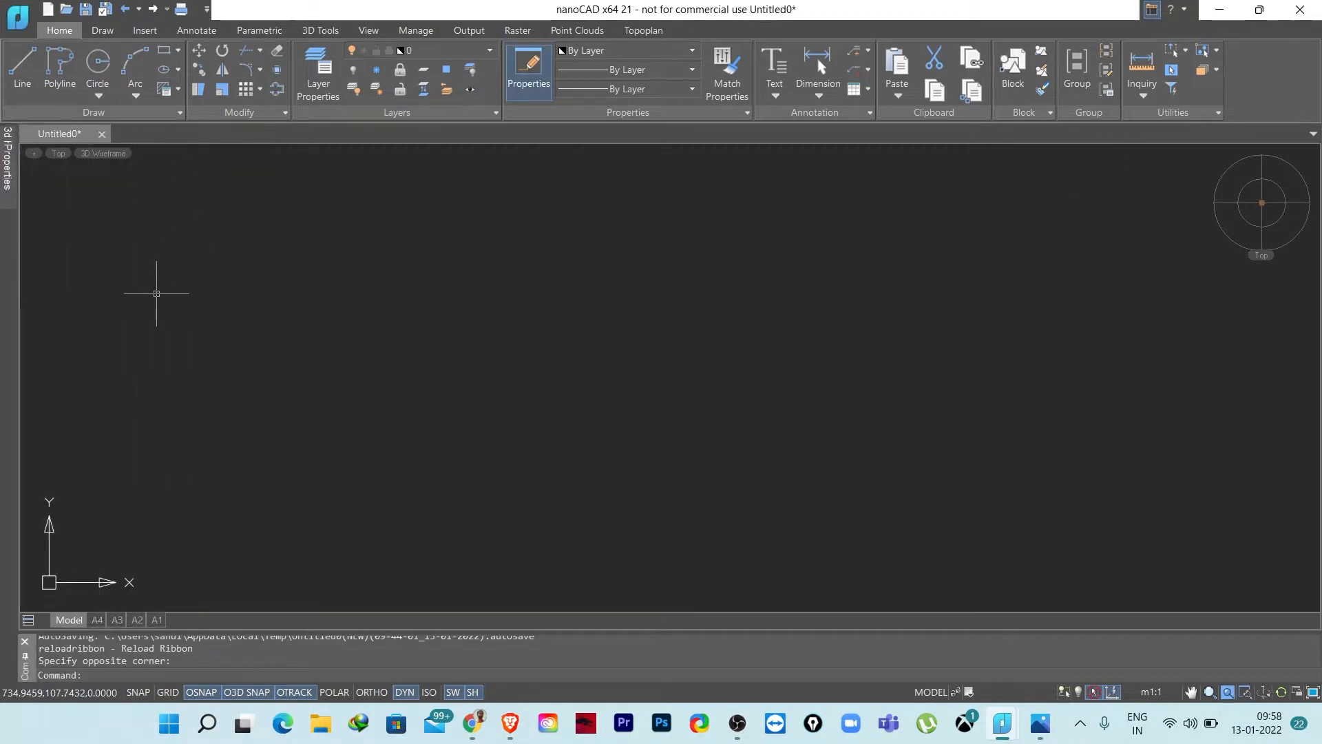
pyautogui.moveTo(5, 177)
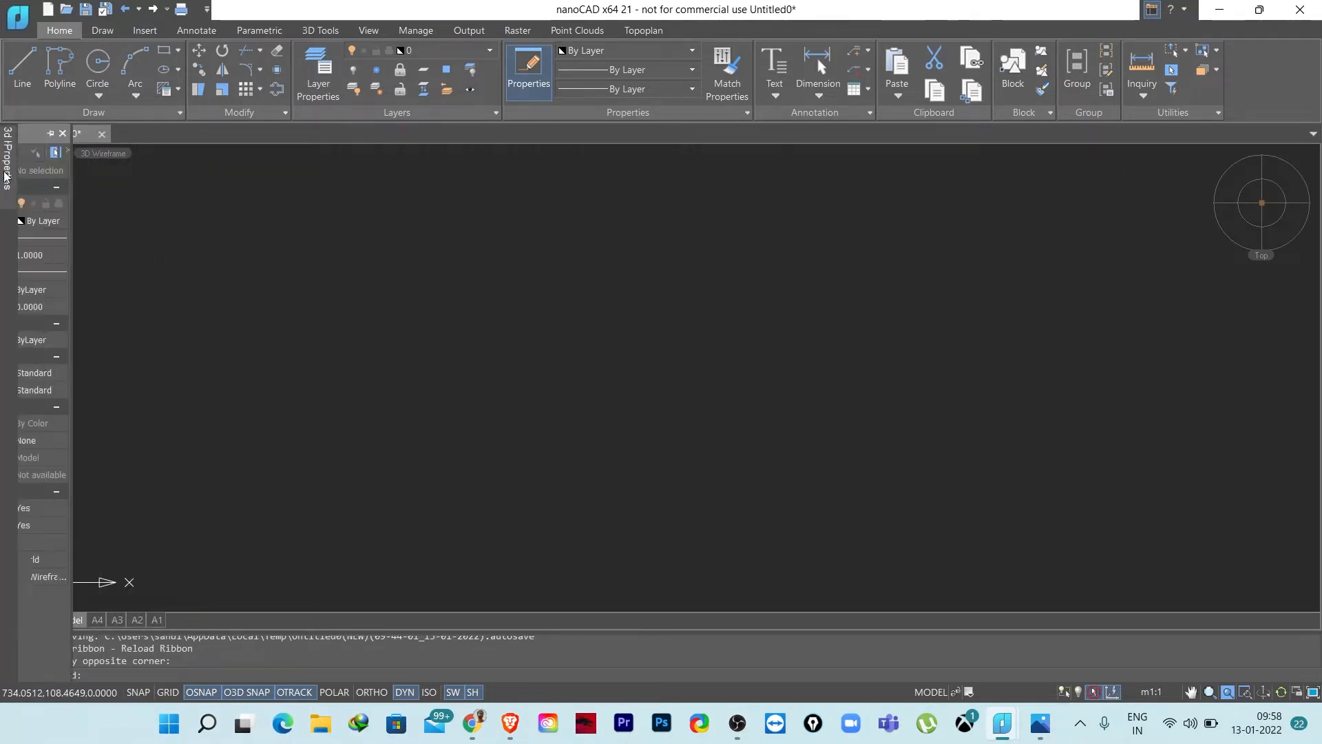
pyautogui.click(158, 134)
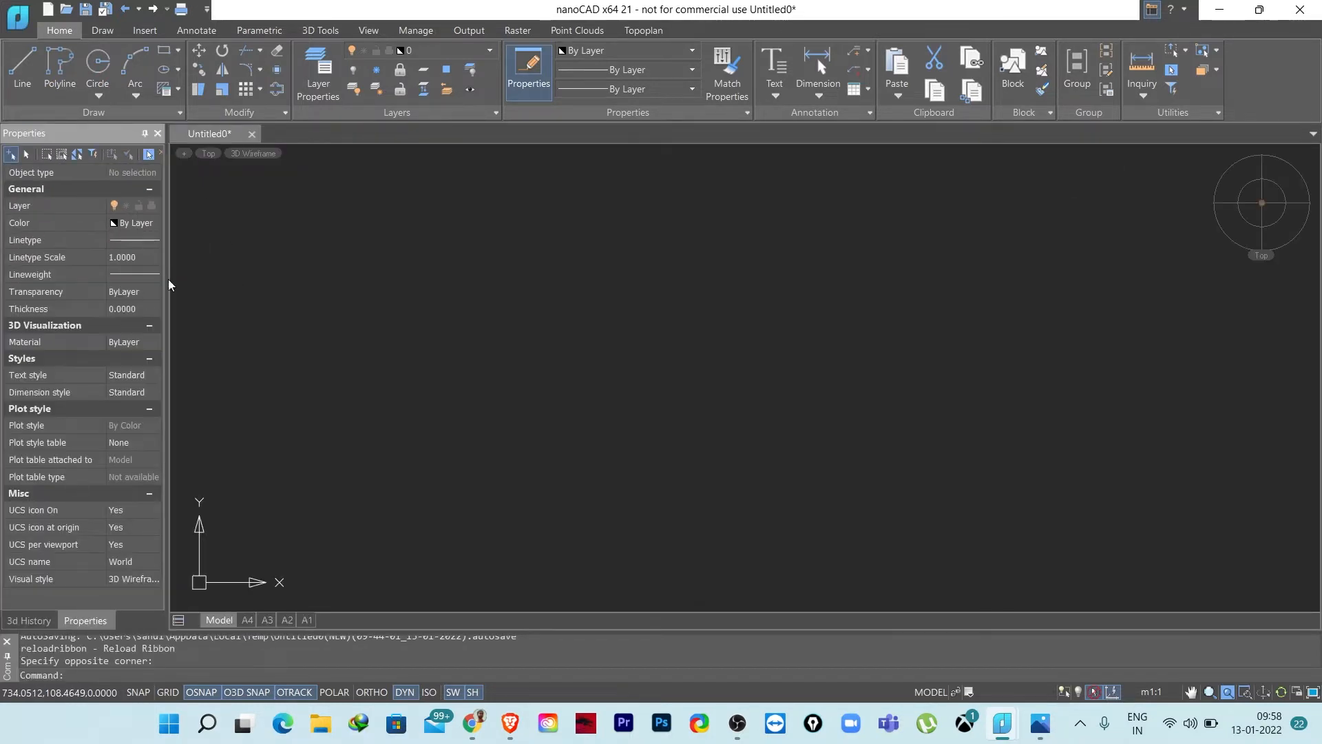
pyautogui.click(144, 134)
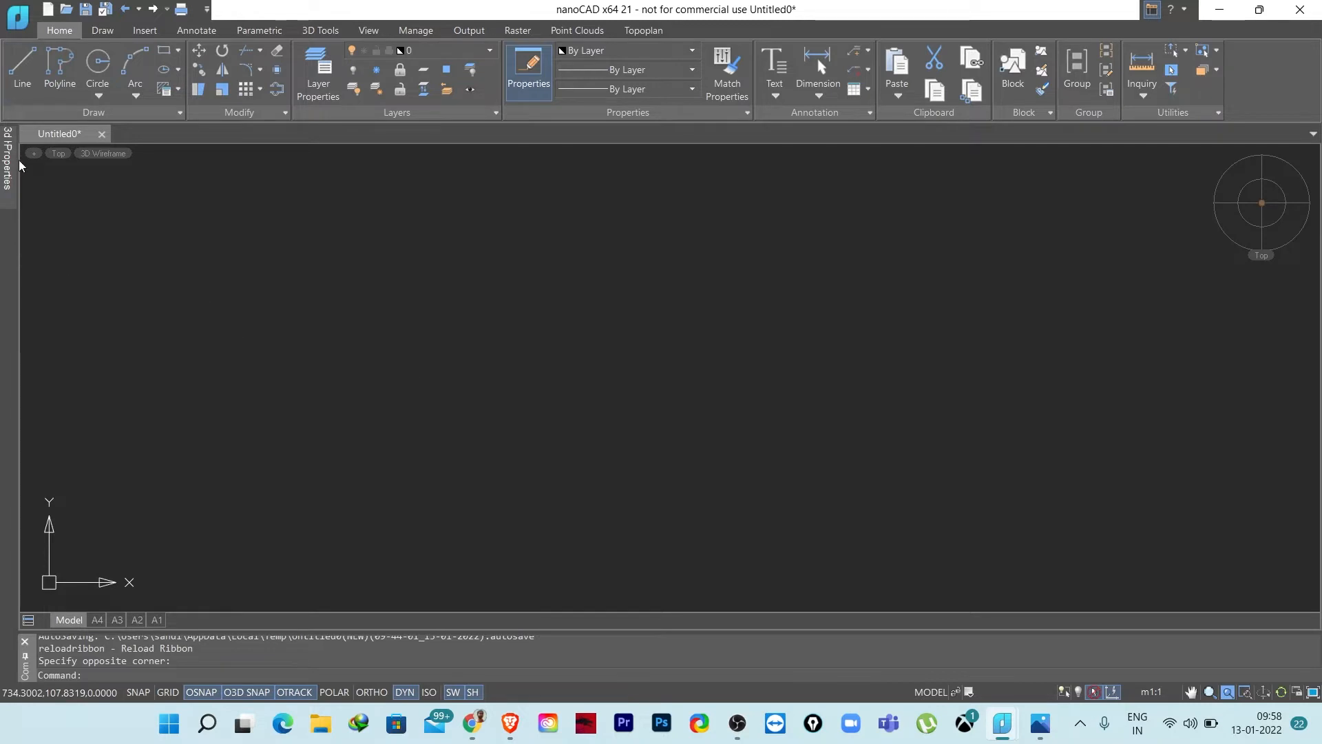
pyautogui.moveTo(8, 163)
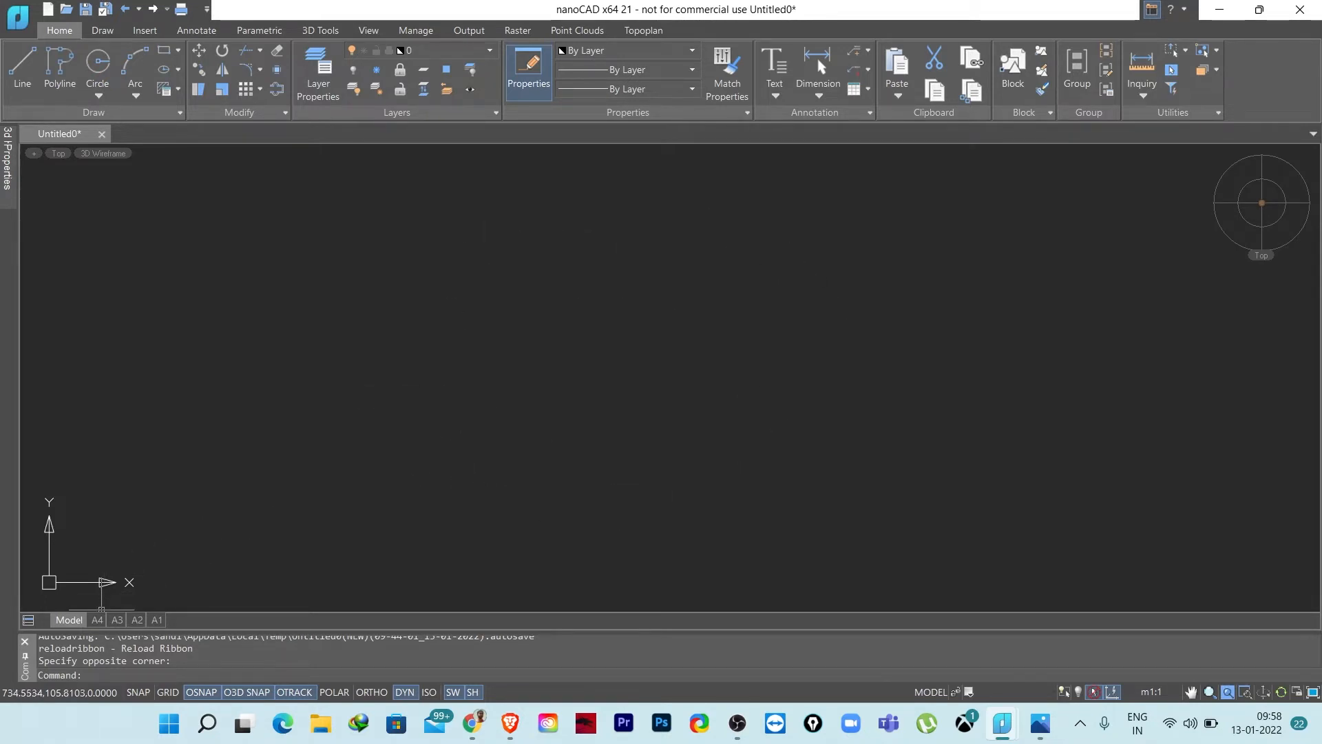
# - View the A4, A3, A2 and A1 sheet layouts one after another and return to model space
pyautogui.click(100, 619)
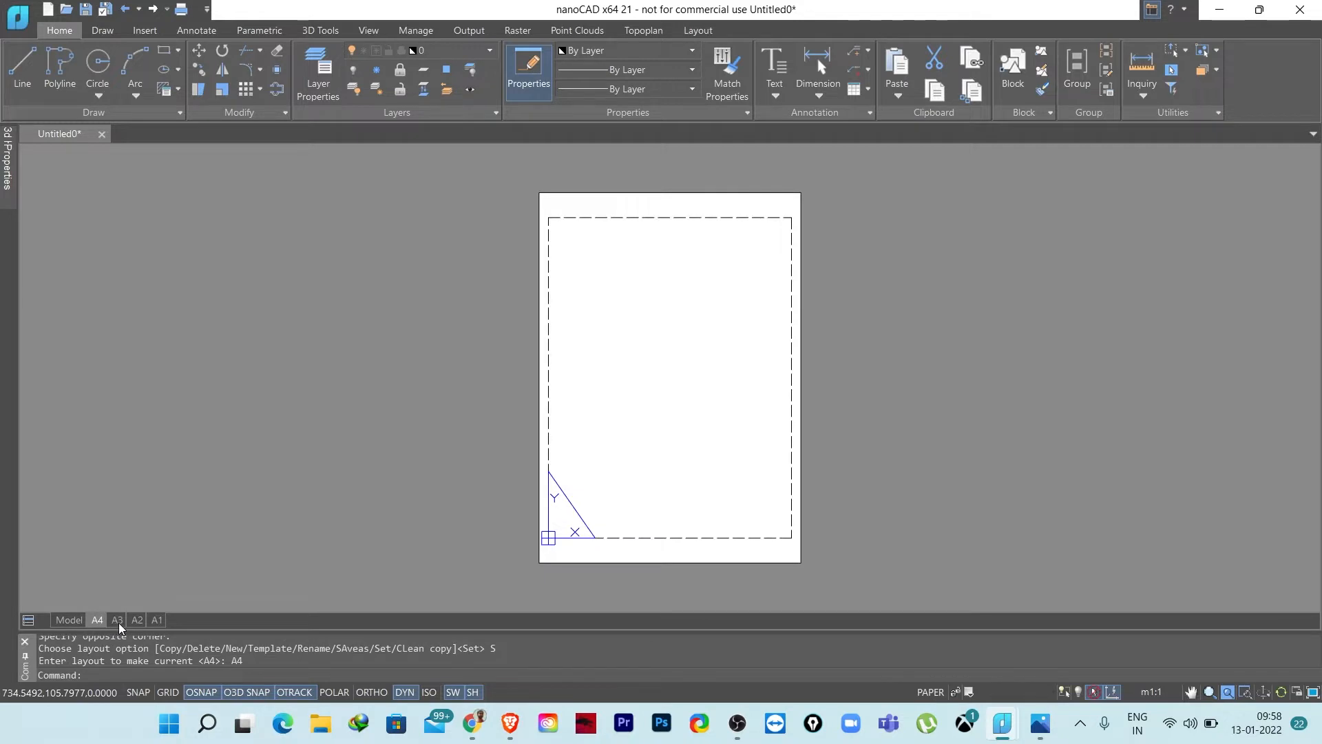
pyautogui.click(118, 622)
pyautogui.click(136, 621)
pyautogui.click(155, 621)
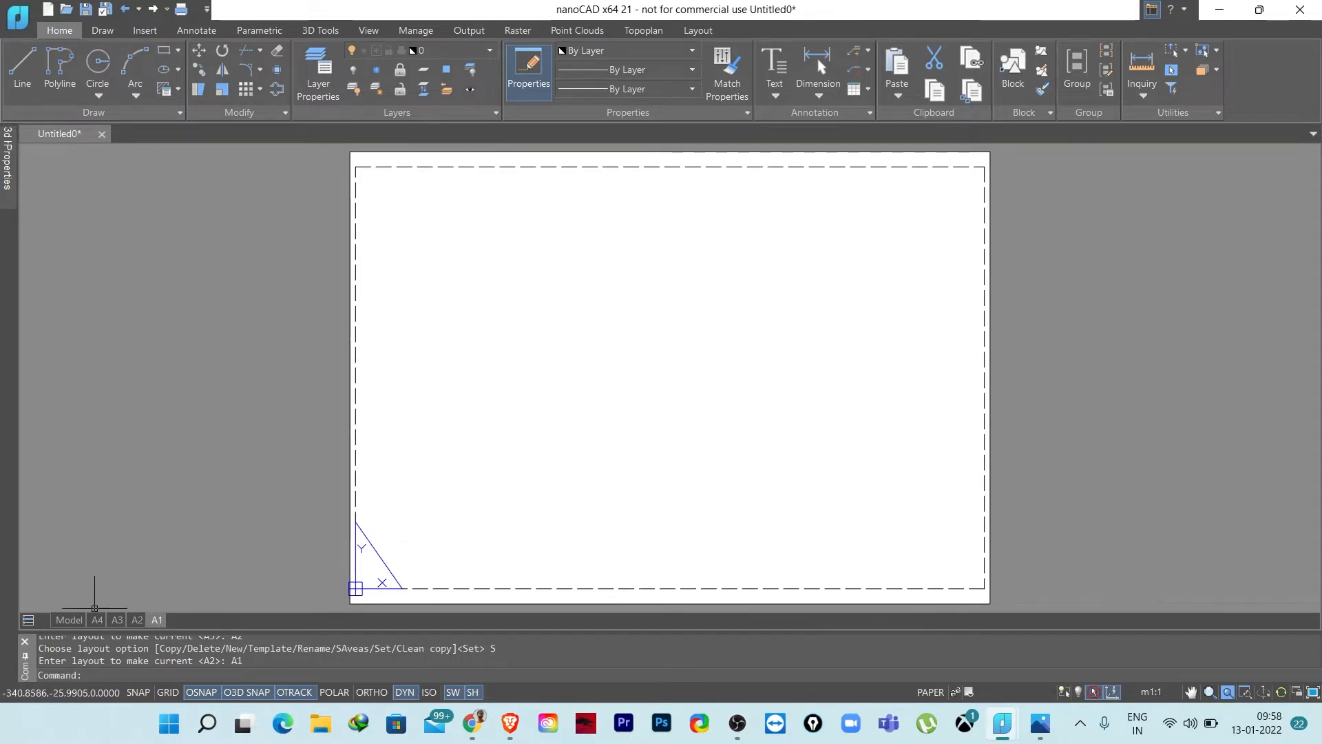
pyautogui.click(61, 619)
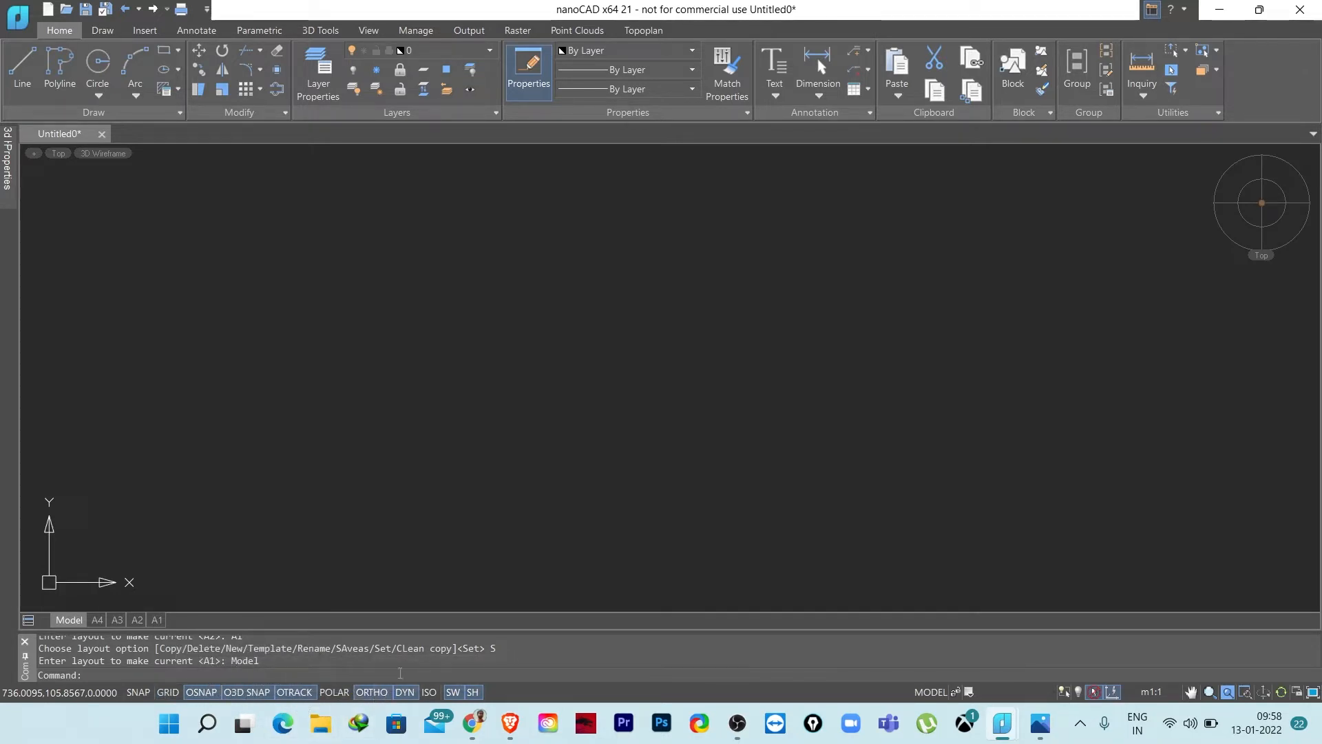
pyautogui.click(371, 692)
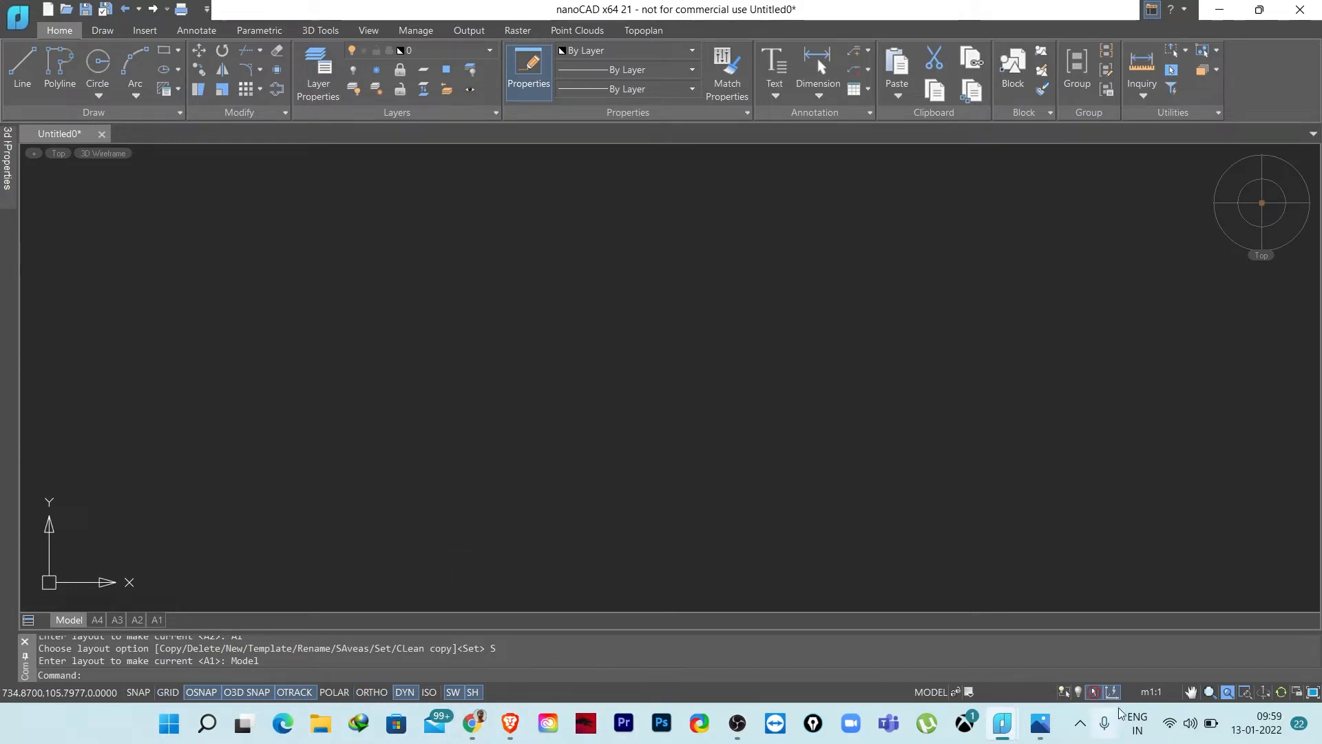
pyautogui.click(1147, 693)
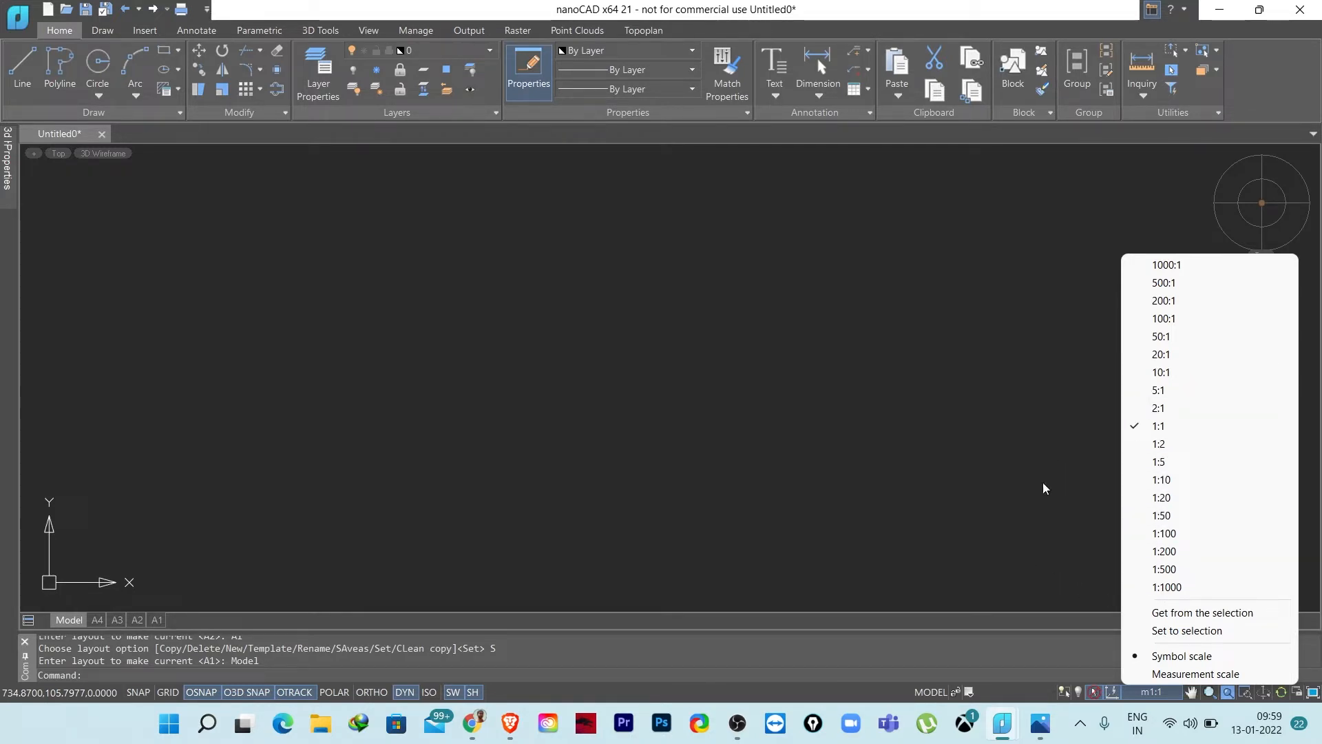
pyautogui.click(832, 459)
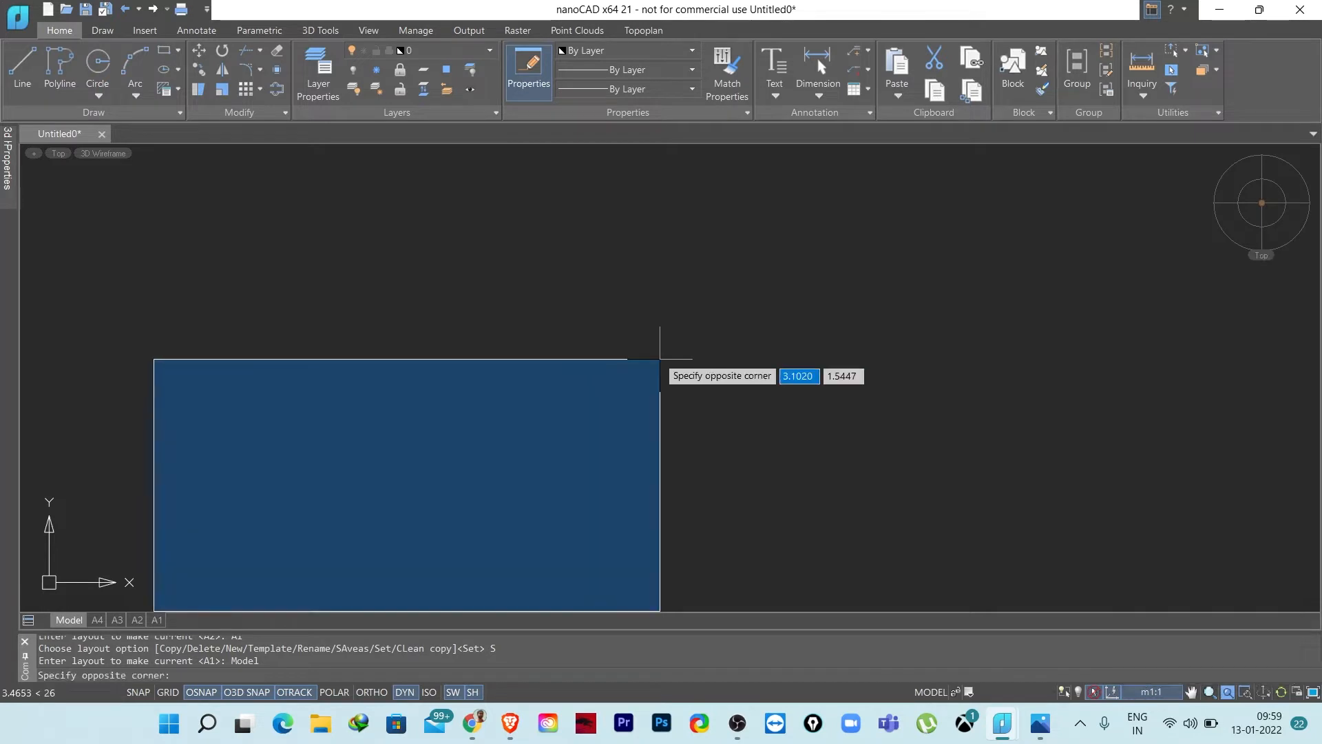
pyautogui.click(725, 390)
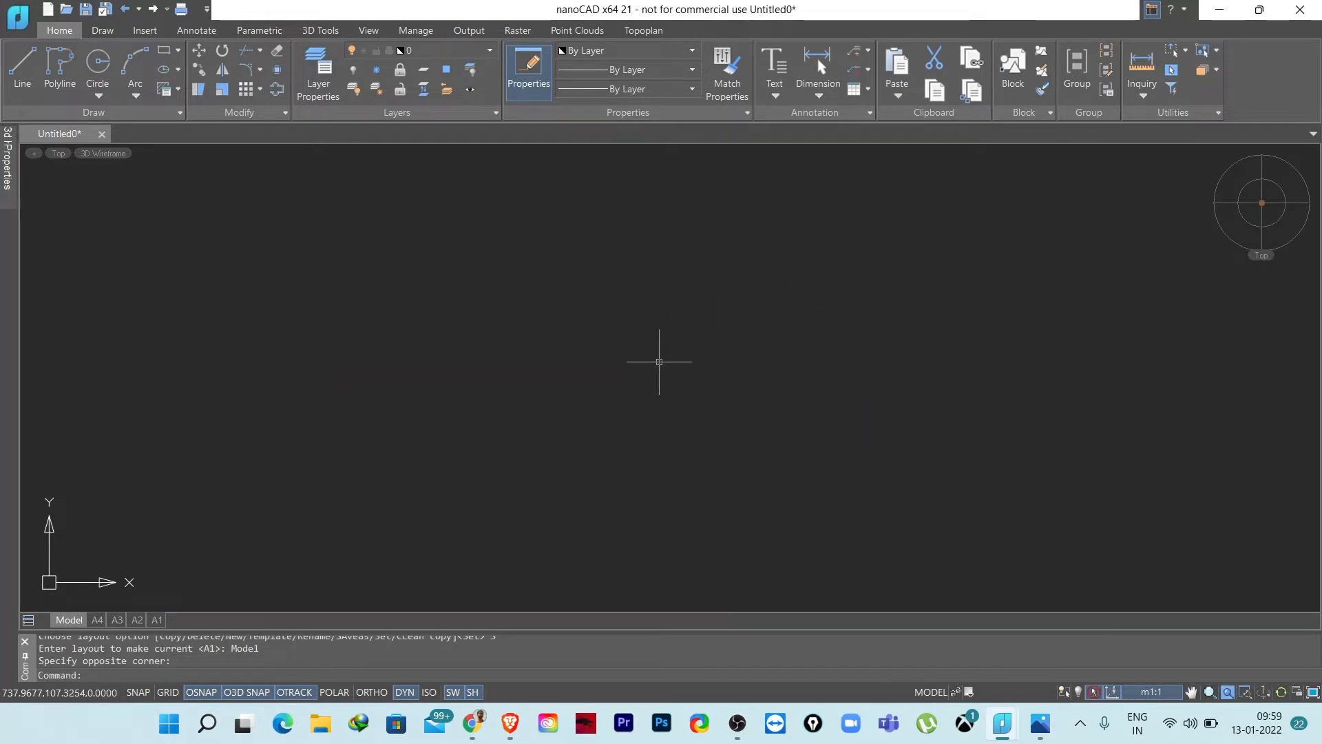
# - Consult the reference drawing in the image viewer and draw a vertical construction line through the middle of nanoCAD's drawing area
pyautogui.click(1037, 730)
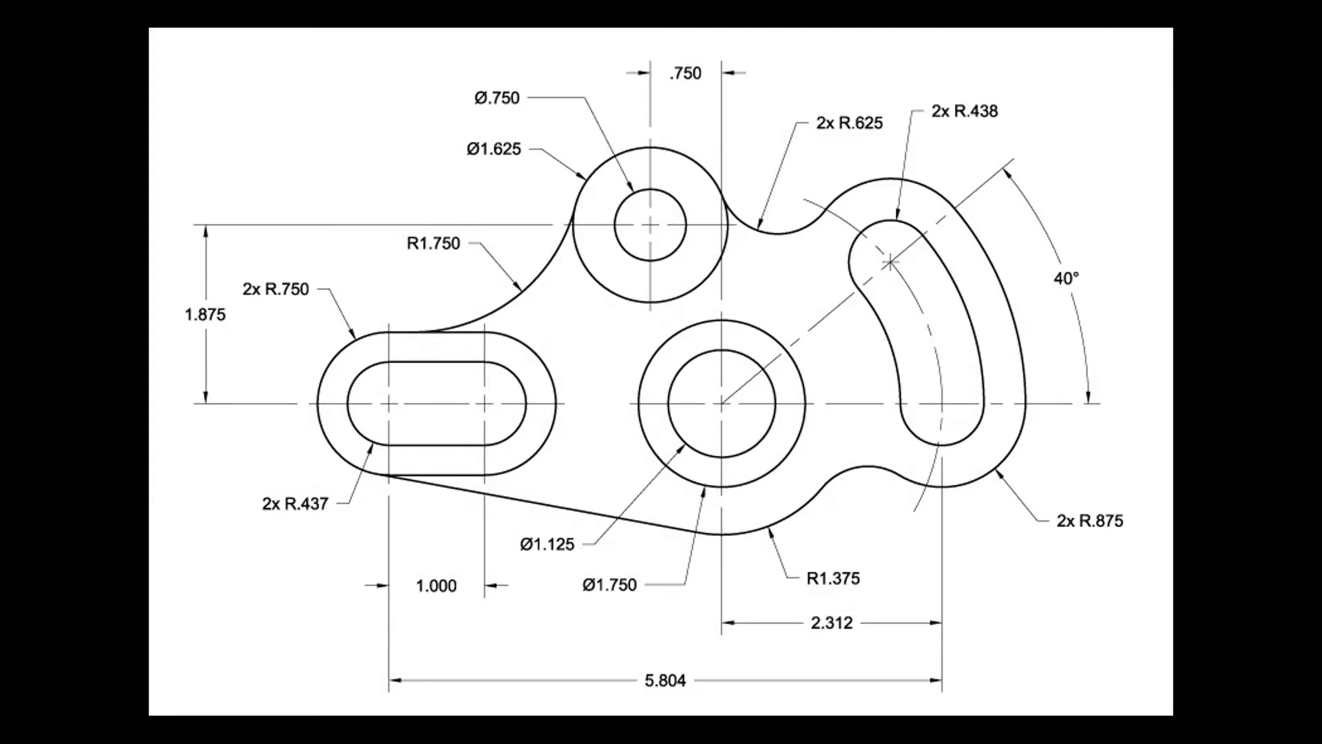
pyautogui.click(1002, 723)
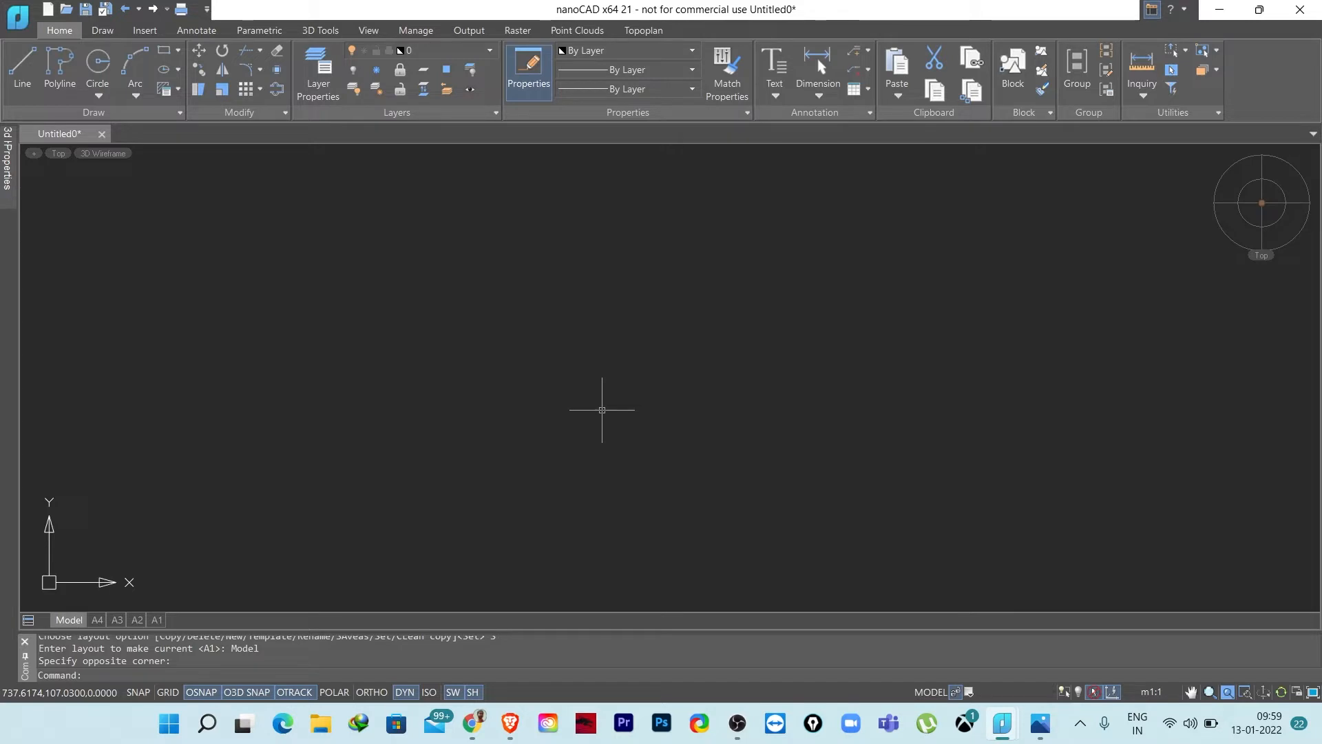
pyautogui.write('XL')
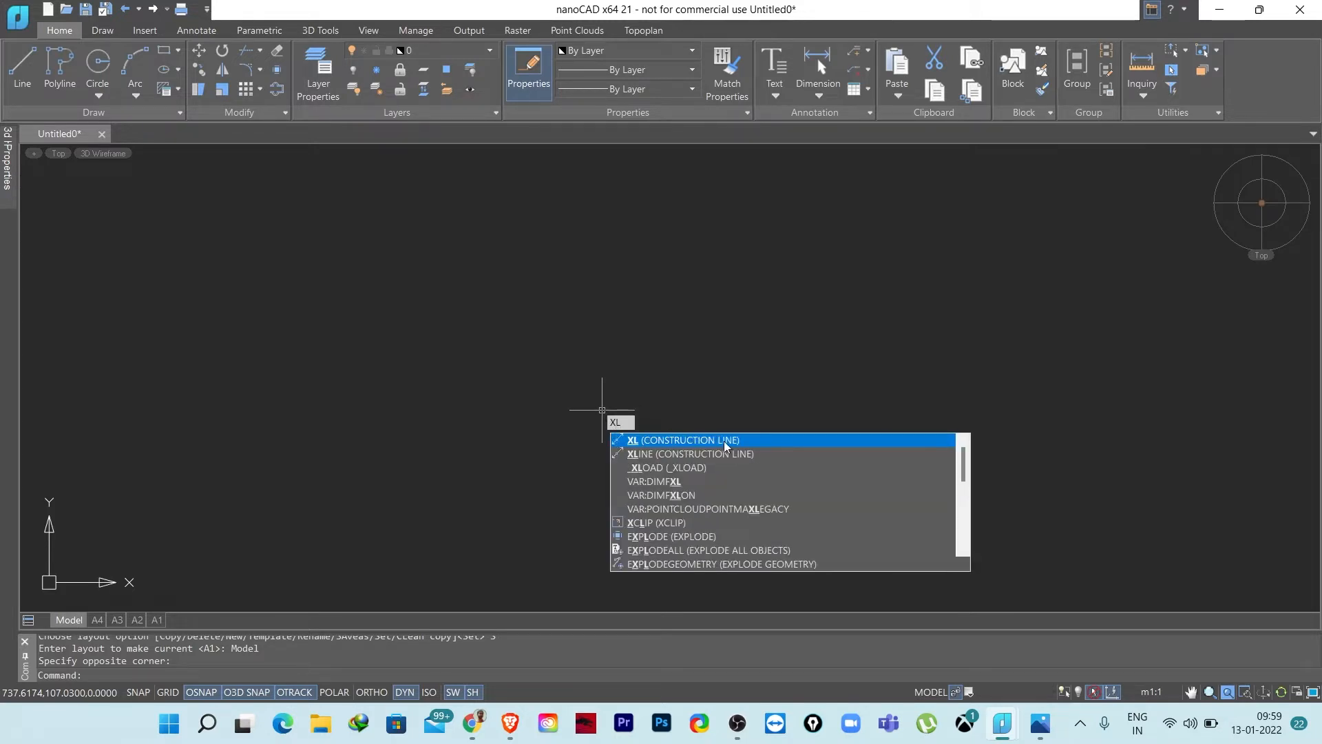
pyautogui.click(743, 440)
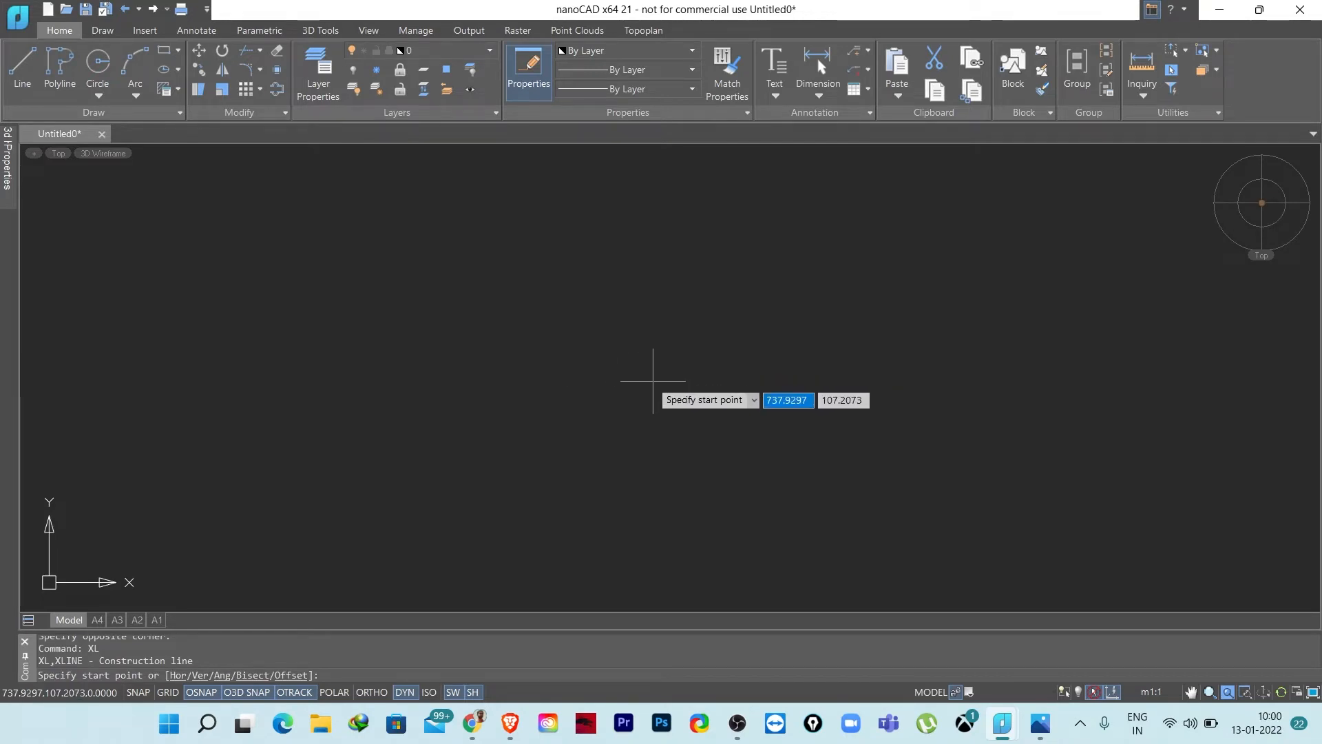
pyautogui.write('V')
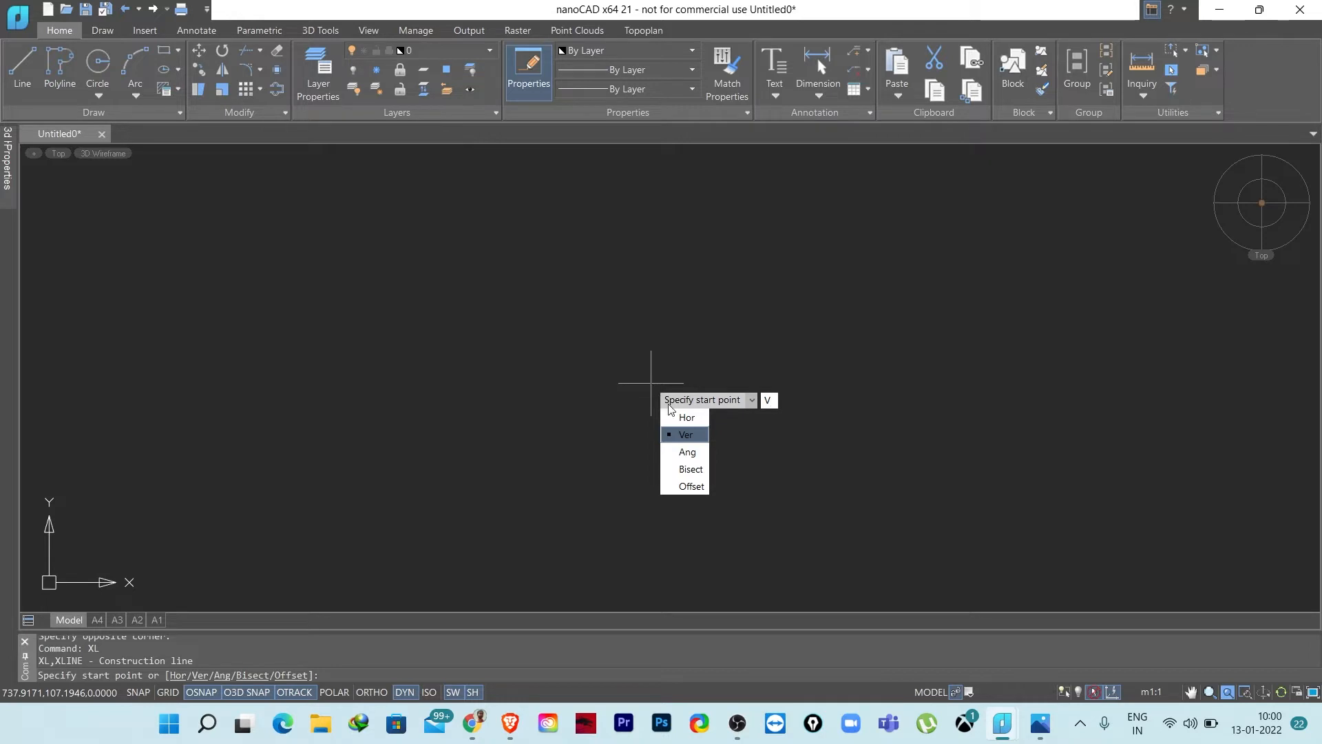
pyautogui.click(688, 434)
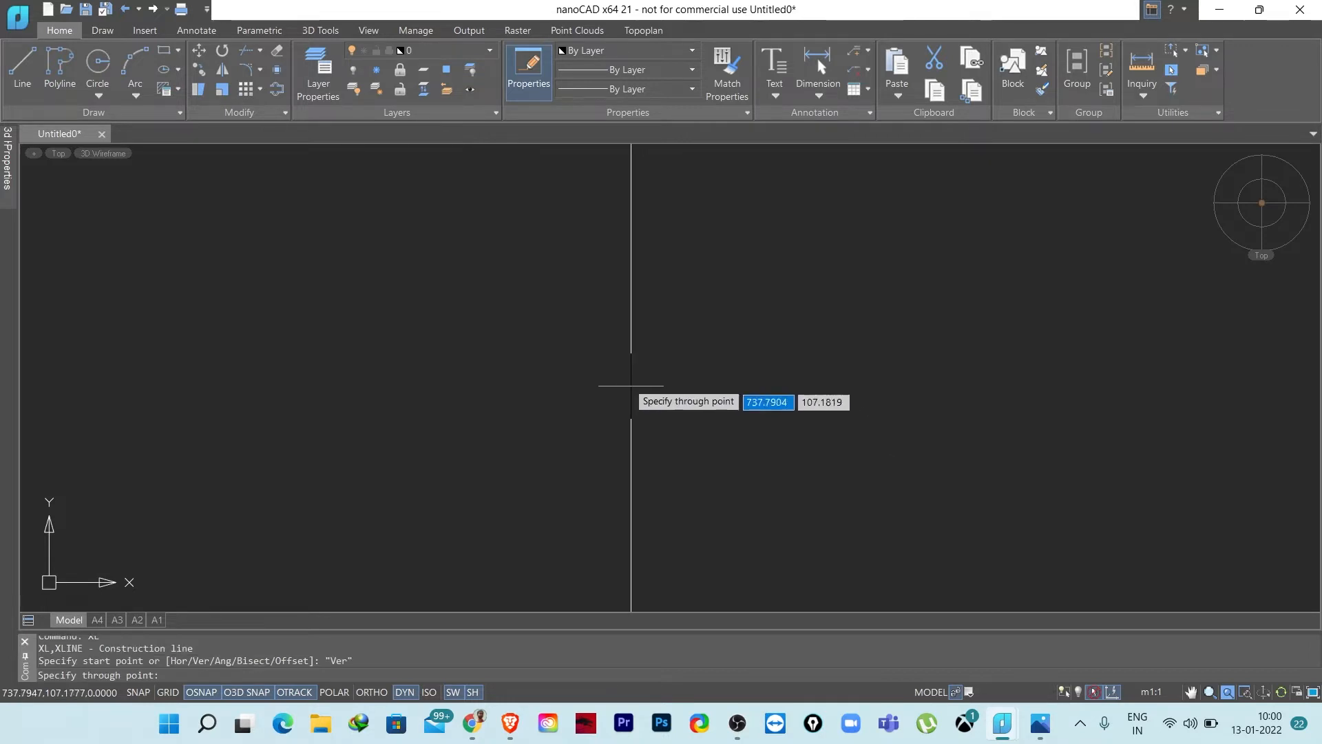
pyautogui.click(656, 414)
pyautogui.press('Return')
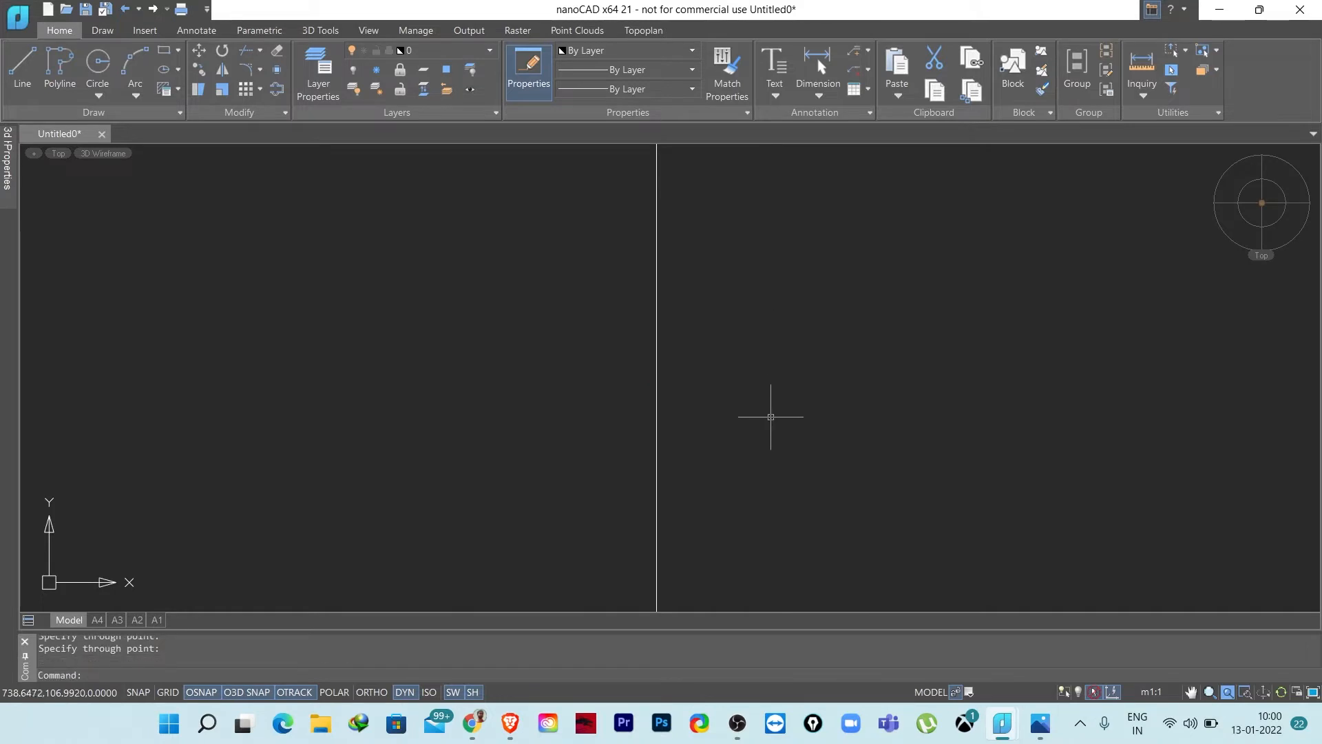
# - Draw a horizontal construction line that crosses the vertical construction line, placing it with object snap
pyautogui.press('Return')
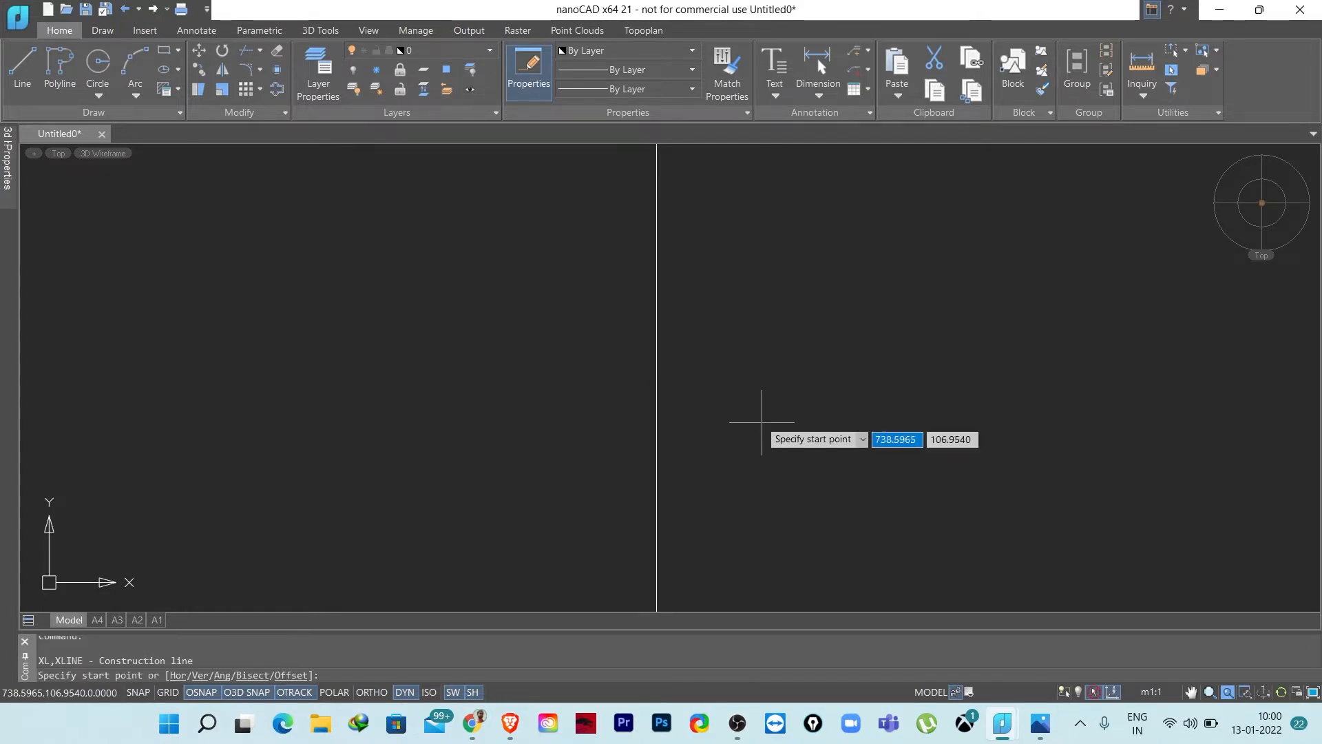
pyautogui.write('H')
pyautogui.press('Return')
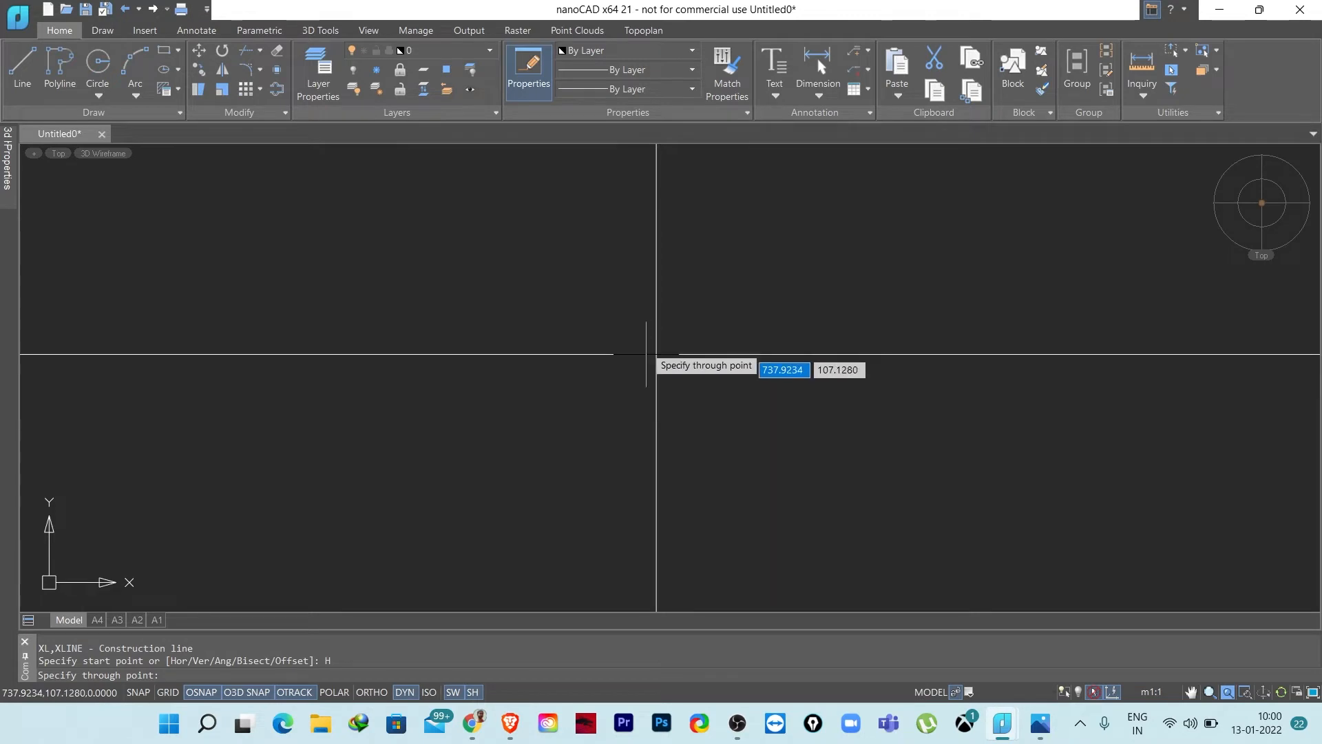
pyautogui.scroll(-3, 695, 399)
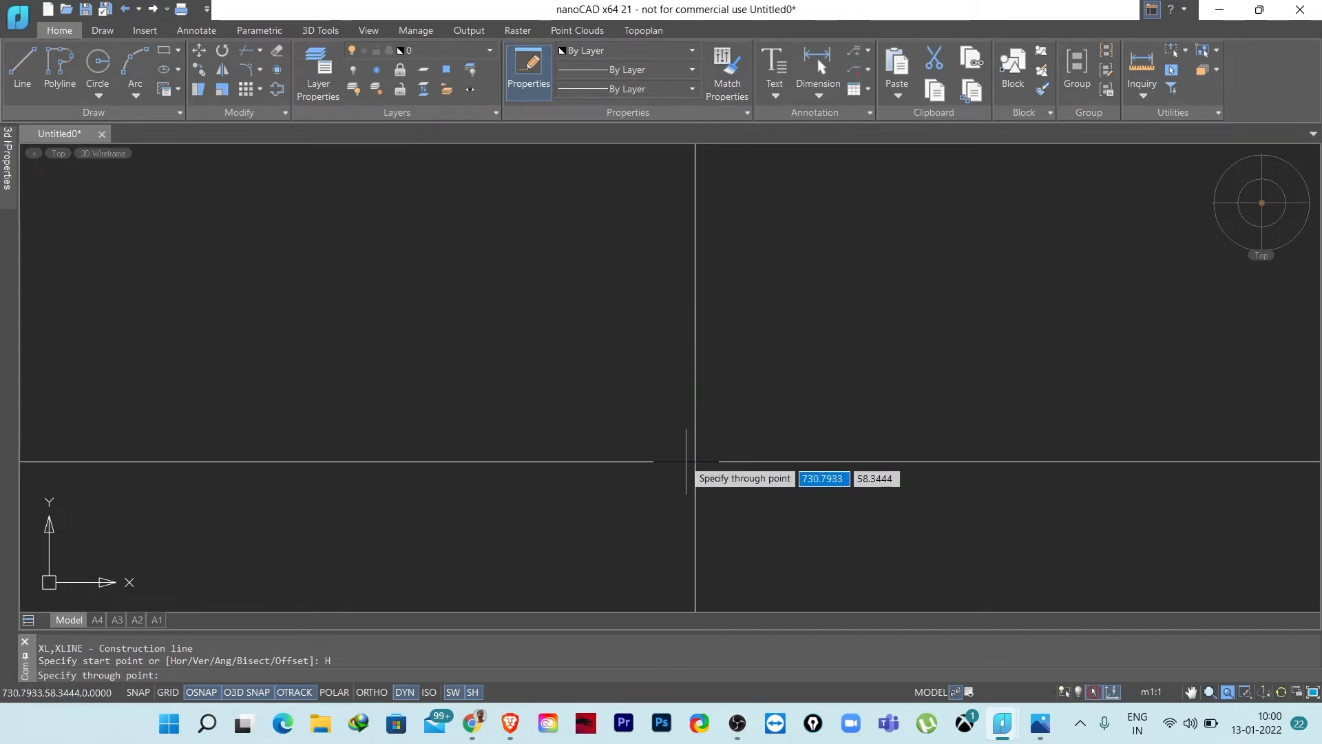
pyautogui.rightClick(197, 691)
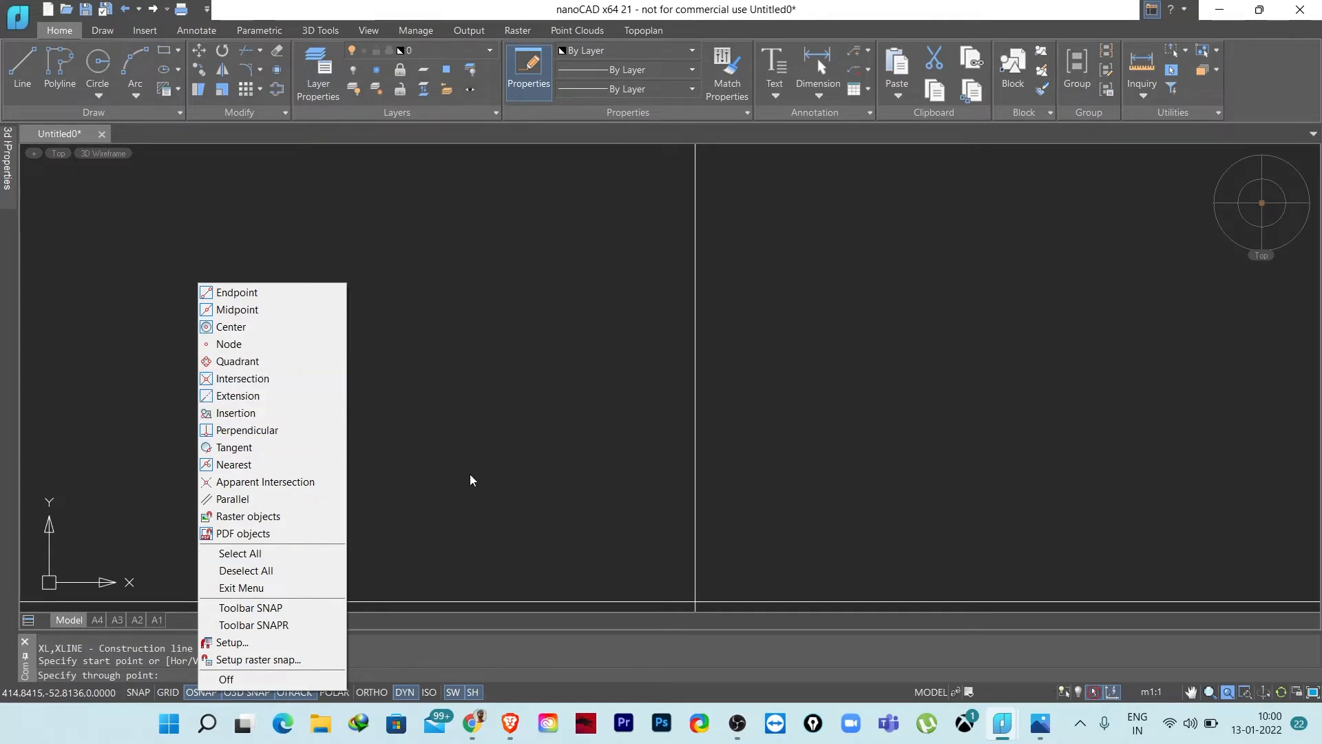
pyautogui.press('Escape')
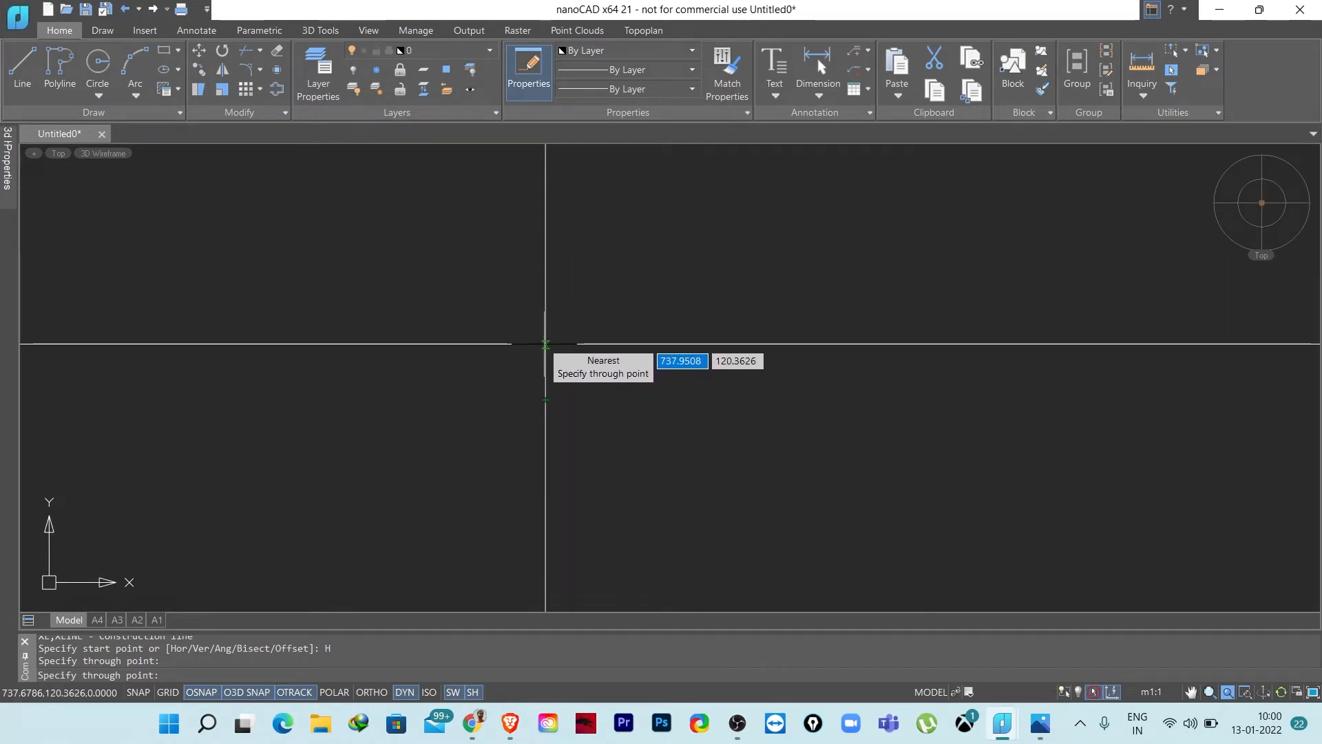
pyautogui.click(546, 343)
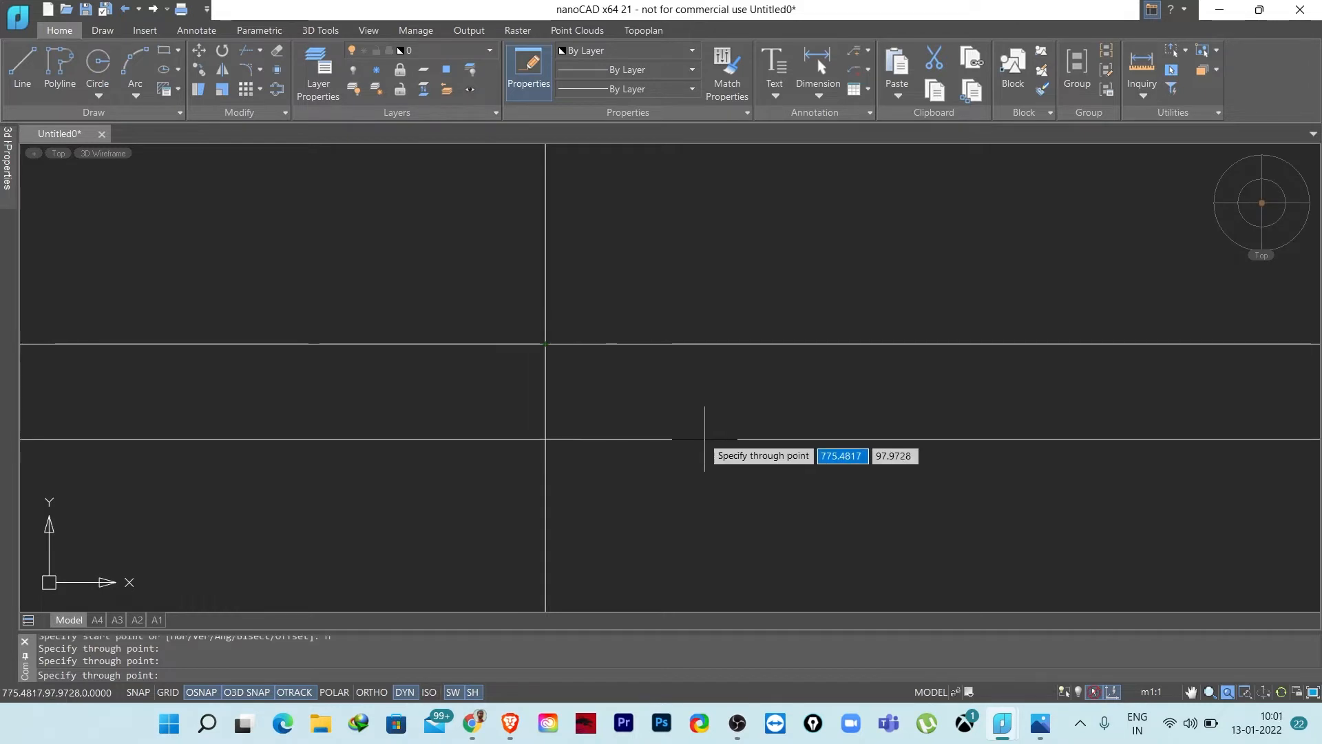
pyautogui.press('Escape')
# - Check the centre positions and dimensions in the reference drawing again and return to the construction lines in nanoCAD
pyautogui.moveTo(725, 441); pyautogui.dragTo(762, 449, button='middle')
pyautogui.click(1040, 723)
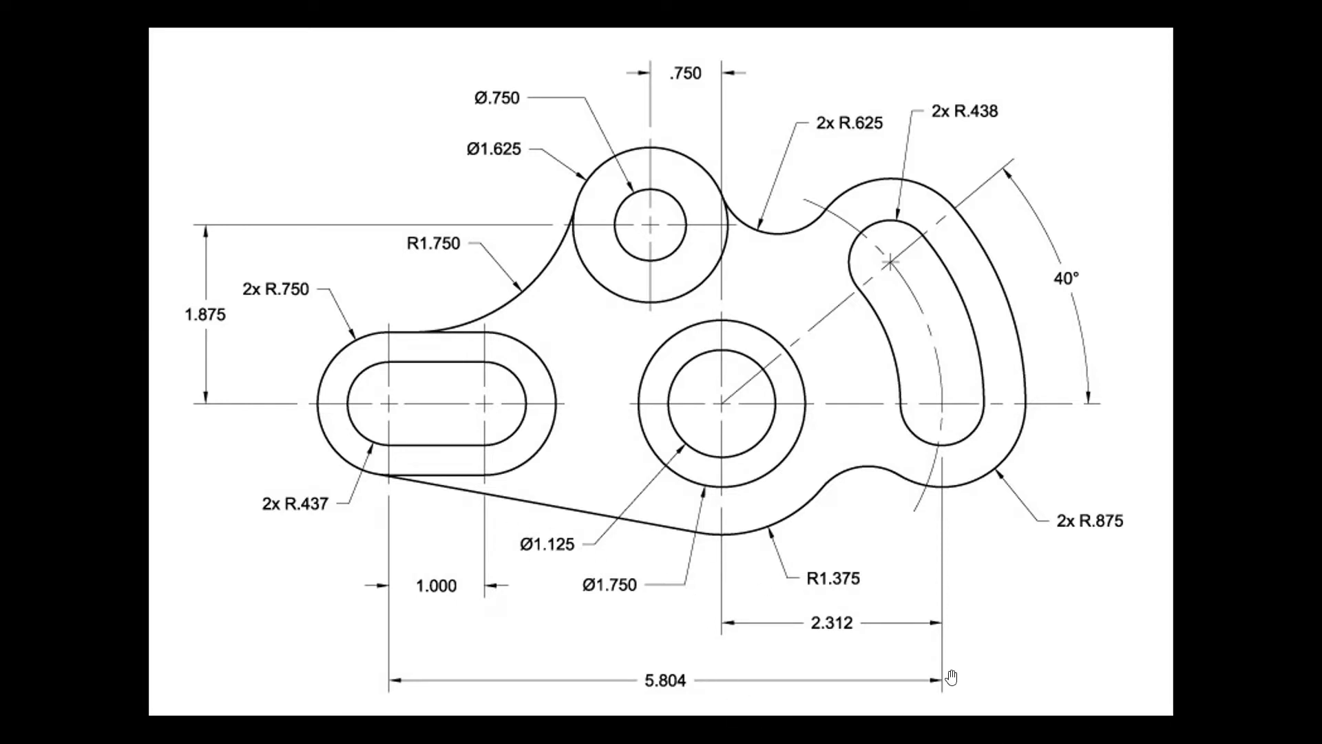
pyautogui.click(1002, 723)
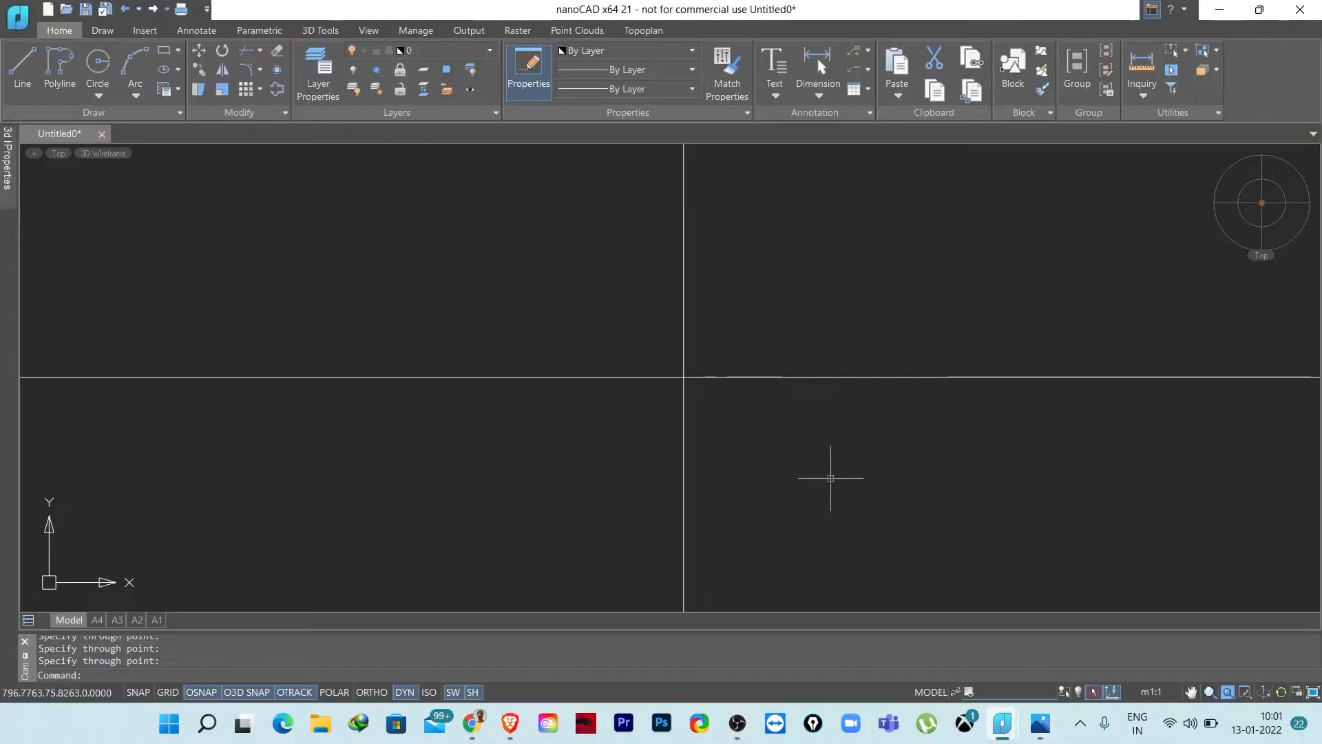
# - Examine the central circles' diameters in the reference drawing in the image viewer and return to nanoCAD
pyautogui.moveTo(746, 452); pyautogui.dragTo(716, 475, button='middle')
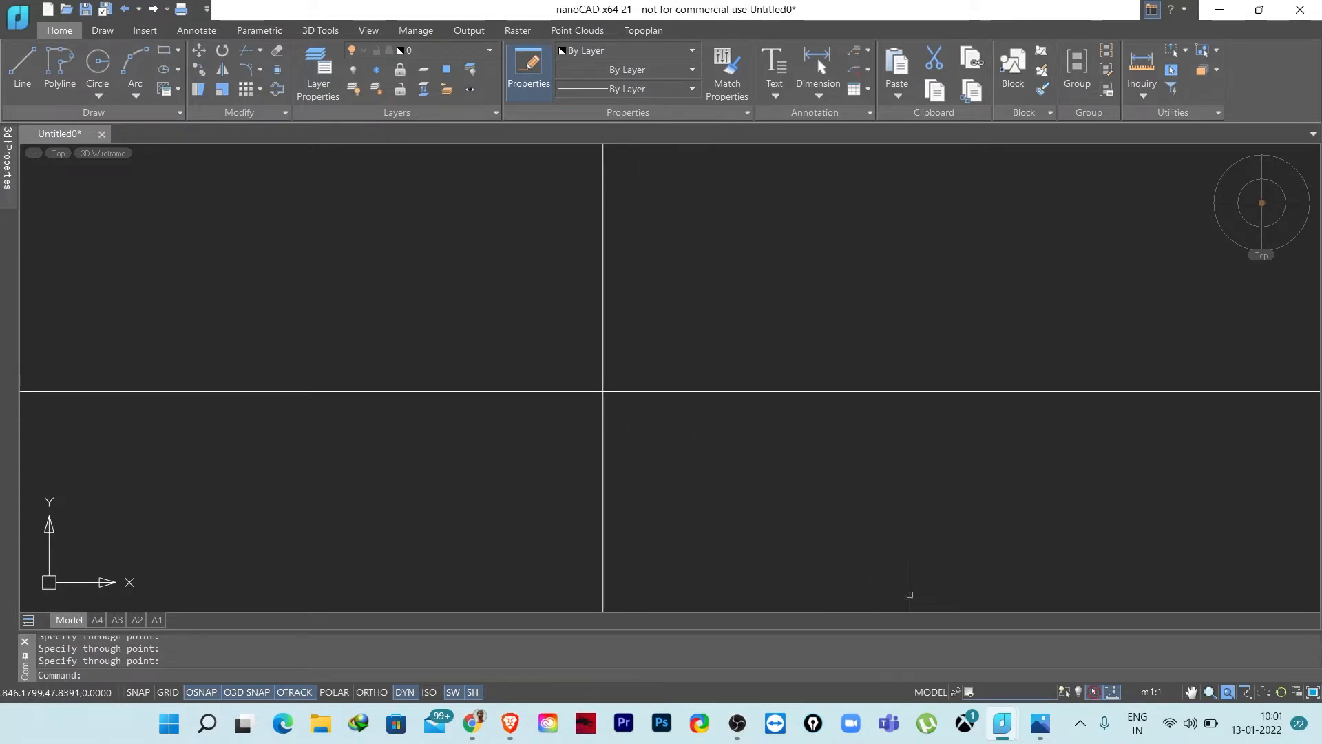
pyautogui.click(1038, 730)
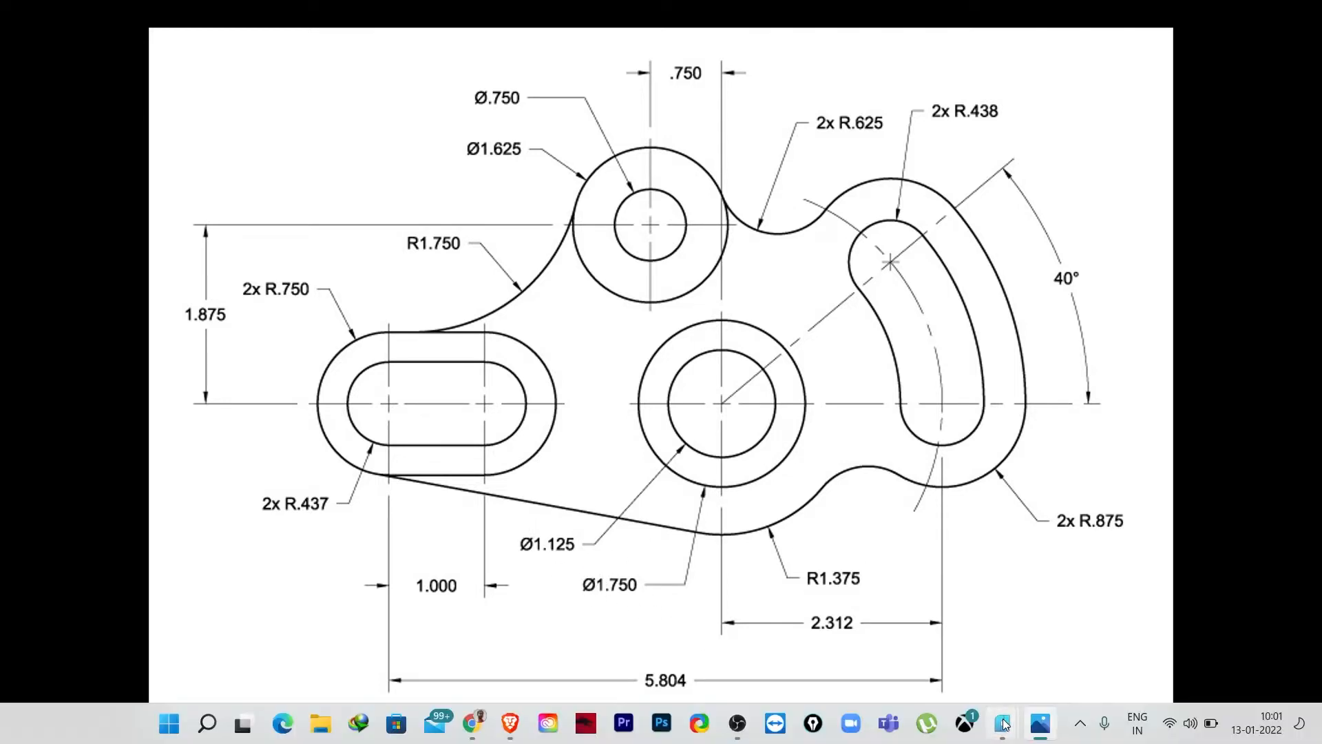
pyautogui.click(1002, 723)
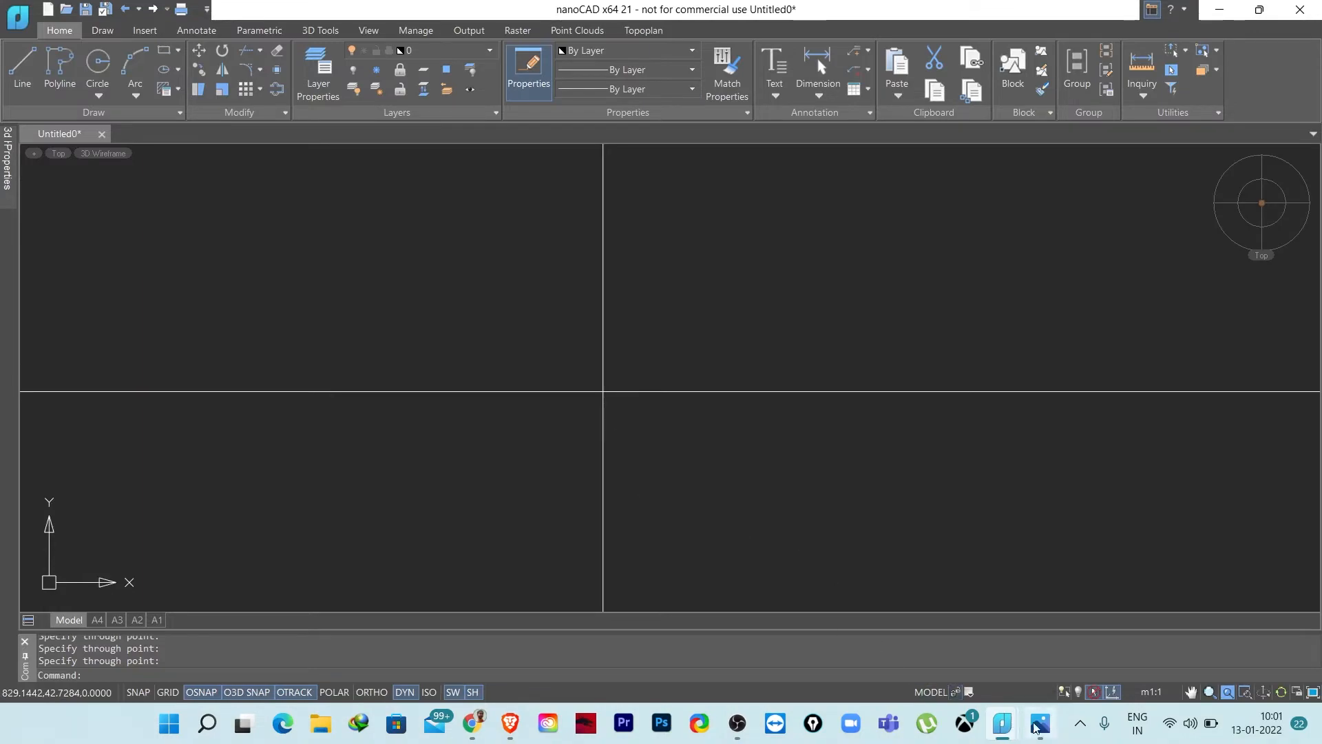
pyautogui.click(1040, 724)
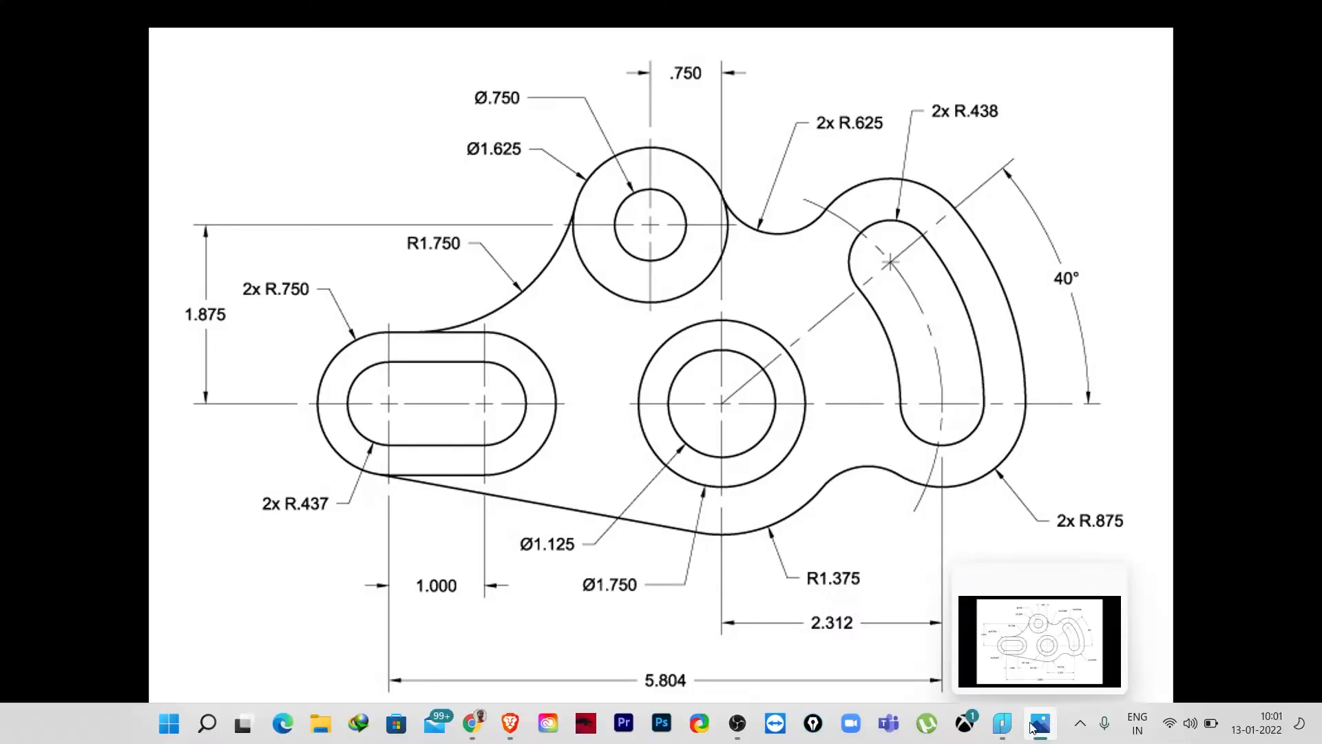
pyautogui.click(1003, 723)
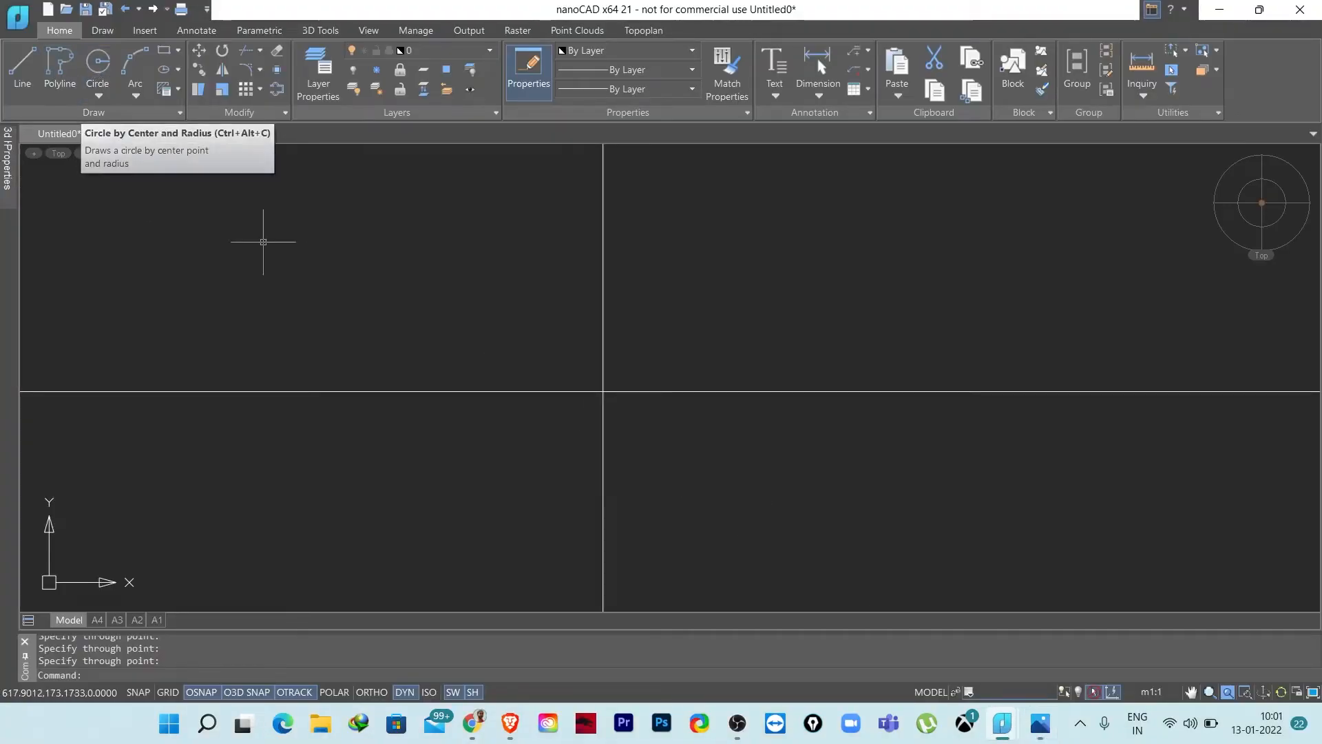
pyautogui.write('c')
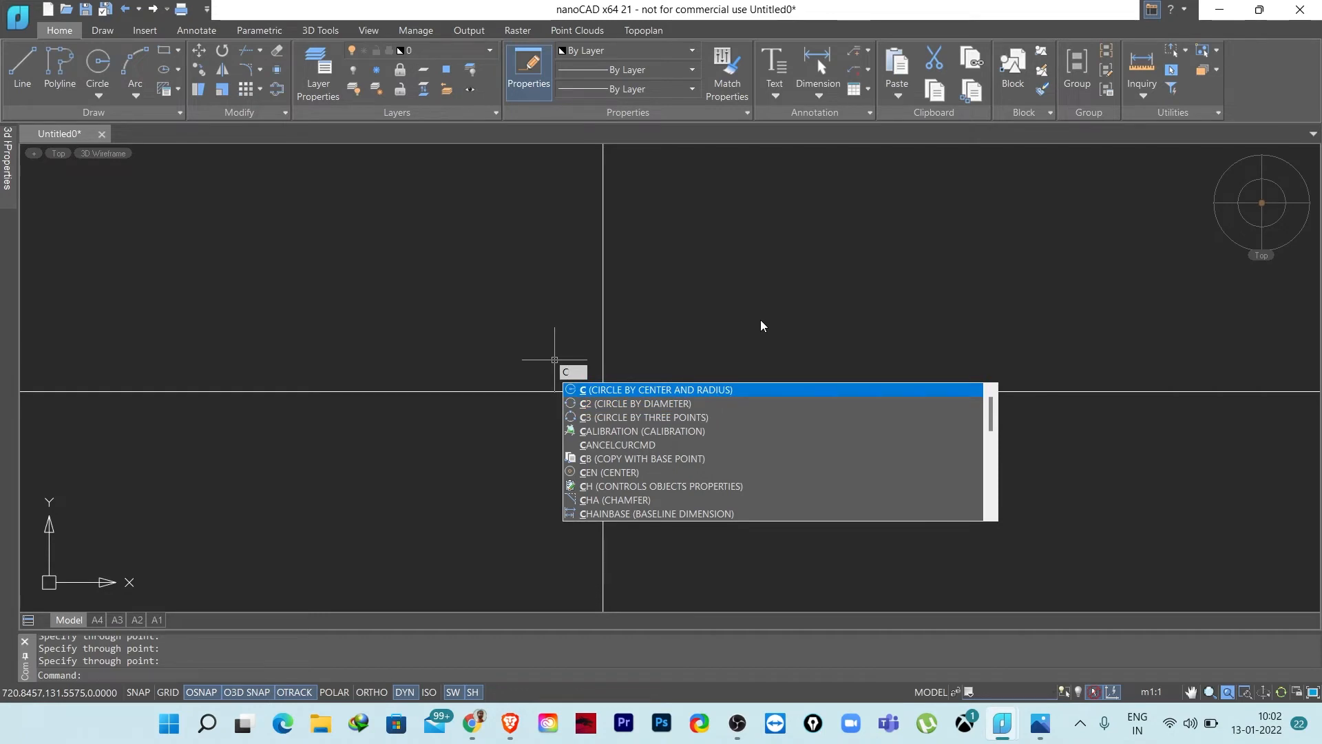
pyautogui.press('Return')
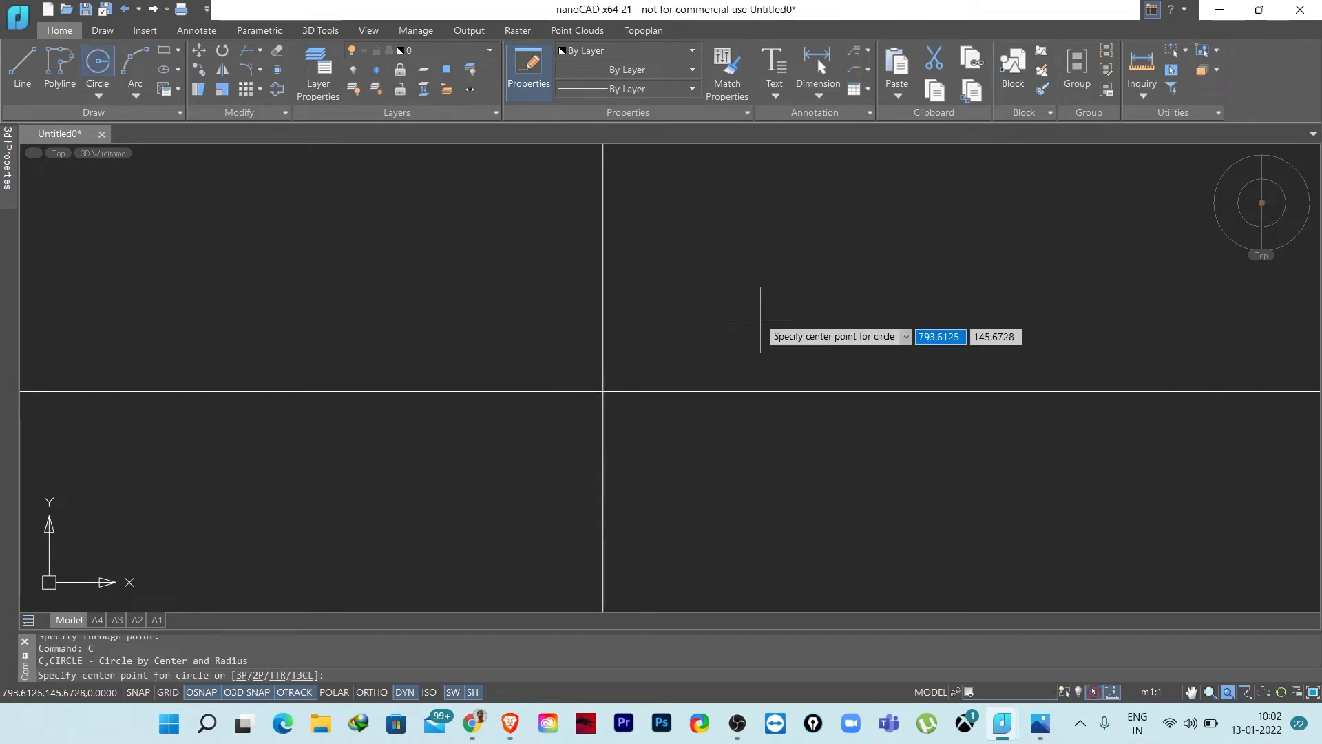
pyautogui.write('D')
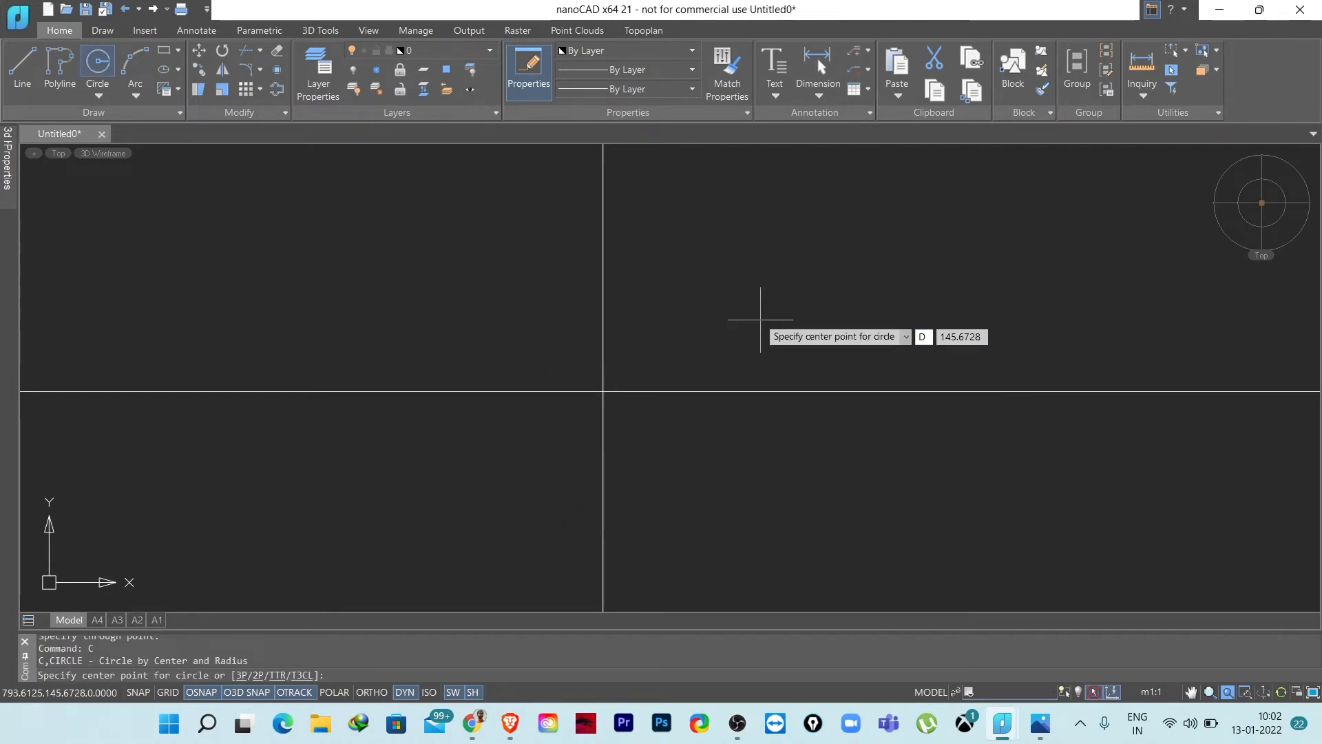
pyautogui.press('Return')
pyautogui.press('Escape')
pyautogui.press('Escape')
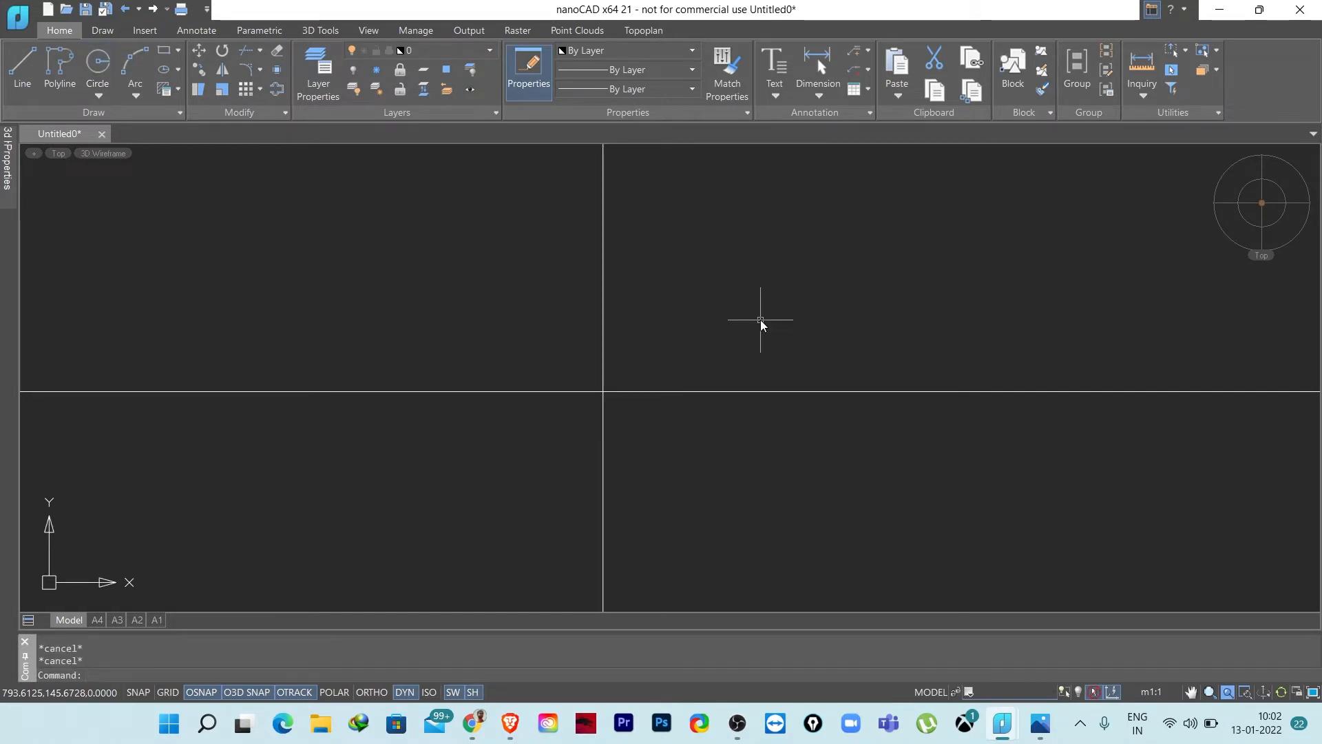
# - Draw a circle of diameter 1.125 centred on the intersection of the two construction lines
pyautogui.write('c')
pyautogui.press('Return')
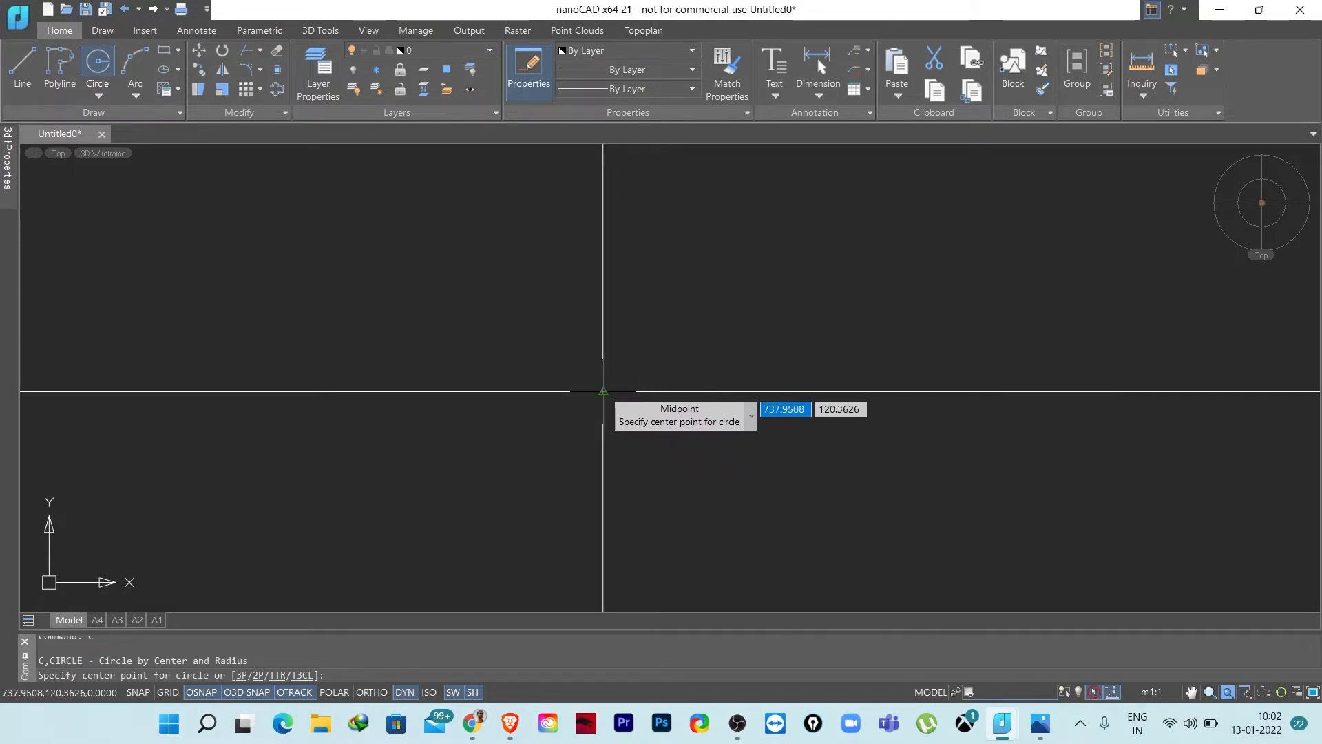
pyautogui.click(604, 391)
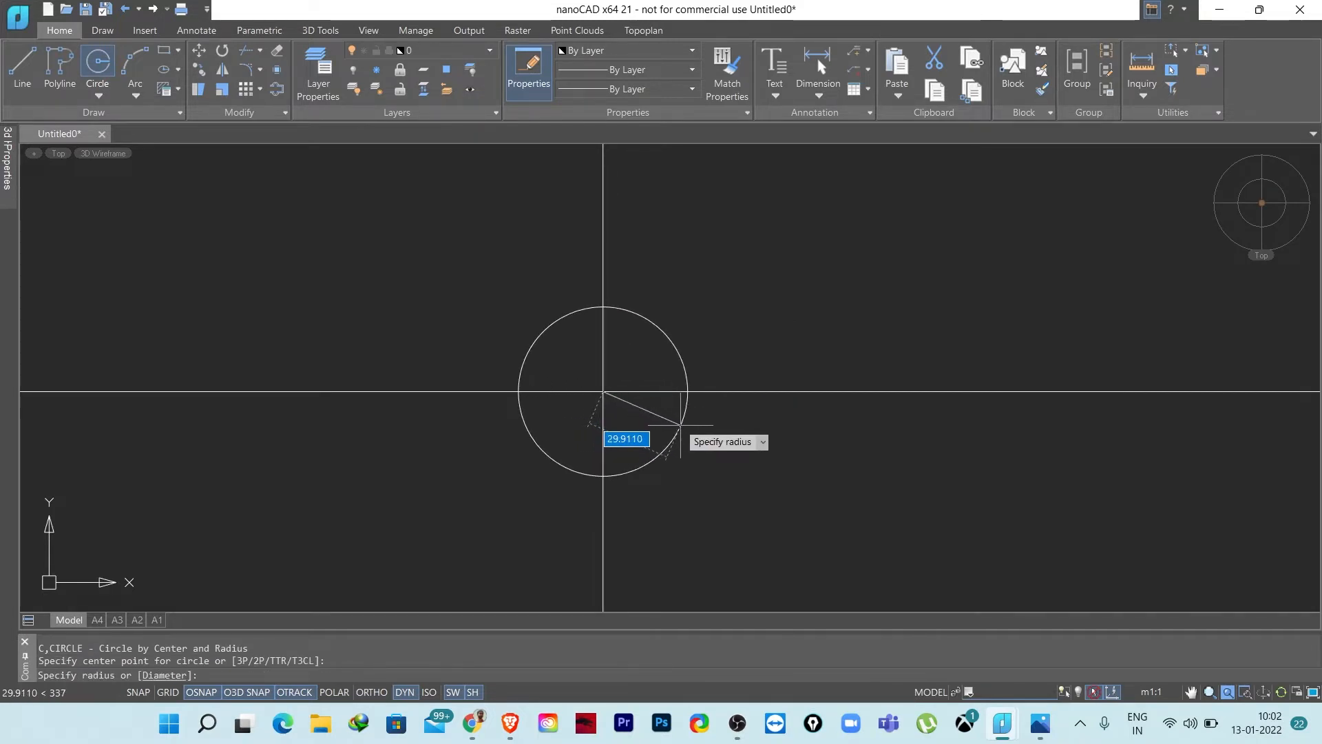
pyautogui.write('d')
pyautogui.press('Return')
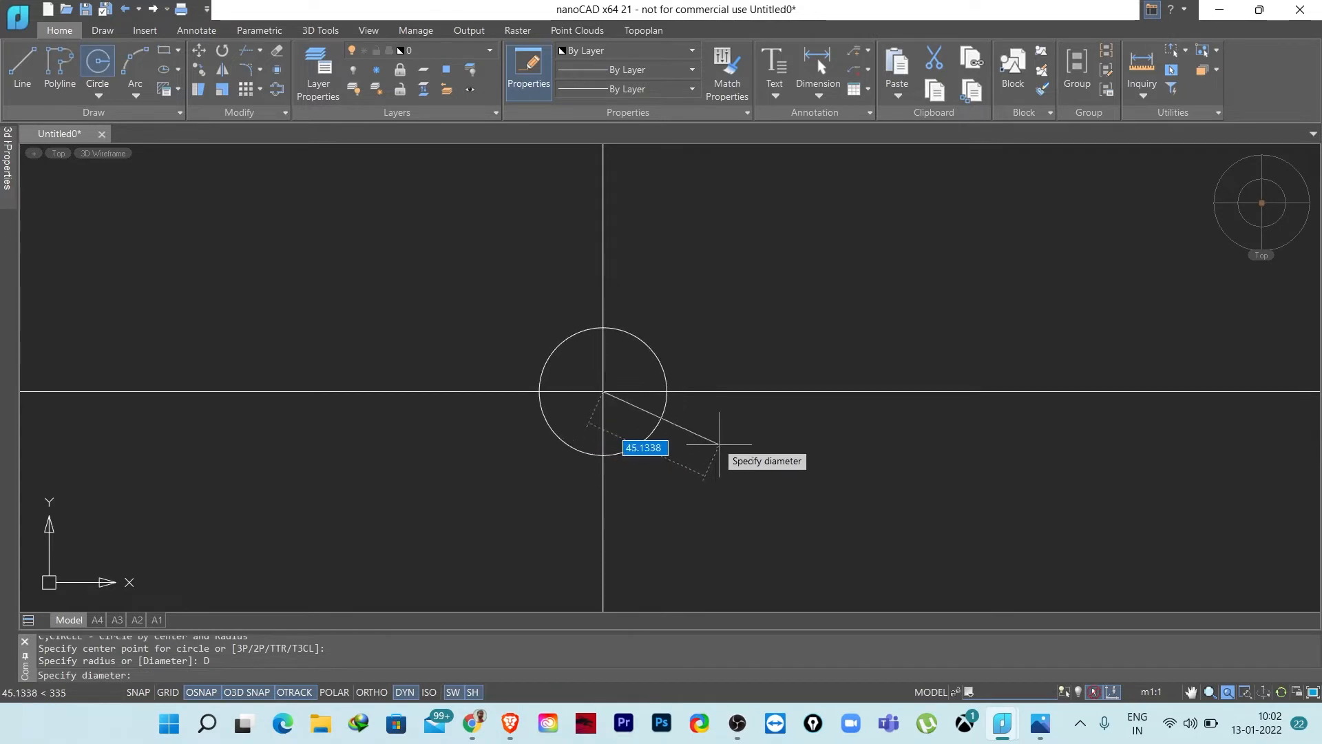
pyautogui.write('1')
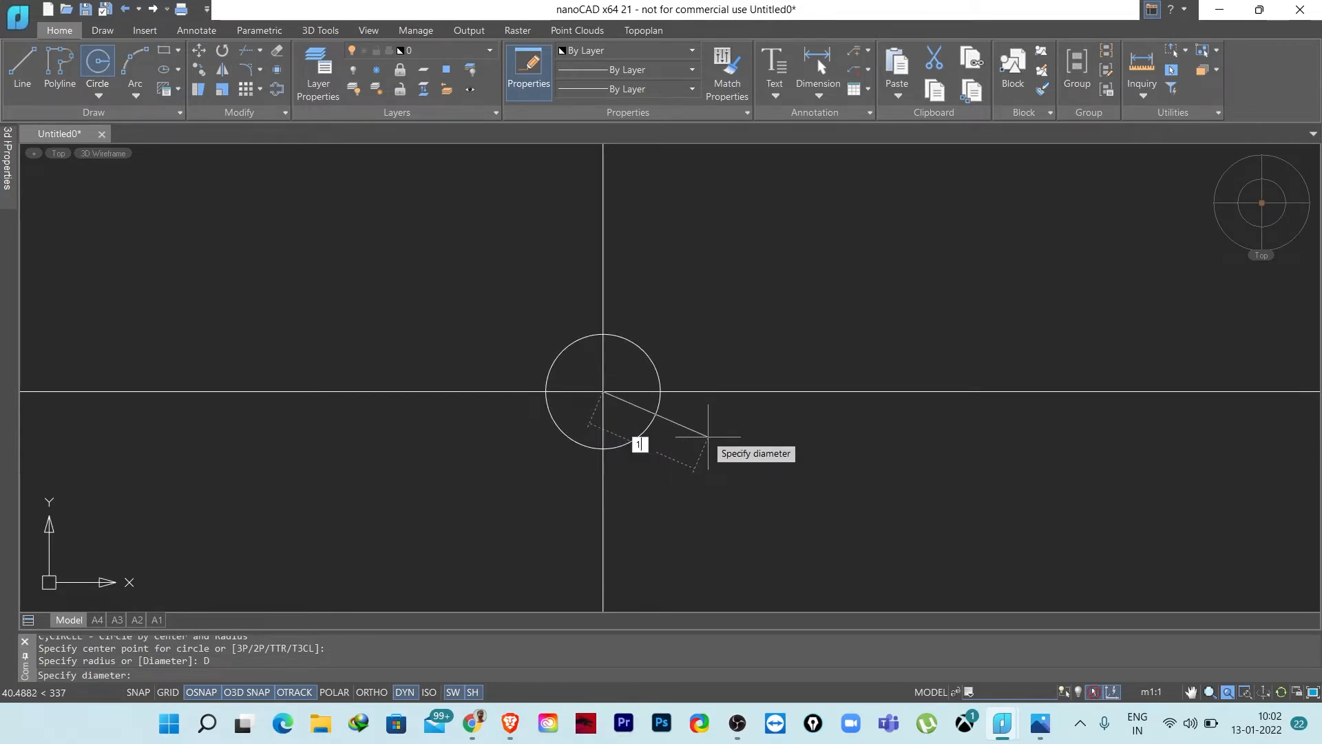
pyautogui.write('.125')
pyautogui.press('Return')
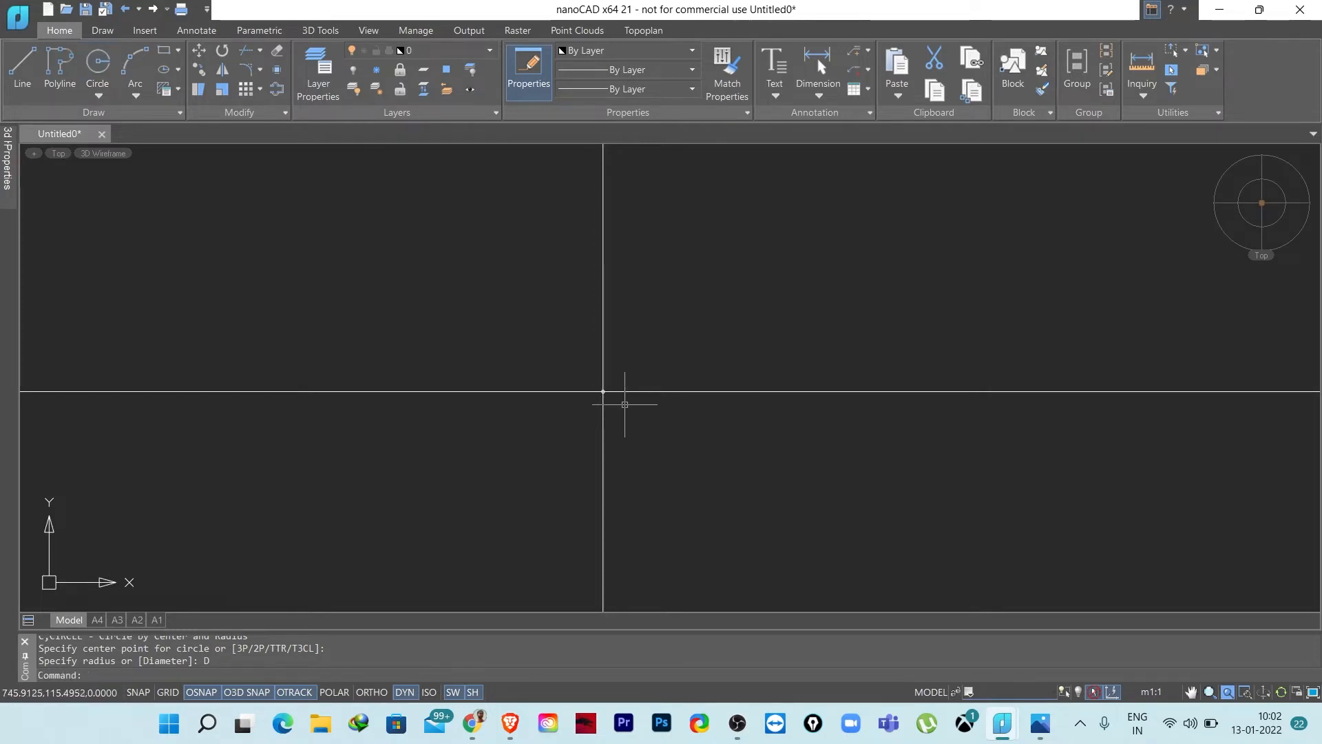
# - Draw a concentric circle of diameter 1.750 around the 1.125 circle at the construction line intersection
pyautogui.scroll(5, 596, 390)
pyautogui.moveTo(677, 438); pyautogui.dragTo(611, 441, button='middle')
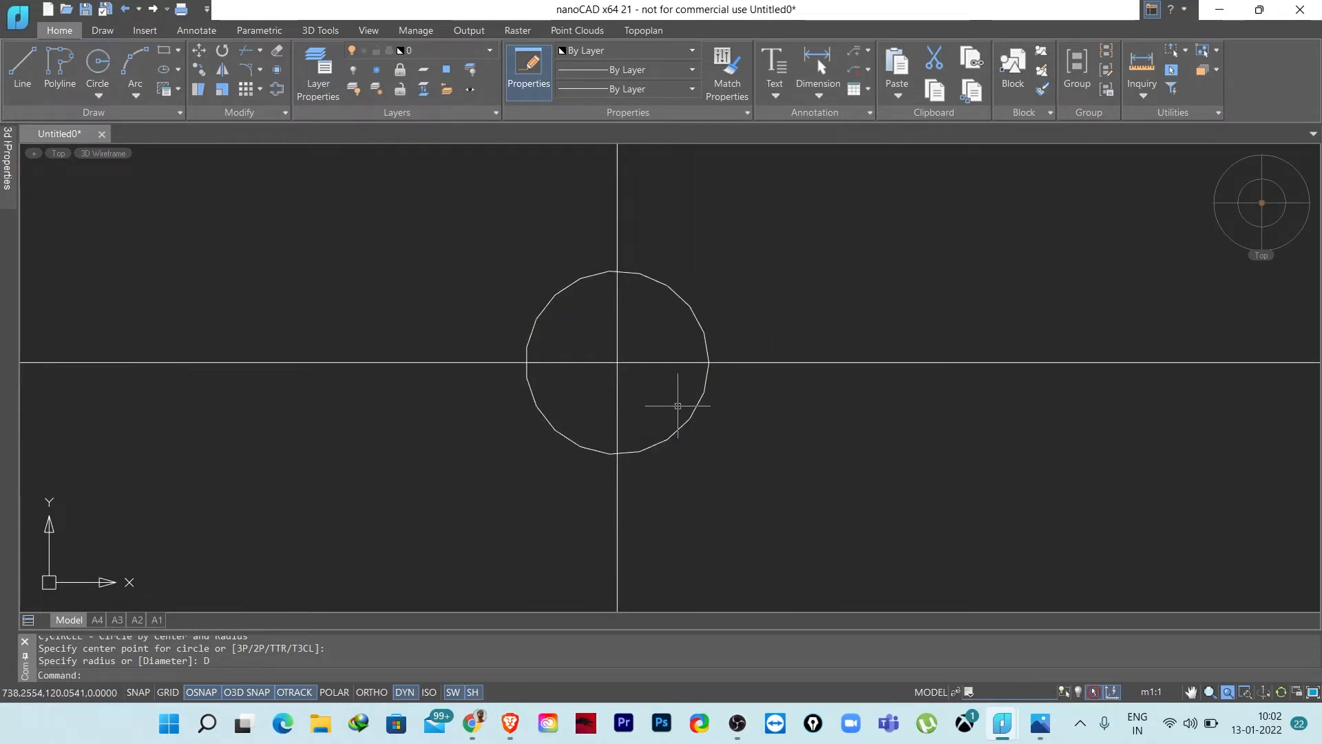
pyautogui.scroll(-3, 717, 452)
pyautogui.moveTo(717, 452); pyautogui.dragTo(684, 446, button='middle')
pyautogui.write('C')
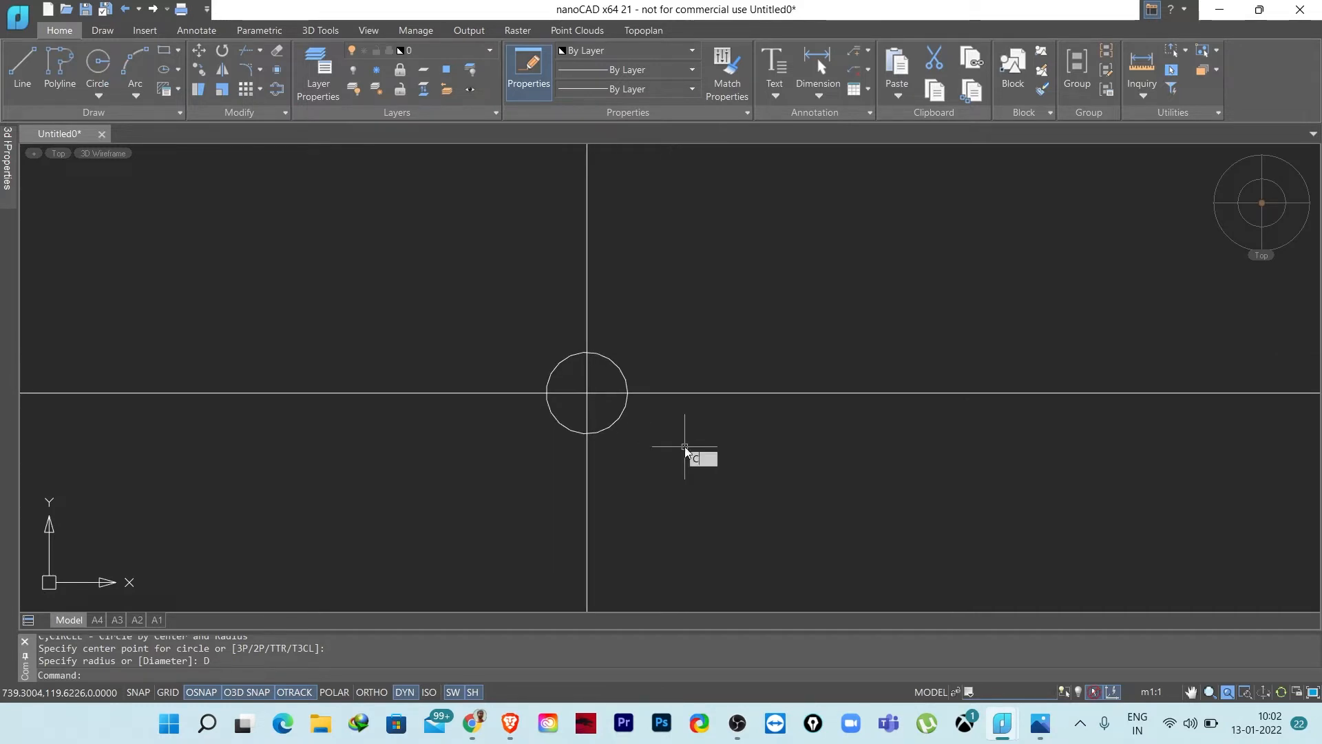
pyautogui.press('Return')
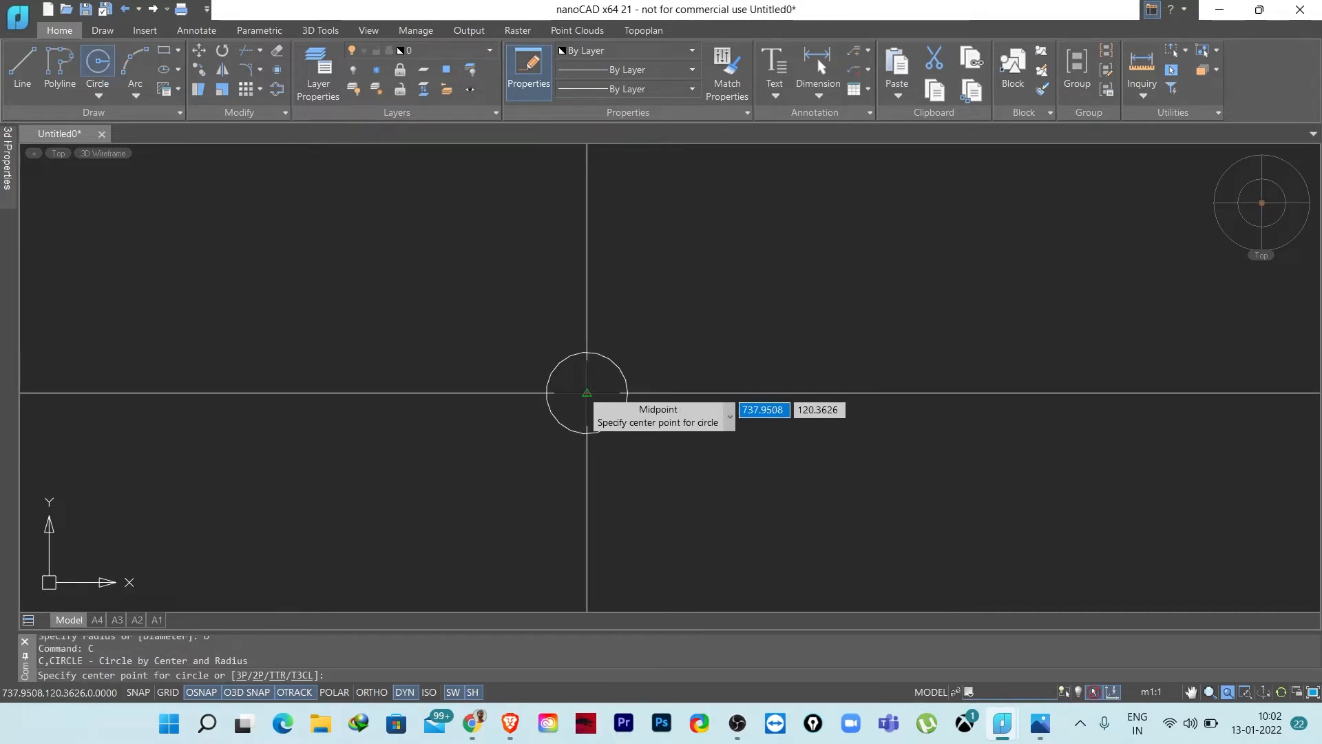
pyautogui.click(587, 394)
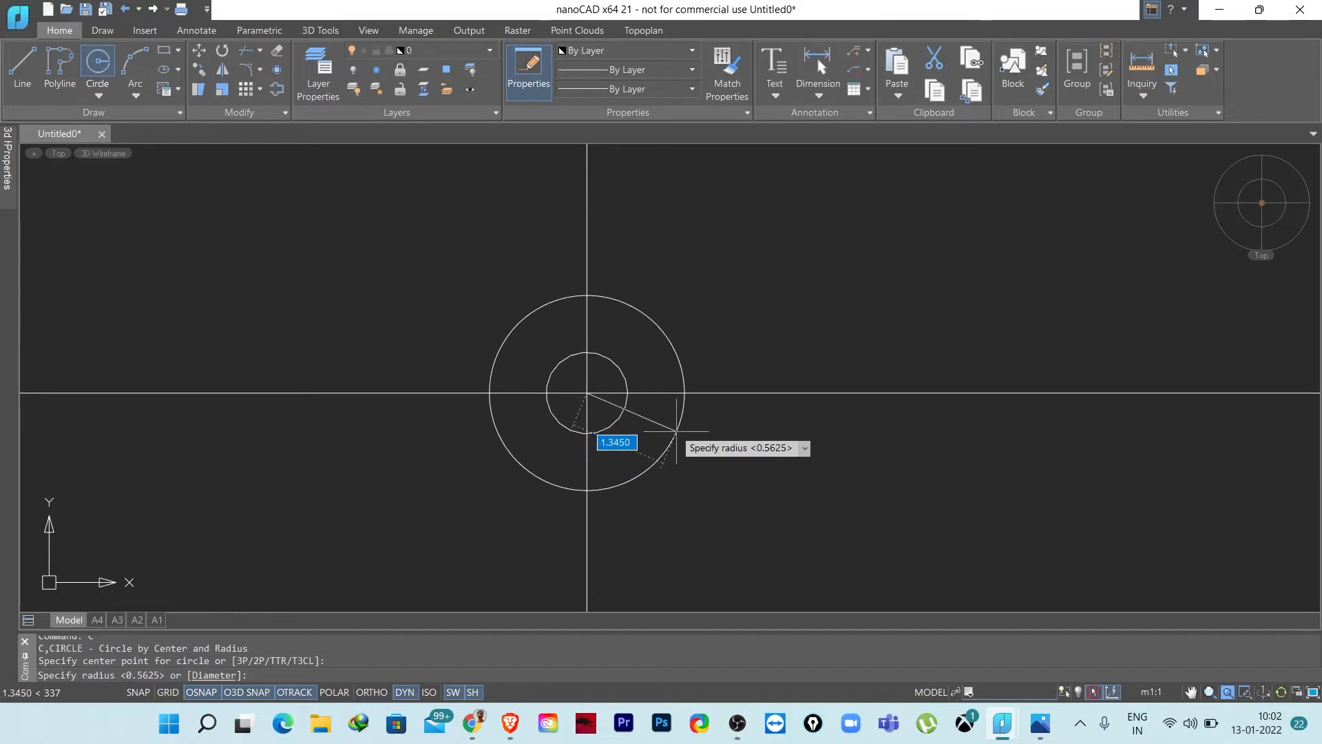
pyautogui.write('D')
pyautogui.press('Return')
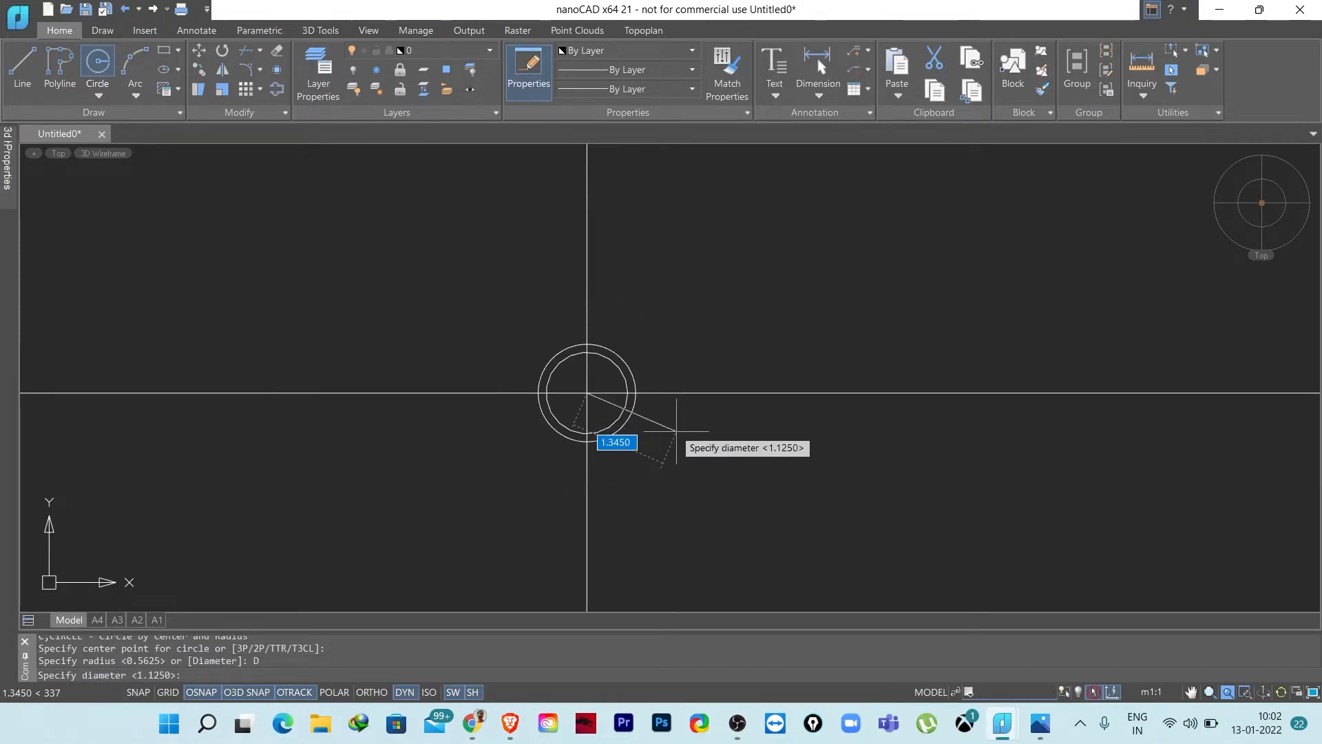
pyautogui.write('1.750')
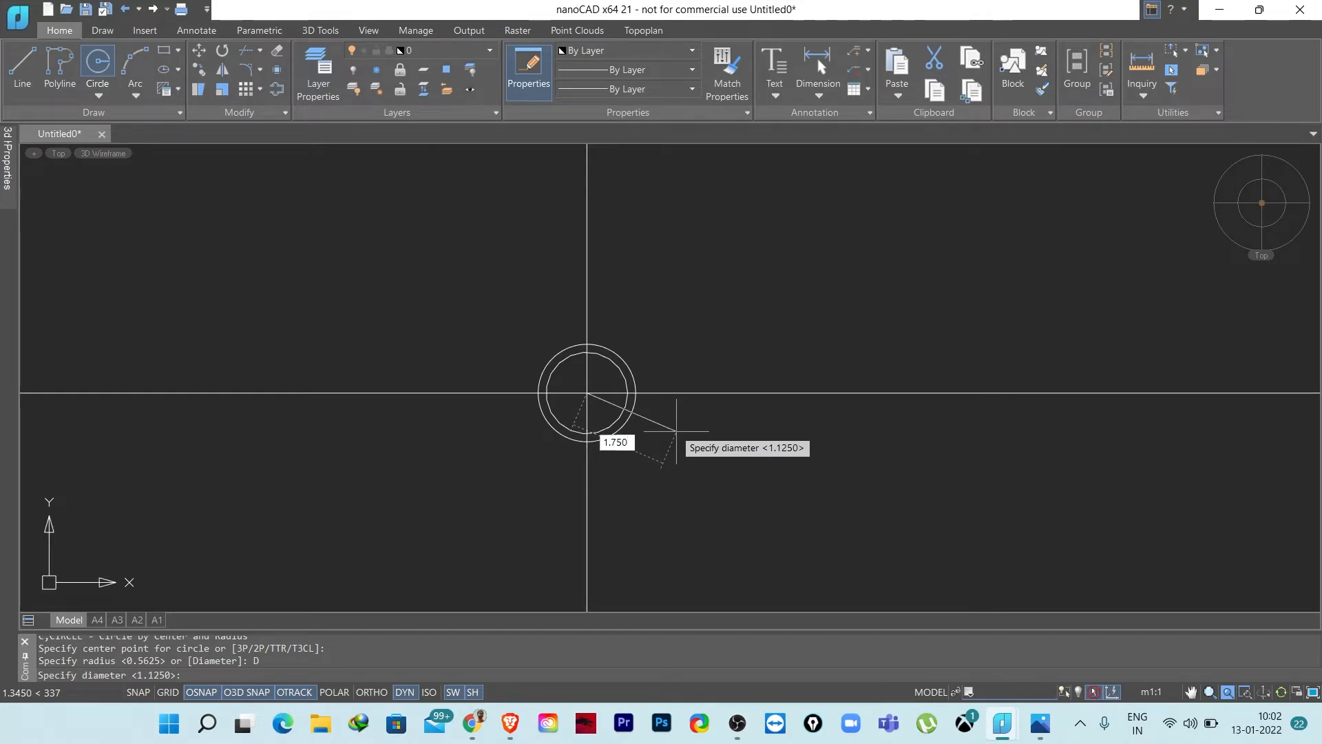
pyautogui.press('Return')
pyautogui.scroll(1, 583, 417)
pyautogui.scroll(-1, 710, 449)
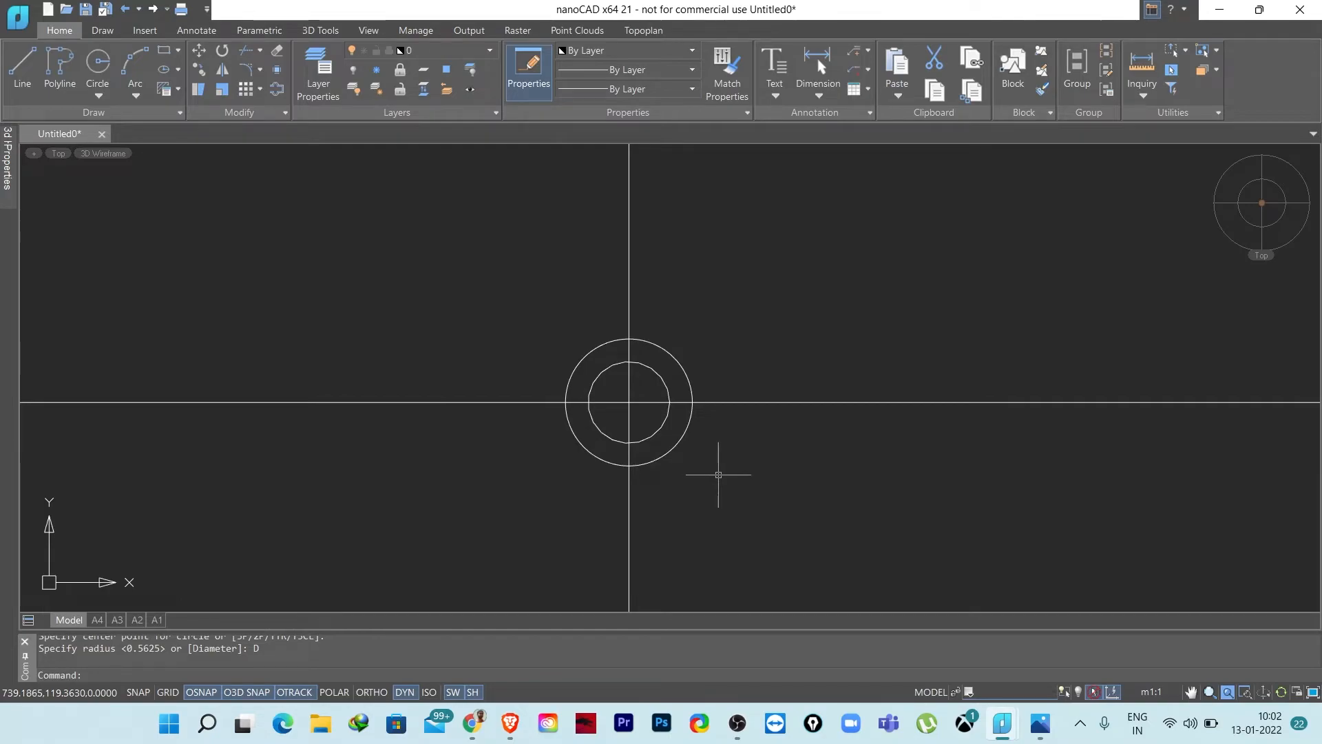
# - Check the slot spacing in the reference drawing, and in nanoCAD offset the vertical construction line 2.312 to the right
pyautogui.moveTo(1040, 723)
pyautogui.click(1050, 666)
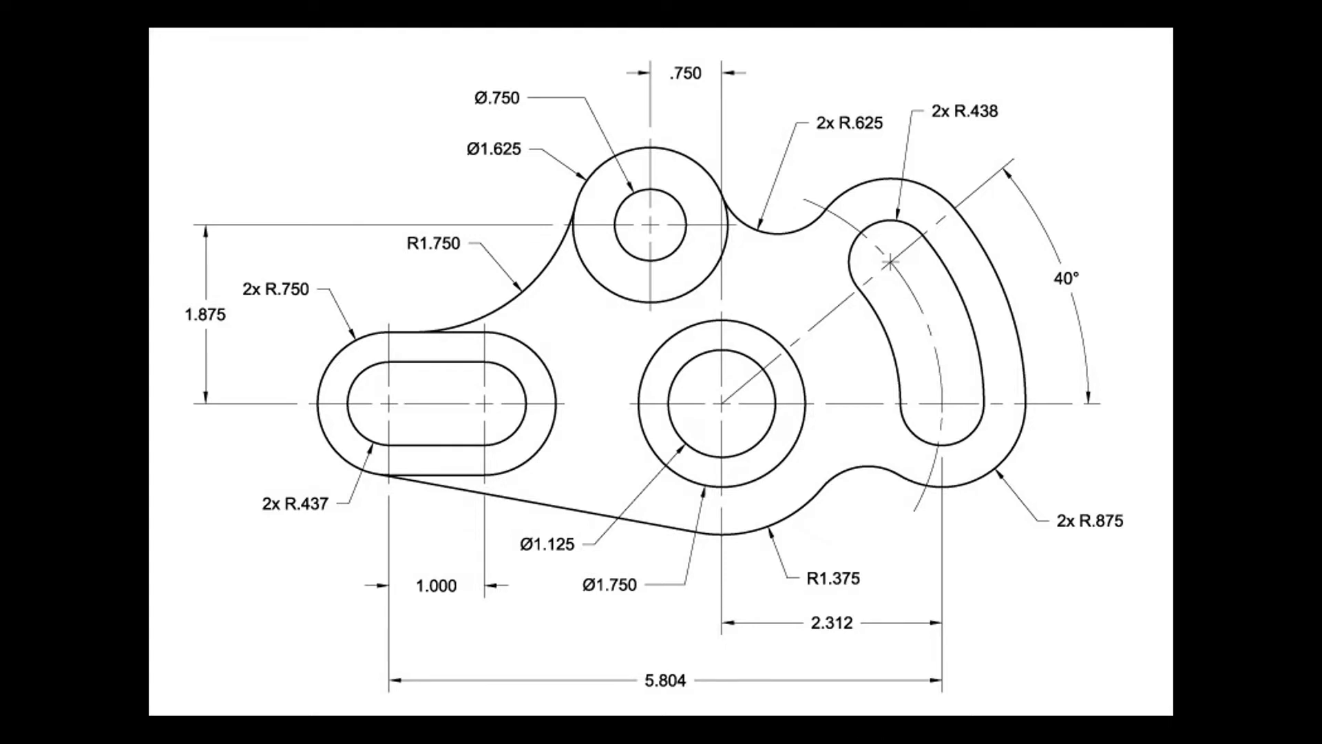
pyautogui.click(1002, 723)
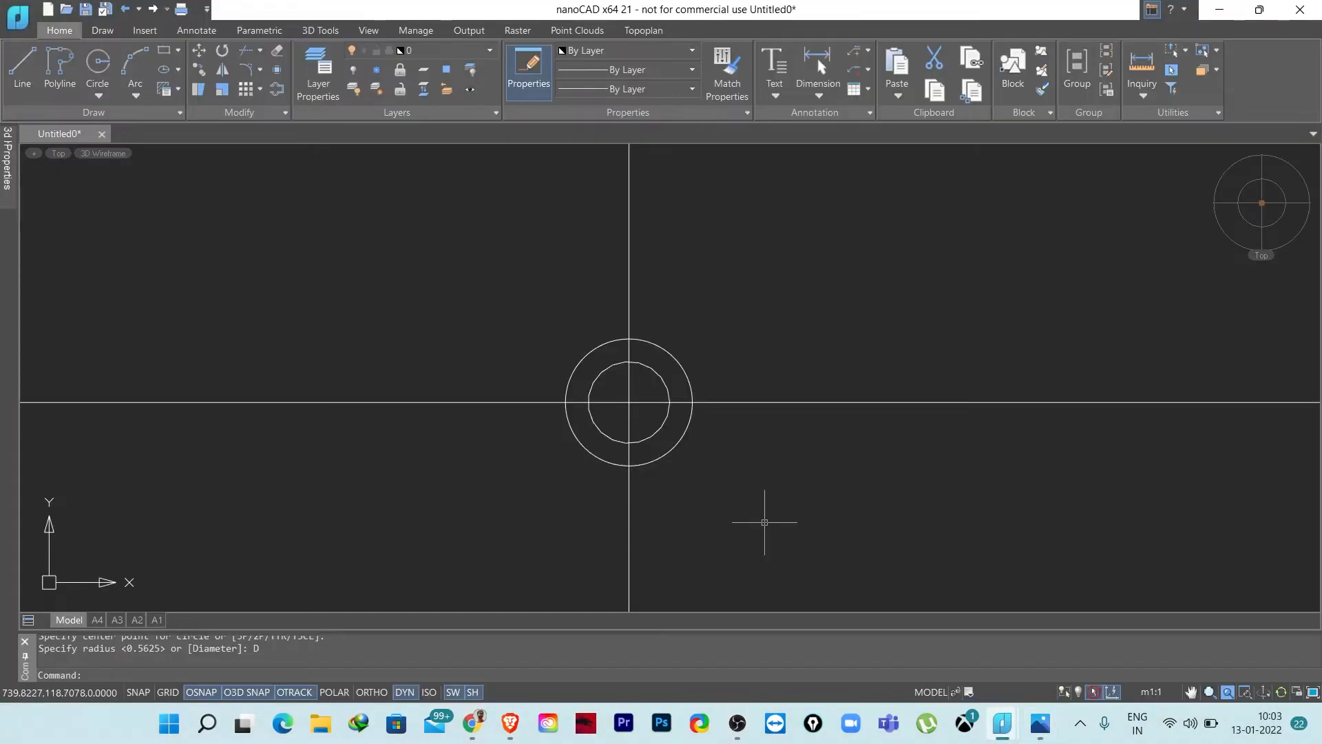
pyautogui.moveTo(784, 531); pyautogui.dragTo(751, 472, button='middle')
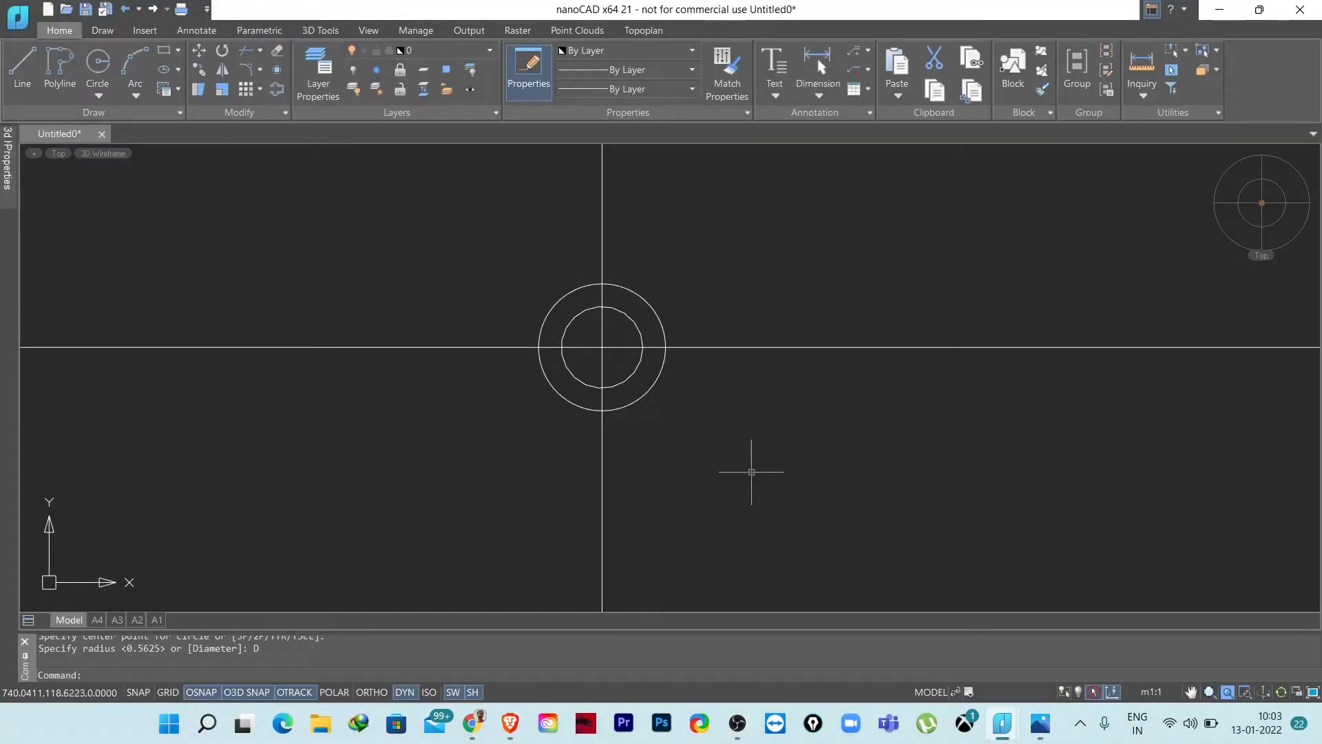
pyautogui.write('o')
pyautogui.press('Return')
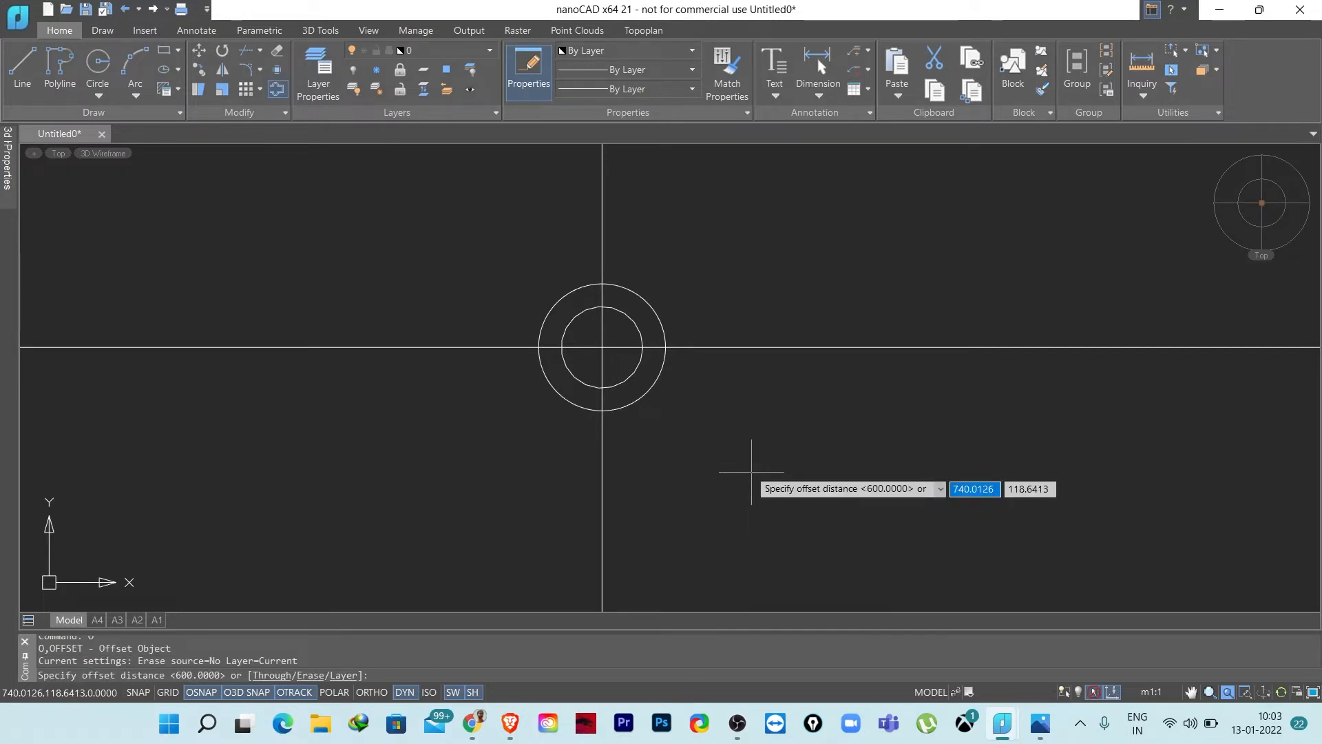
pyautogui.write('2.')
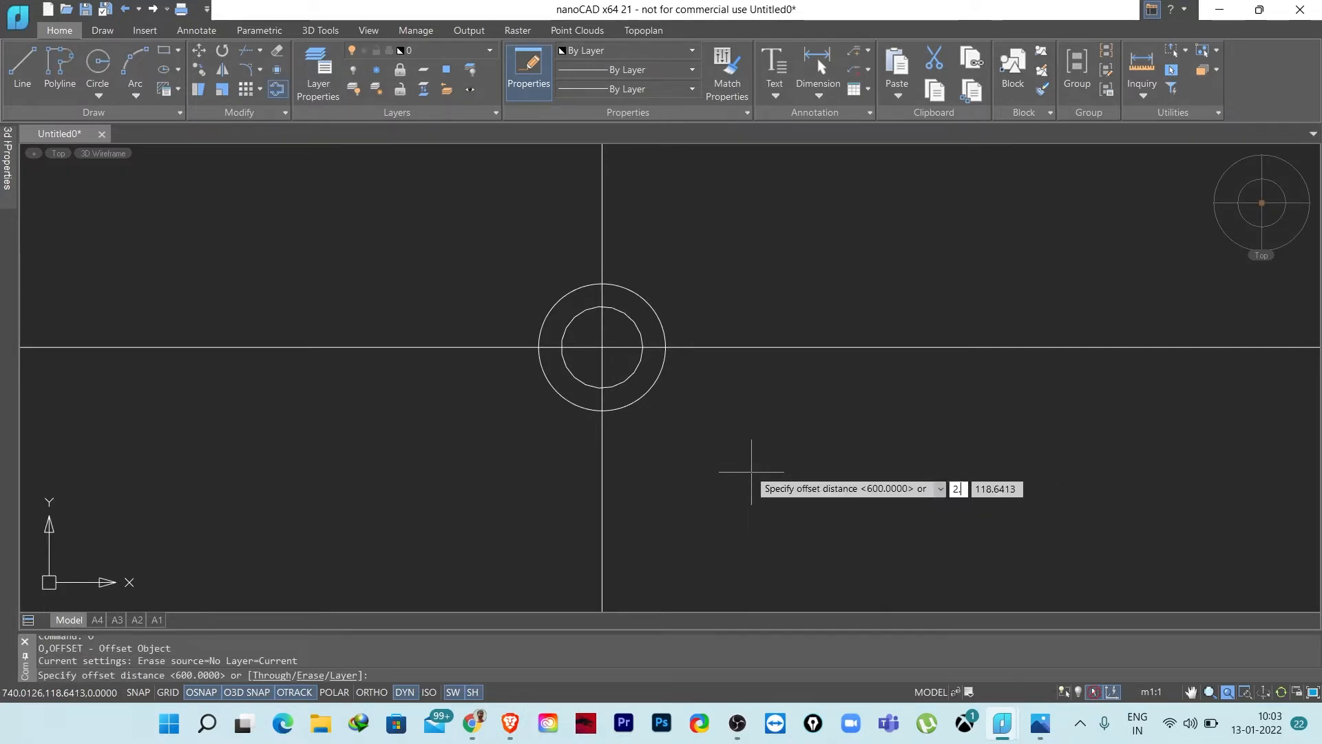
pyautogui.write('312')
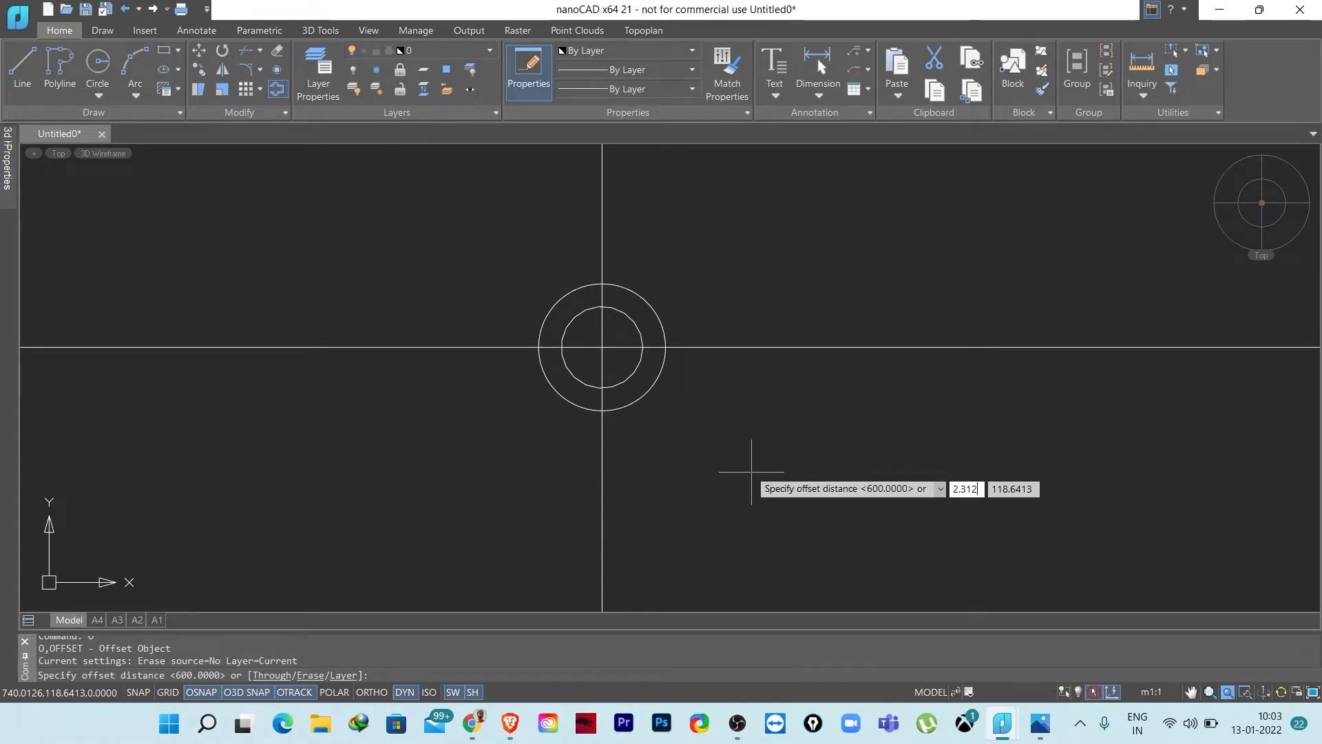
pyautogui.press('Return')
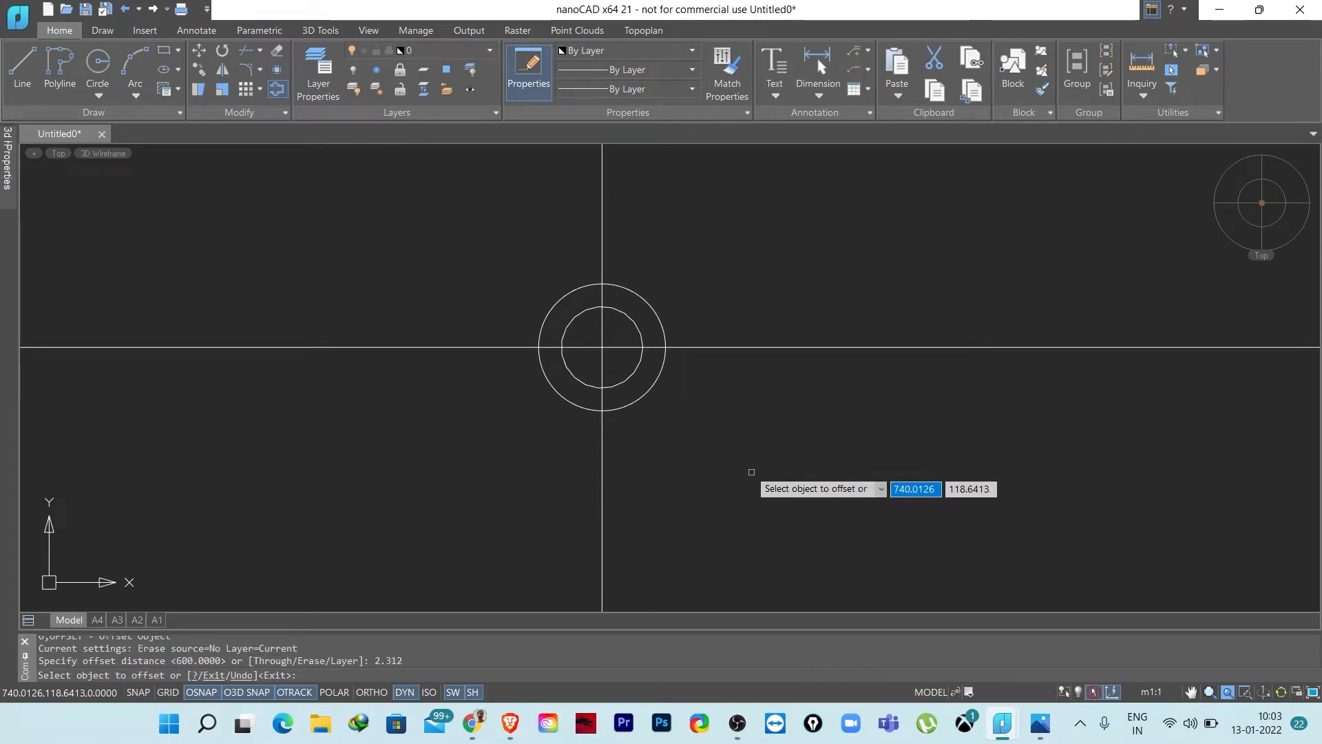
pyautogui.click(603, 488)
pyautogui.click(846, 494)
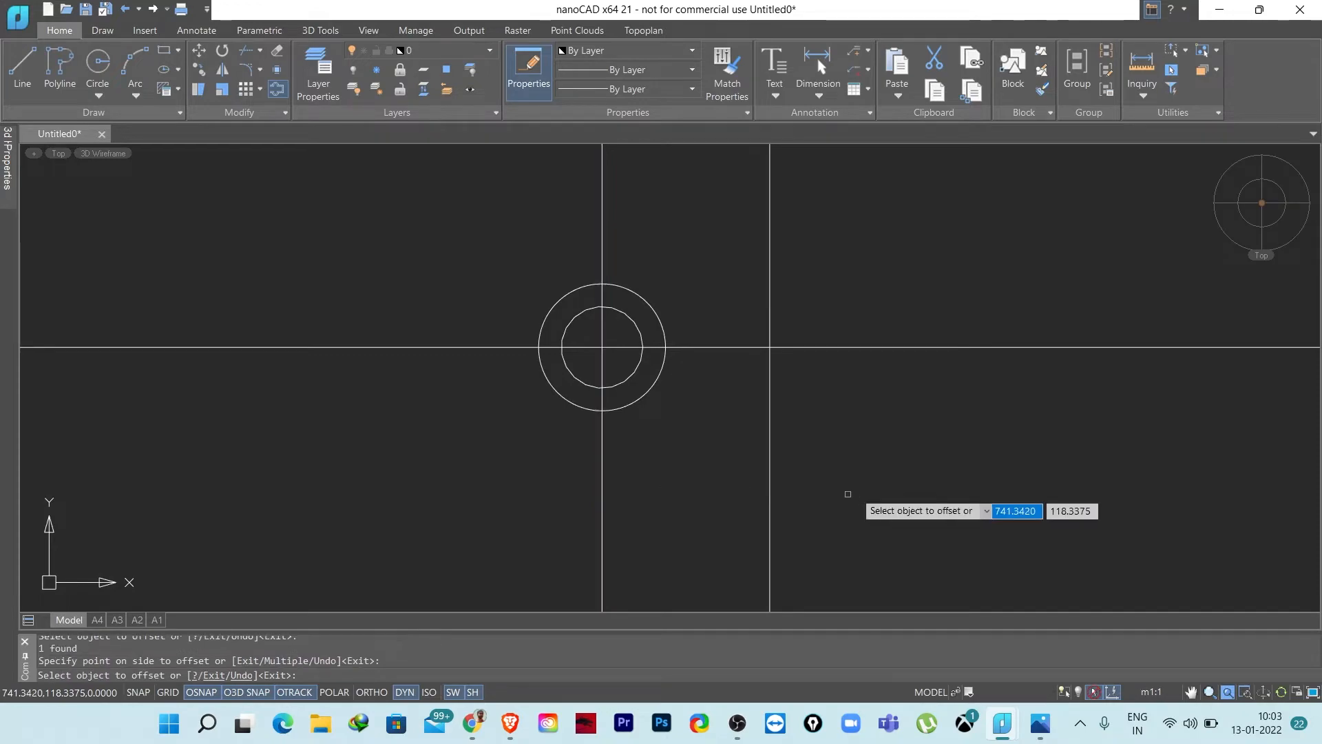
# - Check the overall slot spacing in the reference drawing, and in nanoCAD offset the rightmost vertical construction line 5.804 to the left
pyautogui.click(1039, 723)
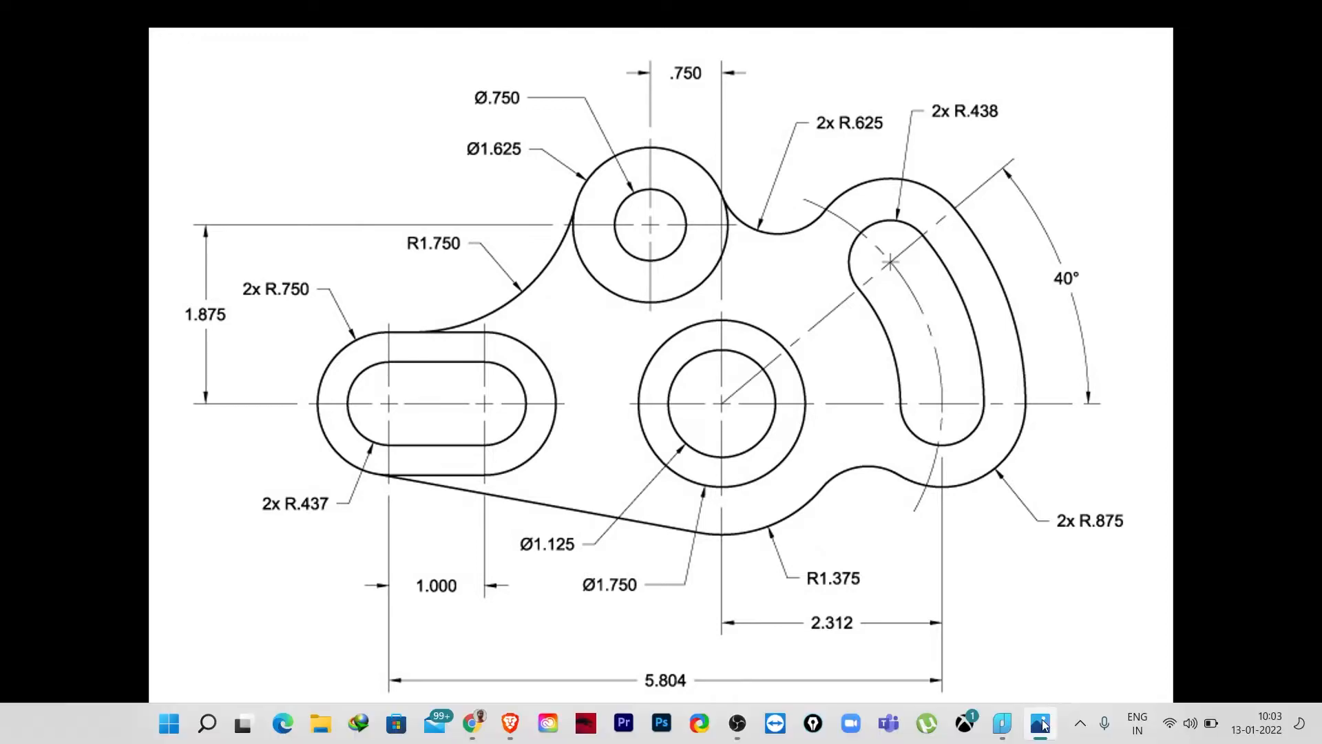
pyautogui.click(1002, 723)
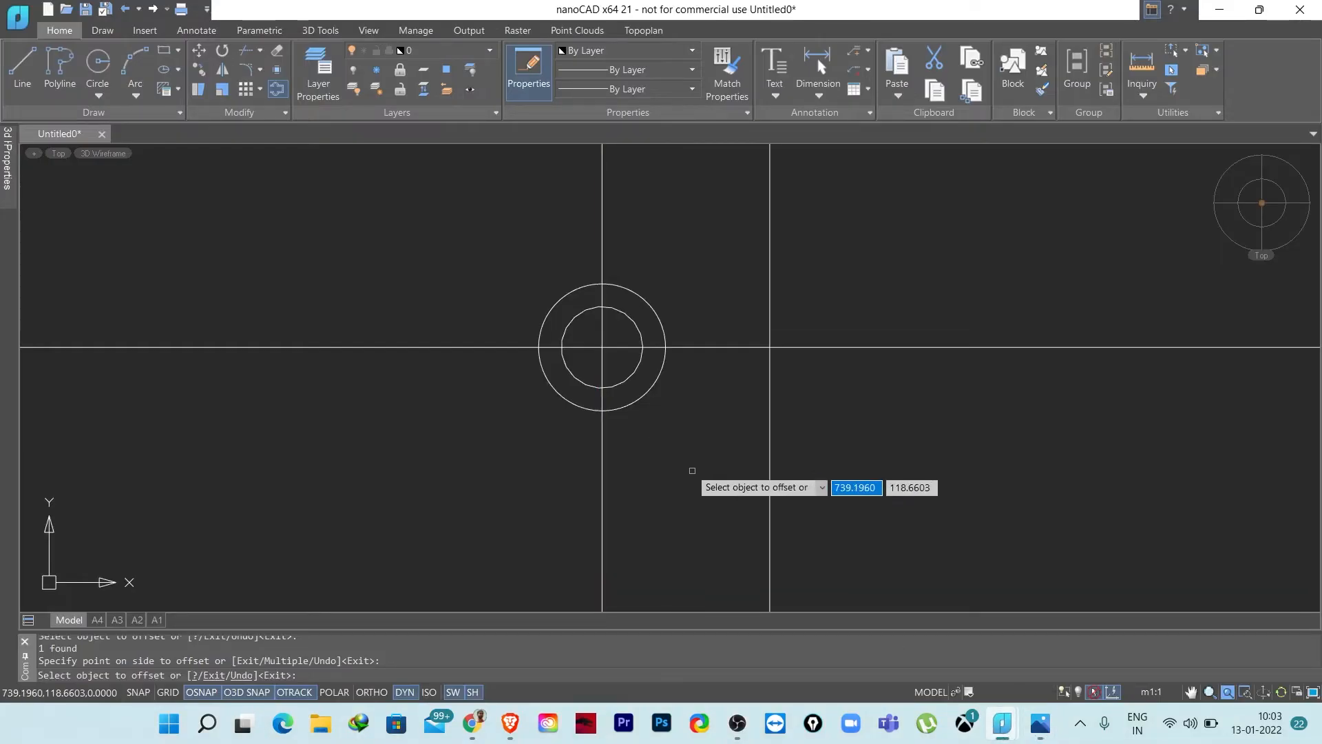
pyautogui.press('Return')
pyautogui.press('Return')
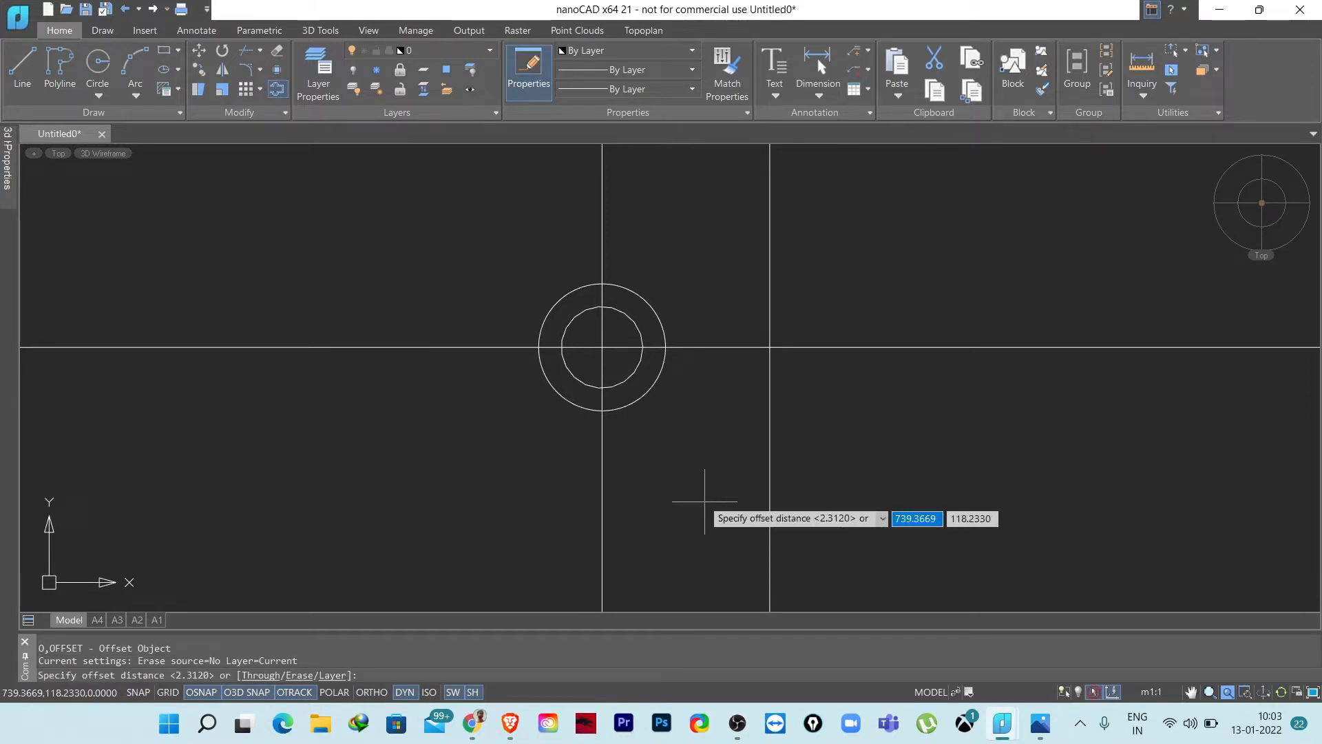
pyautogui.write('5.805')
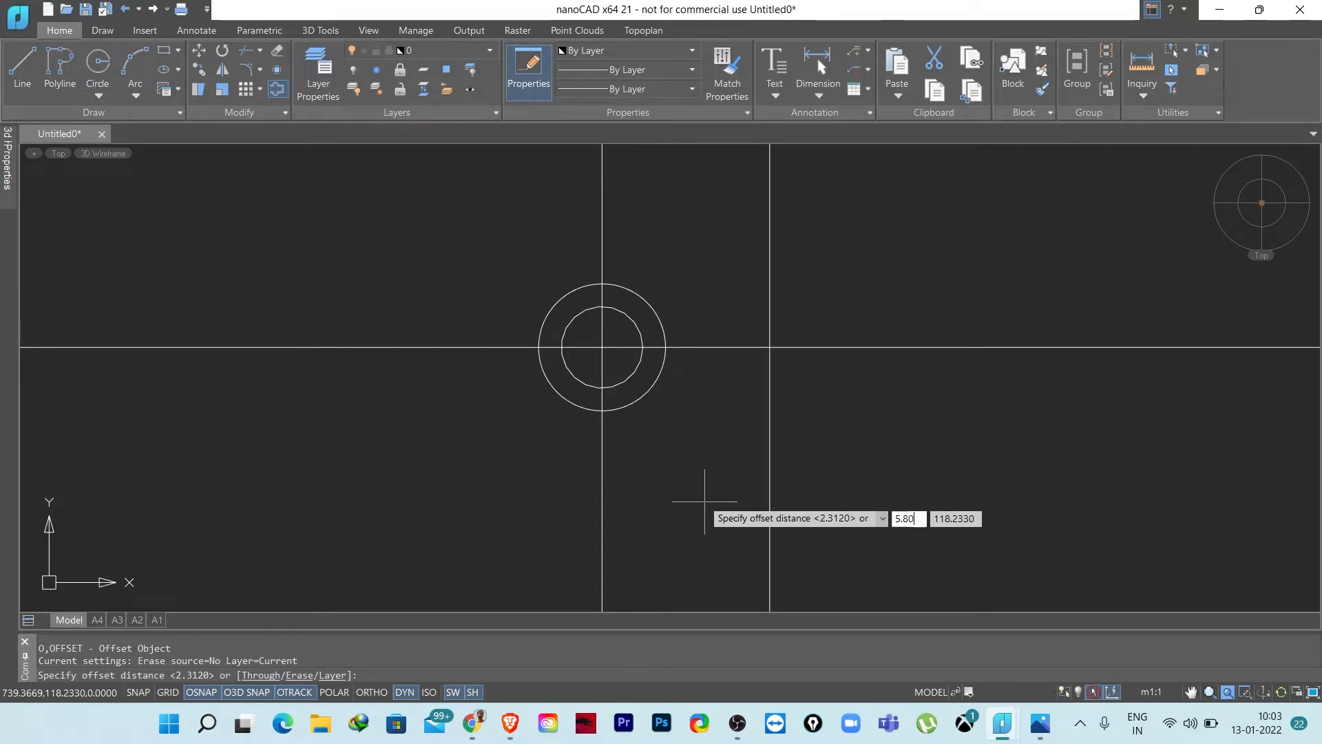
pyautogui.press('Return')
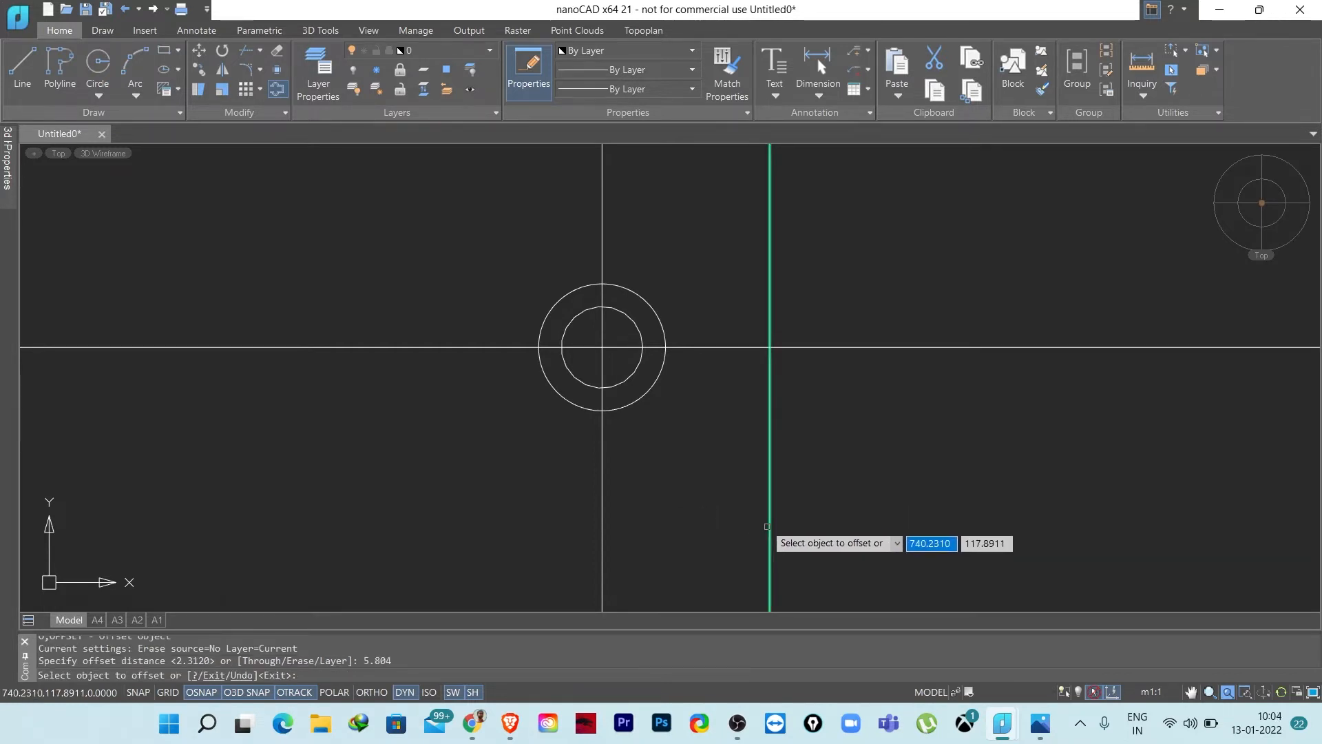
pyautogui.click(768, 526)
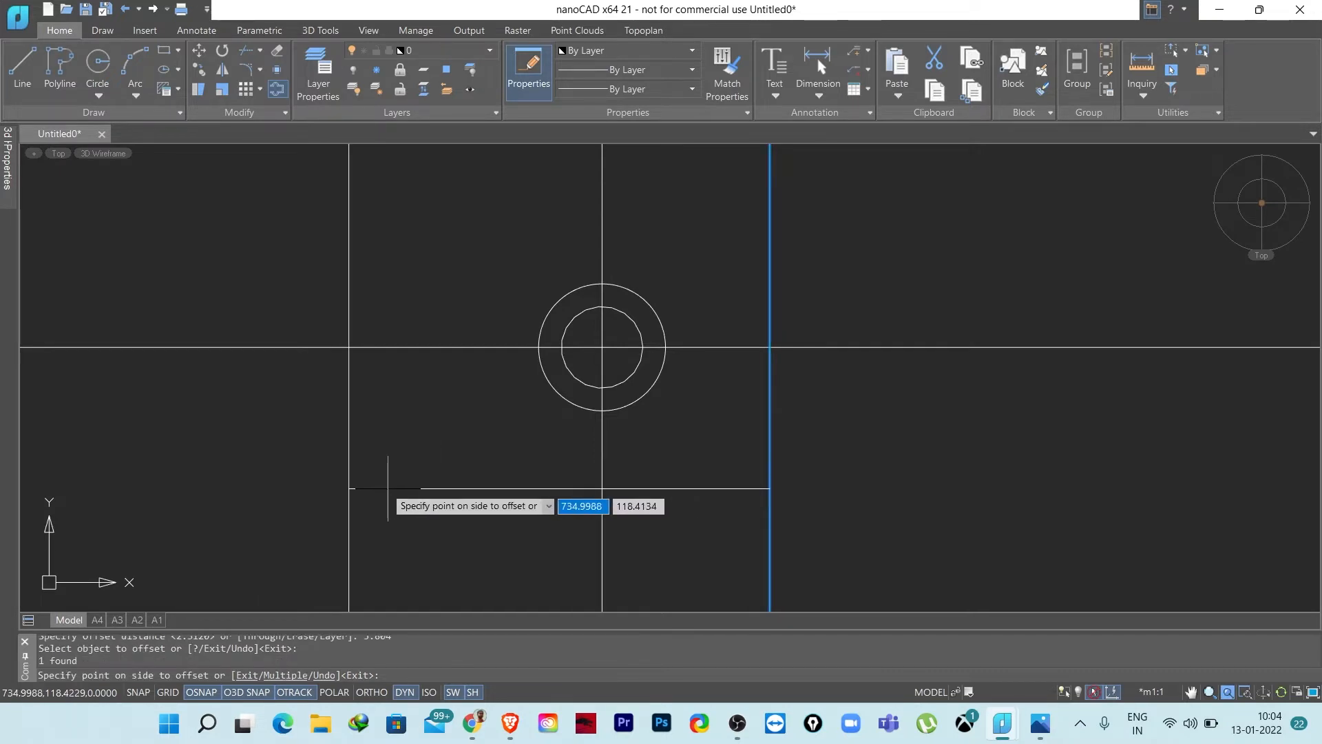
pyautogui.click(408, 505)
pyautogui.press('Return')
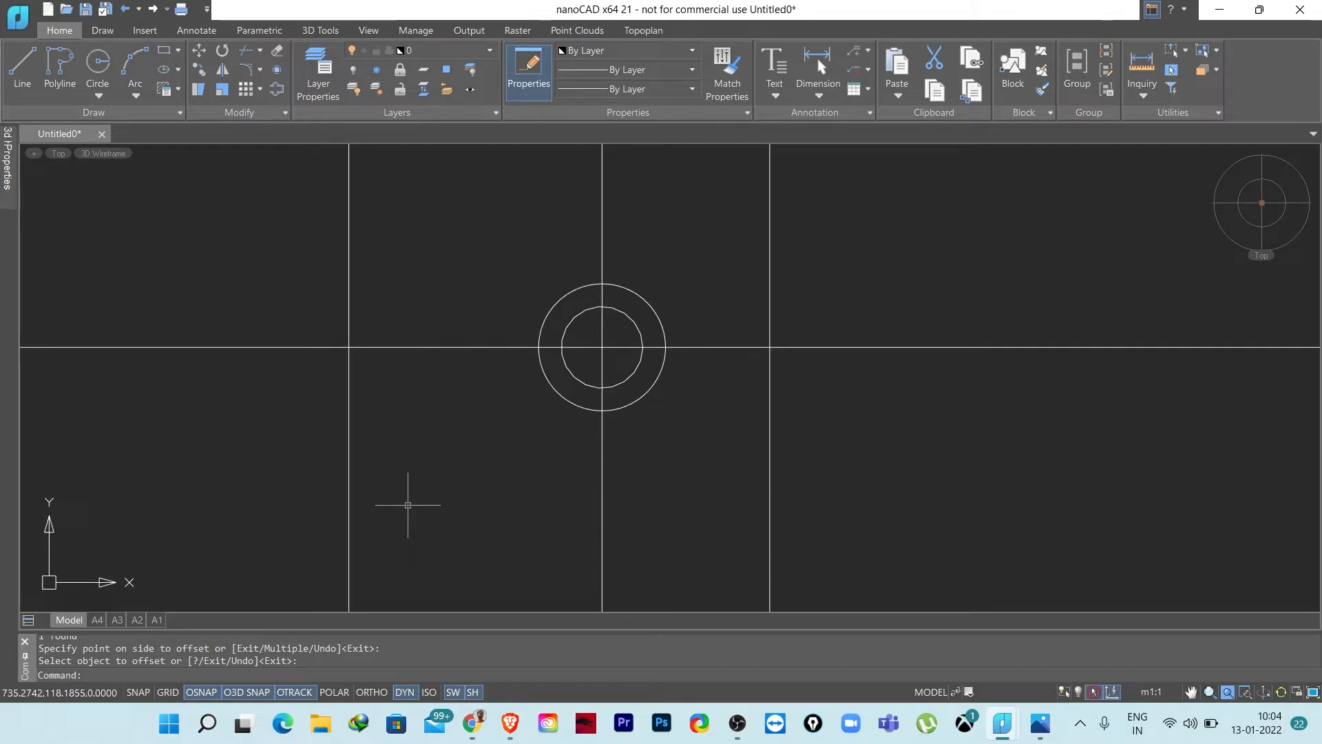
# - Offset the leftmost vertical construction line 1 to the right to locate the slot's second centre
pyautogui.write('o')
pyautogui.press('Return')
pyautogui.write('1')
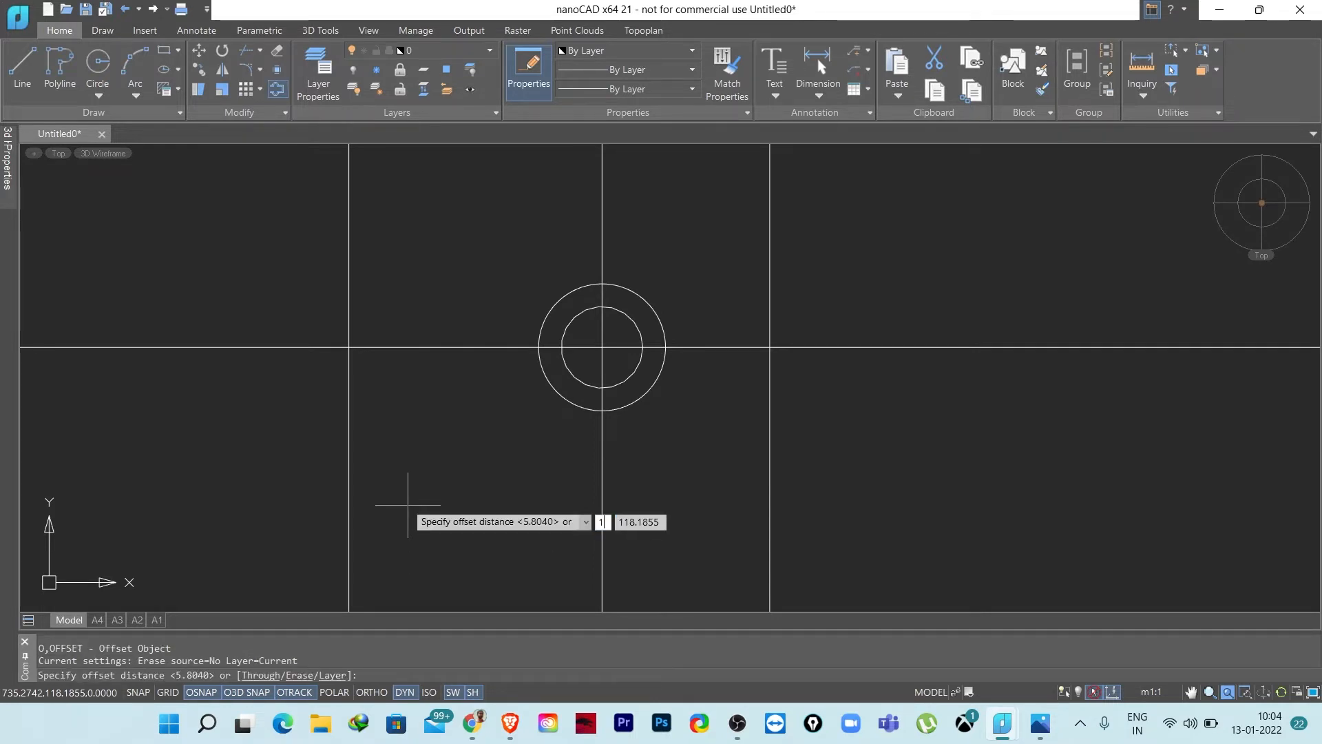
pyautogui.press('Return')
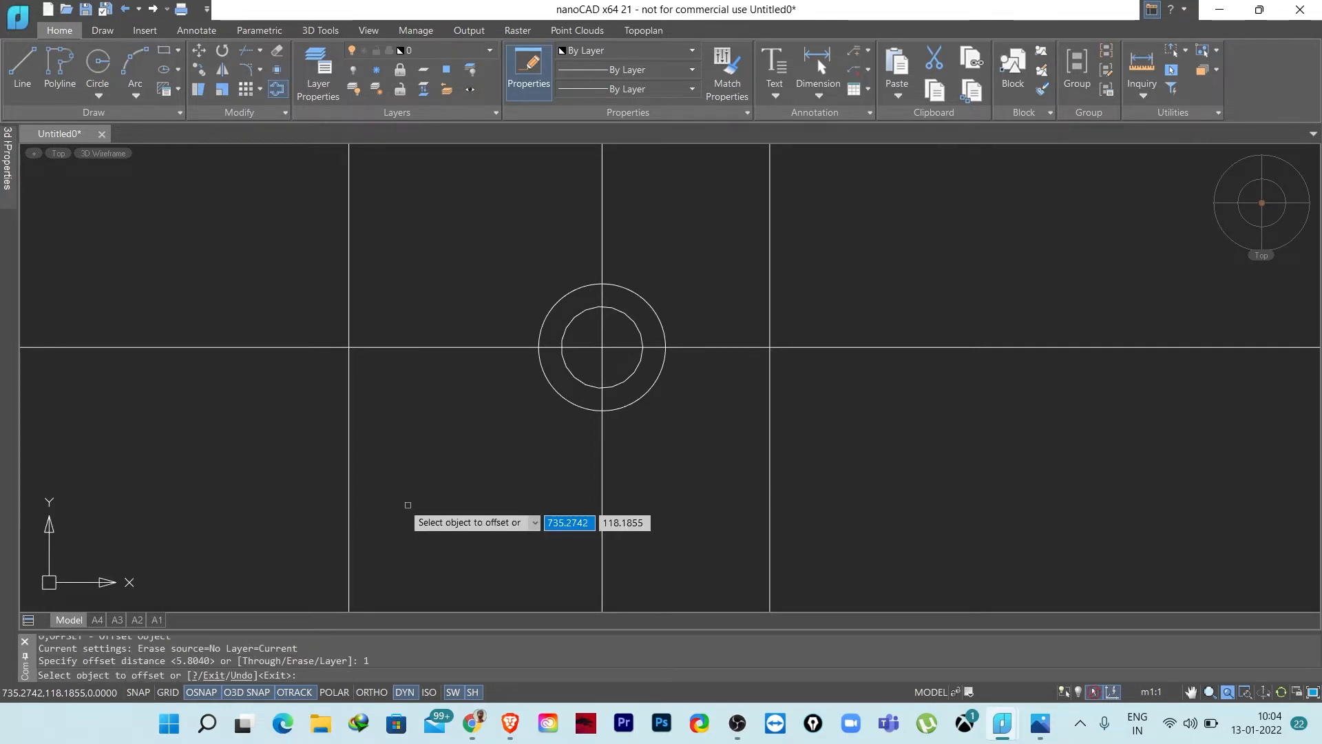
pyautogui.click(349, 525)
pyautogui.click(484, 528)
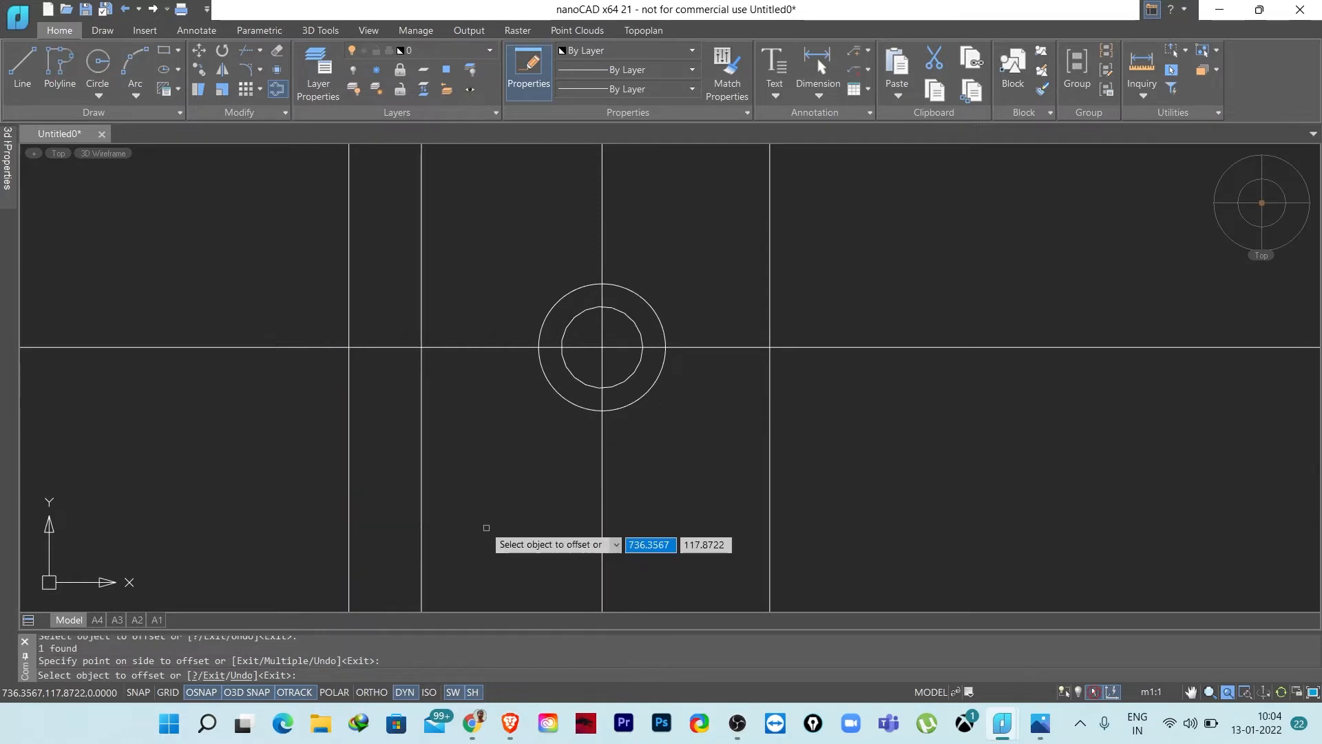
pyautogui.press('Escape')
pyautogui.press('Escape')
# - Check the straight slot's radii in the reference drawing, and in nanoCAD draw a circle of radius 0.437 at the slot's right-hand centre
pyautogui.moveTo(487, 523)
pyautogui.mouseDown(button='middle')
pyautogui.moveTo(608, 540)
pyautogui.moveTo(614, 510)
pyautogui.moveTo(645, 485)
pyautogui.mouseUp(button='middle')
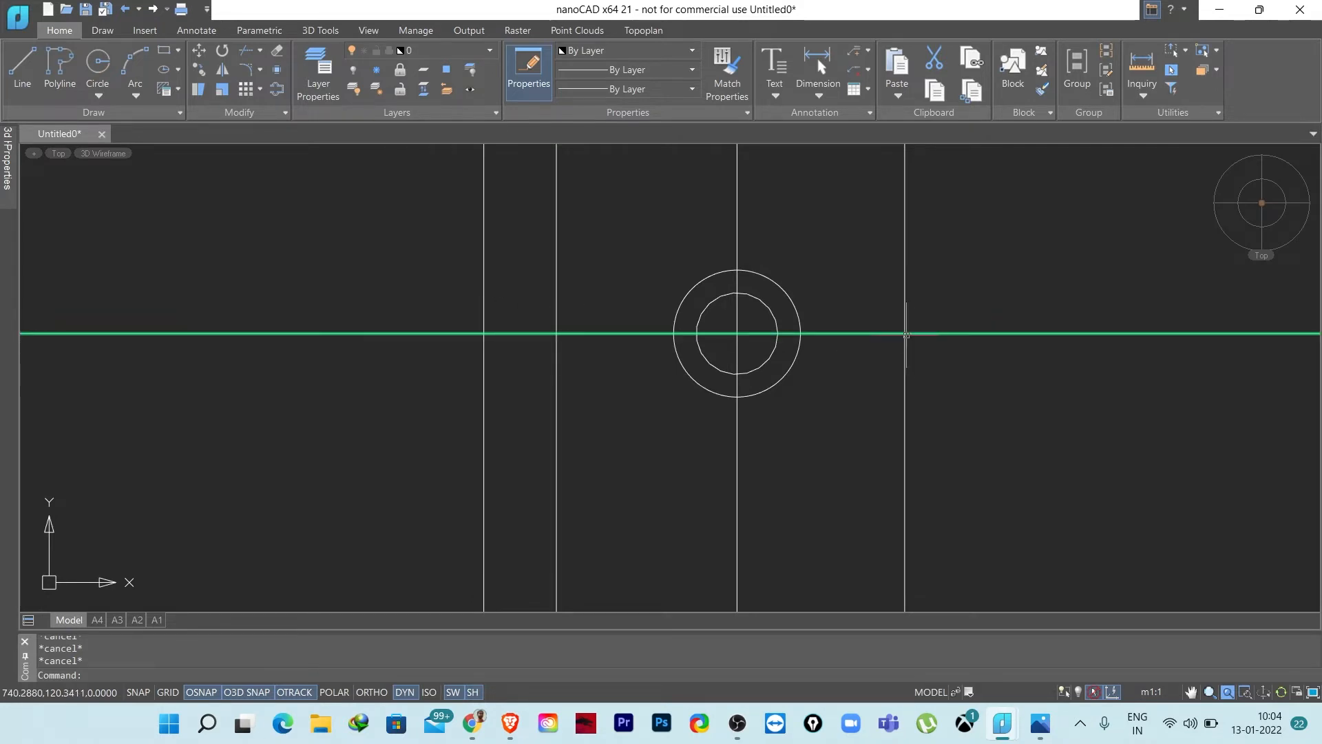
pyautogui.click(1038, 721)
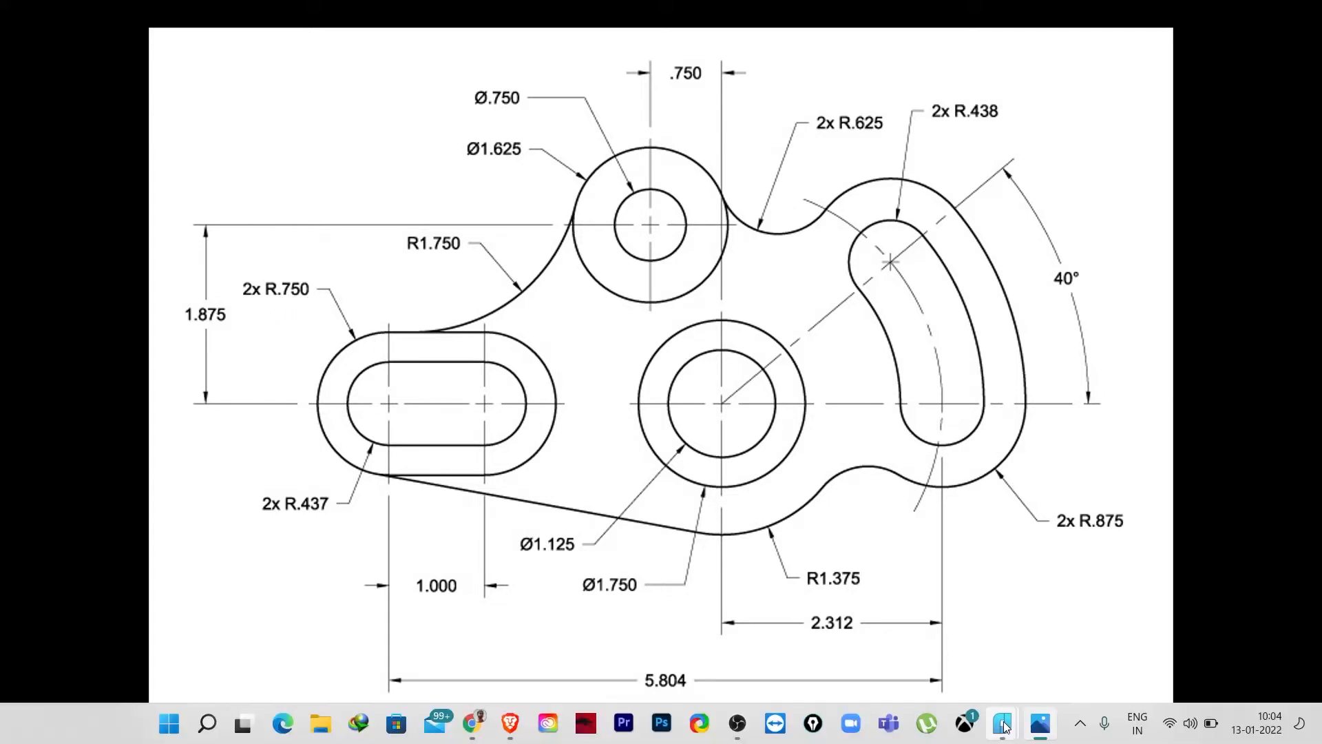
pyautogui.moveTo(1002, 730)
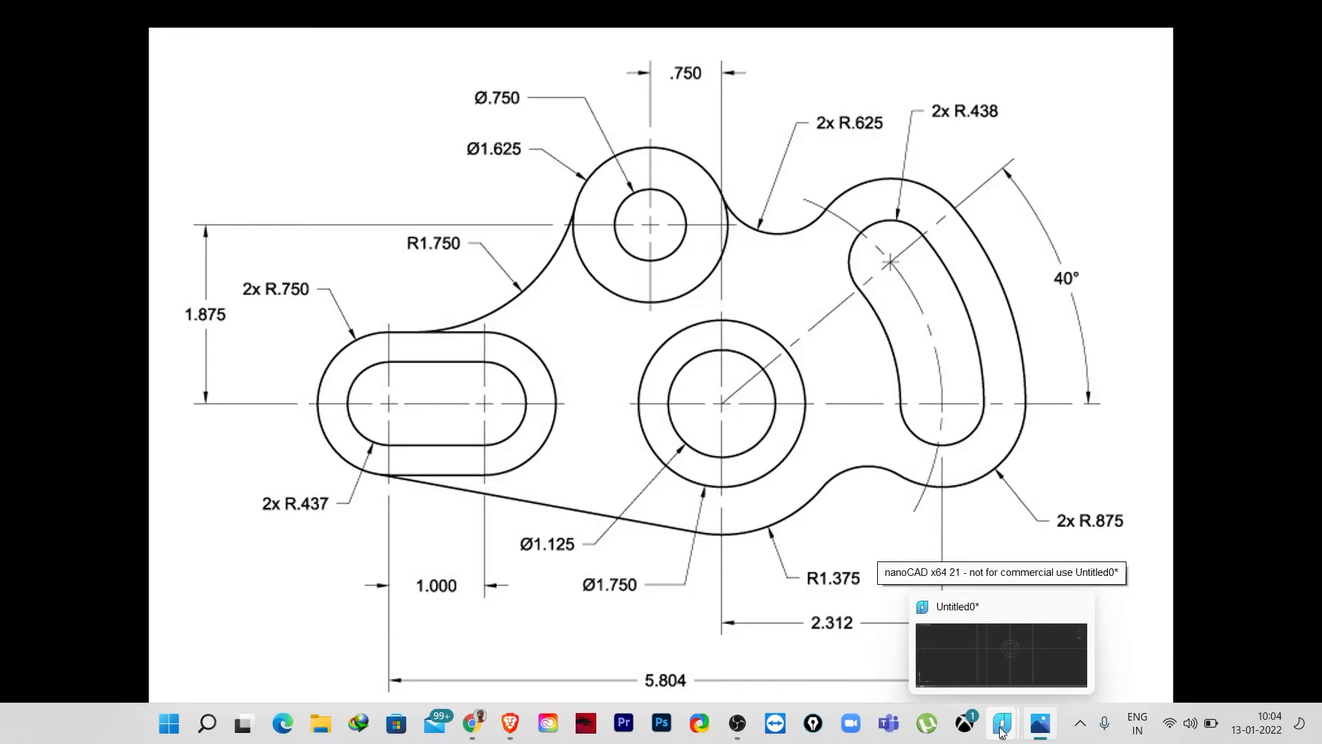
pyautogui.click(997, 658)
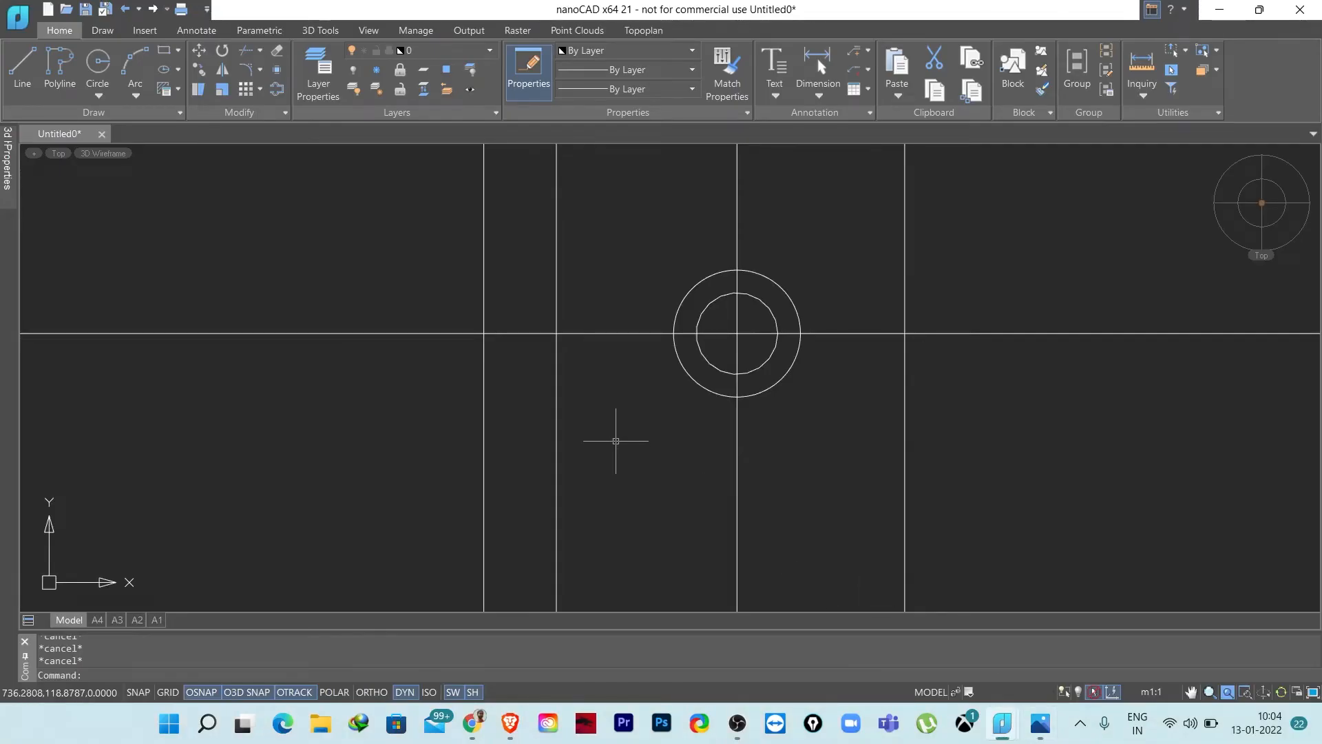
pyautogui.write('c')
pyautogui.press('Return')
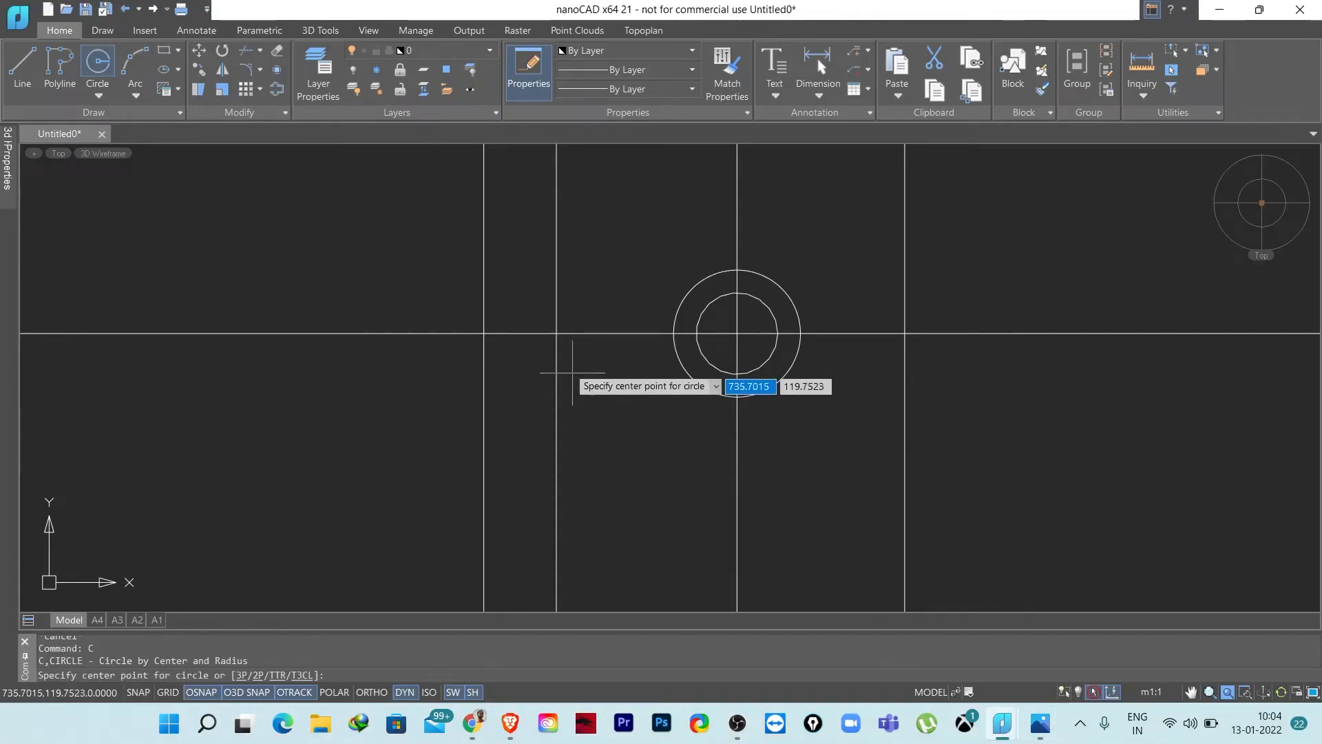
pyautogui.click(556, 334)
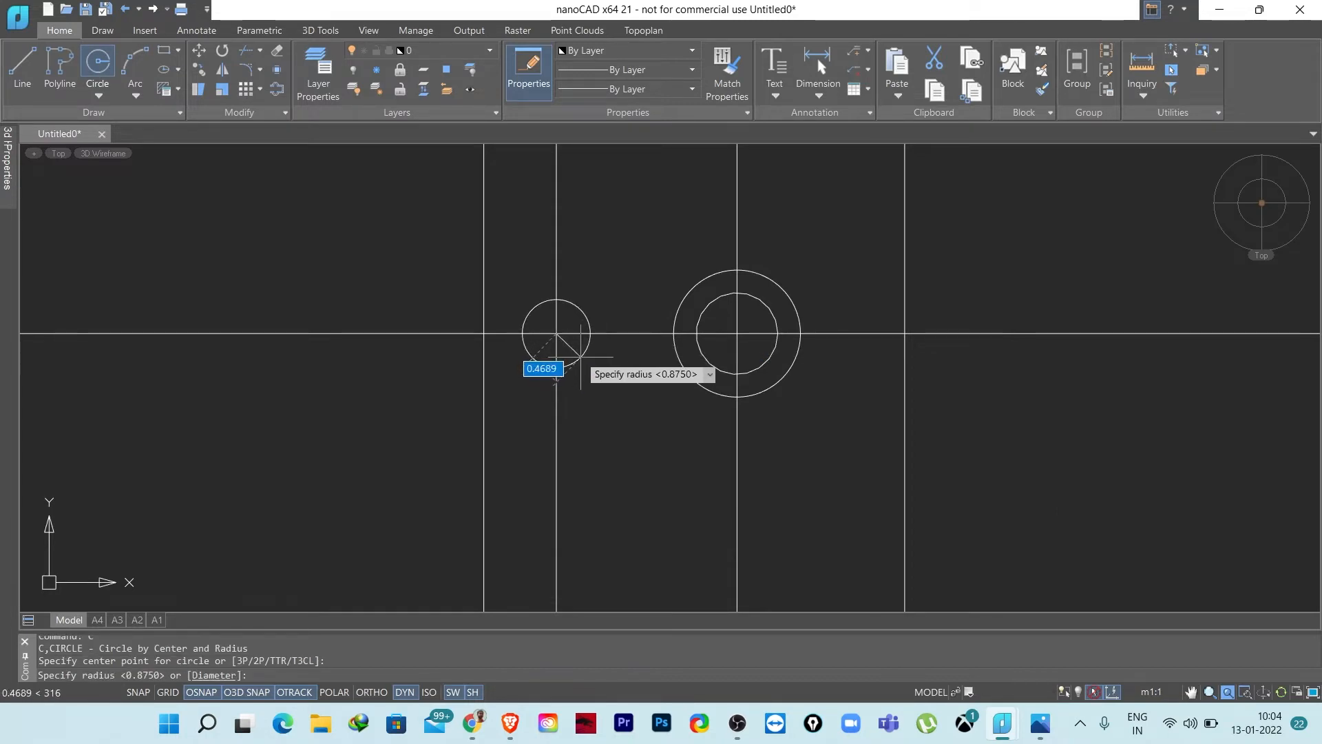
pyautogui.write('0')
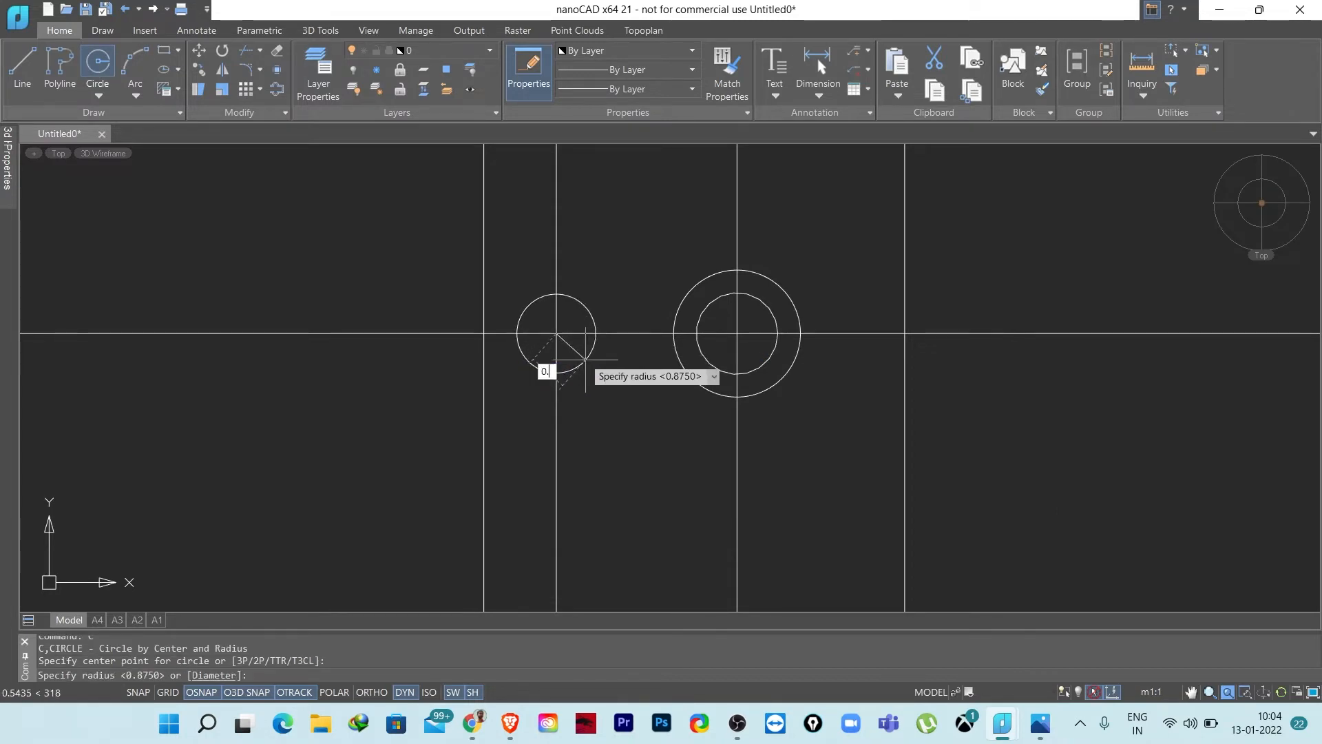
pyautogui.write('.437')
pyautogui.press('Return')
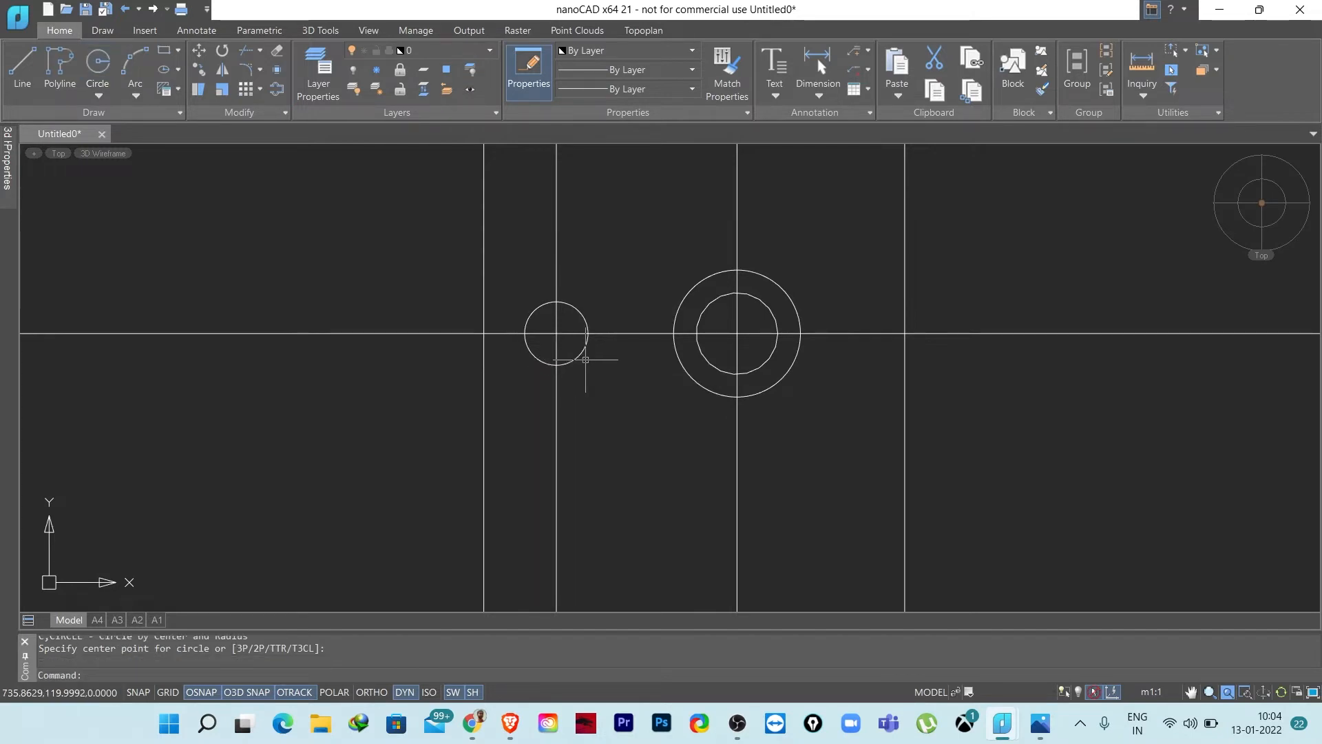
# - Copy the 0.437 radius circle from its centre to the intersection on the leftmost vertical construction line
pyautogui.scroll(2, 576, 360)
pyautogui.moveTo(576, 360); pyautogui.dragTo(705, 414, button='middle')
pyautogui.click(706, 414)
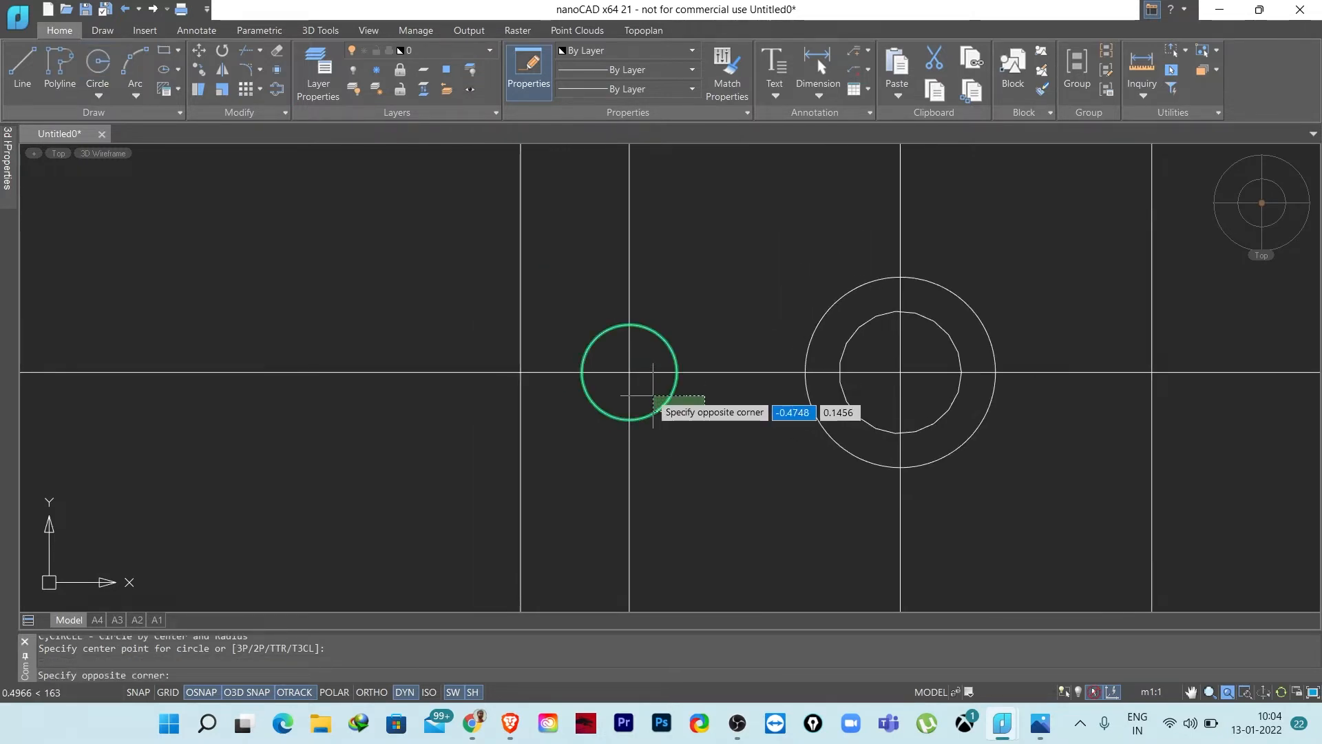
pyautogui.click(654, 395)
pyautogui.write('co')
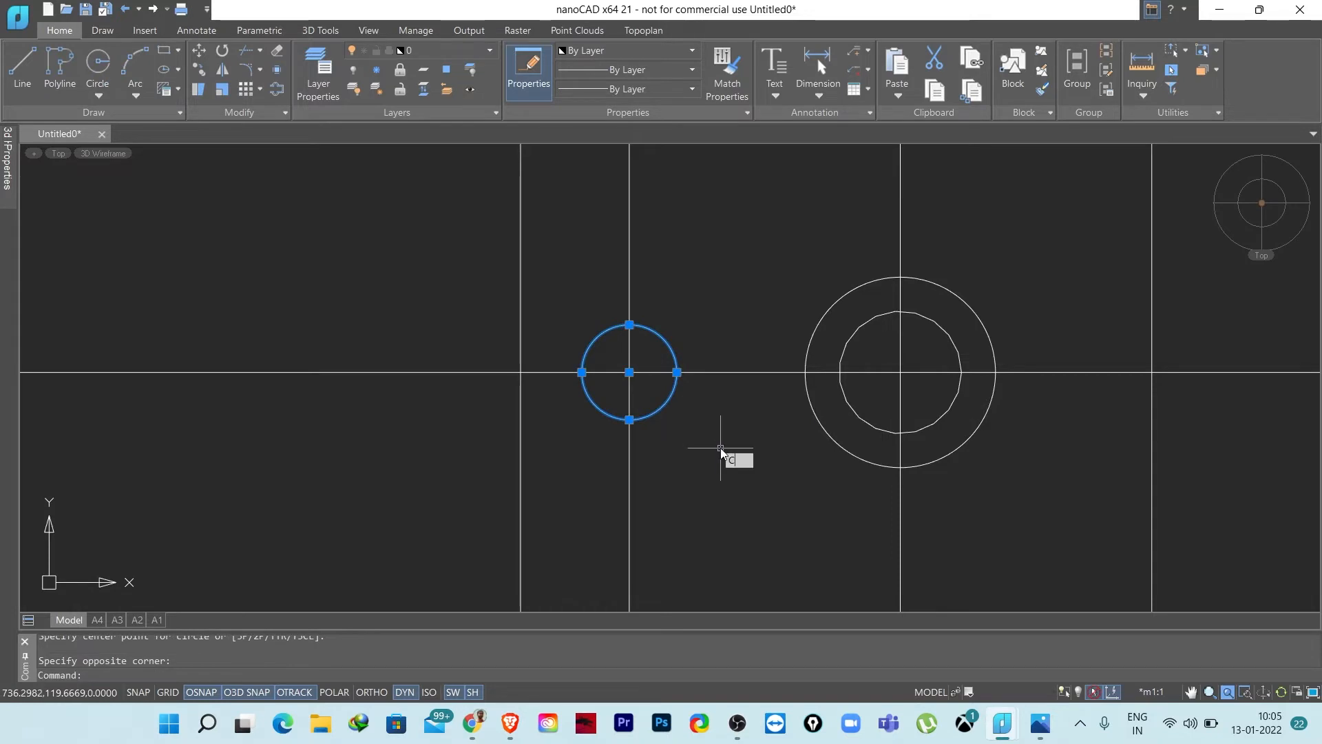
pyautogui.press('Return')
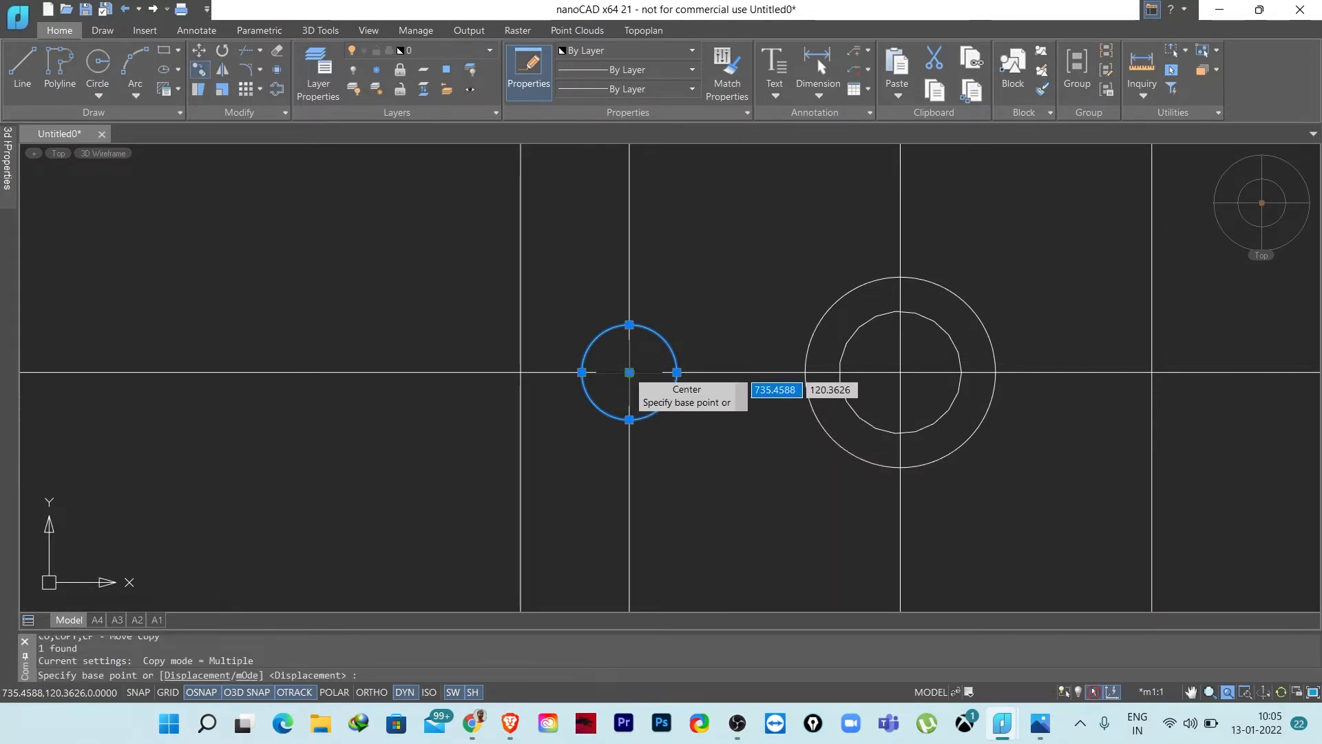
pyautogui.click(628, 372)
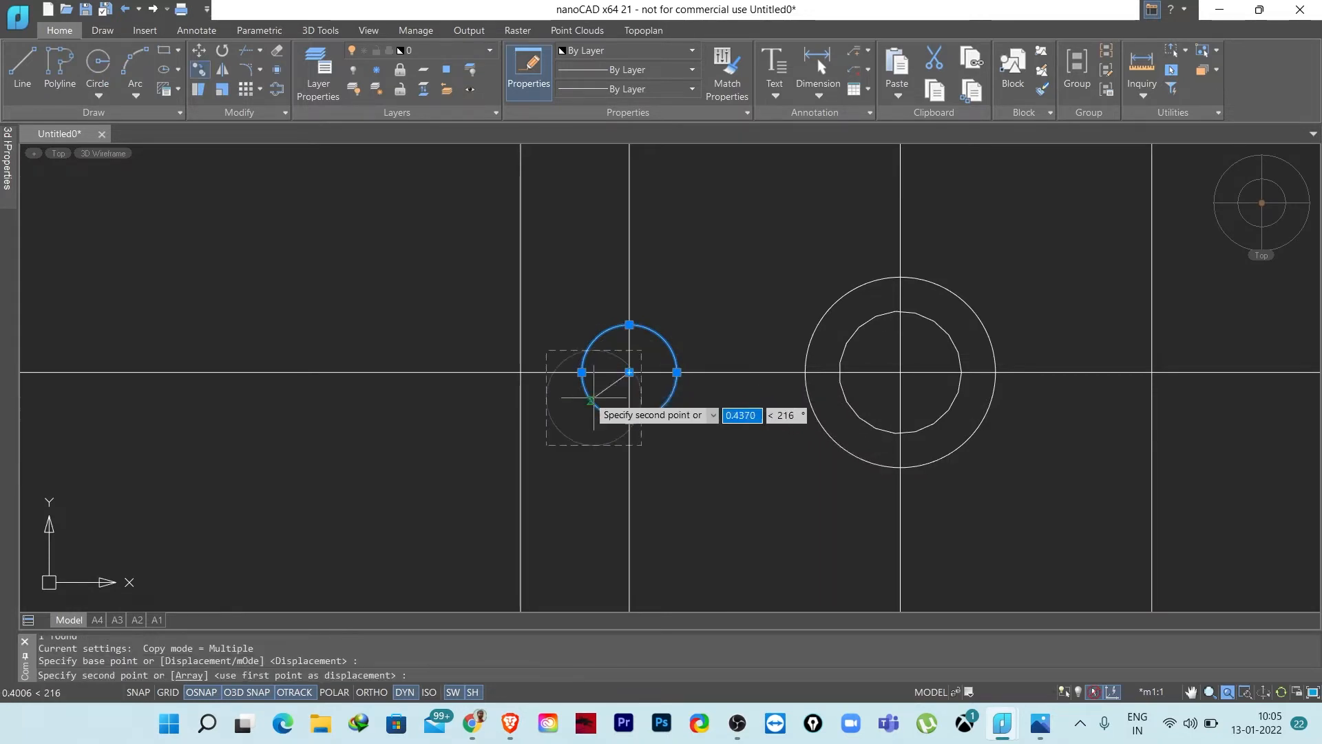
pyautogui.click(520, 372)
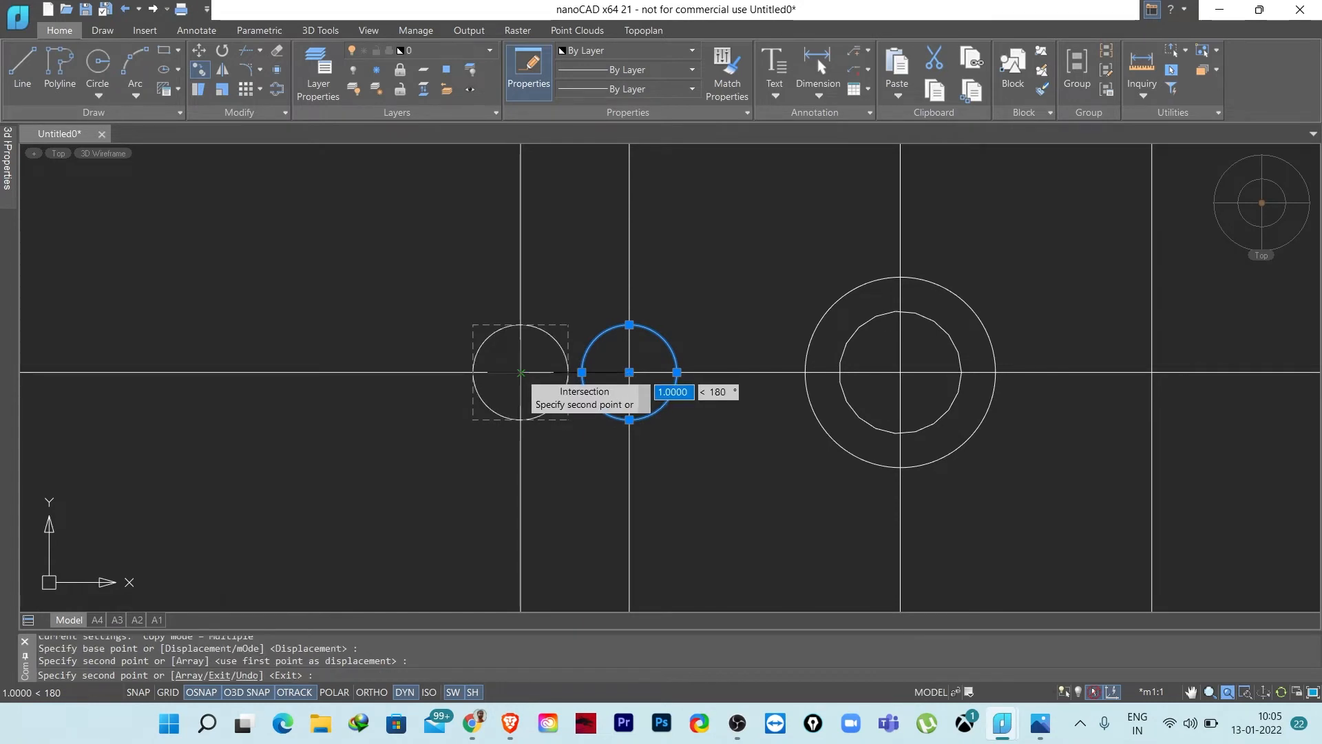
pyautogui.press('Escape')
pyautogui.press('Escape')
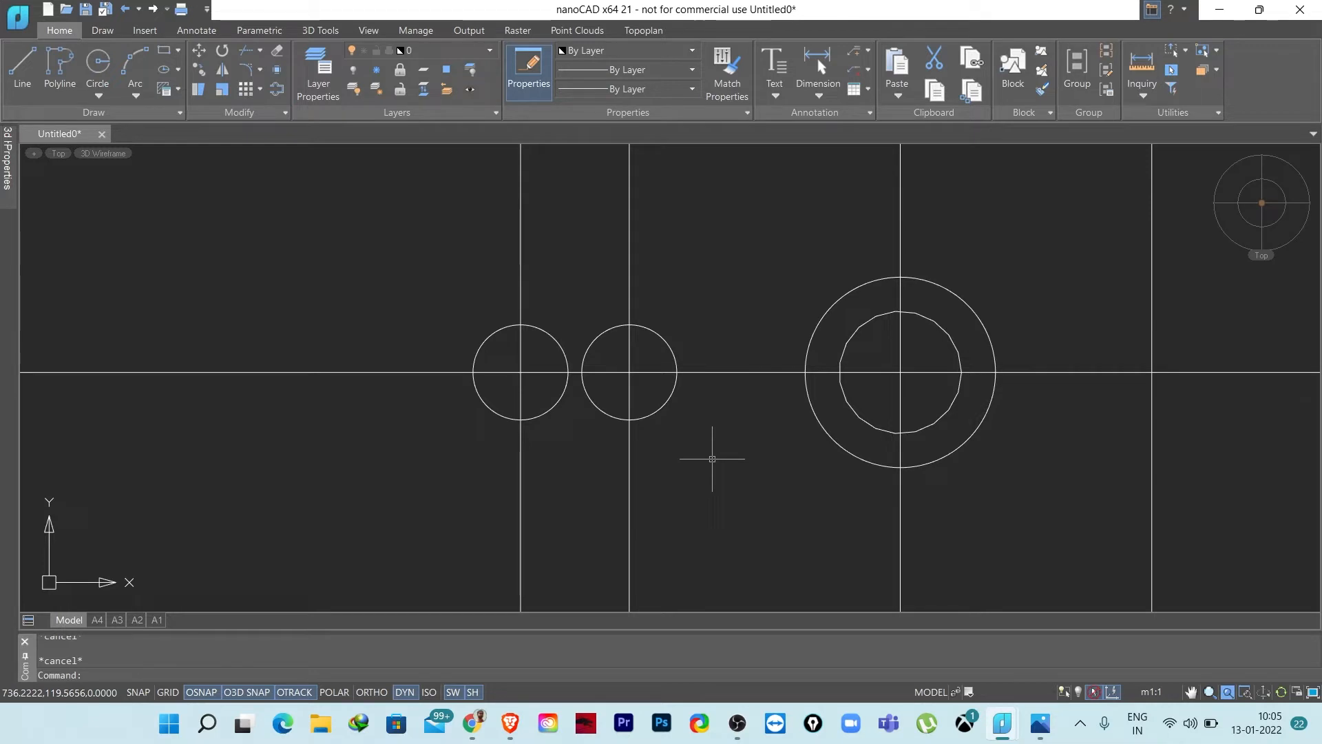
# - Draw a concentric circle of radius 0.75 around the slot's right-hand small circle
pyautogui.write('c')
pyautogui.press('Return')
pyautogui.click(664, 386)
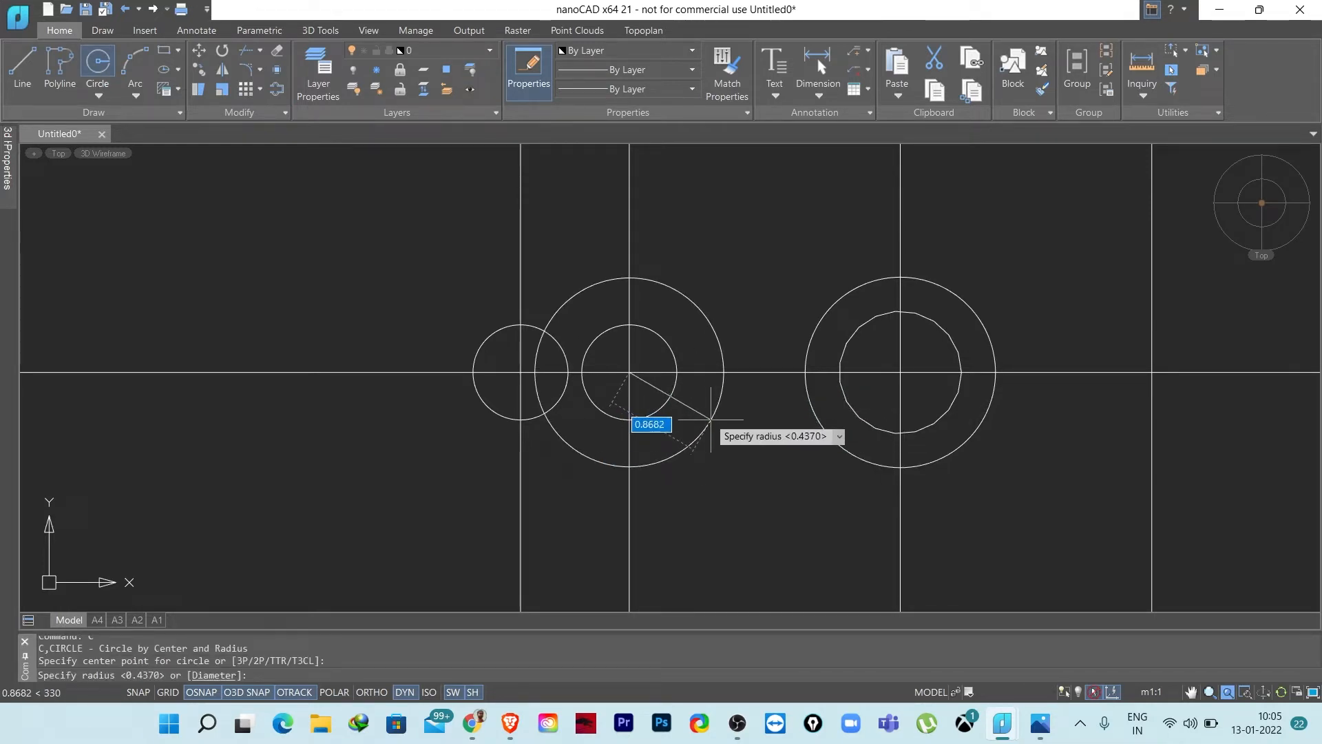
pyautogui.write('0.75')
pyautogui.press('Return')
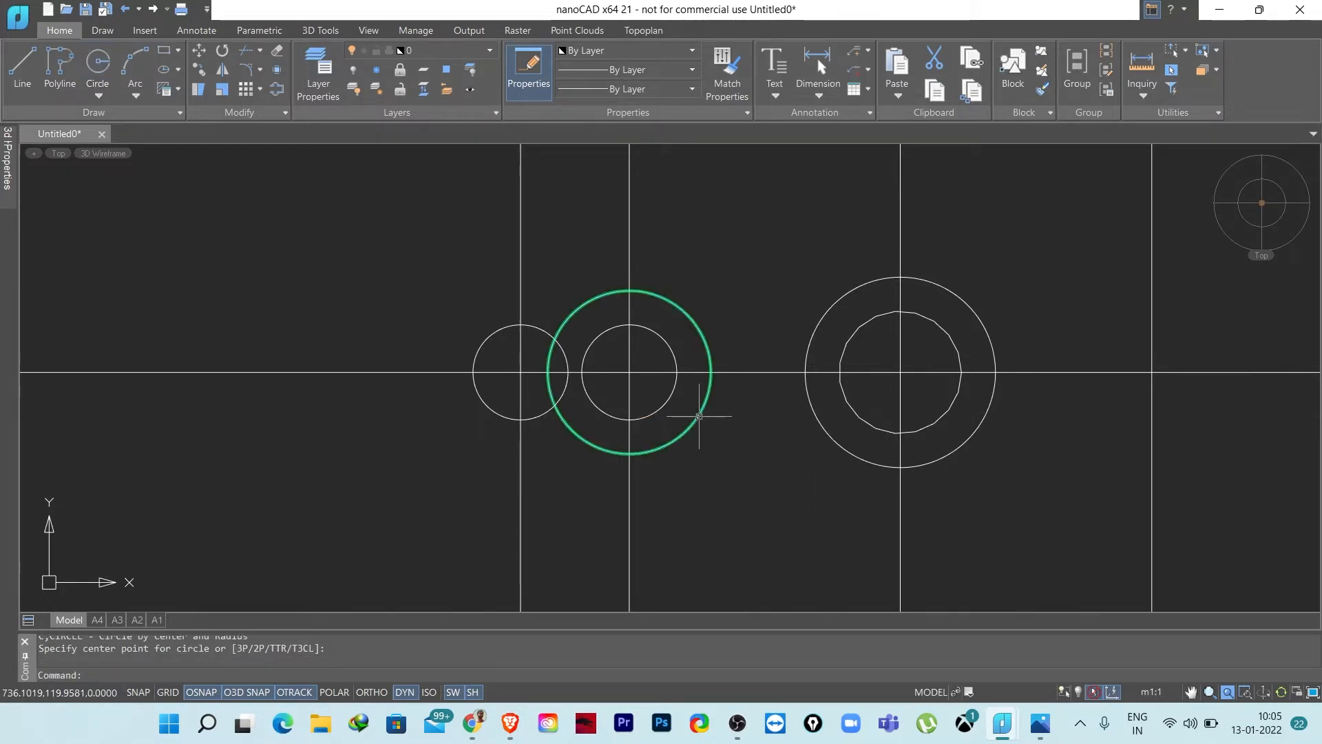
# - Copy the 0.75 radius circle from its centre to the centre of the leftmost small circle
pyautogui.click(699, 416)
pyautogui.write('co')
pyautogui.press('Return')
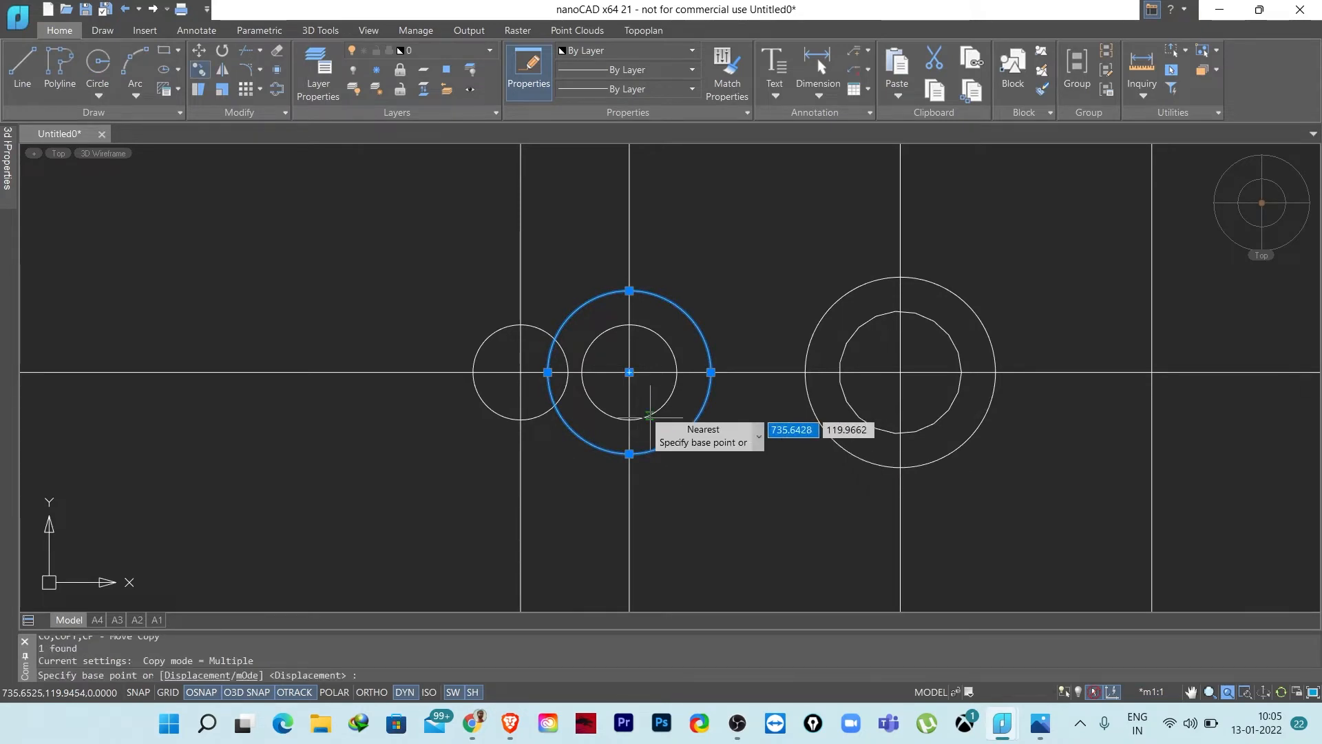
pyautogui.click(629, 371)
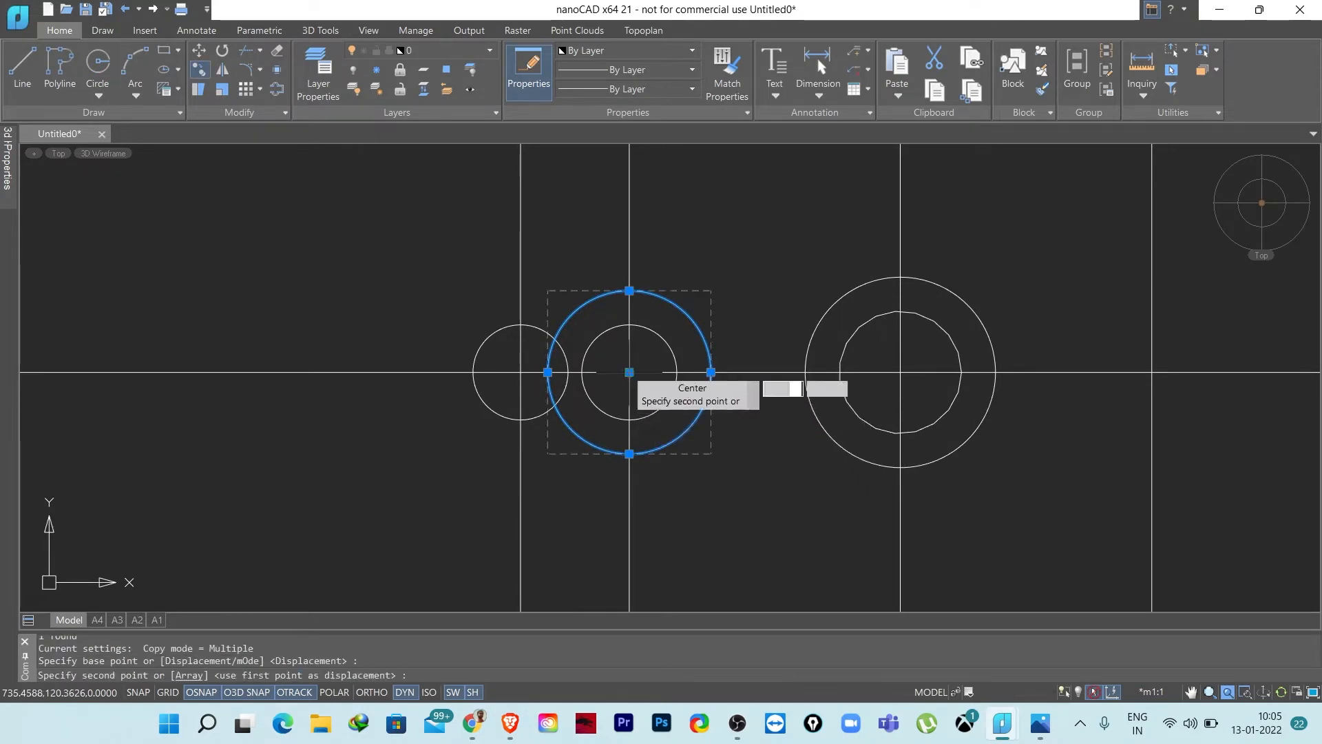
pyautogui.click(521, 372)
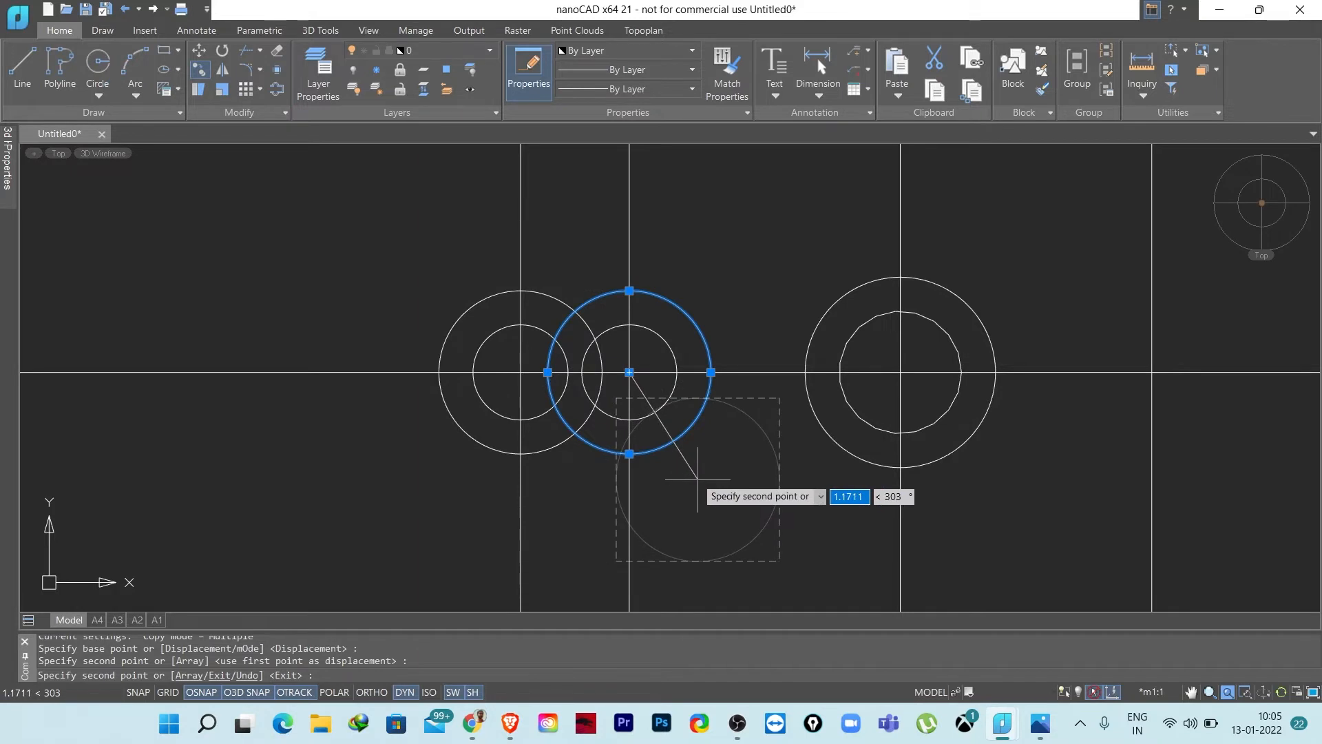
pyautogui.press('Escape')
pyautogui.press('Escape')
# - Check the central arc's radius in the reference drawing, and in nanoCAD draw a concentric circle of radius 1.375 around the two central circles
pyautogui.moveTo(683, 442); pyautogui.dragTo(609, 386, button='middle')
pyautogui.moveTo(504, 316); pyautogui.dragTo(498, 383, button='middle')
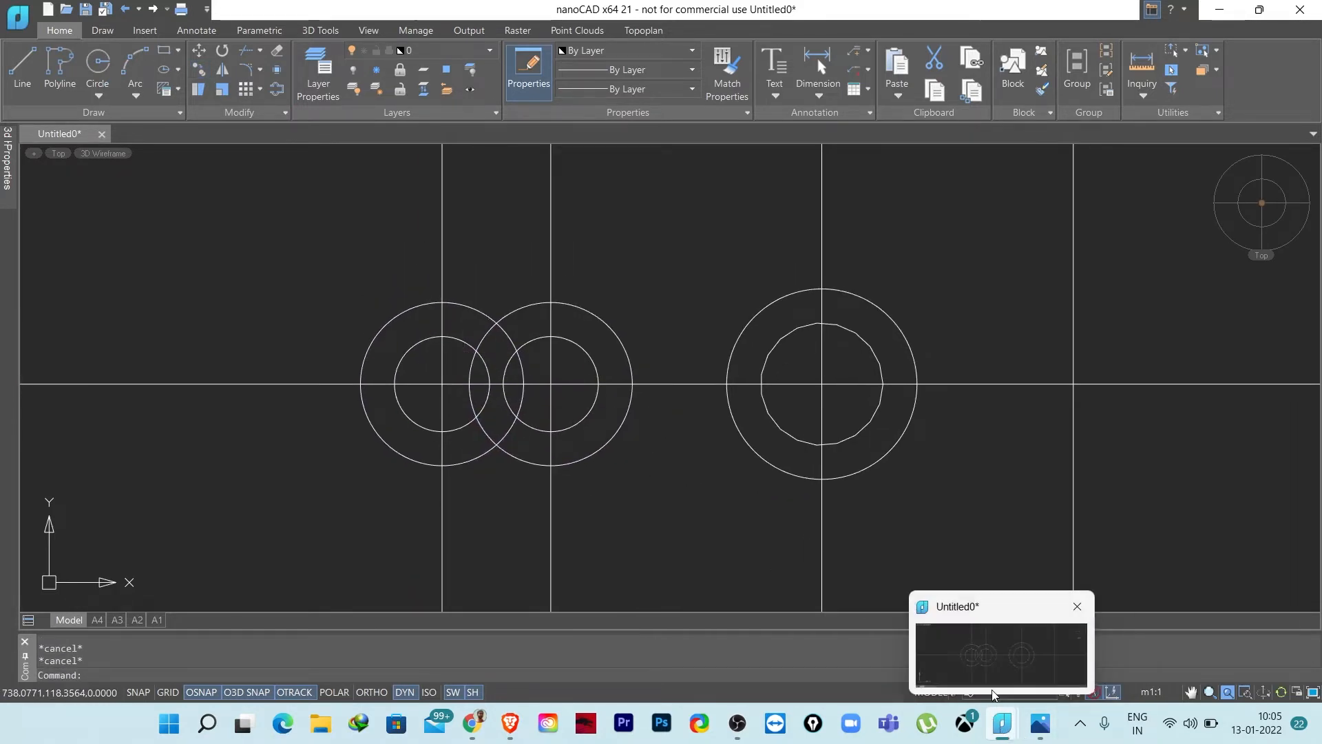
pyautogui.click(1041, 723)
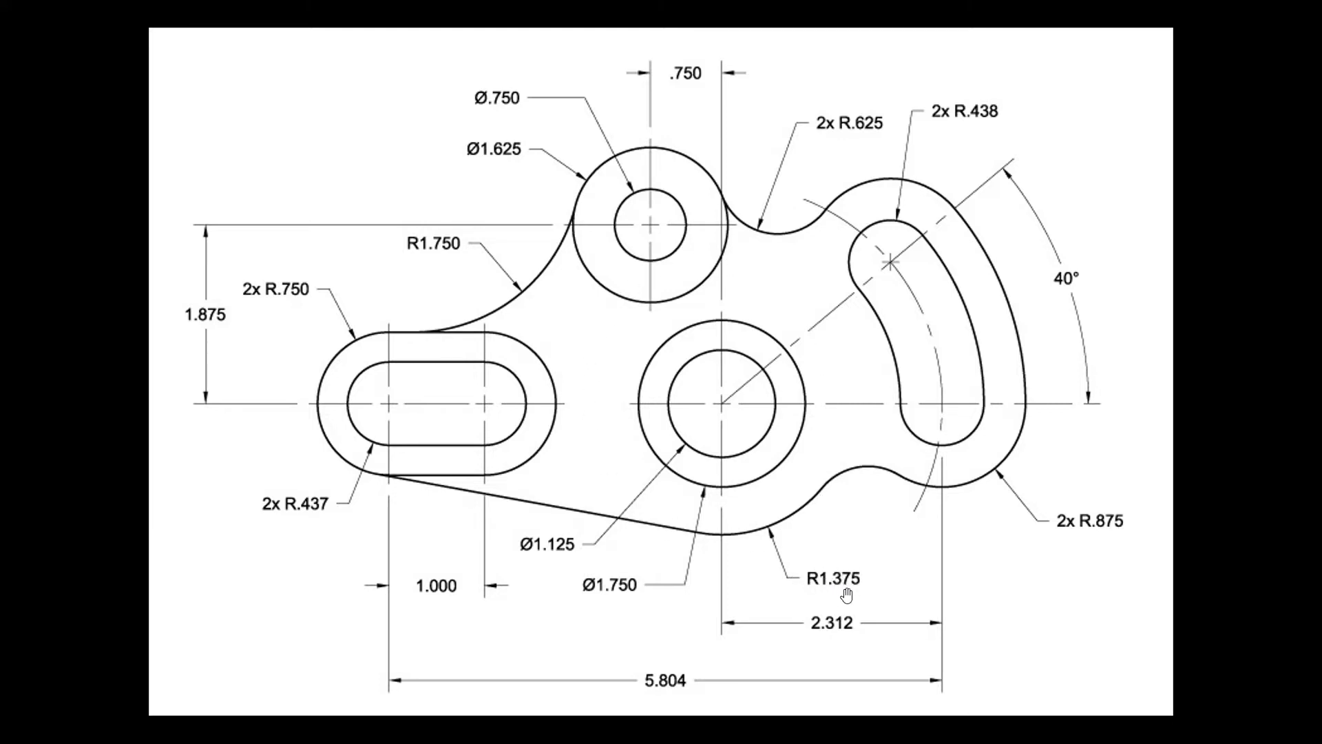
pyautogui.moveTo(1047, 733)
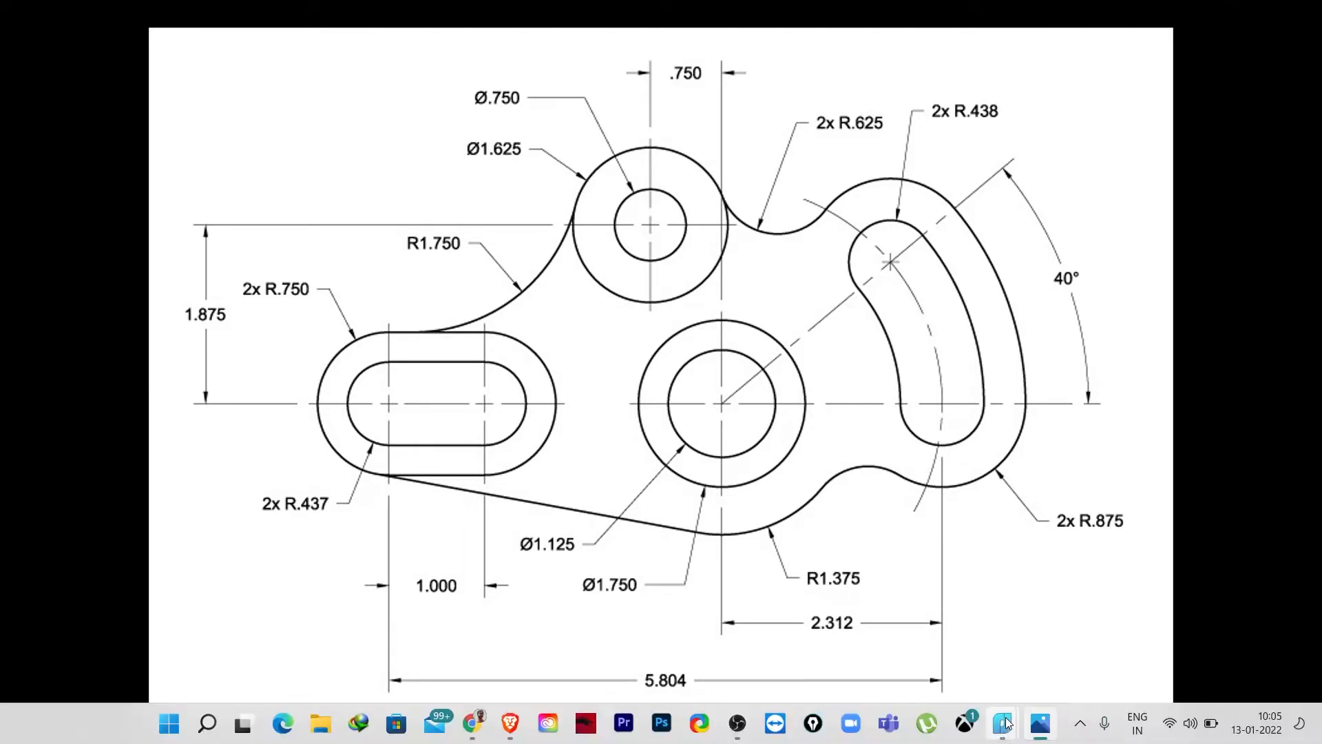
pyautogui.click(1002, 723)
pyautogui.moveTo(953, 502); pyautogui.dragTo(918, 494, button='middle')
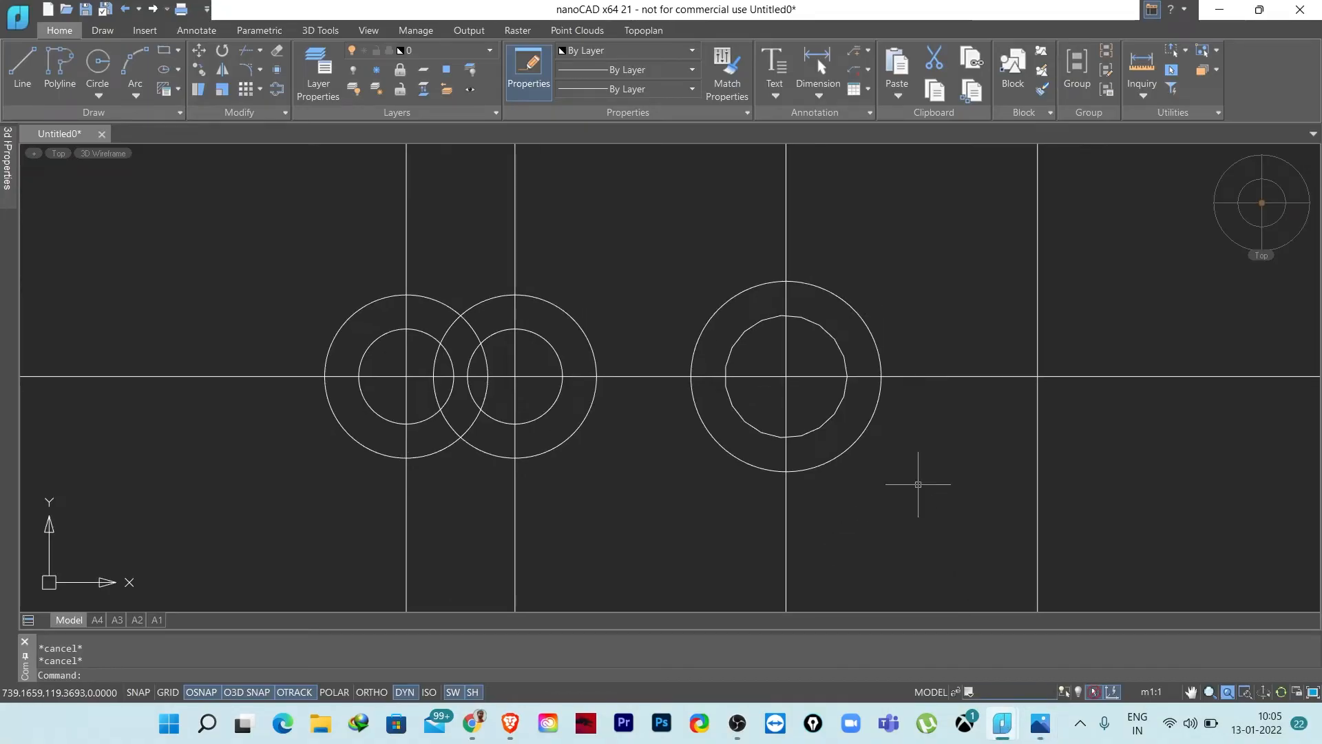
pyautogui.write('c')
pyautogui.press('Return')
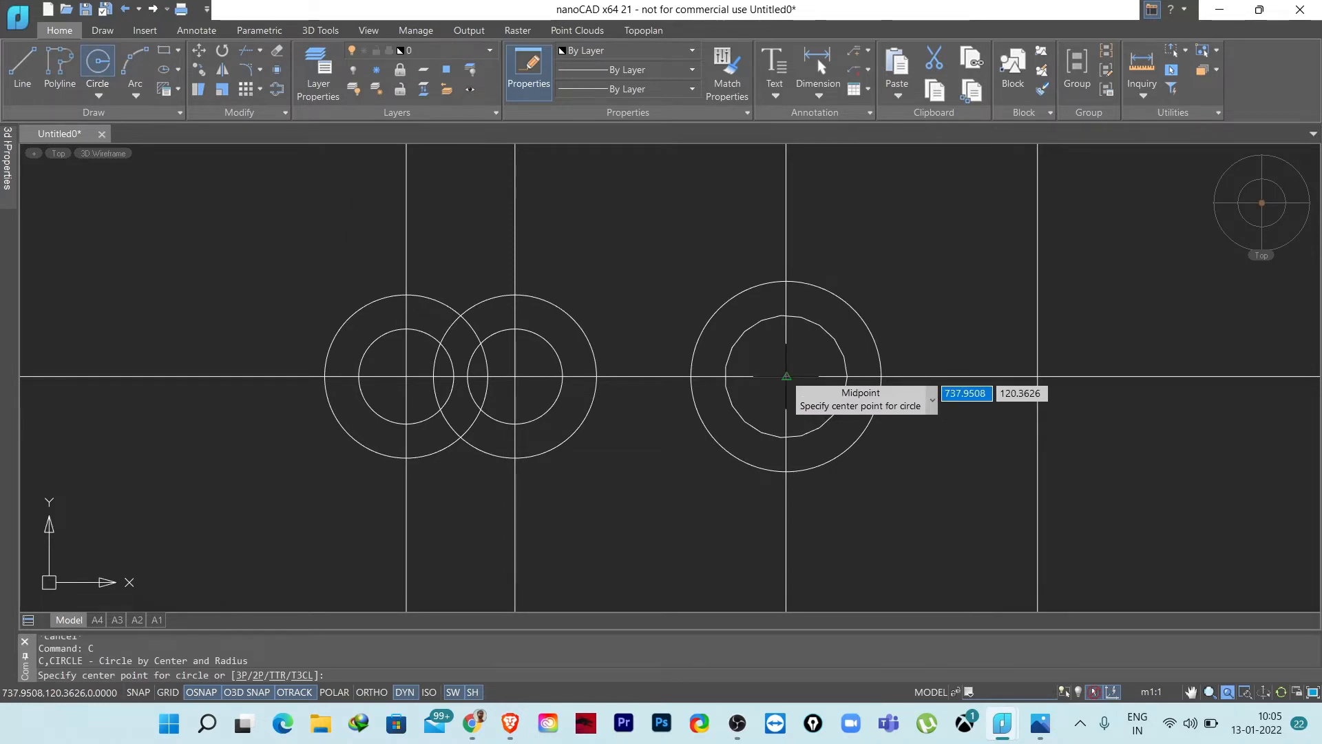
pyautogui.click(786, 376)
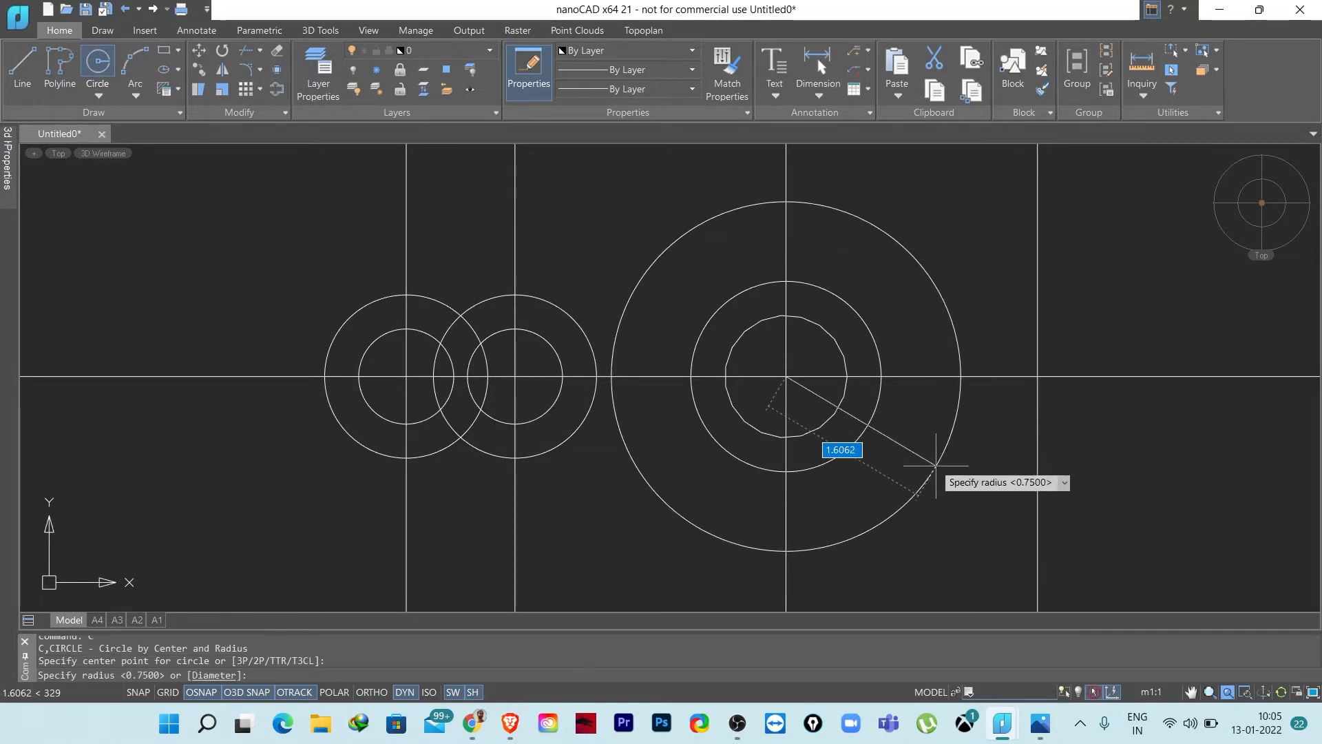
pyautogui.write('1')
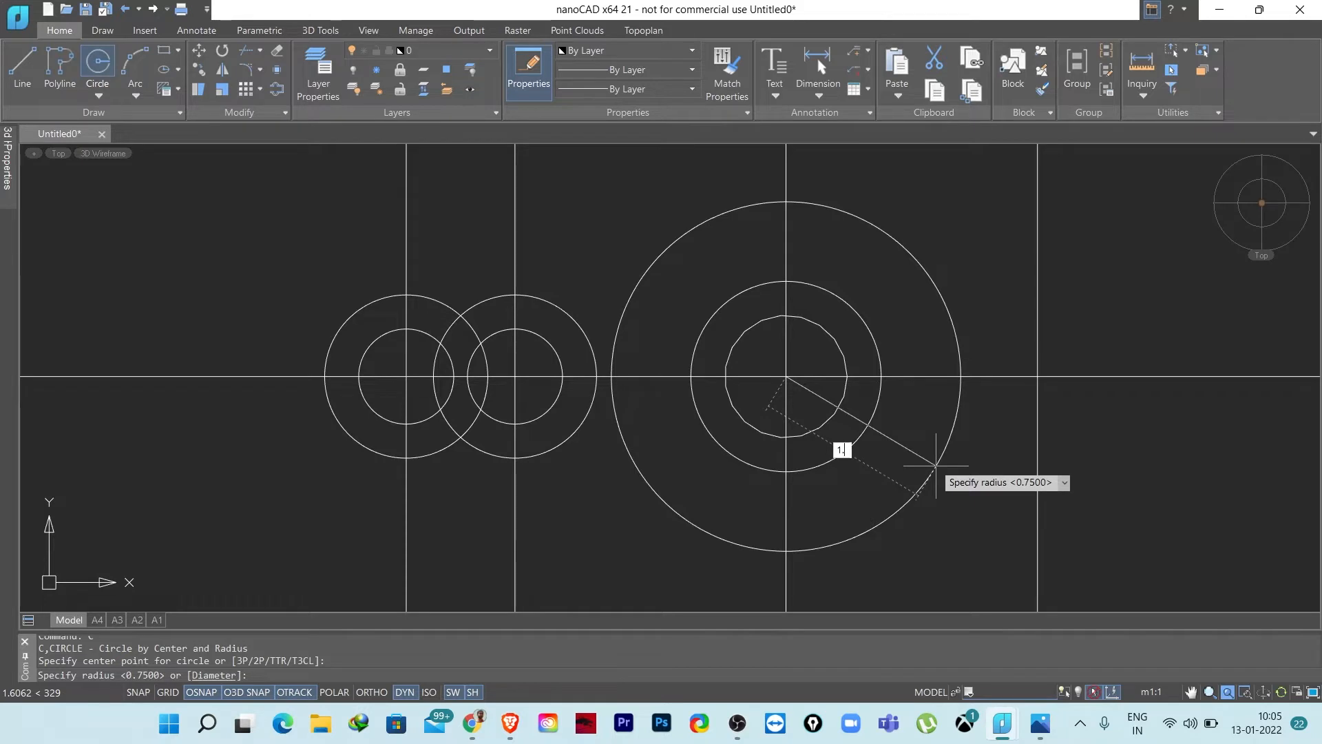
pyautogui.write('.375')
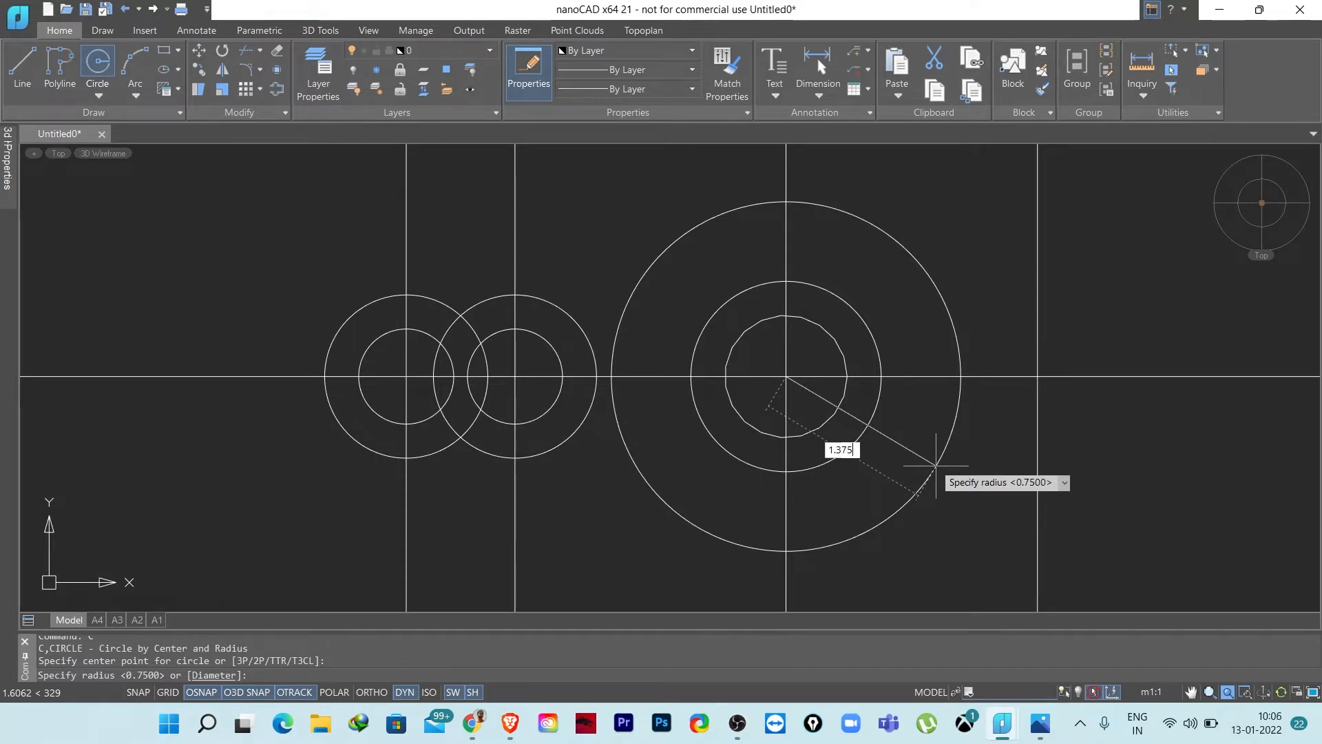
pyautogui.press('Return')
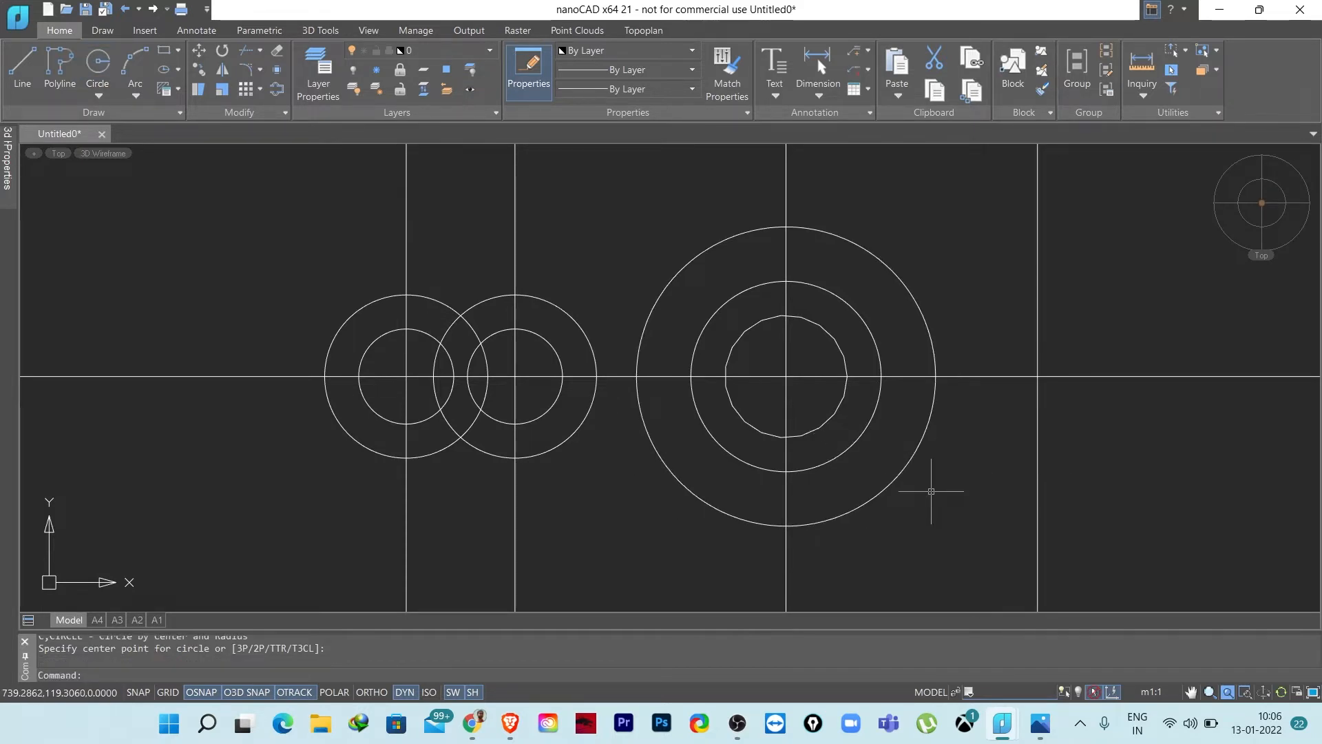
# - Draw a line tangent to the tops of the straight slot's two outer 0.75 radius circles
pyautogui.moveTo(645, 504); pyautogui.dragTo(760, 526, button='middle')
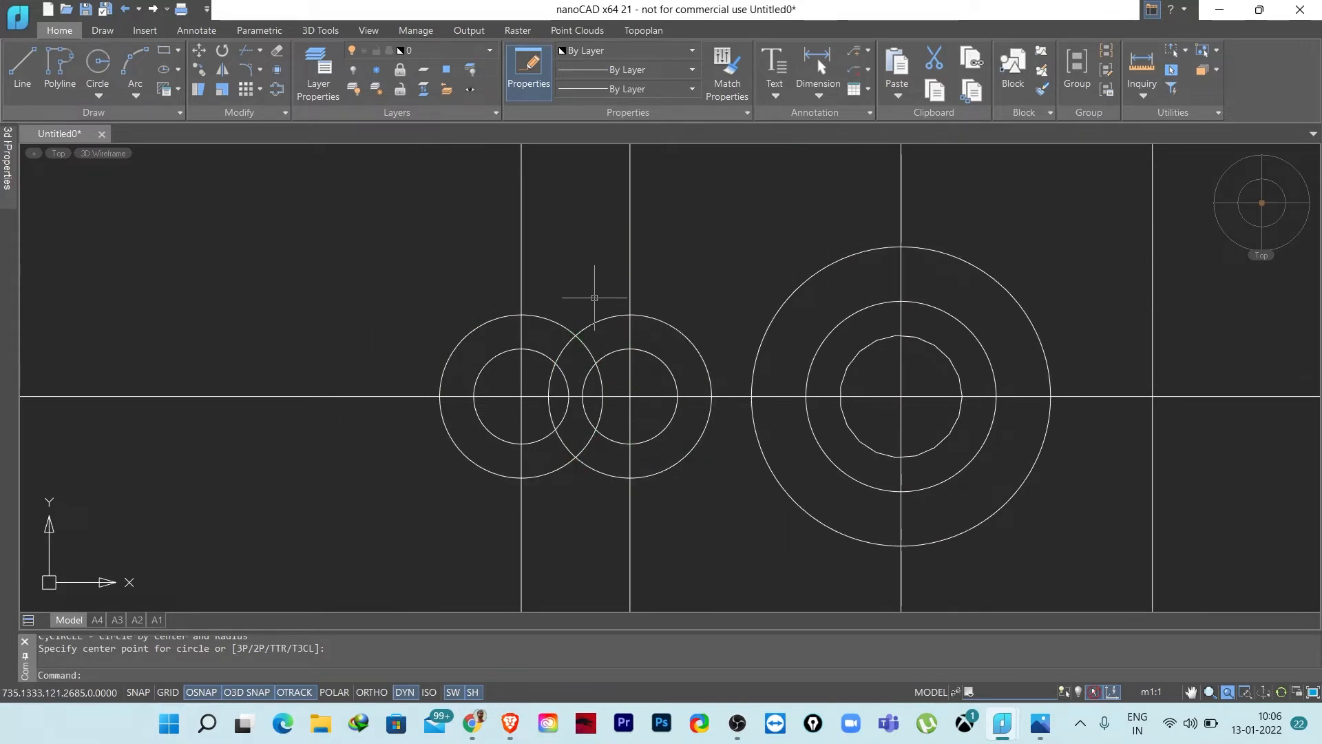
pyautogui.write('l')
pyautogui.press('Return')
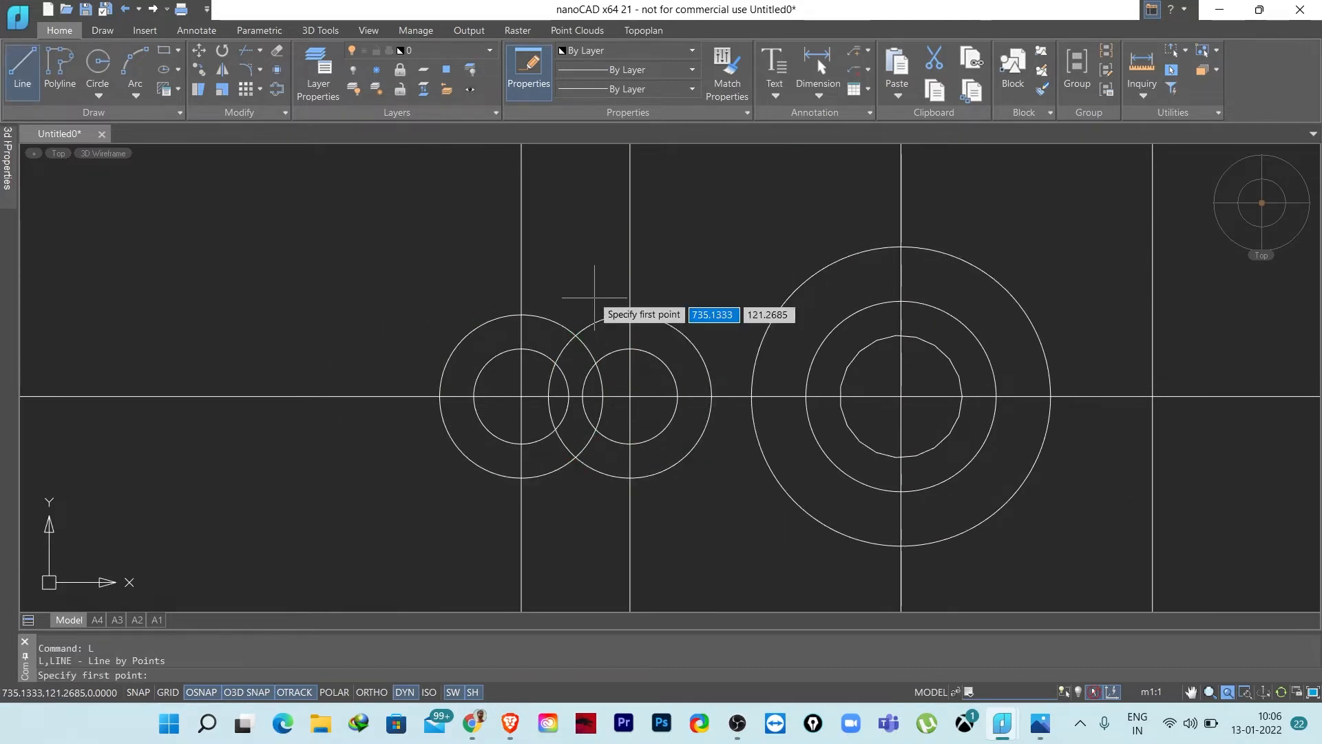
pyautogui.write('ta')
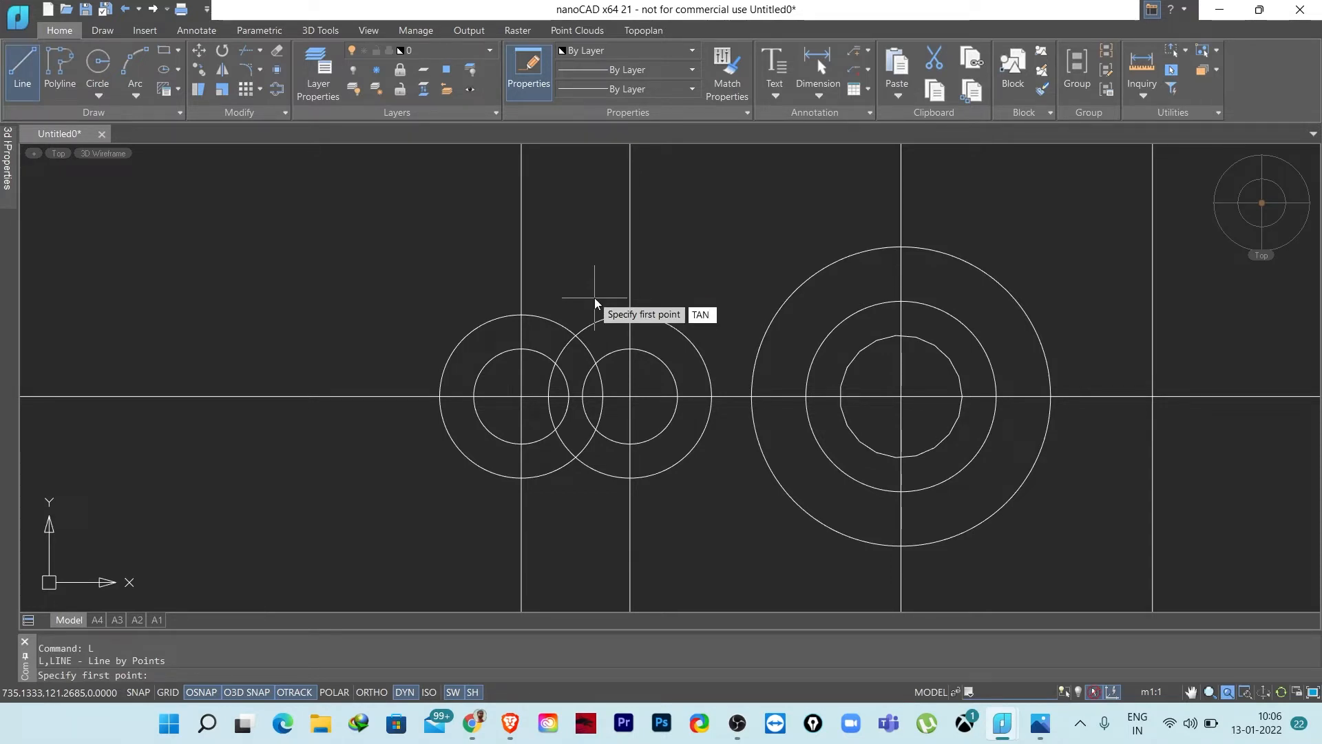
pyautogui.press('Return')
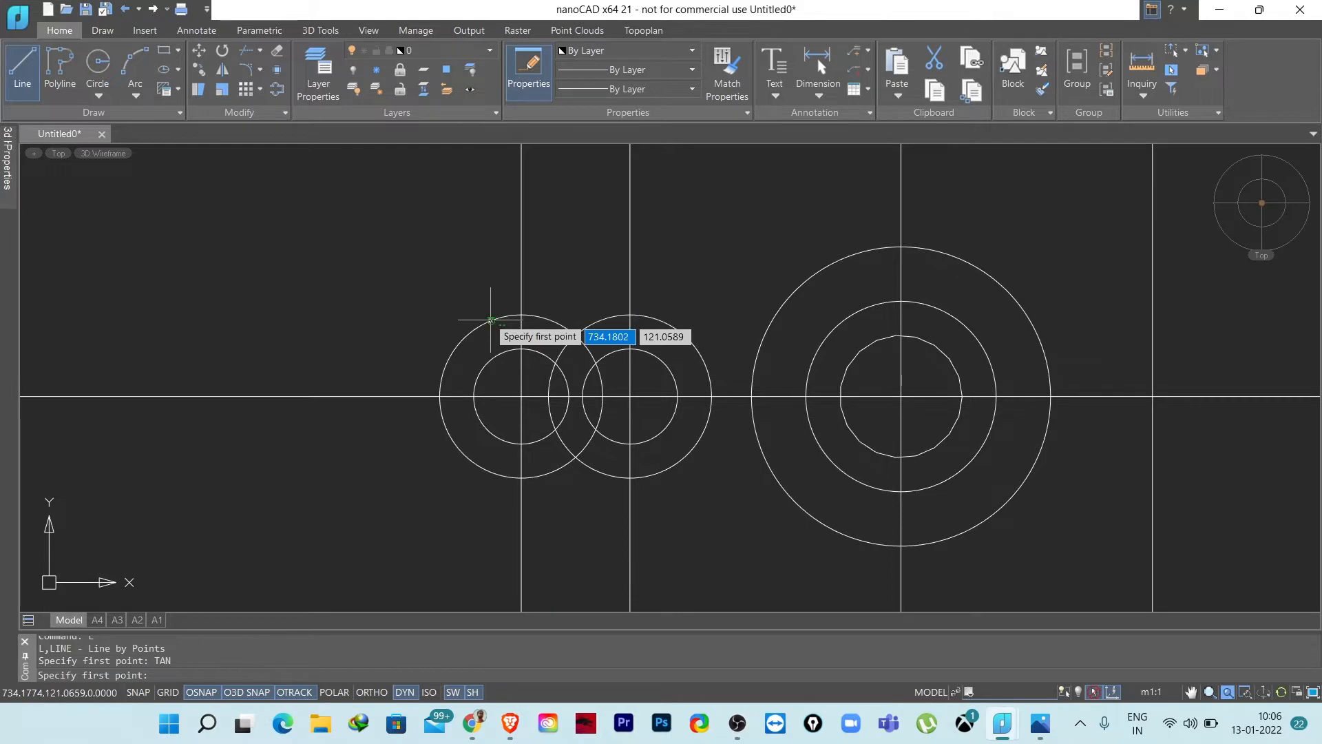
pyautogui.scroll(5, 491, 319)
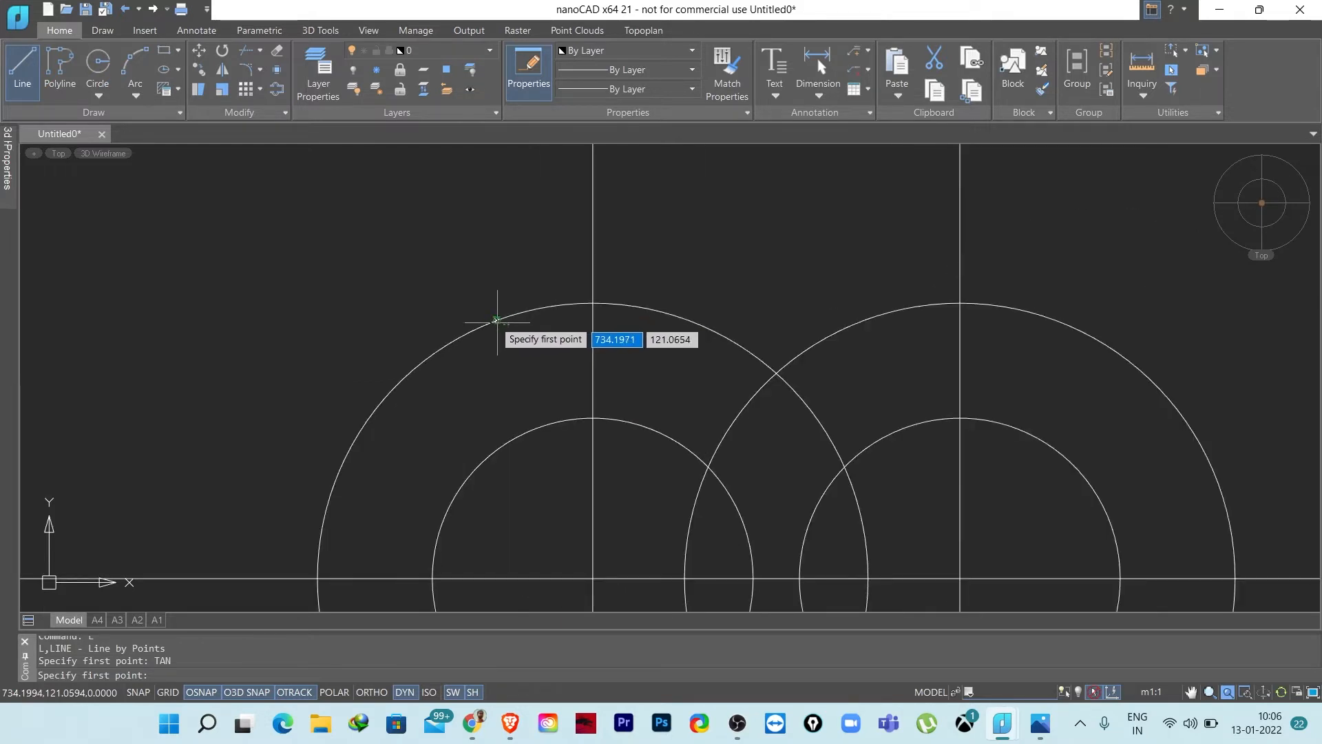
pyautogui.click(491, 317)
pyautogui.scroll(-2, 858, 409)
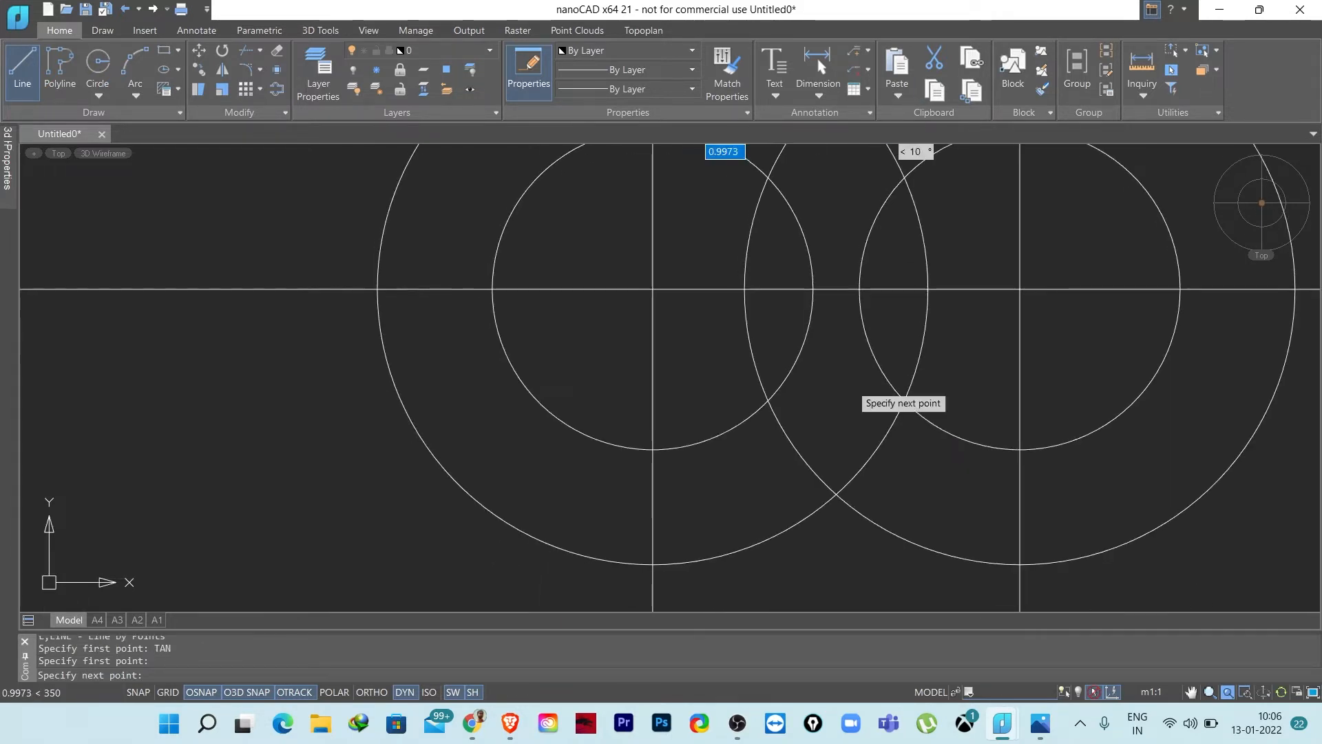
pyautogui.scroll(-5, 441, 476)
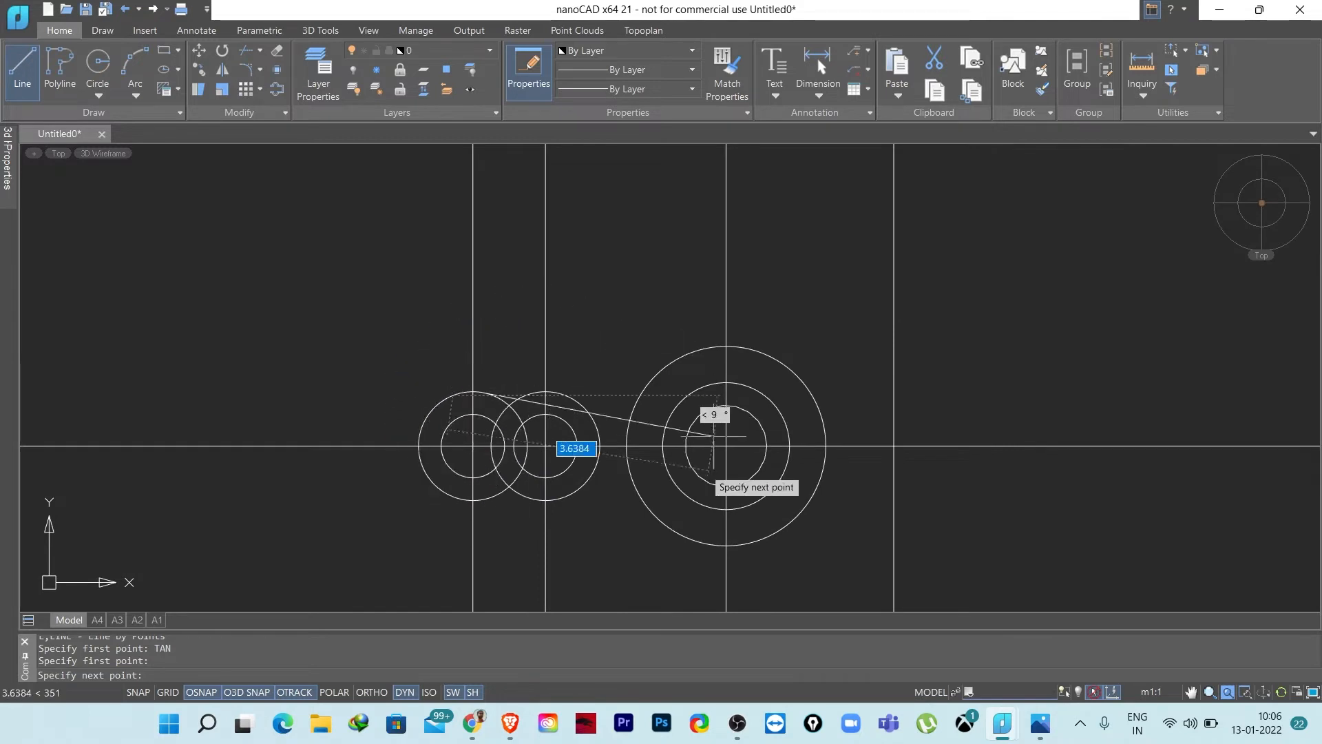
pyautogui.scroll(5, 529, 359)
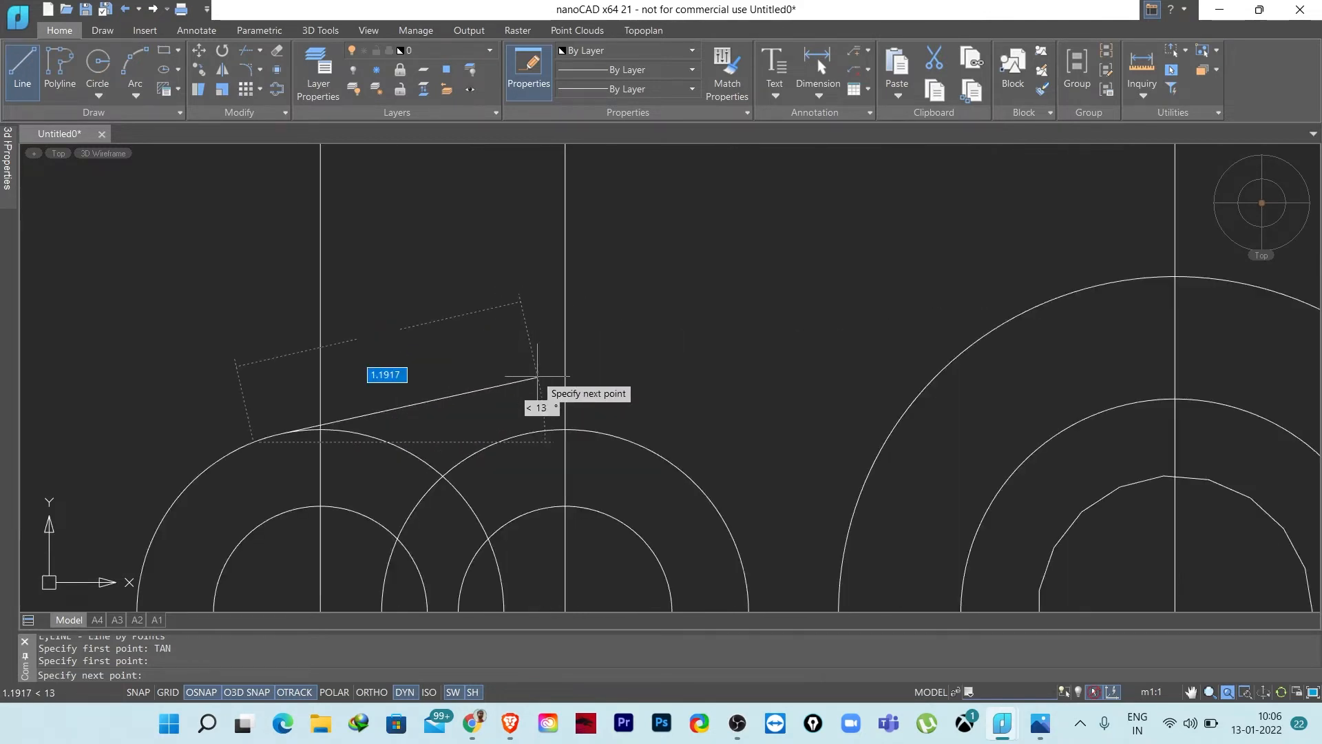
pyautogui.write('tan')
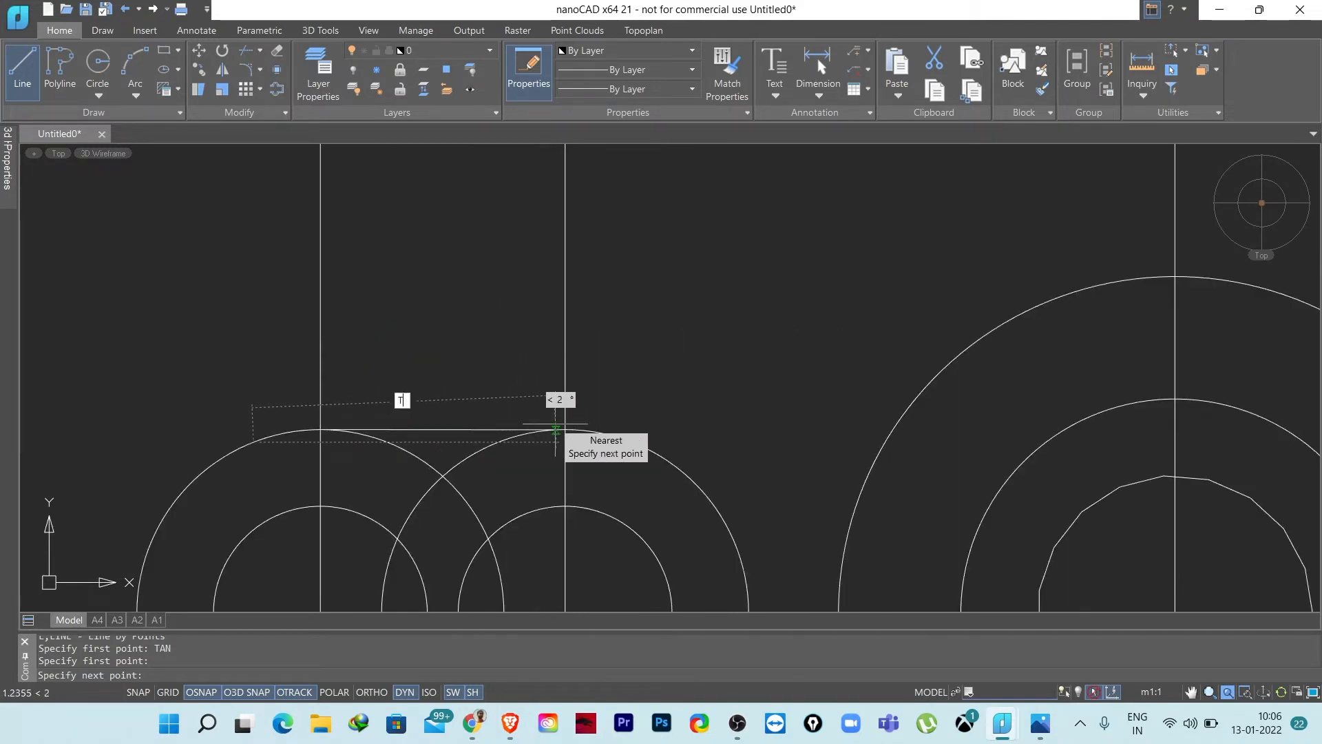
pyautogui.press('Return')
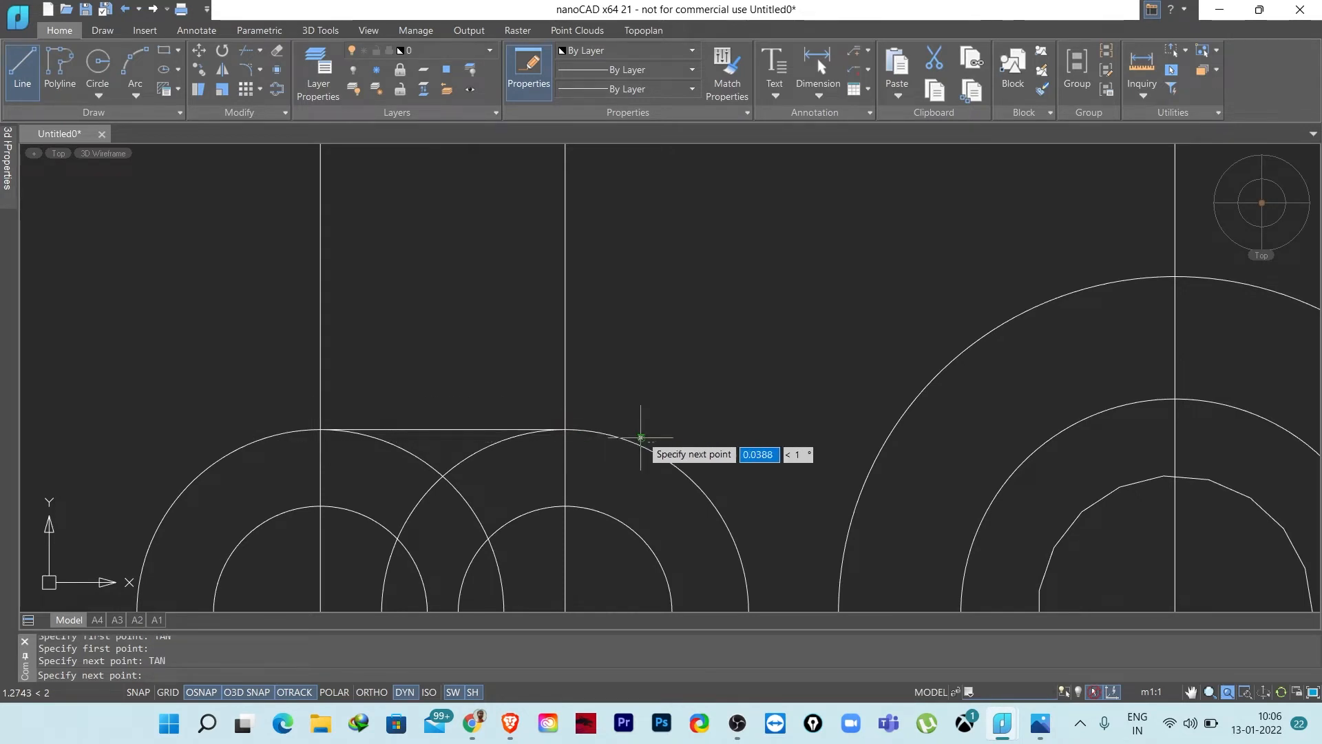
pyautogui.scroll(3, 648, 446)
pyautogui.click(659, 469)
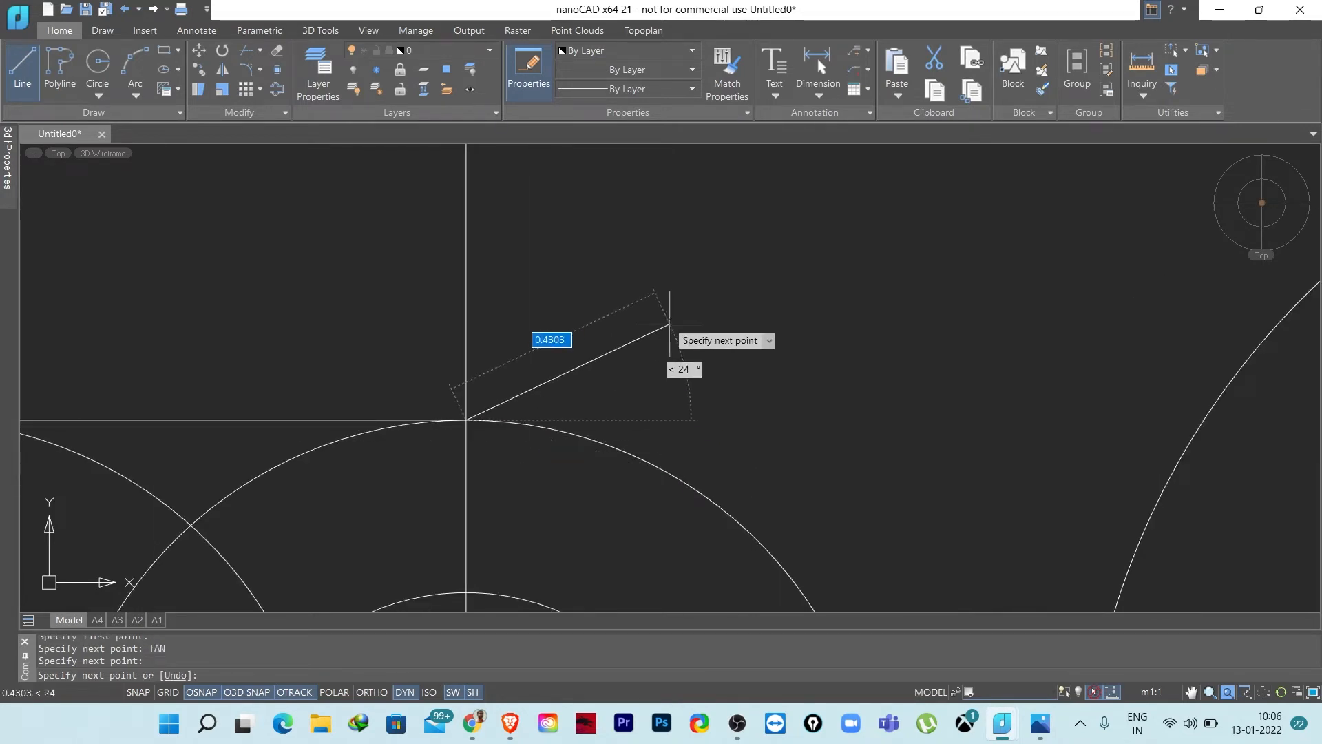
pyautogui.press('Escape')
# - Draw a line tangent to the bottoms of the straight slot's two outer 0.75 radius circles
pyautogui.scroll(-2, 665, 308)
pyautogui.scroll(-1, 669, 308)
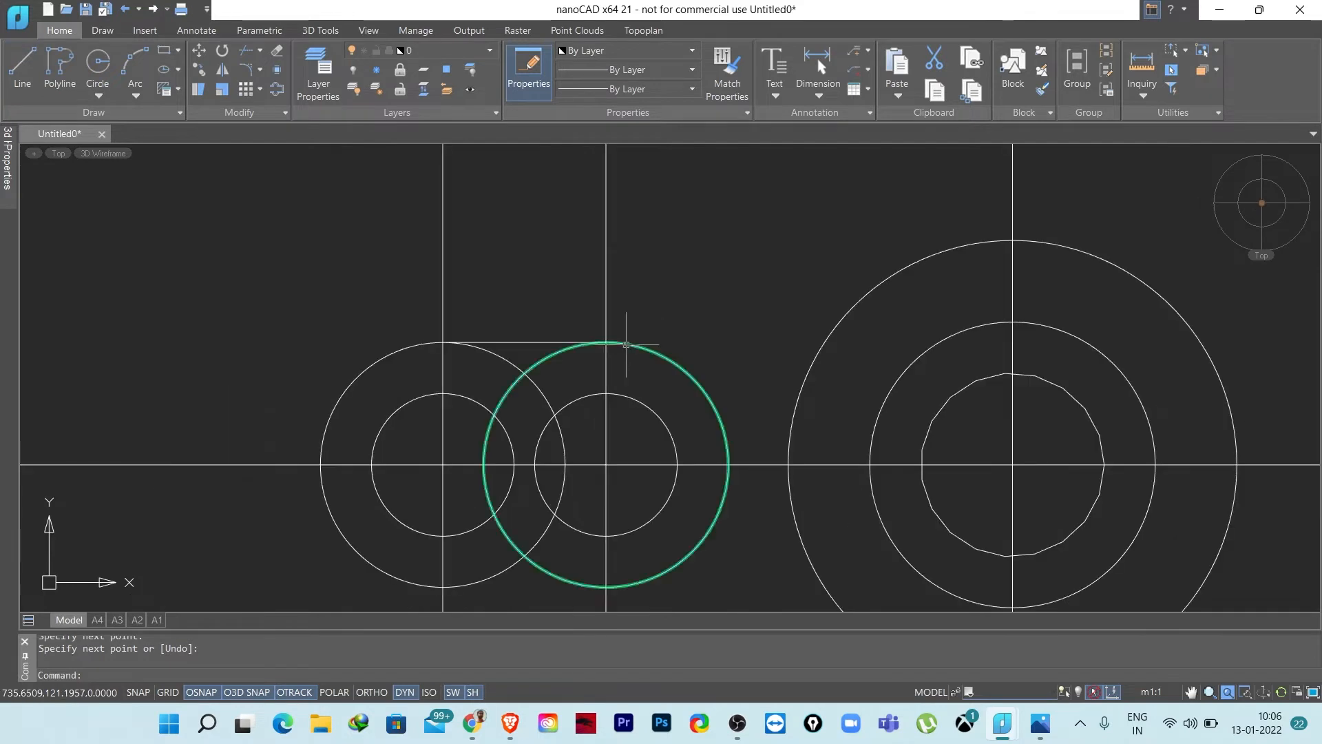
pyautogui.moveTo(623, 377); pyautogui.dragTo(598, 298, button='middle')
pyautogui.scroll(2, 550, 271)
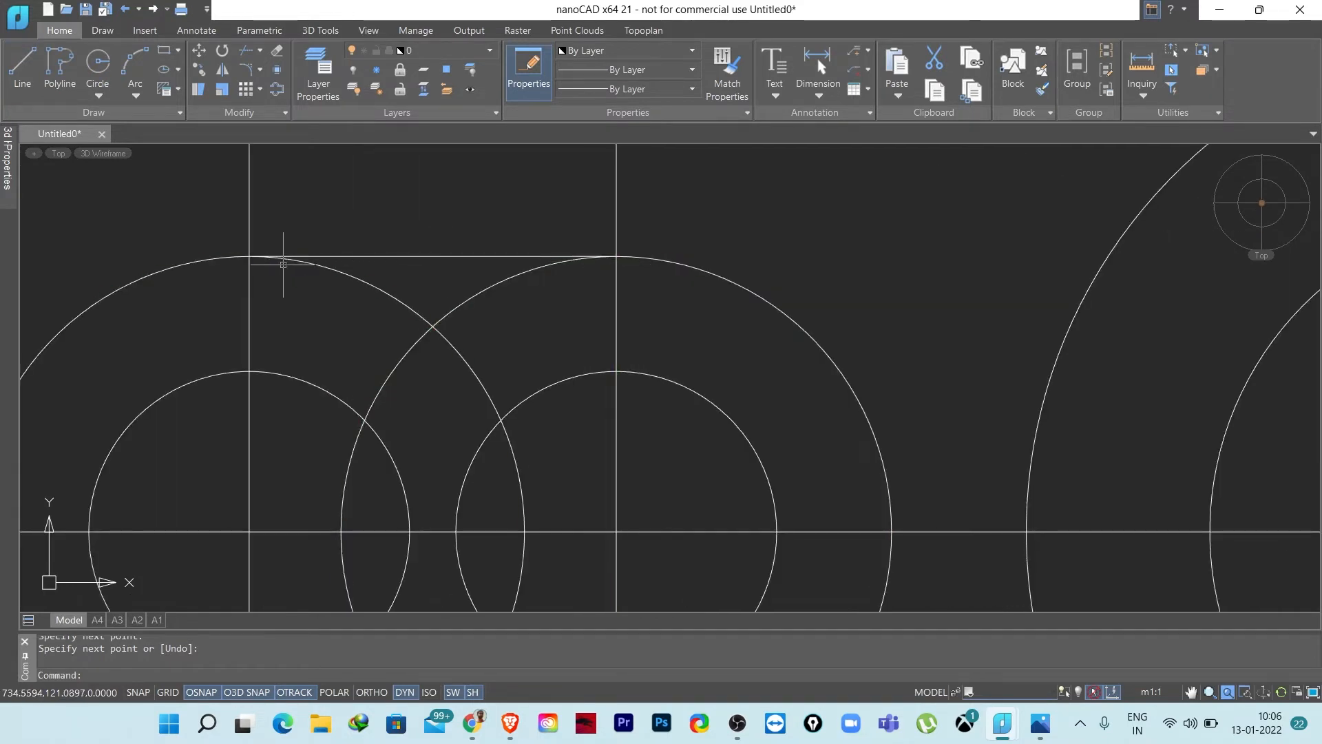
pyautogui.scroll(-3, 620, 250)
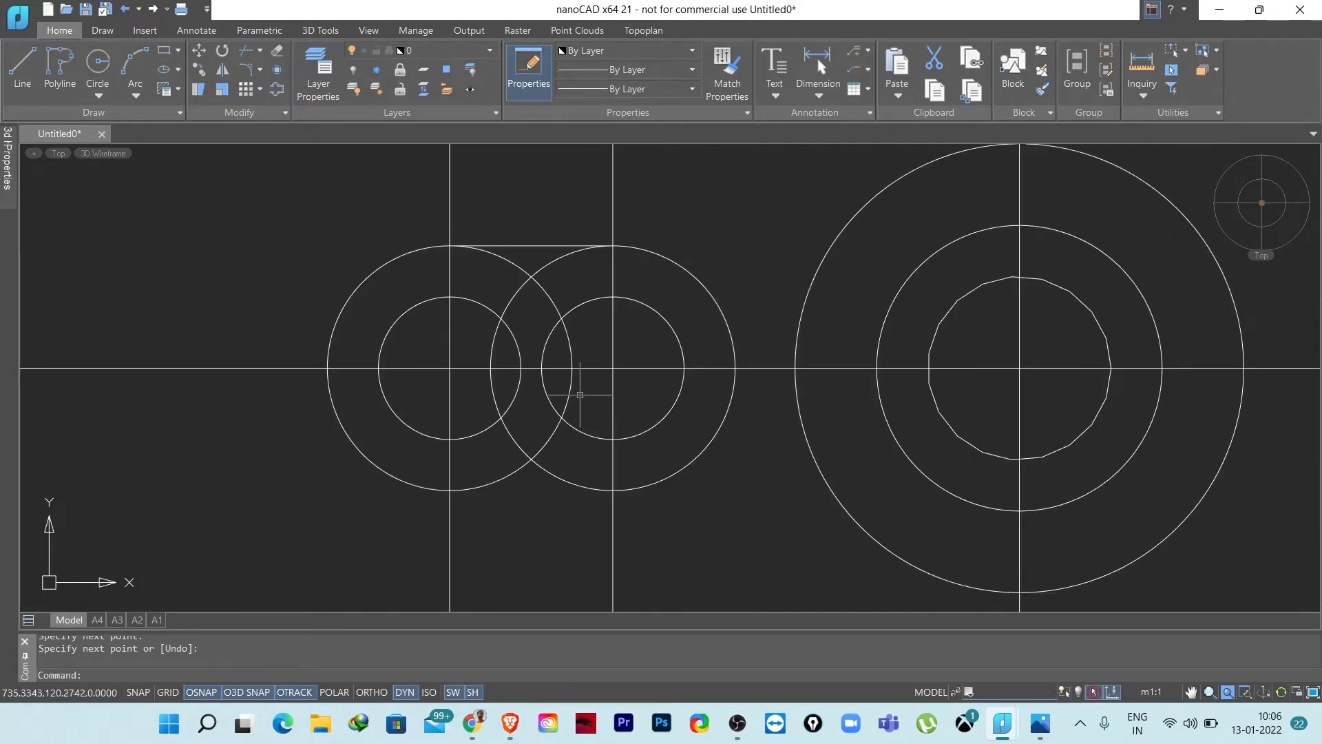
pyautogui.moveTo(531, 495)
pyautogui.mouseDown(button='middle')
pyautogui.moveTo(523, 510)
pyautogui.moveTo(505, 460)
pyautogui.mouseUp(button='middle')
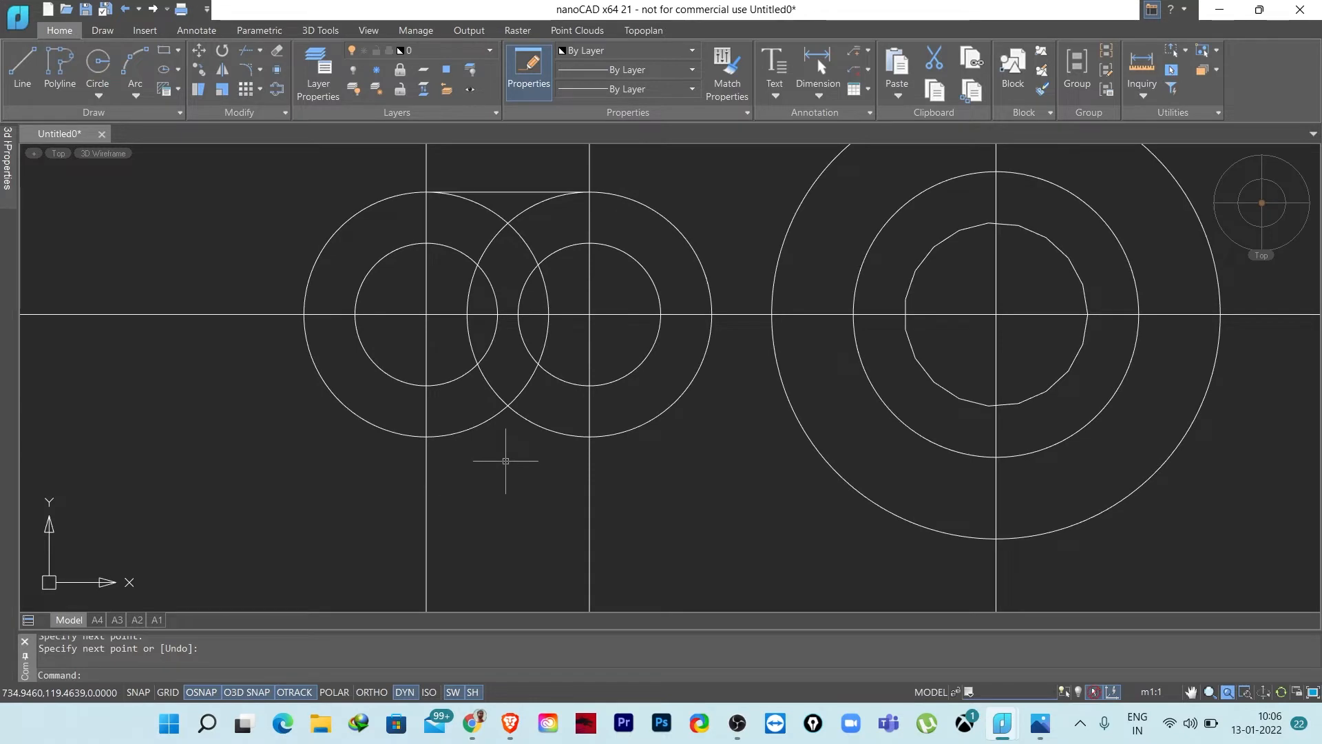
pyautogui.write('l')
pyautogui.press('Return')
pyautogui.write('T')
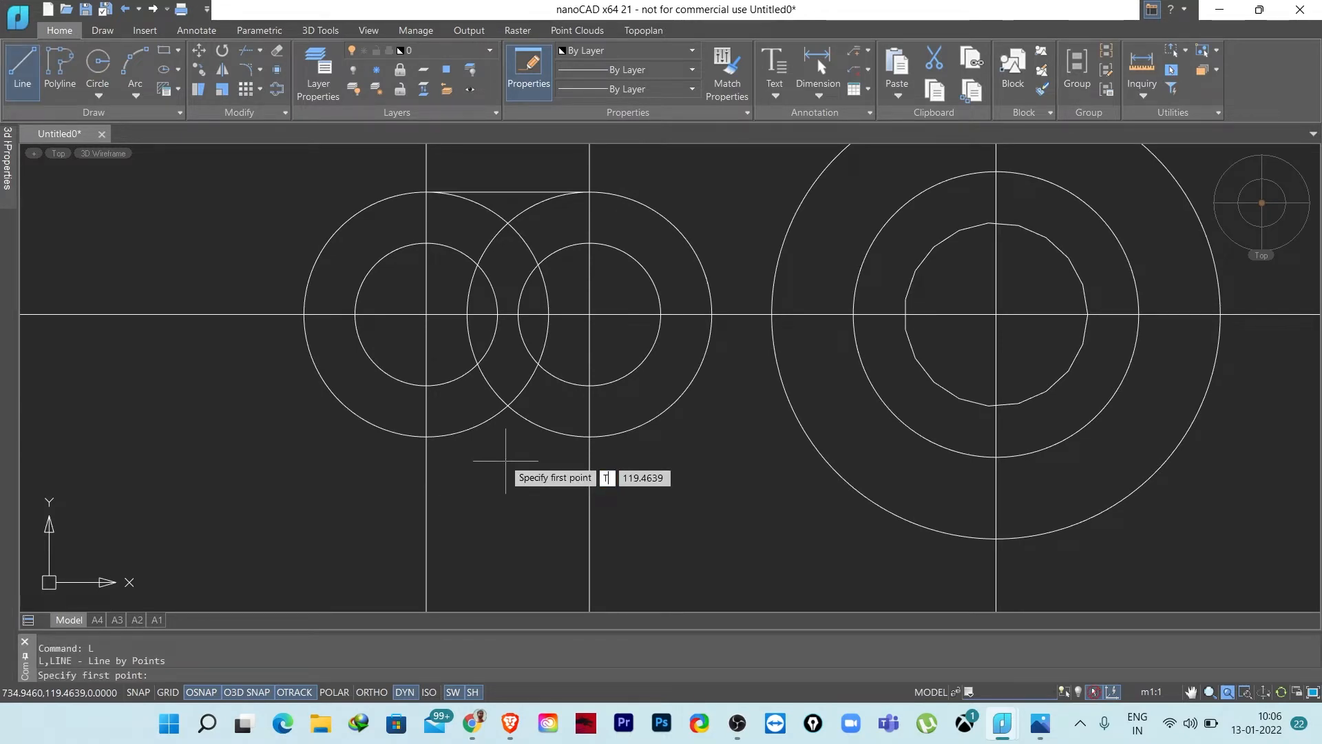
pyautogui.write('AN')
pyautogui.press('Return')
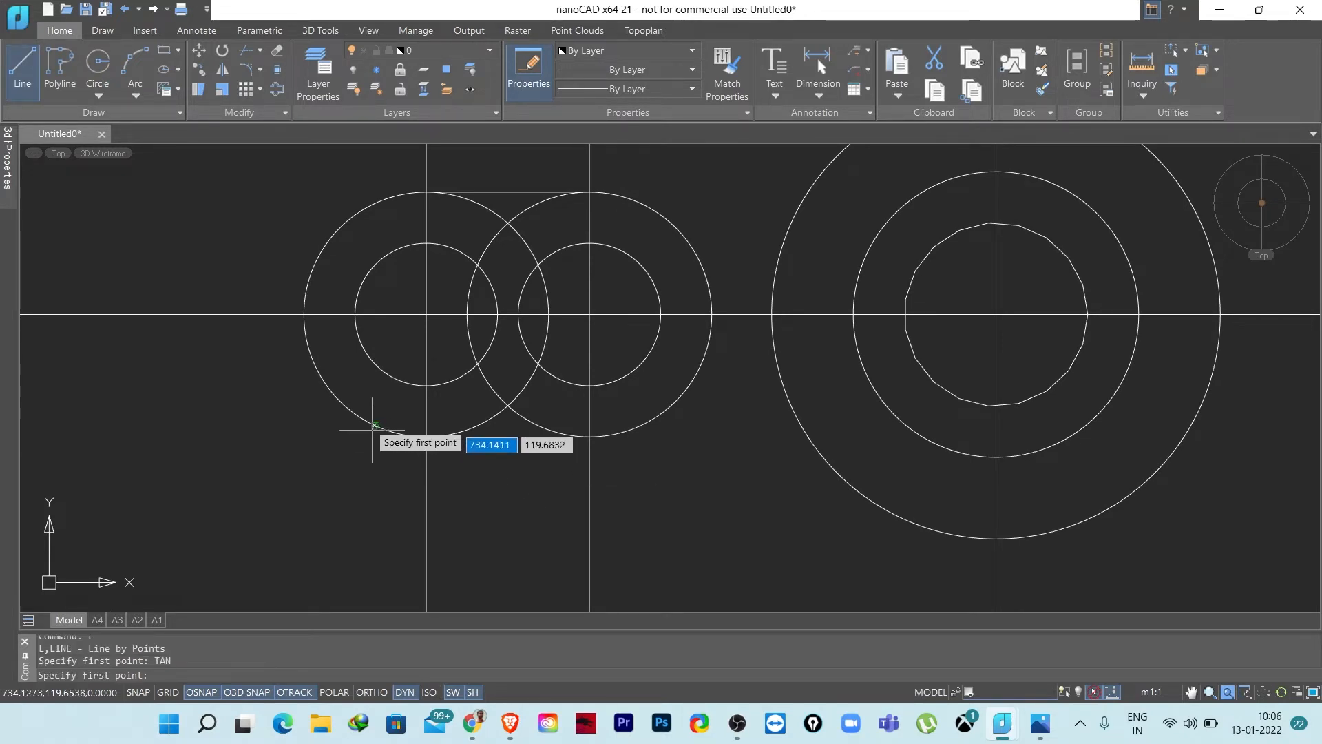
pyautogui.click(356, 415)
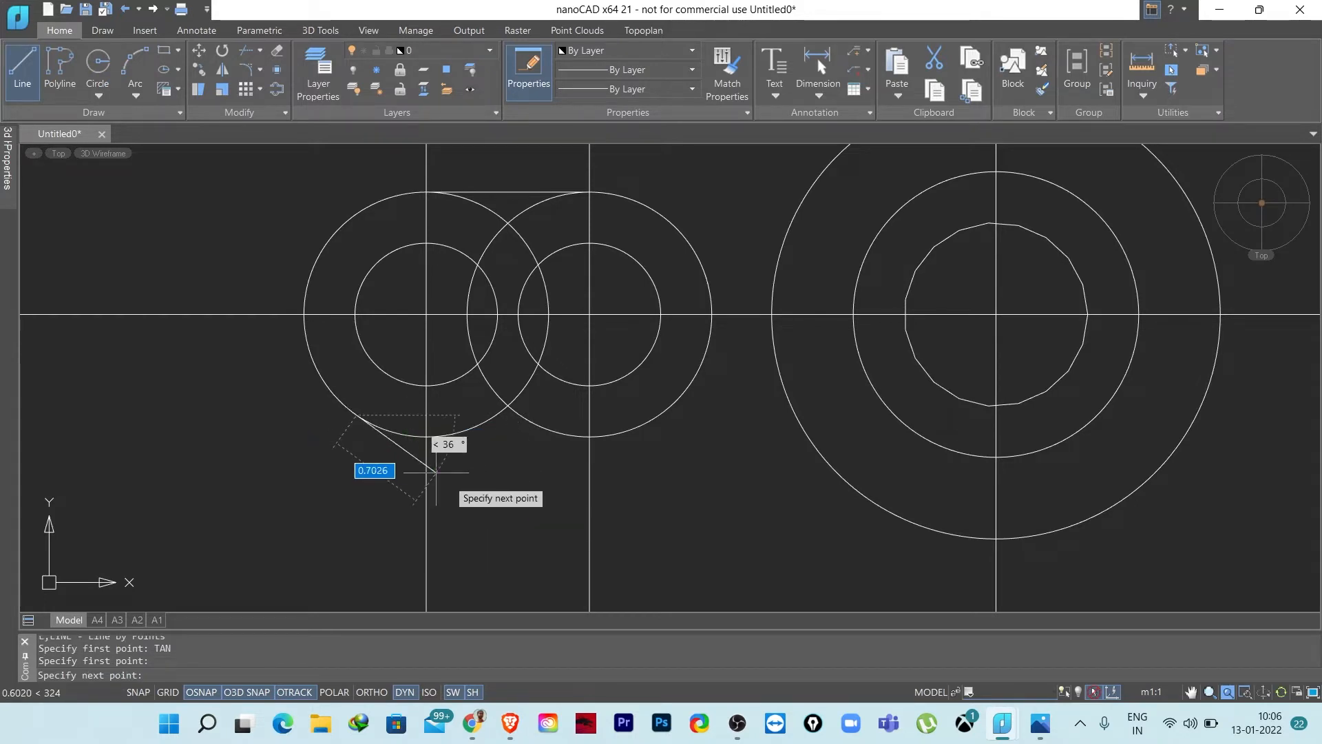
pyautogui.write('TAN')
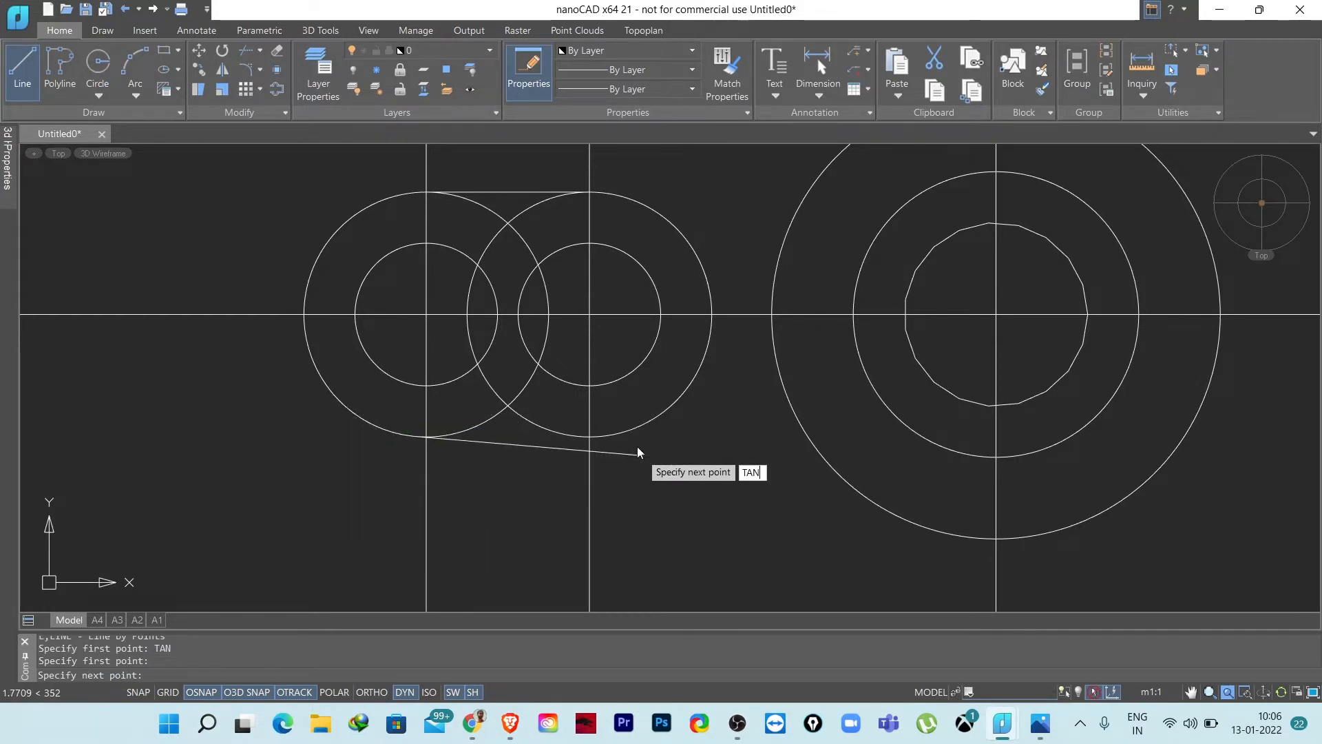
pyautogui.press('Return')
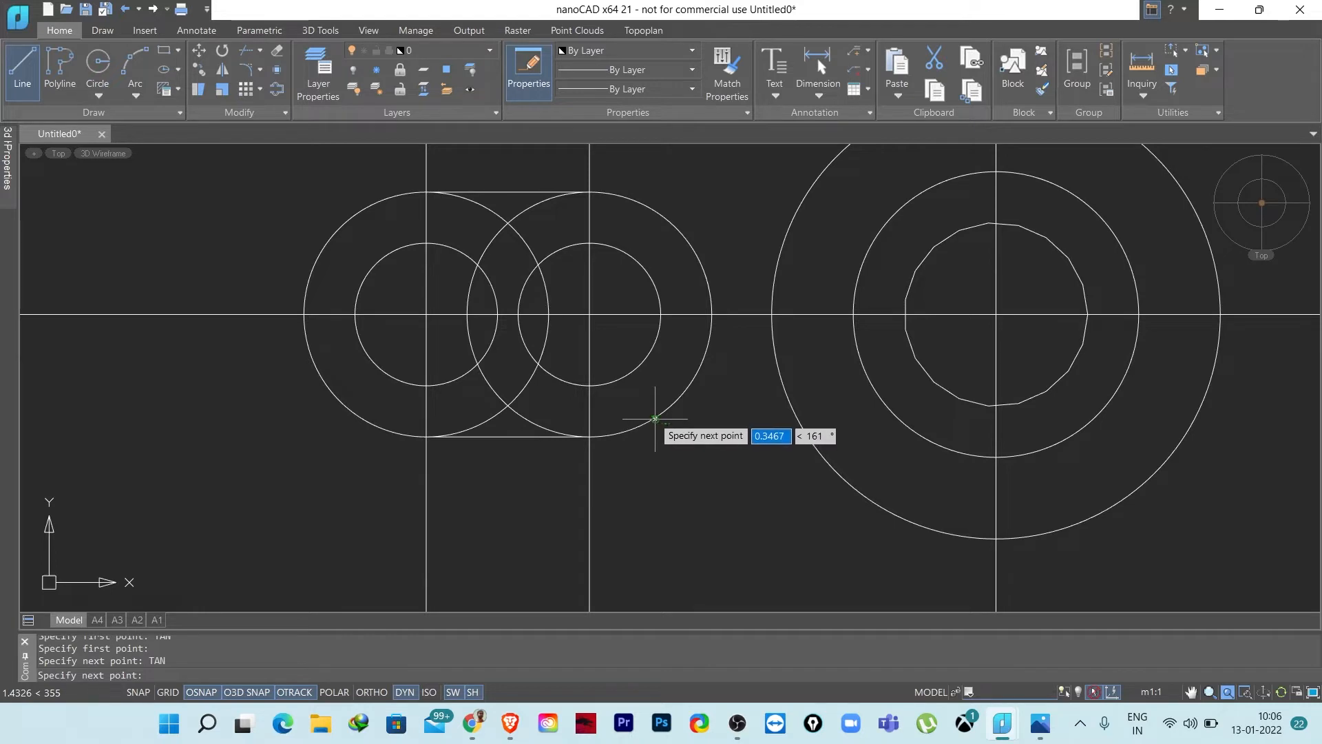
pyautogui.click(655, 419)
pyautogui.press('Return')
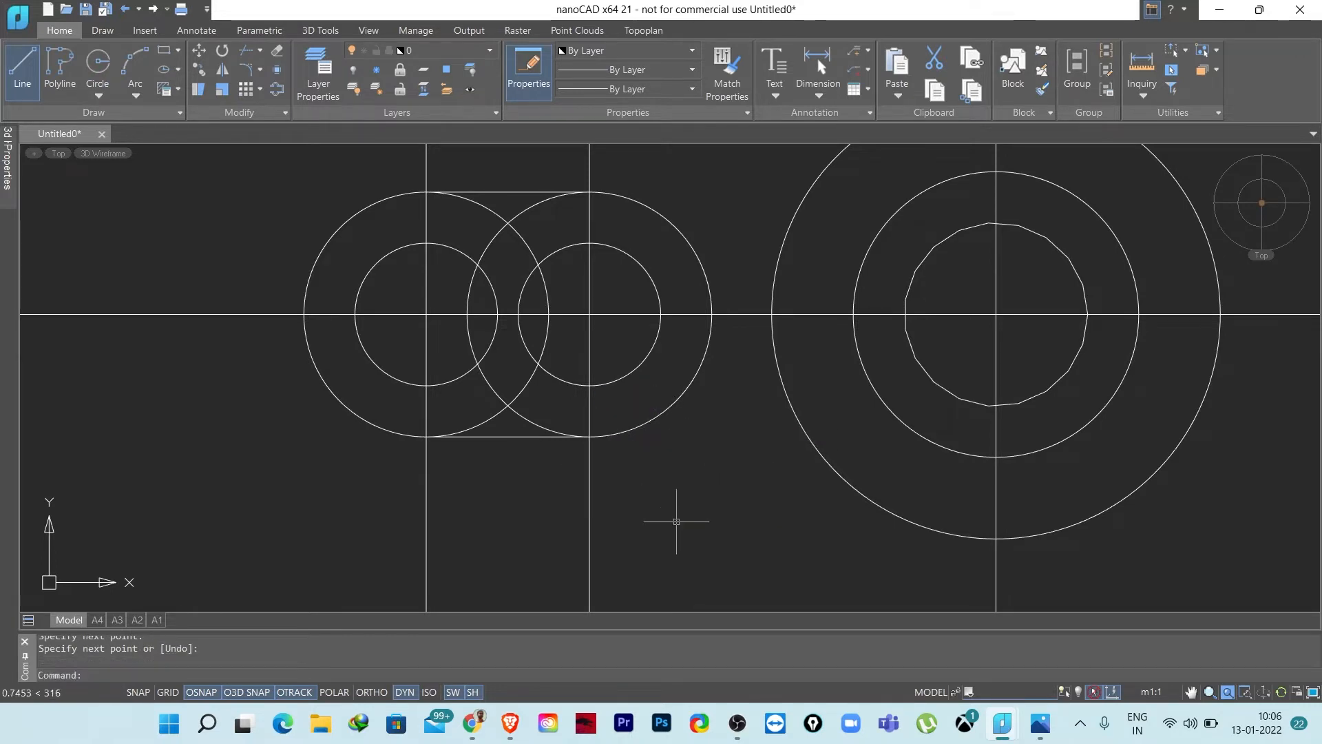
# - Draw a line tangent to the tops of the straight slot's two inner circles
pyautogui.scroll(-2, 675, 516)
pyautogui.scroll(3, 603, 500)
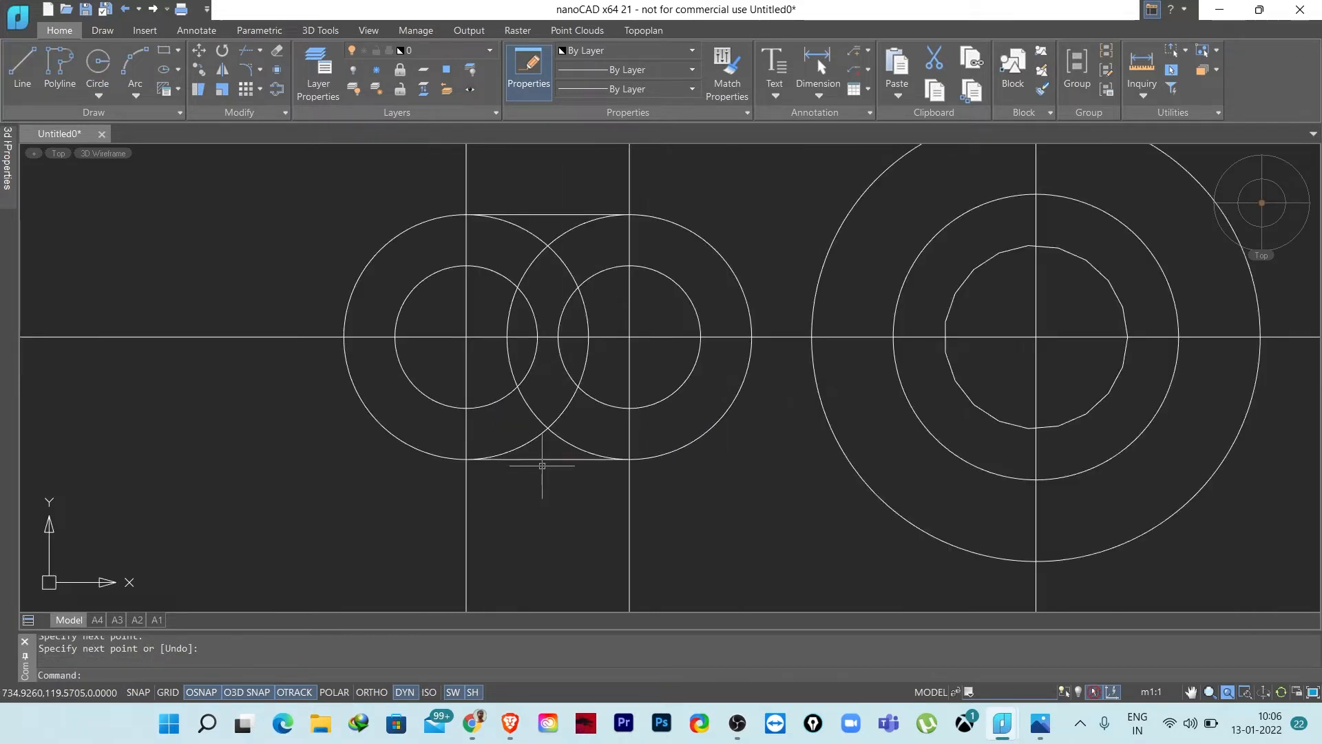
pyautogui.moveTo(561, 462); pyautogui.dragTo(561, 496, button='middle')
pyautogui.scroll(2, 560, 319)
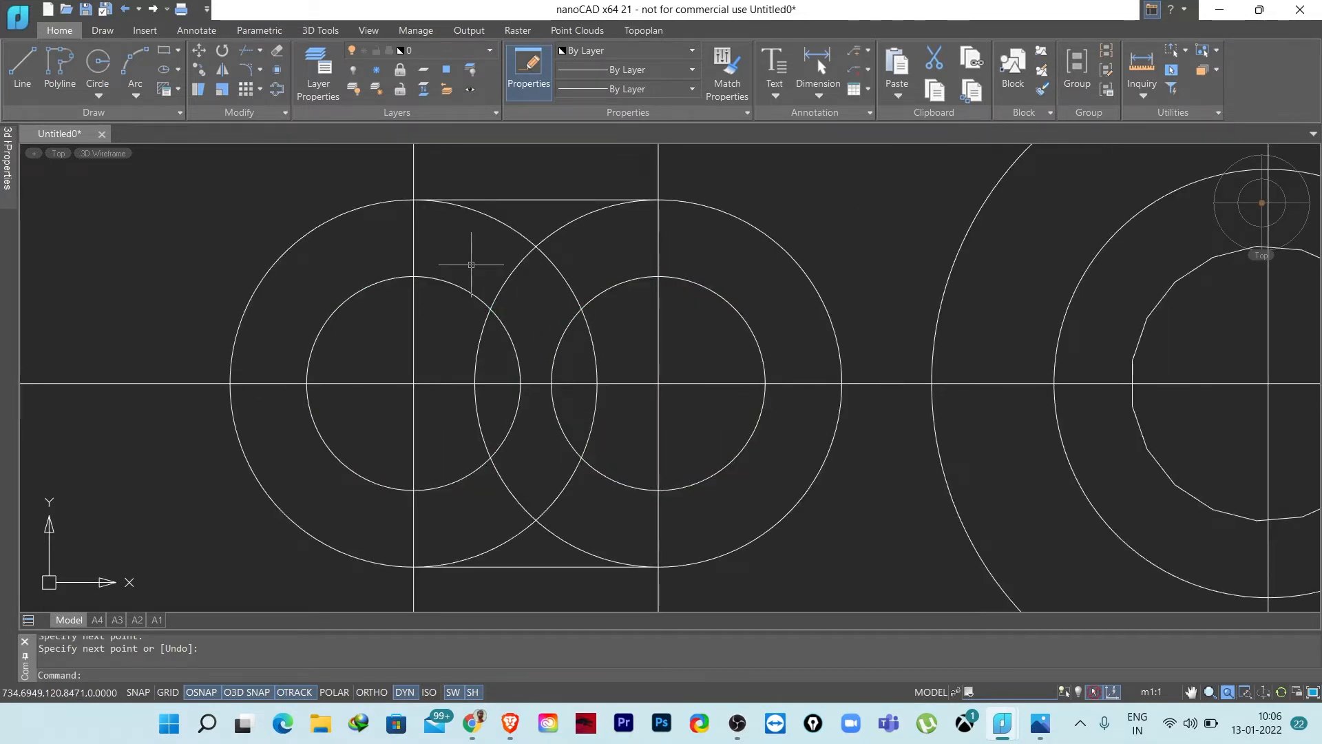
pyautogui.write('l')
pyautogui.press('Return')
pyautogui.write('TA')
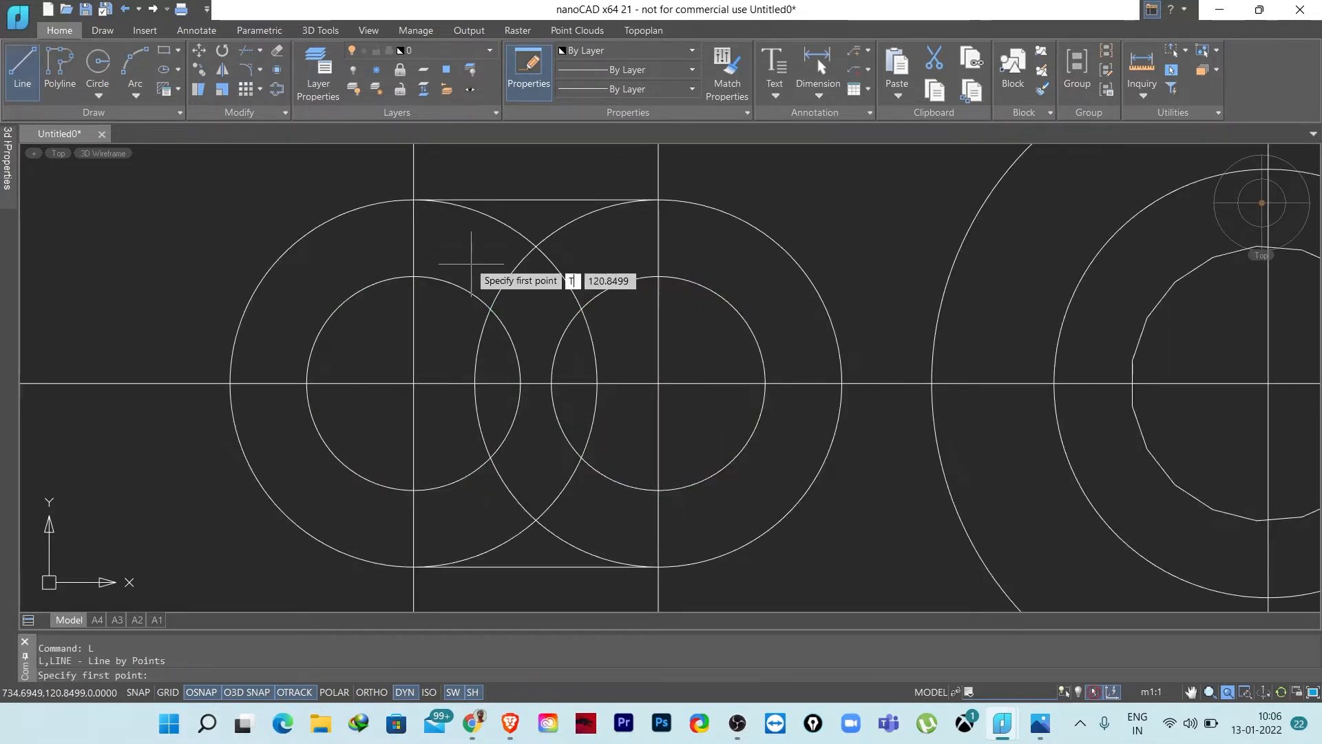
pyautogui.write('N')
pyautogui.press('Return')
pyautogui.click(422, 278)
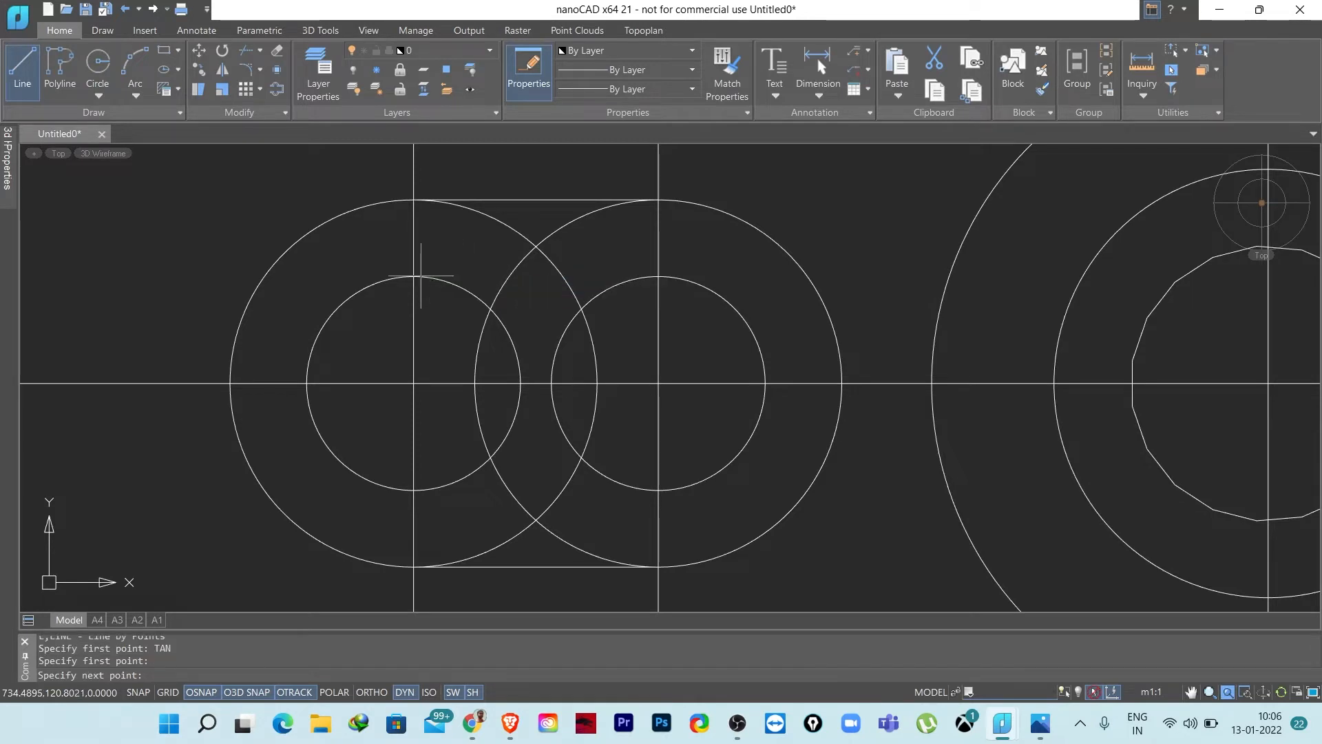
pyautogui.write('TAN')
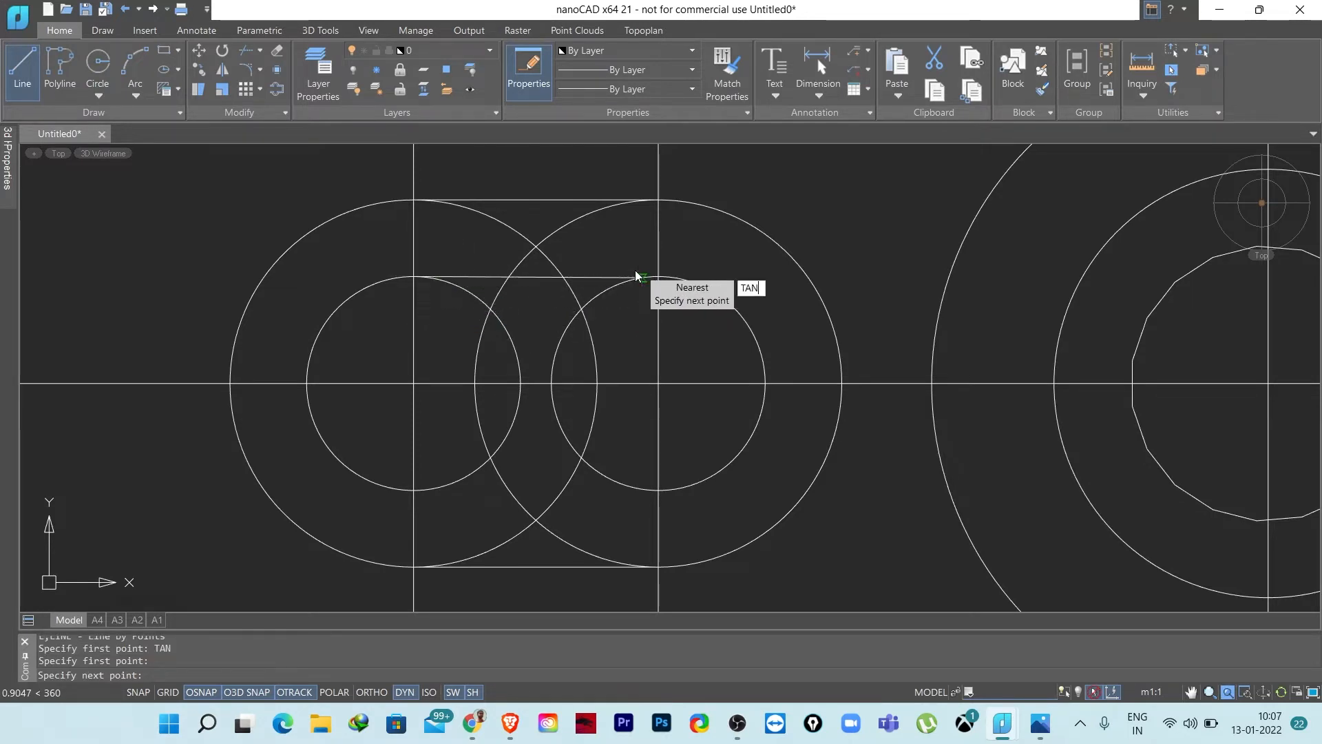
pyautogui.press('Return')
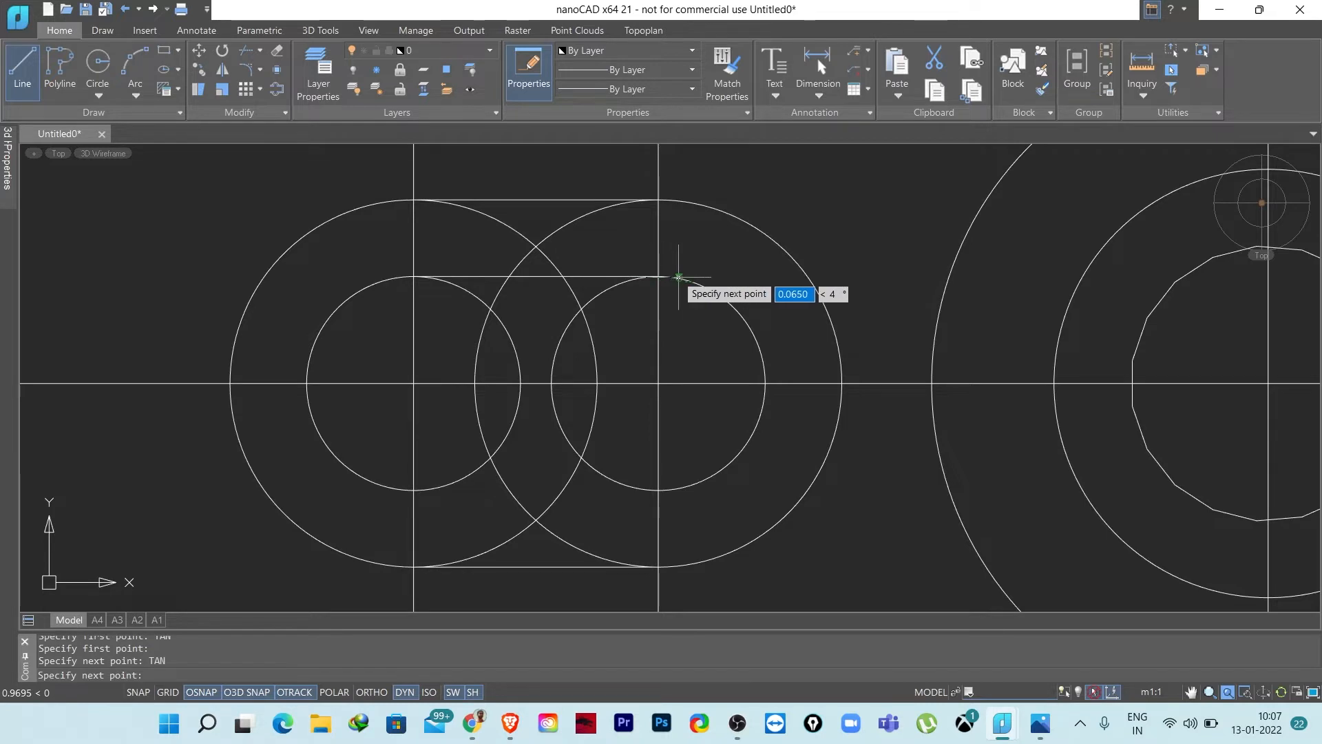
pyautogui.click(685, 282)
pyautogui.press('Return')
# - Draw a line tangent to the bottoms of the straight slot's two inner circles
pyautogui.press('Return')
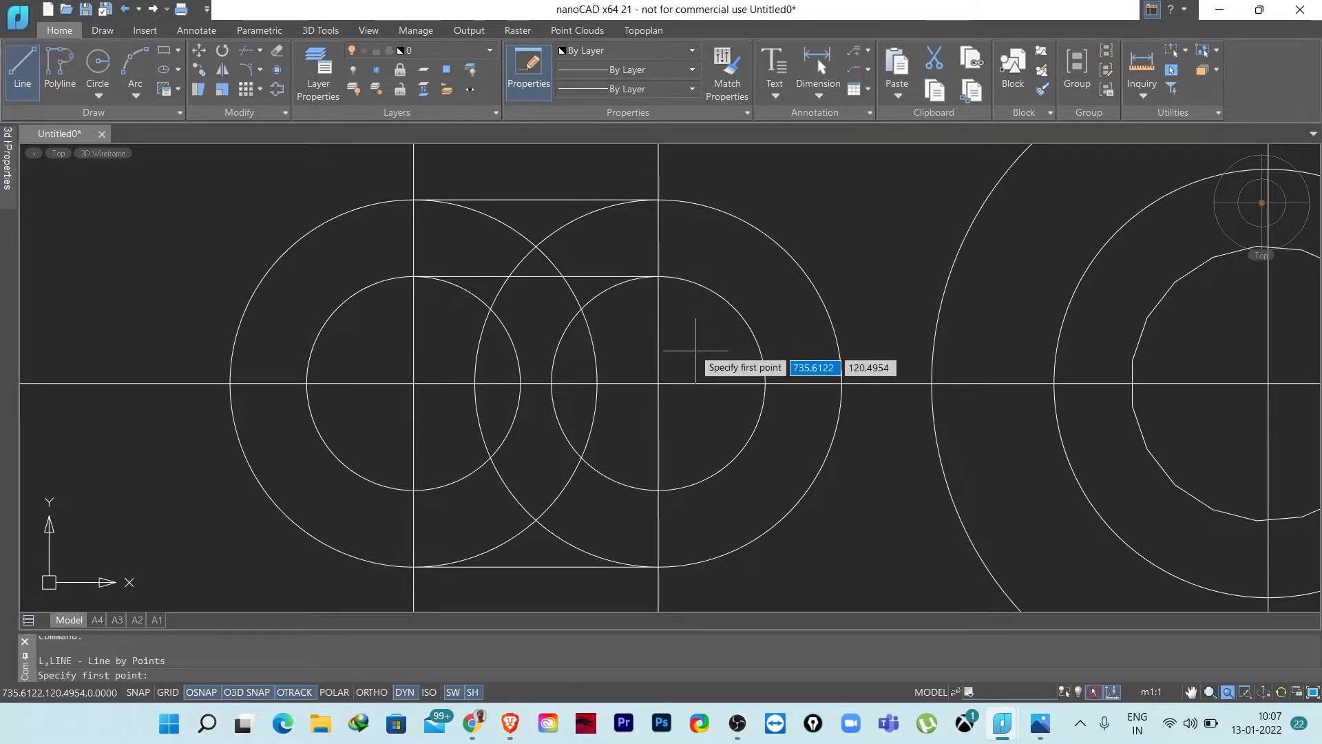
pyautogui.write('L')
pyautogui.press('Return')
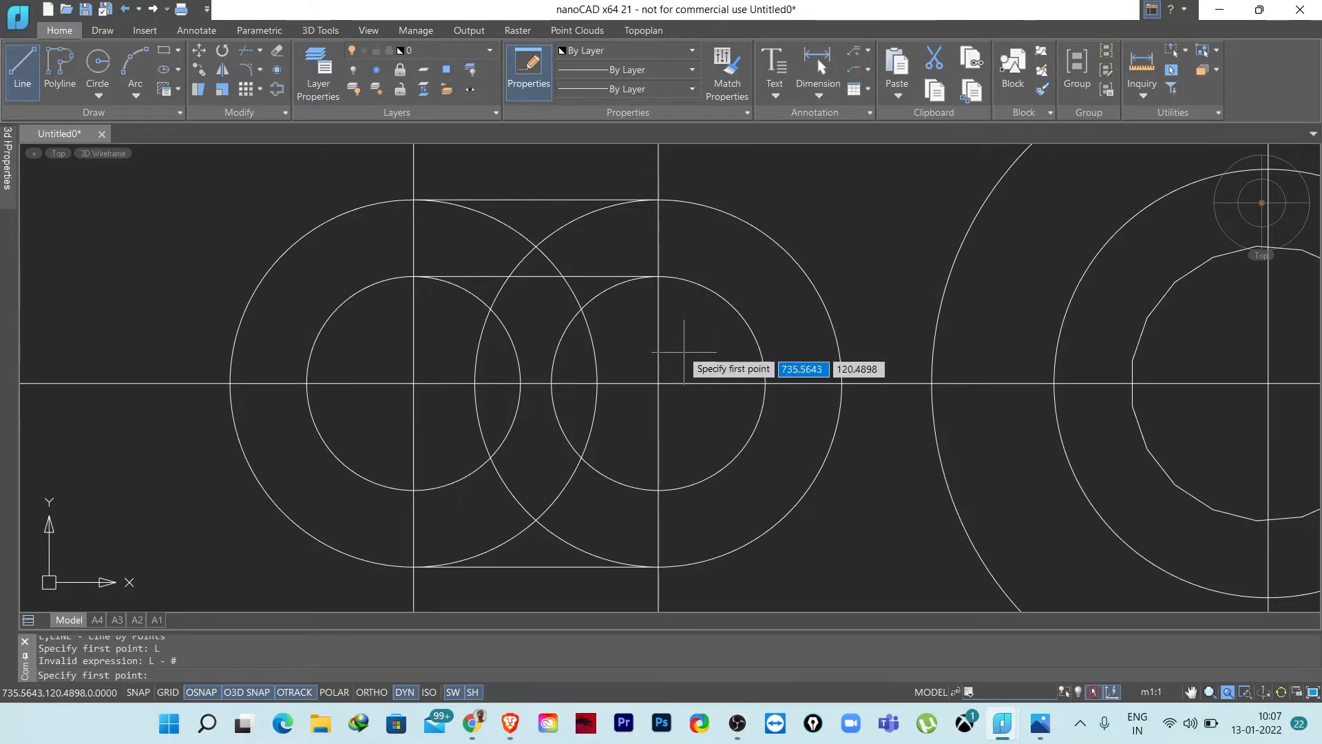
pyautogui.write('TAN')
pyautogui.press('Return')
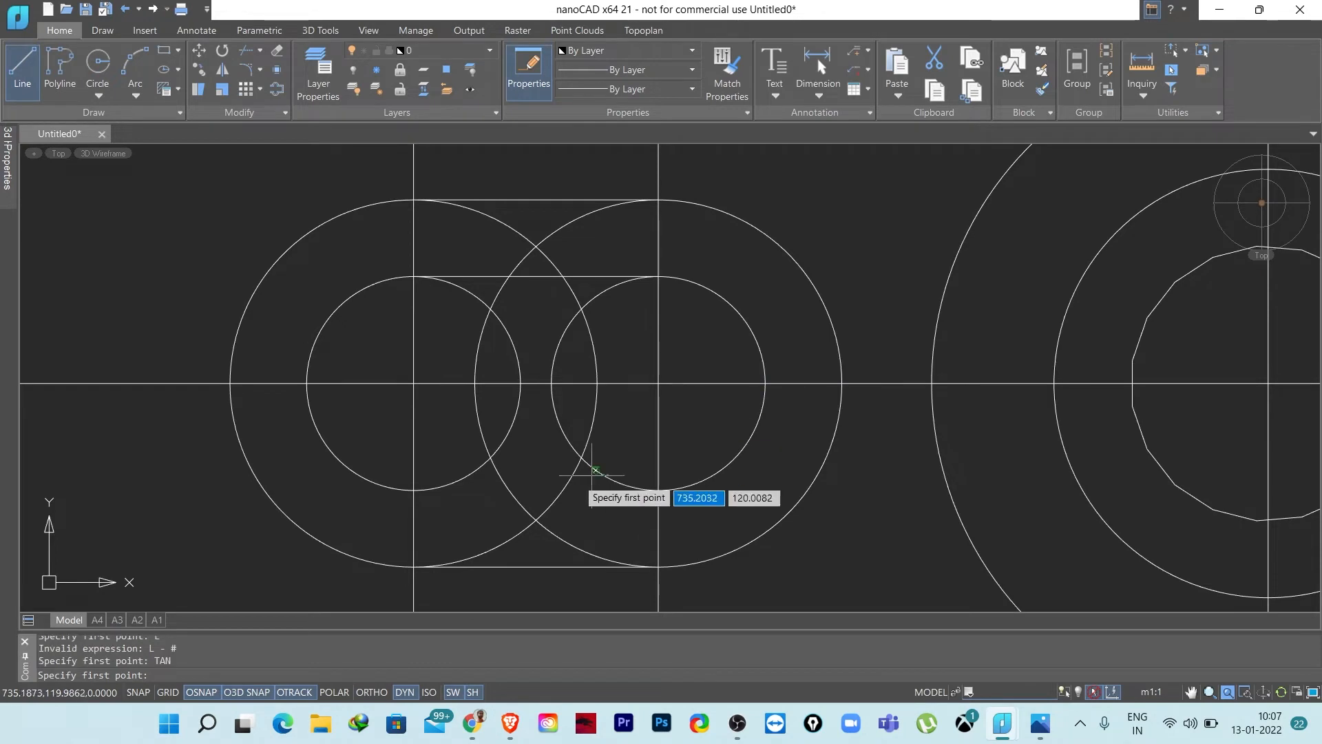
pyautogui.click(391, 487)
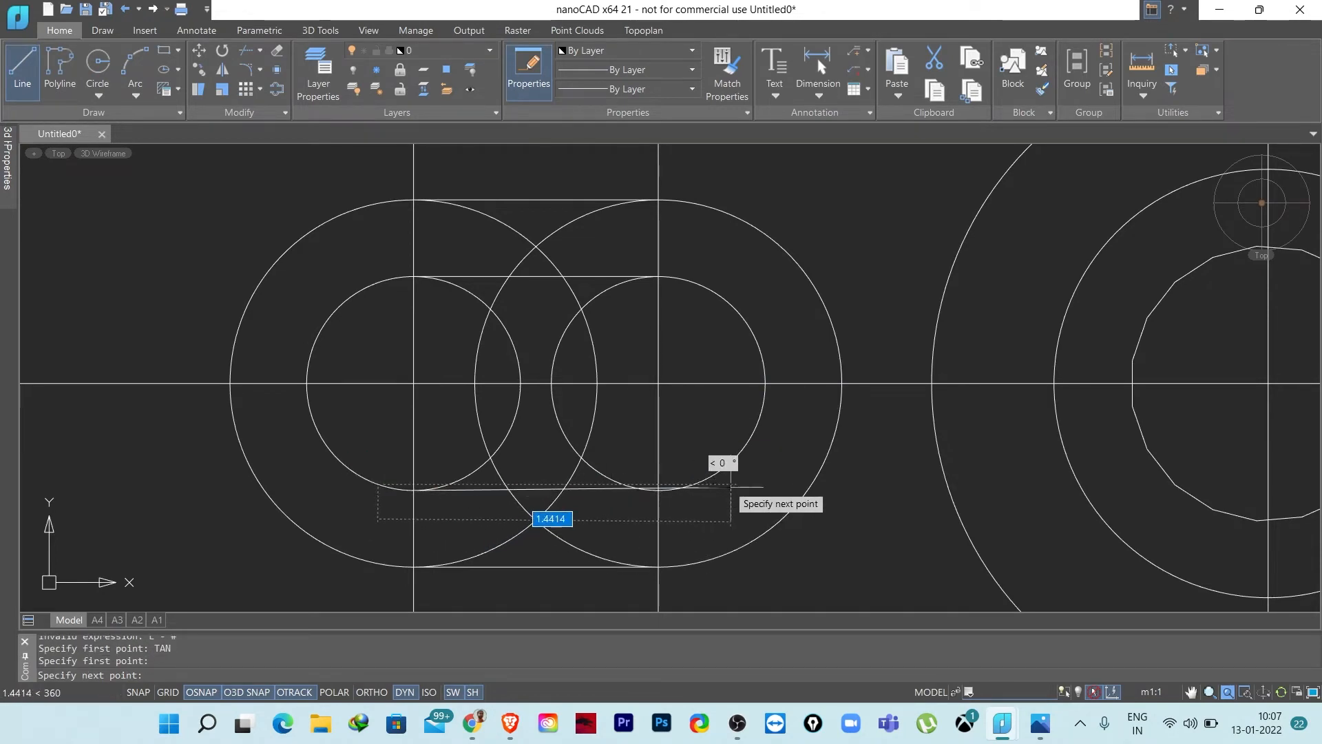
pyautogui.write('TAN')
pyautogui.press('Return')
pyautogui.click(720, 487)
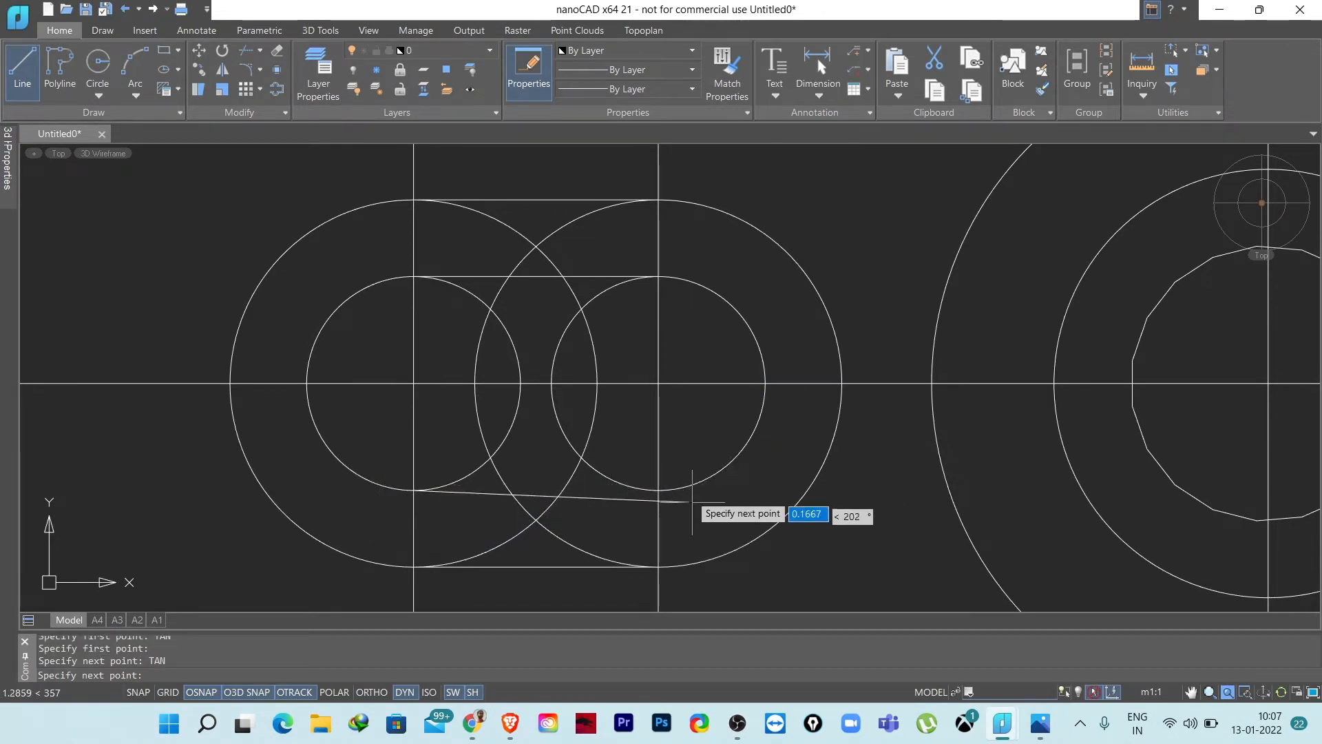
pyautogui.press('Return')
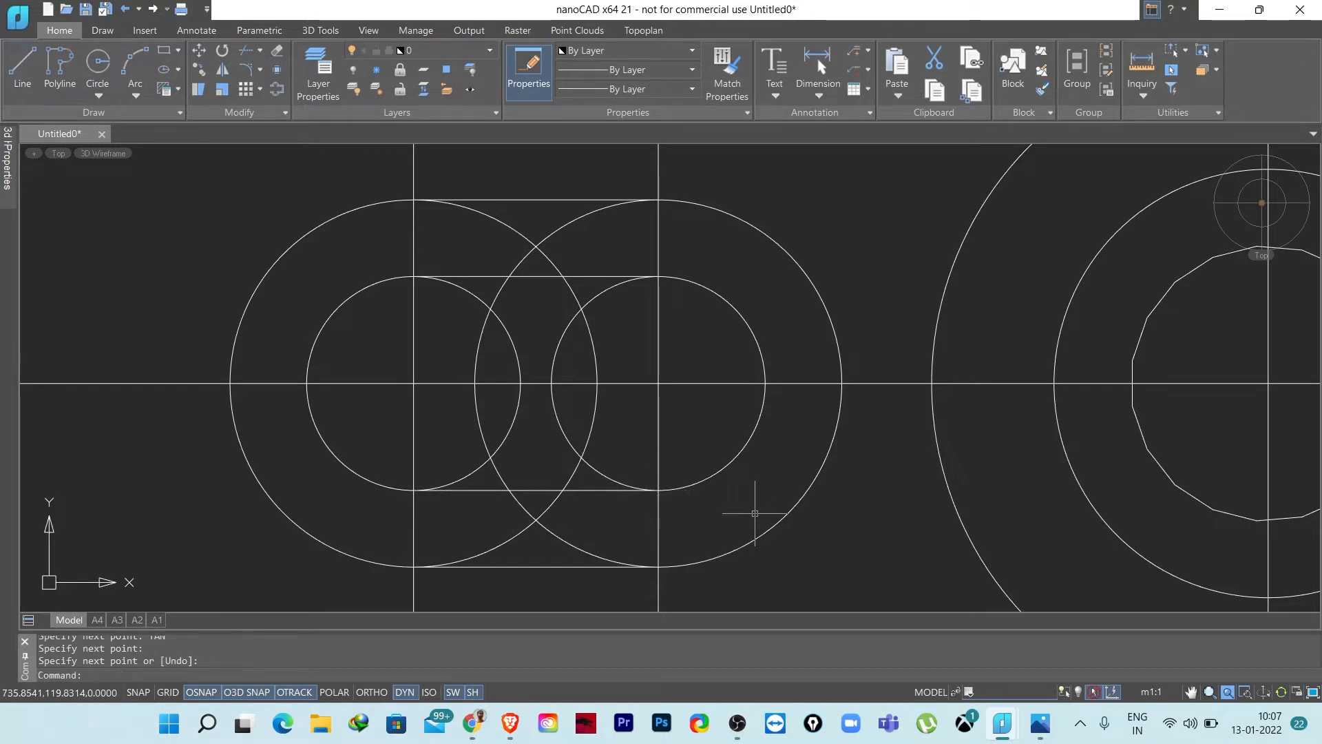
pyautogui.scroll(-4, 663, 480)
pyautogui.moveTo(750, 507); pyautogui.dragTo(667, 458, button='middle')
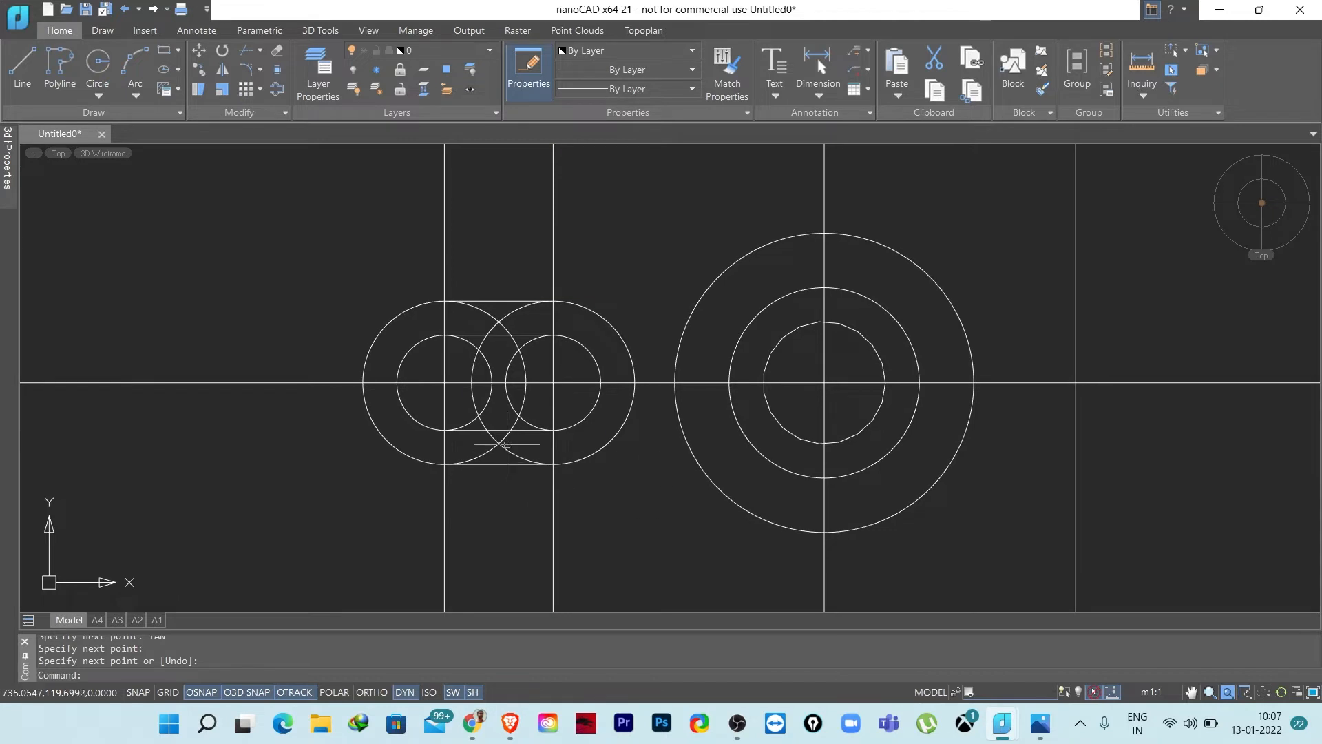
pyautogui.scroll(2, 470, 391)
pyautogui.moveTo(527, 438); pyautogui.dragTo(548, 395, button='middle')
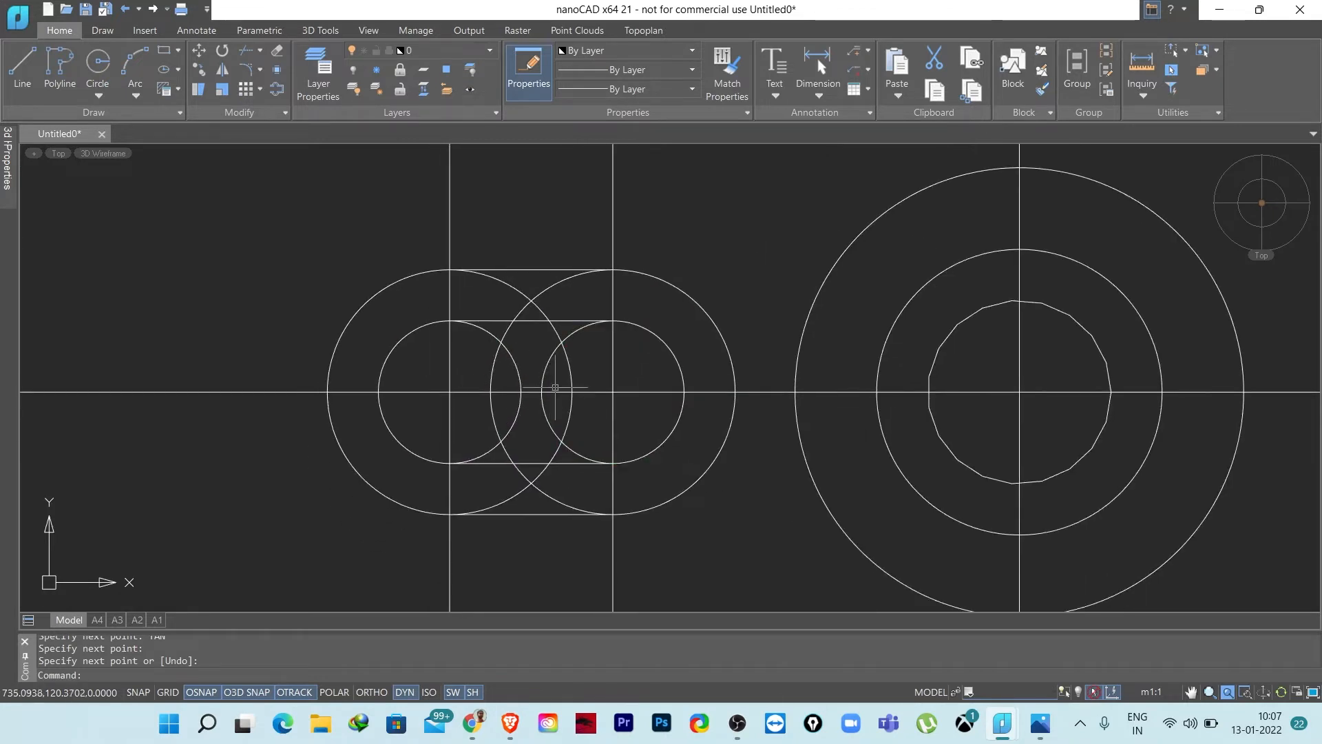
pyautogui.scroll(-2, 595, 408)
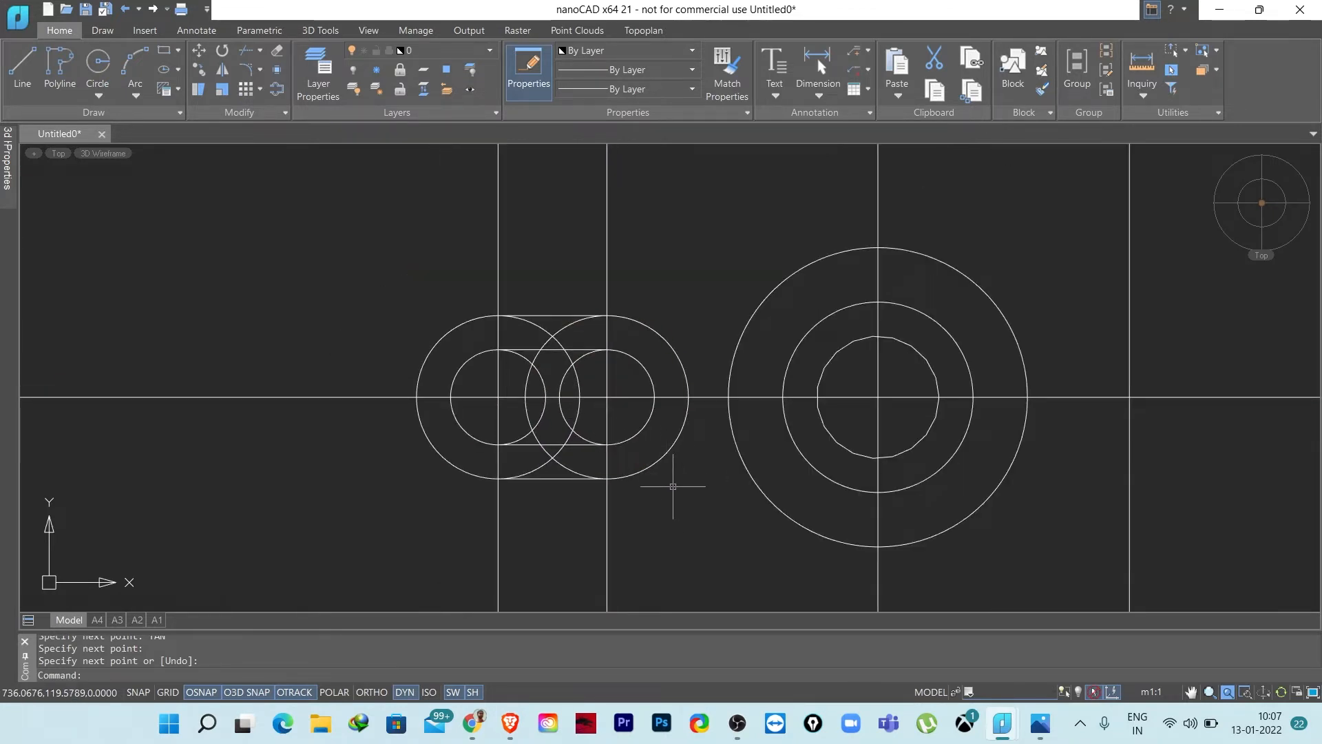
pyautogui.moveTo(675, 487); pyautogui.dragTo(526, 493, button='middle')
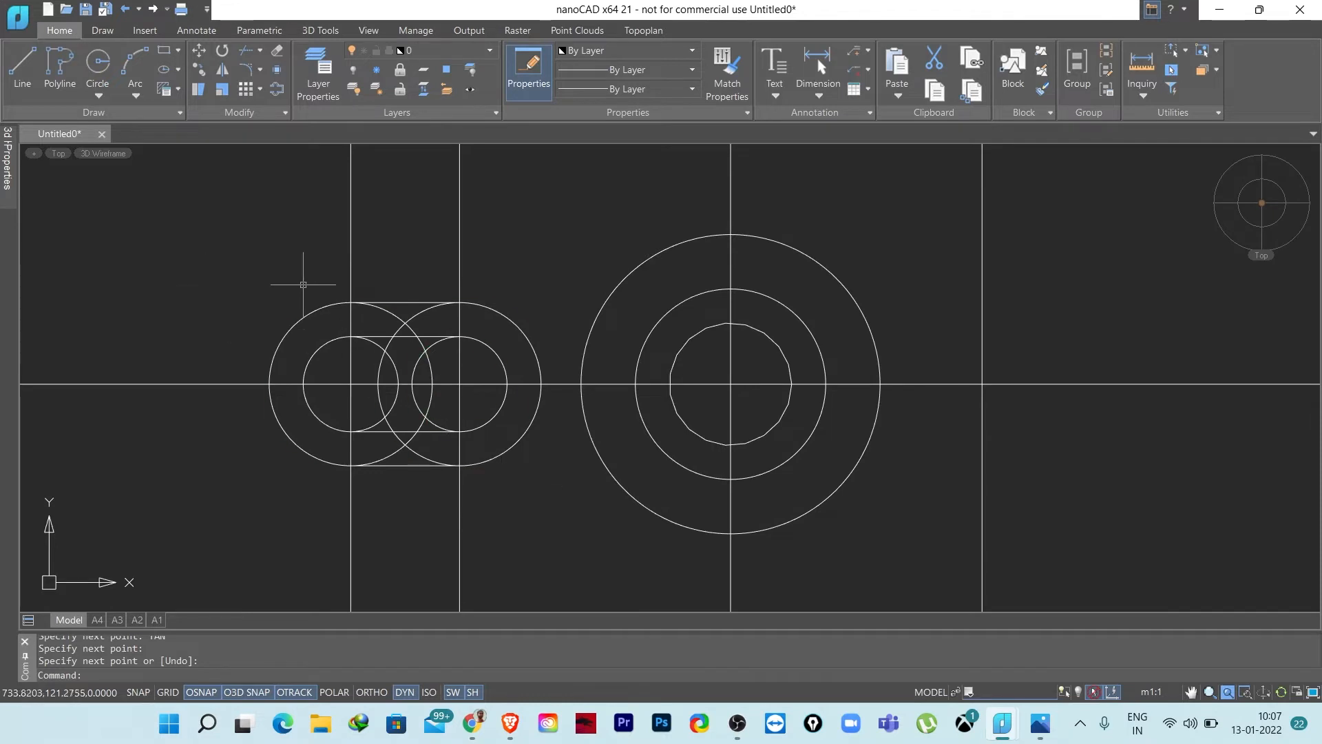
pyautogui.scroll(4, 482, 413)
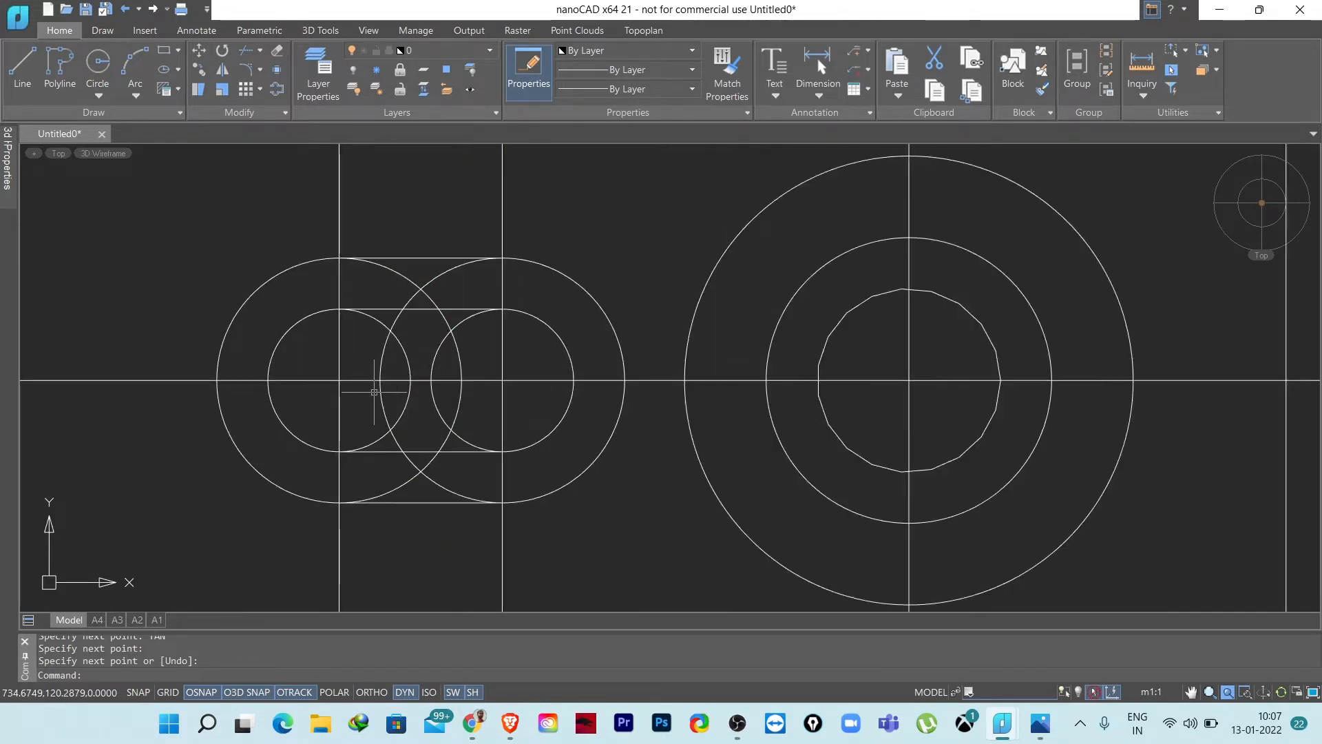
pyautogui.scroll(-3, 598, 352)
pyautogui.scroll(2, 634, 331)
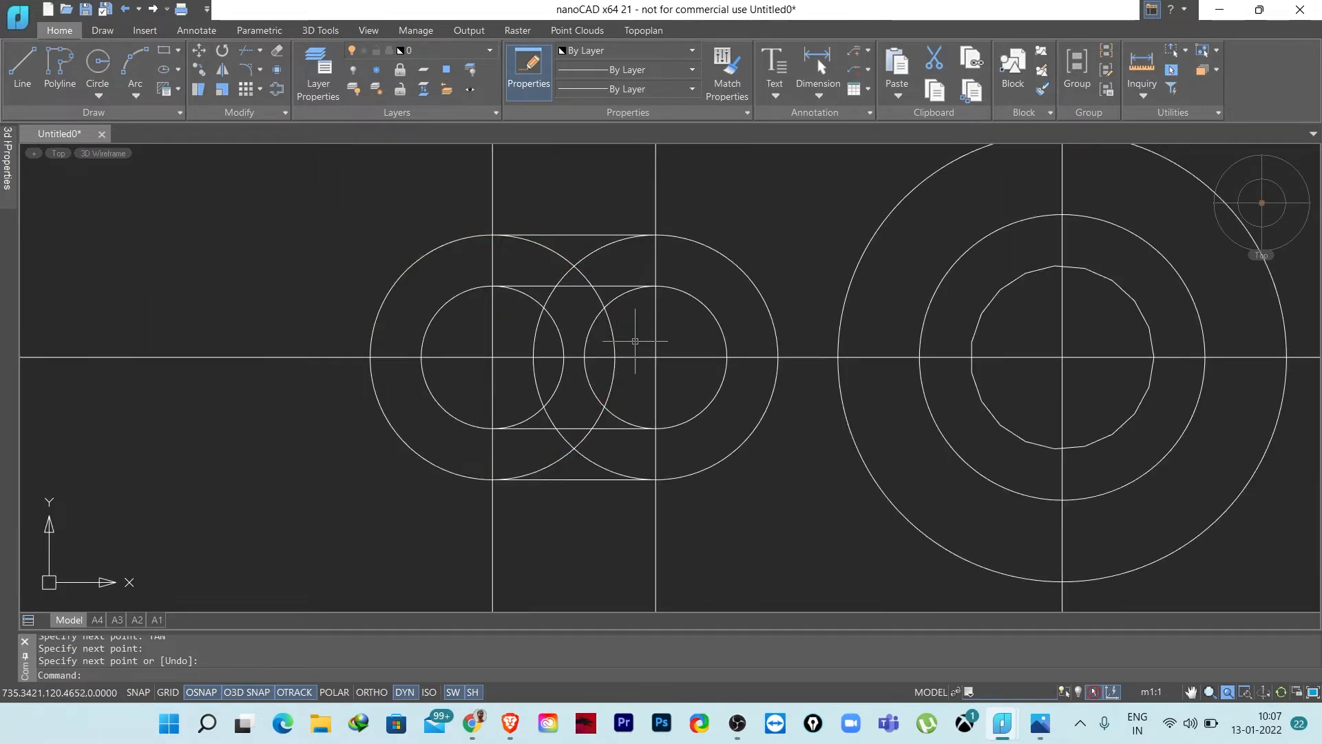
# - Trim the overlapping upper arcs of the straight slot's inner and outer circles between their tangent lines
pyautogui.scroll(2, 604, 340)
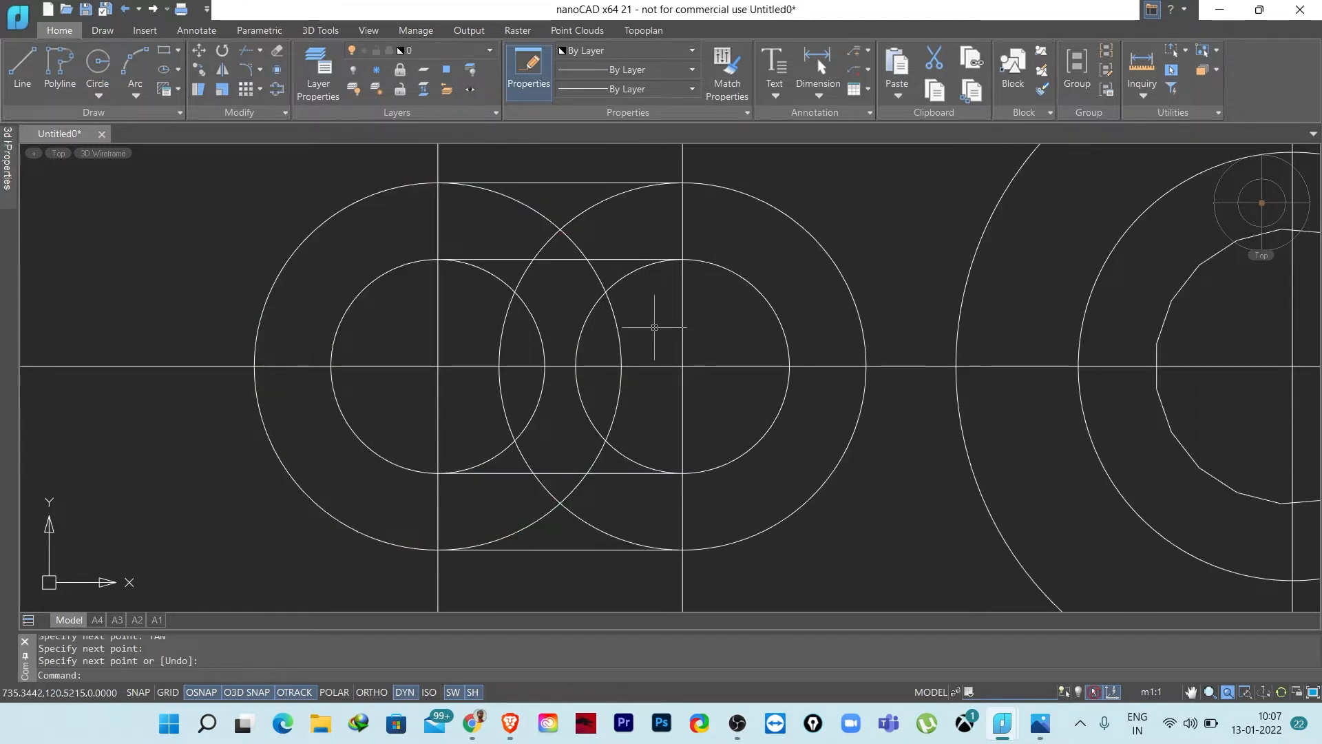
pyautogui.write('tr')
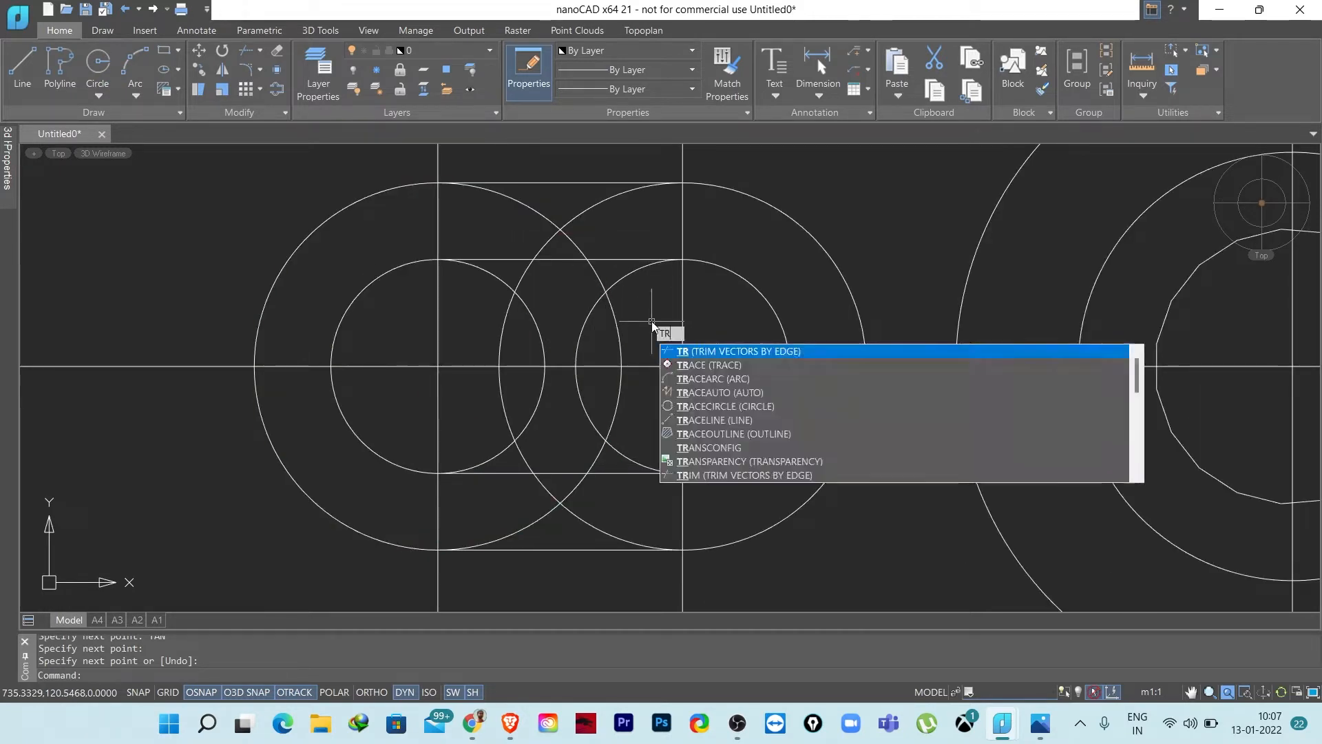
pyautogui.press('Return')
pyautogui.click(645, 304)
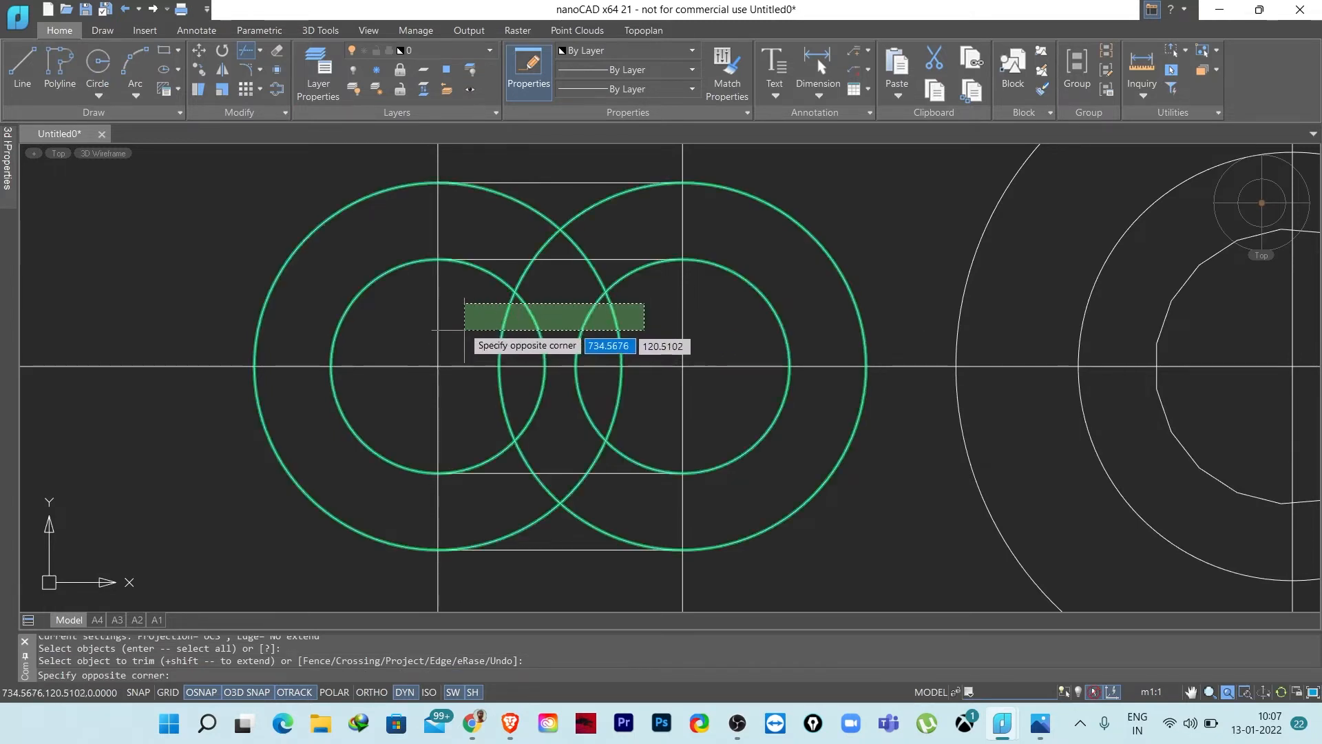
pyautogui.click(475, 325)
pyautogui.click(616, 279)
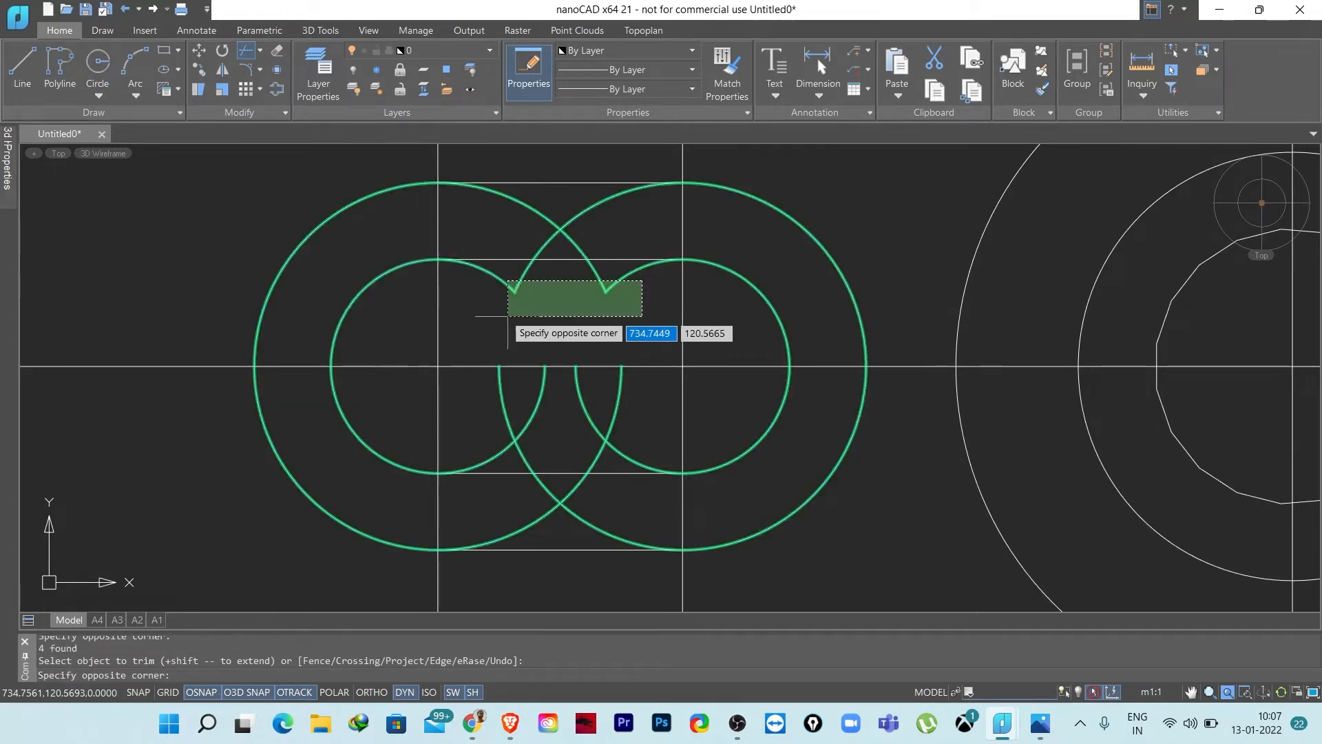
pyautogui.click(508, 318)
pyautogui.moveTo(580, 330)
pyautogui.mouseDown(button='middle')
pyautogui.moveTo(576, 266)
pyautogui.moveTo(549, 341)
pyautogui.mouseUp(button='middle')
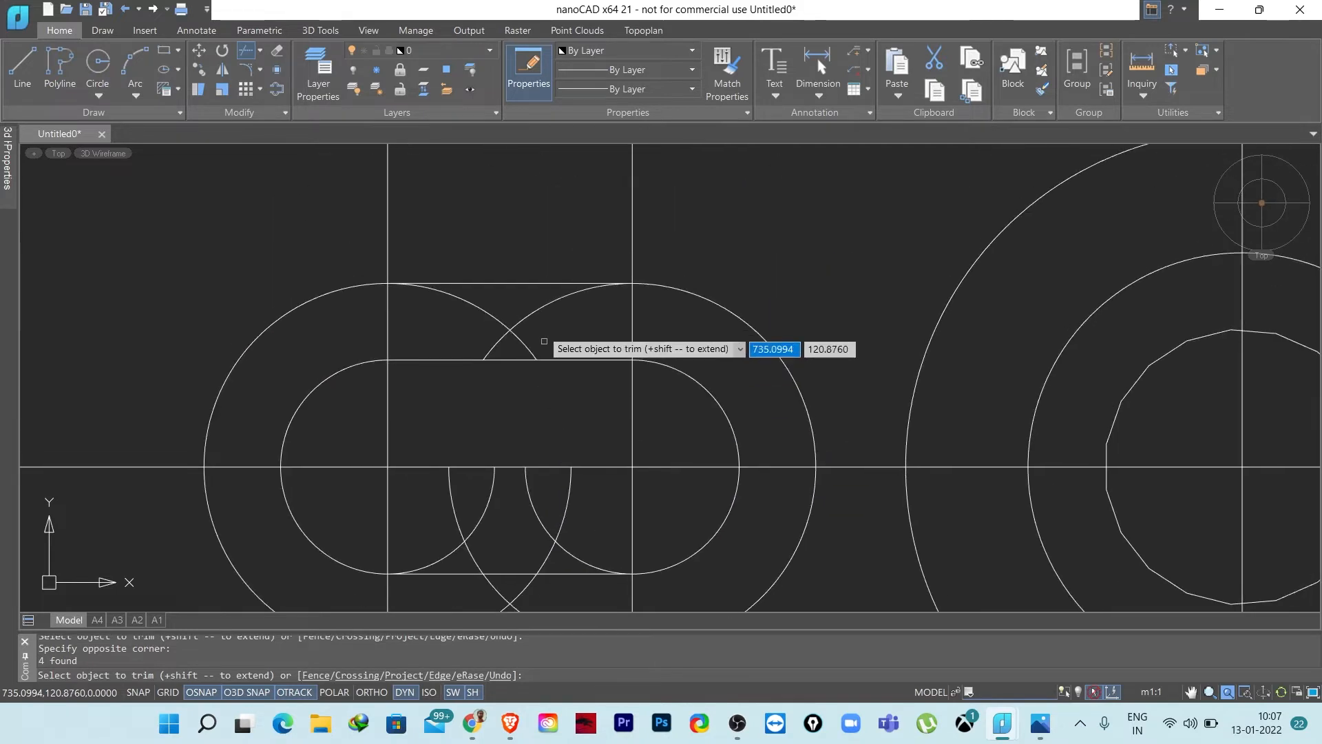
pyautogui.click(594, 305)
pyautogui.click(480, 317)
pyautogui.scroll(3, 406, 342)
pyautogui.scroll(-3, 516, 393)
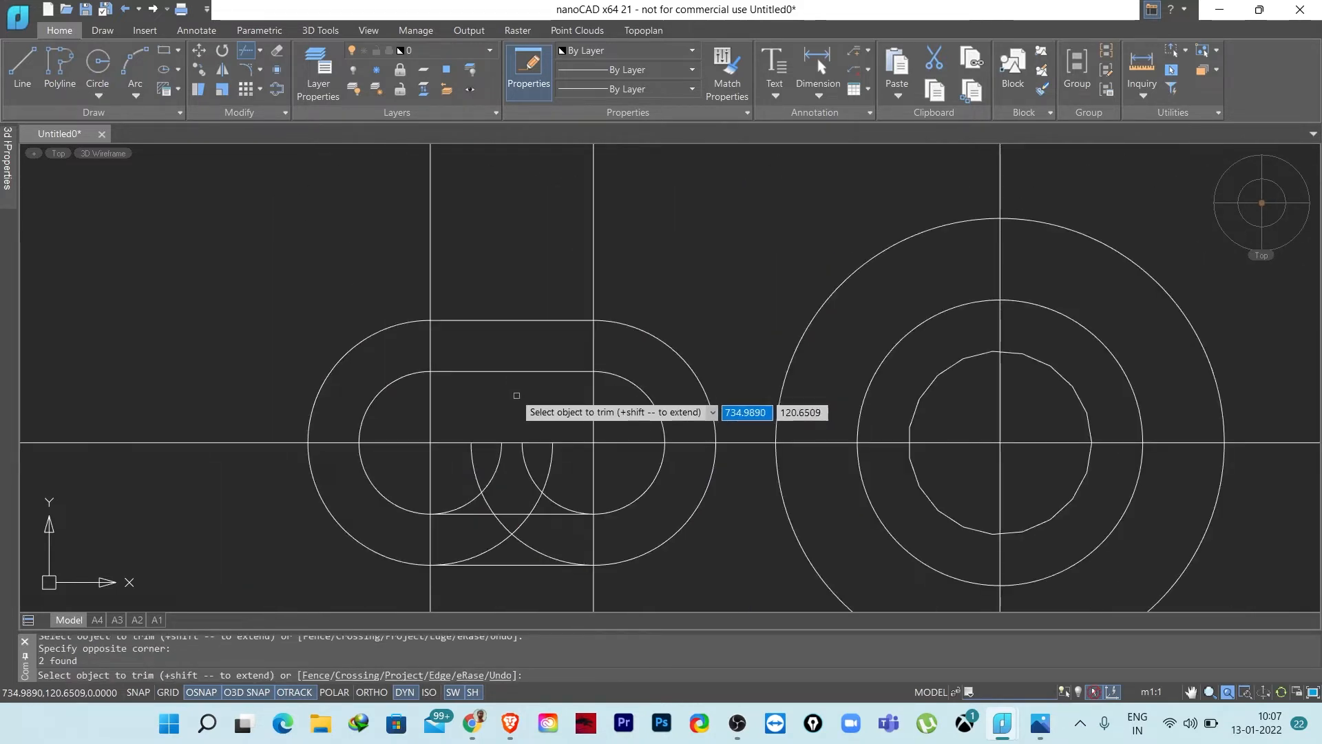
# - Trim the remaining overlapping lower arcs inside the straight slot, leaving clean inner and outer slot outlines
pyautogui.moveTo(516, 392); pyautogui.dragTo(559, 368, button='middle')
pyautogui.click(559, 368)
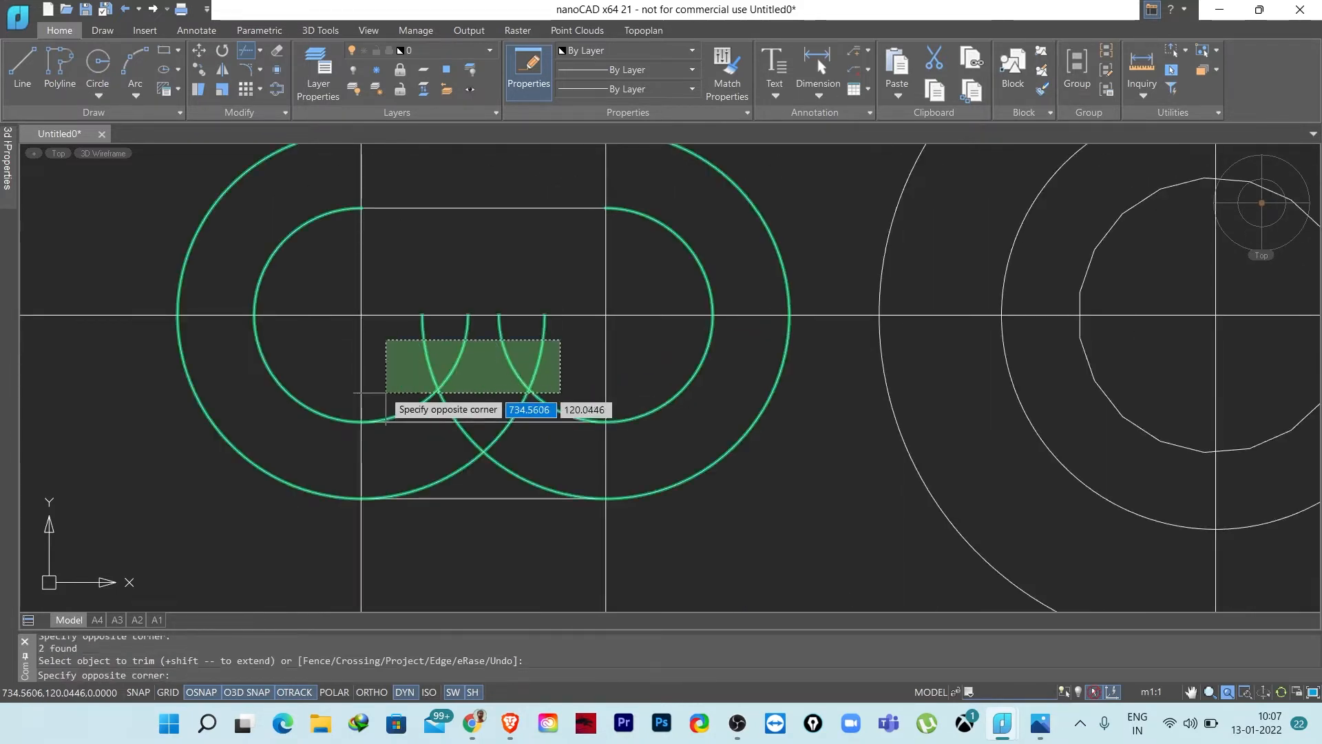
pyautogui.click(389, 392)
pyautogui.moveTo(557, 448); pyautogui.dragTo(577, 391, button='middle')
pyautogui.click(536, 386)
pyautogui.click(430, 440)
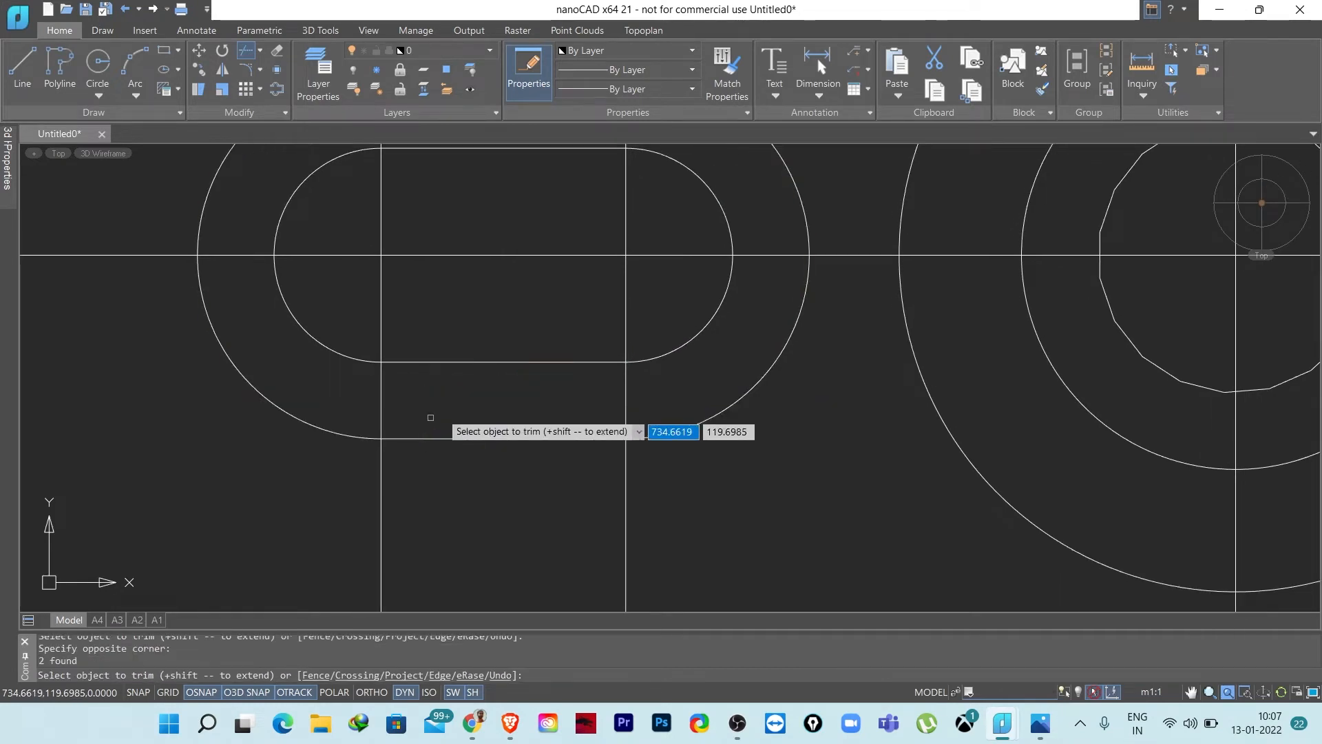
pyautogui.scroll(-3, 493, 487)
pyautogui.moveTo(493, 487); pyautogui.dragTo(477, 475, button='middle')
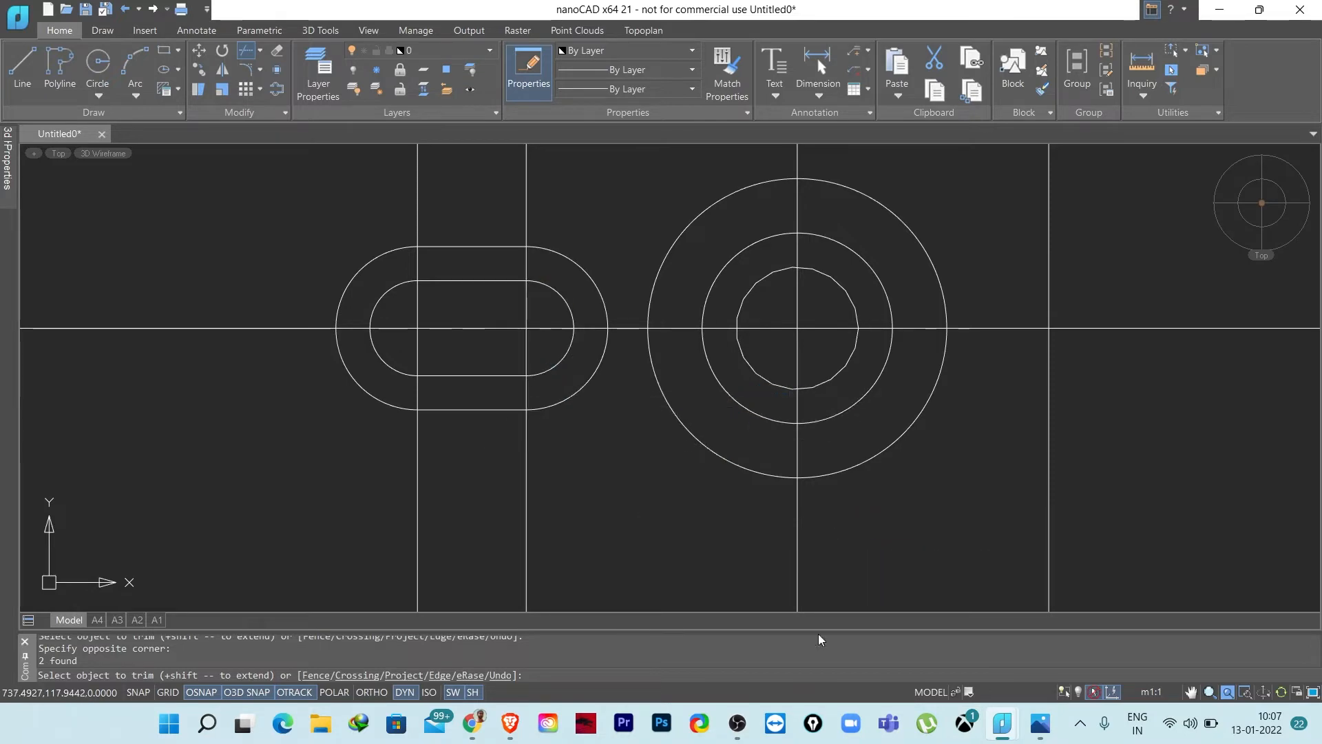
# - Check the upper boss's horizontal spacing in the reference drawing, and in nanoCAD offset the central circles' vertical construction line 0.75 to the left
pyautogui.moveTo(1041, 731)
pyautogui.click(1016, 643)
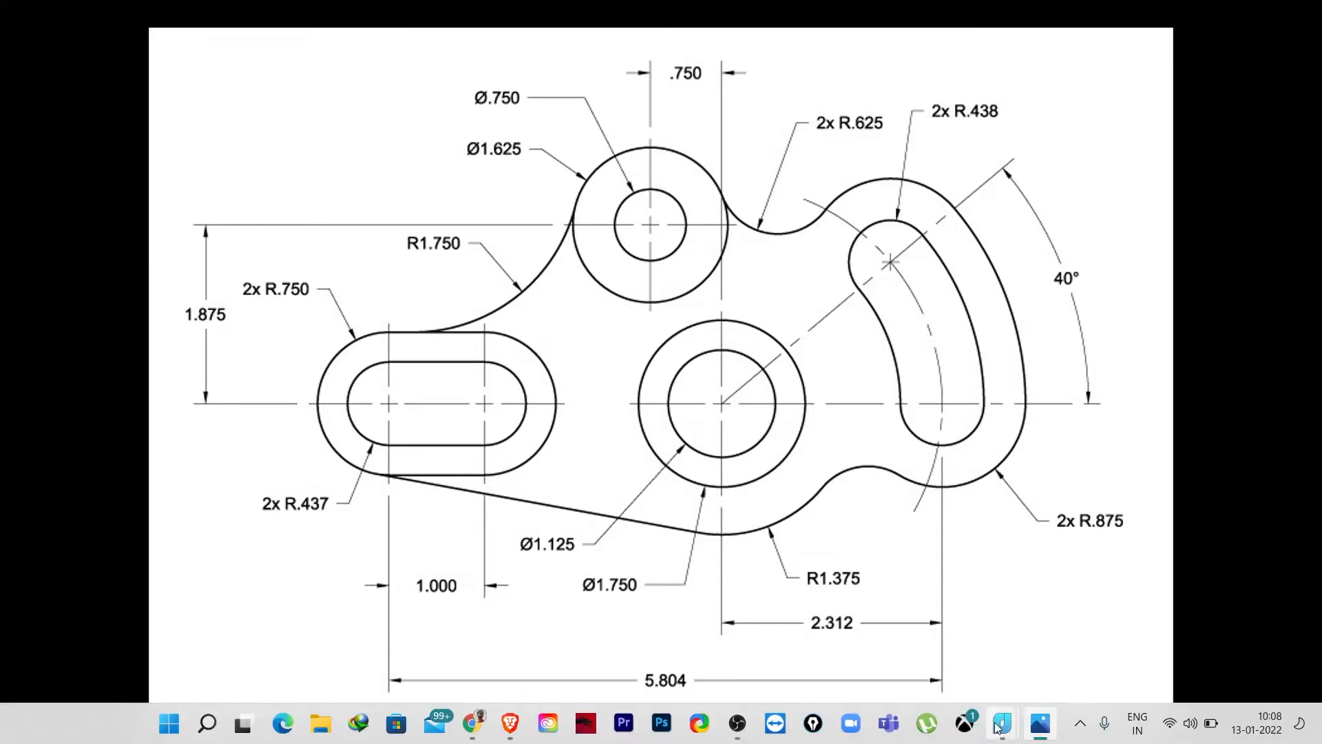
pyautogui.click(1002, 722)
pyautogui.moveTo(543, 374); pyautogui.dragTo(584, 475, button='middle')
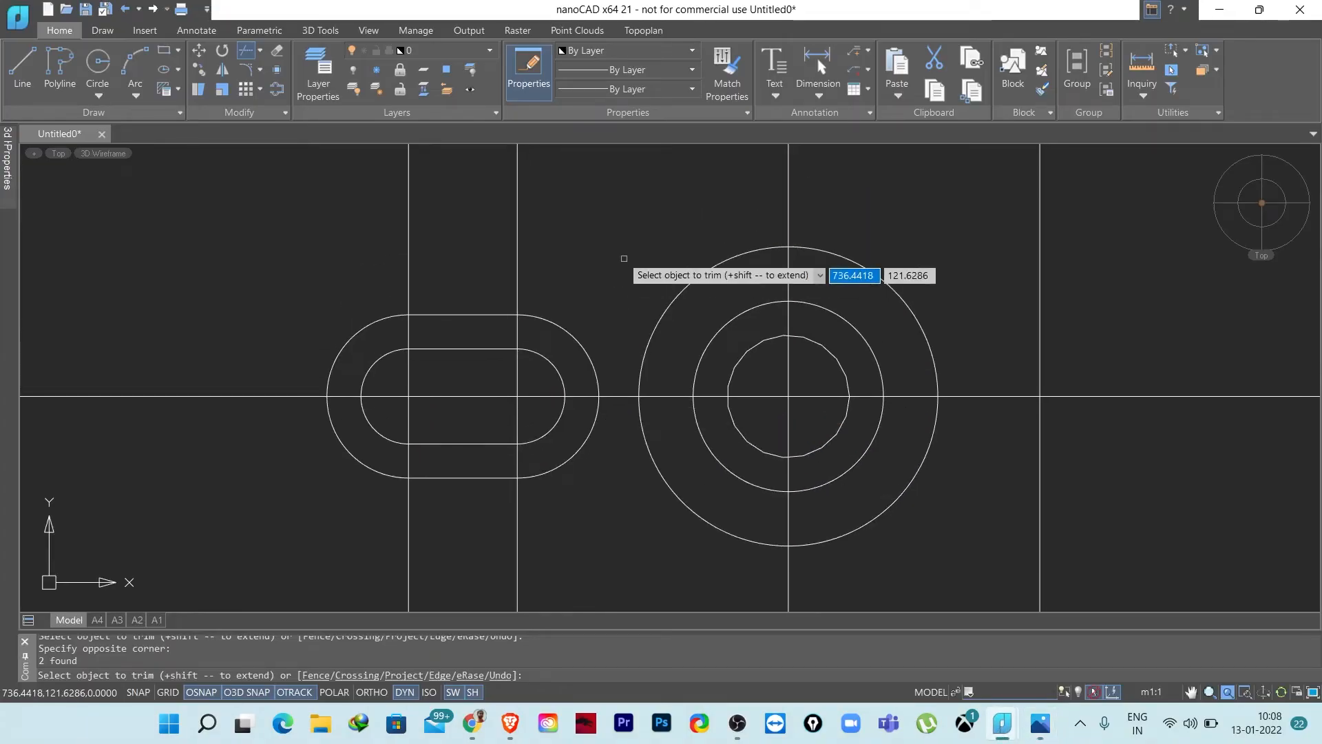
pyautogui.press('Escape')
pyautogui.press('Escape')
pyautogui.moveTo(620, 257); pyautogui.dragTo(626, 343, button='middle')
pyautogui.write('o')
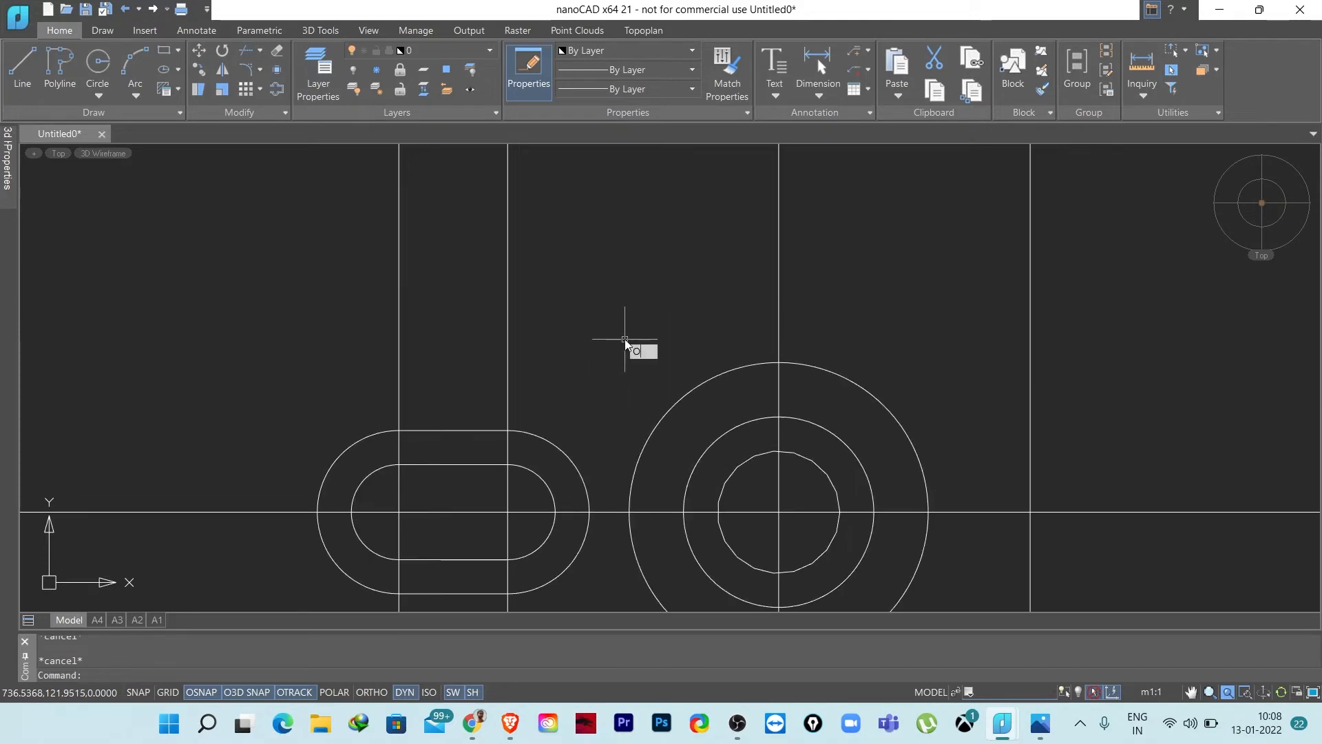
pyautogui.press('Return')
pyautogui.write('0')
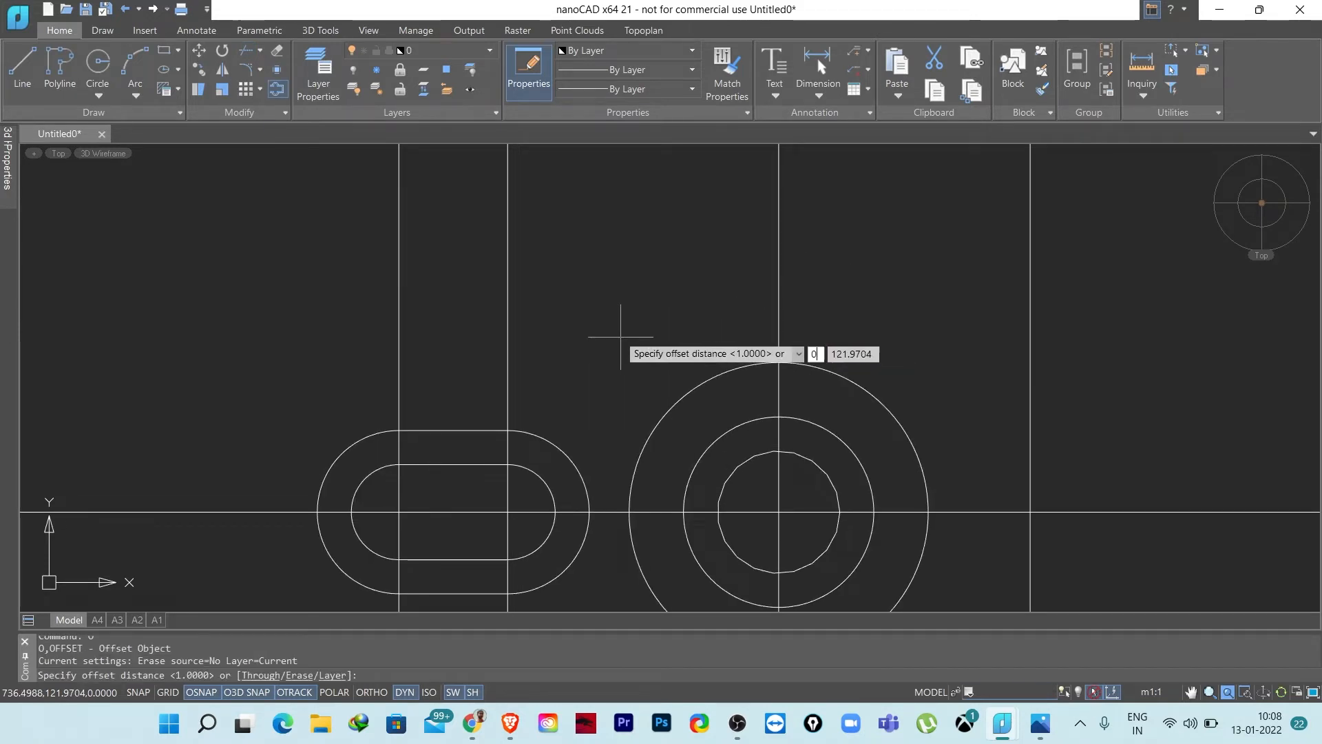
pyautogui.write('.75')
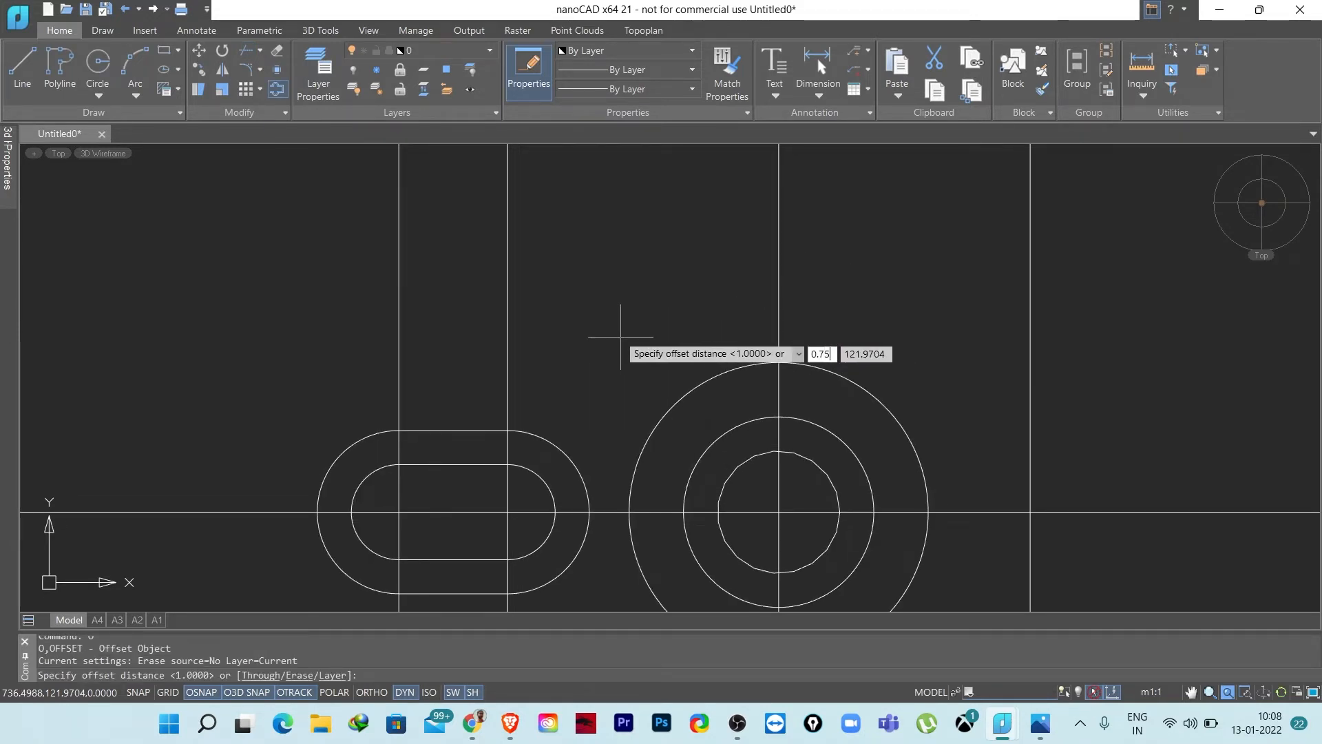
pyautogui.press('Return')
pyautogui.click(776, 247)
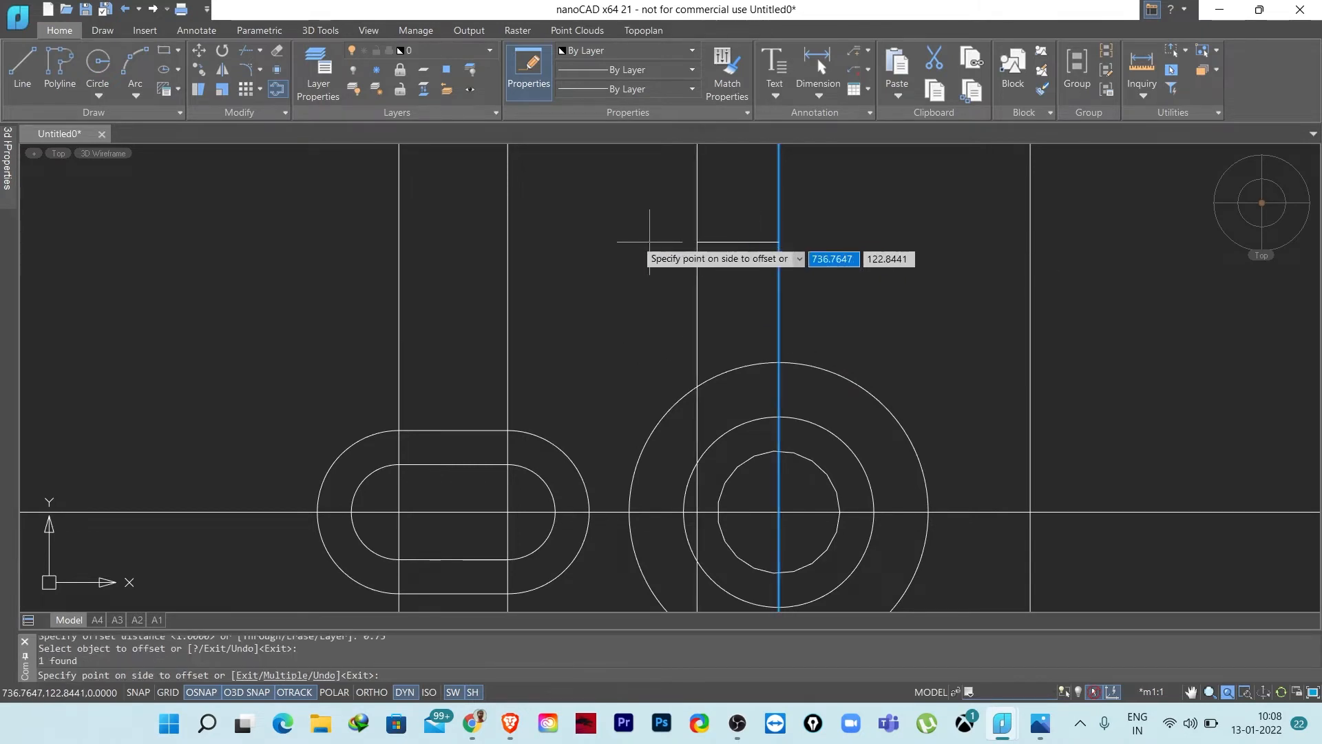
pyautogui.click(596, 243)
pyautogui.moveTo(592, 245); pyautogui.dragTo(608, 311, button='middle')
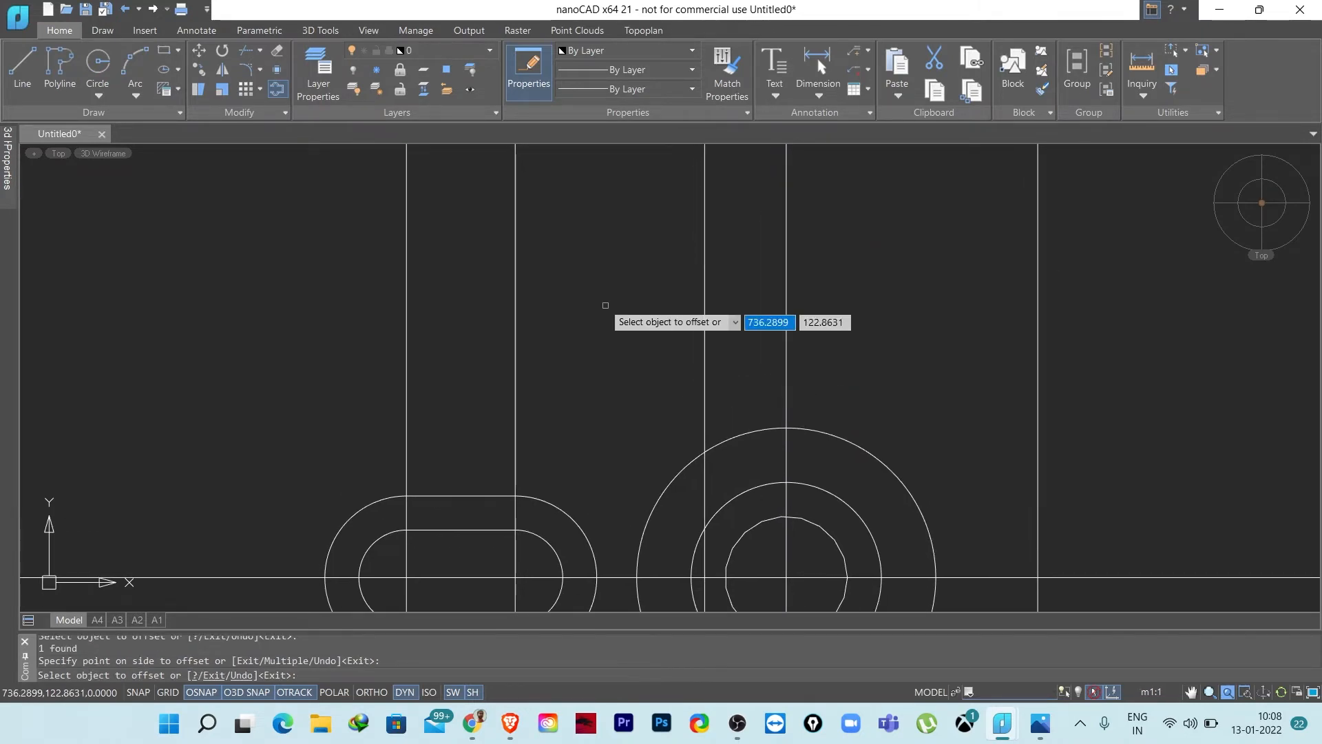
pyautogui.press('Escape')
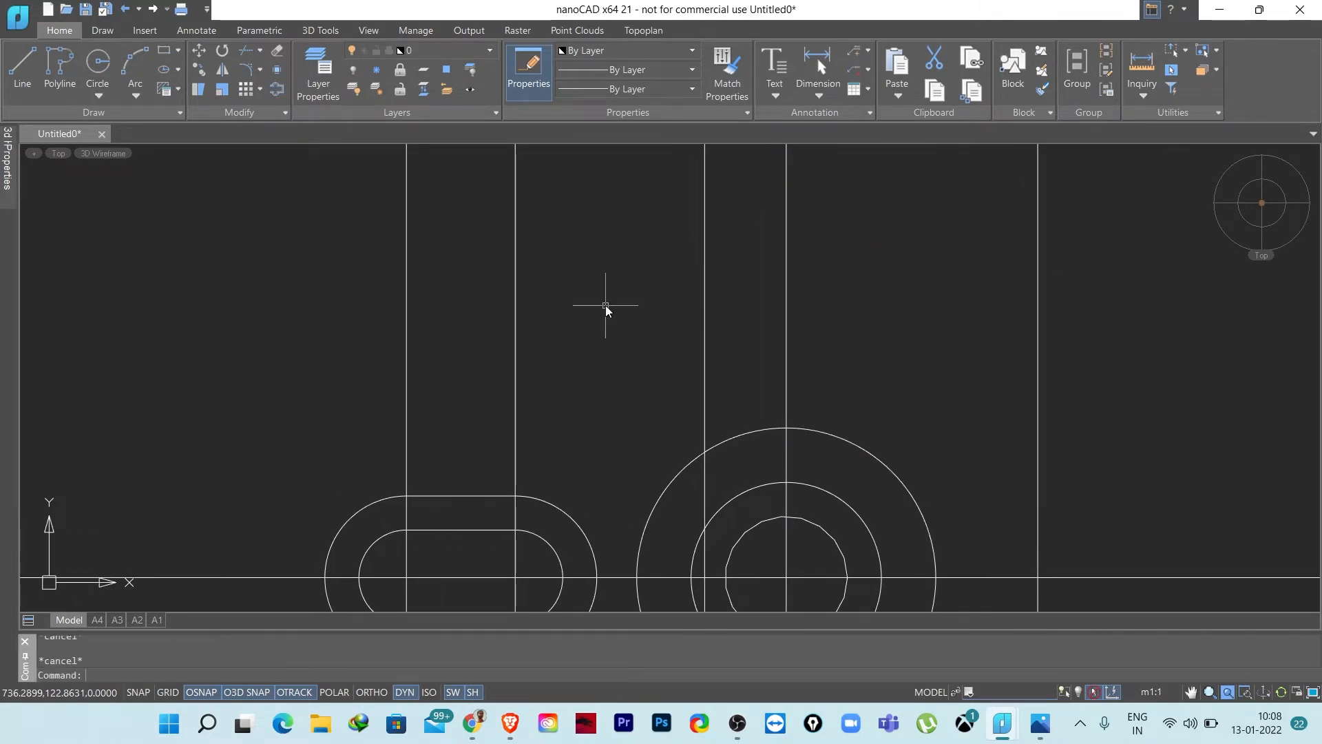
# - Check the upper boss's height in the reference drawing, and in nanoCAD offset the horizontal centre line 1.875 upward
pyautogui.click(1039, 723)
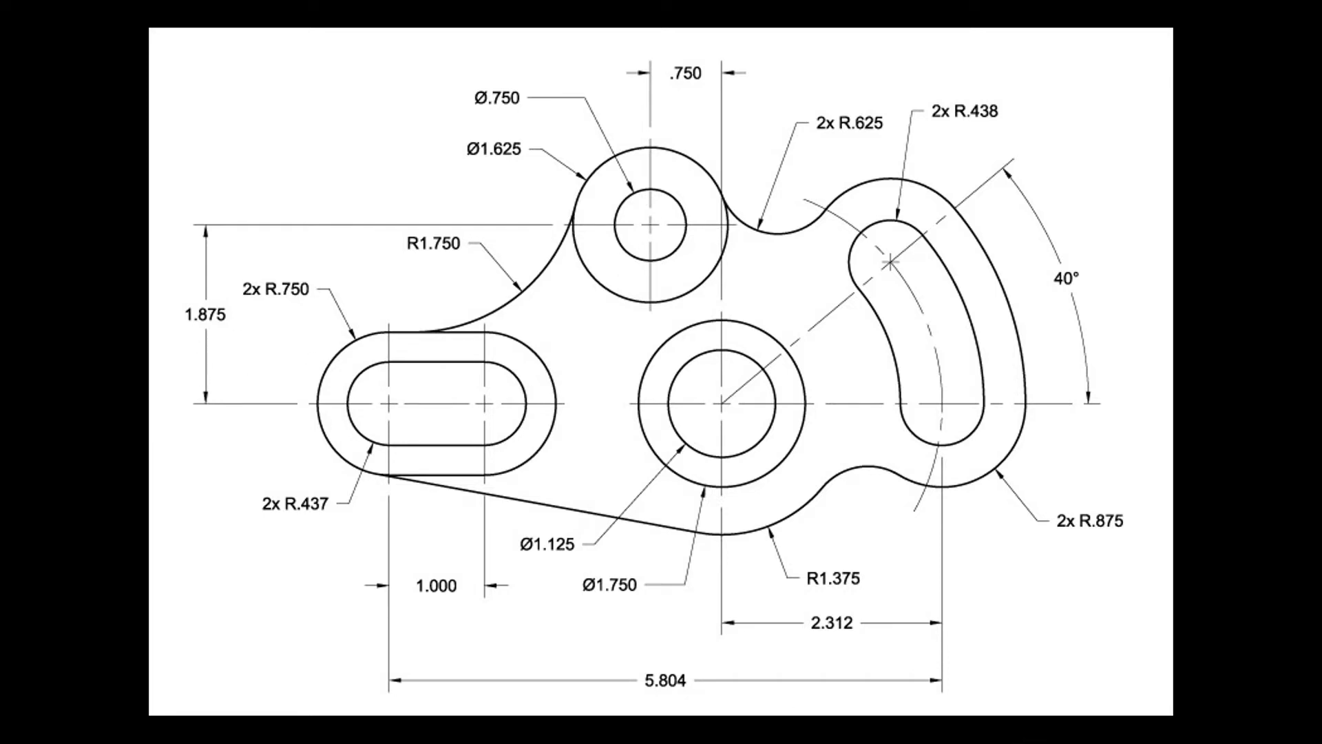
pyautogui.click(1001, 723)
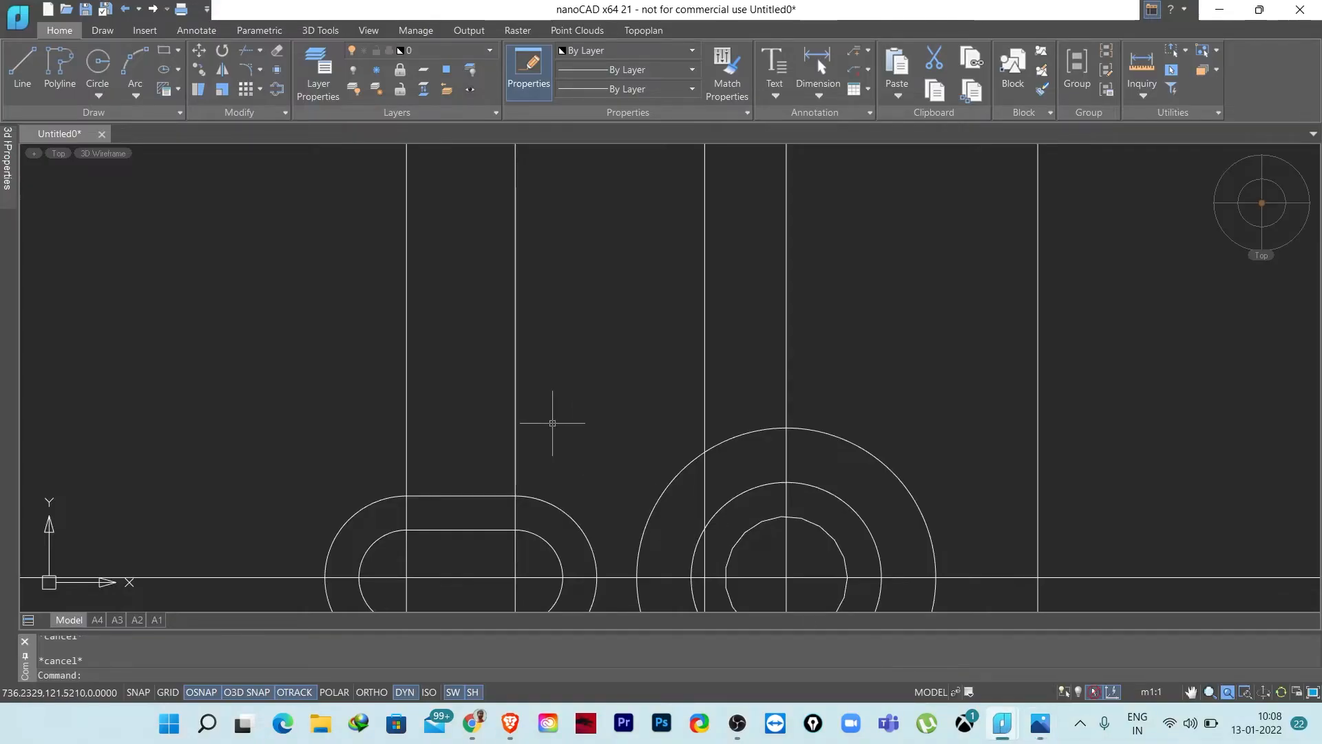
pyautogui.moveTo(552, 423); pyautogui.dragTo(561, 342, button='middle')
pyautogui.write('o')
pyautogui.press('Return')
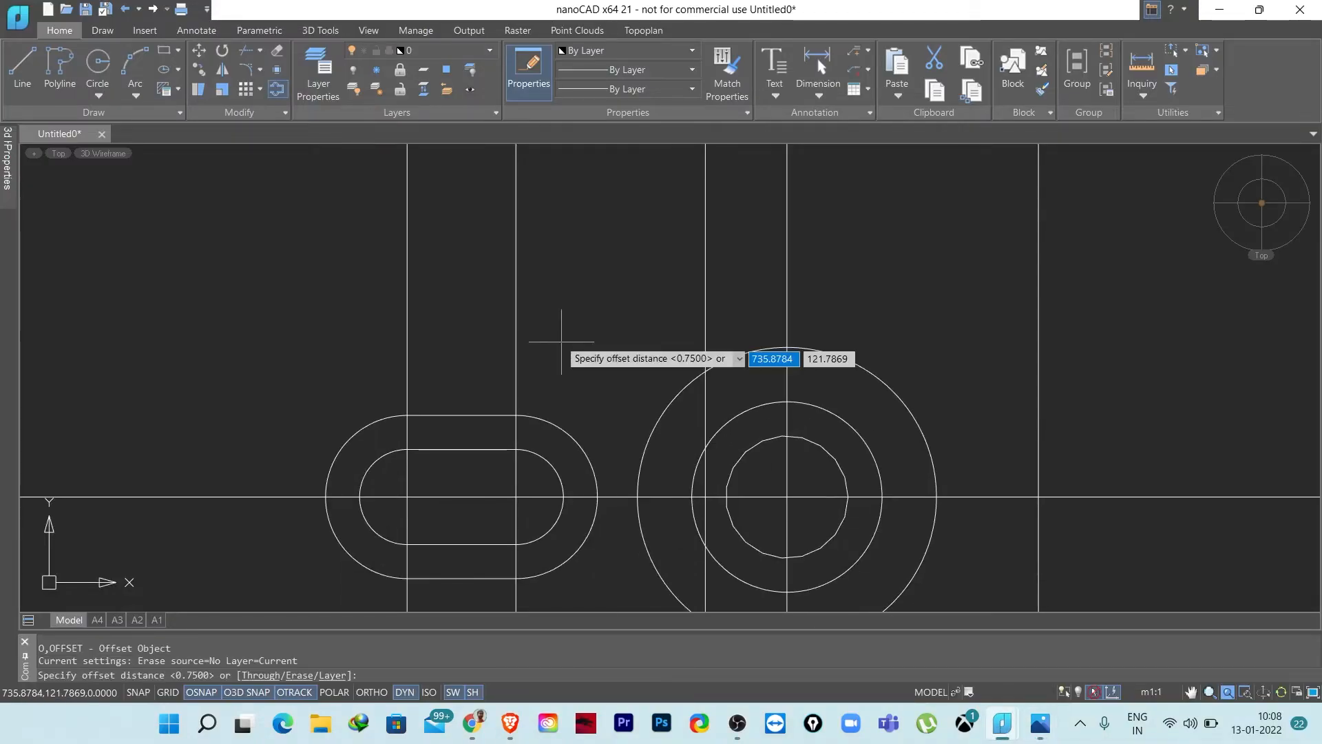
pyautogui.write('1')
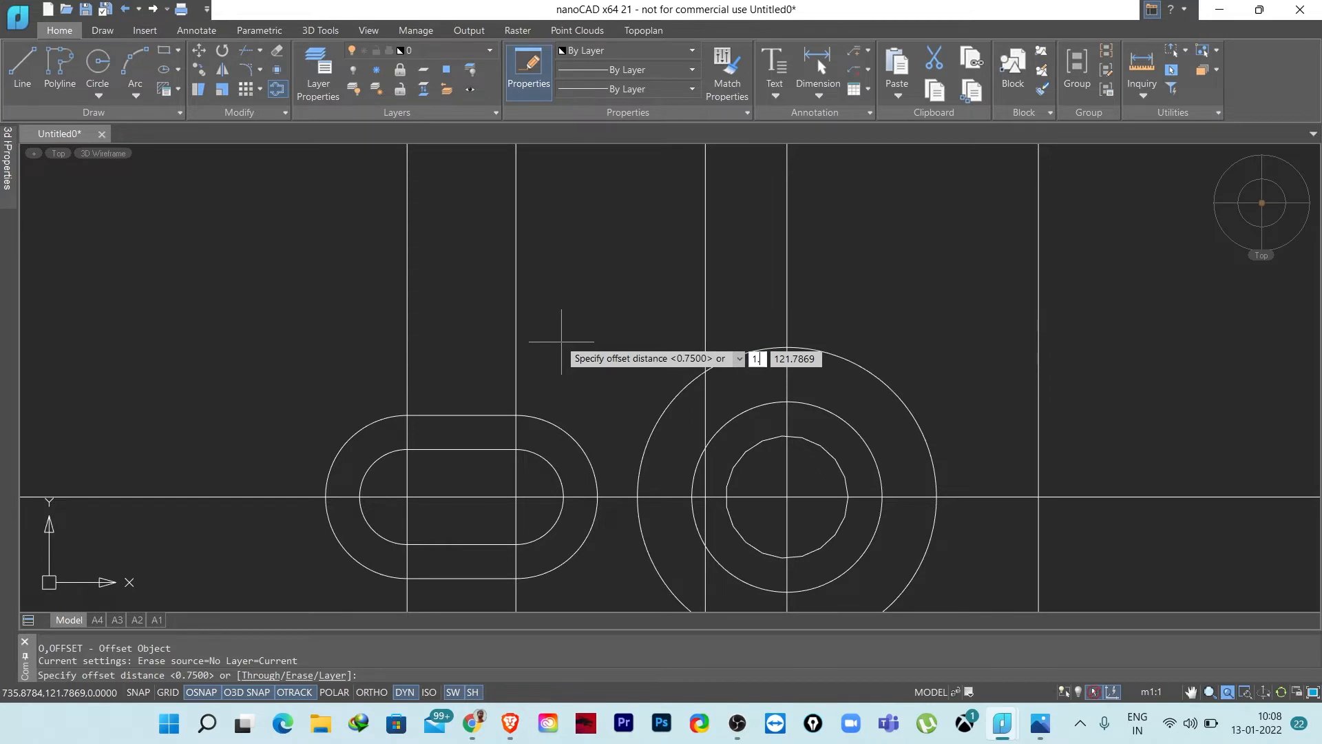
pyautogui.write('.875')
pyautogui.press('Return')
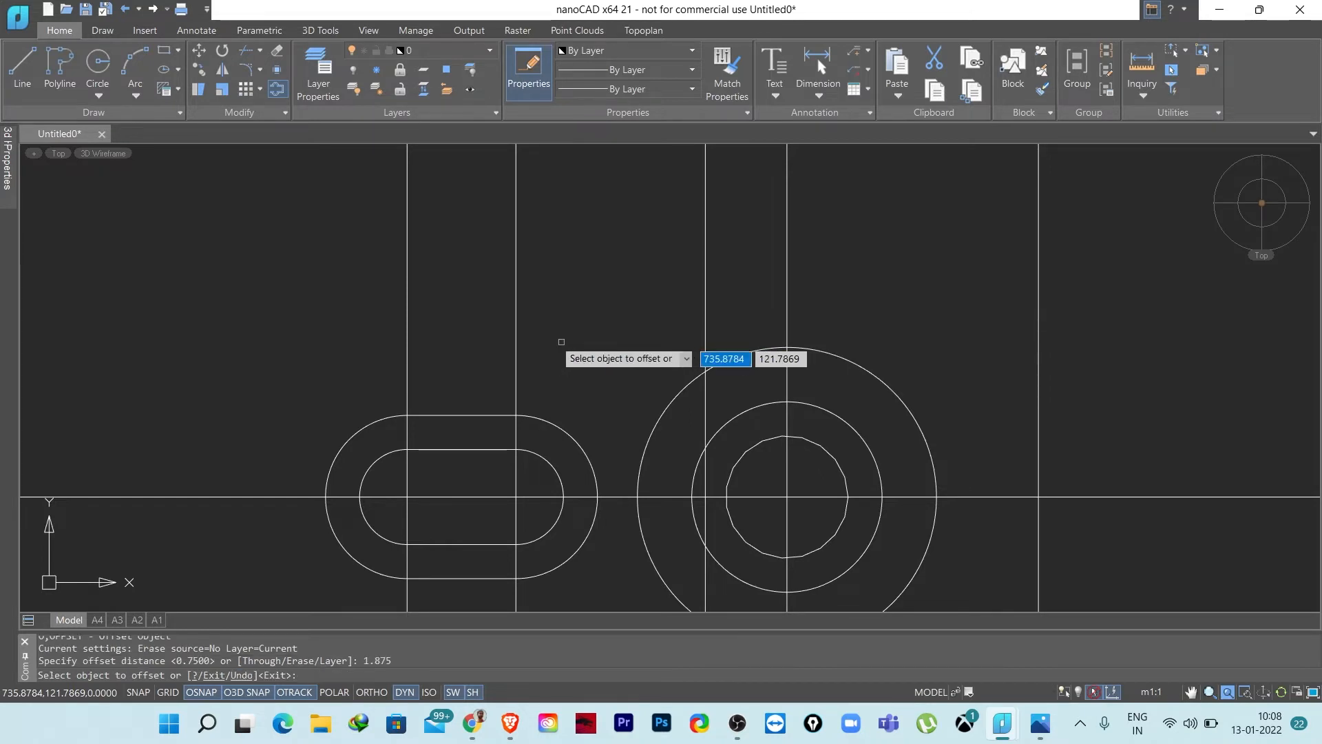
pyautogui.click(236, 497)
pyautogui.click(249, 317)
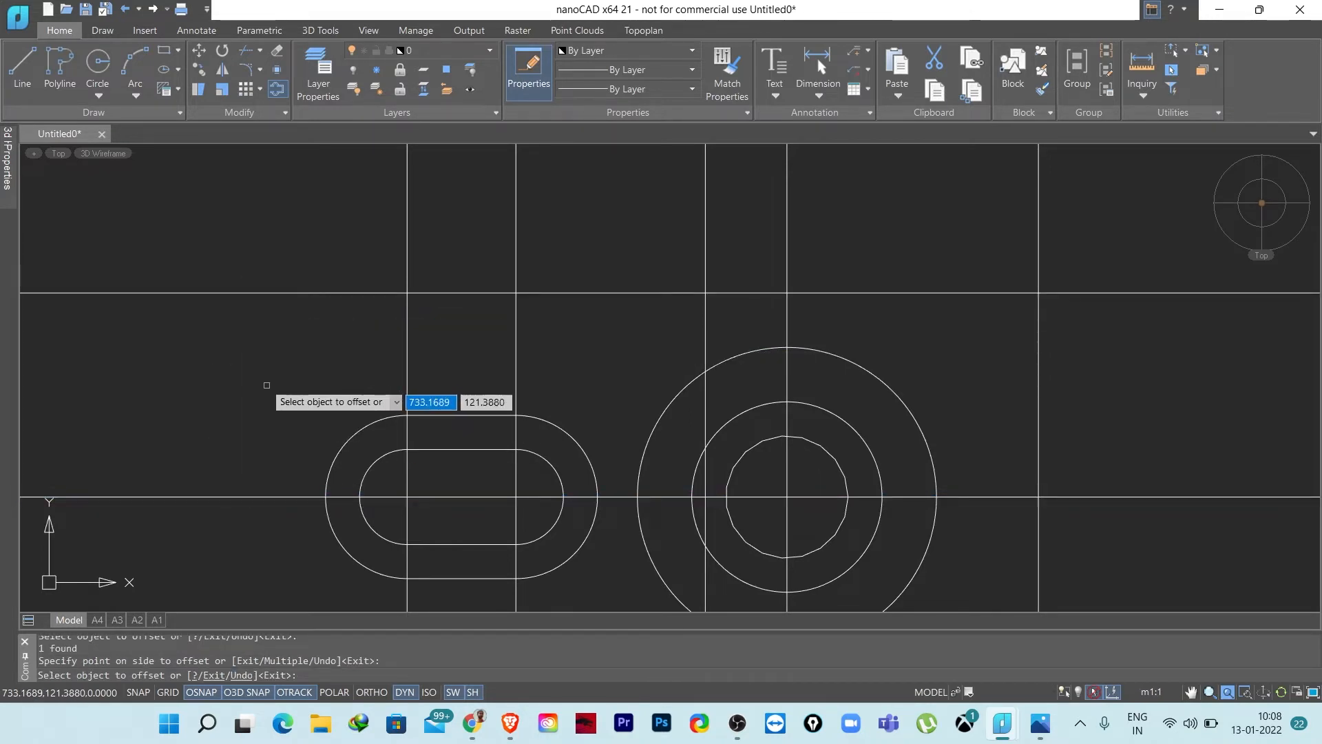
pyautogui.press('Escape')
pyautogui.press('Escape')
pyautogui.press('Escape')
# - Draw a 0.75 diameter circle centred where the new horizontal line crosses the upper boss's vertical construction line
pyautogui.scroll(2, 725, 276)
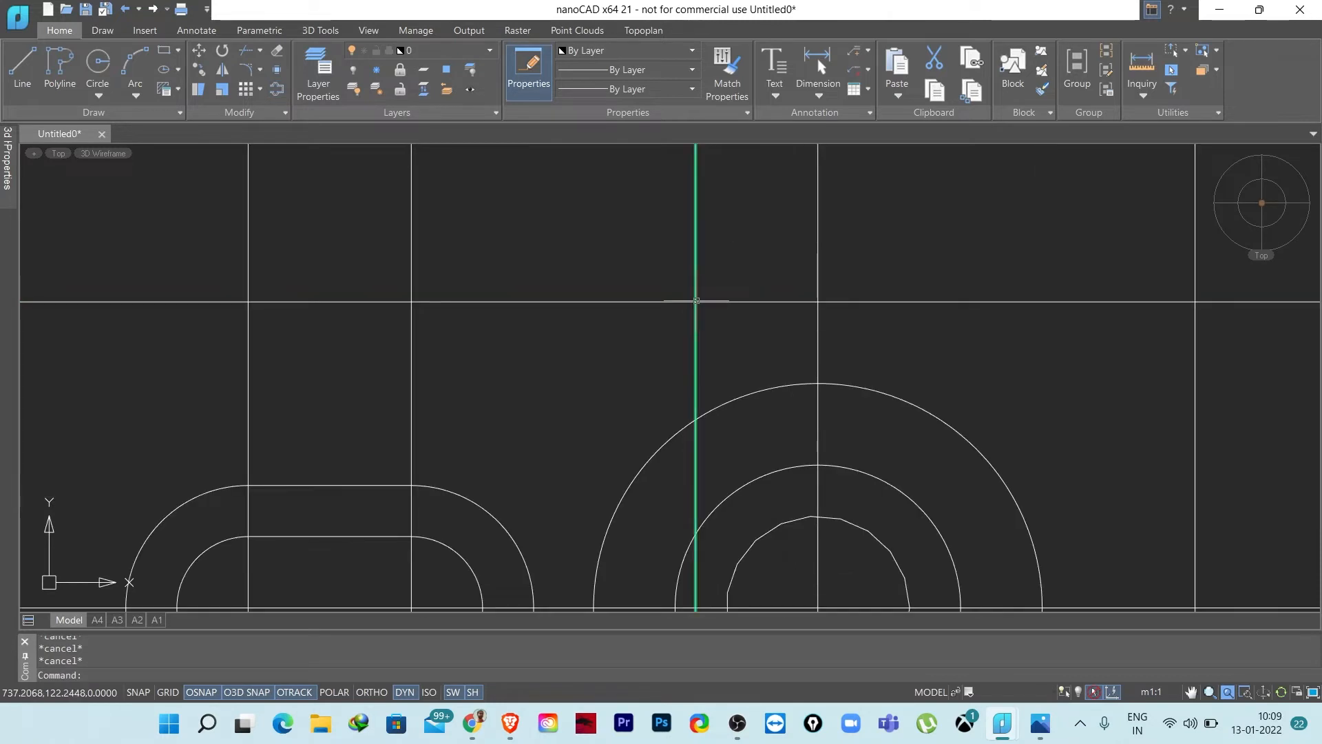
pyautogui.moveTo(647, 354); pyautogui.dragTo(582, 265, button='middle')
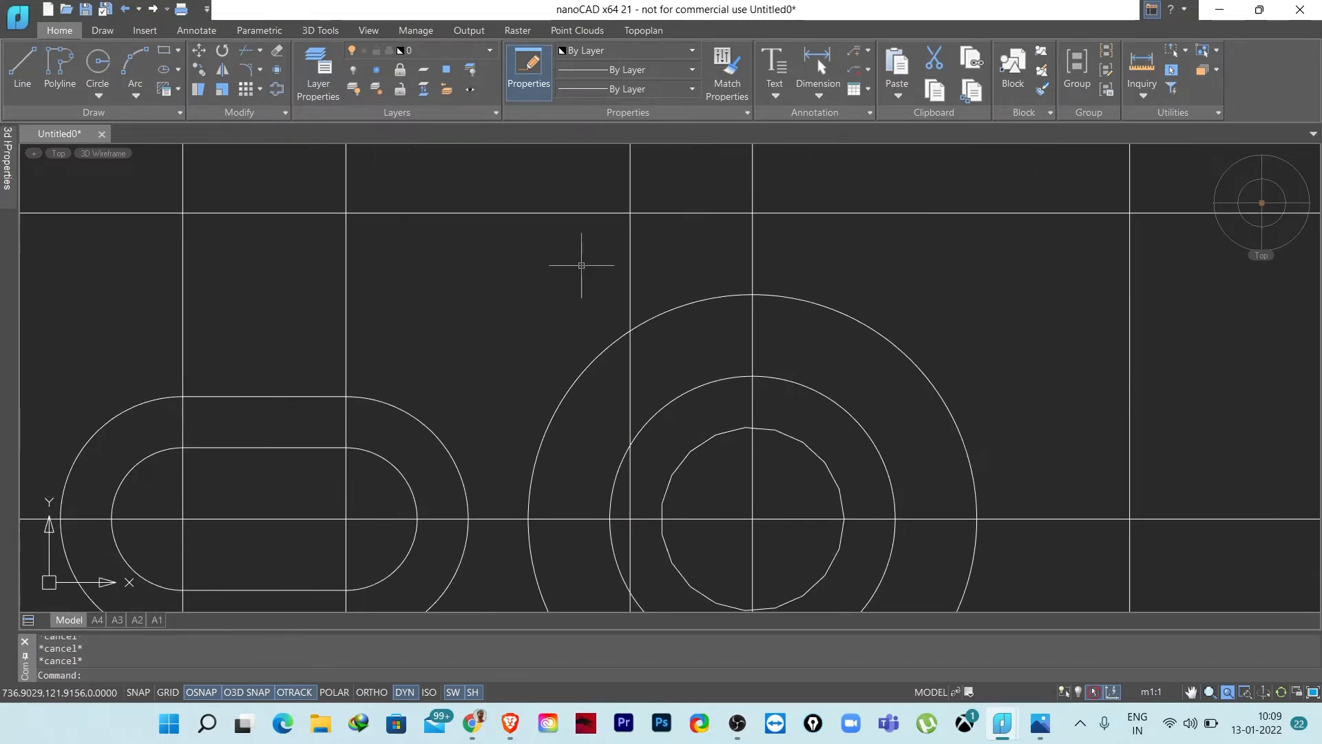
pyautogui.write('C')
pyautogui.press('Return')
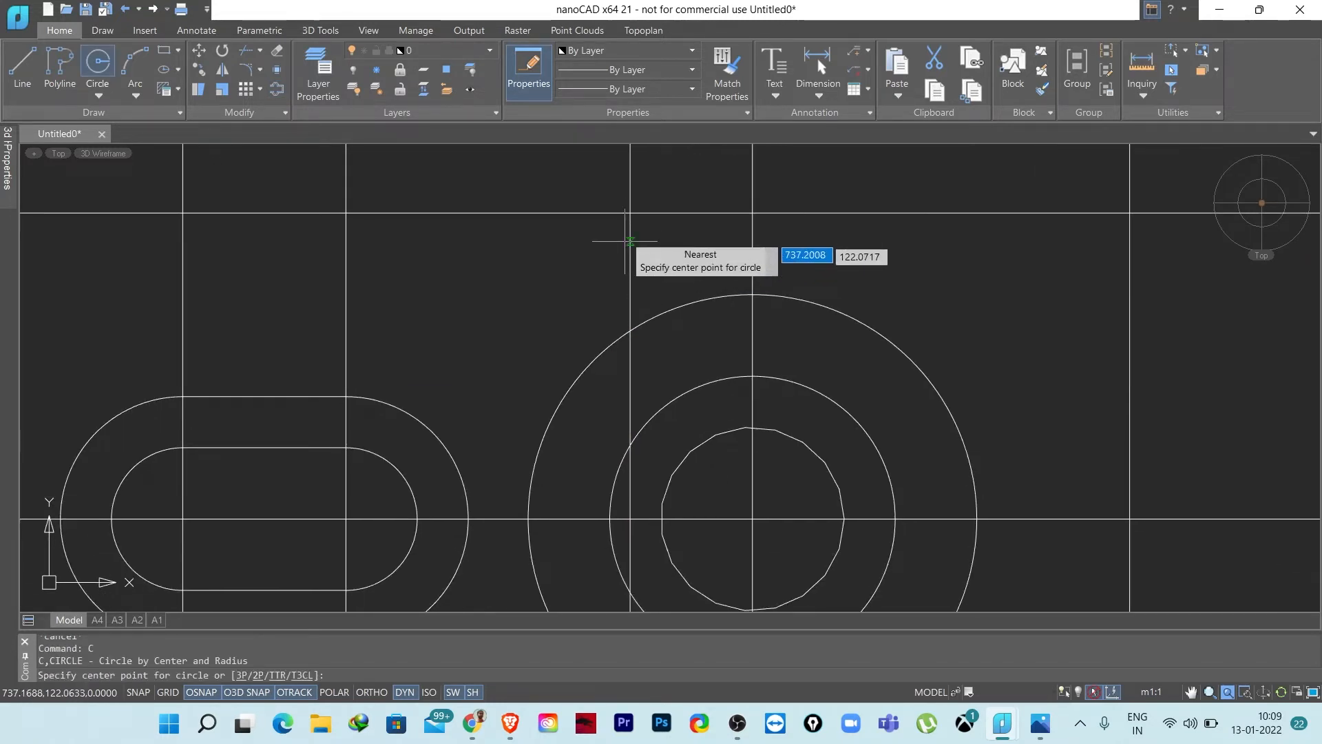
pyautogui.click(630, 213)
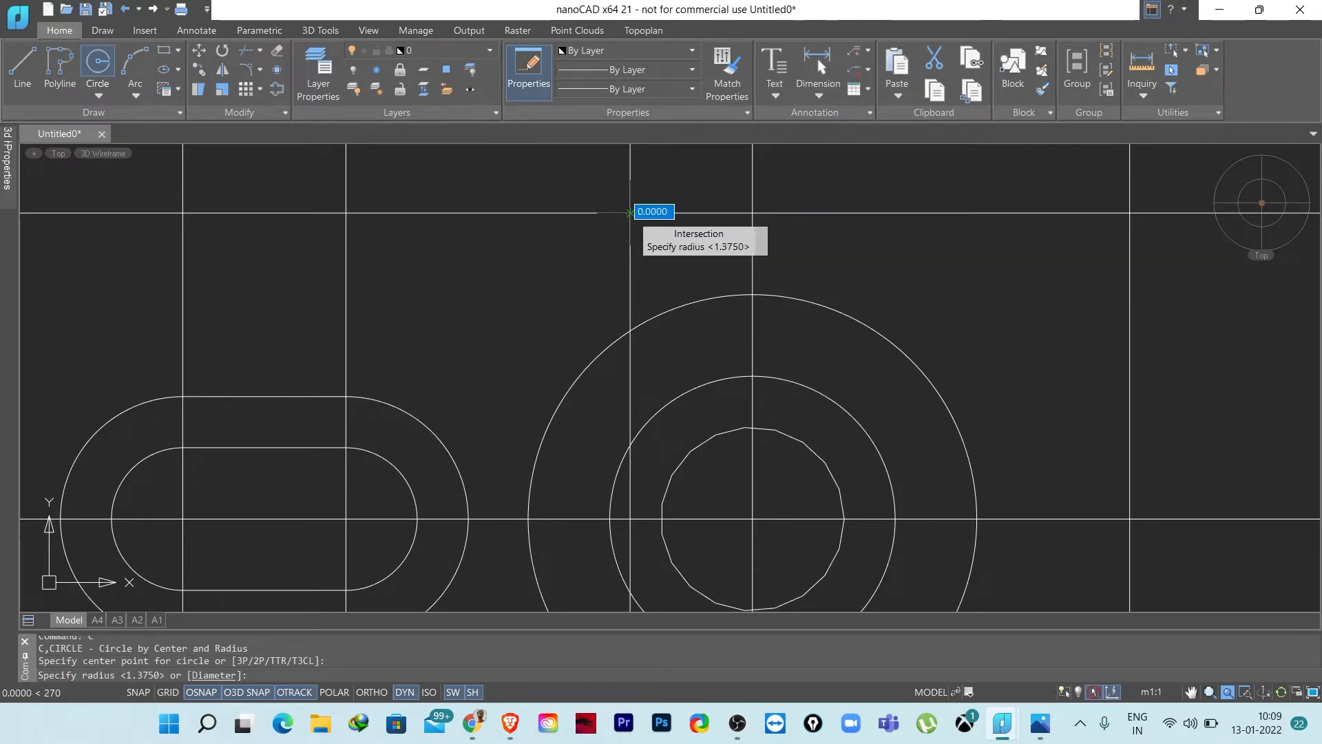
pyautogui.write('D')
pyautogui.press('Return')
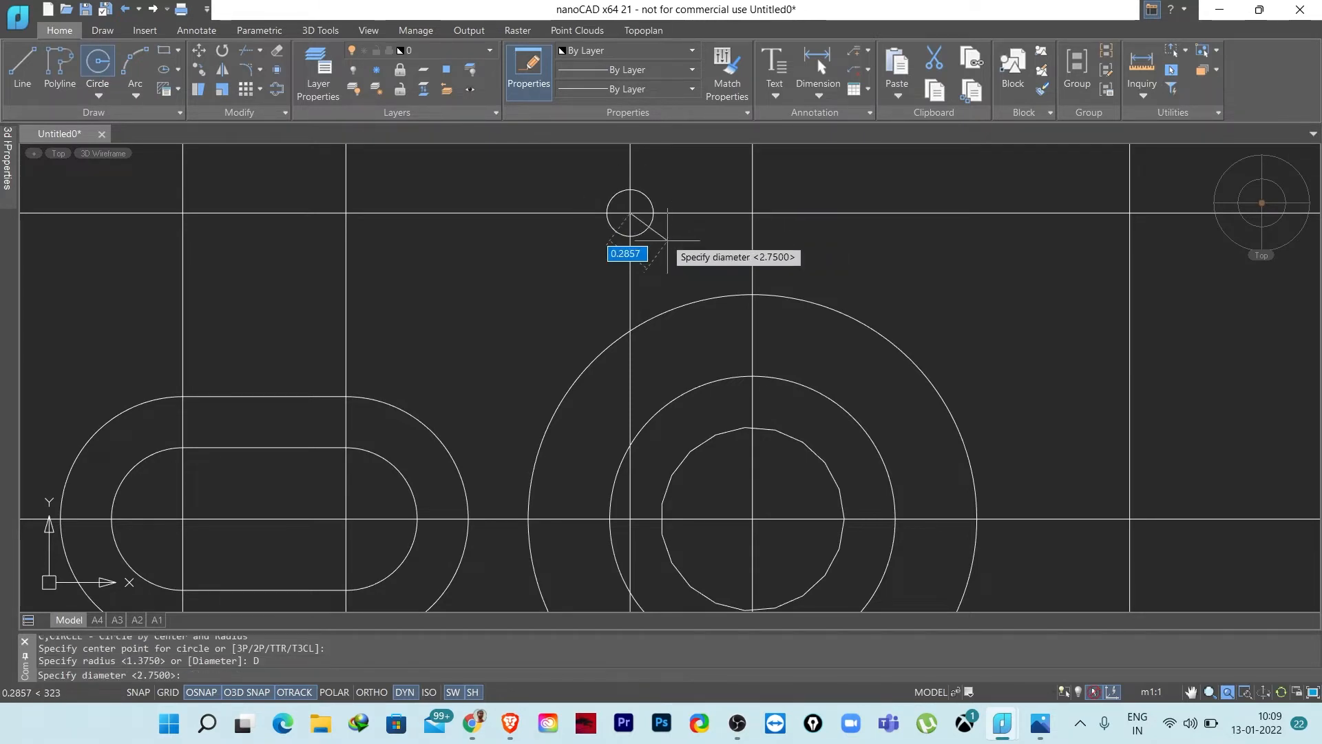
pyautogui.write('.')
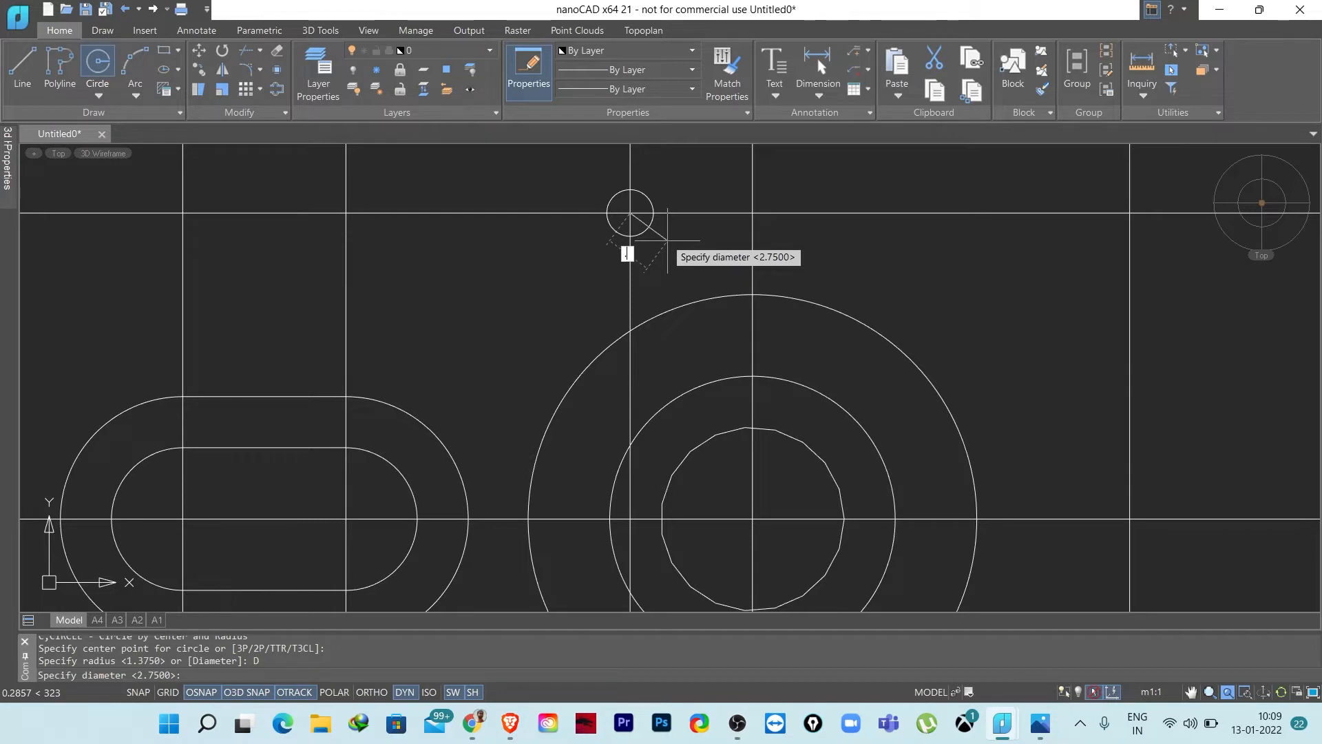
pyautogui.write('75')
pyautogui.press('Return')
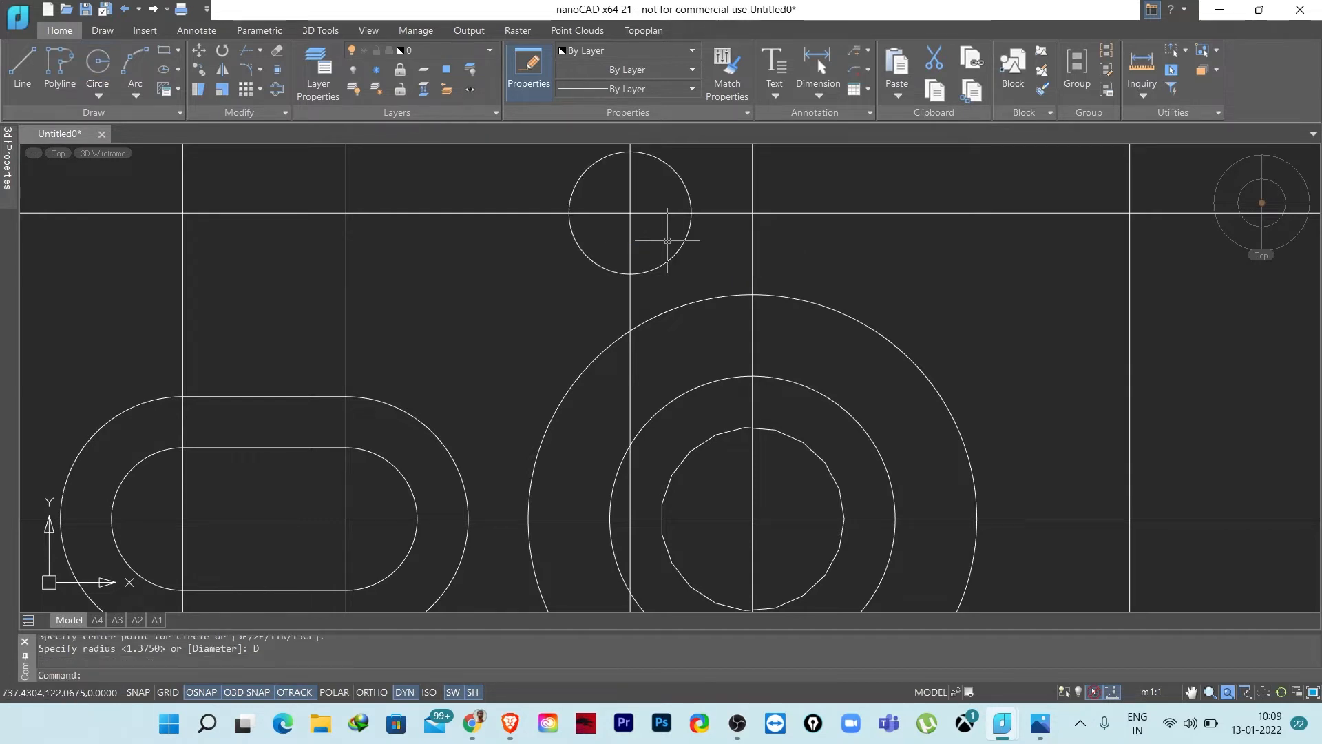
# - Check the boss's outer diameter in the reference drawing, and in nanoCAD draw a concentric 1.625 diameter circle around the upper hole
pyautogui.click(1039, 731)
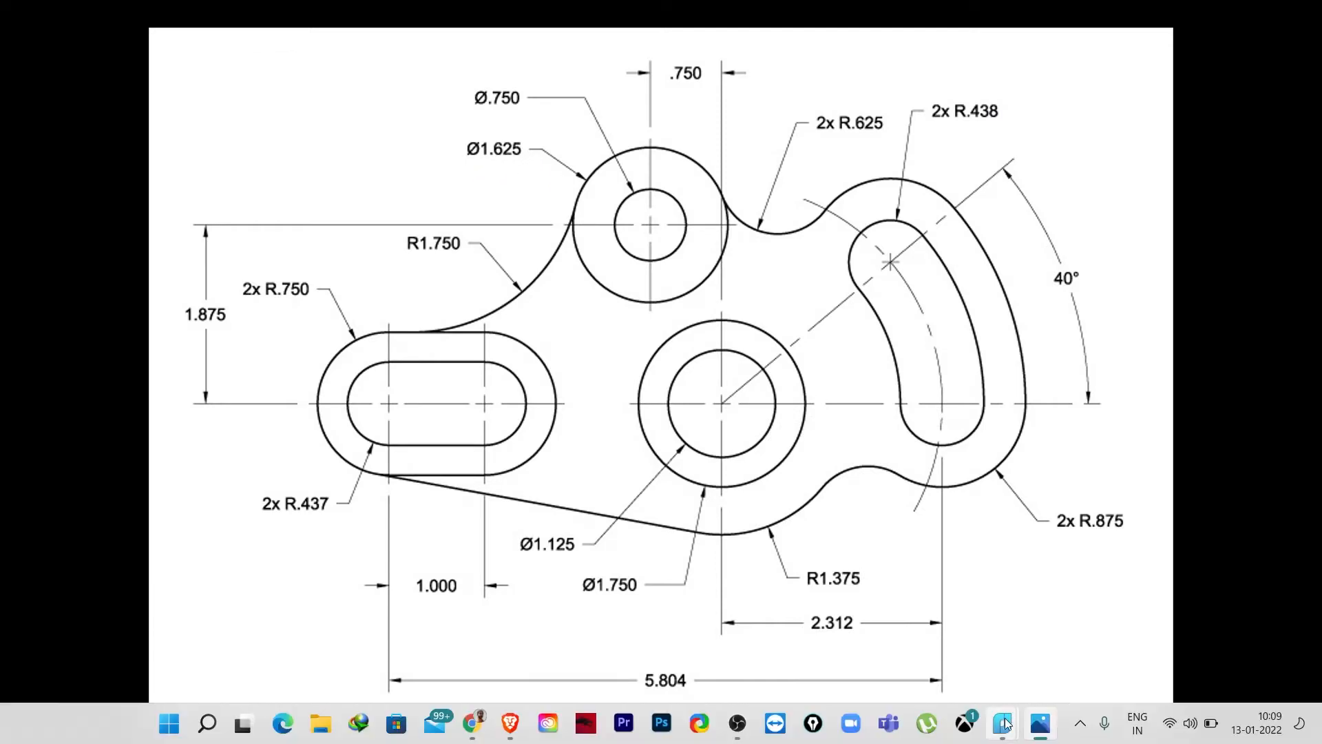
pyautogui.click(1002, 723)
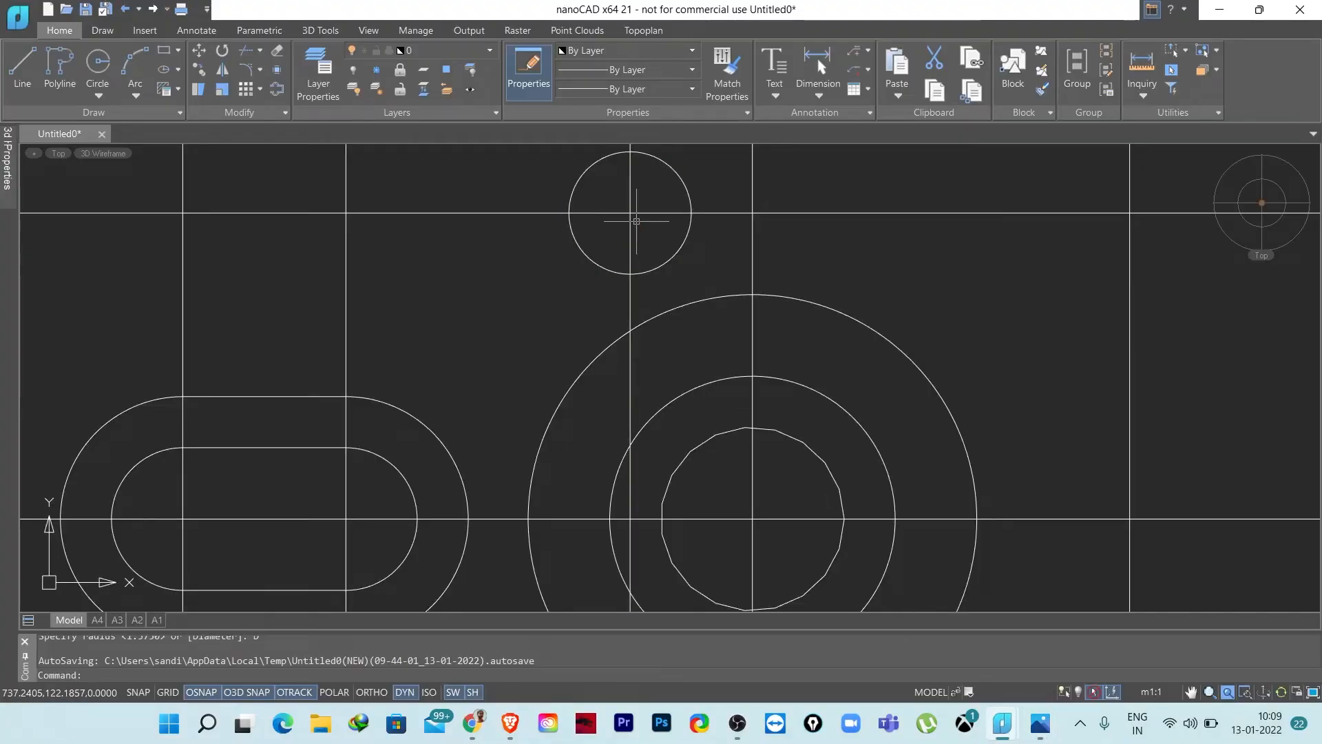
pyautogui.write('c')
pyautogui.press('Return')
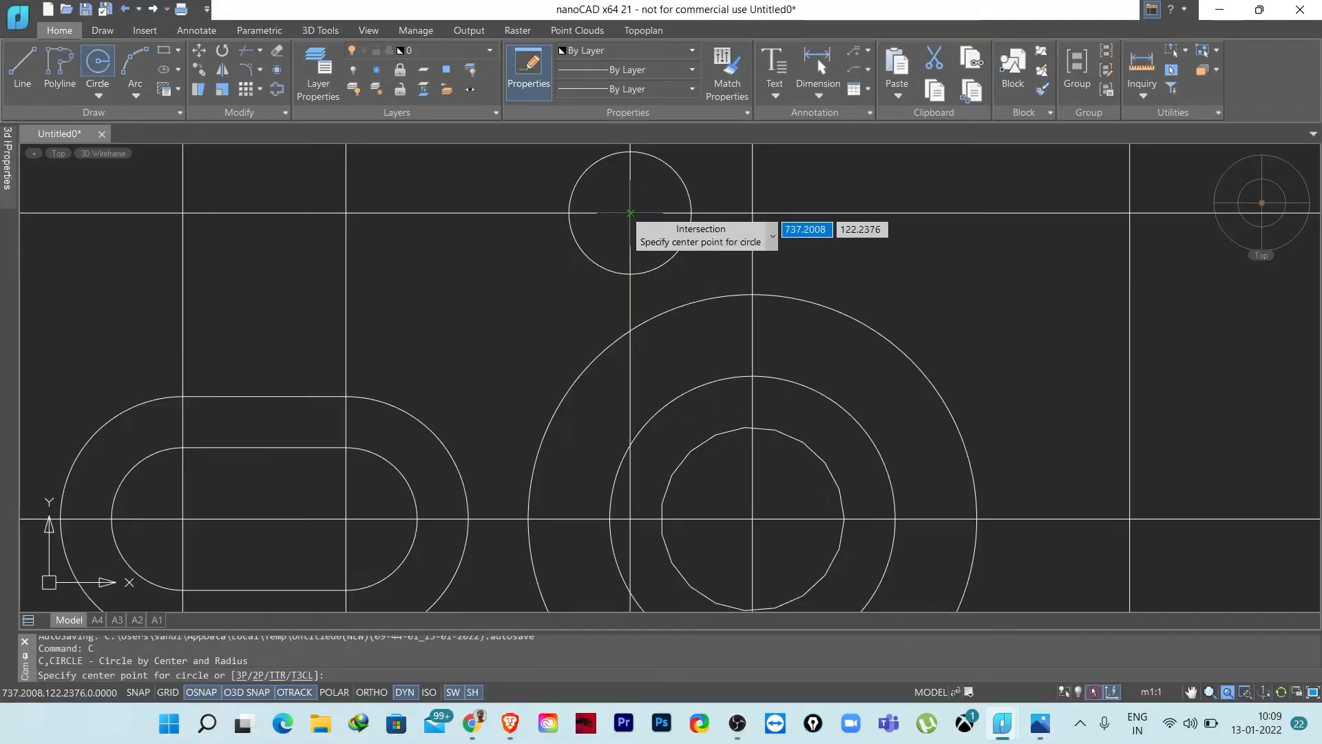
pyautogui.click(630, 213)
pyautogui.write('d')
pyautogui.press('Return')
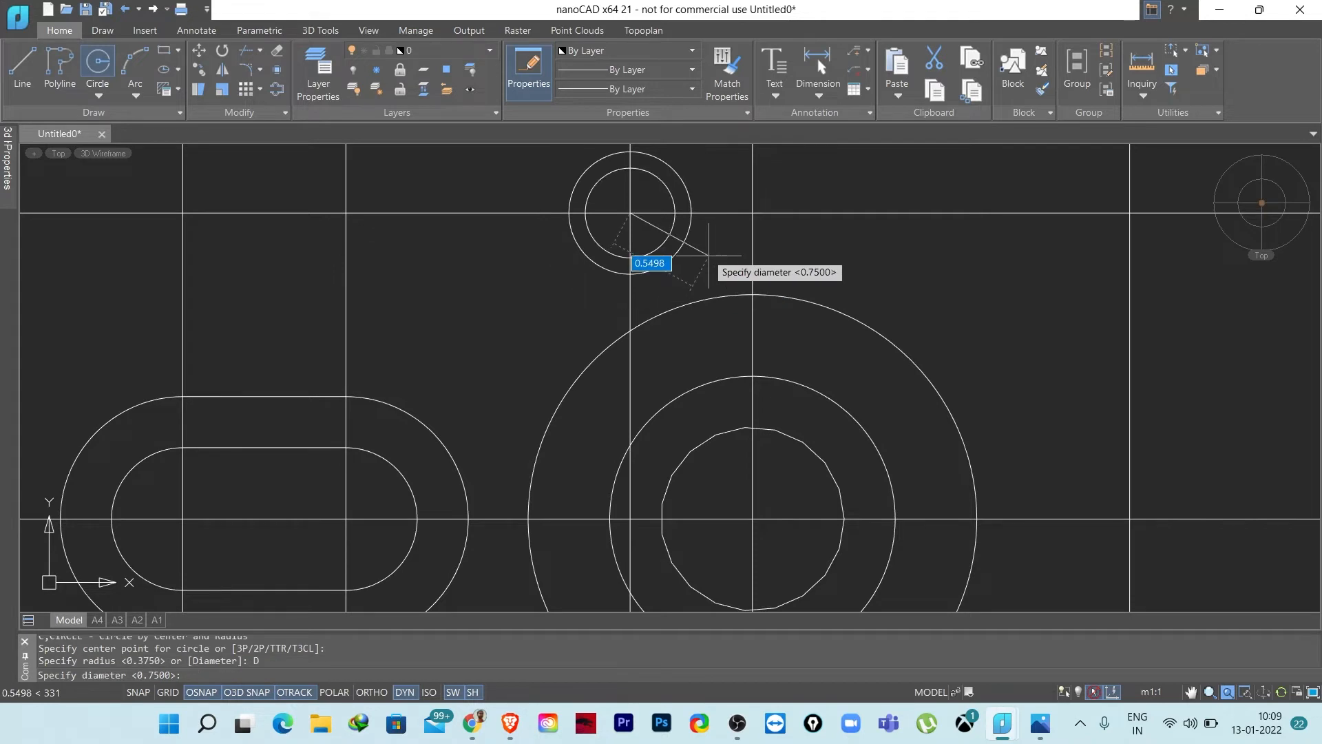
pyautogui.write('1.')
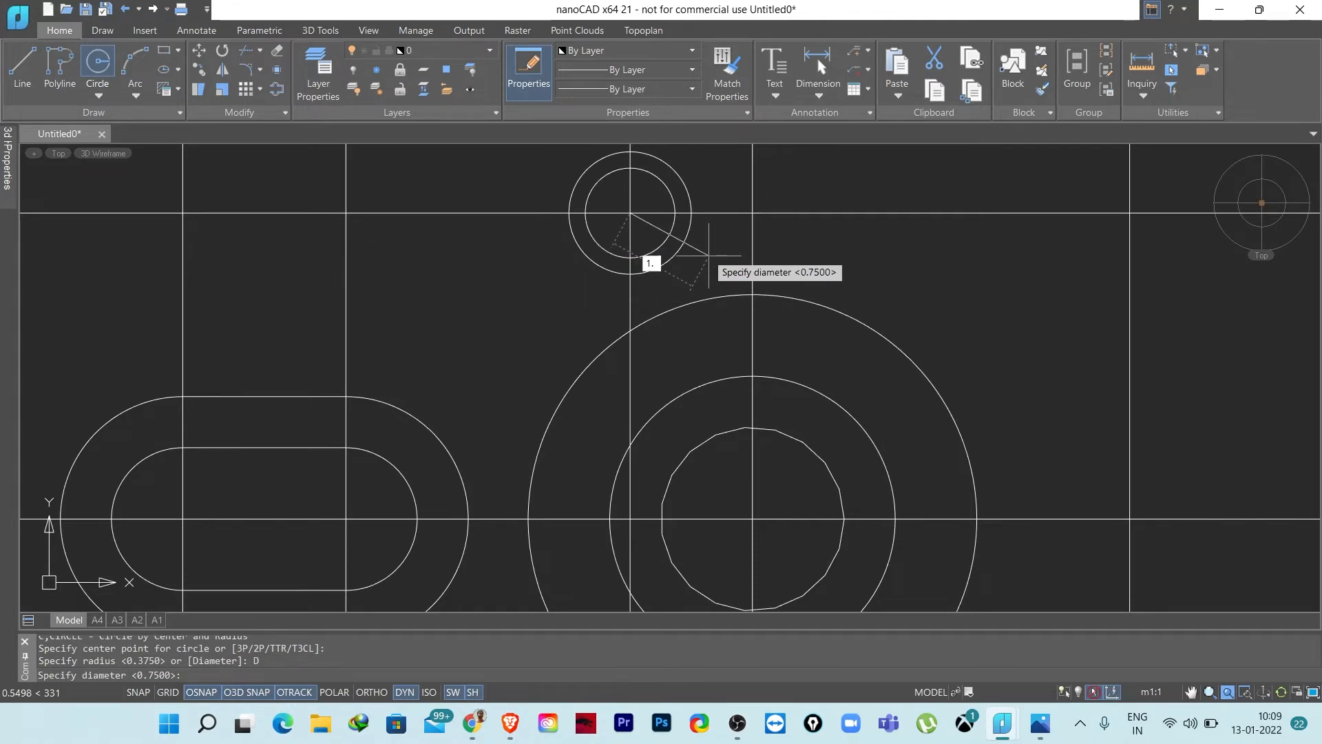
pyautogui.write('625')
pyautogui.press('Return')
# - Following the reference drawing, try a TTR circle of radius 1.75 in nanoCAD, tangent to the straight slot's outer right arc and the upper boss's outer circle
pyautogui.scroll(-2, 709, 256)
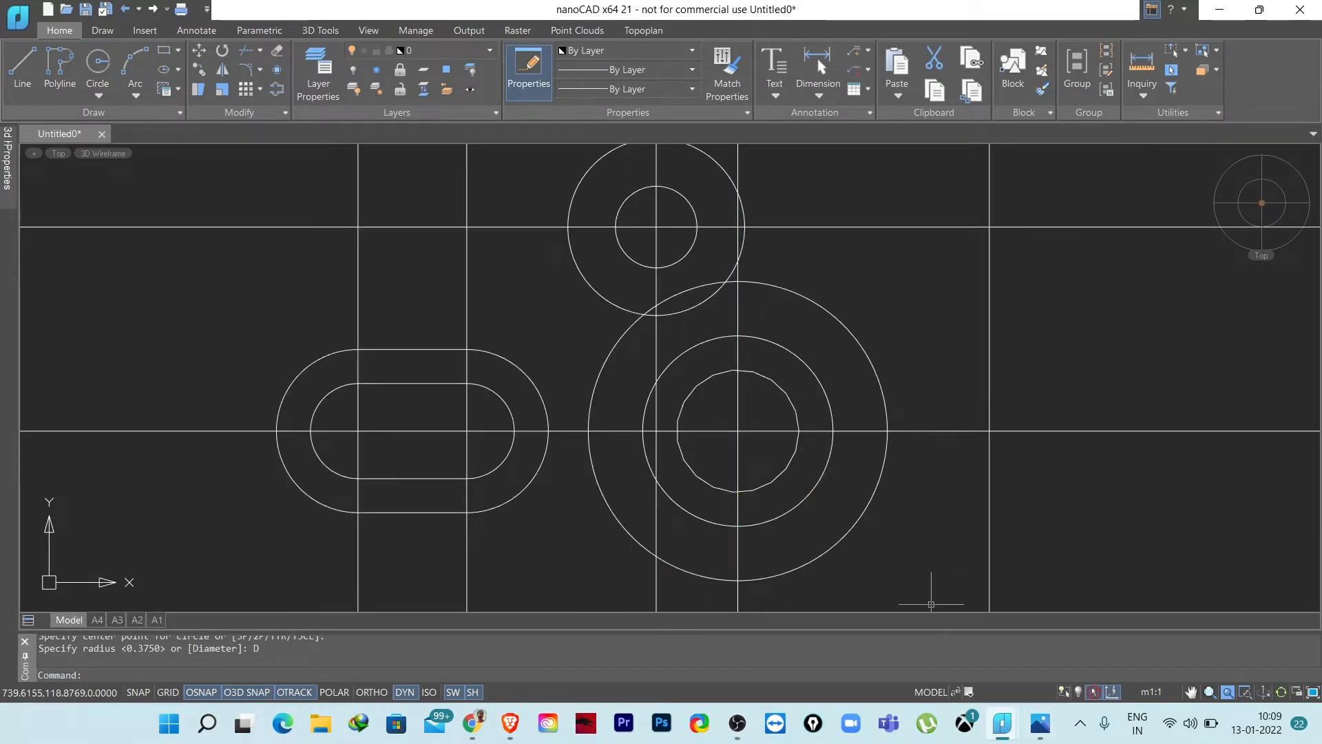
pyautogui.moveTo(548, 331)
pyautogui.mouseDown(button='middle')
pyautogui.moveTo(666, 434)
pyautogui.moveTo(625, 365)
pyautogui.mouseUp(button='middle')
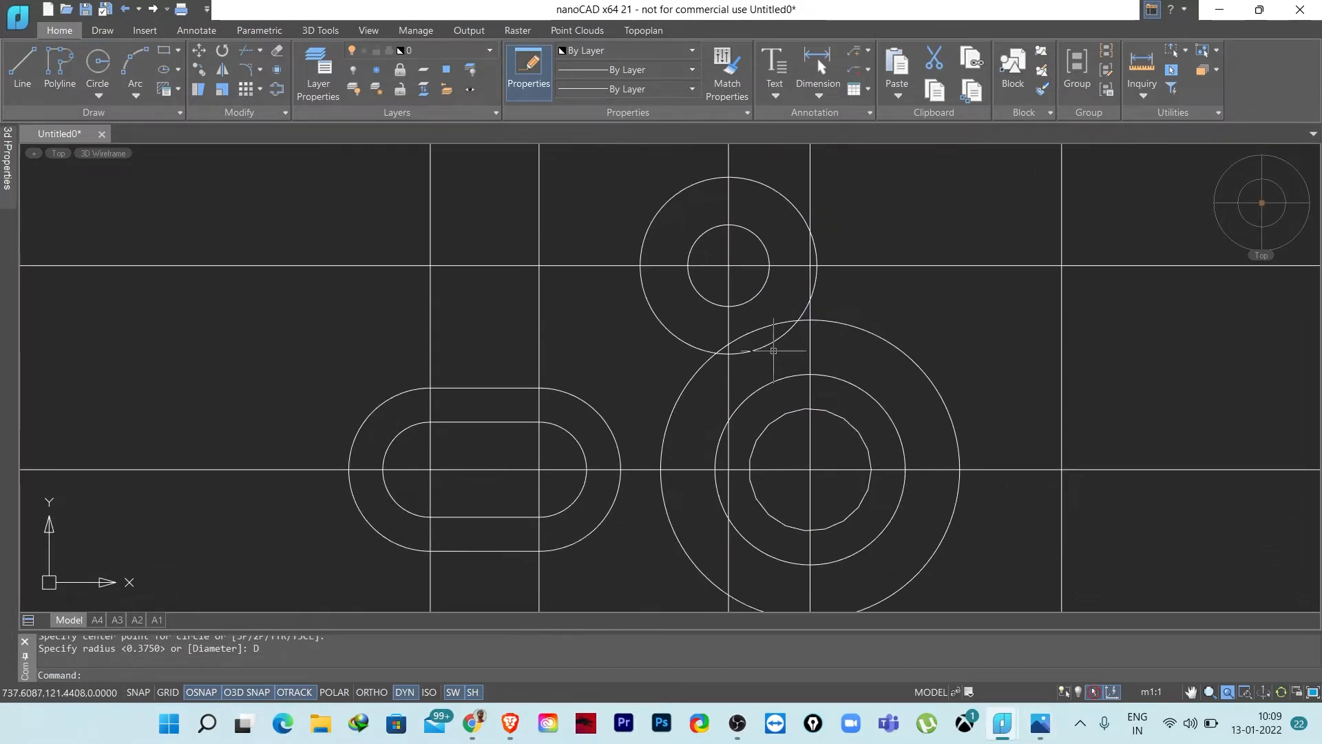
pyautogui.moveTo(818, 471); pyautogui.dragTo(800, 450, button='middle')
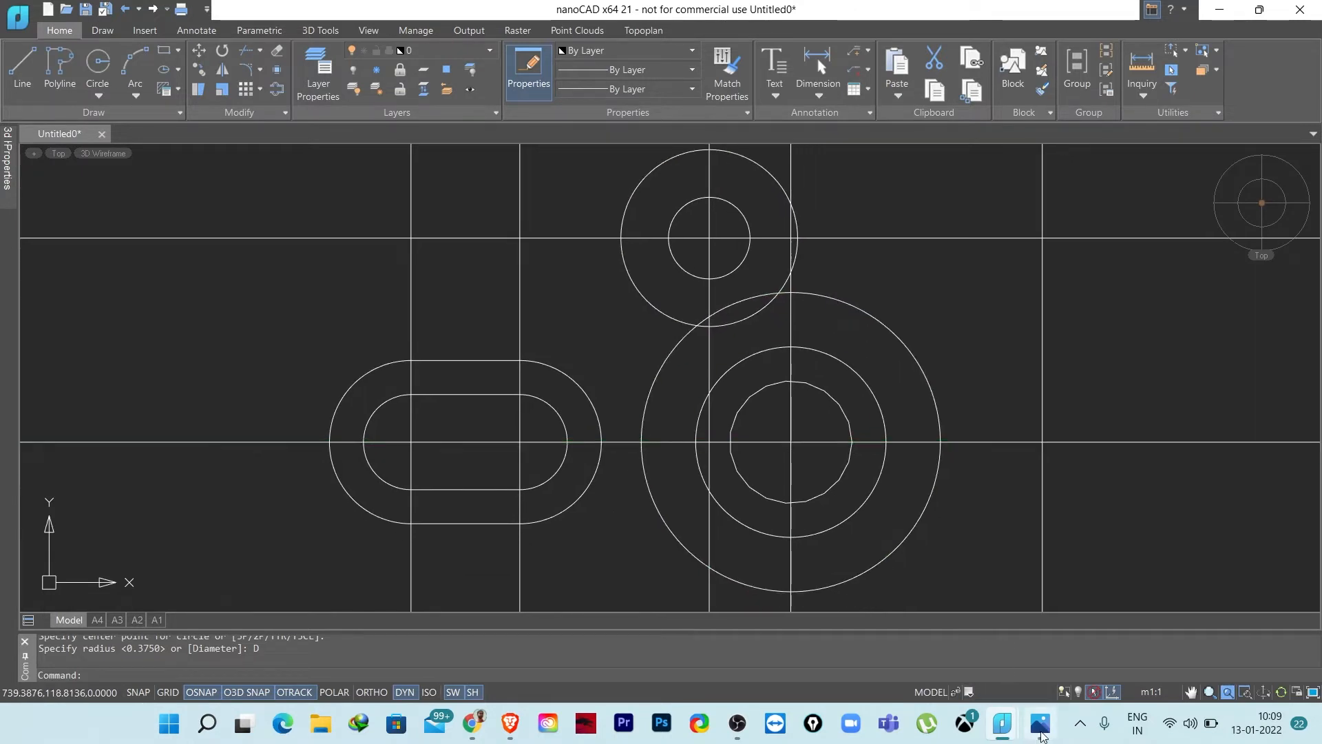
pyautogui.moveTo(1041, 736)
pyautogui.click(1031, 651)
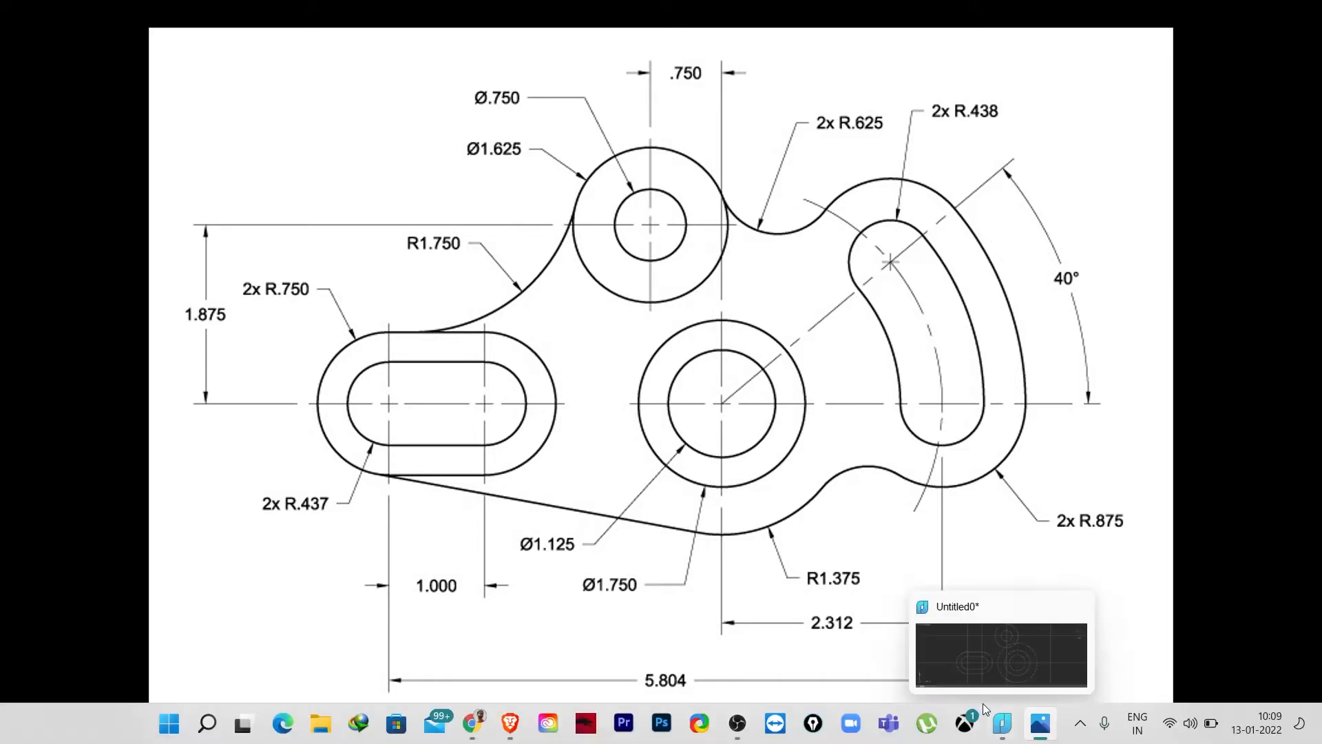
pyautogui.click(986, 709)
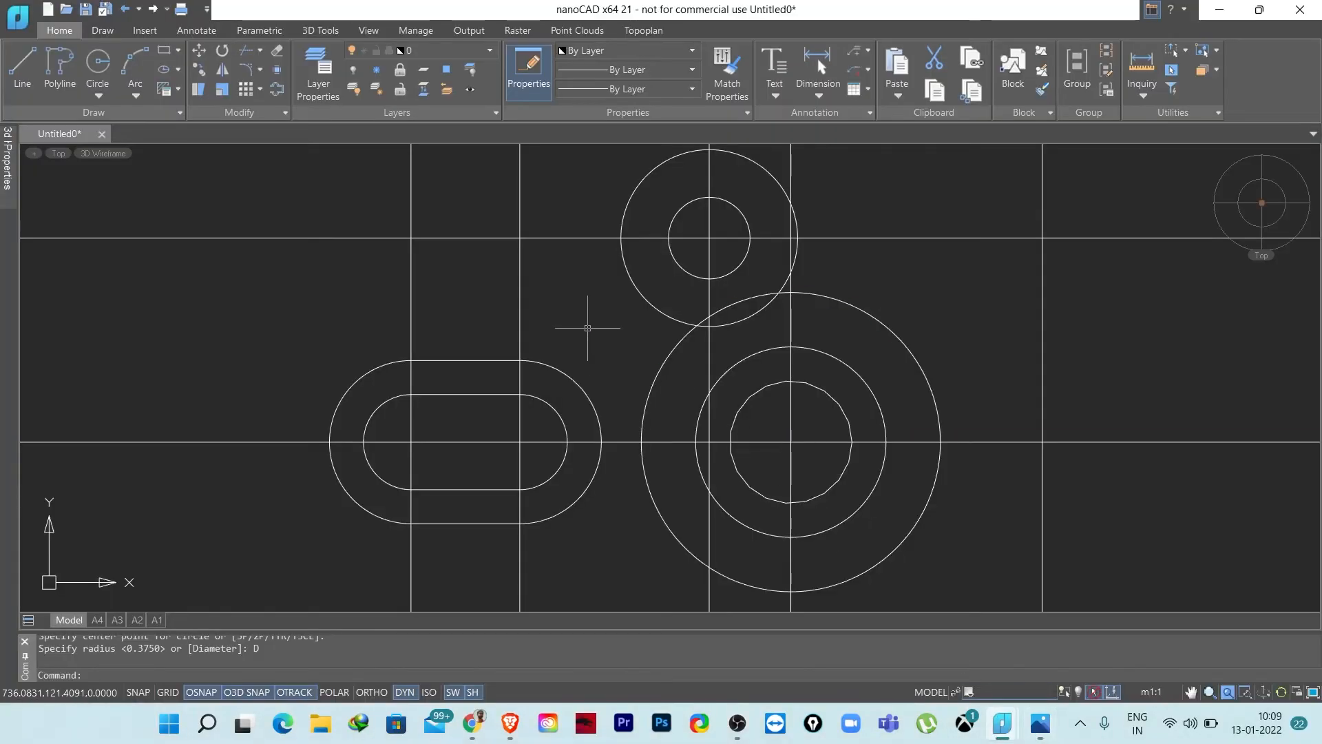
pyautogui.press('Return')
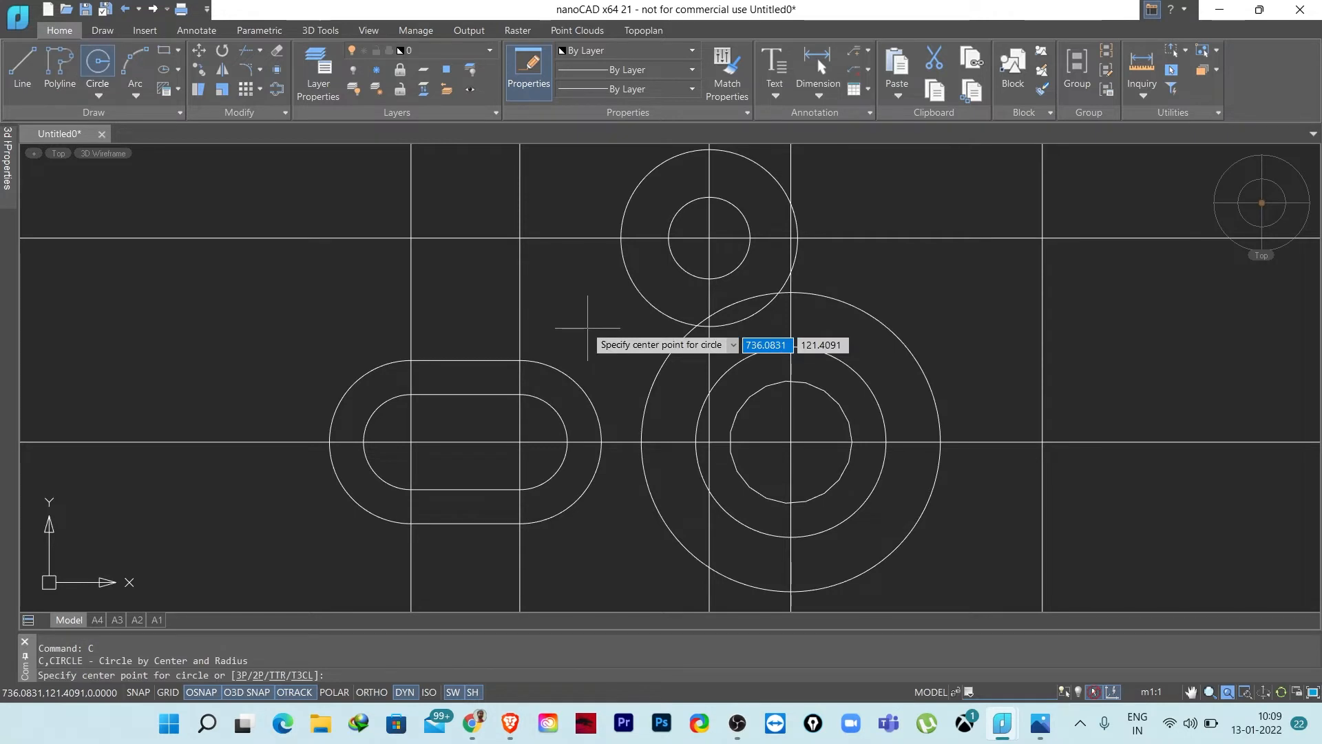
pyautogui.write('TT')
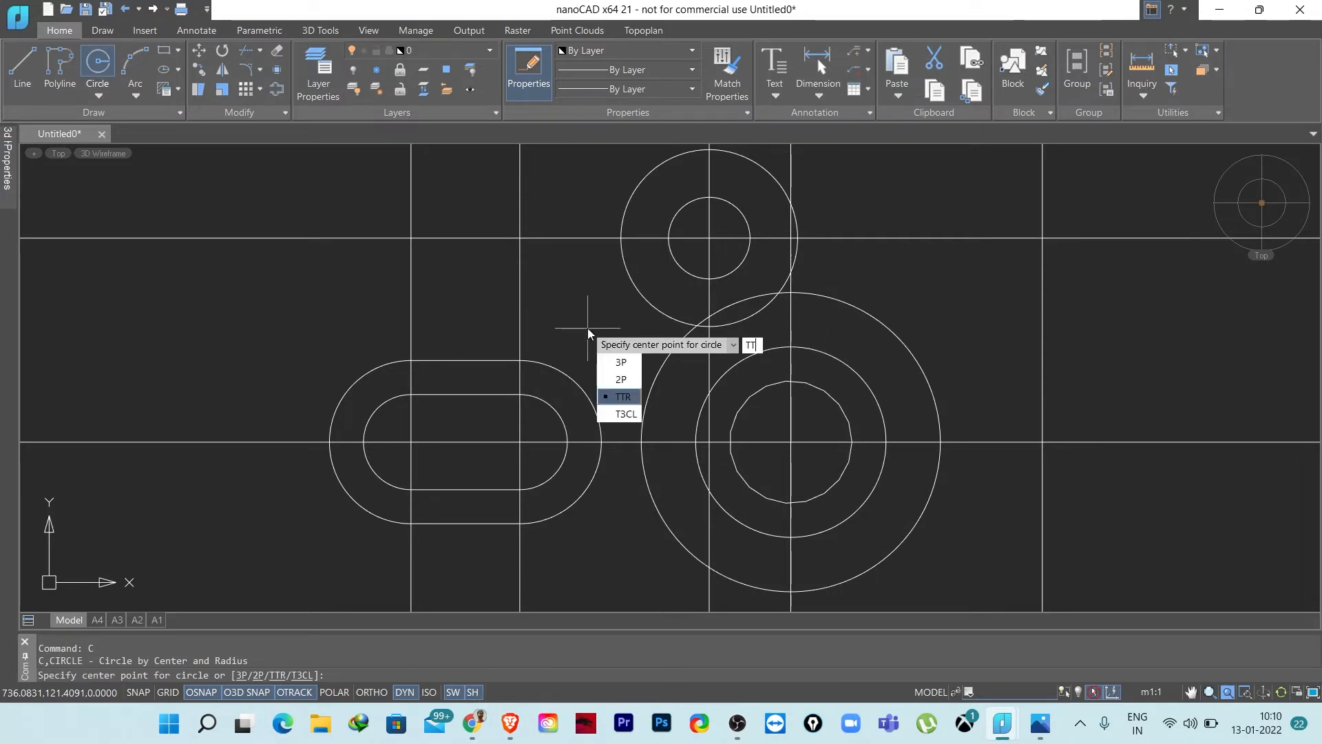
pyautogui.write('R')
pyautogui.press('Return')
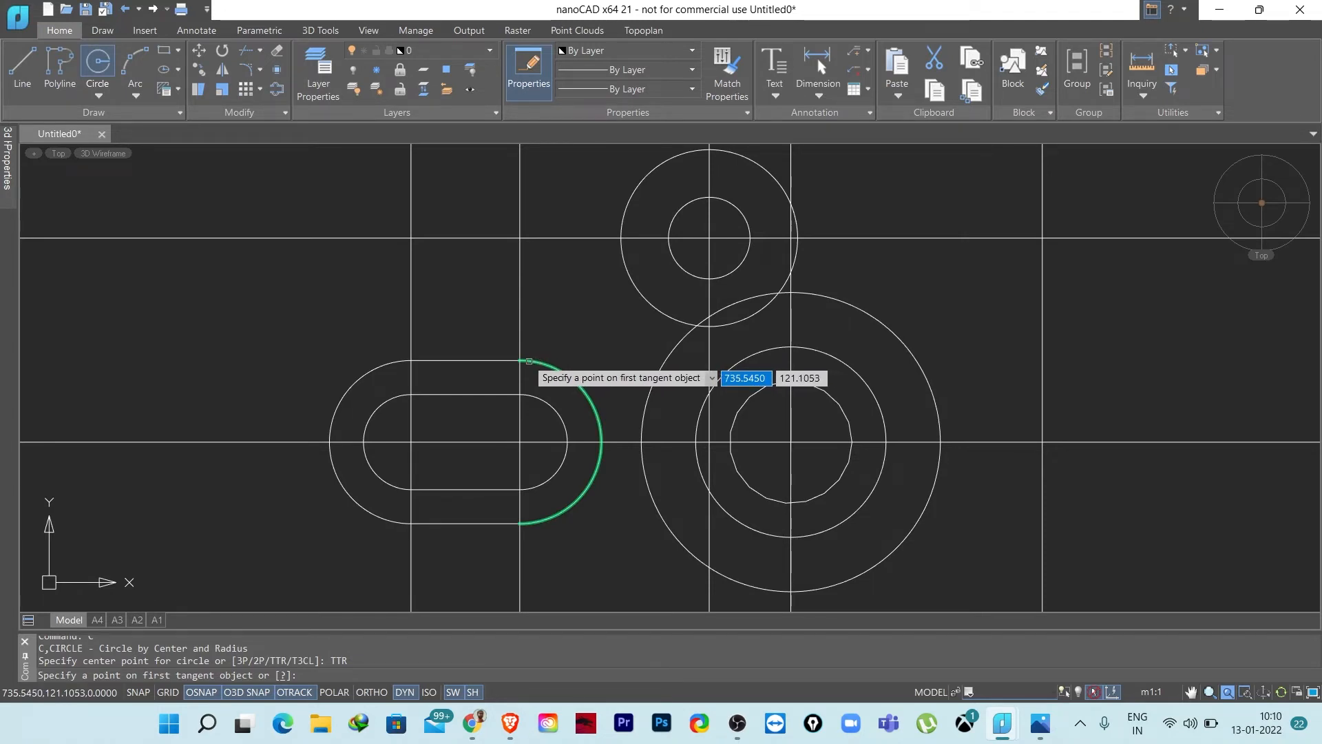
pyautogui.click(529, 361)
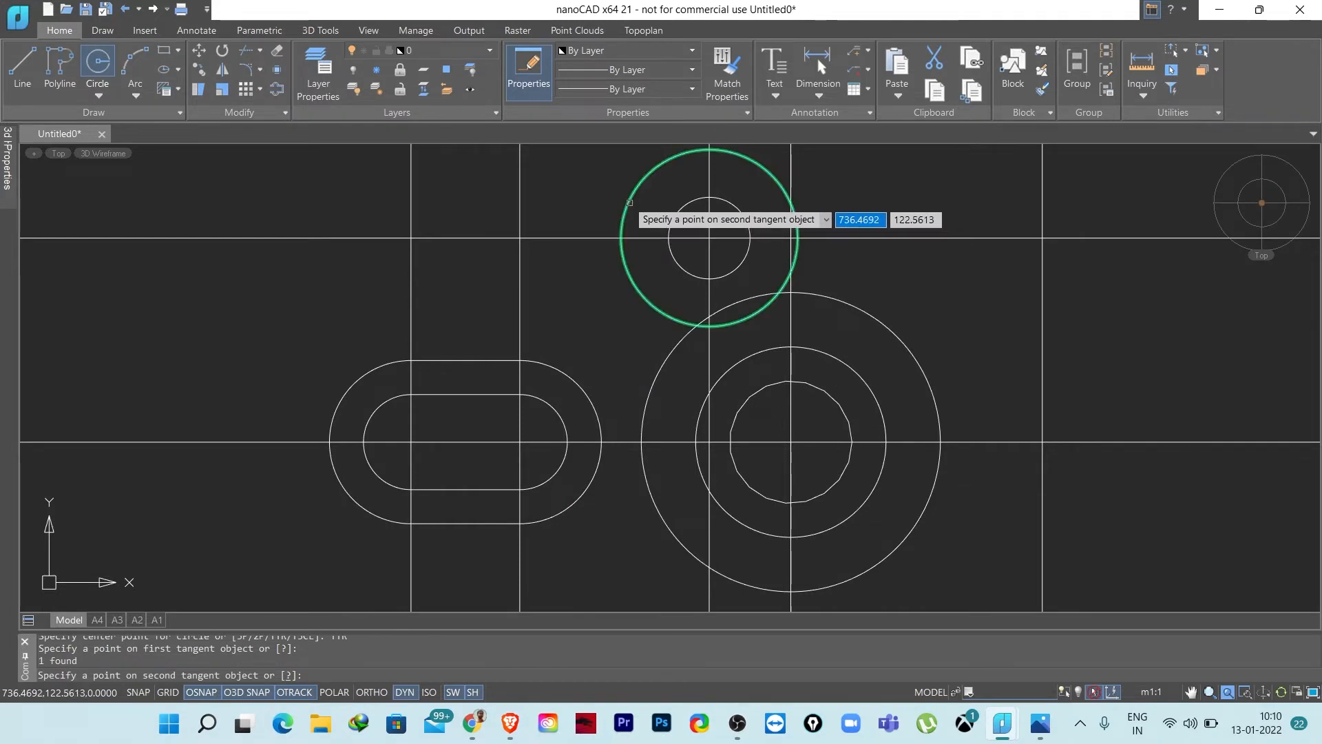
pyautogui.click(626, 206)
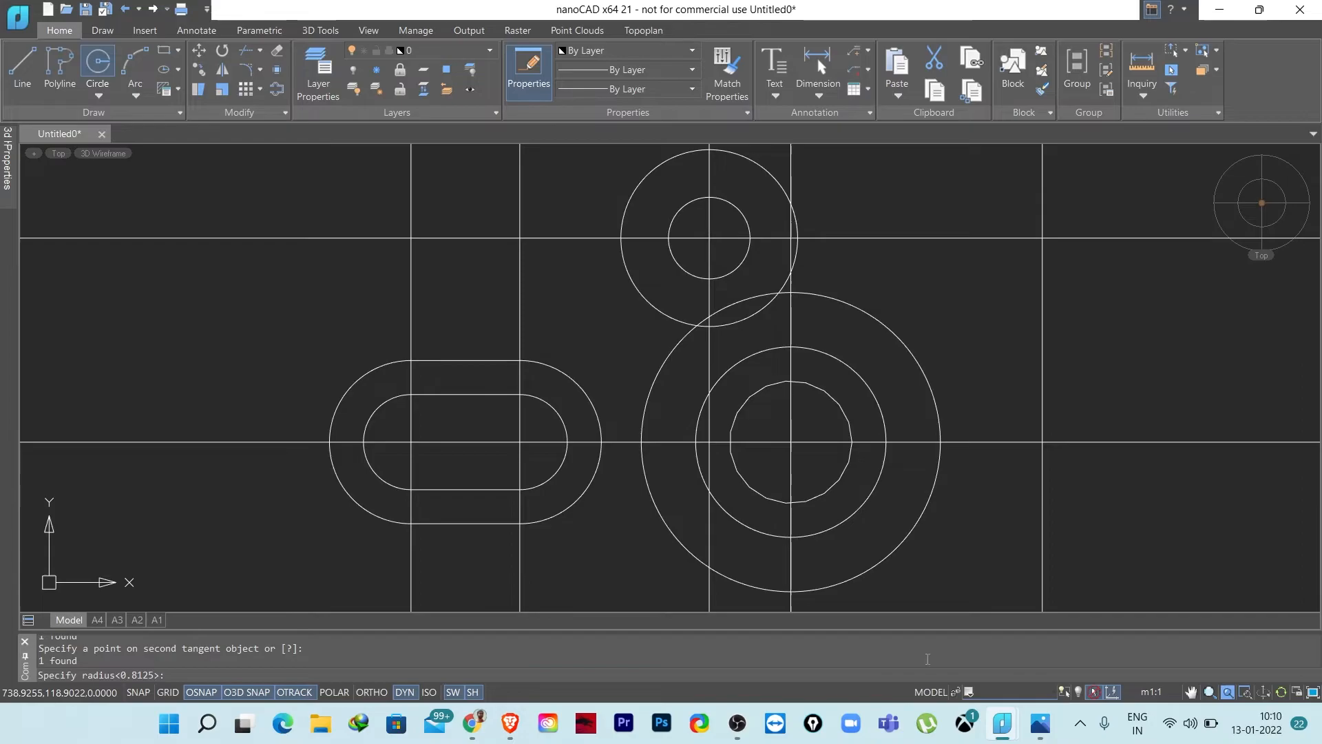
pyautogui.click(1039, 723)
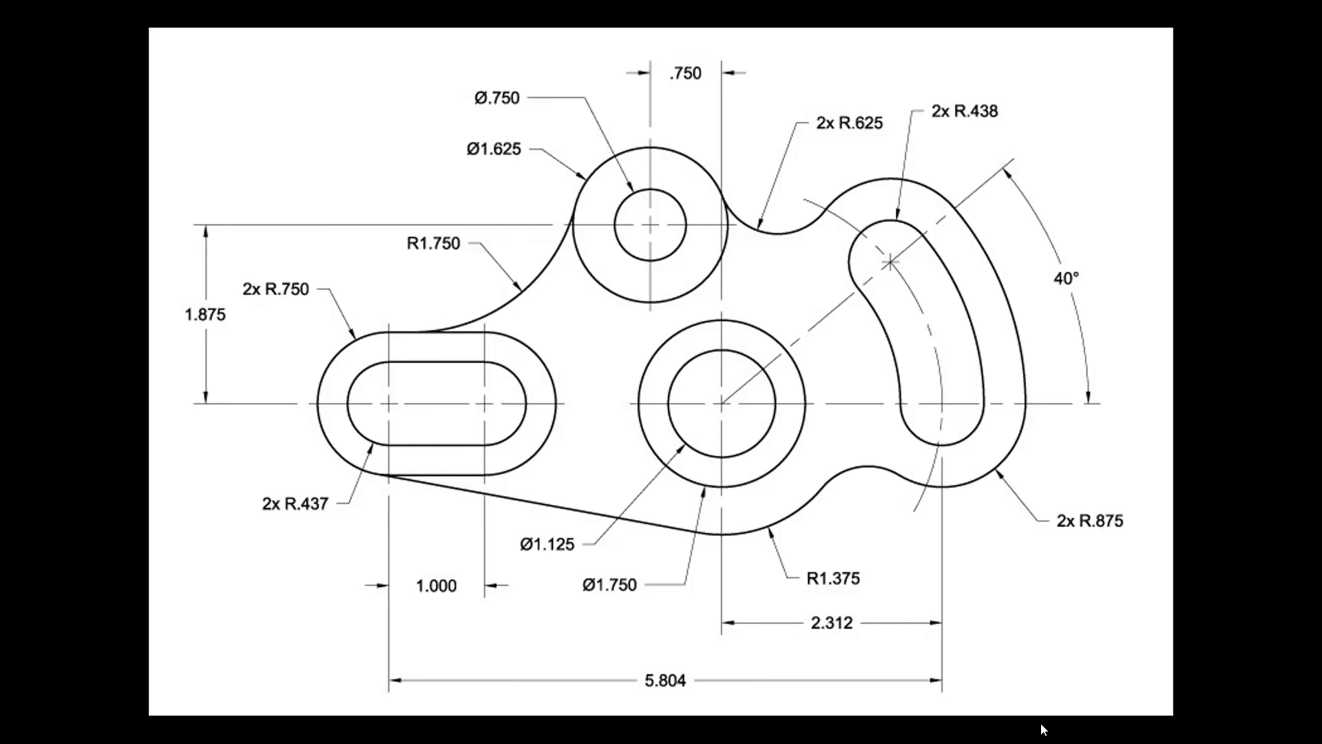
pyautogui.click(1003, 723)
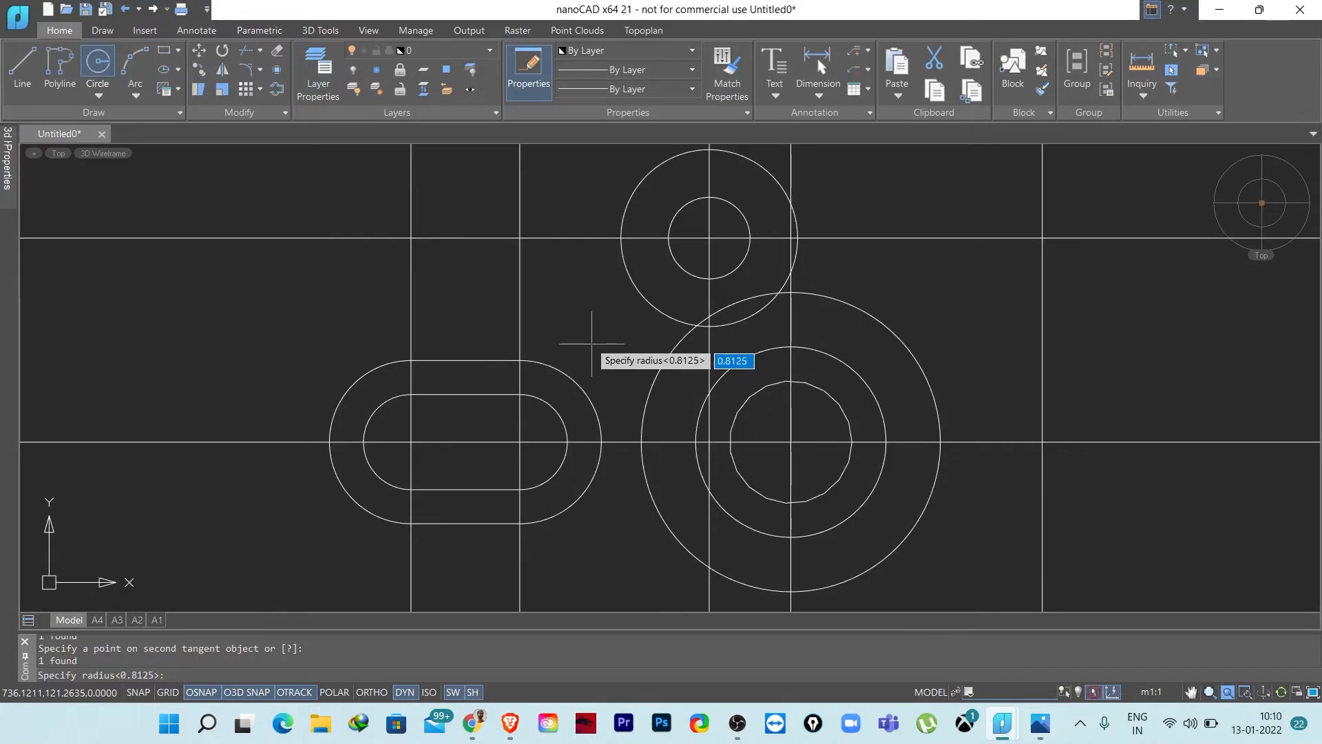
pyautogui.write('1.75')
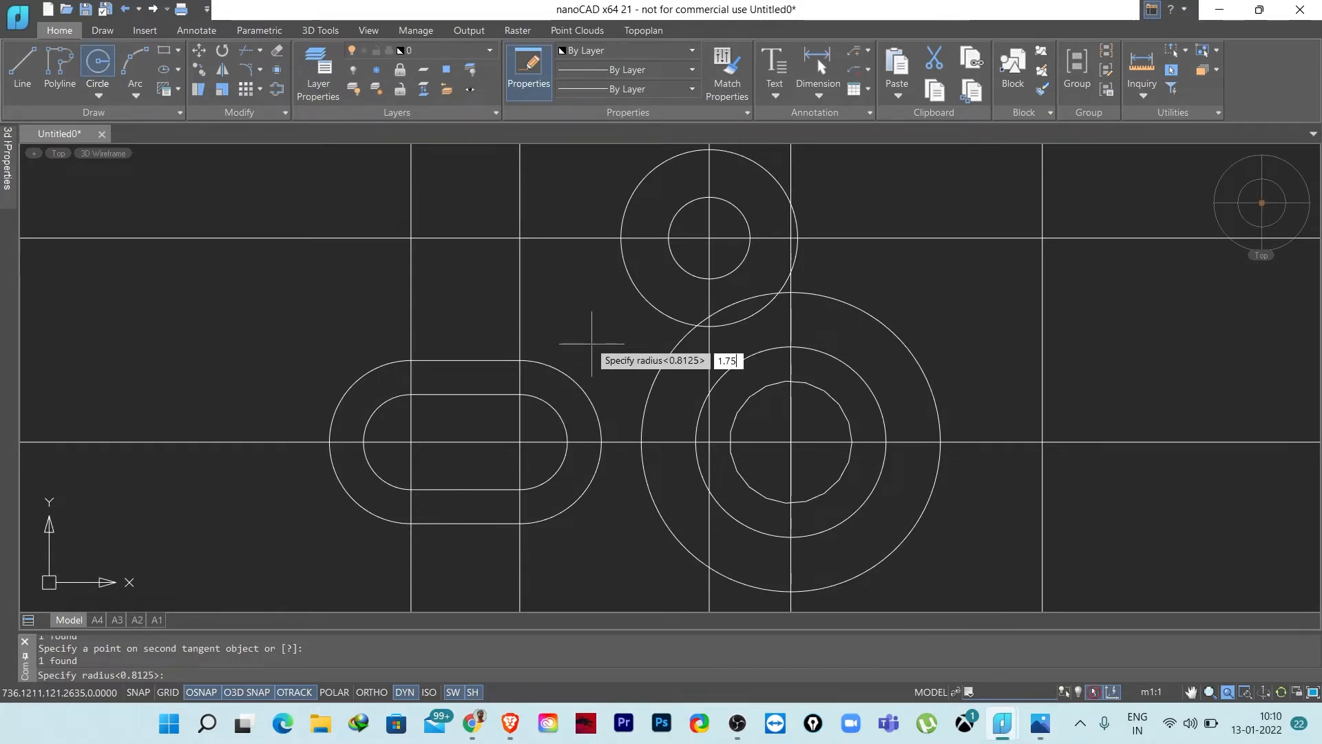
pyautogui.press('Return')
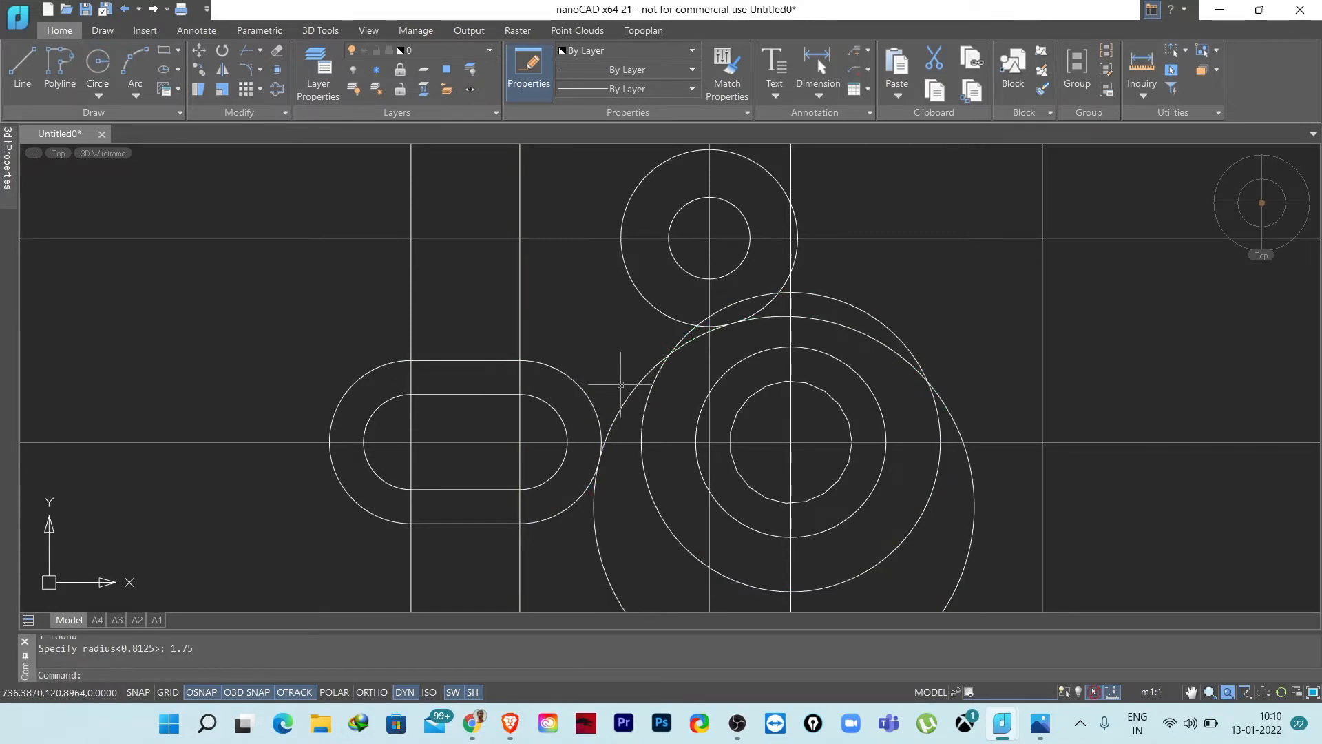
# - Erase the 1.75 radius circle tangent to the straight slot and the upper boss
pyautogui.click(621, 407)
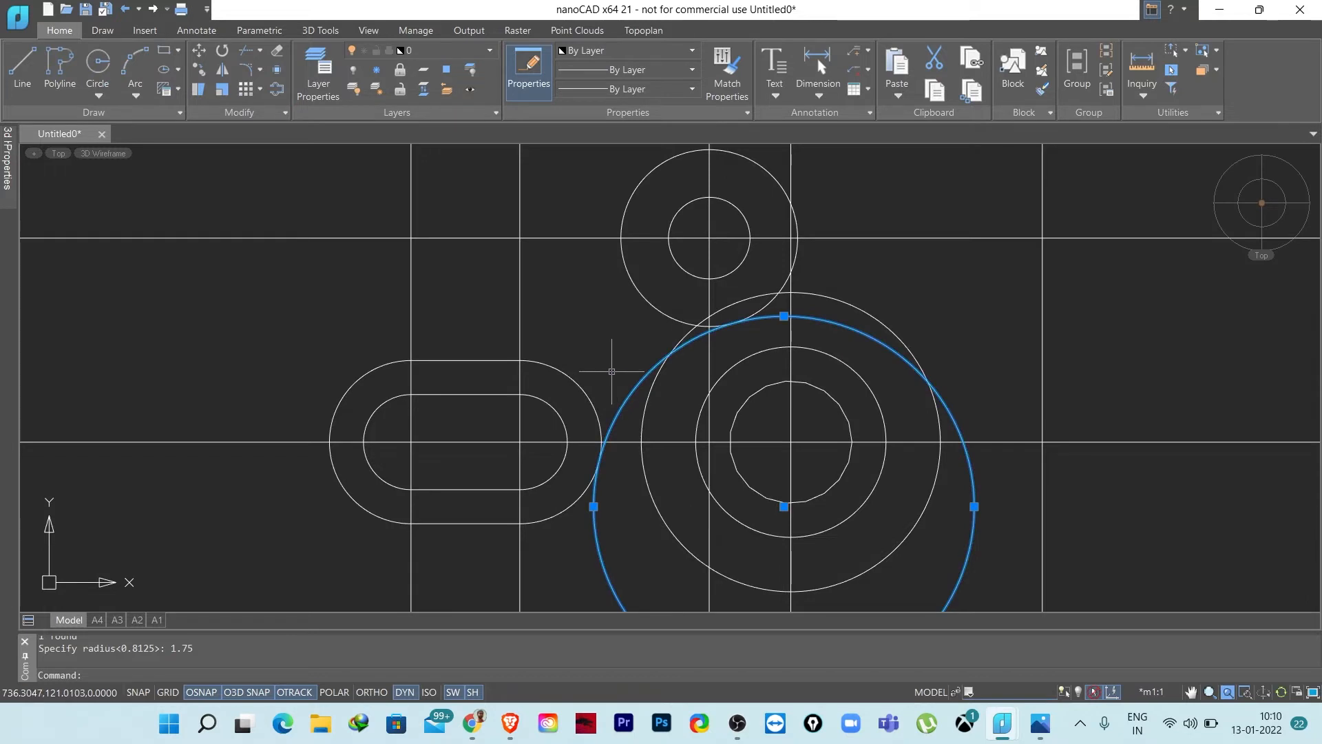
pyautogui.write('e')
pyautogui.press('Return')
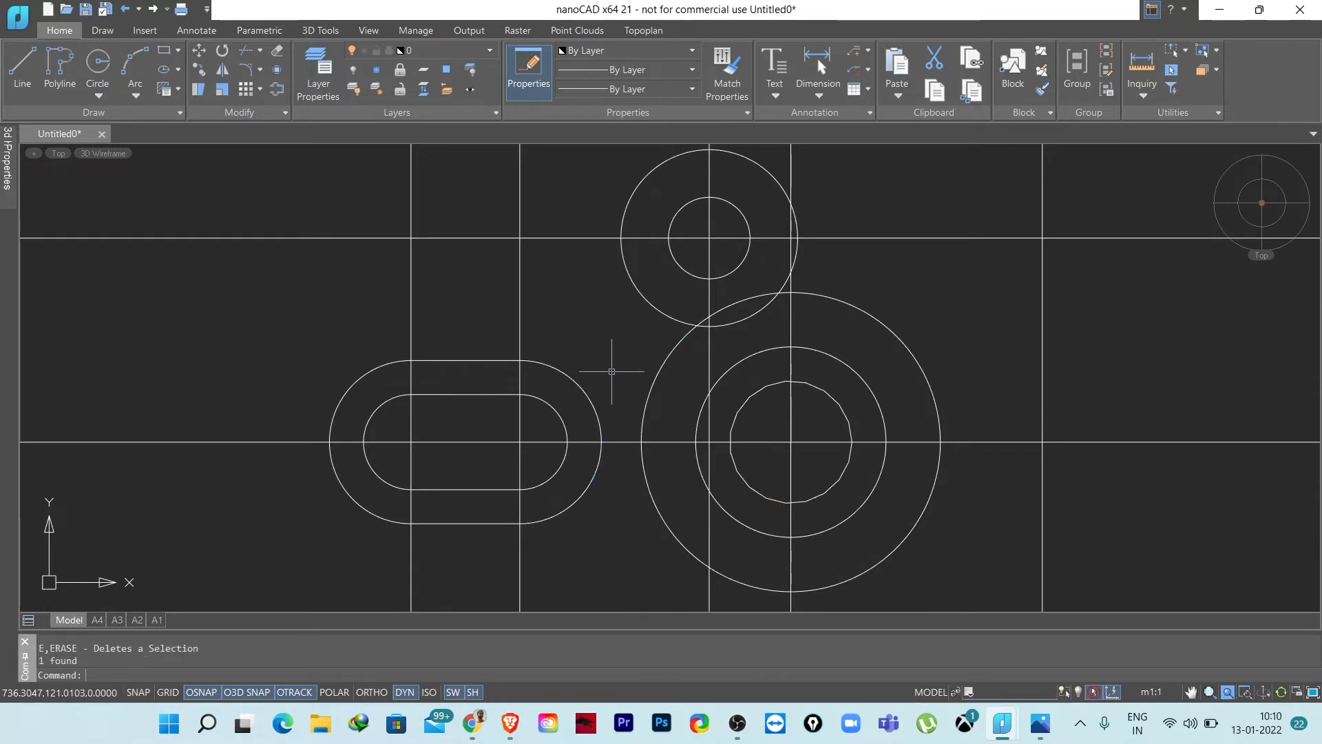
# - Draw a TTR circle of radius 1.75 tangent to the straight slot's upper outer line and the upper boss's outer circle
pyautogui.write('c')
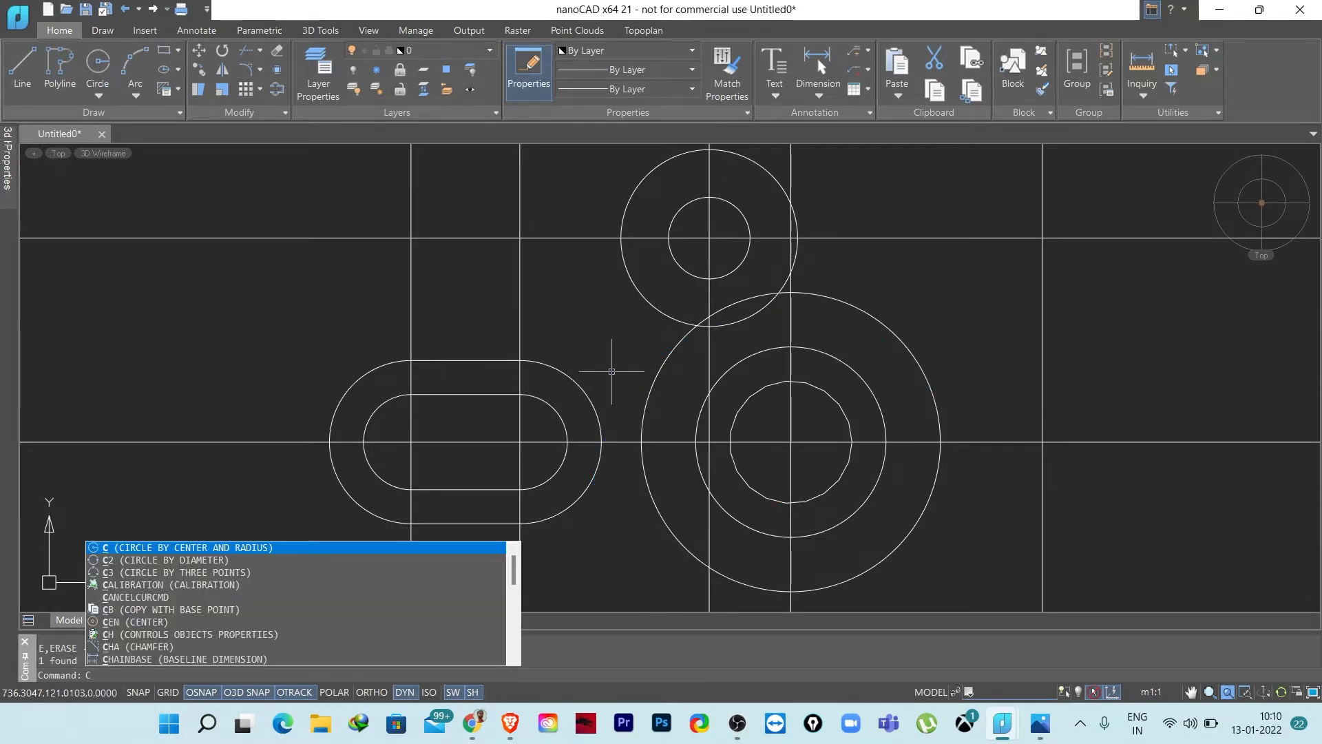
pyautogui.press('Return')
pyautogui.press('Down')
pyautogui.press('Down')
pyautogui.press('Down')
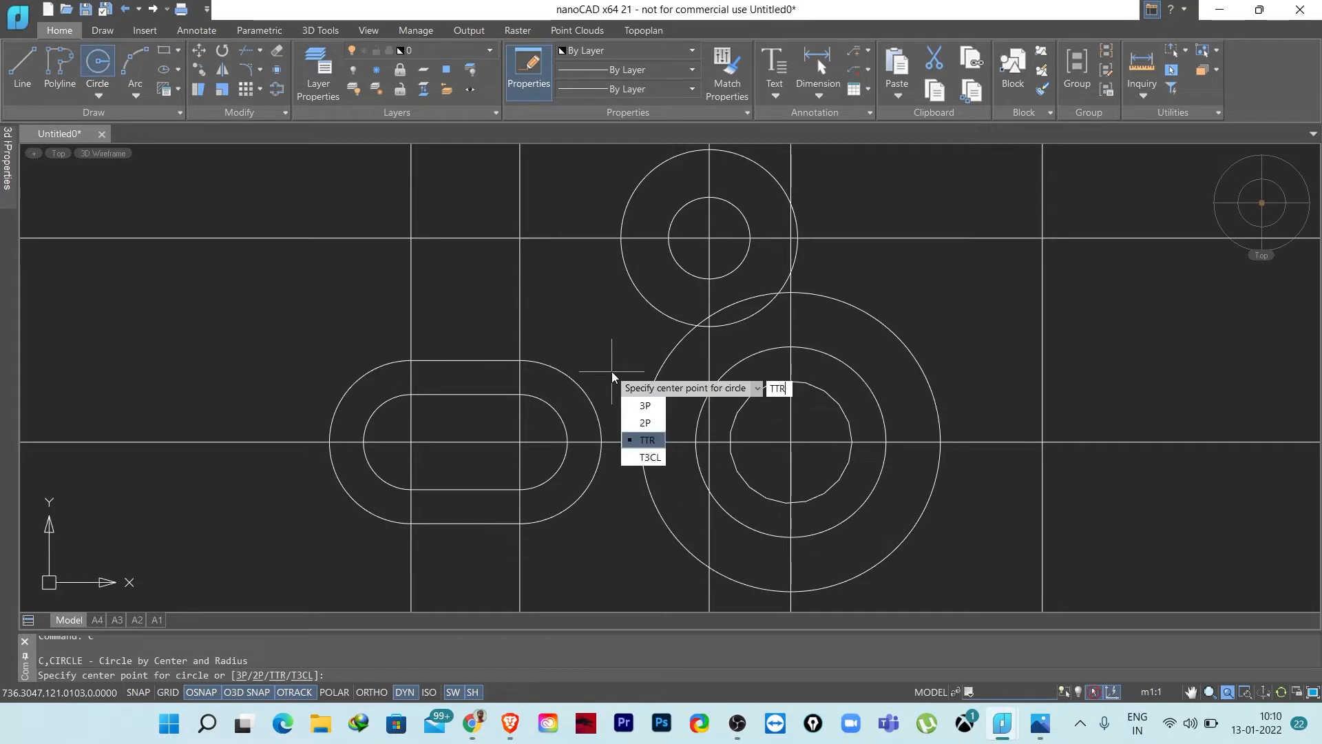
pyautogui.press('Return')
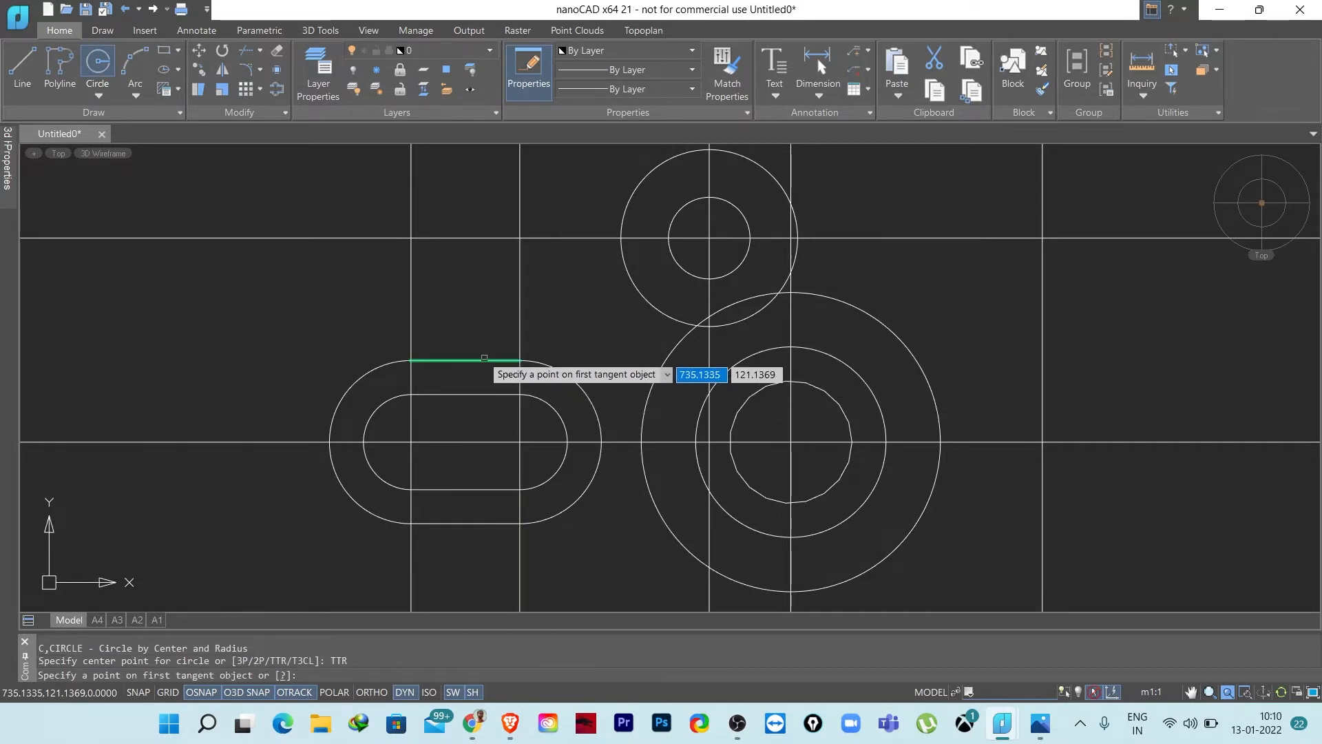
pyautogui.scroll(5, 484, 358)
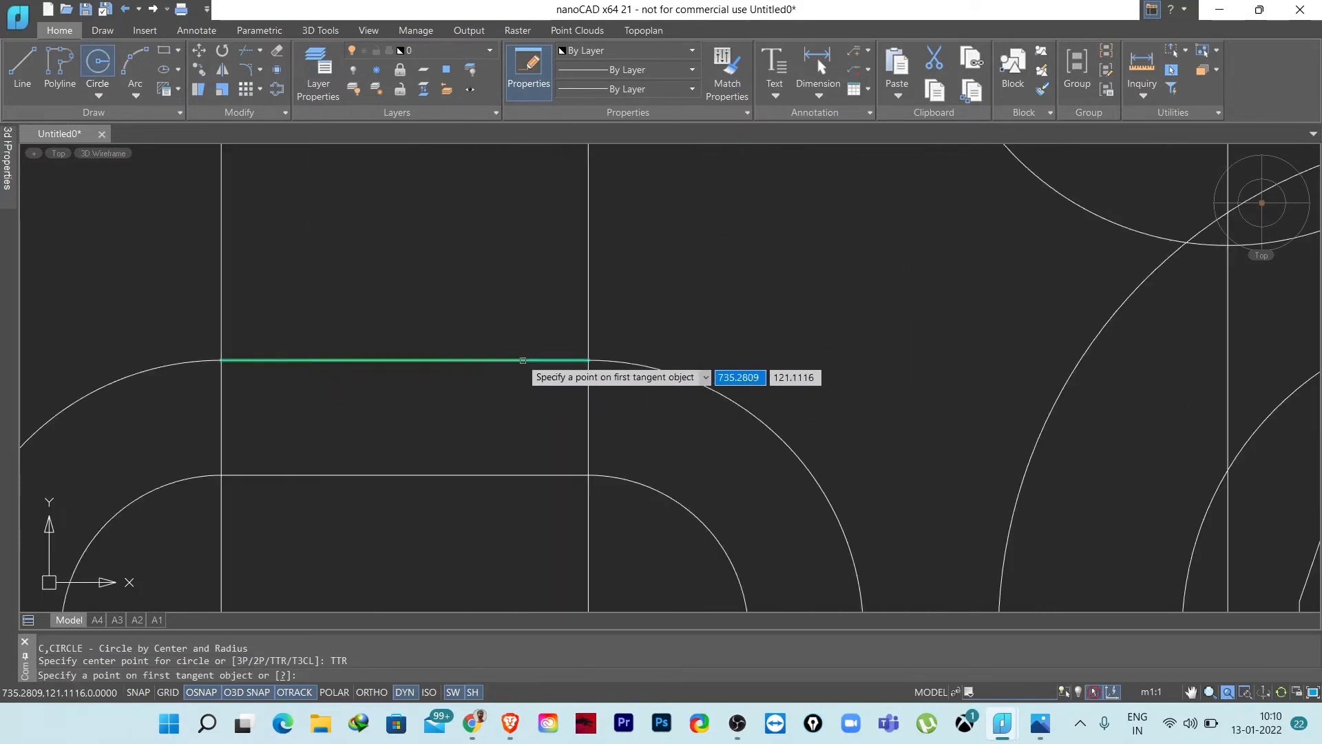
pyautogui.click(521, 359)
pyautogui.scroll(-3, 667, 333)
pyautogui.scroll(2, 709, 300)
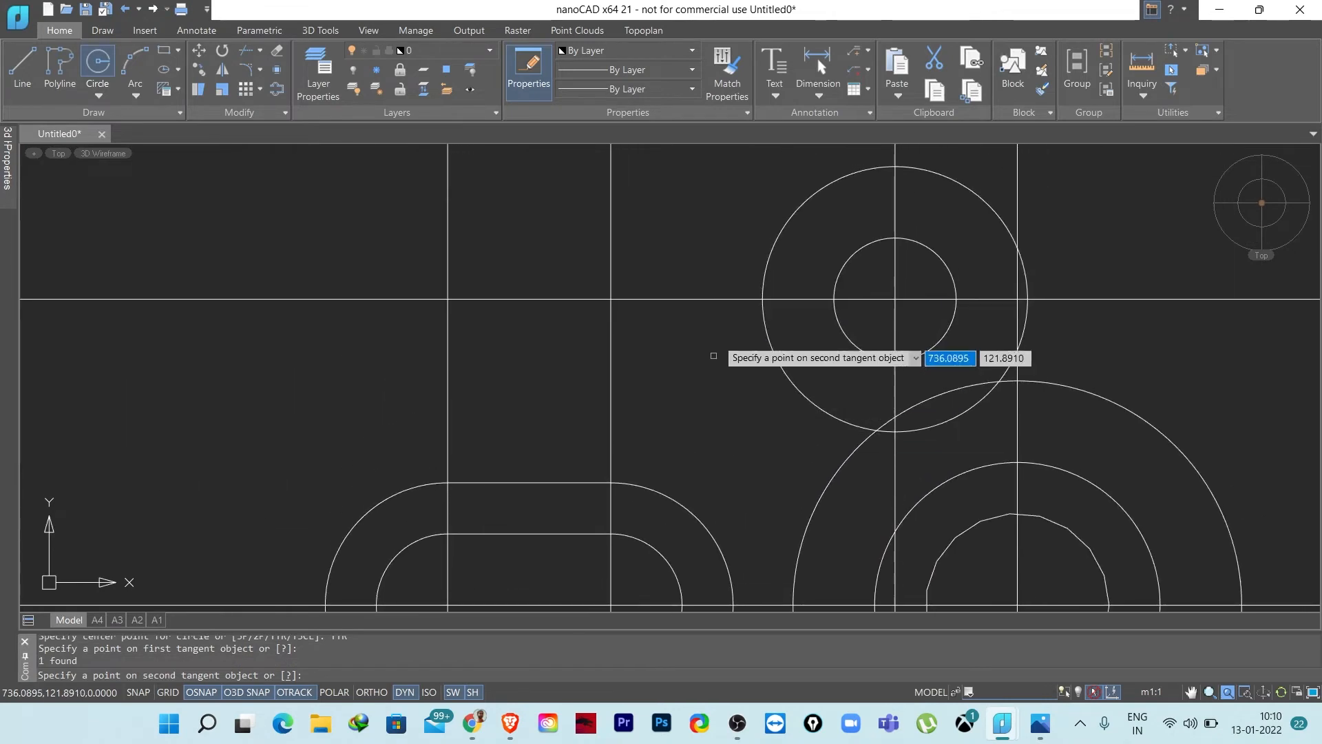
pyautogui.click(765, 260)
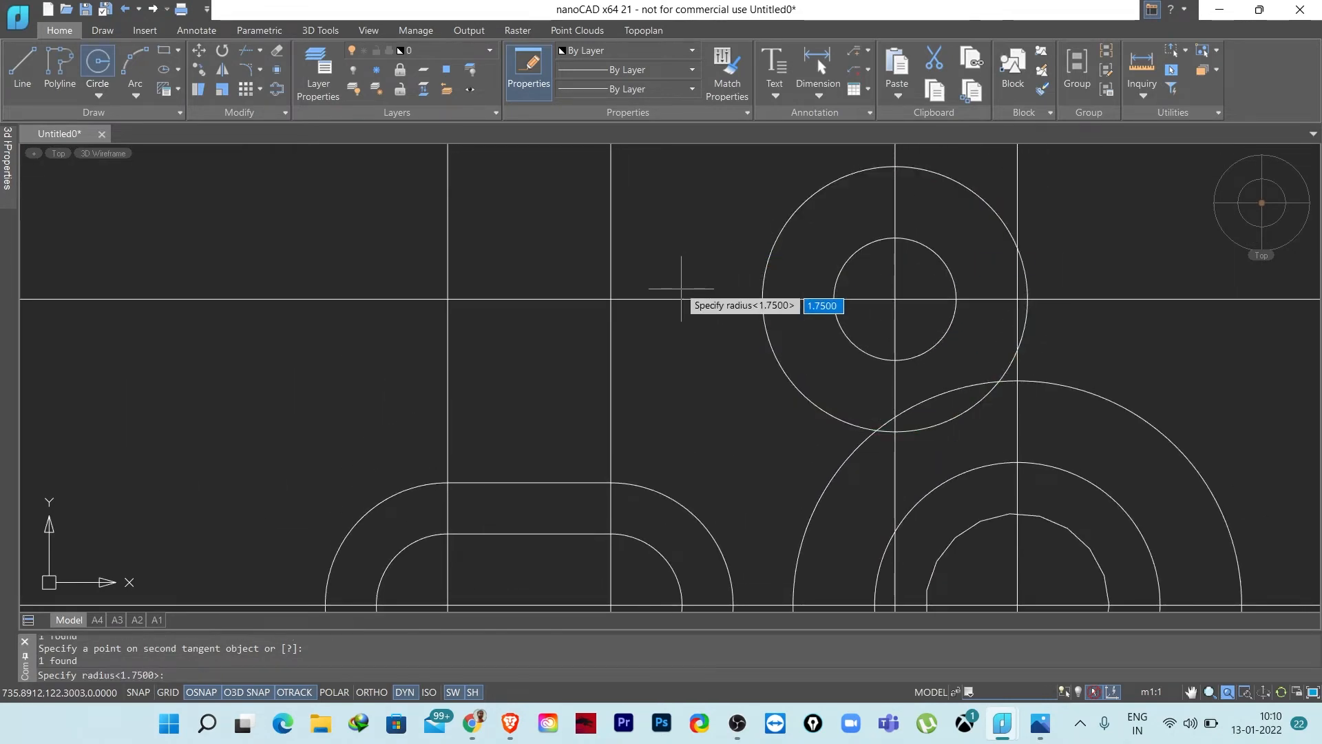
pyautogui.write('1.')
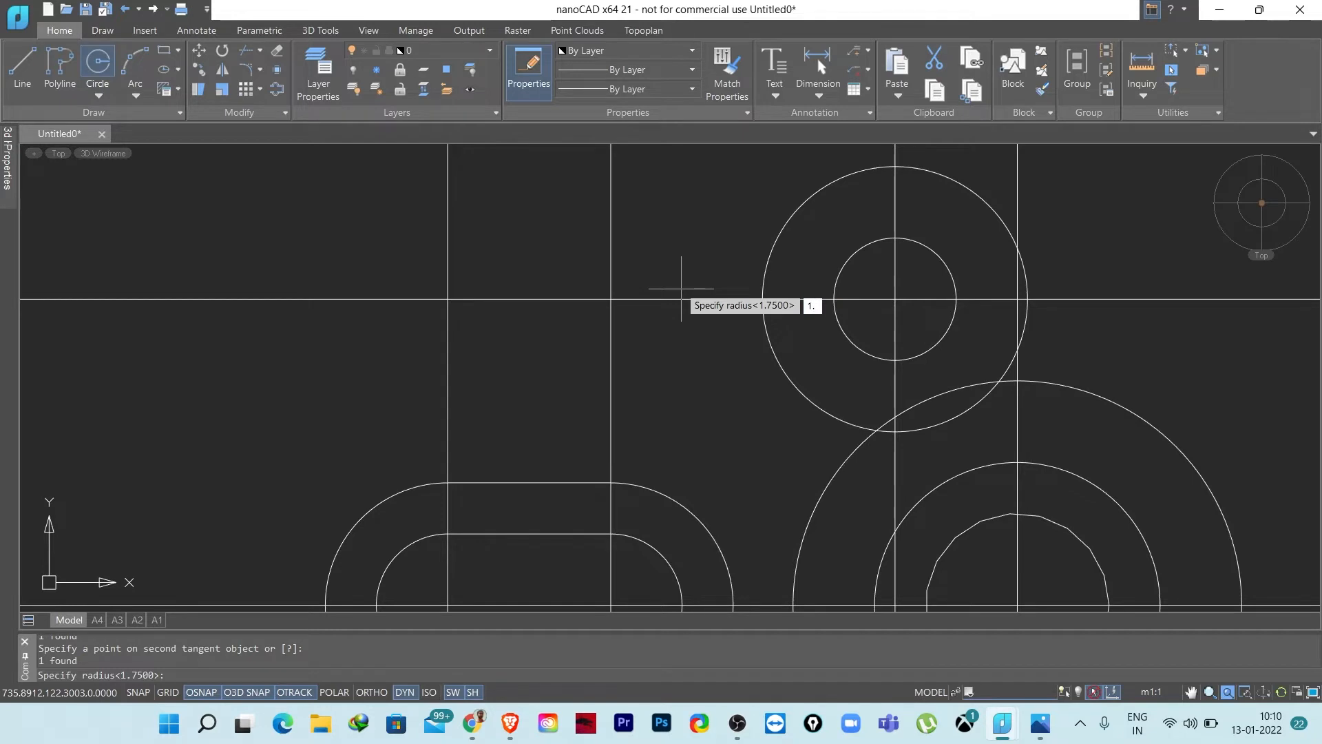
pyautogui.write('75')
pyautogui.press('Return')
pyautogui.scroll(-3, 680, 288)
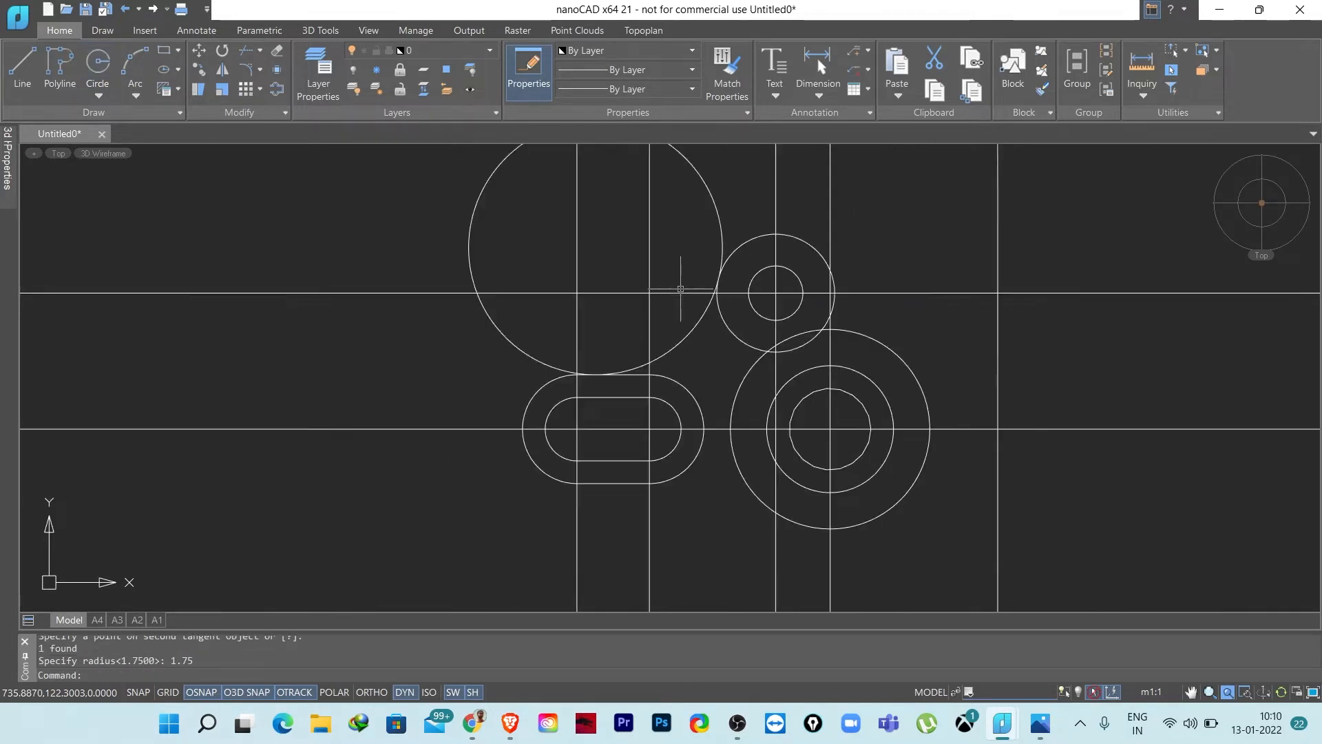
# - Examine where the 1.75 radius circle meets the straight slot's upper edge and the upper boss
pyautogui.scroll(2, 645, 363)
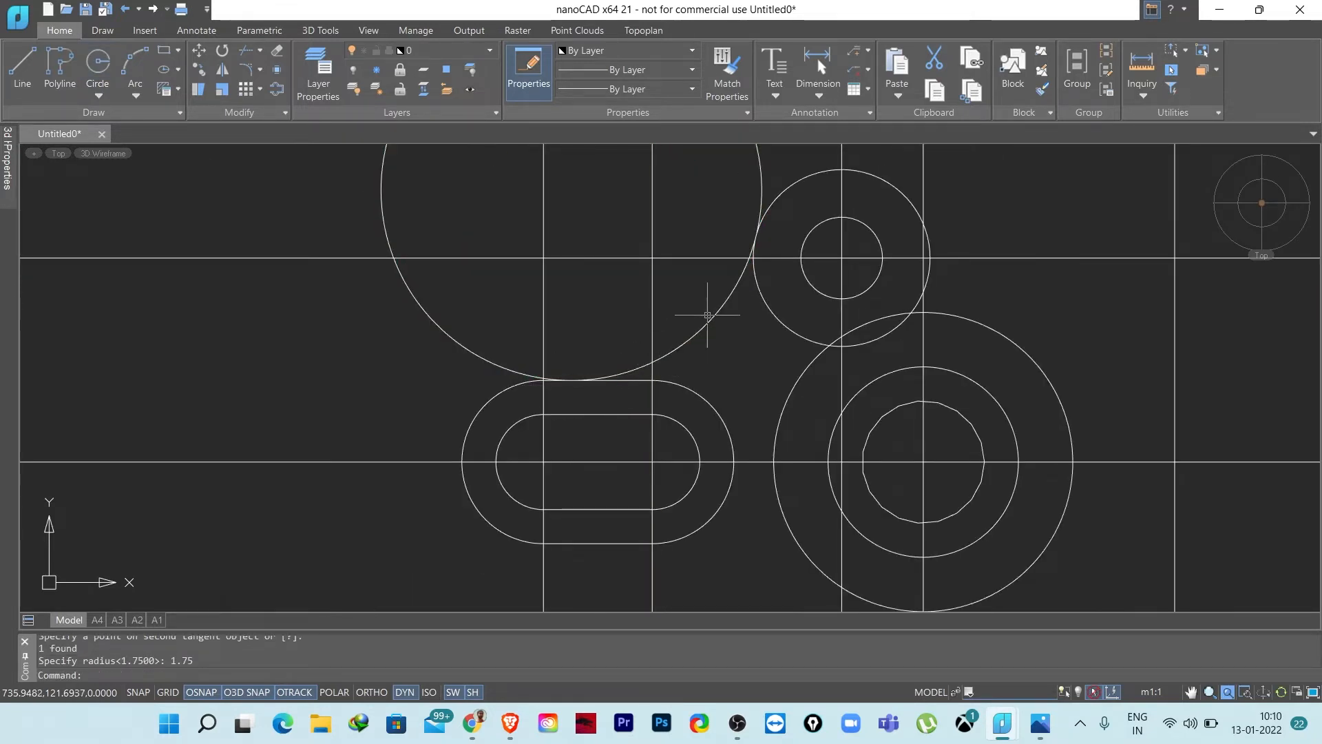
pyautogui.scroll(2, 679, 405)
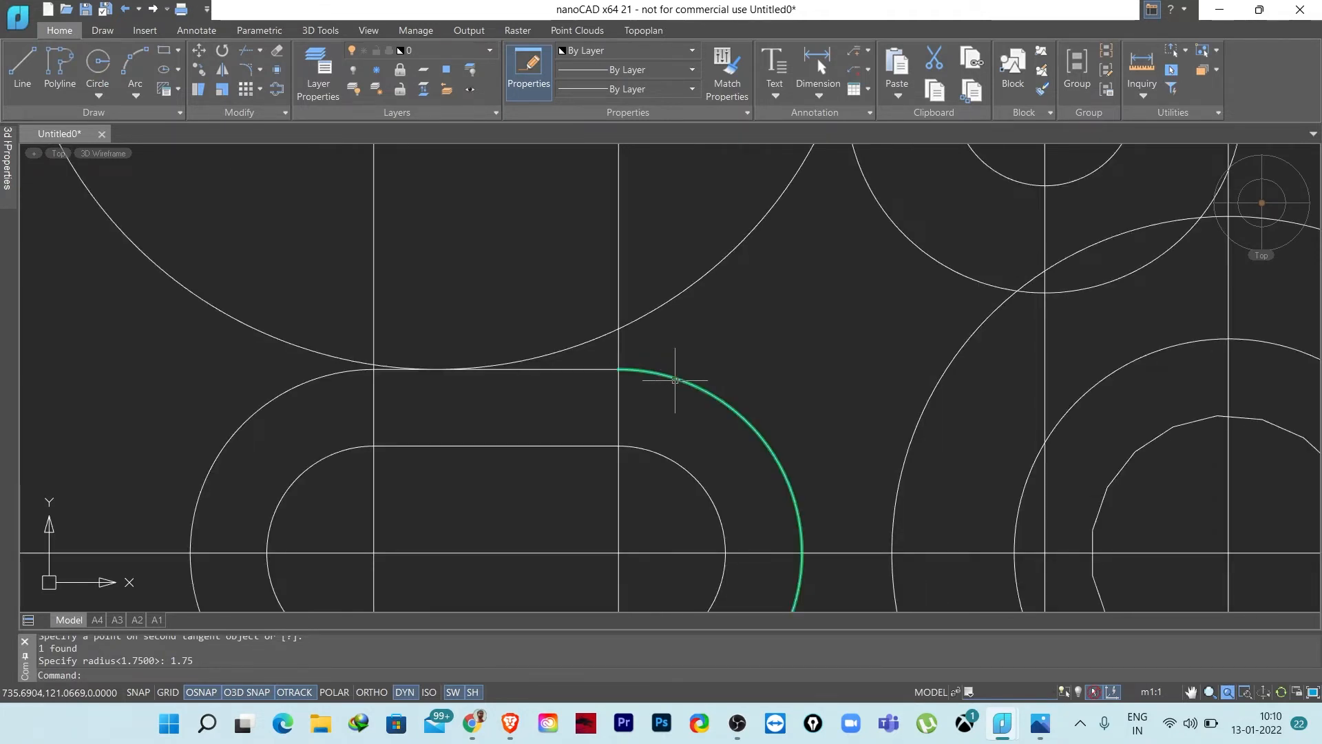
pyautogui.scroll(-1, 673, 369)
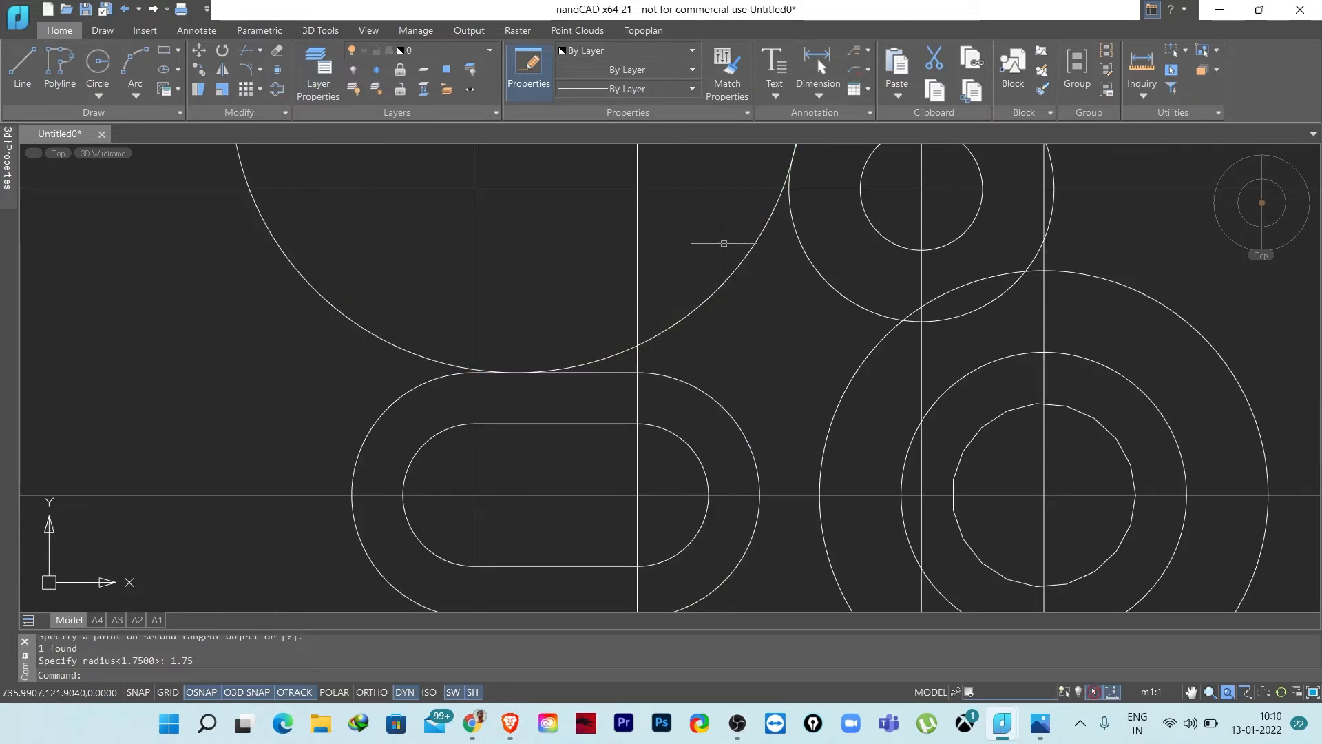
pyautogui.moveTo(690, 392); pyautogui.dragTo(631, 414, button='middle')
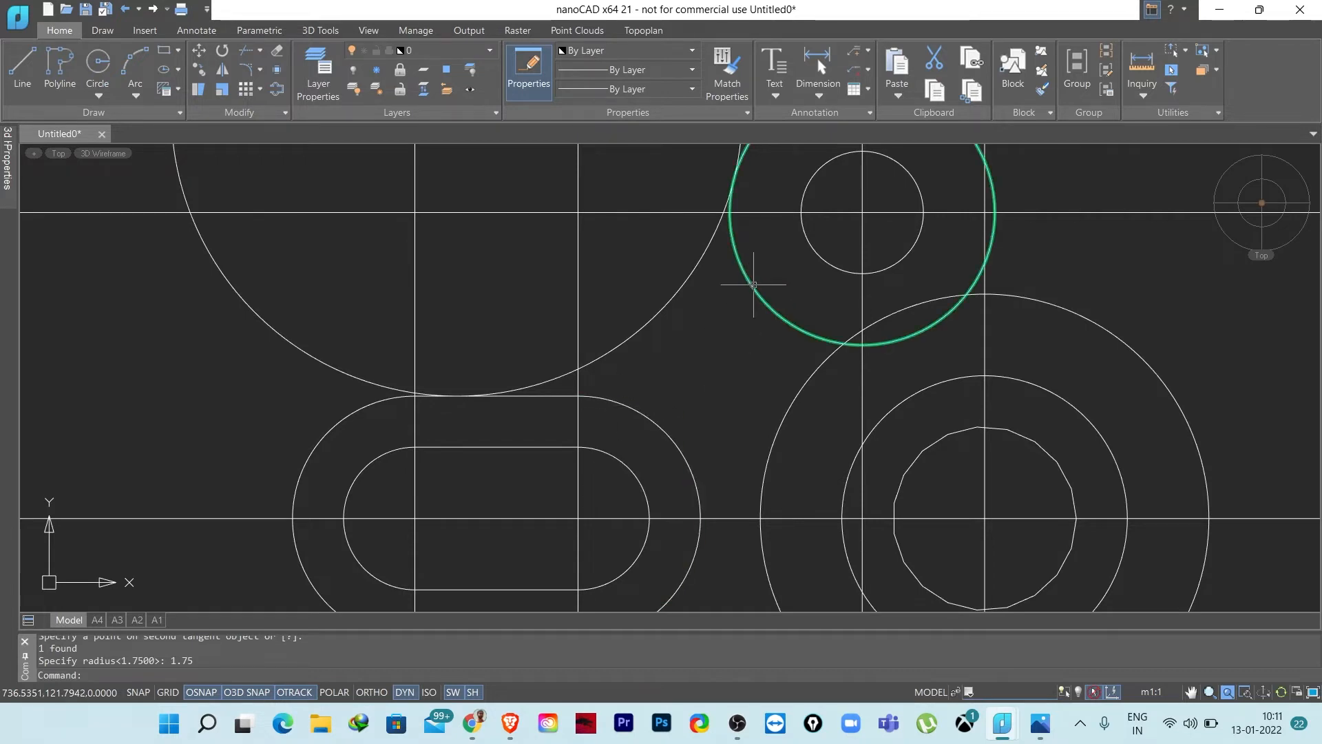
pyautogui.moveTo(634, 348); pyautogui.dragTo(639, 354, button='middle')
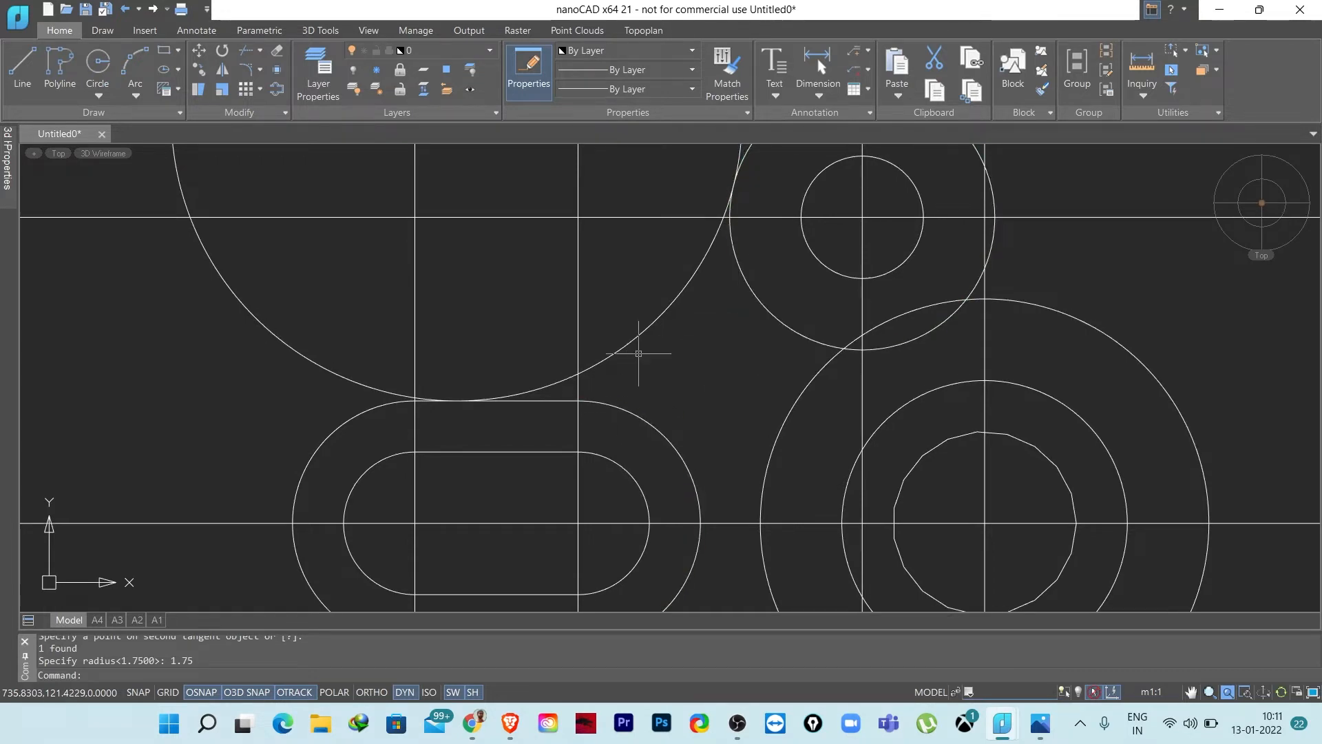
pyautogui.scroll(-2, 638, 353)
pyautogui.scroll(-1, 719, 398)
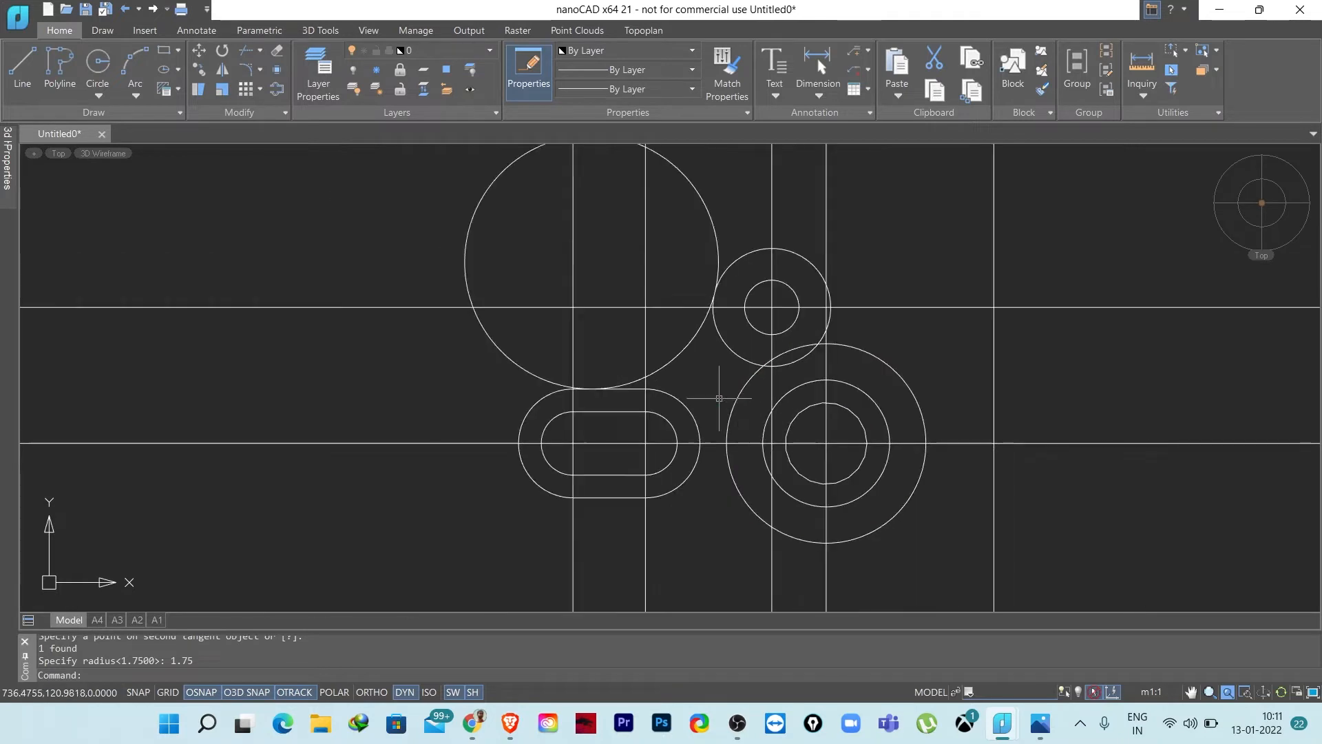
pyautogui.scroll(2, 681, 330)
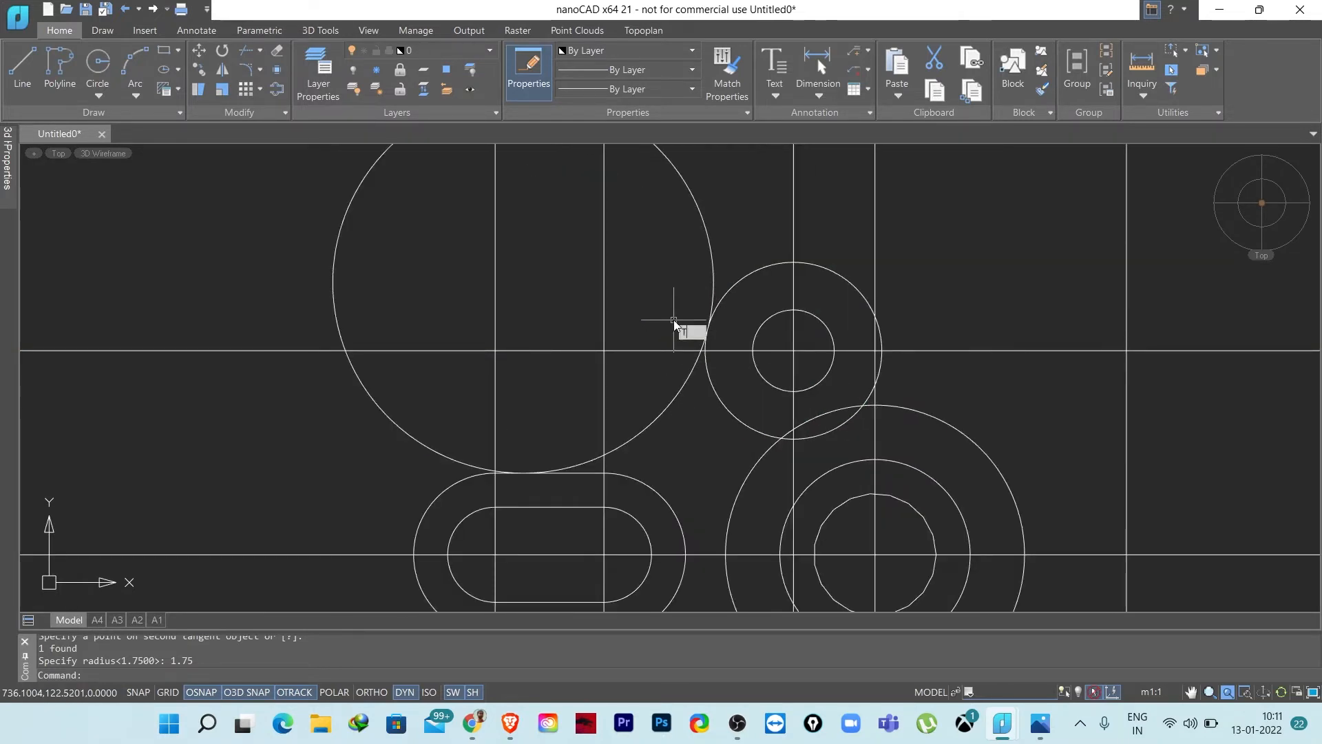
# - Trim away the 1.75 radius circle's portions above the upper boss's horizontal construction line
pyautogui.write('R')
pyautogui.press('Return')
pyautogui.moveTo(674, 324); pyautogui.dragTo(750, 423, button='middle')
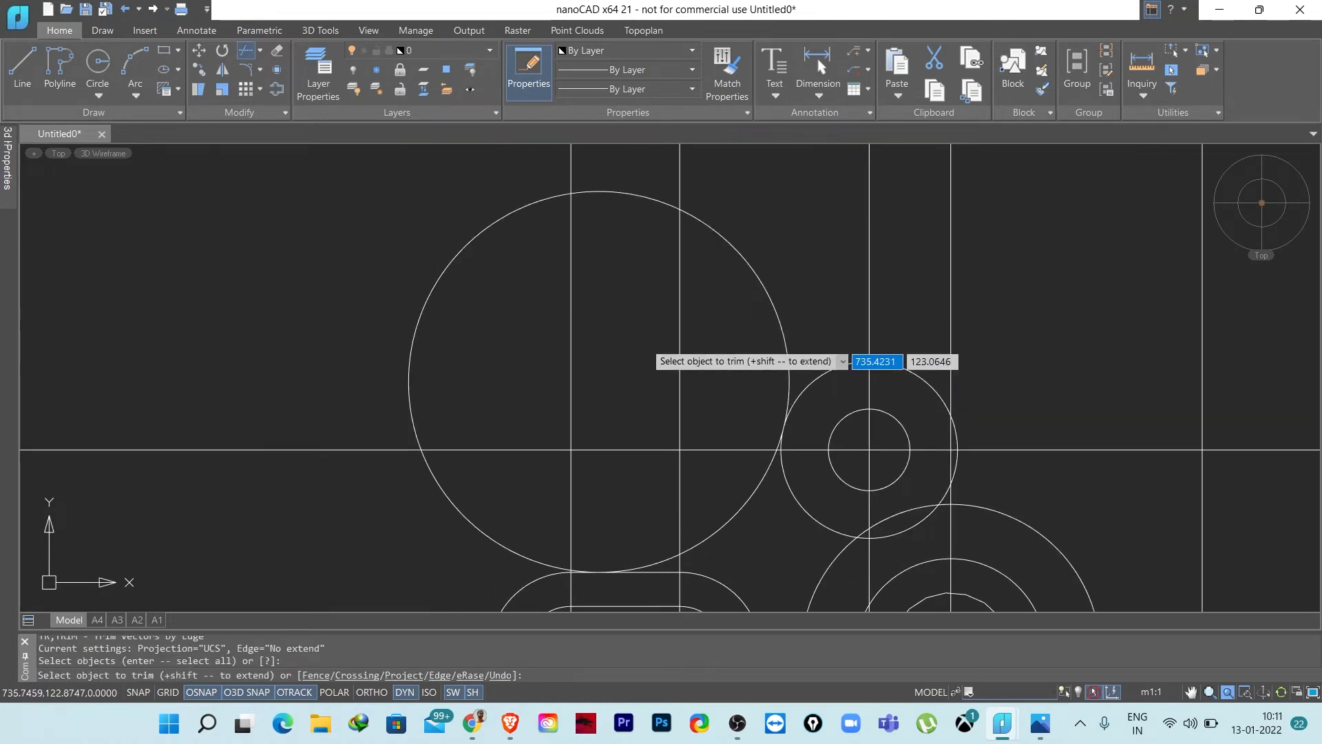
pyautogui.click(540, 242)
pyautogui.click(333, 298)
pyautogui.click(633, 161)
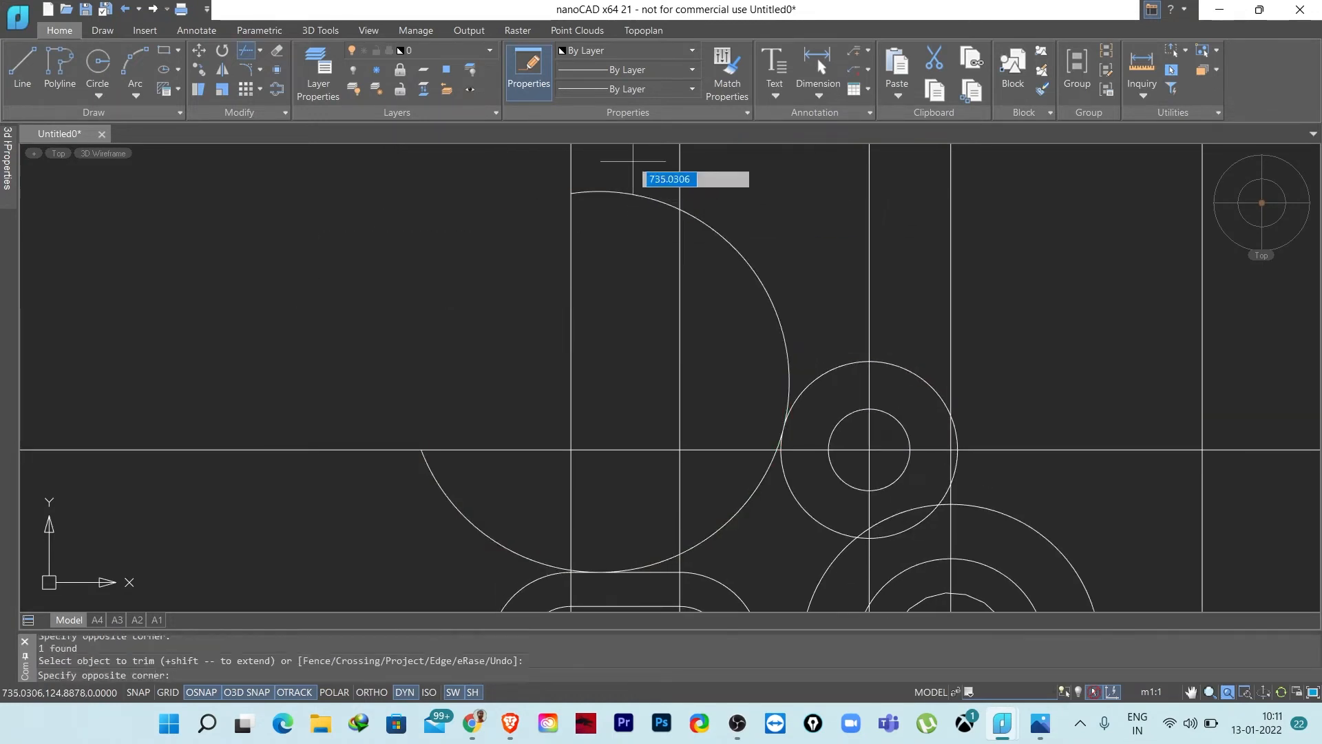
pyautogui.click(546, 286)
pyautogui.click(526, 265)
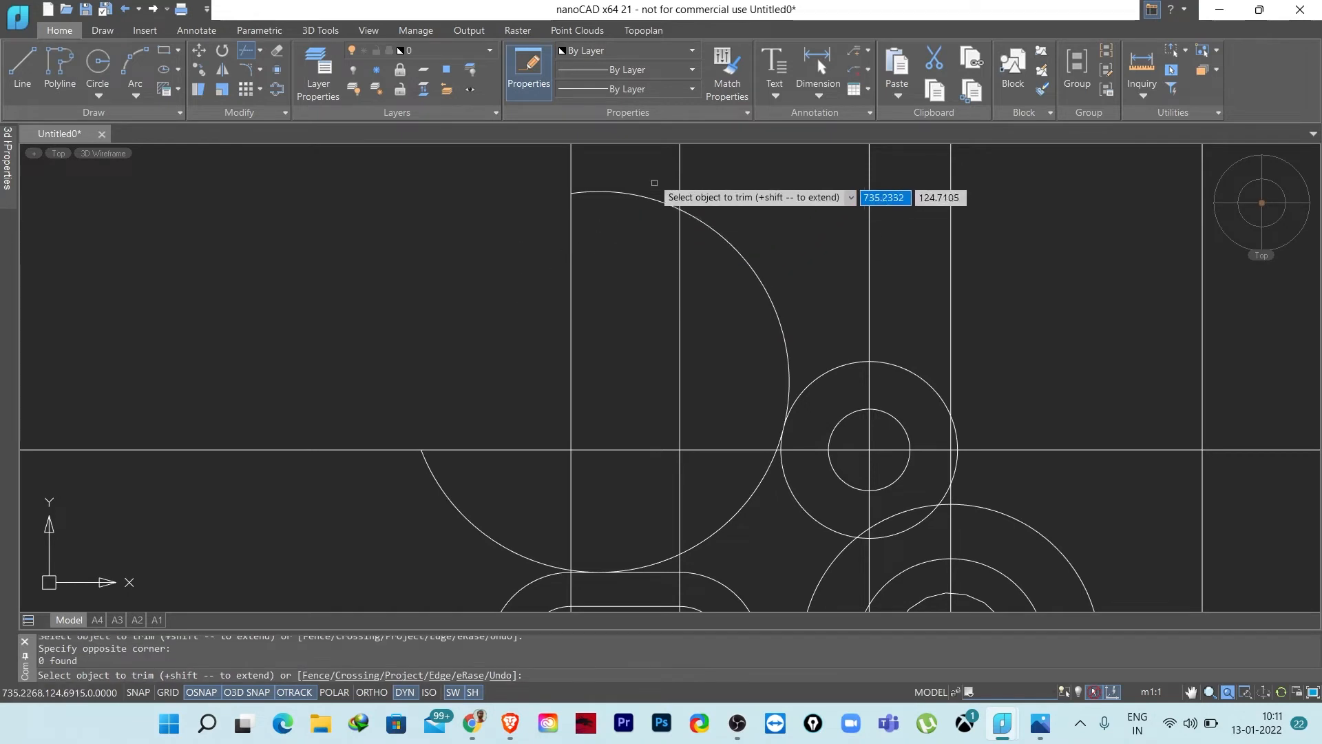
pyautogui.click(654, 183)
pyautogui.click(603, 260)
pyautogui.click(776, 207)
pyautogui.click(746, 262)
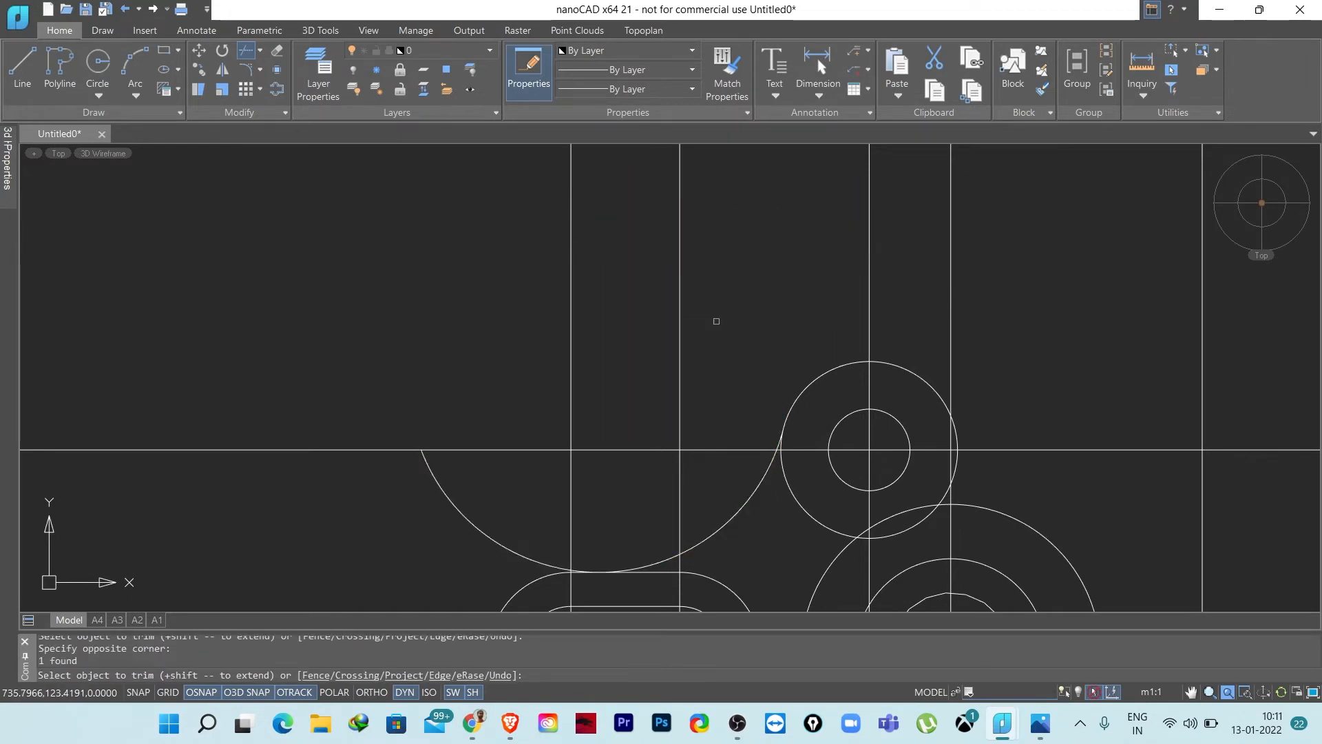
# - Trim the blend circle's remaining left portion back to its tangent point on the straight slot's upper line
pyautogui.scroll(10, 774, 450)
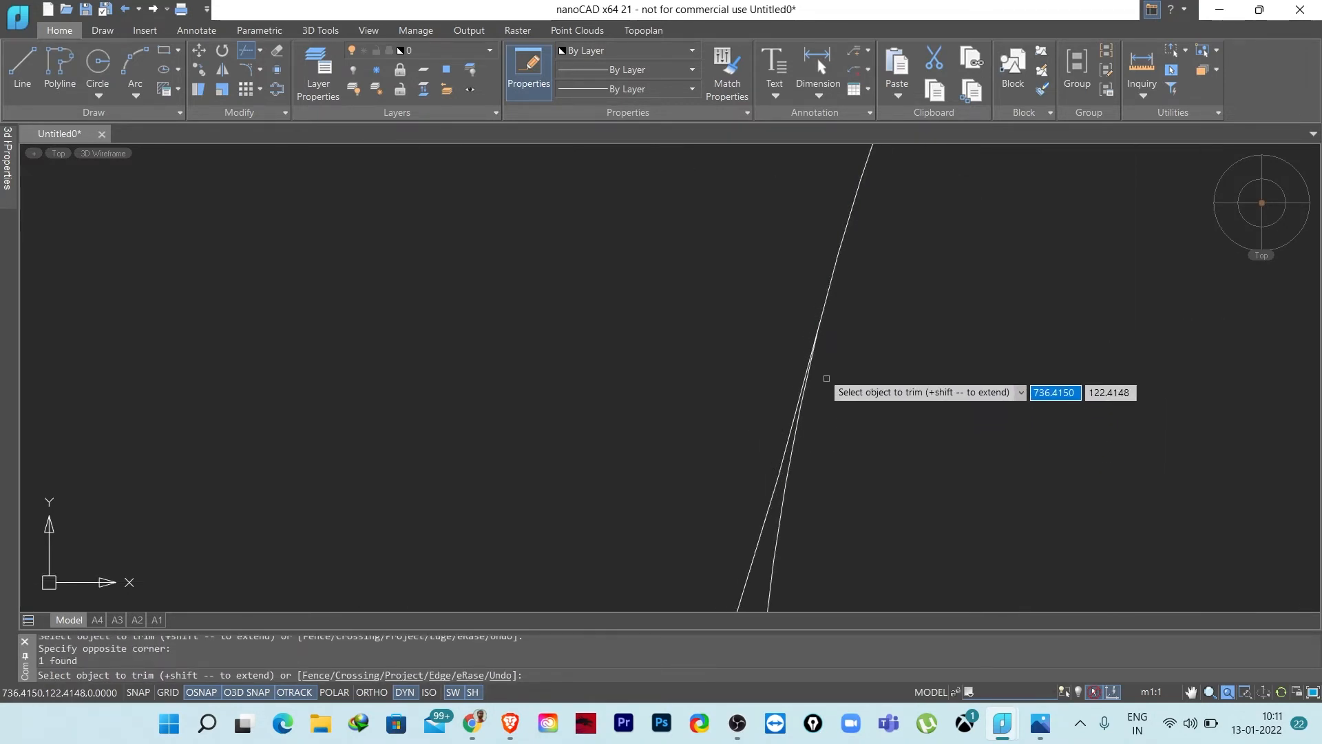
pyautogui.scroll(-10, 826, 378)
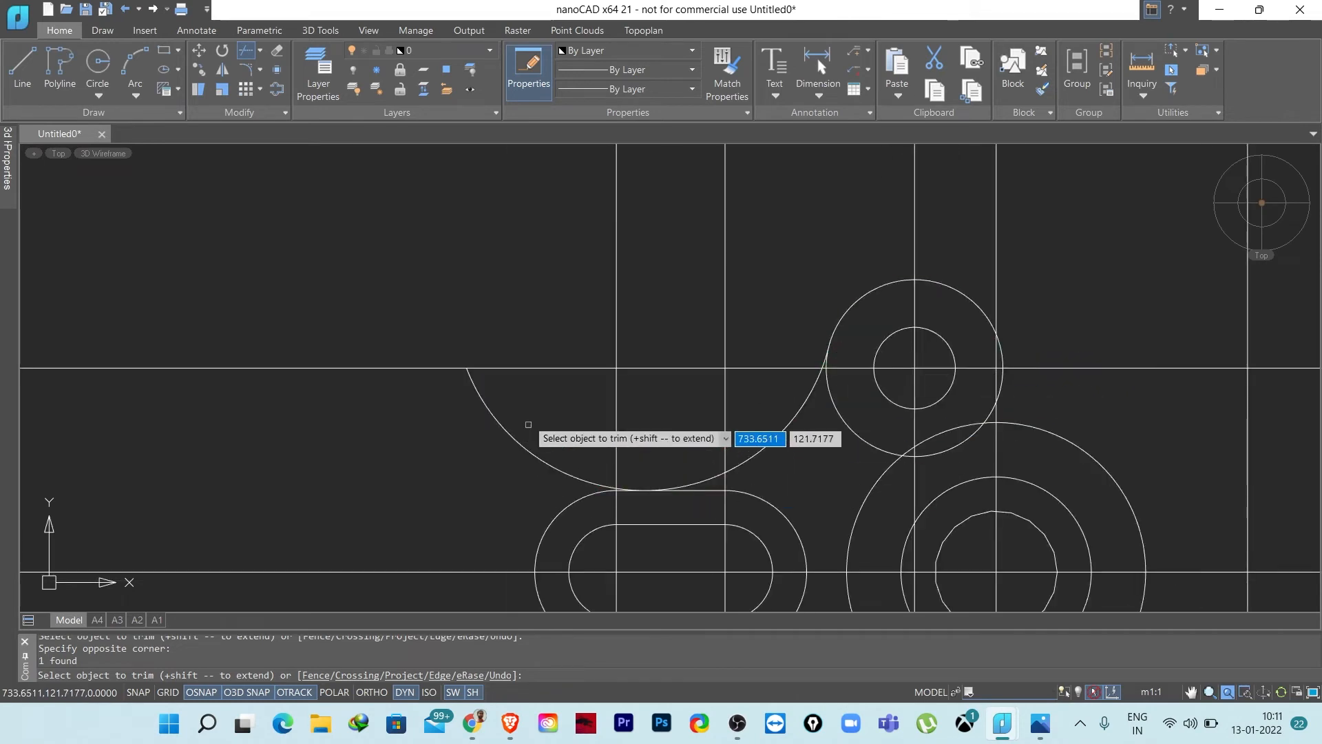
pyautogui.click(546, 408)
pyautogui.click(428, 466)
pyautogui.scroll(8, 560, 502)
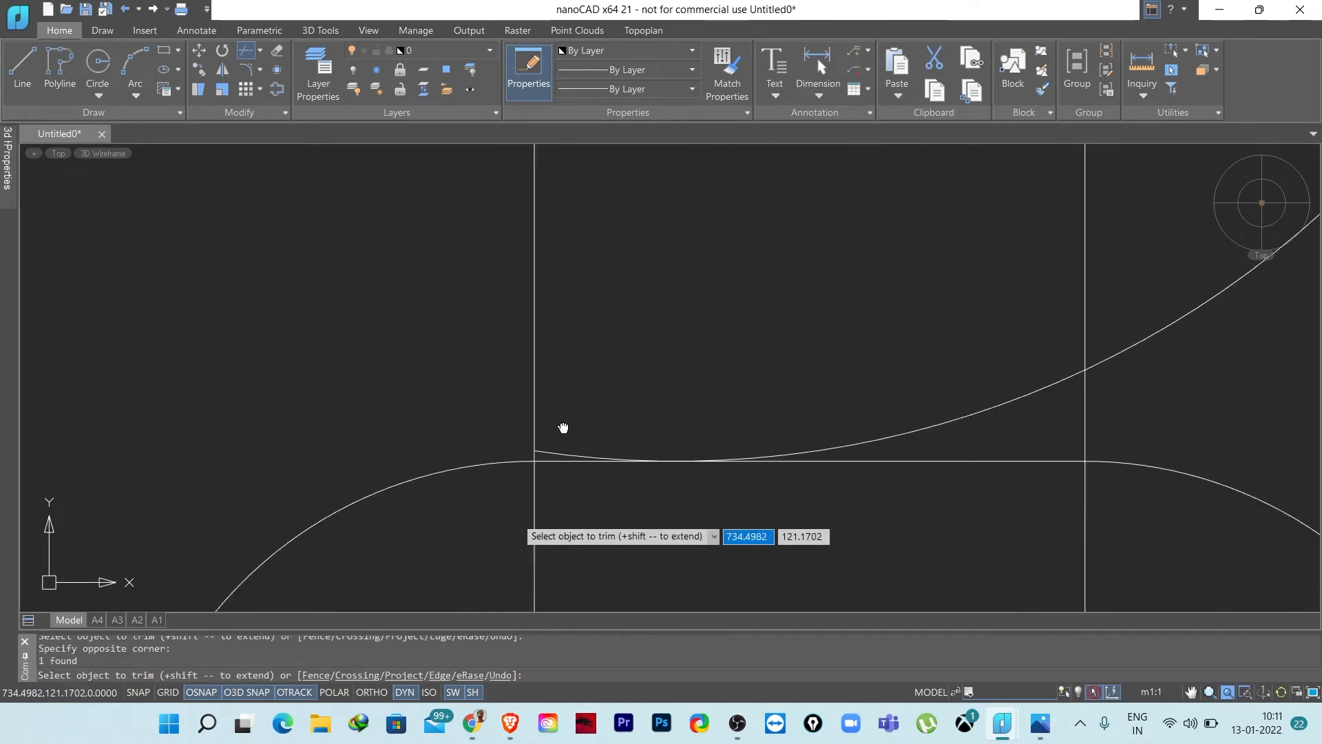
pyautogui.moveTo(564, 427); pyautogui.dragTo(537, 360, button='middle')
pyautogui.click(620, 319)
pyautogui.click(543, 378)
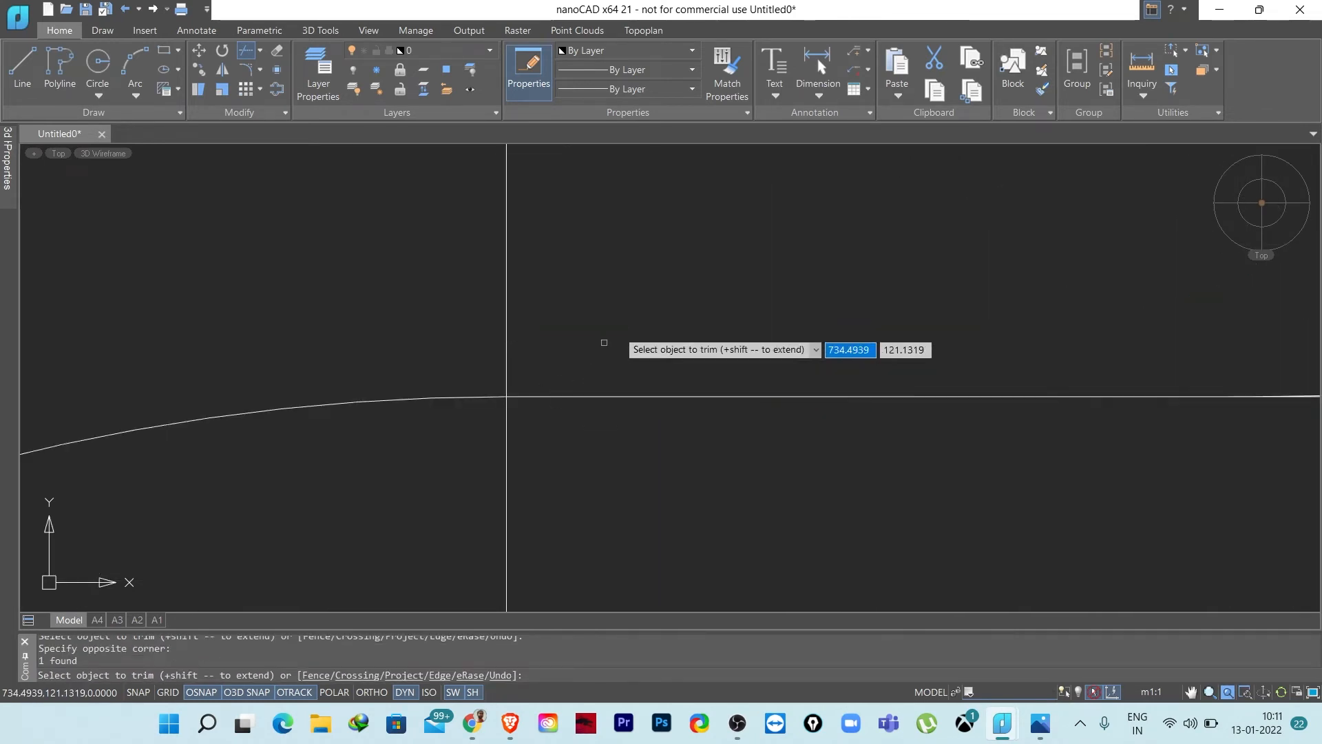
pyautogui.scroll(-10, 735, 375)
pyautogui.moveTo(874, 351); pyautogui.dragTo(611, 349, button='middle')
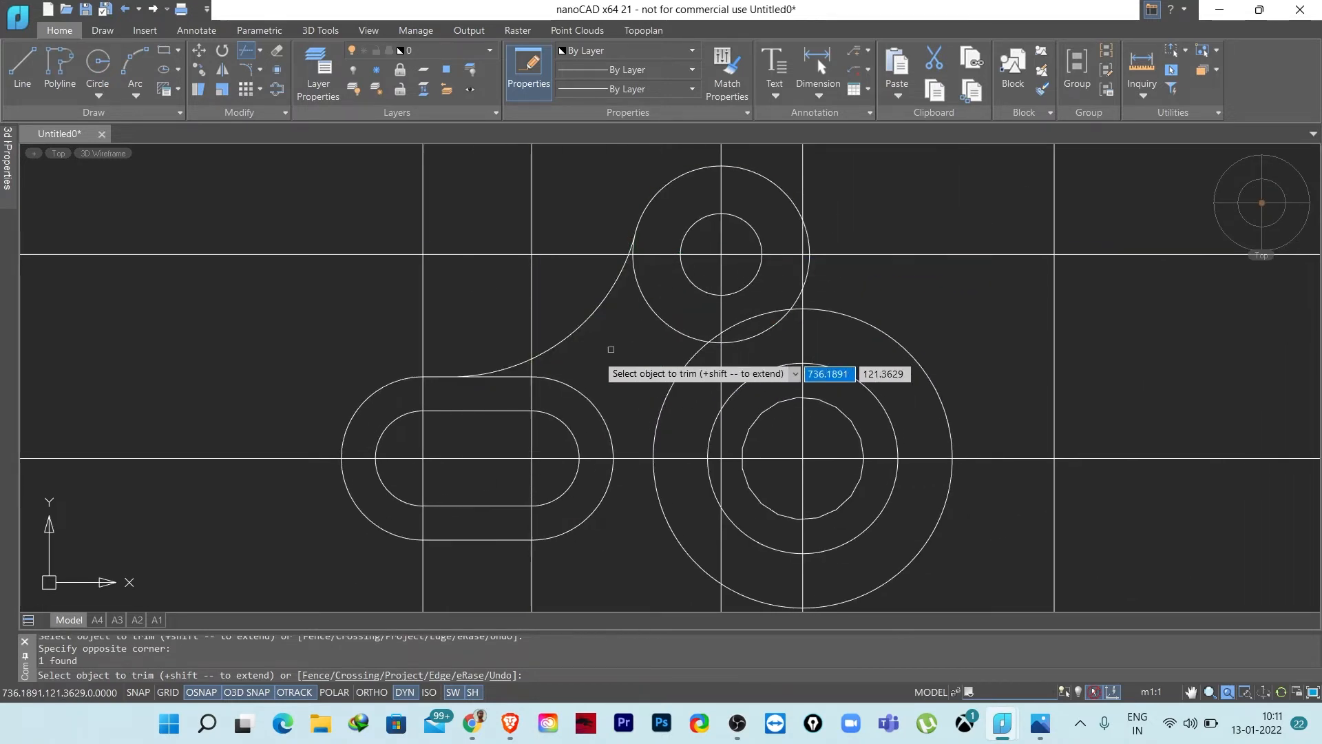
pyautogui.scroll(-2, 611, 349)
pyautogui.moveTo(833, 330); pyautogui.dragTo(768, 358, button='middle')
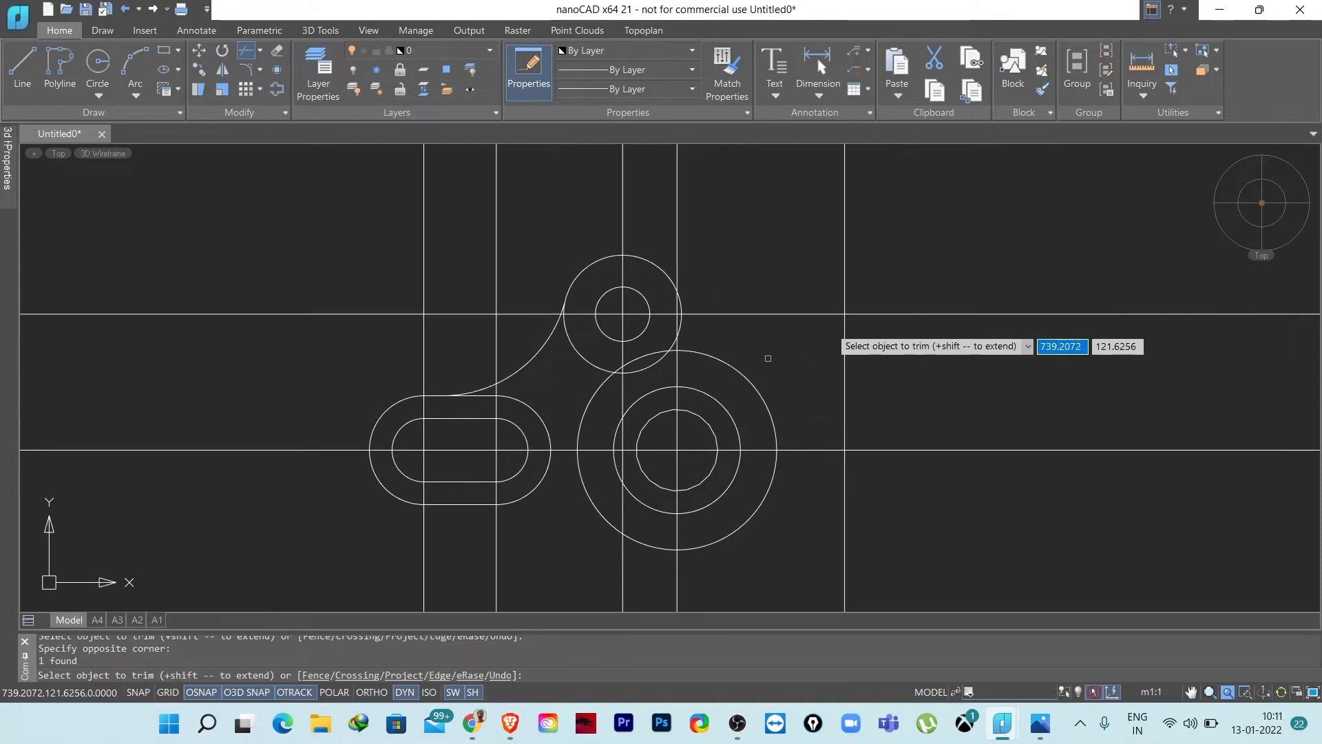
pyautogui.press('Escape')
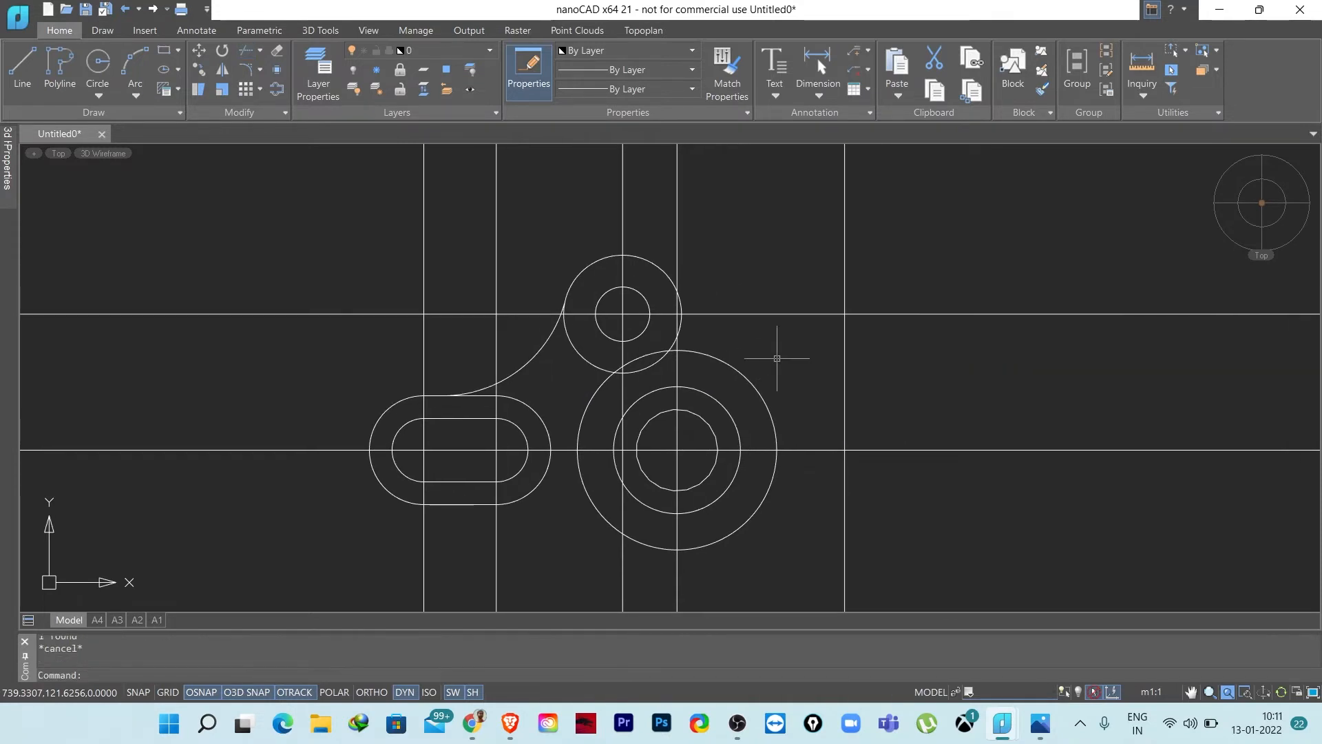
pyautogui.press('Escape')
# - Check the curved slot's dimensions in the reference drawing, and in nanoCAD start a circle centred on the large lower hole
pyautogui.moveTo(885, 474); pyautogui.dragTo(819, 439, button='middle')
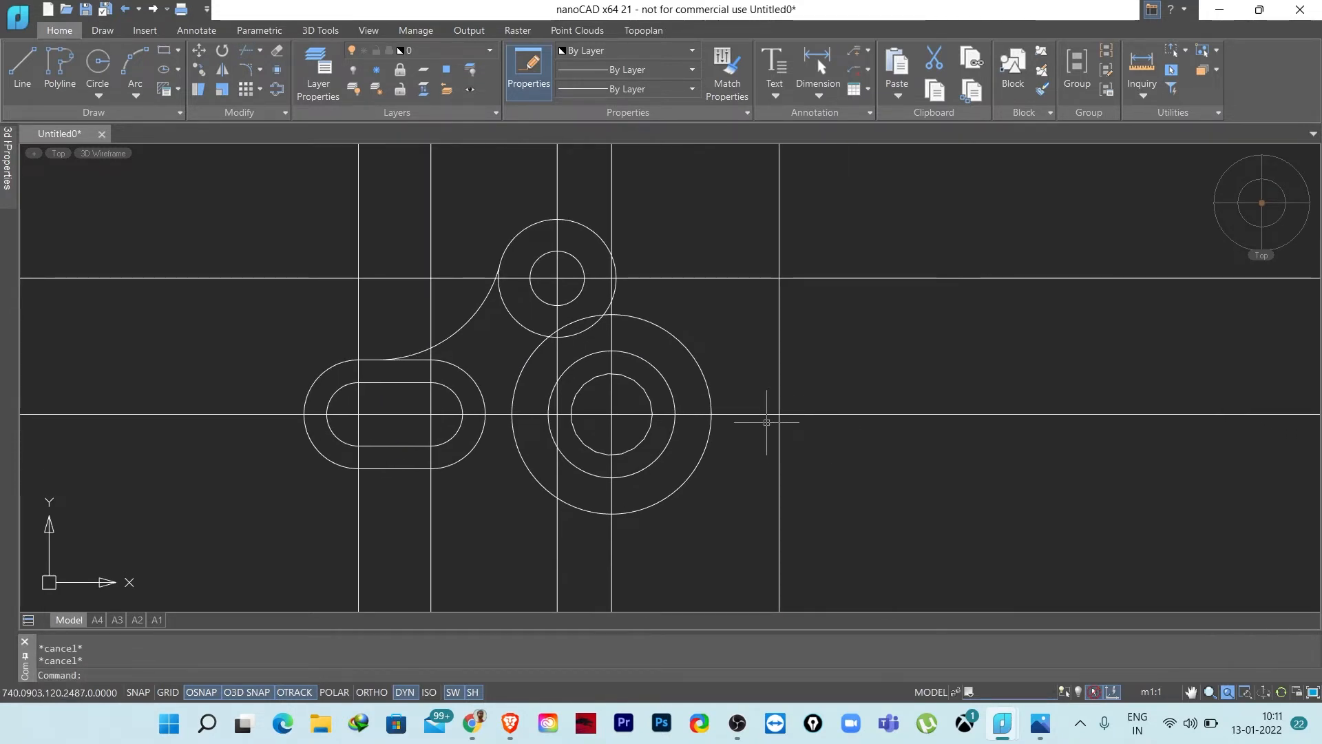
pyautogui.moveTo(1043, 732)
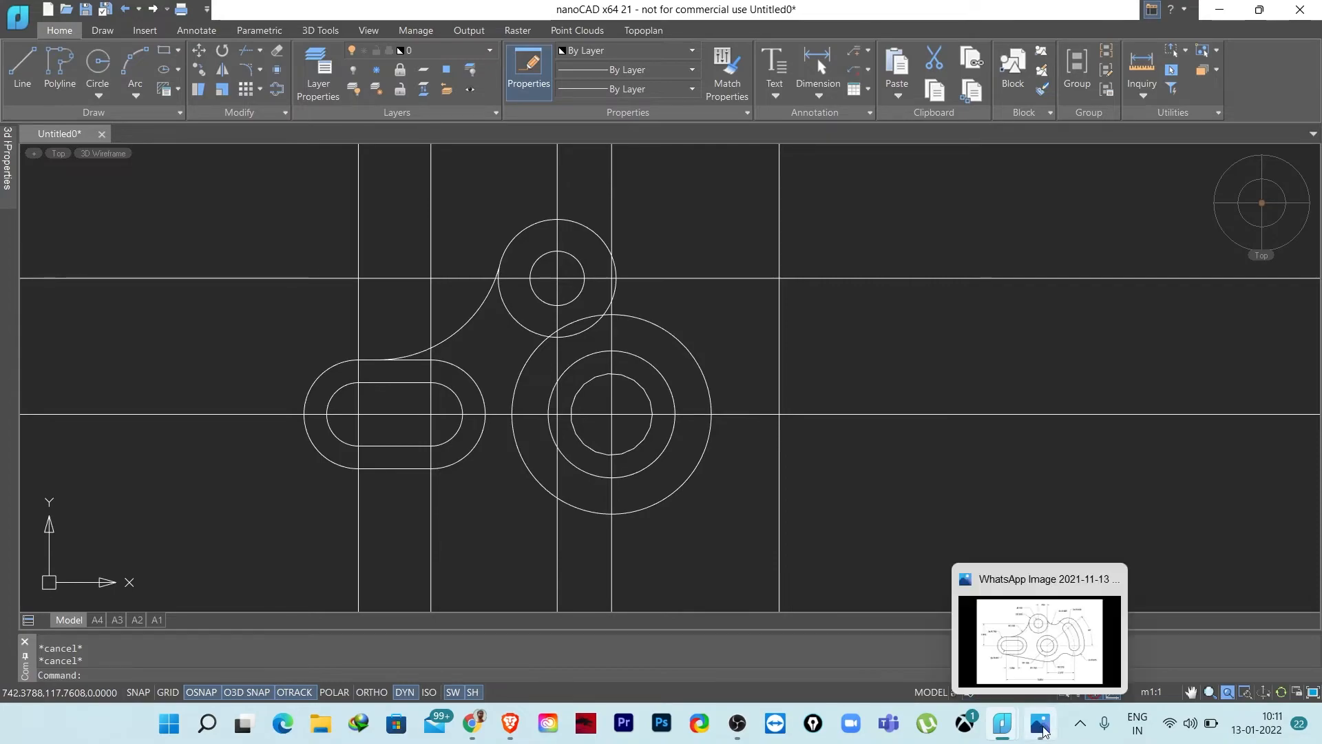
pyautogui.click(1038, 651)
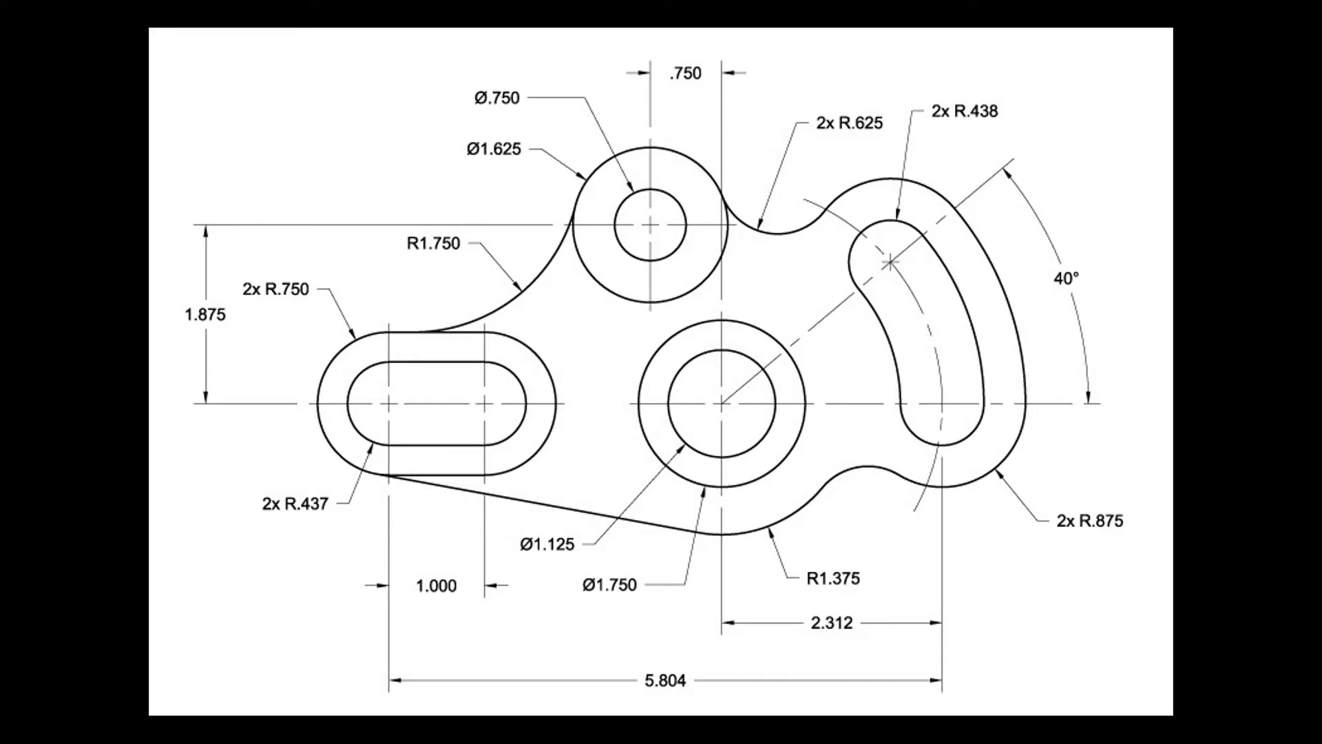
pyautogui.click(1003, 725)
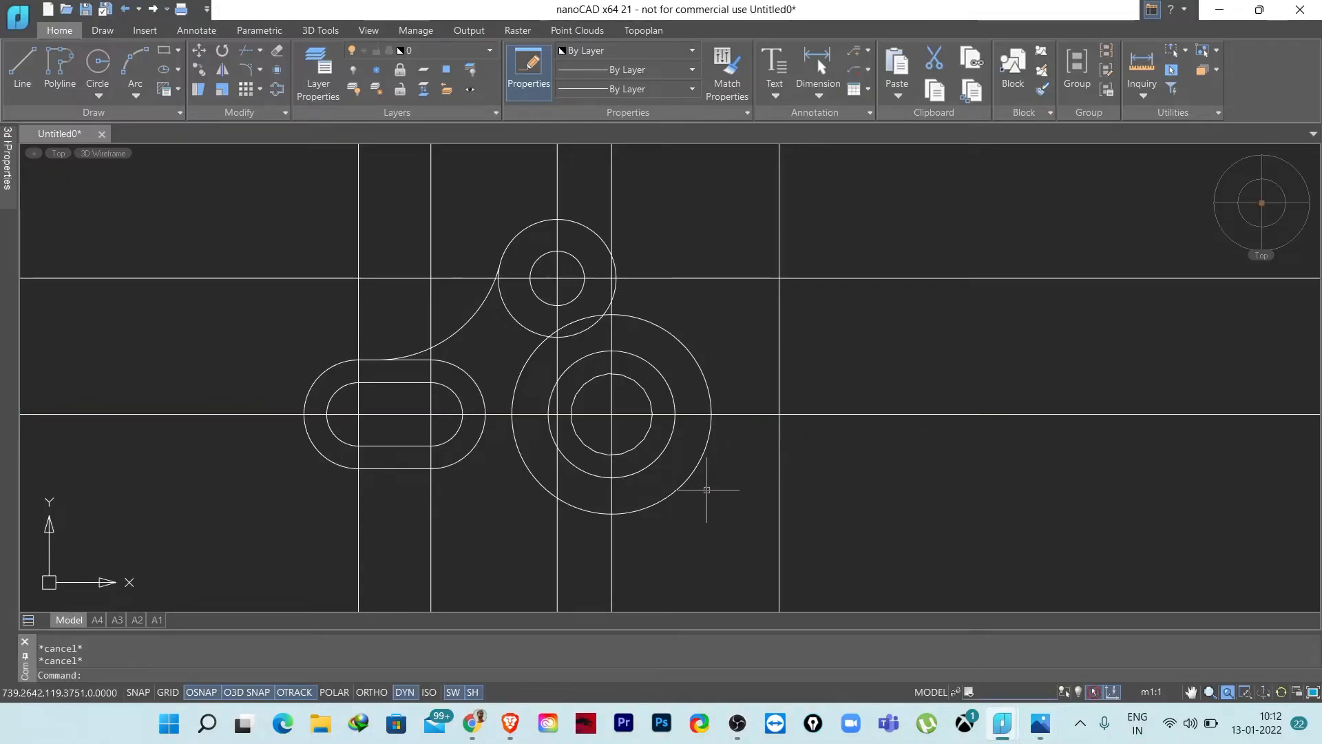
pyautogui.write('c')
pyautogui.press('Return')
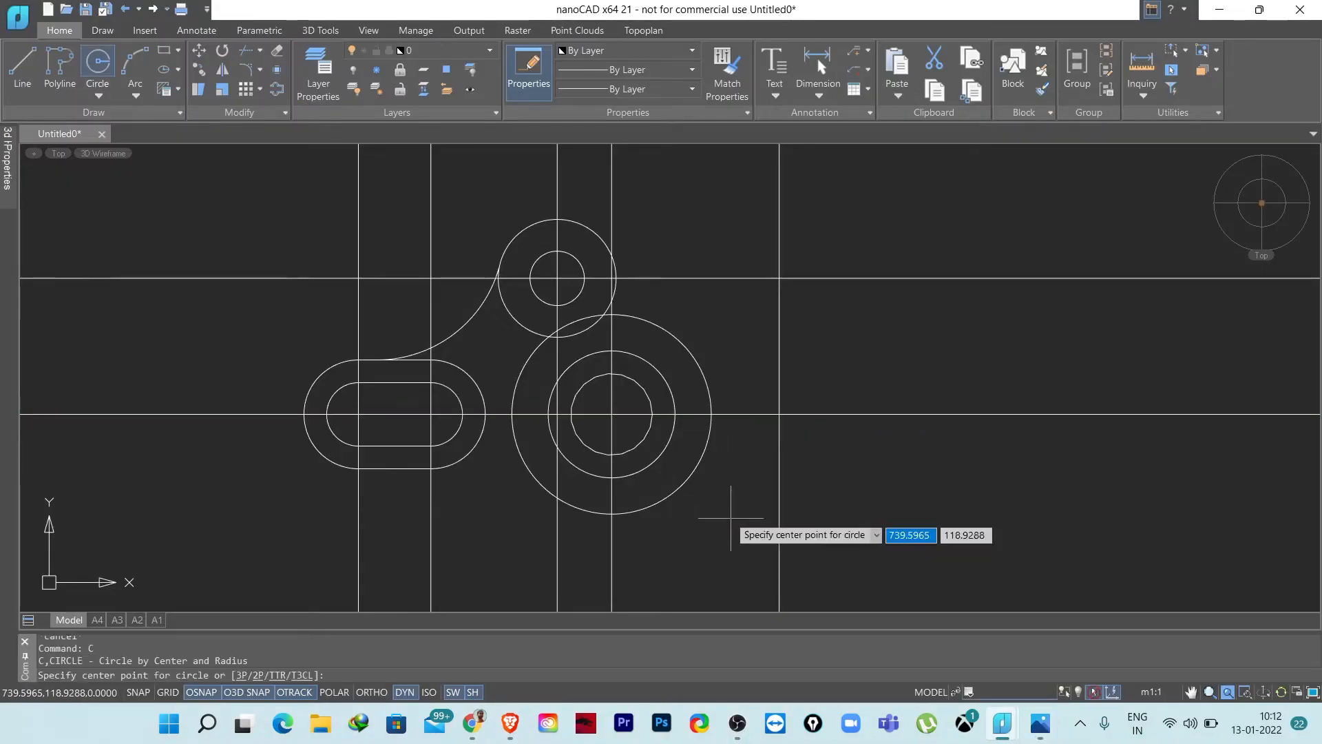
pyautogui.click(610, 413)
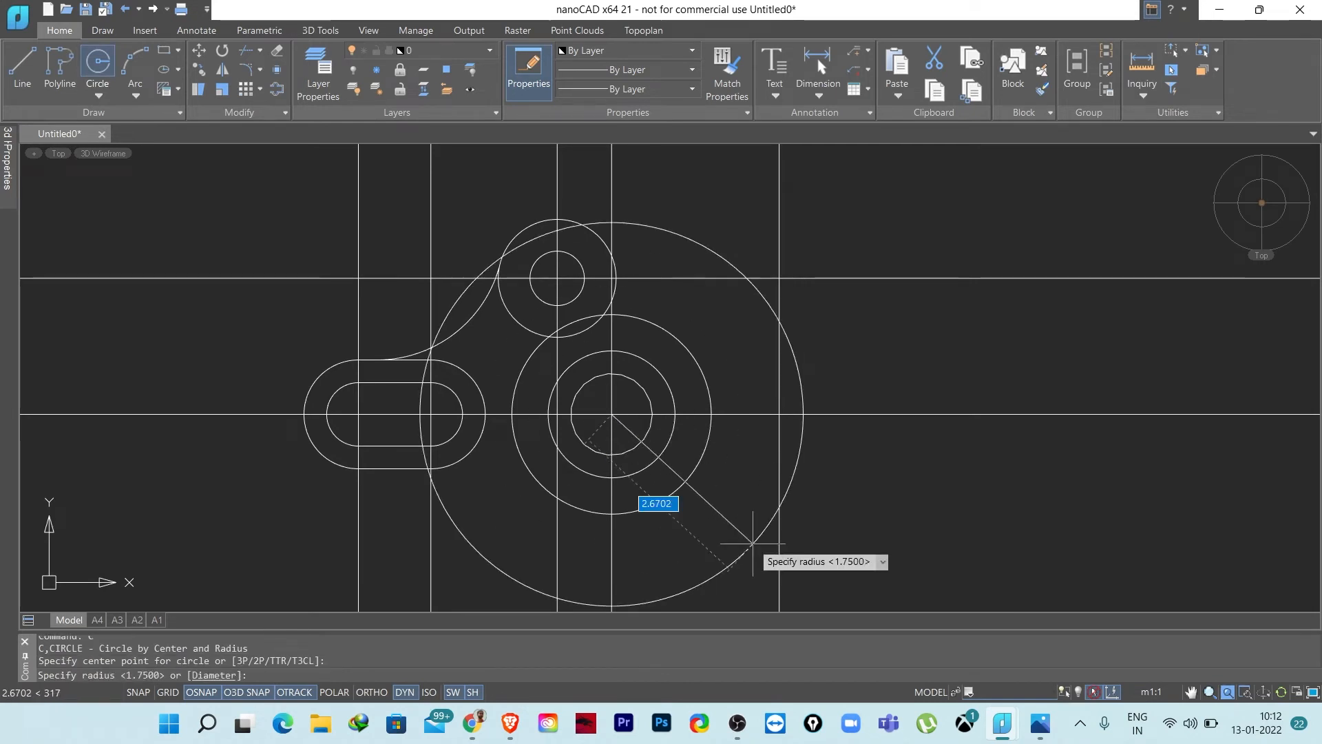
# - Draw a circle of radius 2.312 centred on the large concentric circles
pyautogui.write('2')
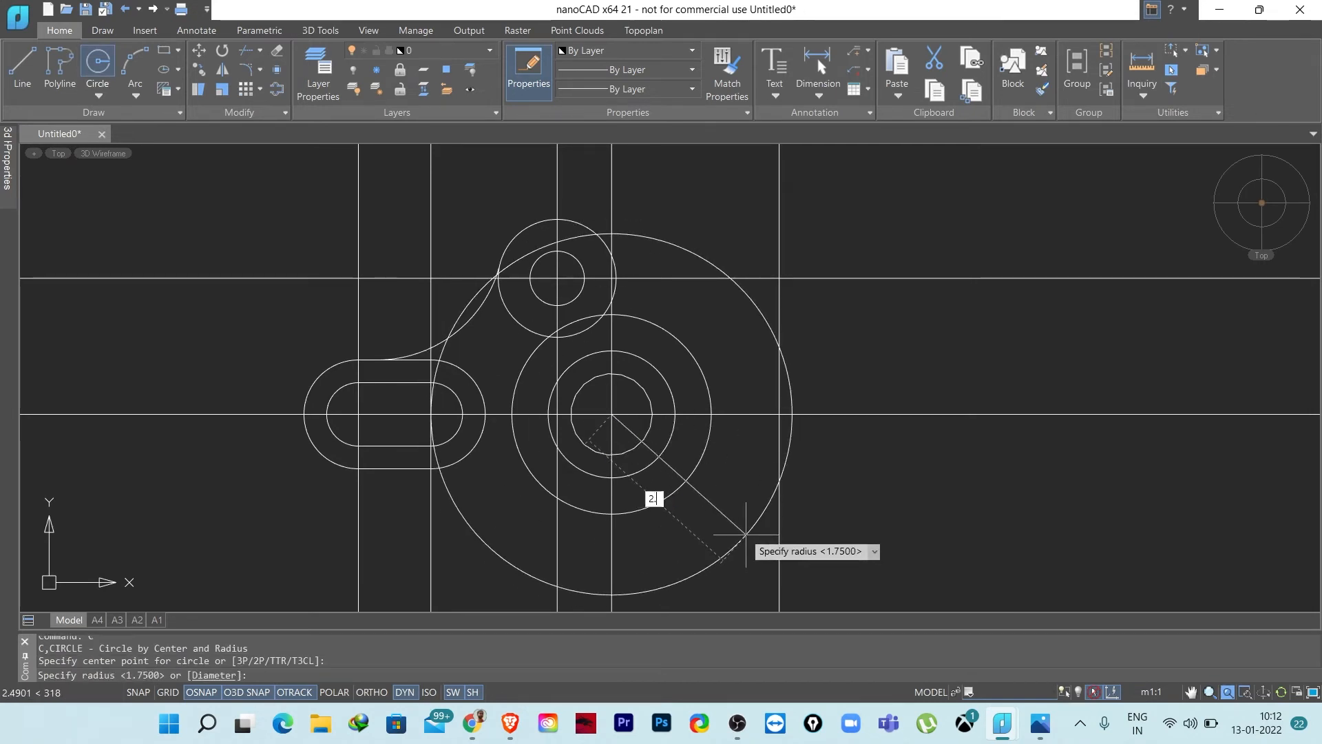
pyautogui.write('.312')
pyautogui.press('Return')
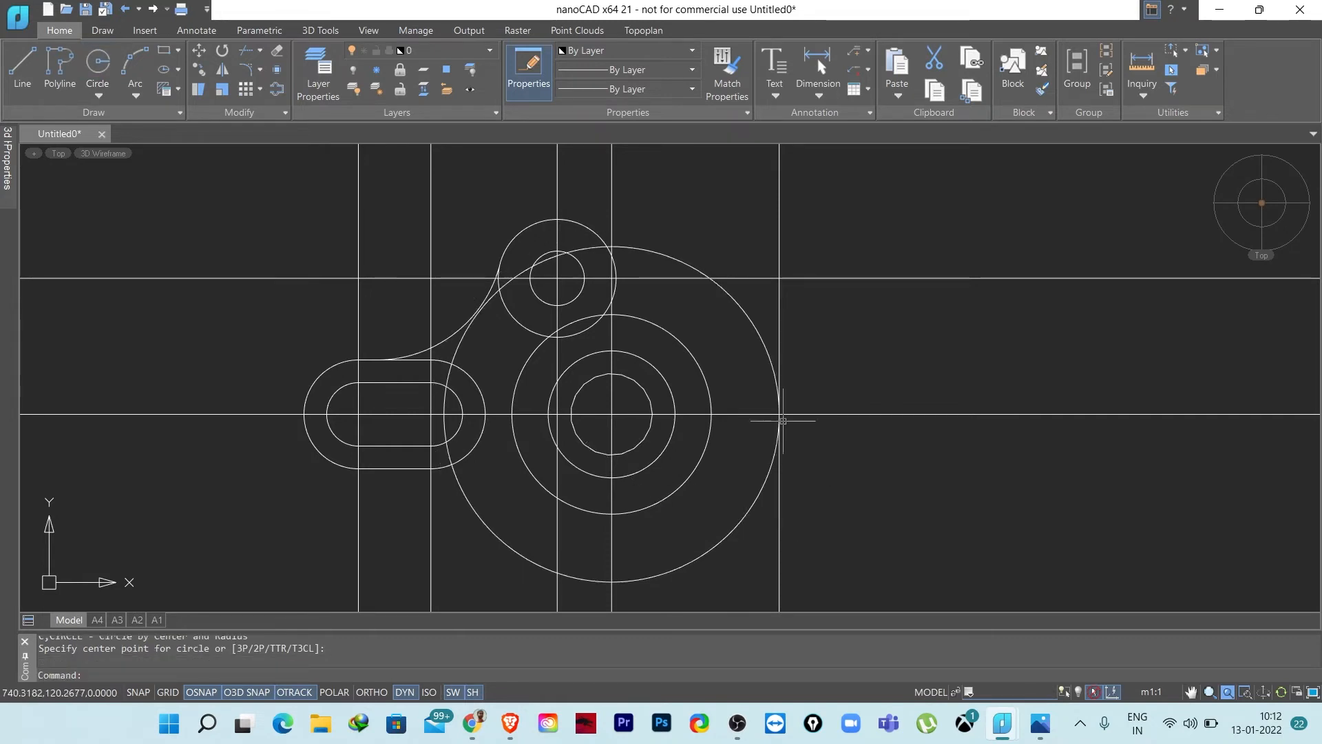
pyautogui.scroll(3, 799, 427)
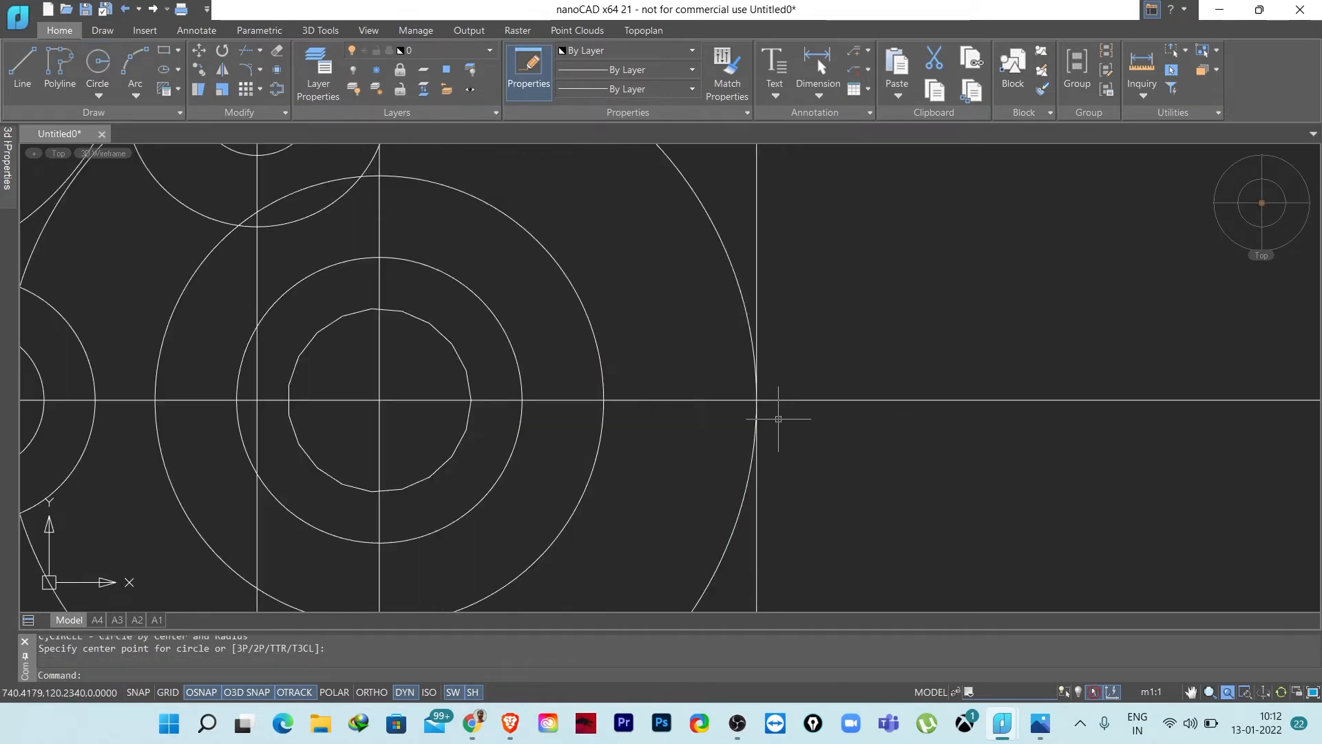
pyautogui.scroll(-2, 764, 420)
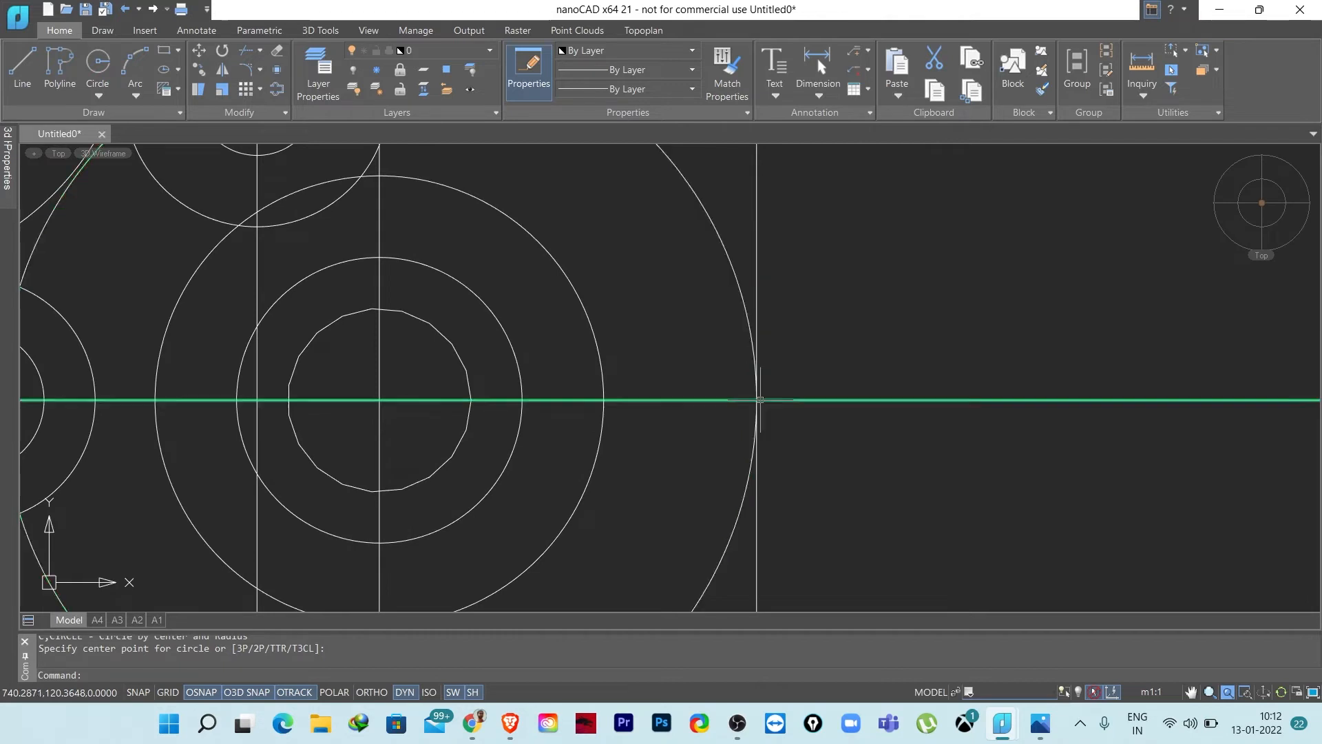
pyautogui.scroll(-2, 736, 422)
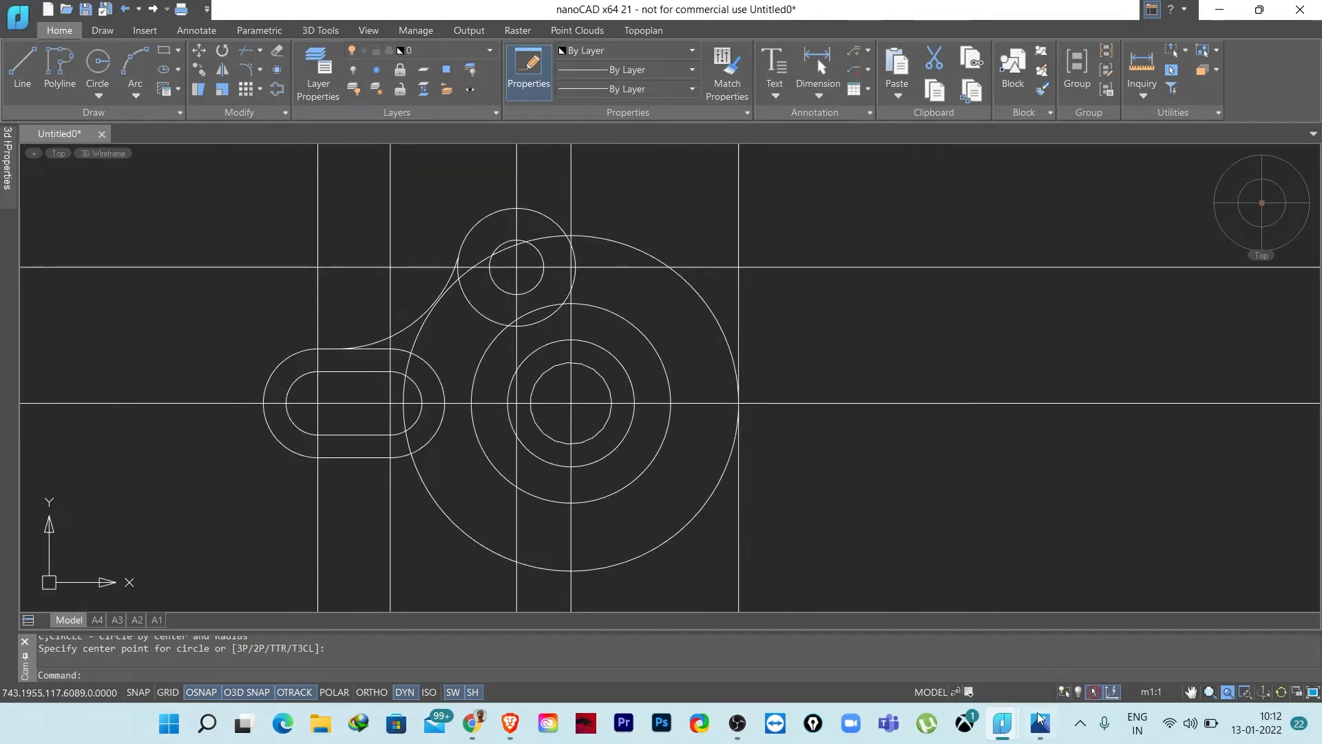
# - Switch to the reference drawing to check the curved slot's angle and dimensions, and return to nanoCAD
pyautogui.click(1040, 724)
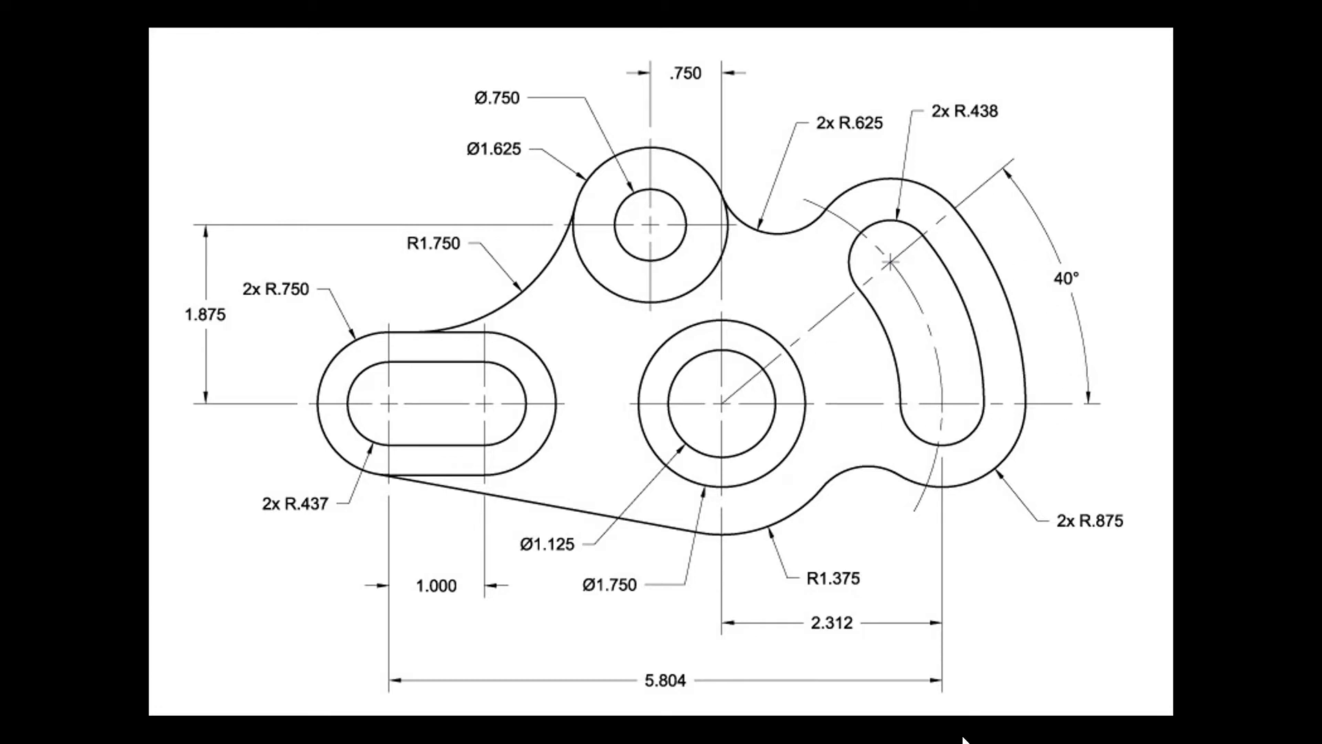
pyautogui.moveTo(1003, 723)
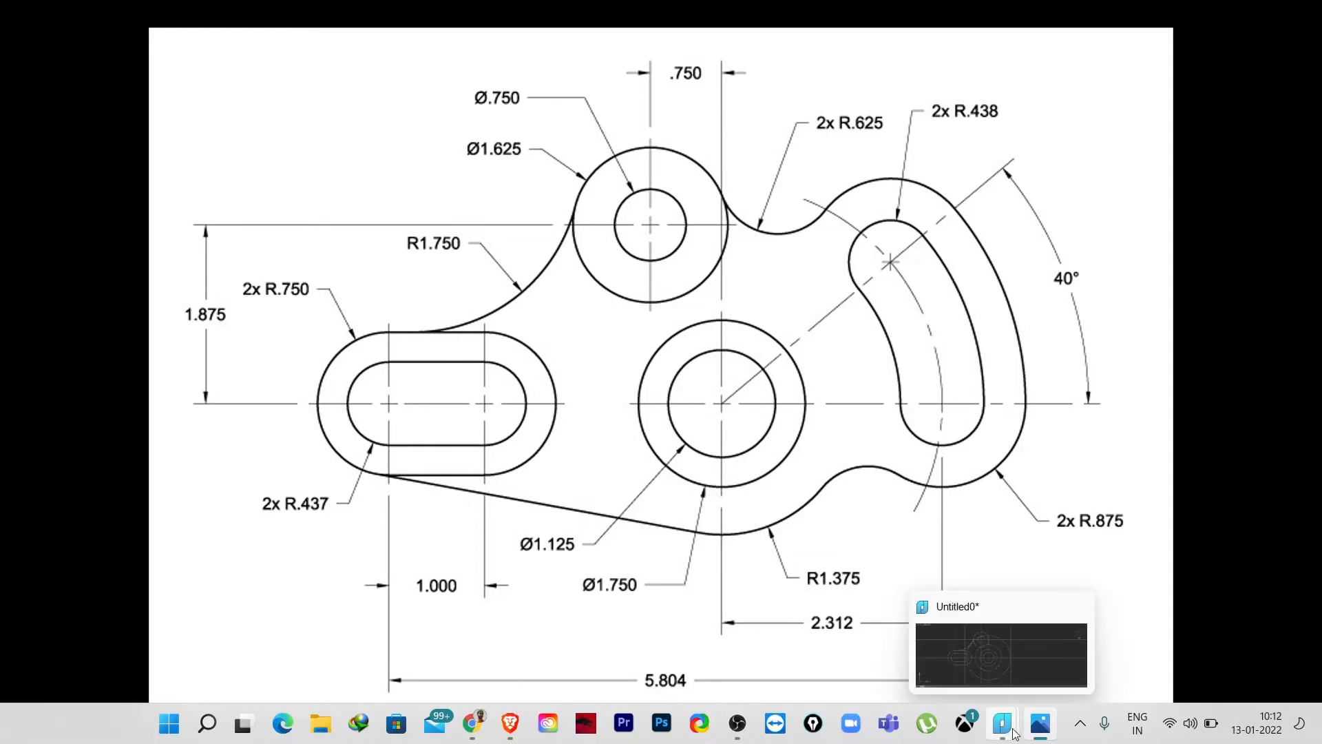
pyautogui.click(989, 657)
pyautogui.scroll(2, 812, 441)
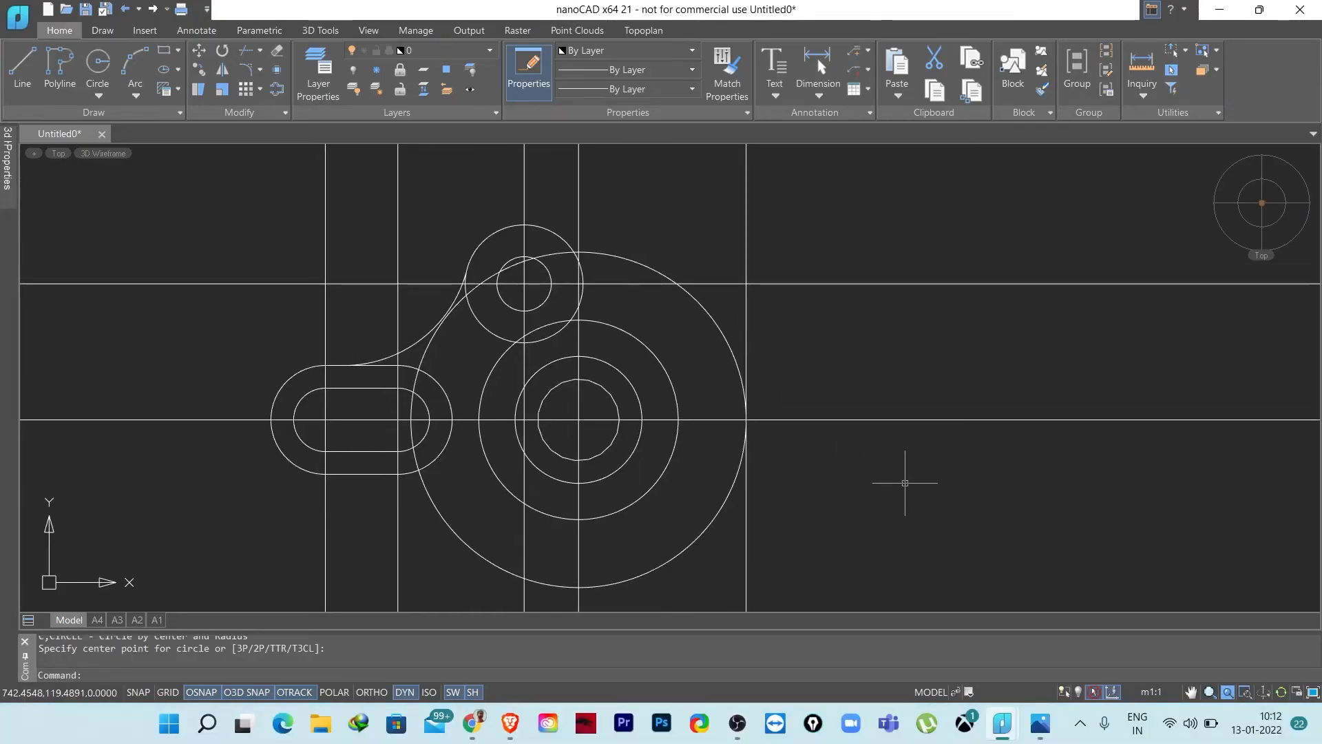
pyautogui.write('L')
pyautogui.press('Return')
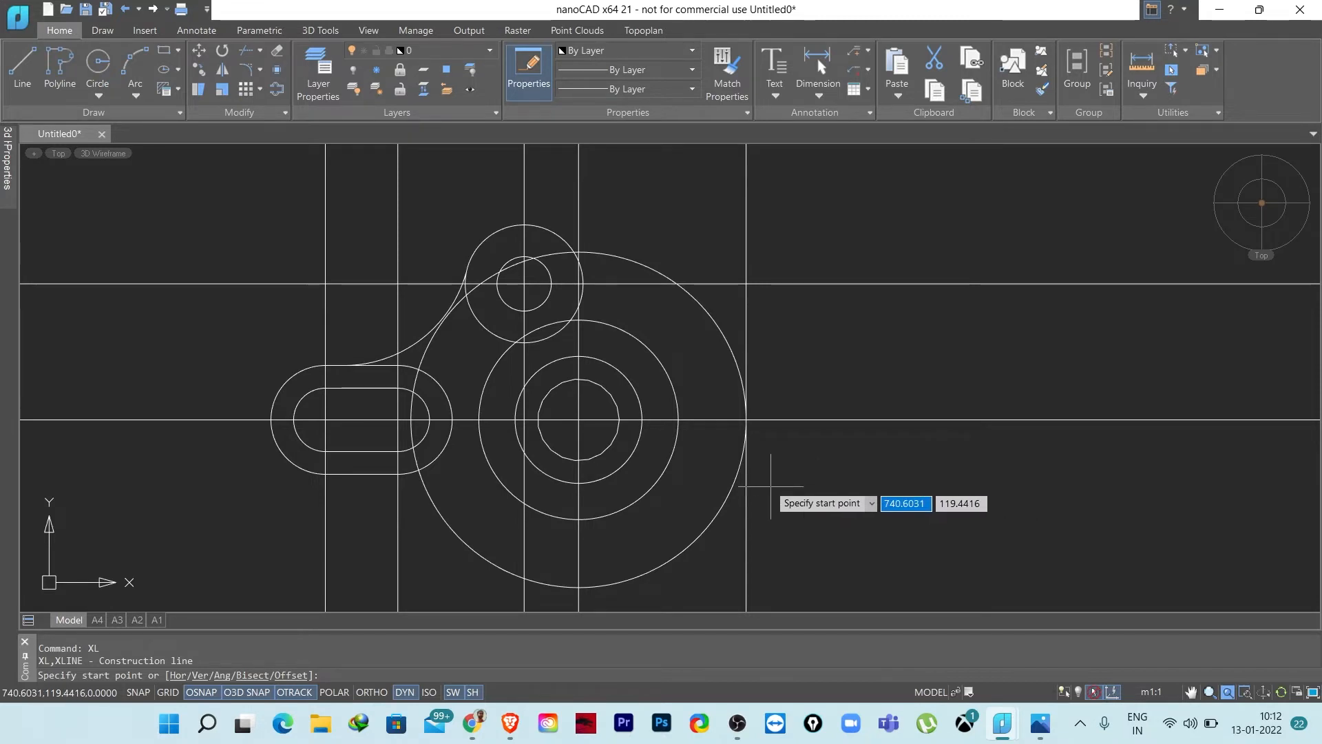
pyautogui.write('V')
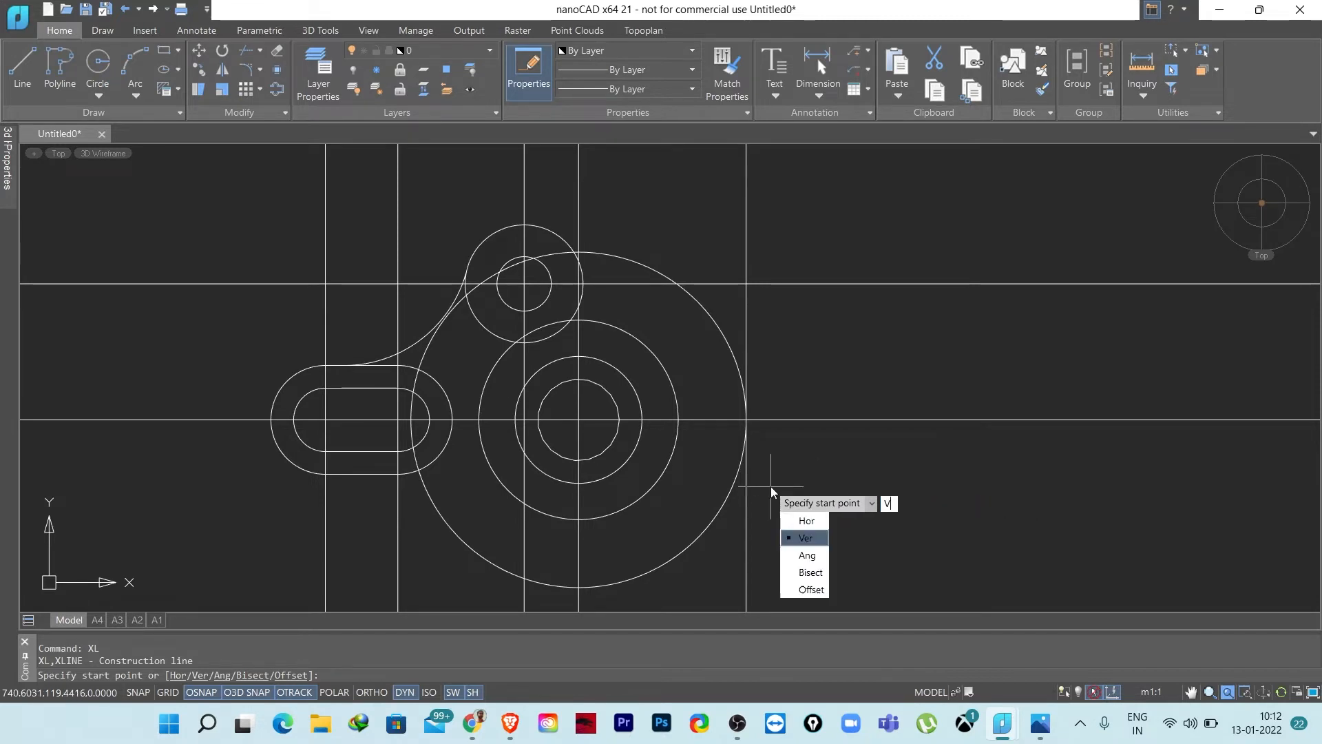
pyautogui.click(808, 557)
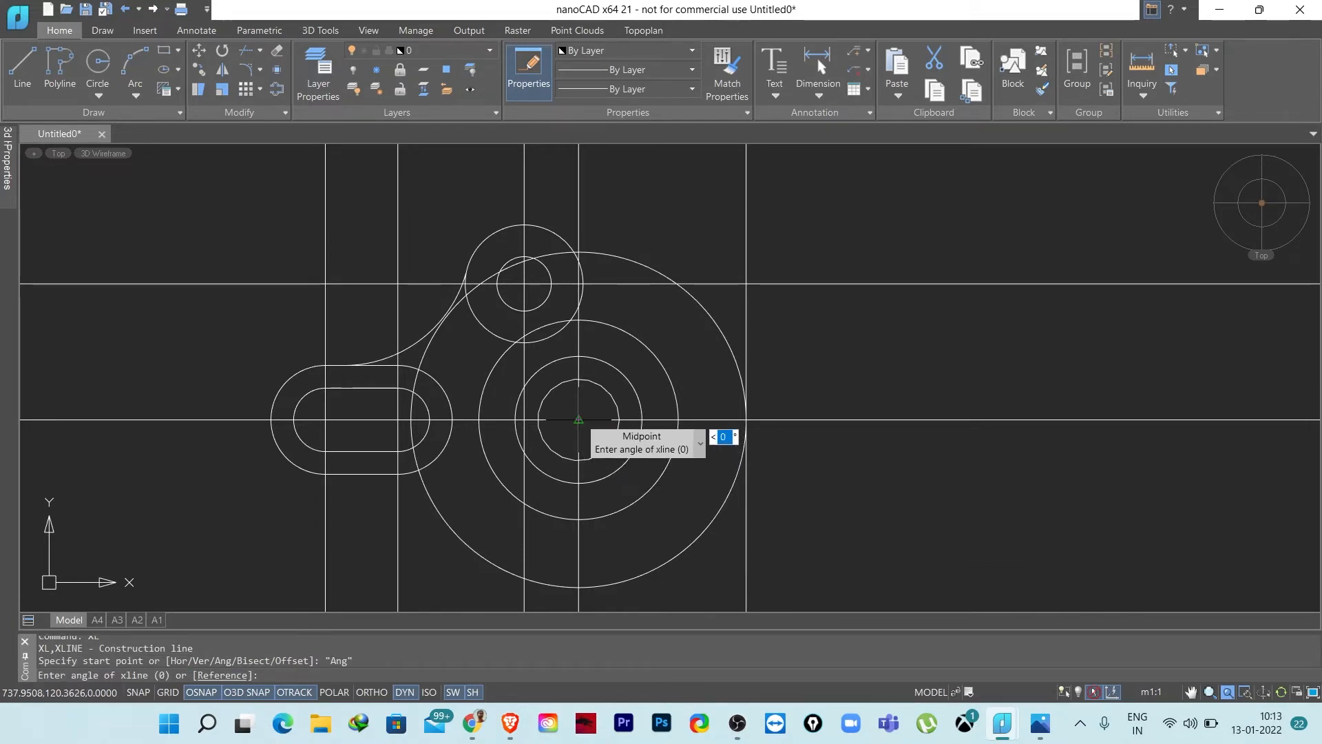
pyautogui.click(579, 419)
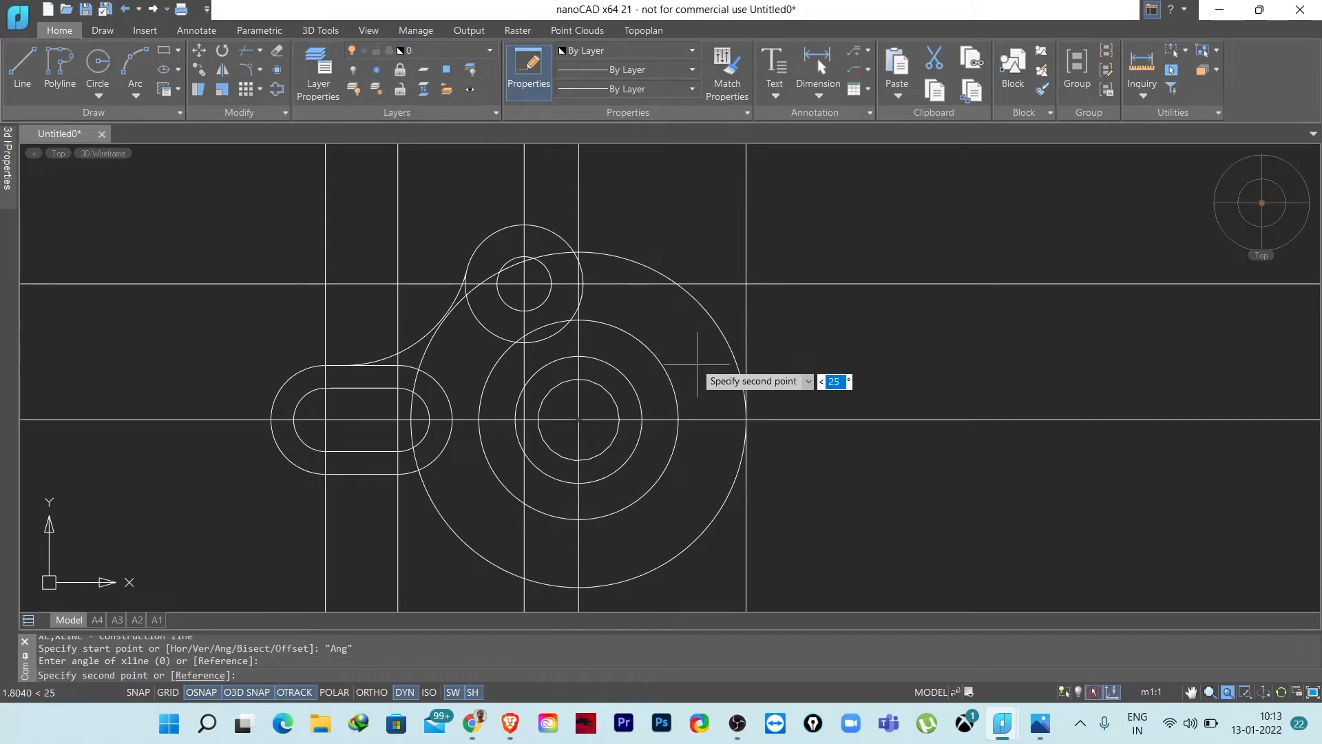
pyautogui.click(747, 418)
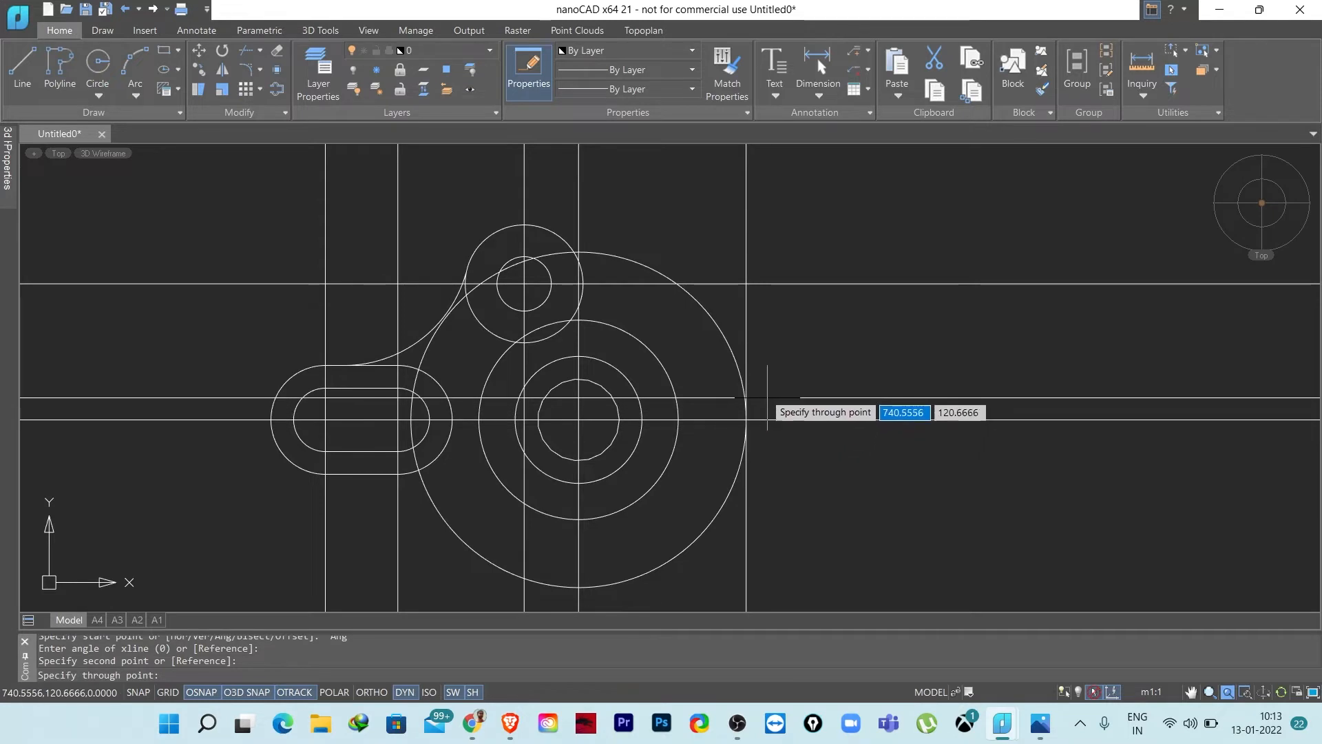
pyautogui.press('Escape')
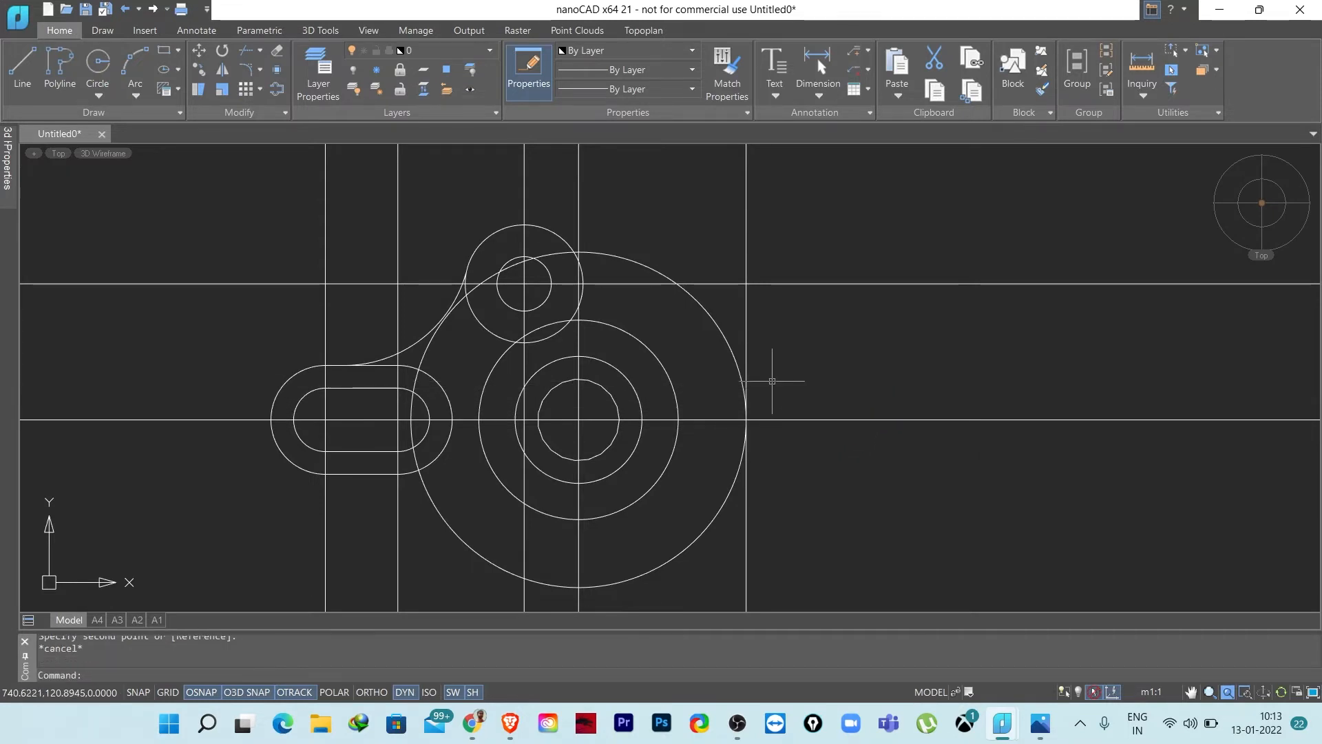
pyautogui.press('Escape')
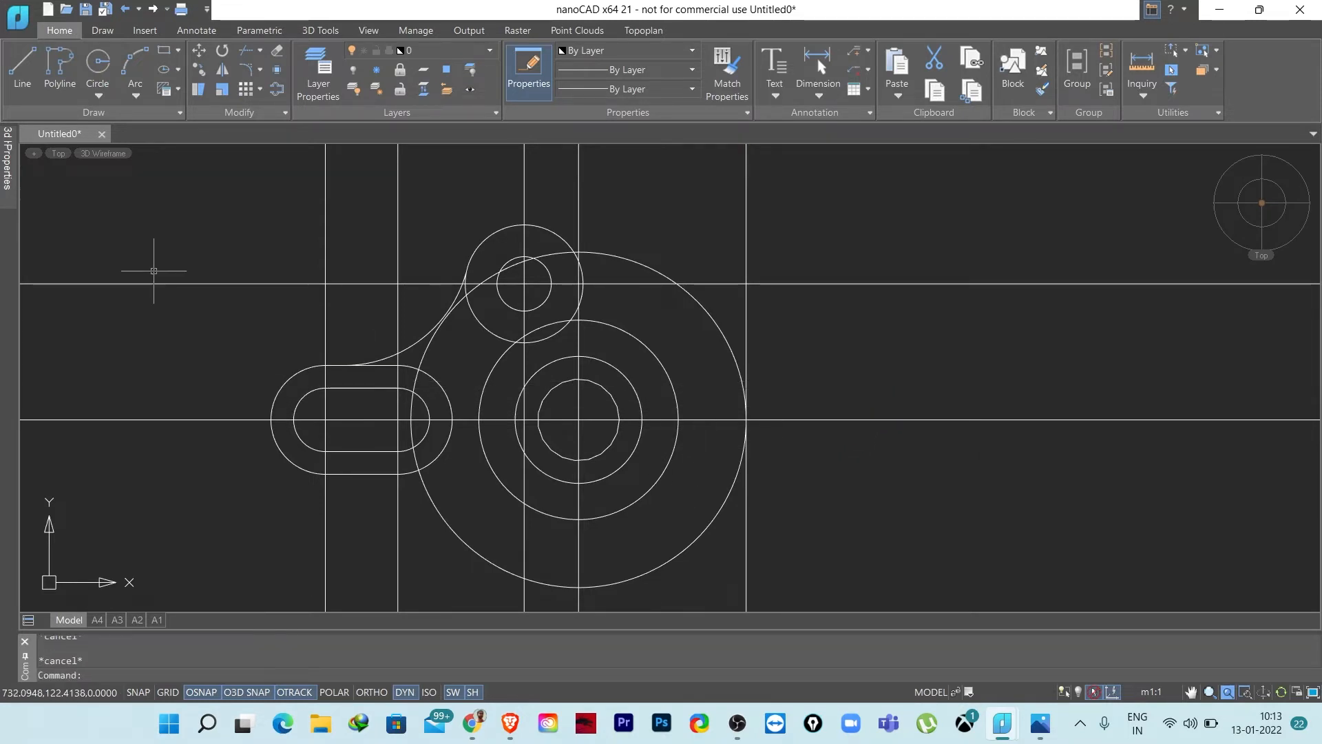
# - Draw a line from the concentric circles' centre at 40° above the horizontal centreline, about 6.28 long, ending beyond the 2.312 radius circle
pyautogui.scroll(4, 620, 437)
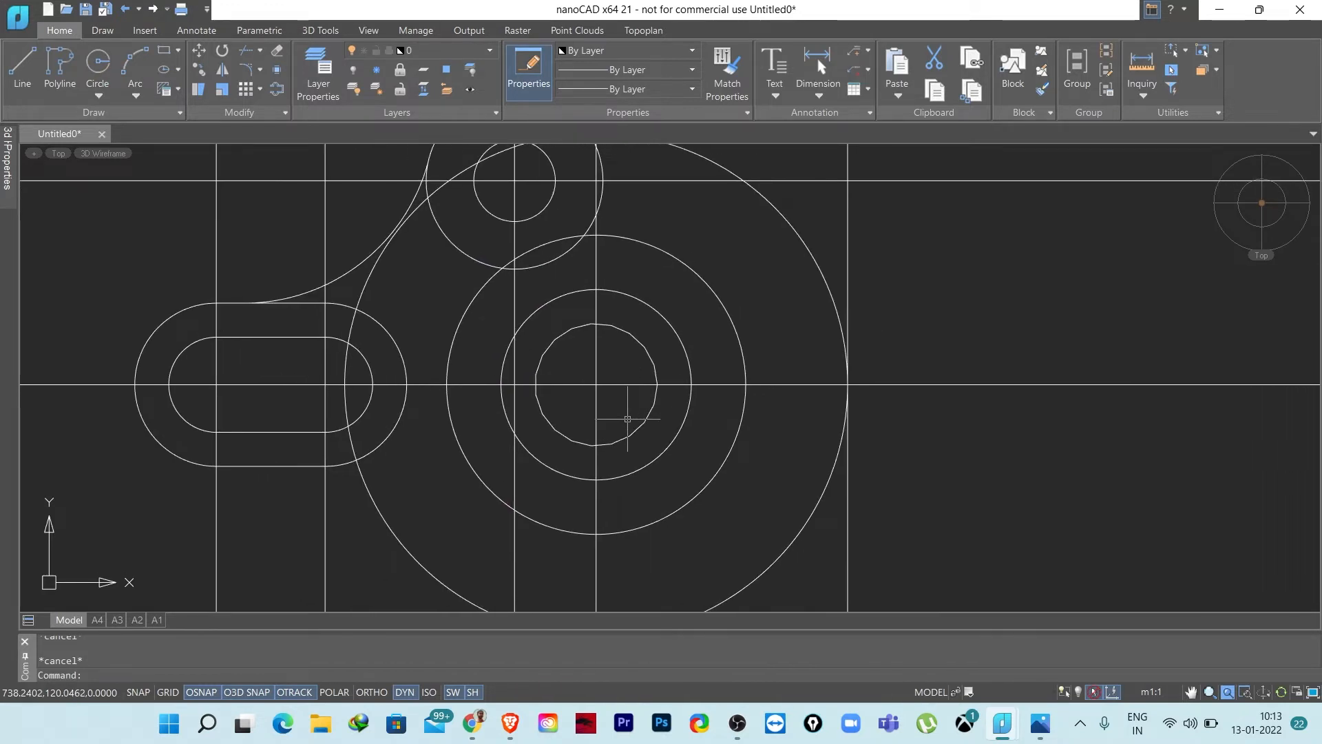
pyautogui.write('L')
pyautogui.press('Return')
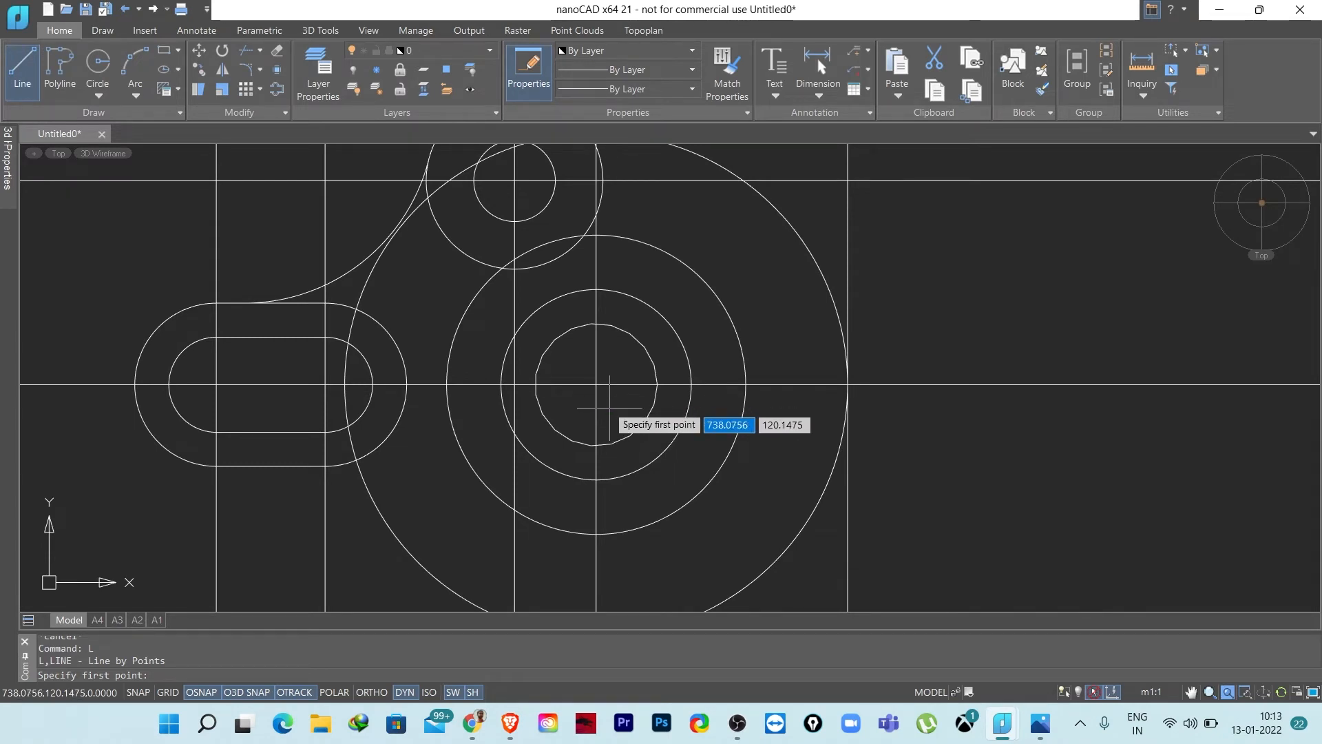
pyautogui.click(596, 385)
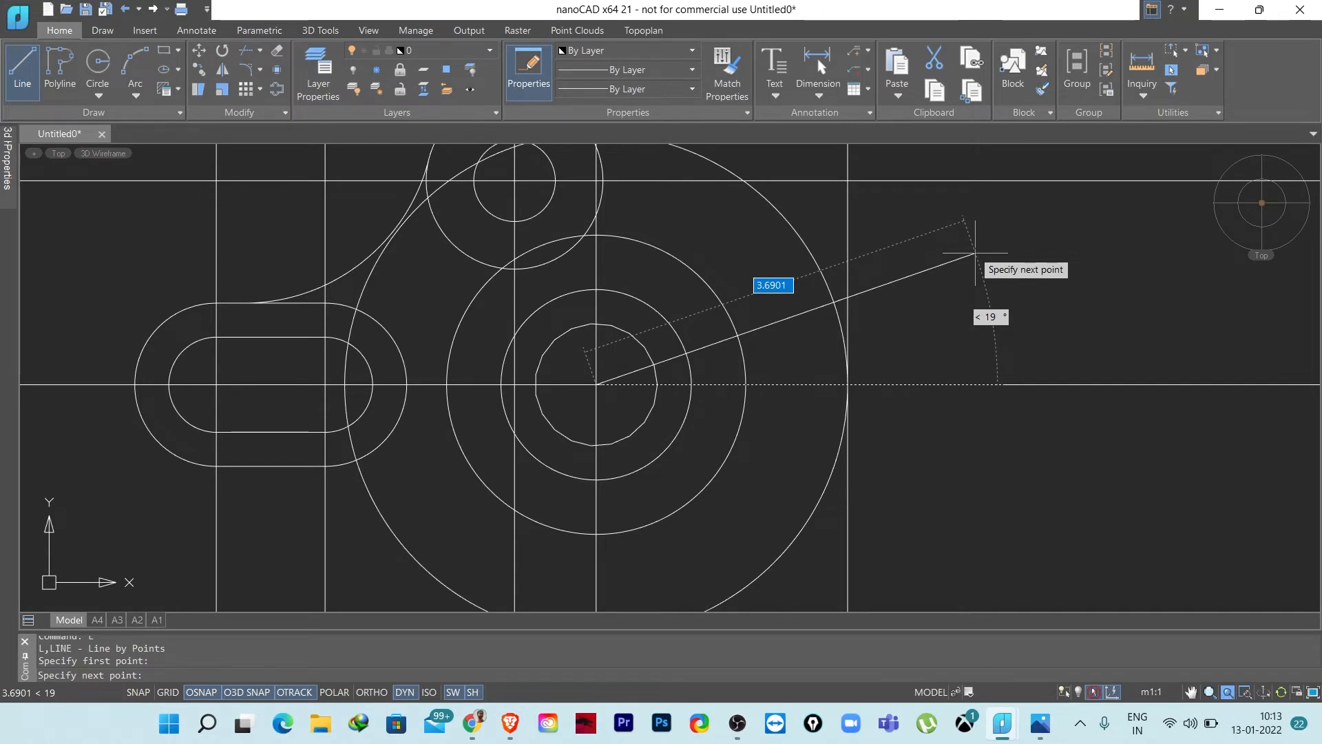
pyautogui.press('Tab')
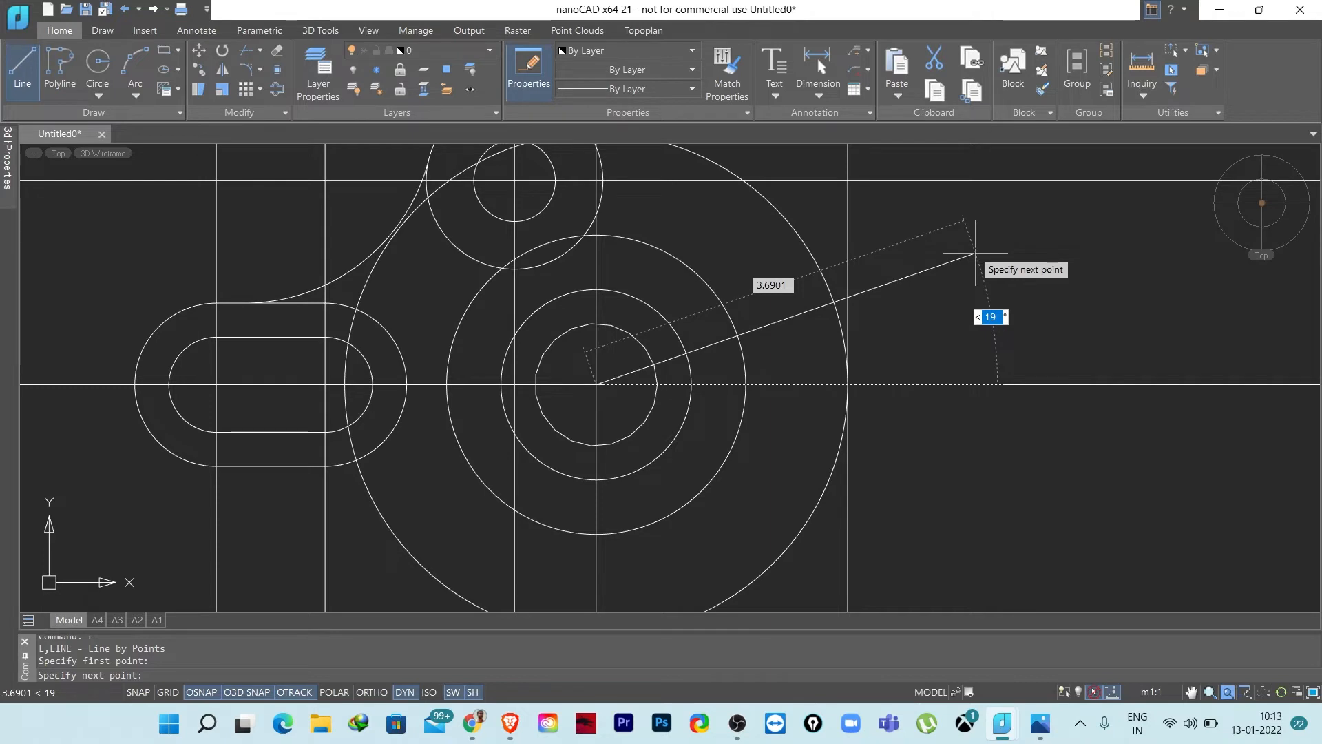
pyautogui.write('40')
pyautogui.press('Tab')
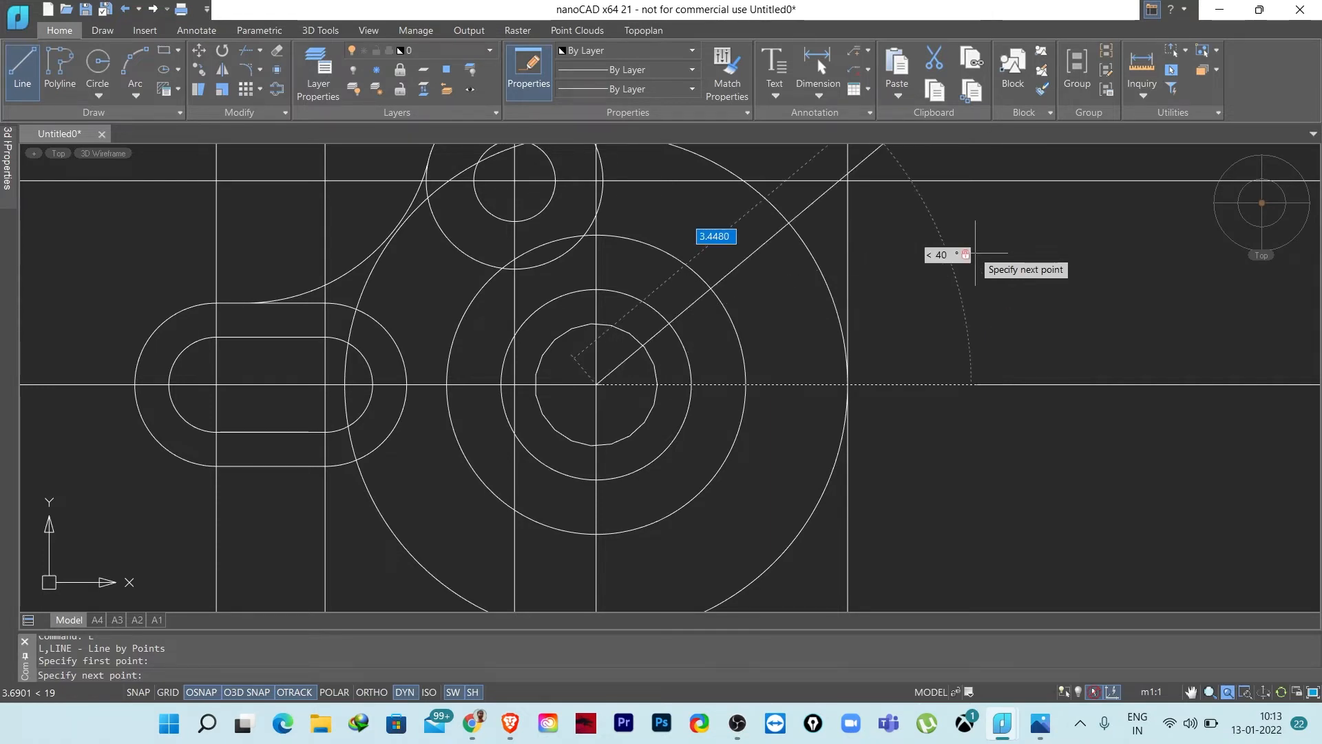
pyautogui.scroll(-1, 975, 253)
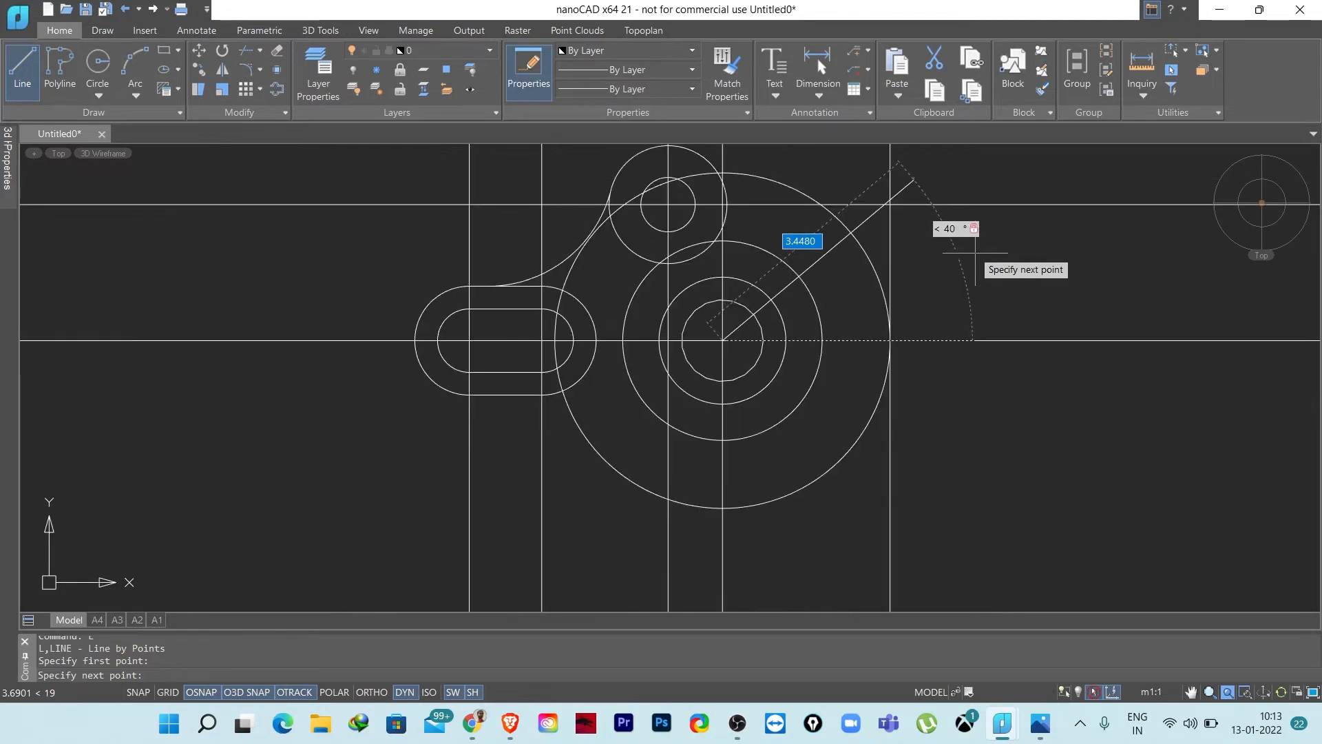
pyautogui.moveTo(1022, 172); pyautogui.dragTo(898, 298, button='middle')
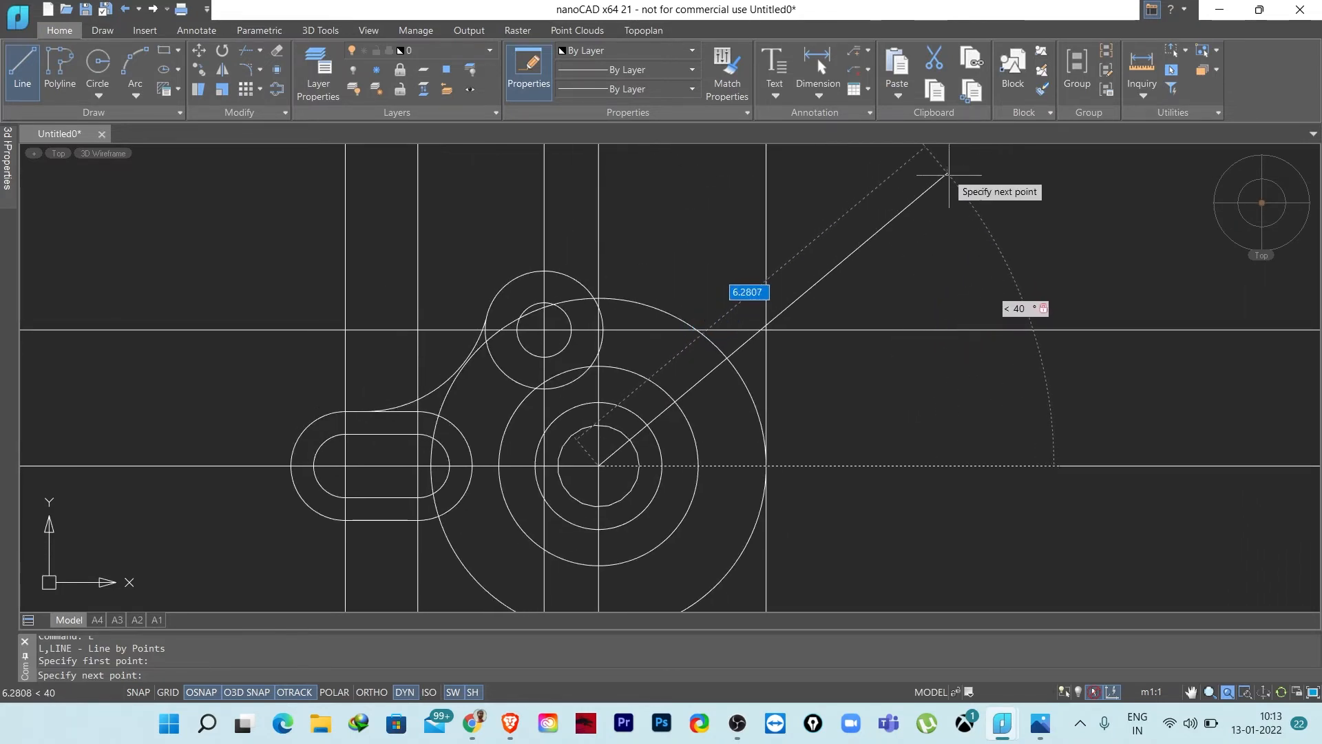
pyautogui.click(947, 174)
pyautogui.press('Escape')
pyautogui.press('Escape')
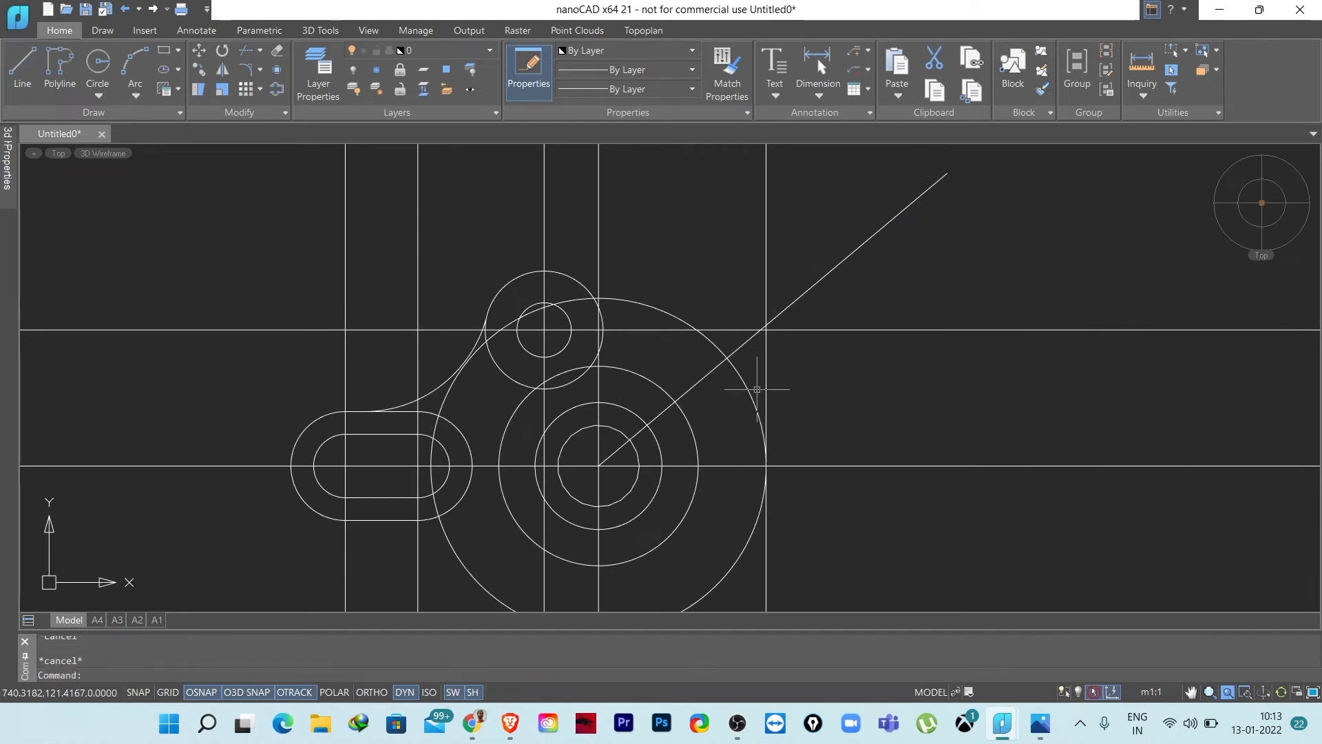
pyautogui.scroll(4, 734, 396)
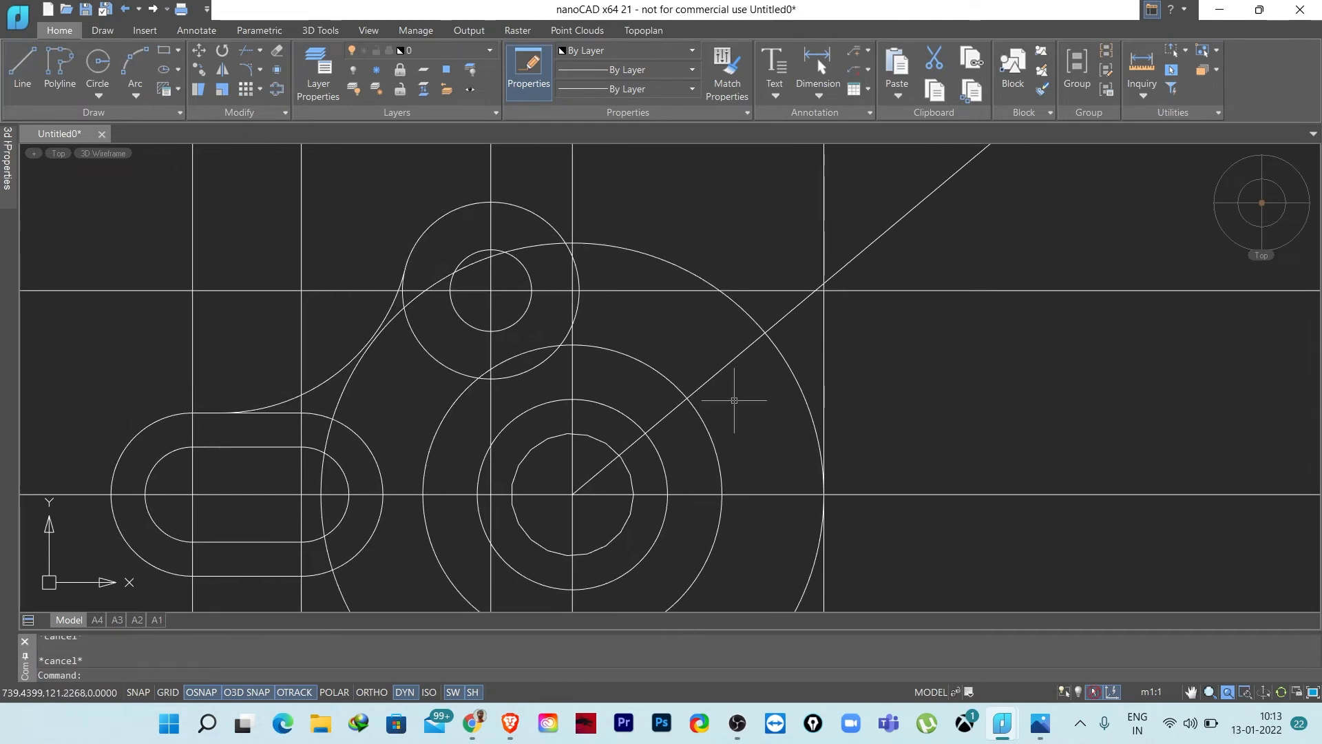
pyautogui.moveTo(737, 415); pyautogui.dragTo(755, 382, button='middle')
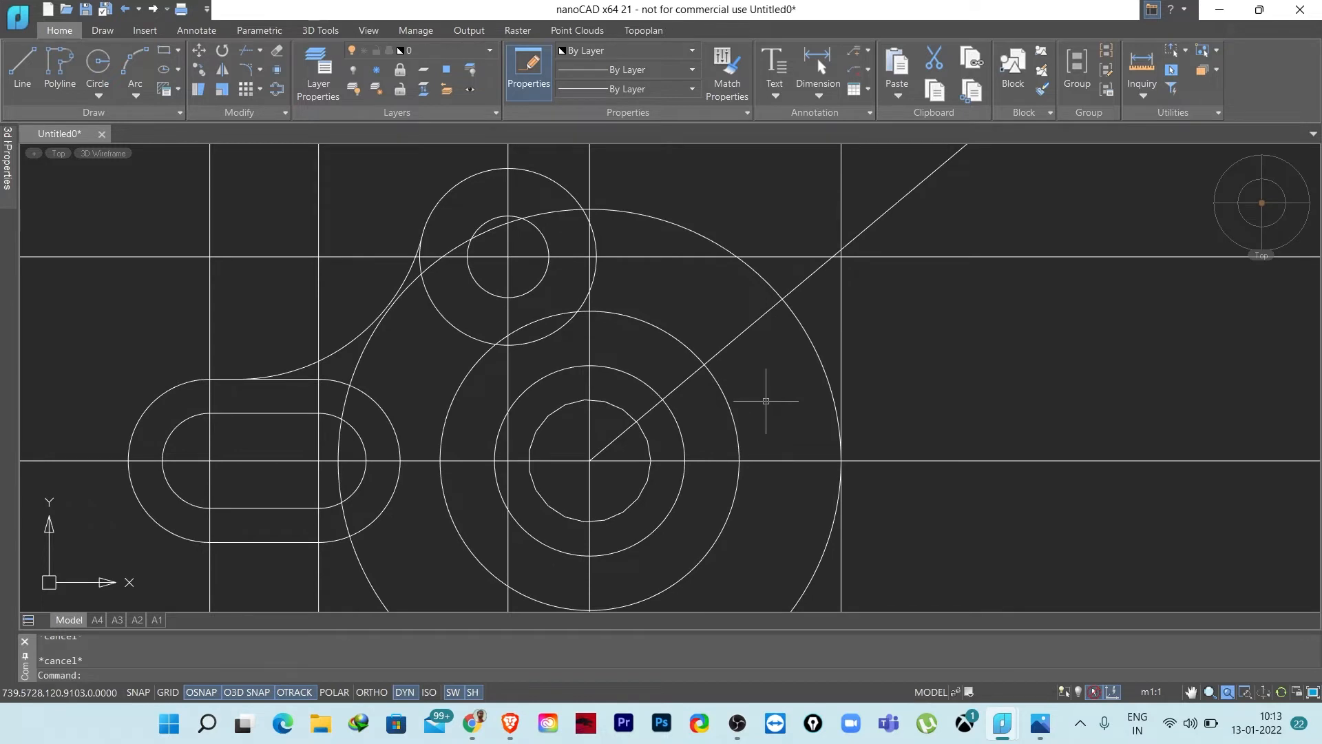
pyautogui.scroll(3, 782, 295)
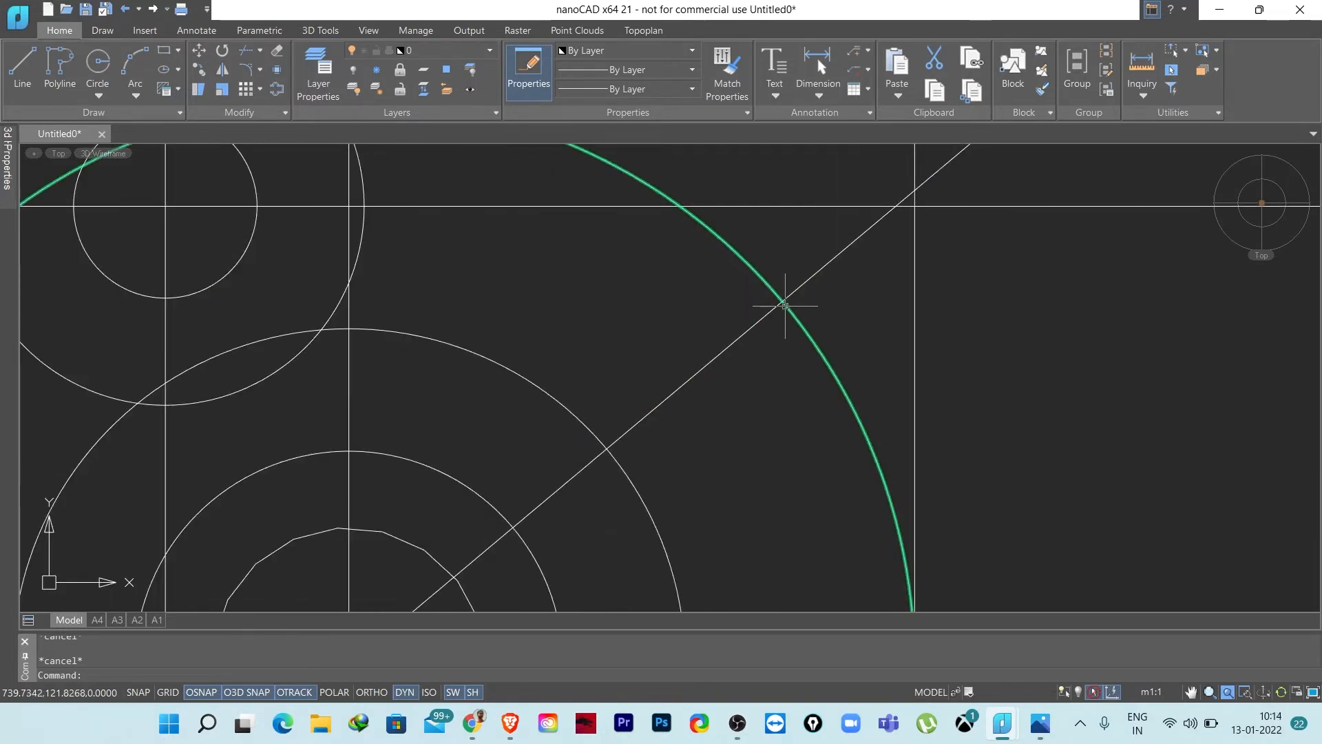
pyautogui.scroll(-4, 777, 309)
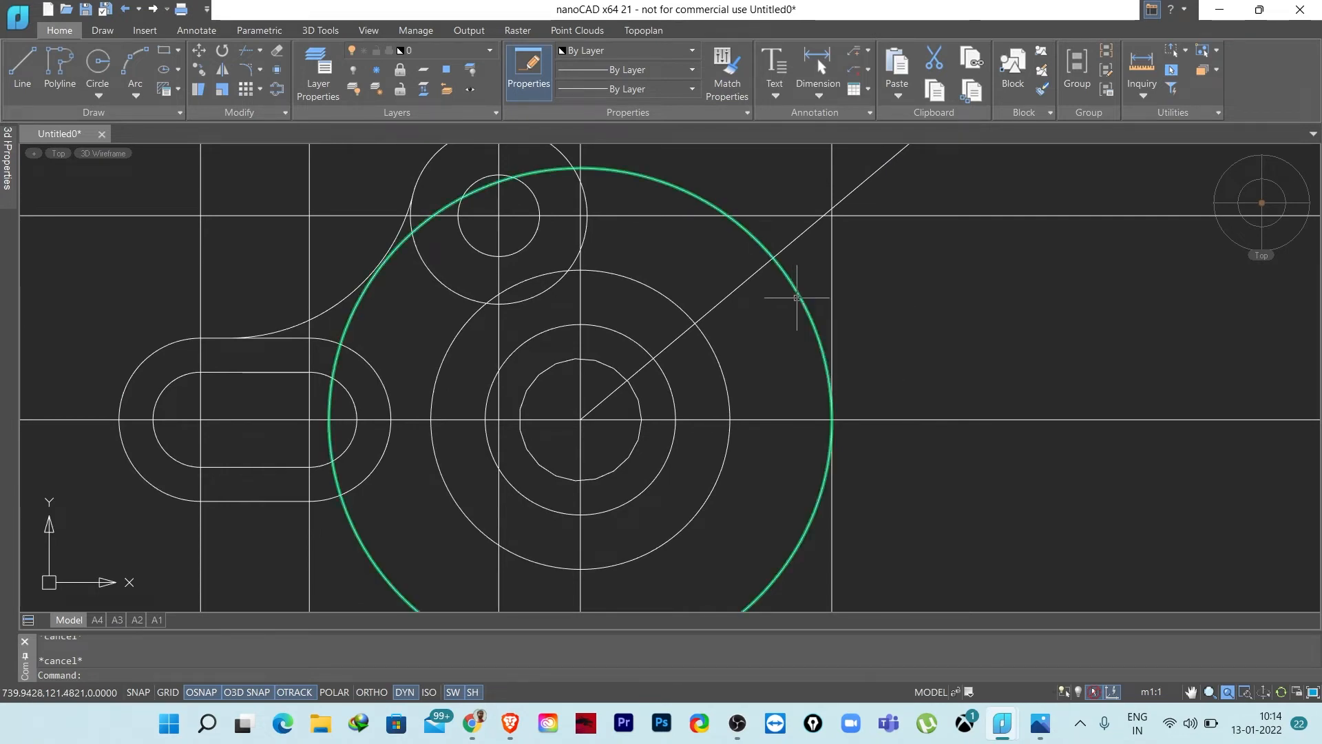
pyautogui.click(795, 296)
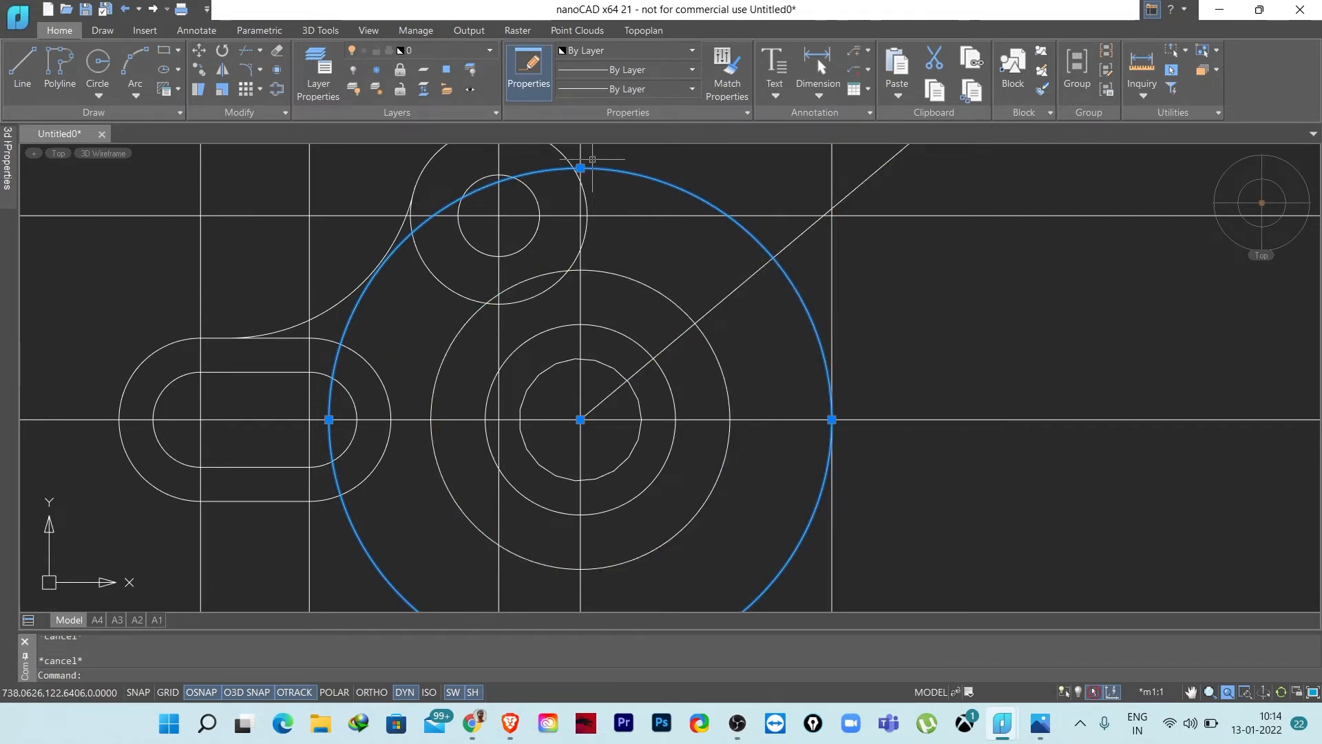
pyautogui.click(650, 69)
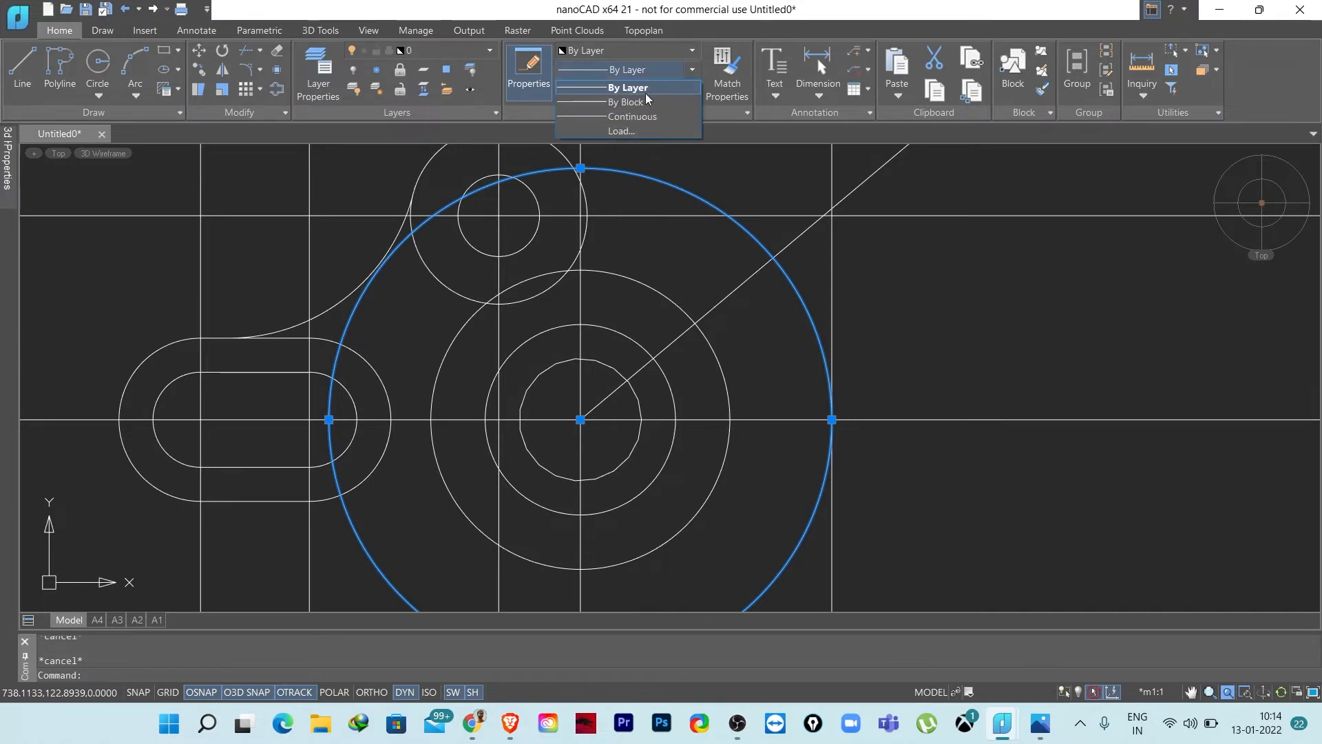
pyautogui.click(622, 131)
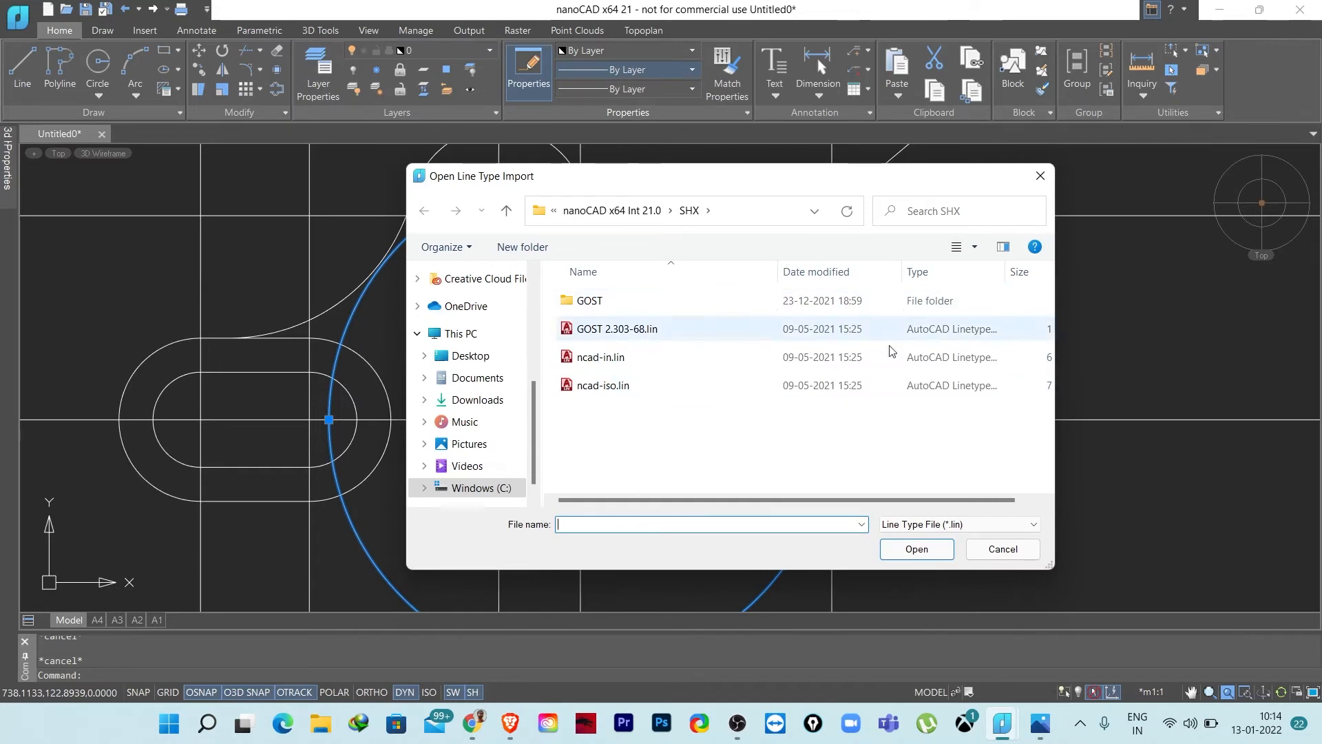
pyautogui.click(1004, 551)
pyautogui.click(958, 366)
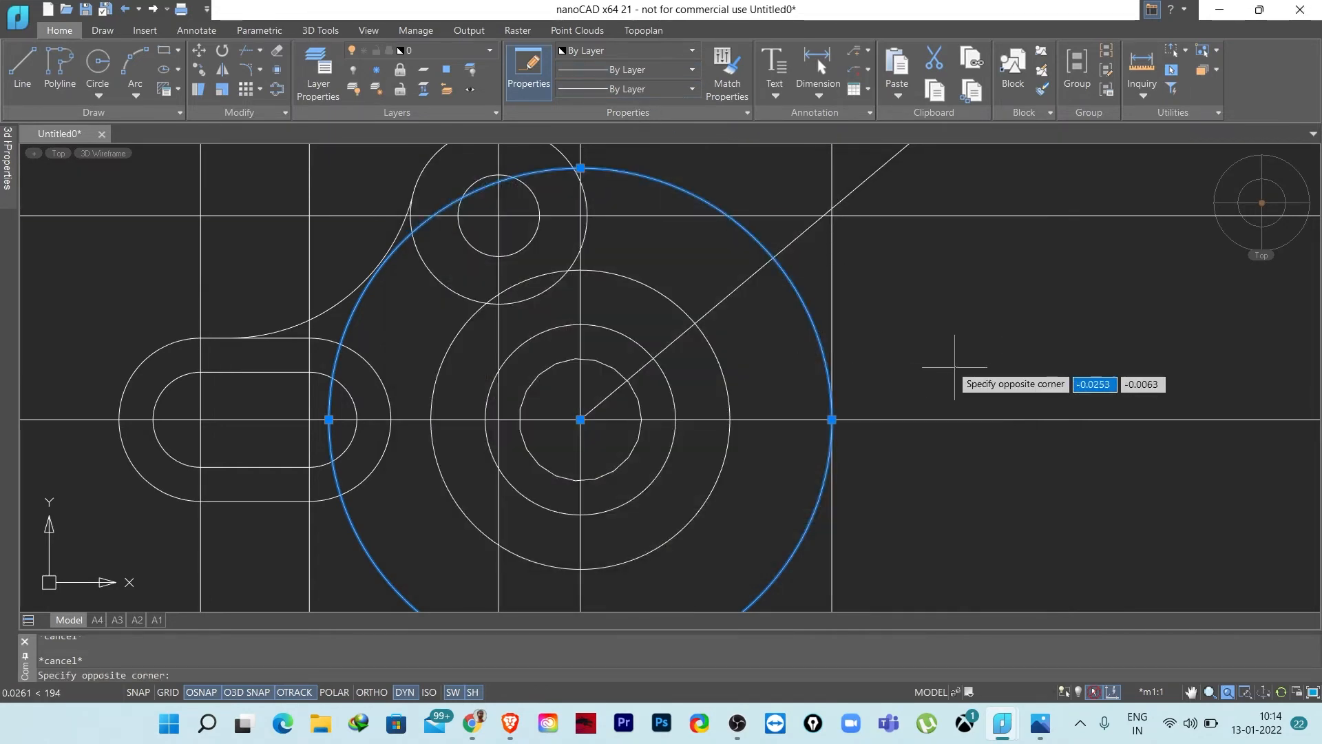
pyautogui.press('Escape')
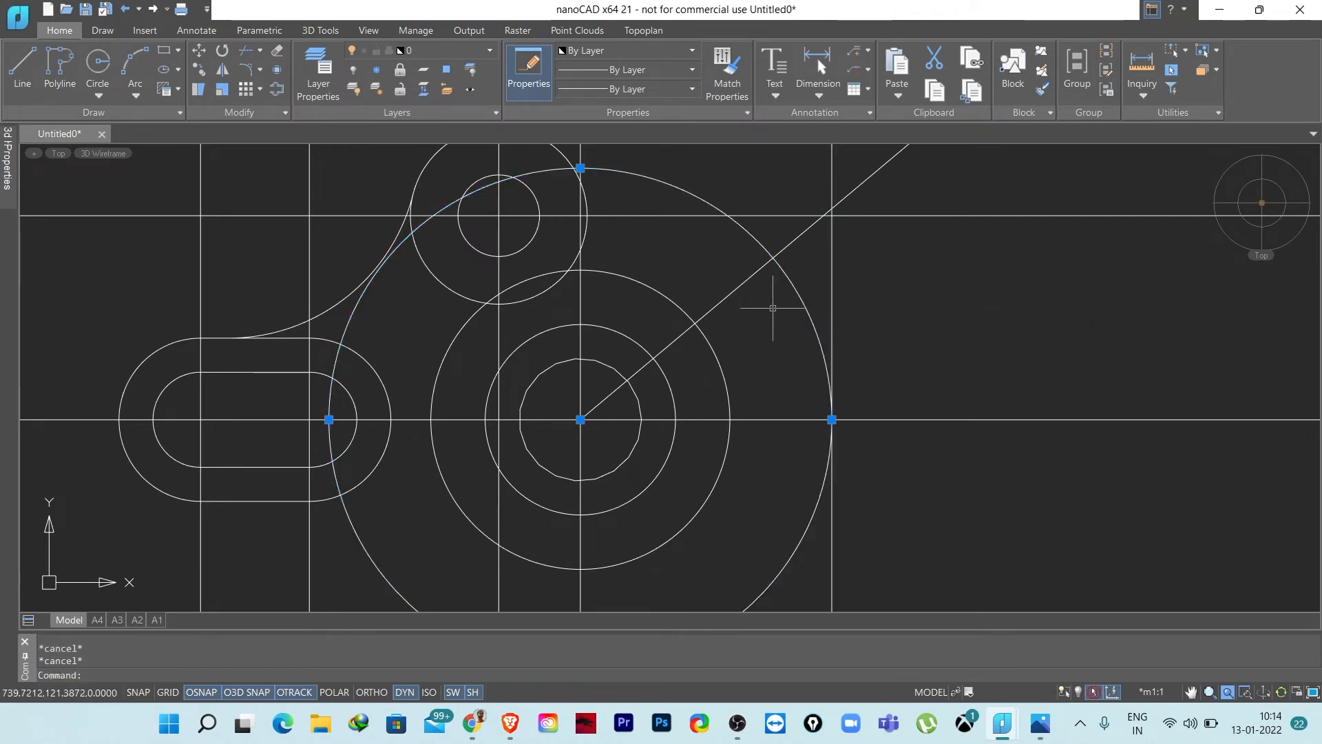
pyautogui.click(618, 77)
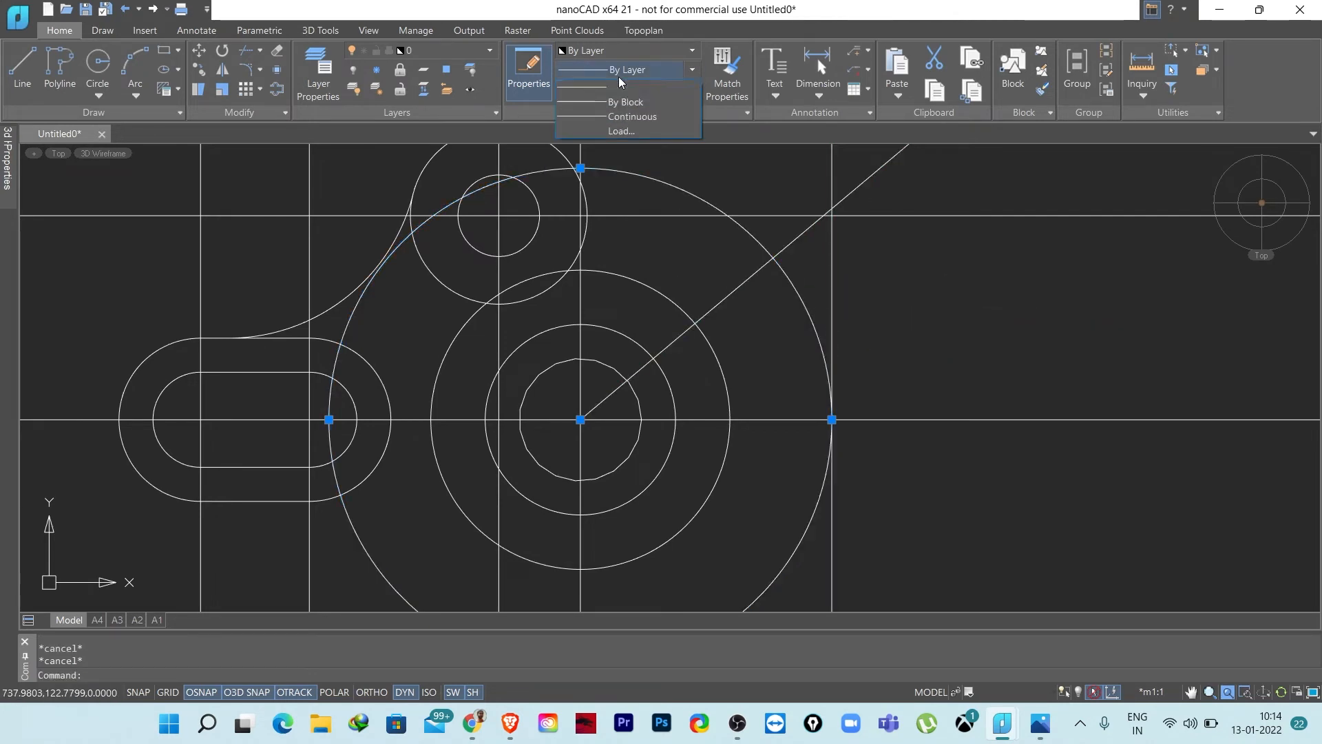
pyautogui.click(618, 96)
pyautogui.click(618, 93)
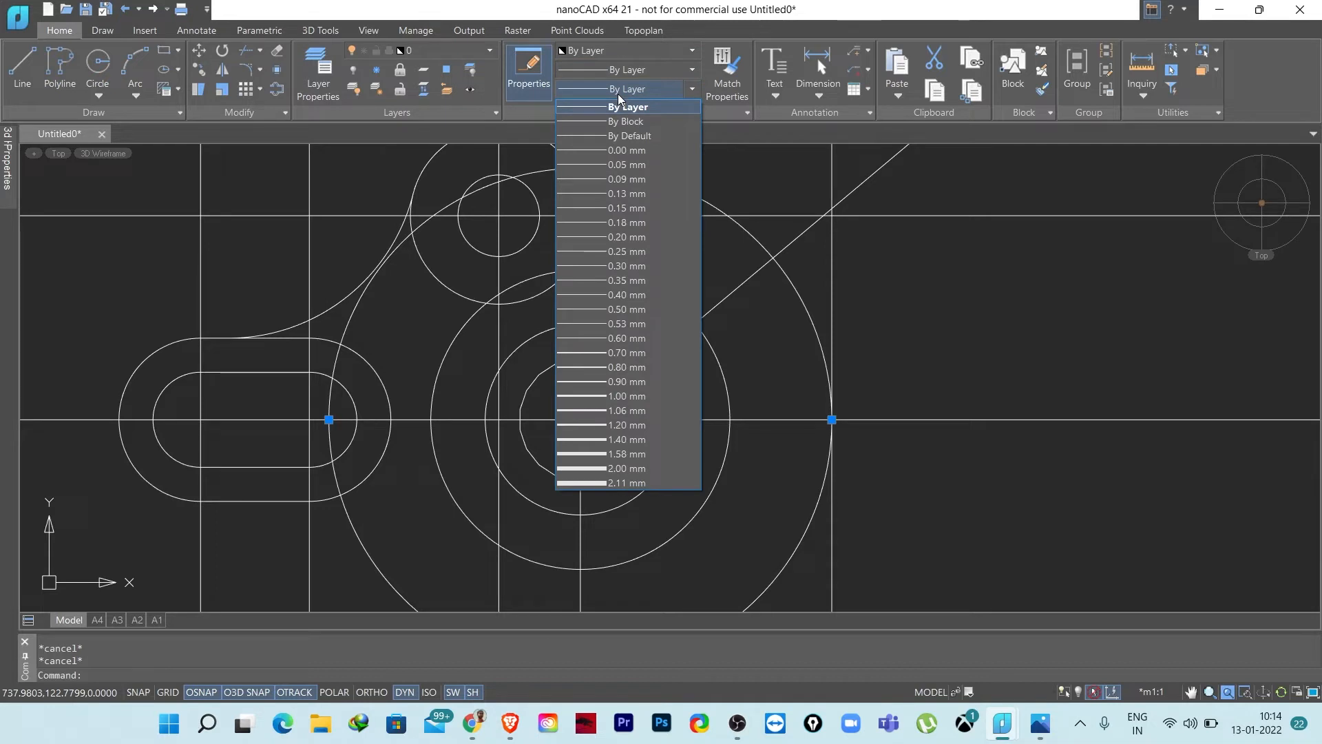
pyautogui.click(618, 95)
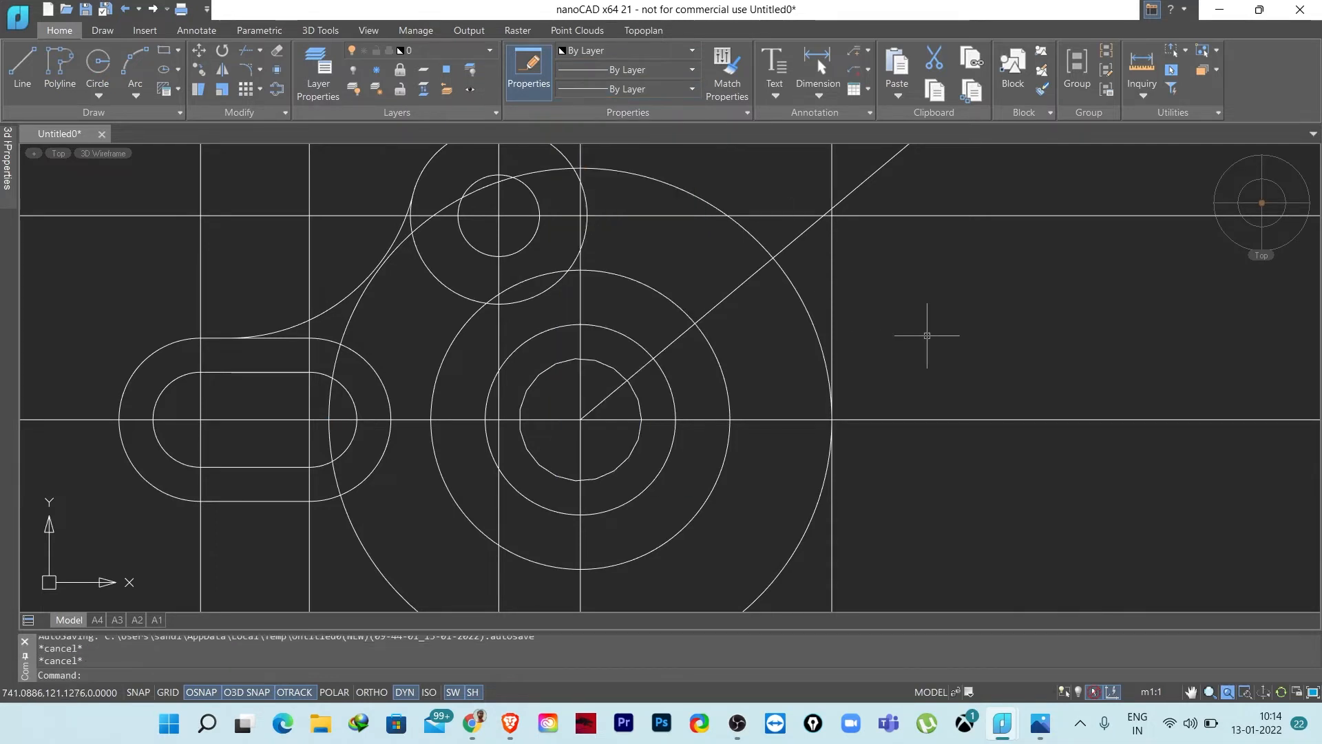
# - Set the lineweight of both slot outlines, the tangent arc and all the circles to 1.58 mm
pyautogui.scroll(-2, 942, 348)
pyautogui.moveTo(941, 347); pyautogui.dragTo(802, 363, button='middle')
pyautogui.scroll(-2, 803, 363)
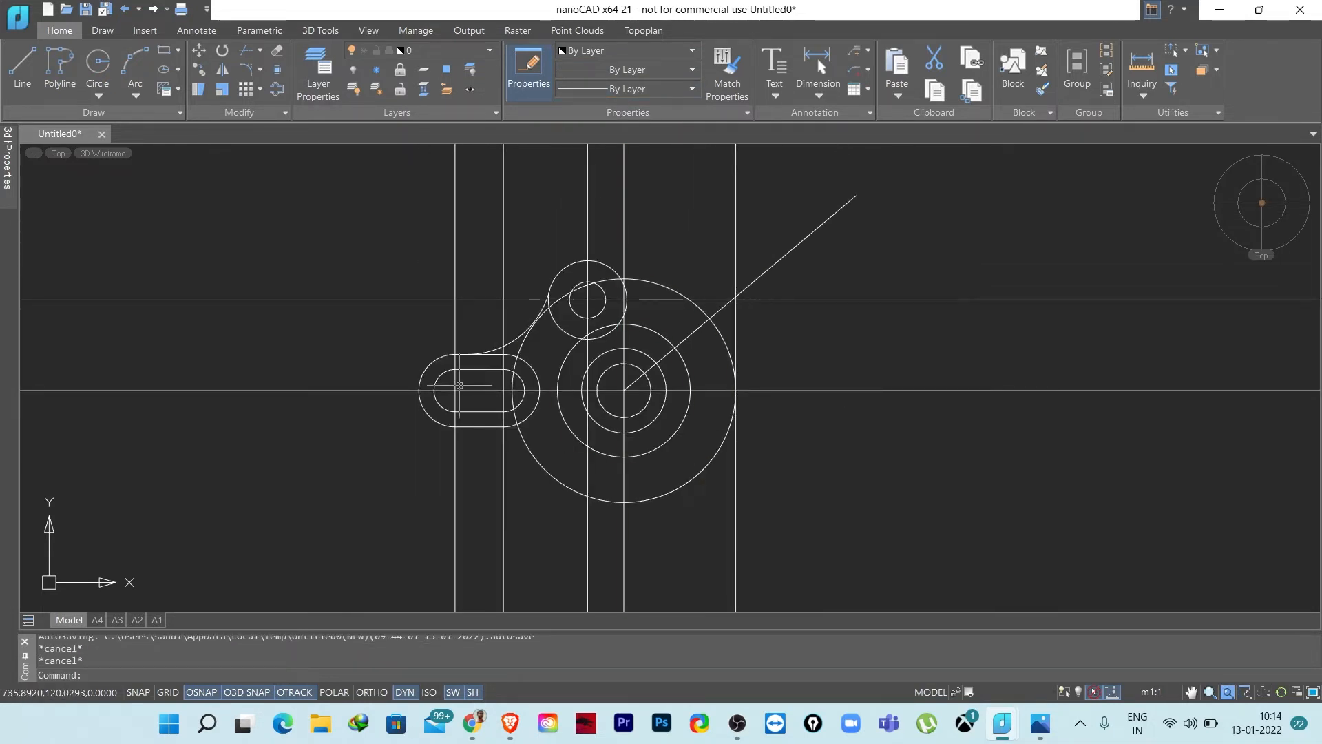
pyautogui.click(353, 230)
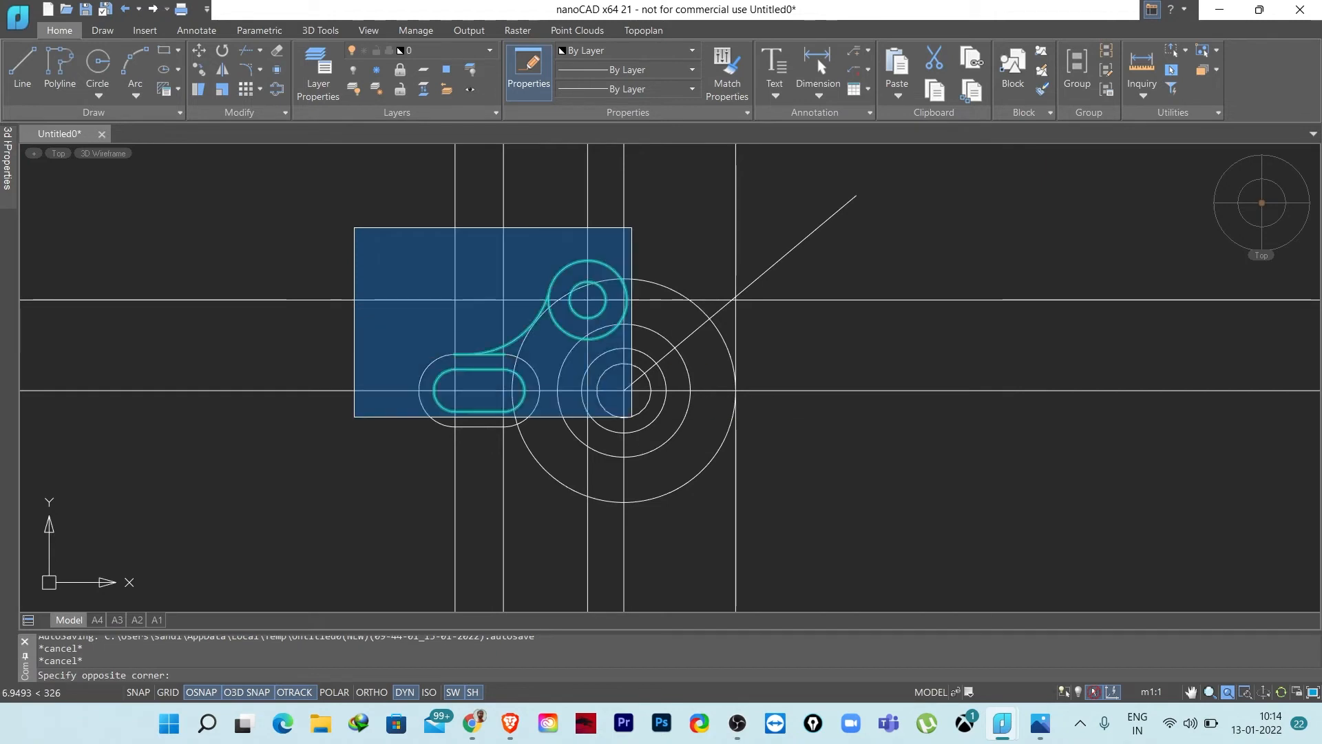
pyautogui.click(780, 511)
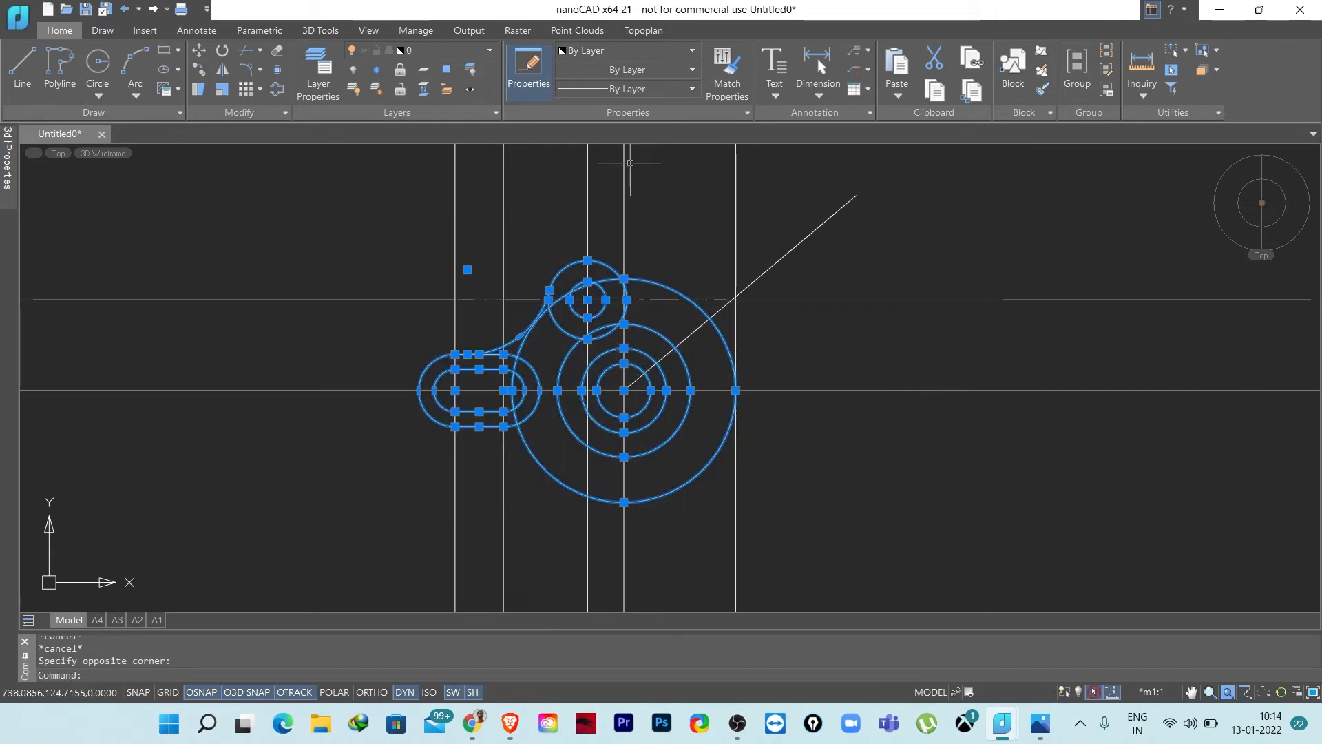
pyautogui.click(633, 89)
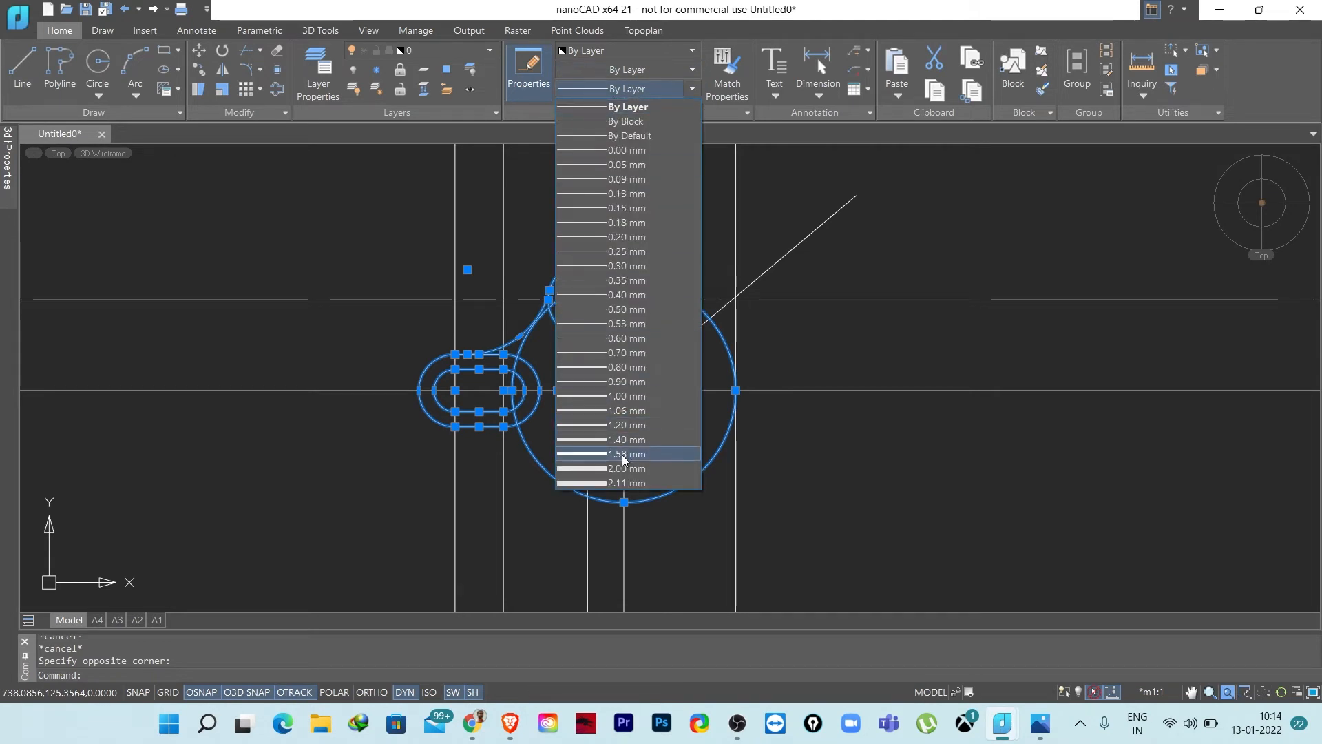
pyautogui.click(622, 455)
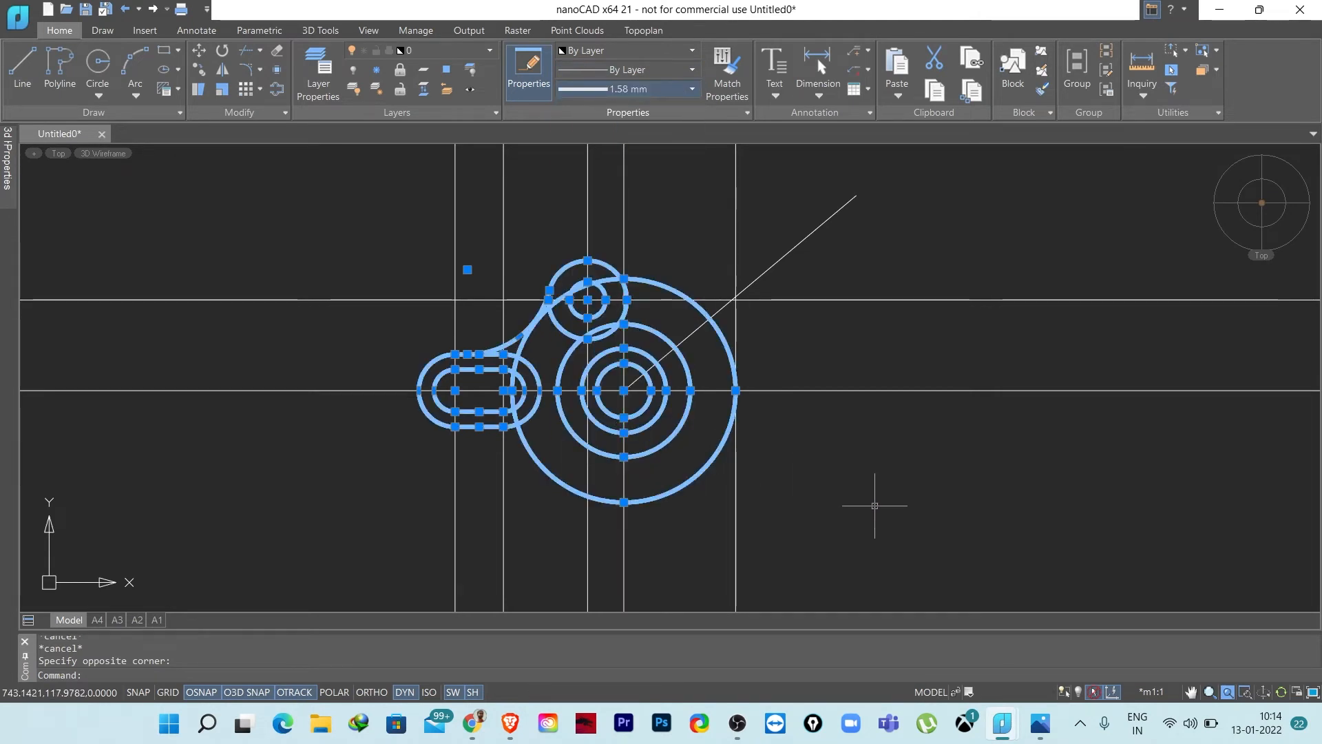
pyautogui.press('Escape')
pyautogui.press('Escape')
pyautogui.scroll(2, 590, 376)
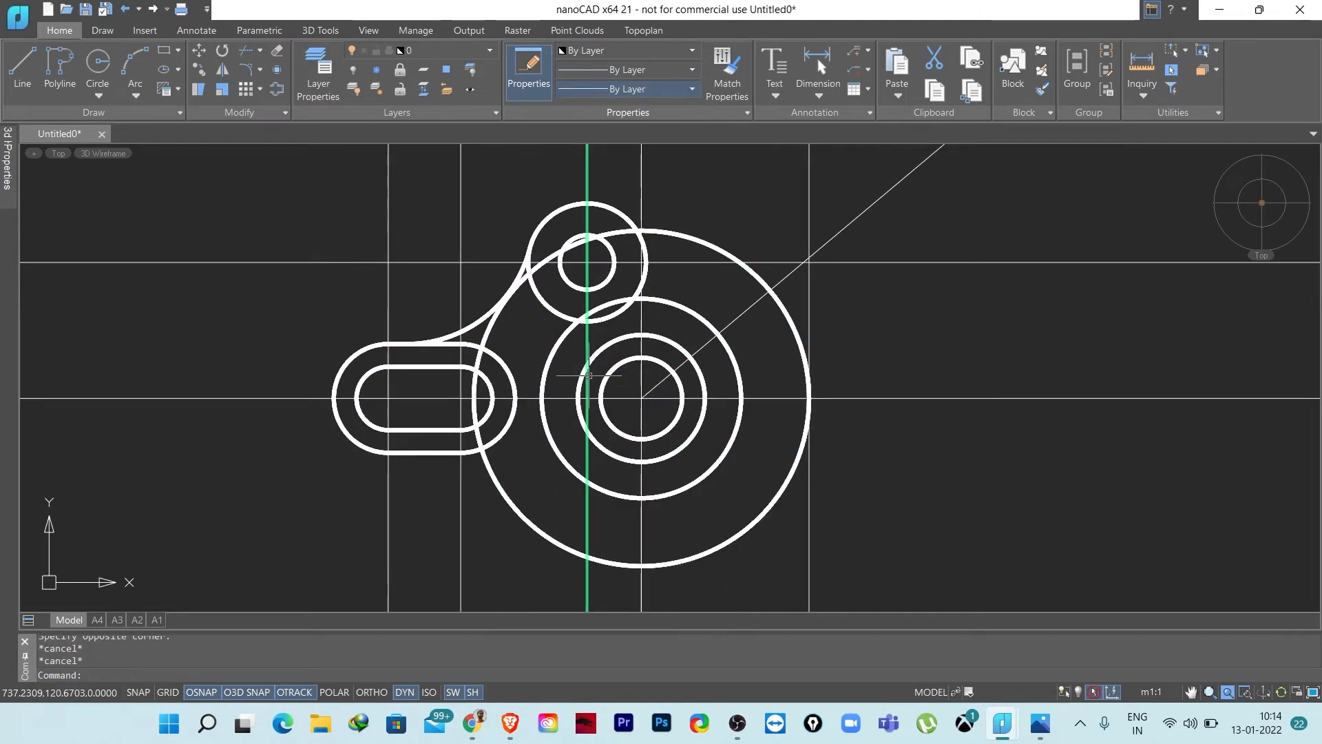
# - Set the lineweight of both slot outlines, the tangent arc and all the circles to 0.70 mm
pyautogui.click(648, 88)
pyautogui.click(909, 467)
pyautogui.scroll(-2, 413, 236)
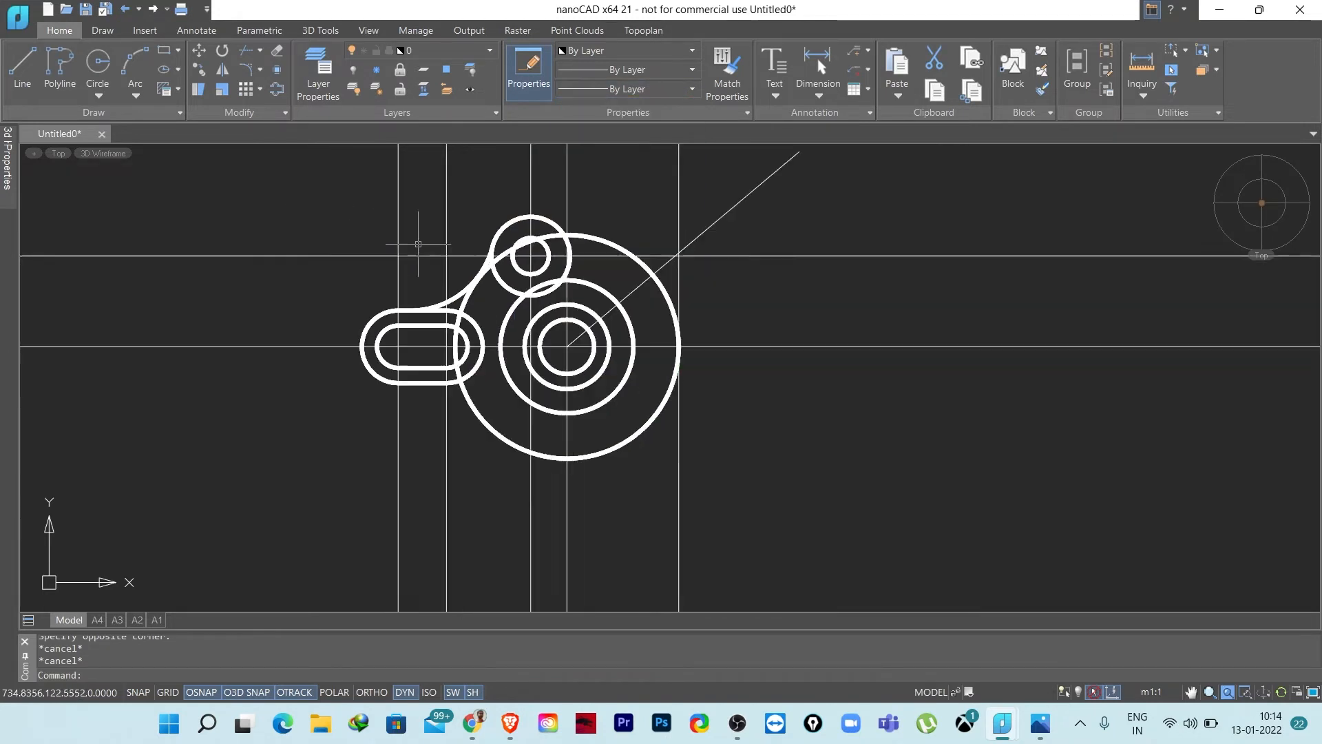
pyautogui.click(278, 178)
pyautogui.click(711, 484)
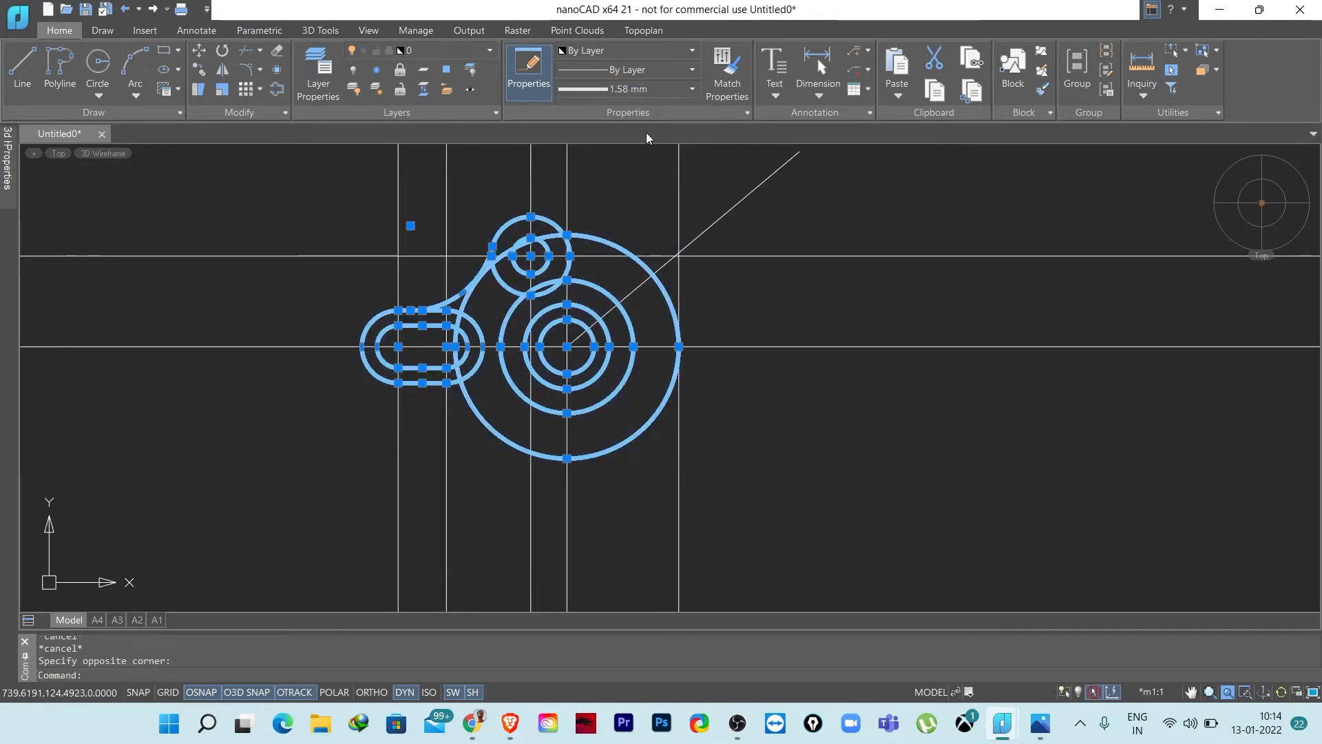
pyautogui.click(638, 86)
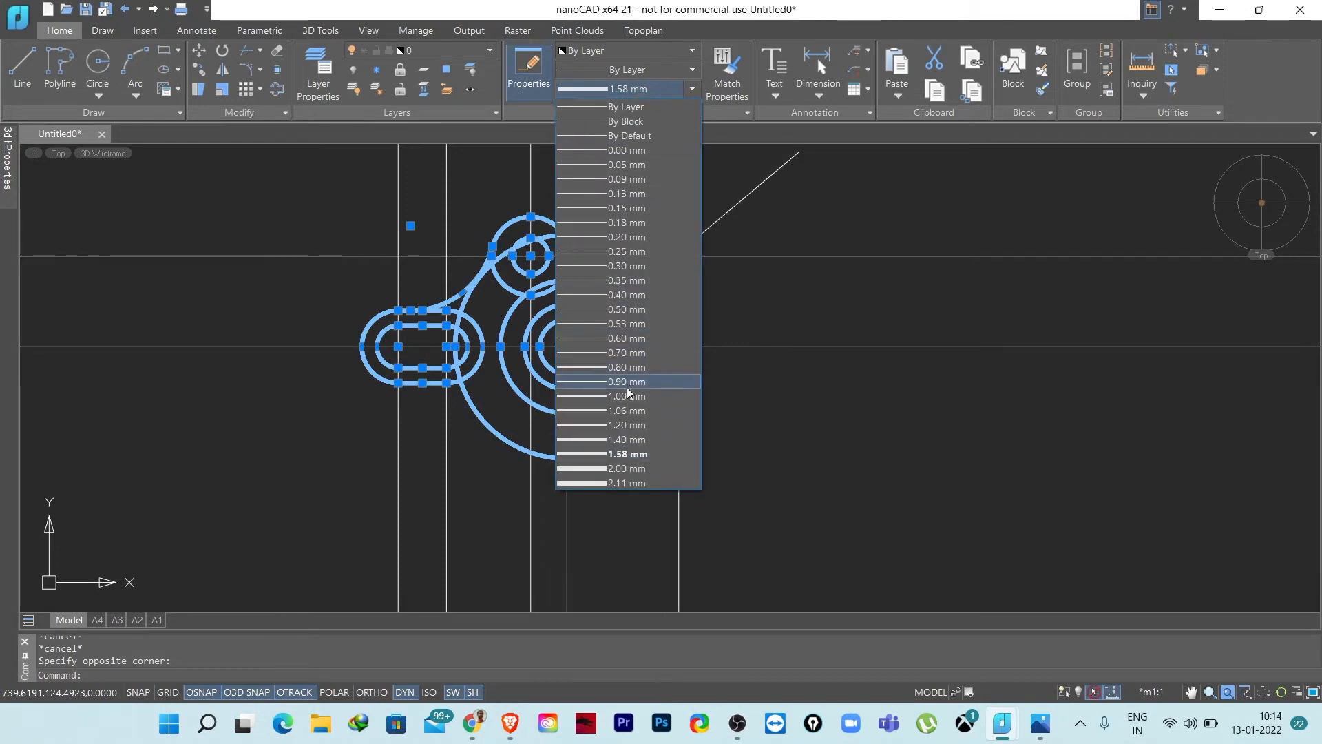
pyautogui.click(635, 353)
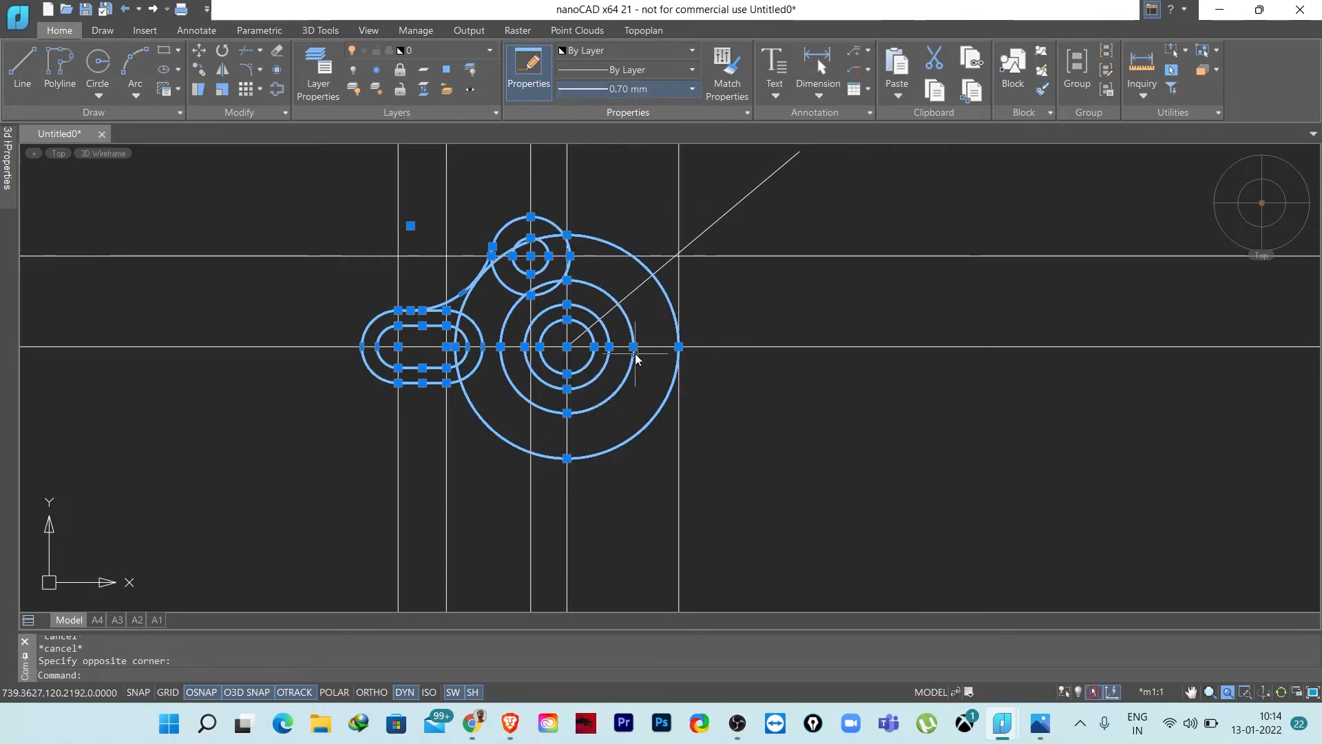
pyautogui.press('Escape')
pyautogui.scroll(4, 738, 376)
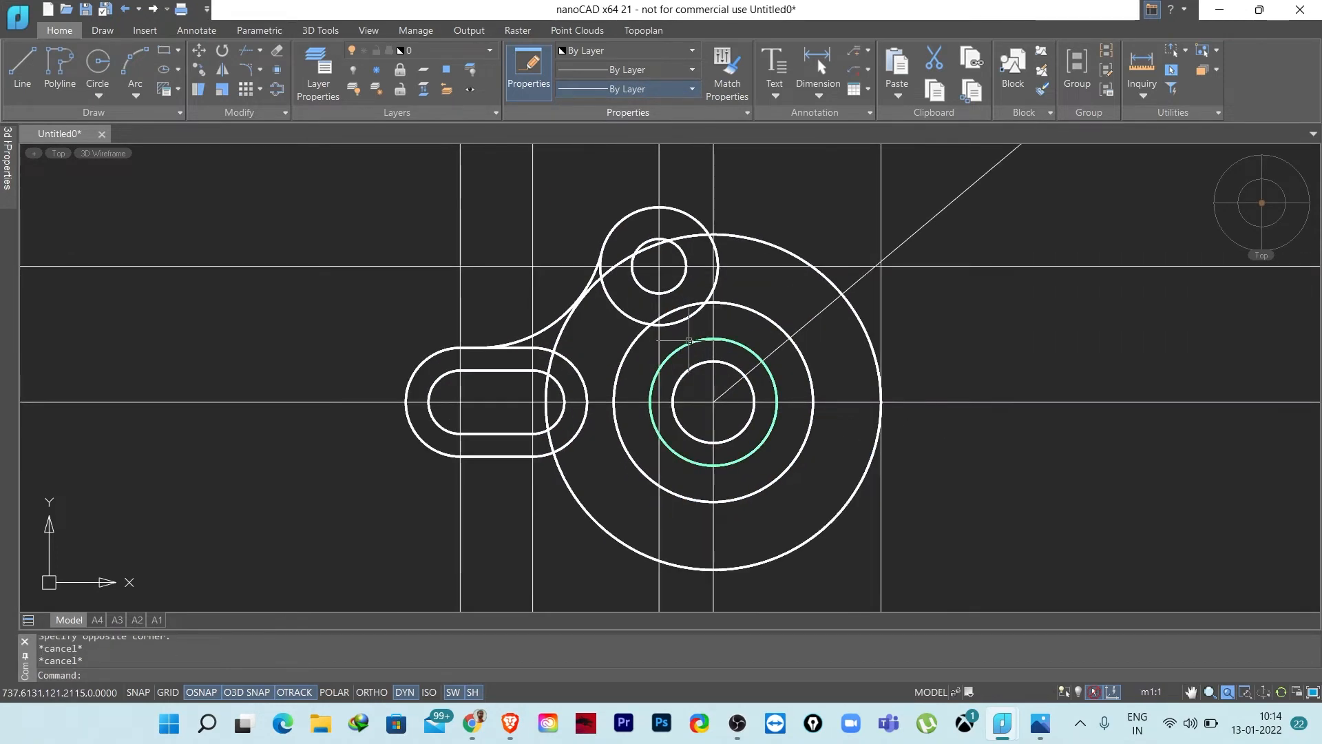
# - Give the 2.312 radius construction circle a thin lineweight
pyautogui.scroll(-3, 687, 452)
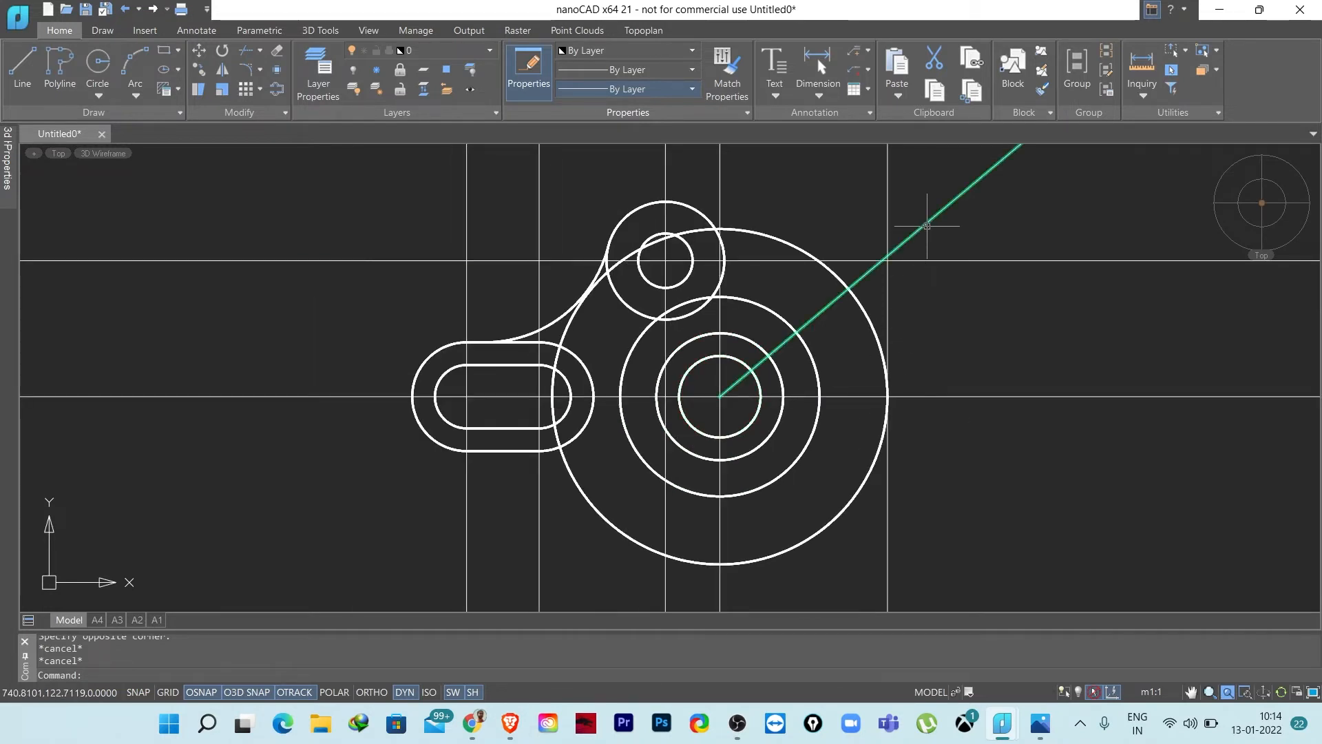
pyautogui.moveTo(841, 378); pyautogui.dragTo(821, 380, button='middle')
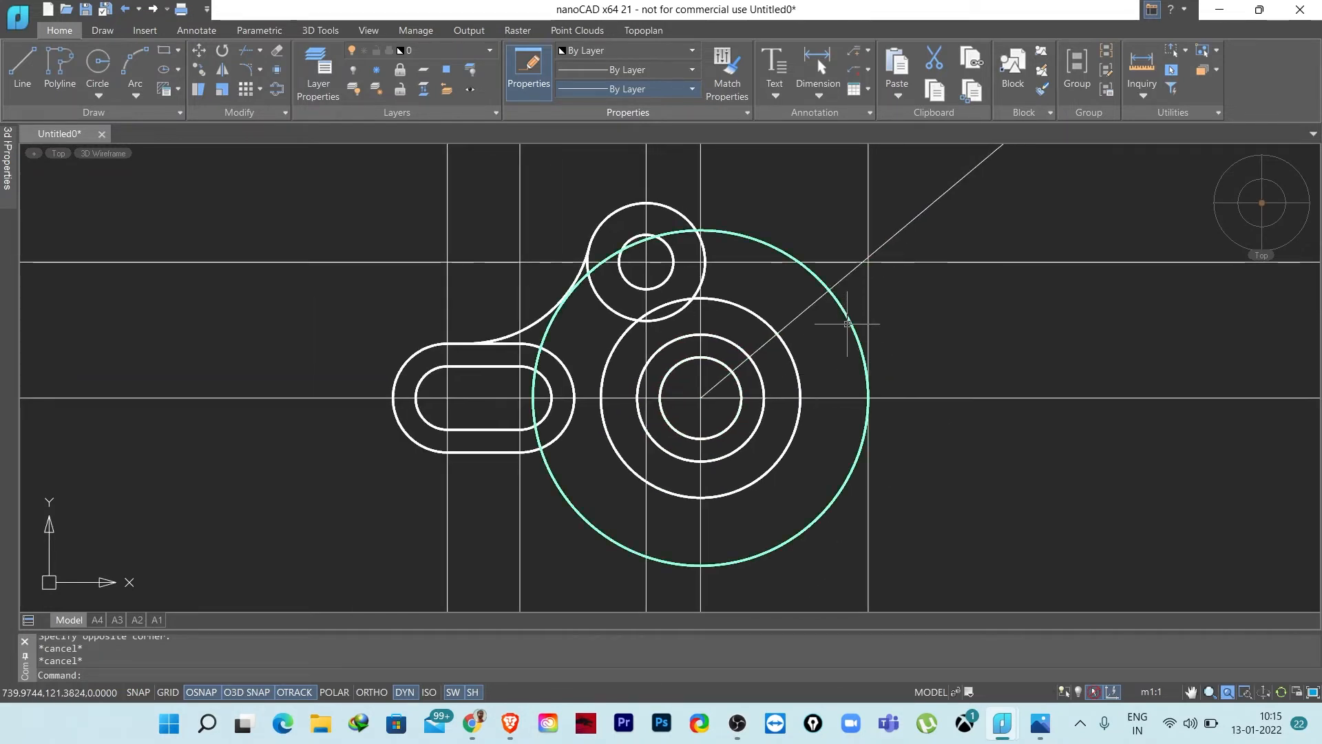
pyautogui.click(849, 322)
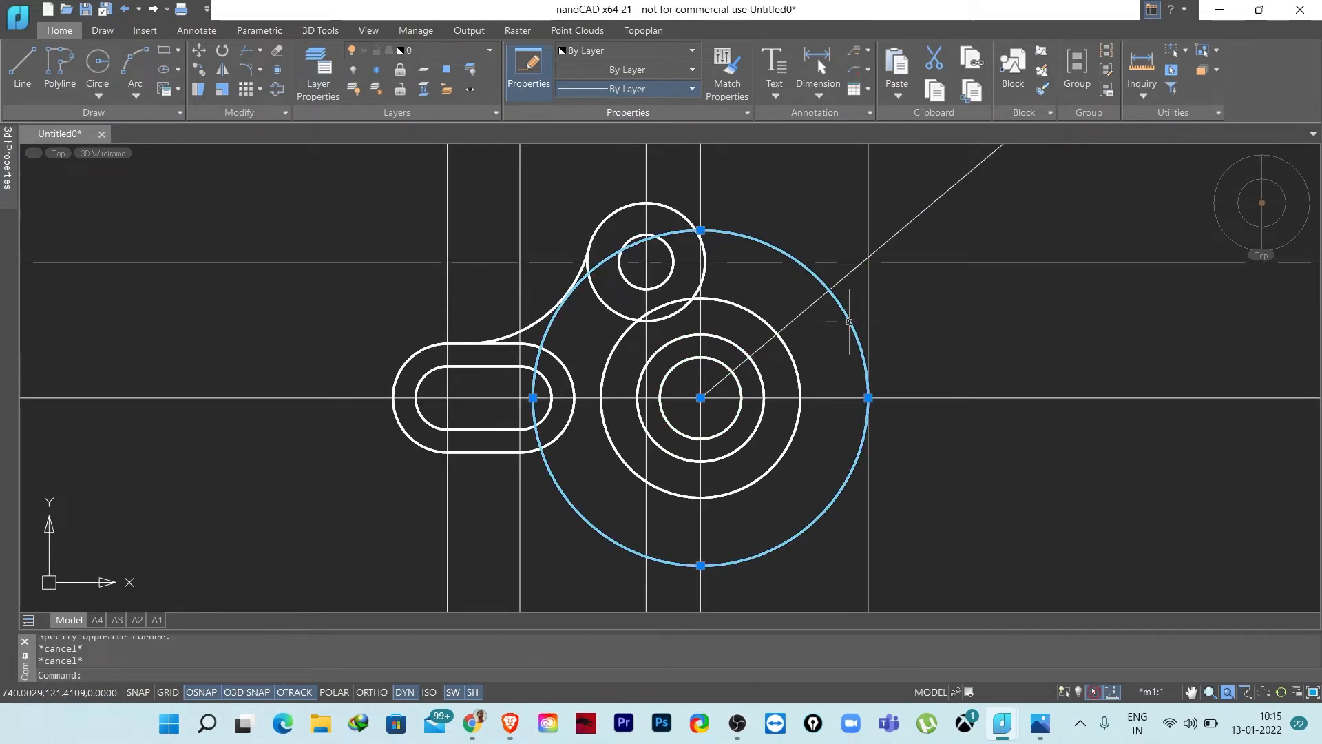
pyautogui.click(632, 90)
pyautogui.scroll(4, 614, 147)
pyautogui.click(626, 161)
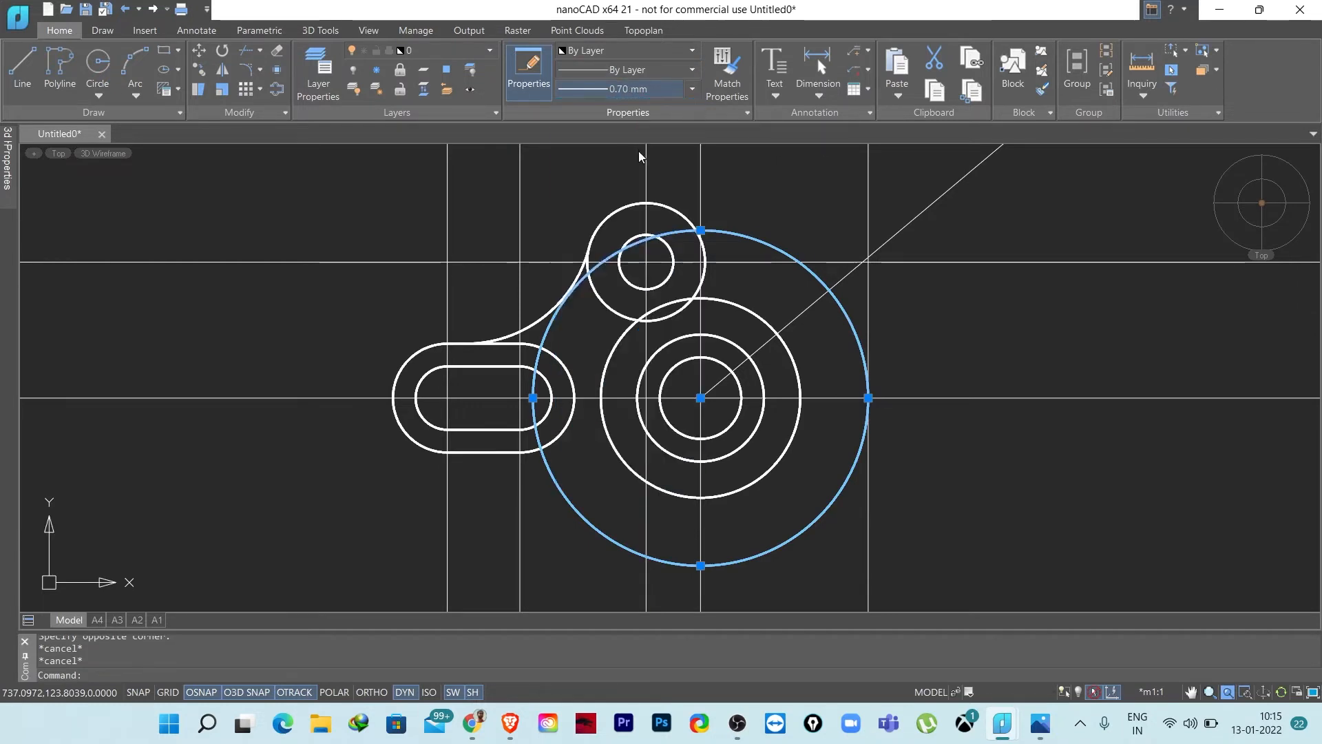
pyautogui.press('Escape')
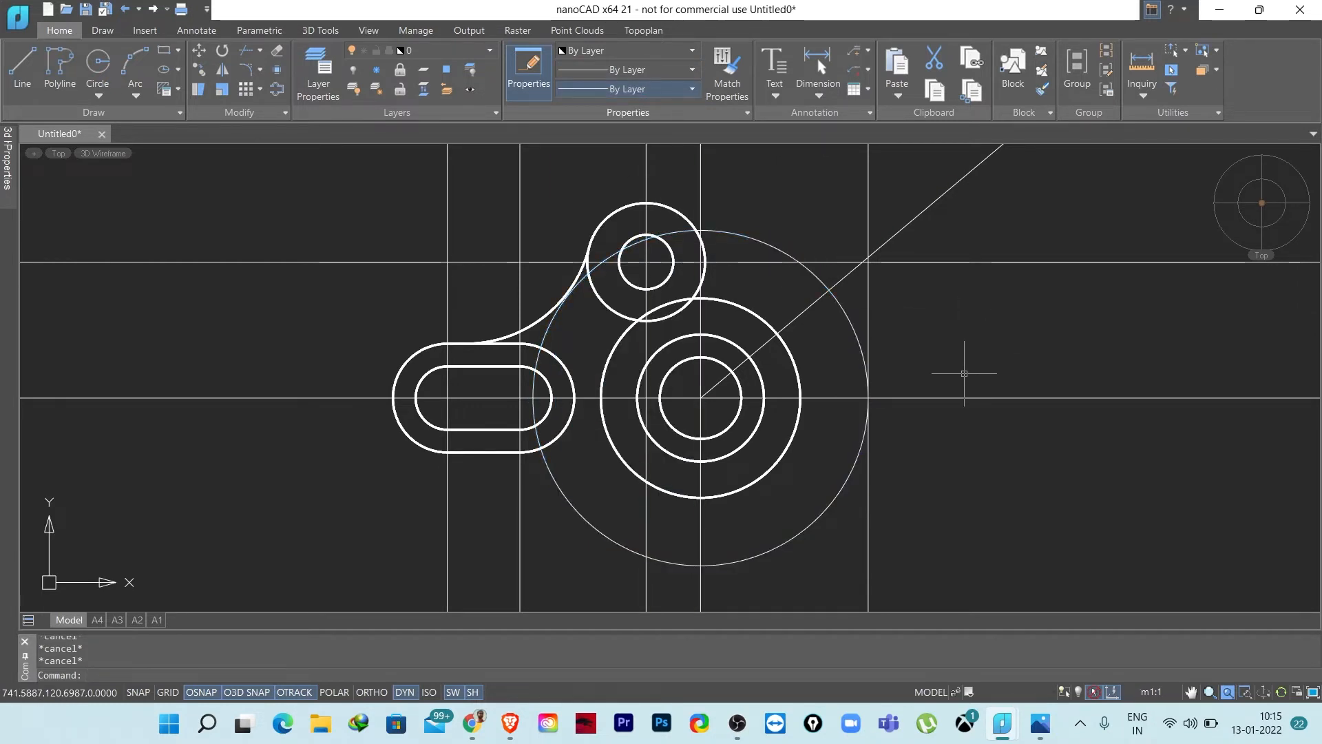
# - Draw a circle of radius 0.438, checked against the reference drawing, centred where the 2.312 radius circle meets the horizontal centreline at its right
pyautogui.moveTo(946, 372)
pyautogui.mouseDown(button='middle')
pyautogui.moveTo(868, 349)
pyautogui.moveTo(878, 380)
pyautogui.mouseUp(button='middle')
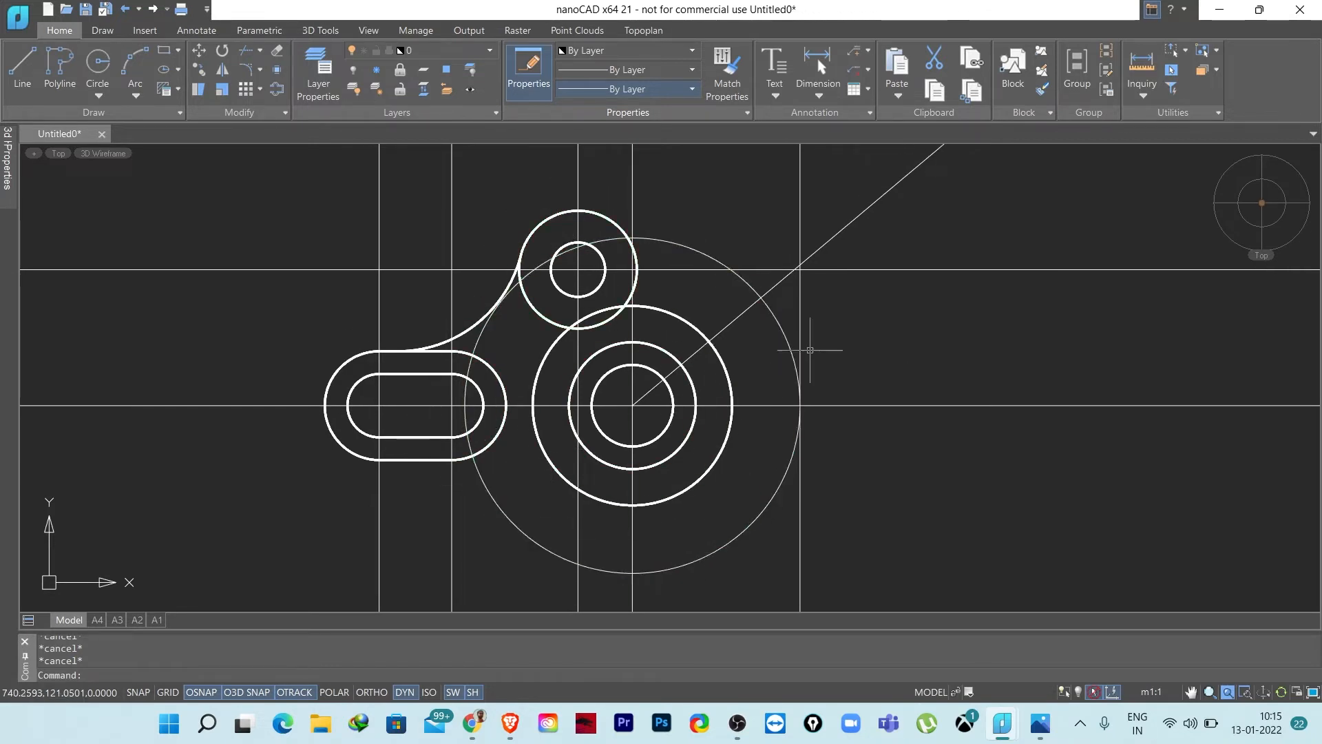
pyautogui.moveTo(810, 349); pyautogui.dragTo(802, 367, button='middle')
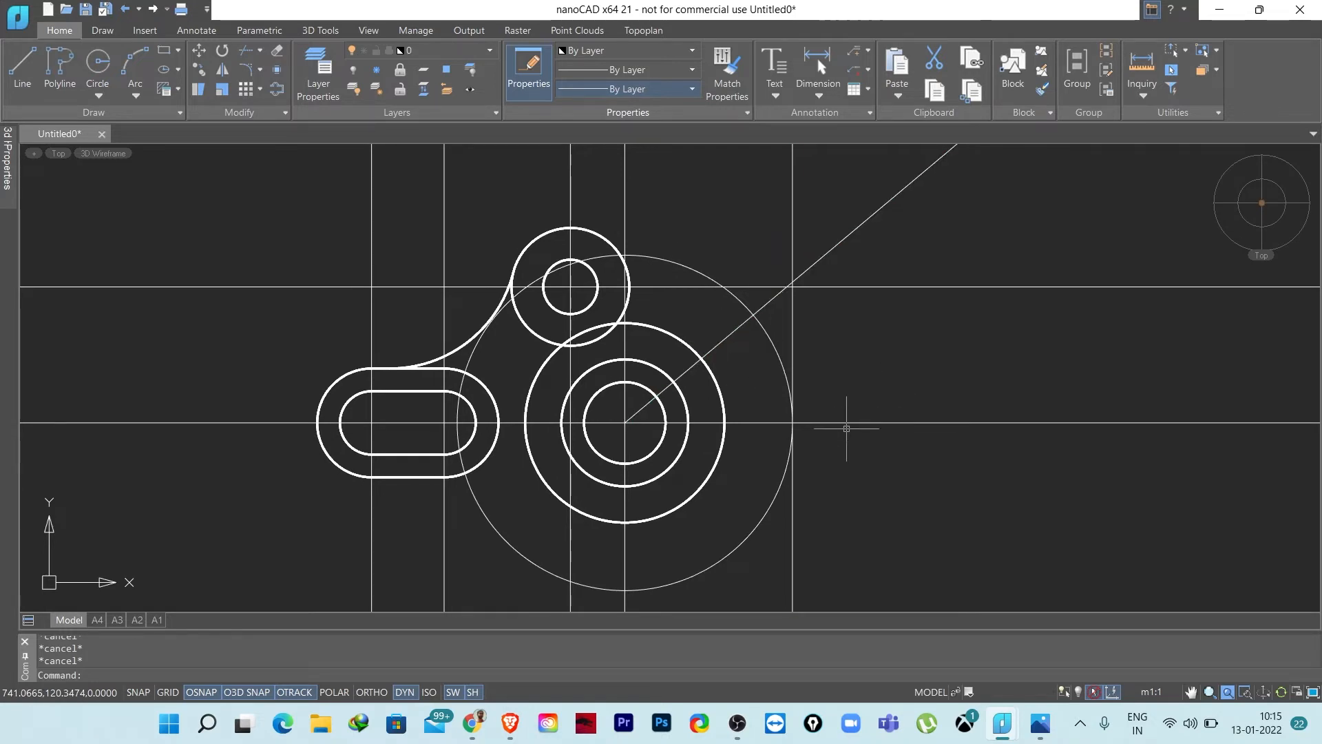
pyautogui.scroll(2, 856, 520)
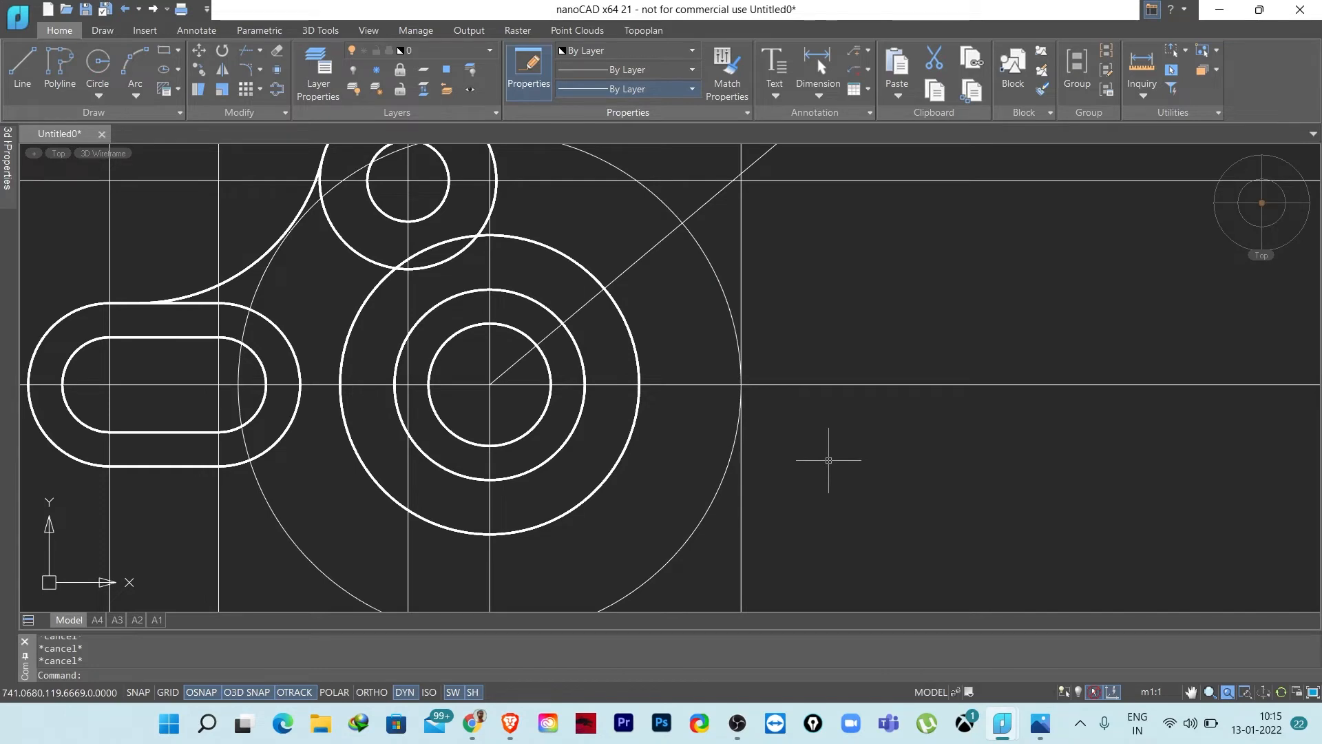
pyautogui.write('C')
pyautogui.press('Return')
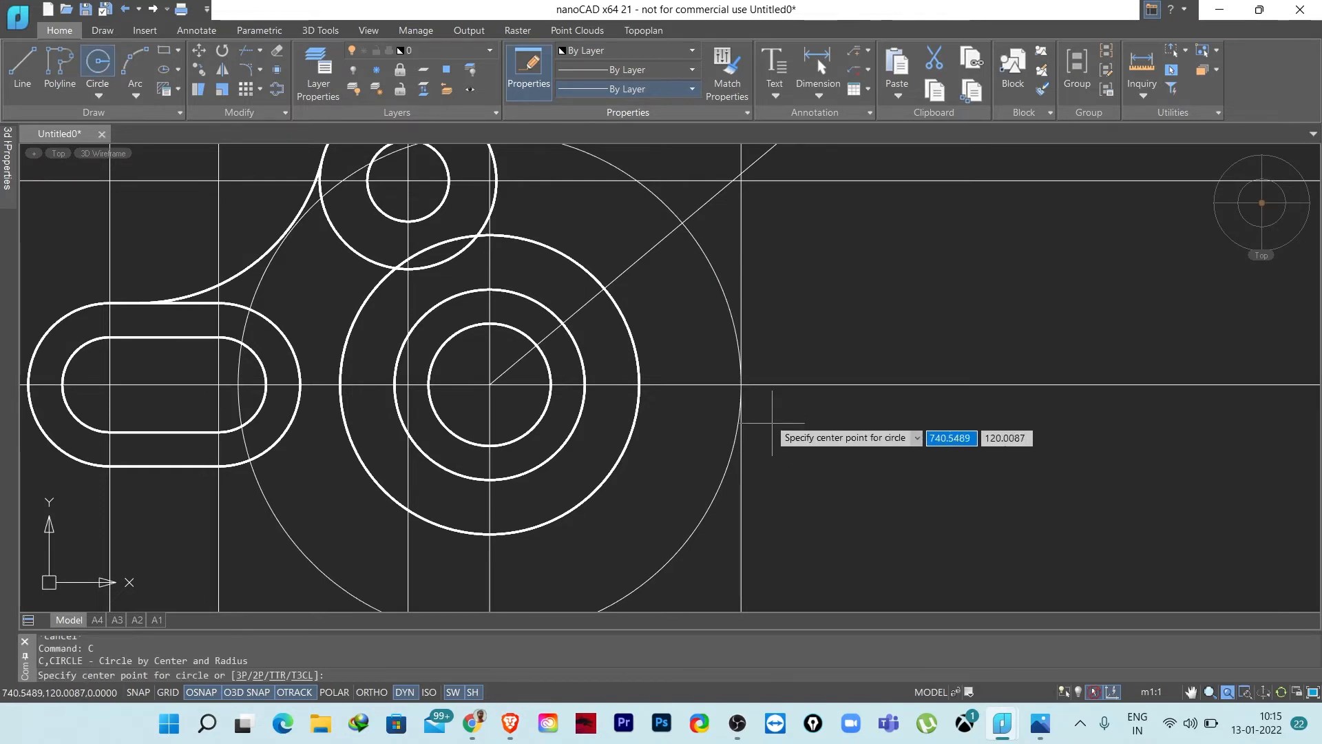
pyautogui.click(741, 384)
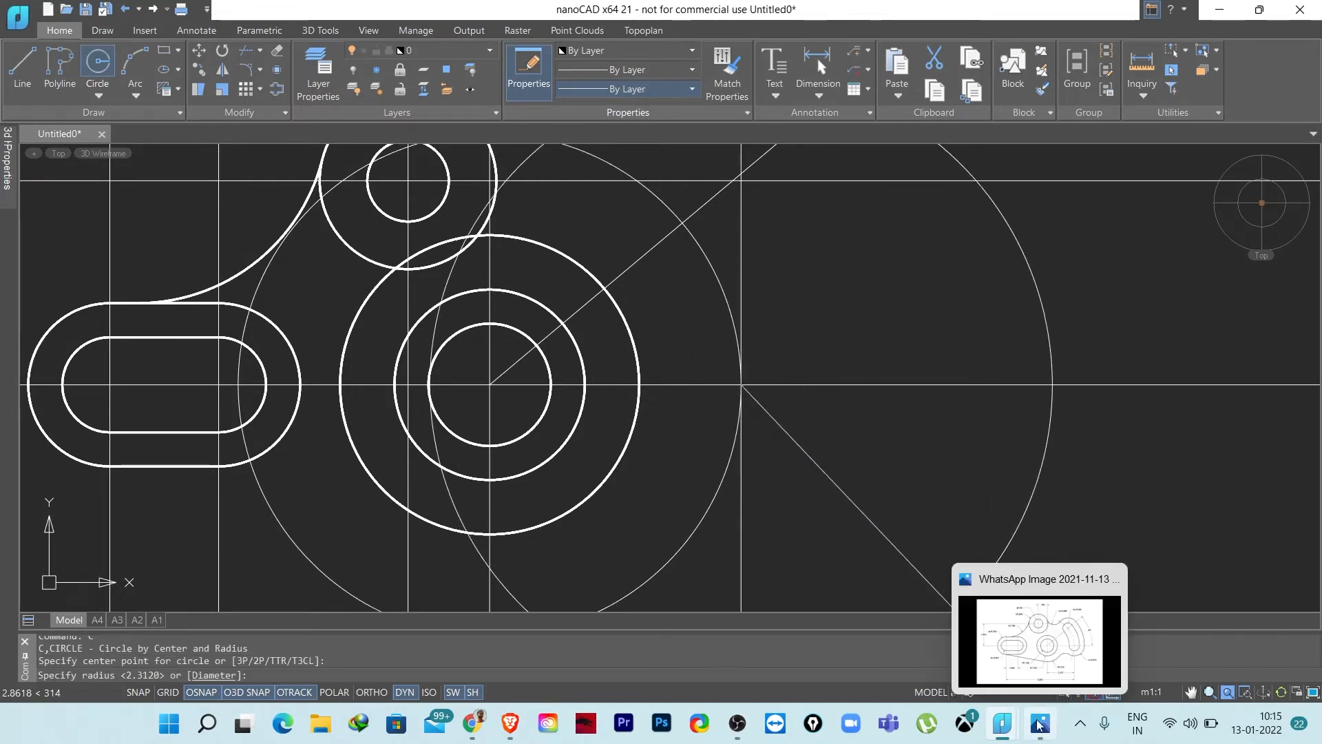
pyautogui.click(1004, 728)
pyautogui.click(1004, 729)
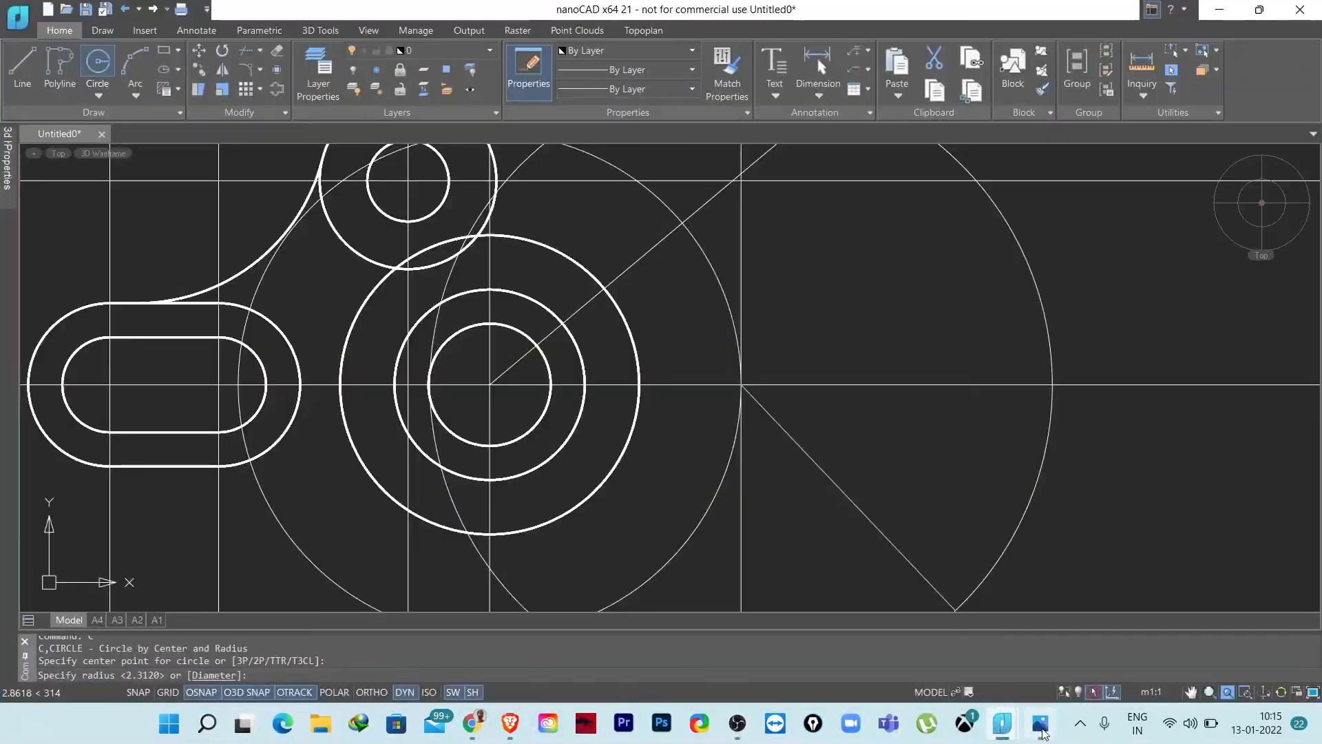
pyautogui.click(1040, 725)
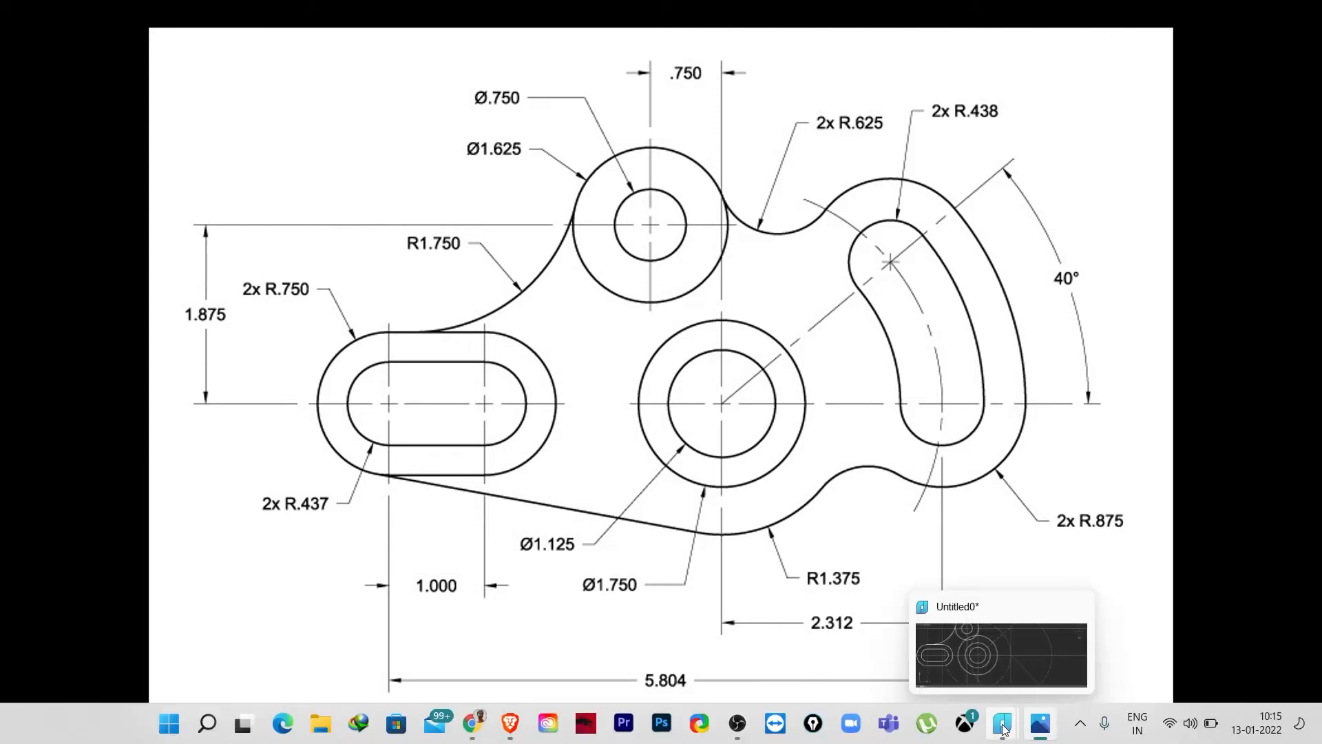
pyautogui.click(993, 652)
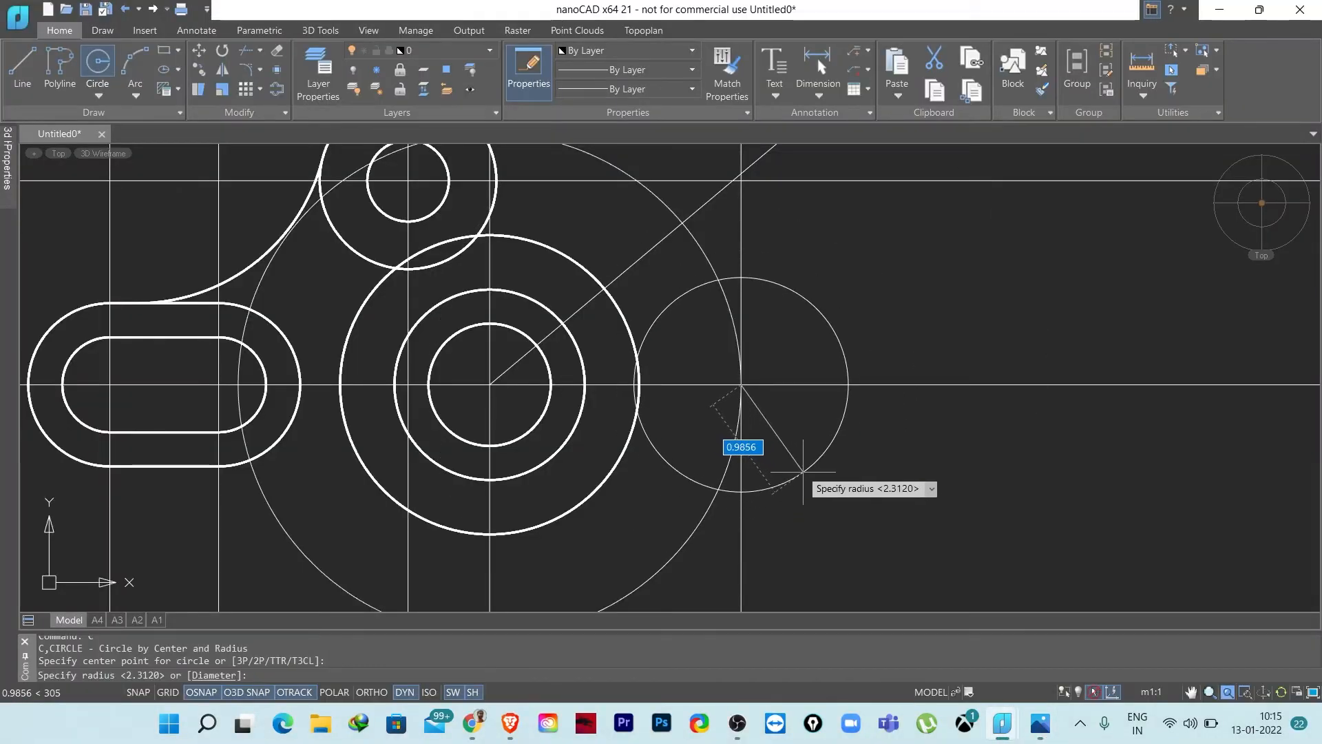
pyautogui.write('.438')
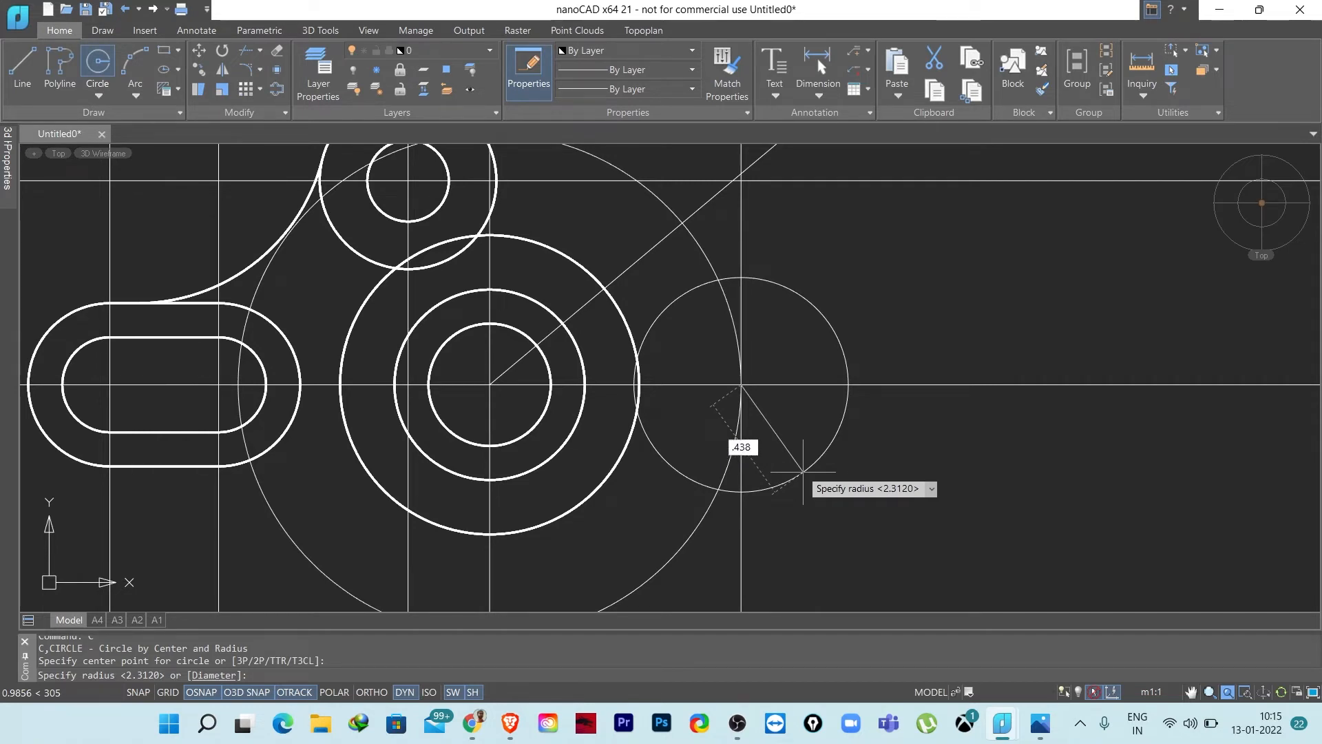
pyautogui.press('Return')
pyautogui.scroll(-2, 803, 463)
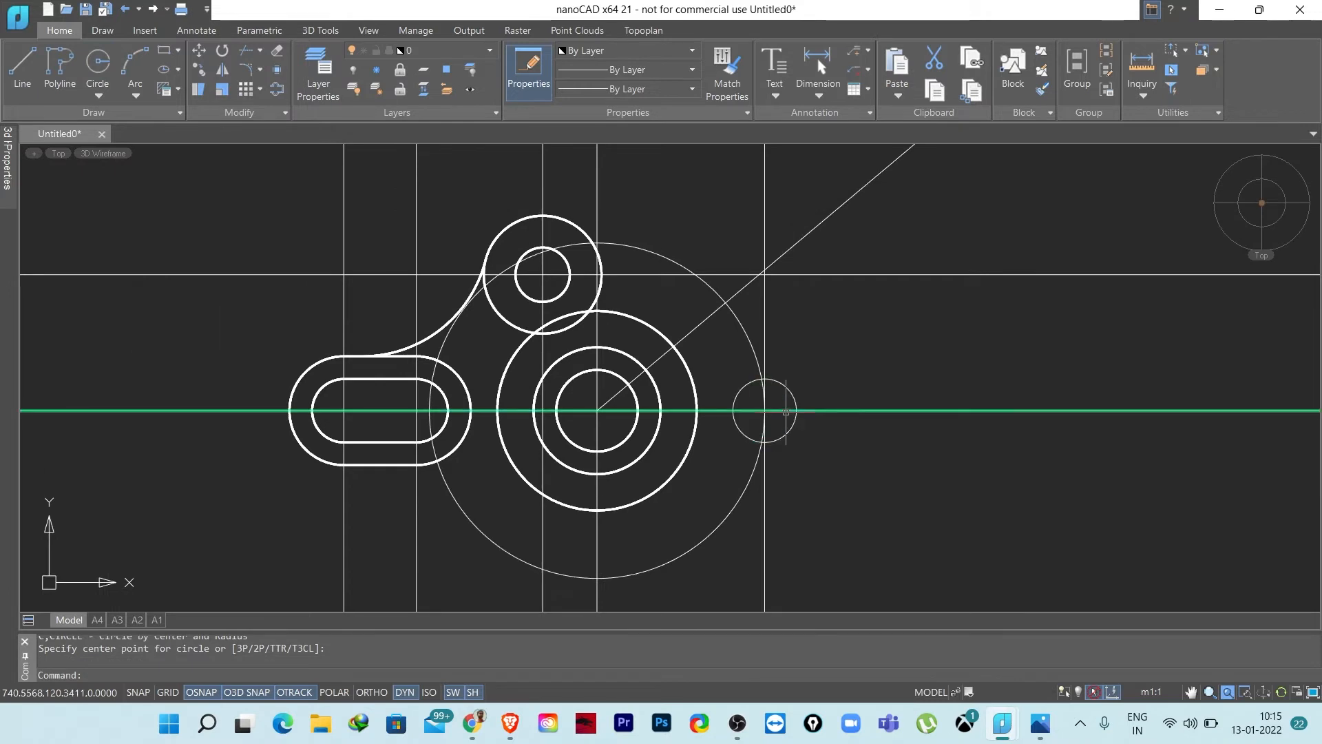
# - Draw a circle of radius 0.438 centred at the intersection of the 40° line and the 2.312 radius circle
pyautogui.scroll(2, 749, 311)
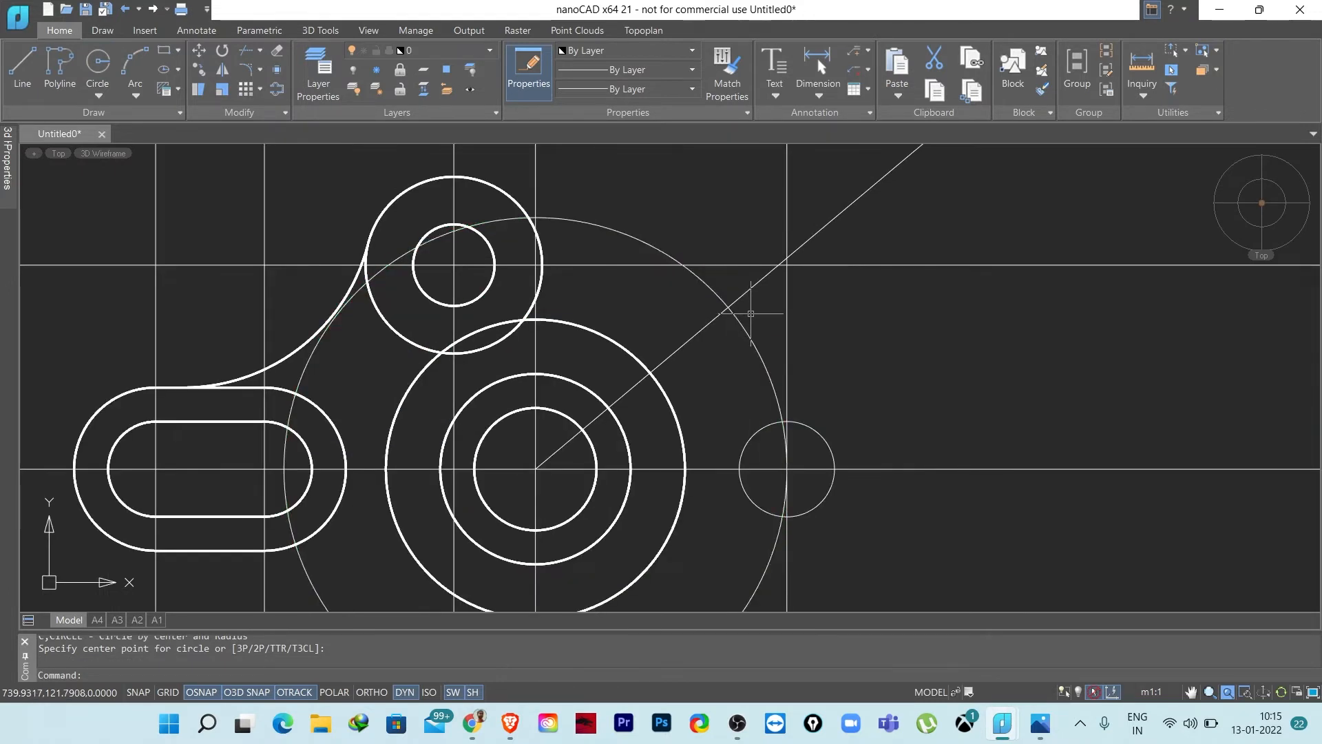
pyautogui.write('C')
pyautogui.press('Return')
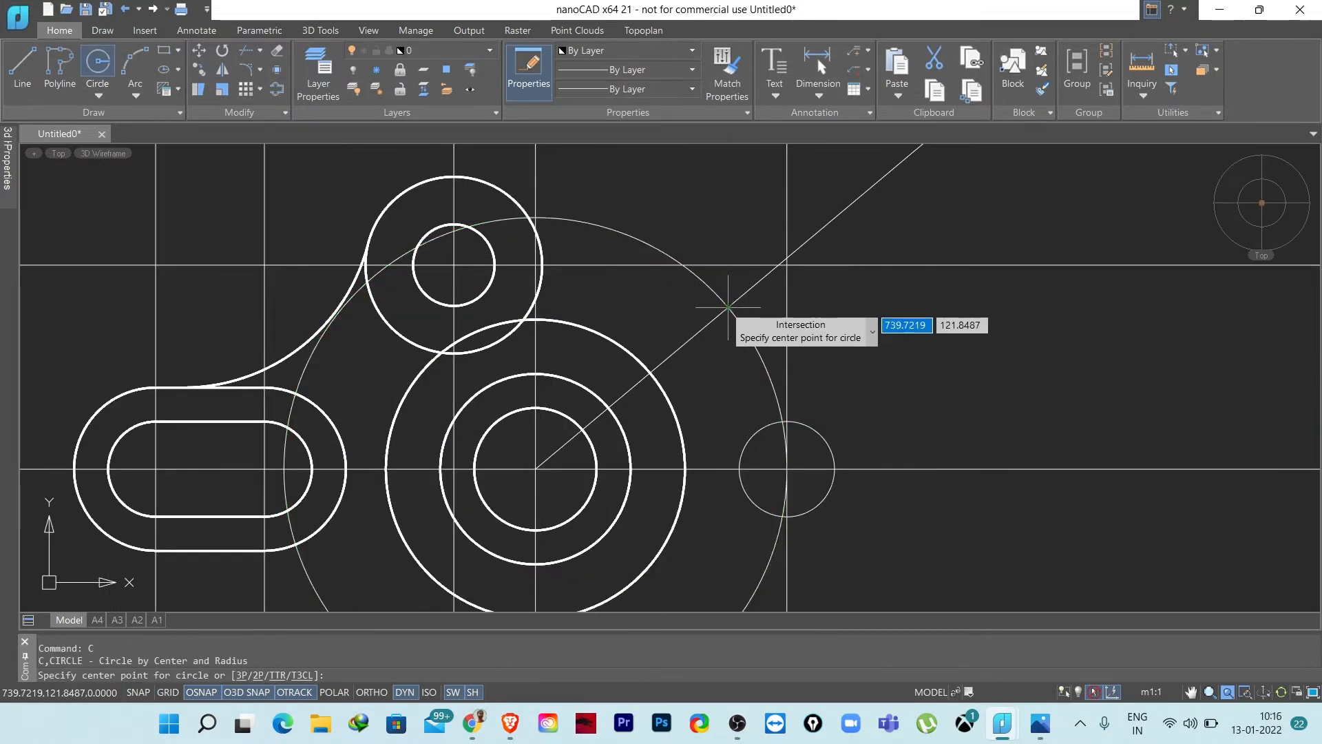
pyautogui.click(728, 306)
pyautogui.scroll(2, 747, 312)
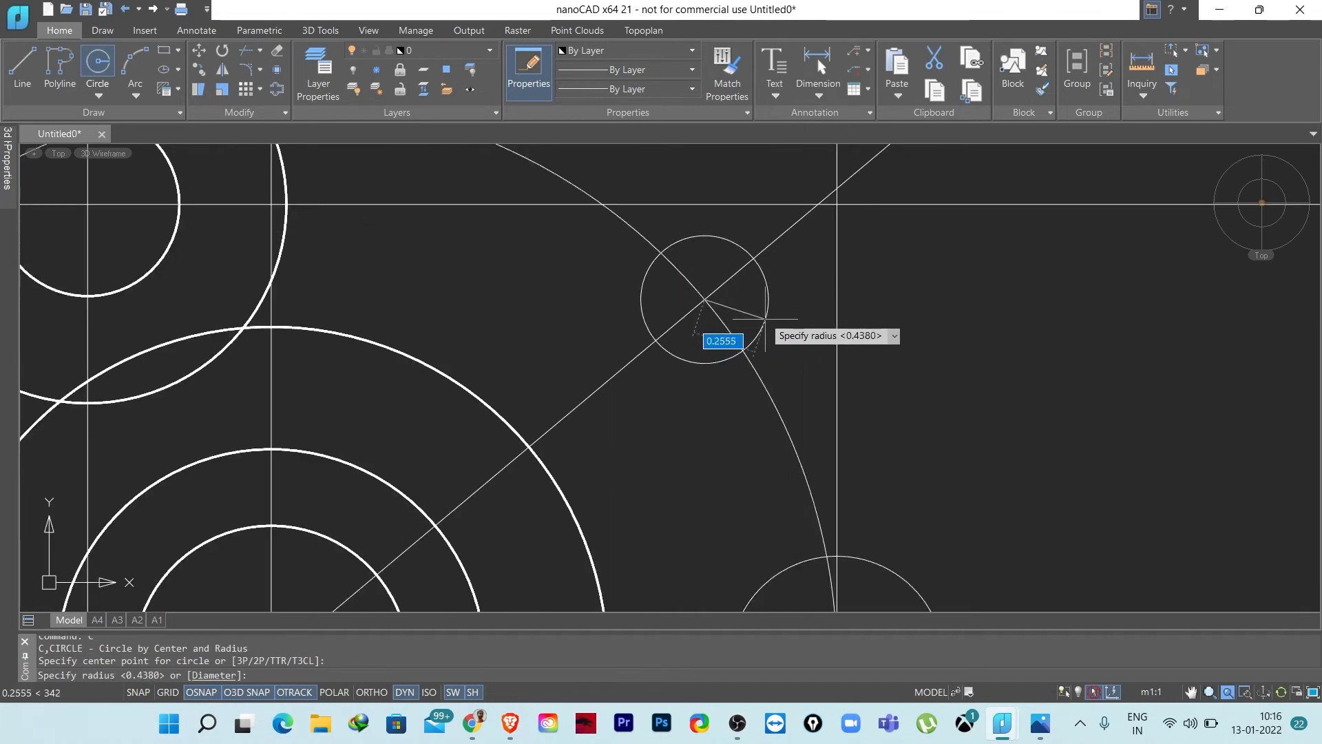
pyautogui.write('.')
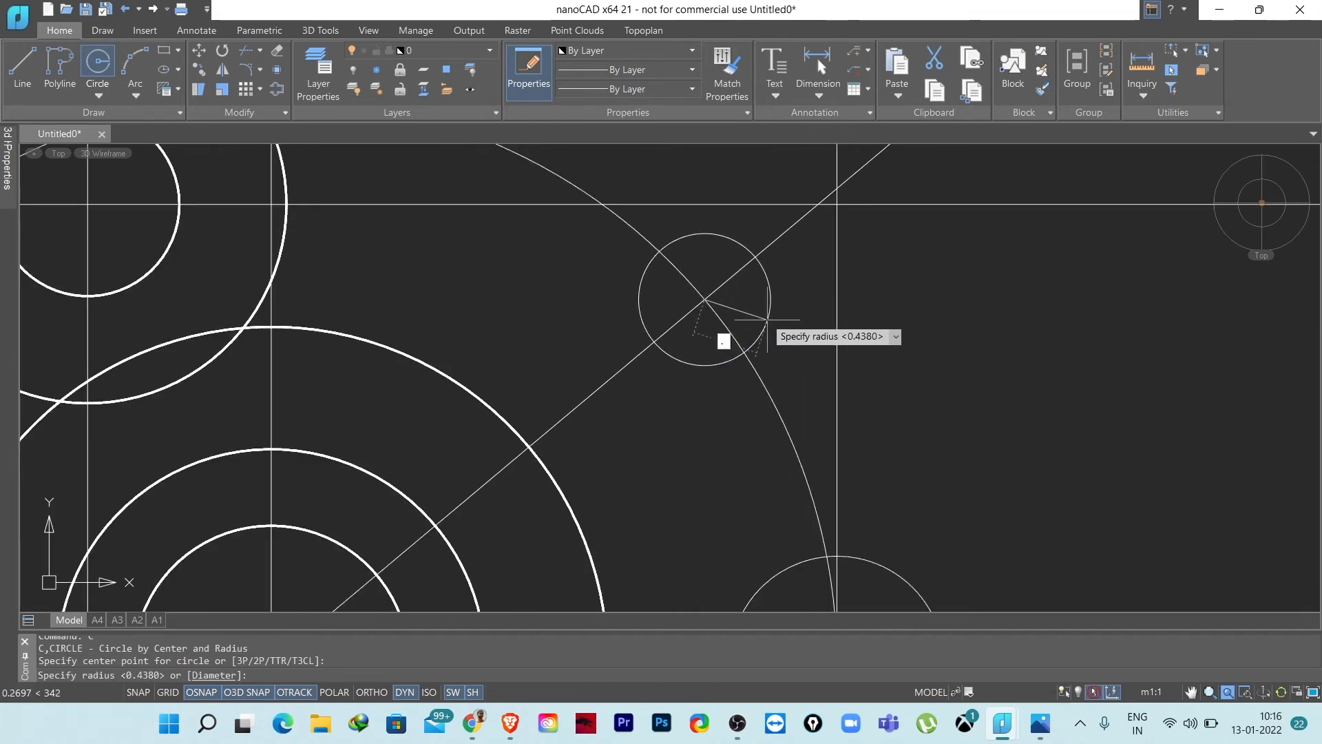
pyautogui.write('438')
pyautogui.press('Return')
pyautogui.scroll(-2, 758, 320)
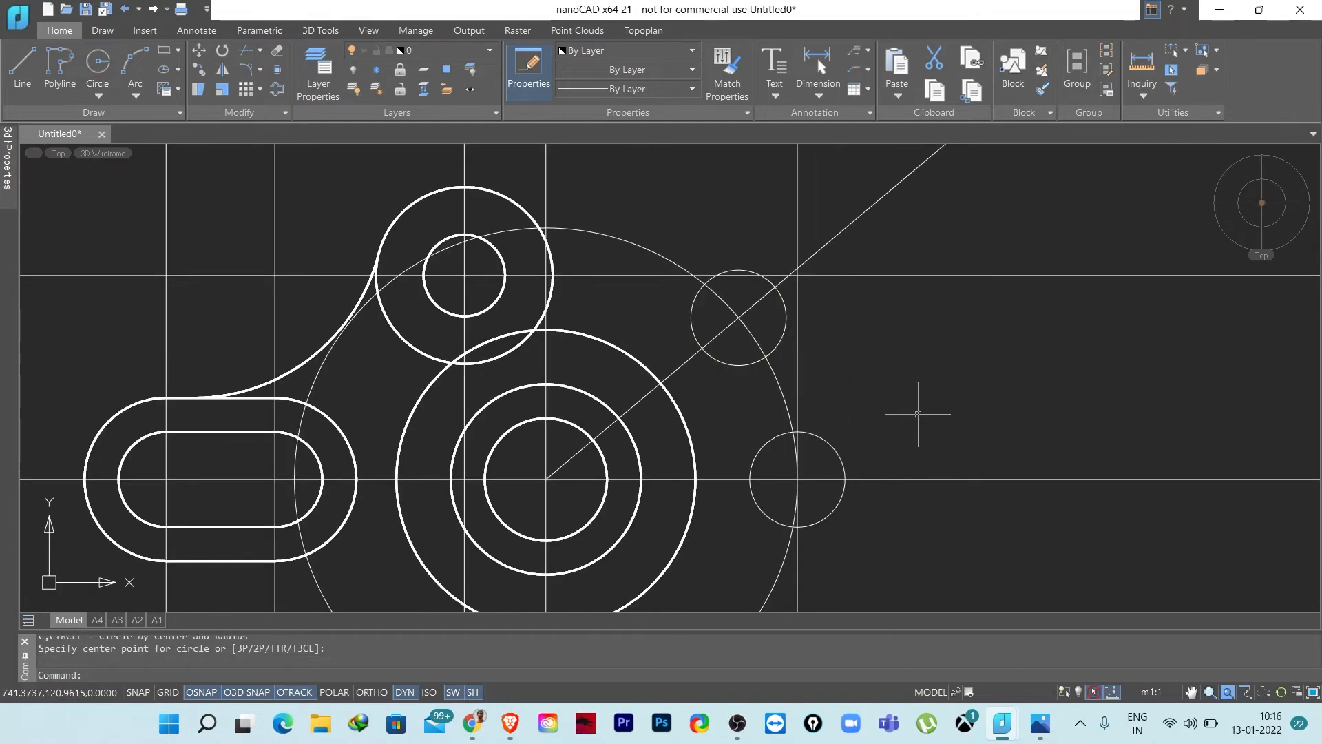
# - Check the outer end radius in the reference drawing and draw a 0.875 radius circle around the slot-end circle on the horizontal centreline
pyautogui.moveTo(1040, 723)
pyautogui.click(1024, 653)
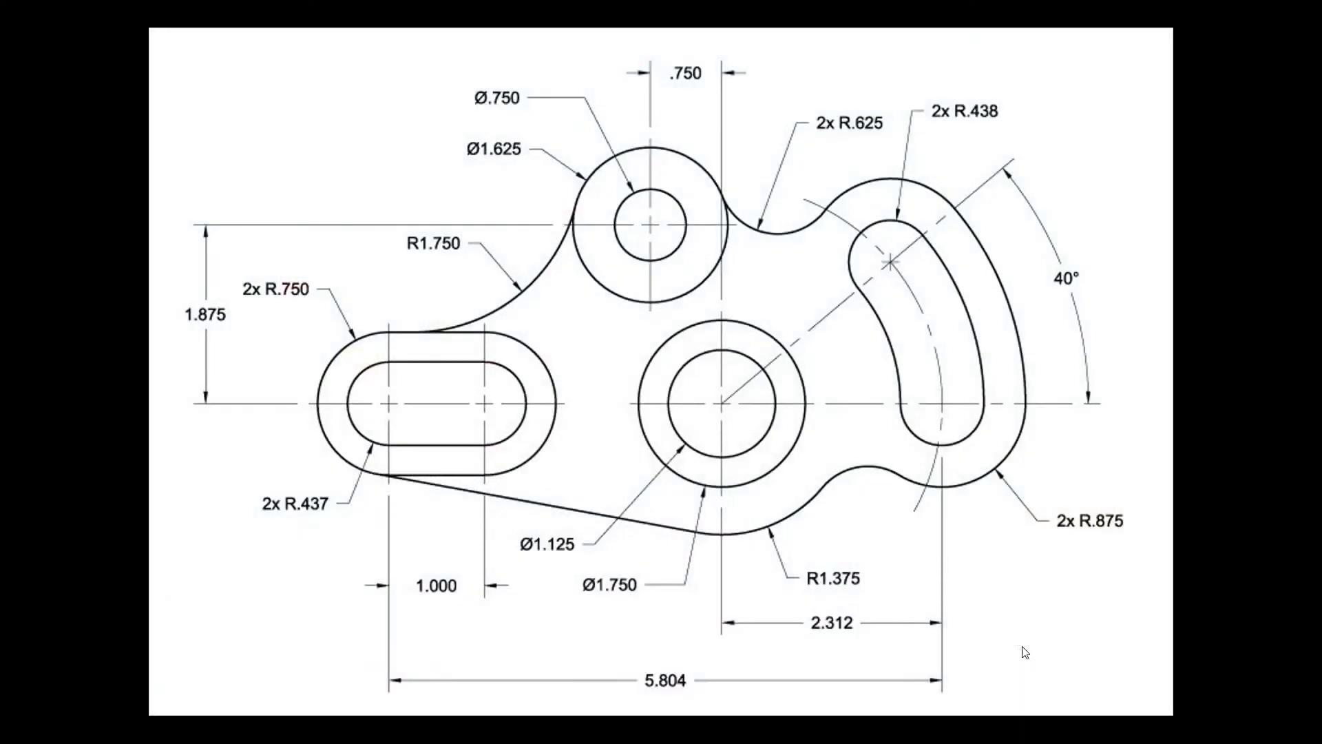
pyautogui.click(1002, 723)
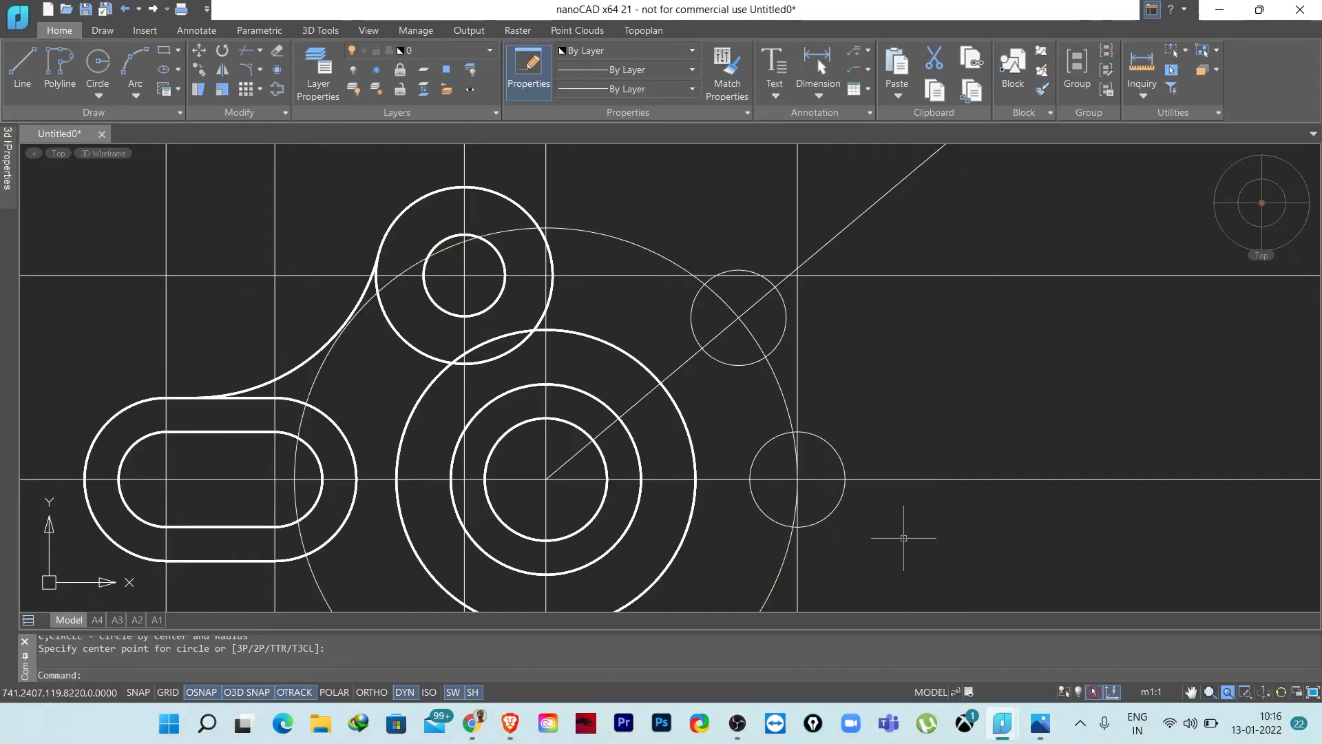
pyautogui.write('c')
pyautogui.press('Return')
pyautogui.click(796, 480)
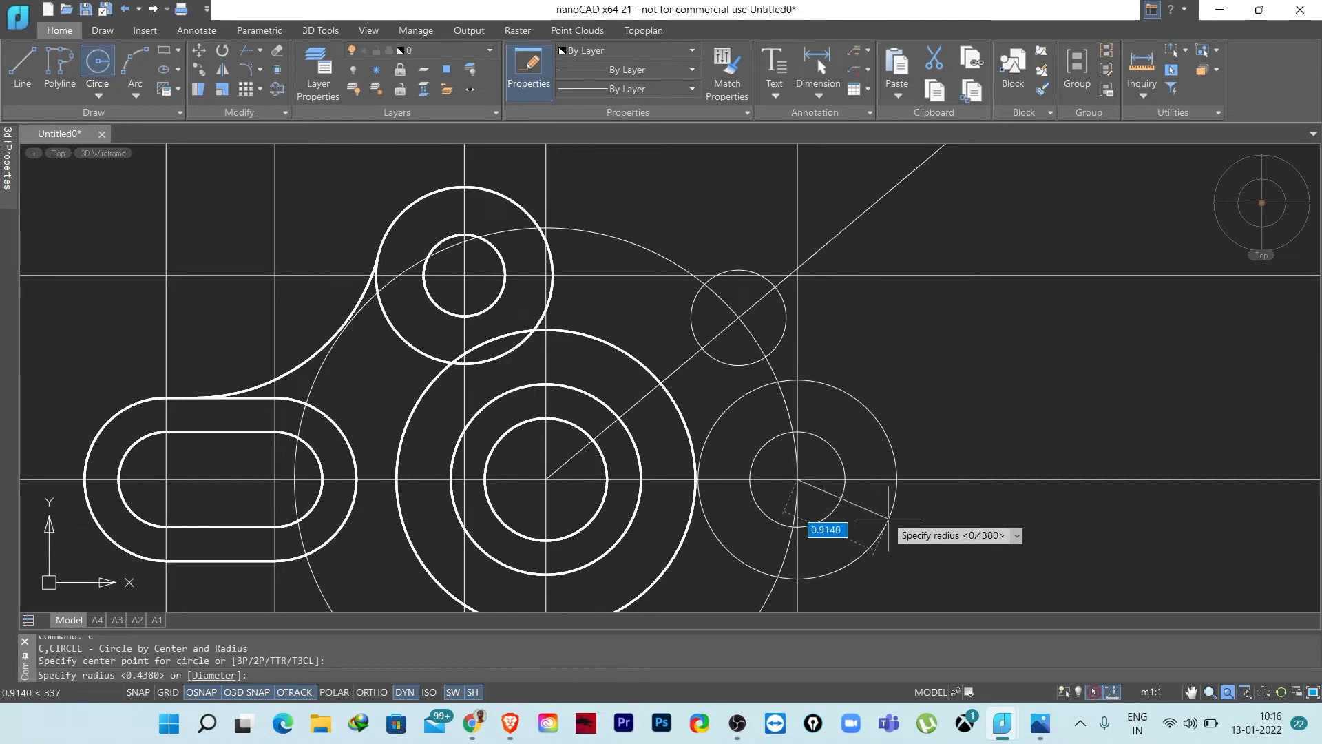
pyautogui.write('.875')
pyautogui.press('Return')
pyautogui.click(887, 519)
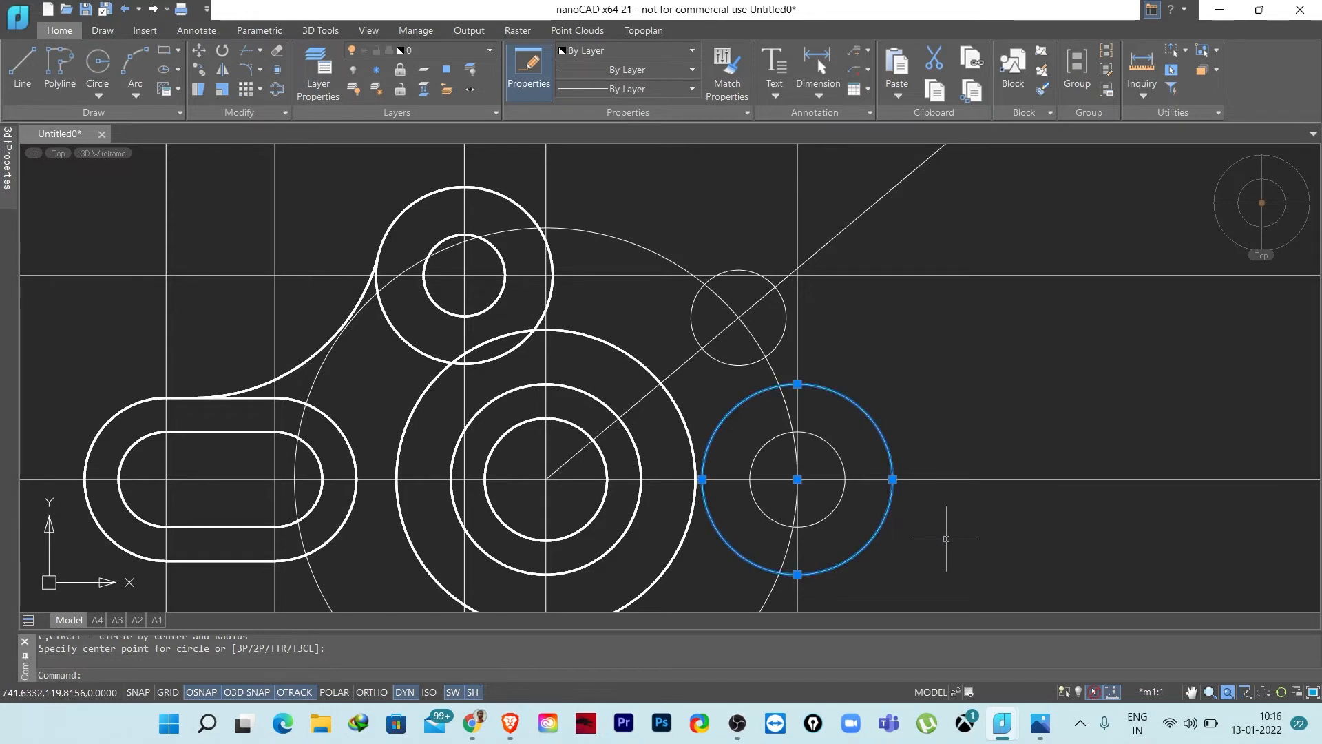
# - Copy the 0.875 radius circle from the slot-end centre on the horizontal centreline to the slot-end centre on the 40° line
pyautogui.write('co')
pyautogui.press('Return')
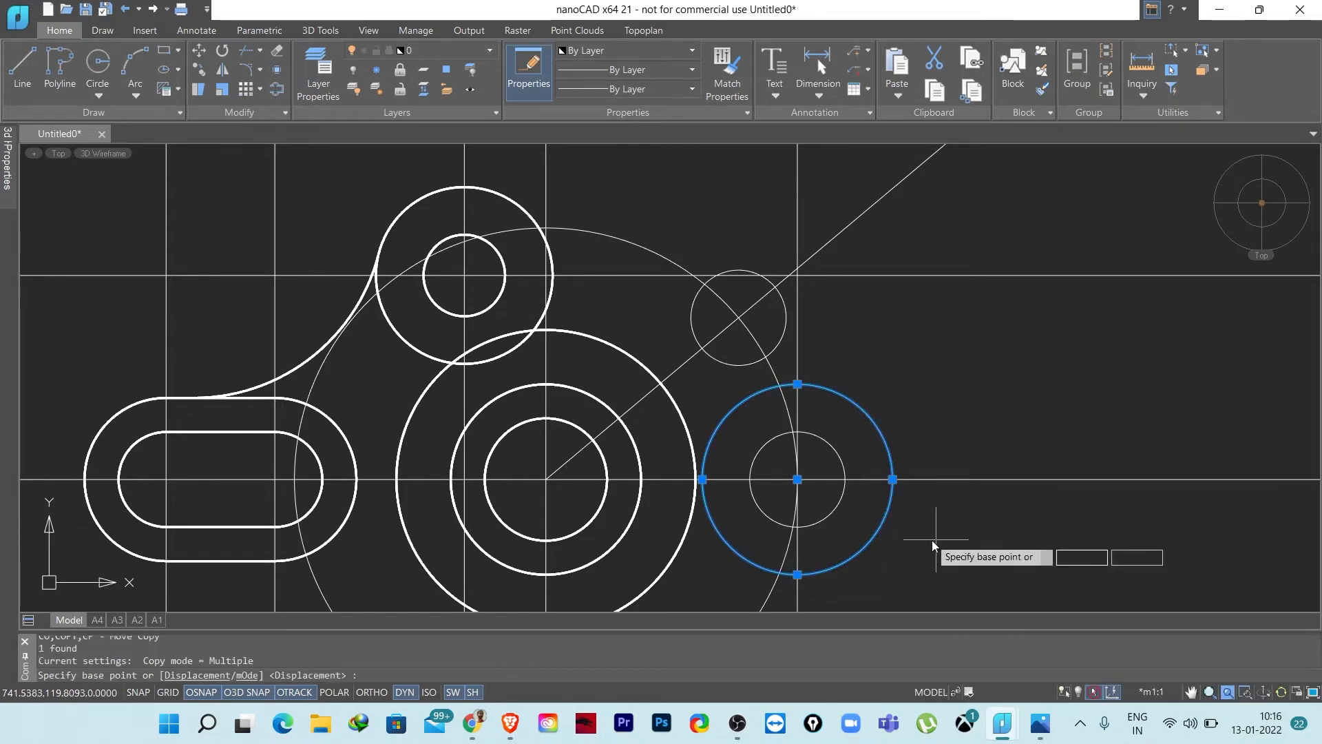
pyautogui.click(797, 479)
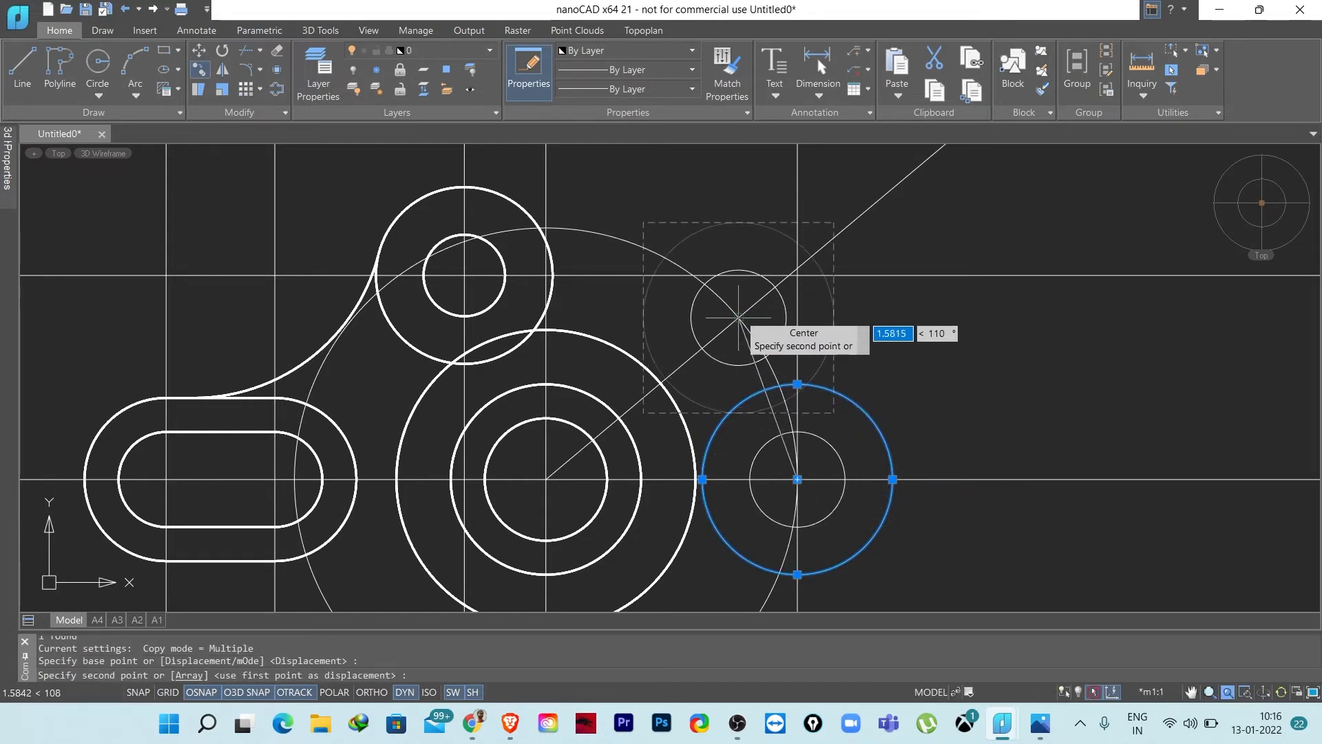
pyautogui.click(738, 317)
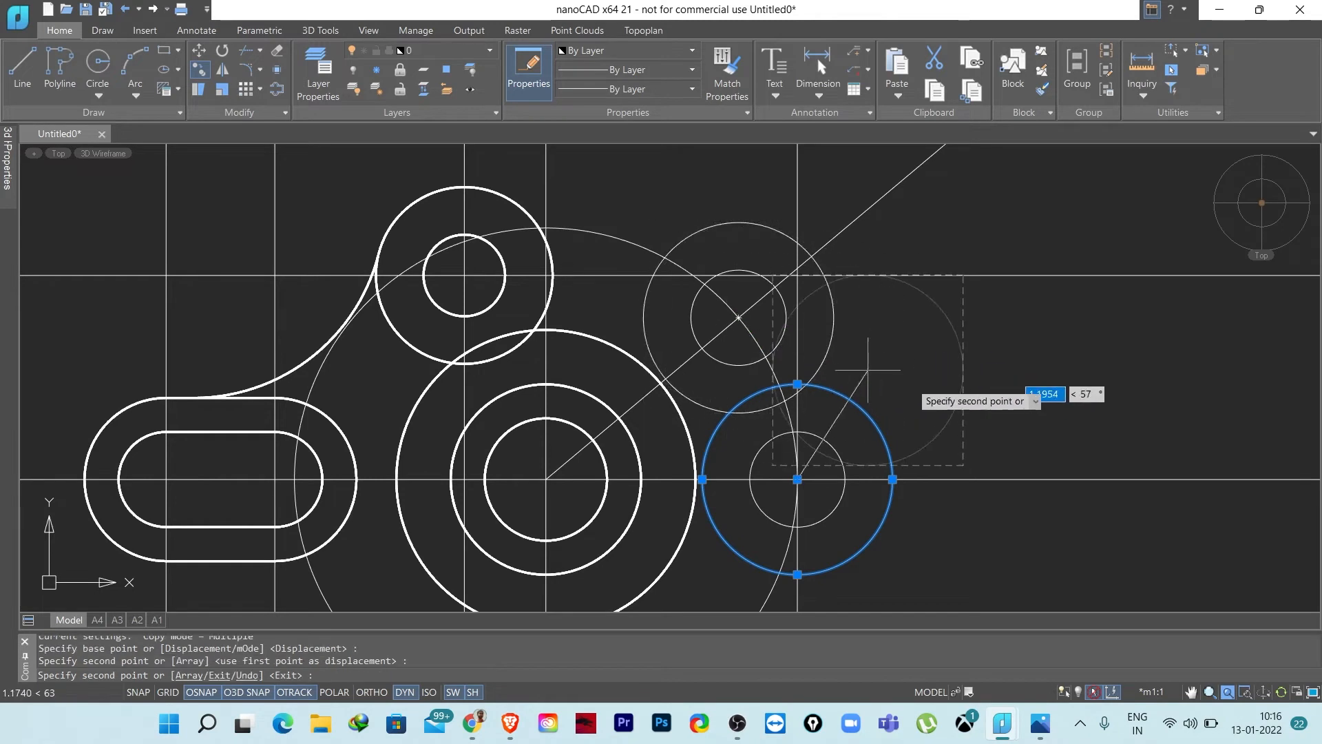
pyautogui.press('Escape')
pyautogui.press('Escape')
# - Check the curved slot's end radius in the reference drawing and offset the 2.312 radius circle by 0.438 both outward and inward
pyautogui.scroll(-3, 939, 420)
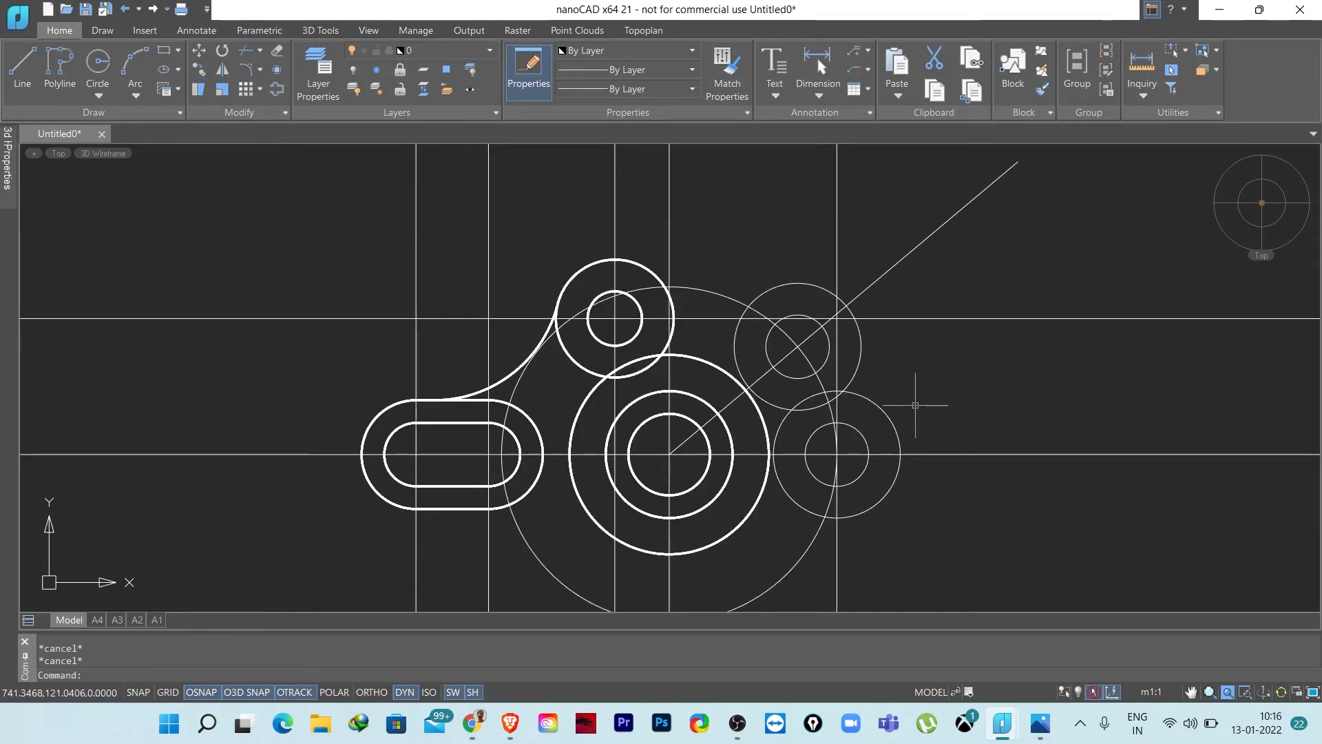
pyautogui.moveTo(921, 392); pyautogui.dragTo(853, 392, button='middle')
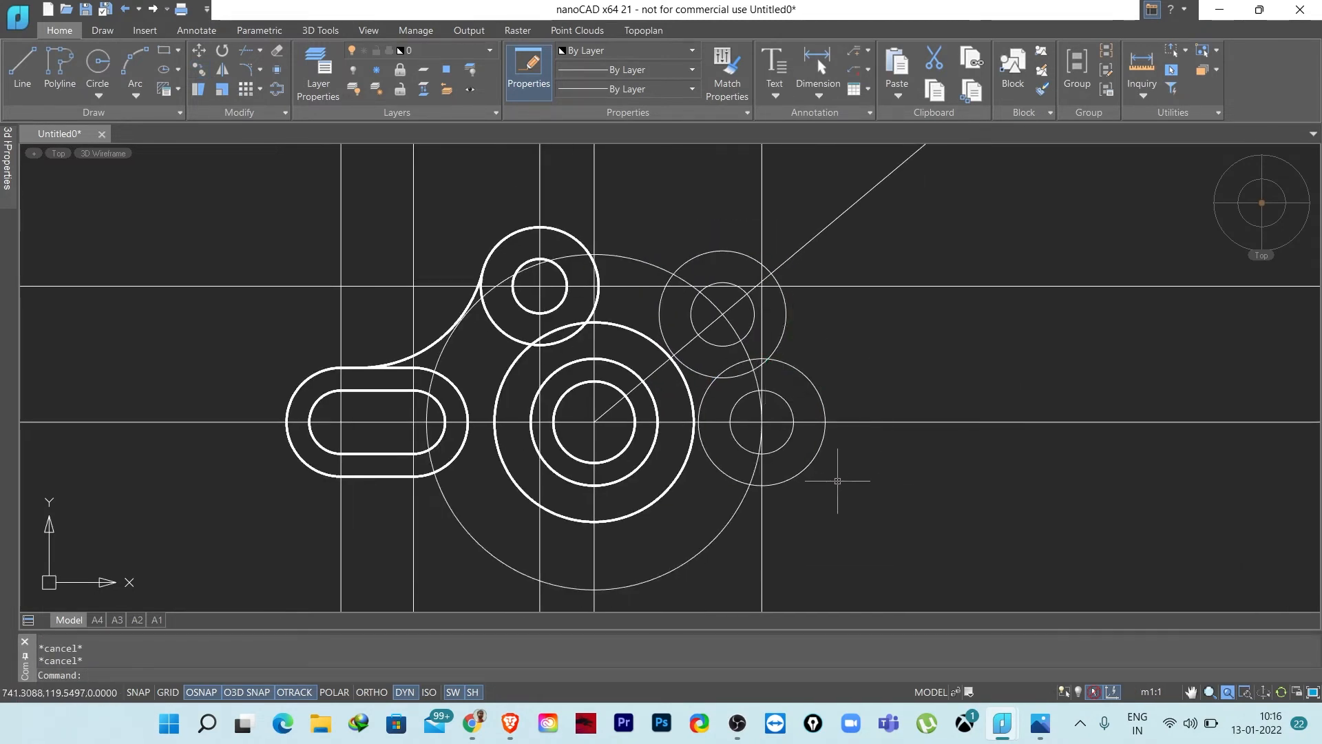
pyautogui.moveTo(863, 502); pyautogui.dragTo(898, 510, button='middle')
pyautogui.moveTo(1041, 723)
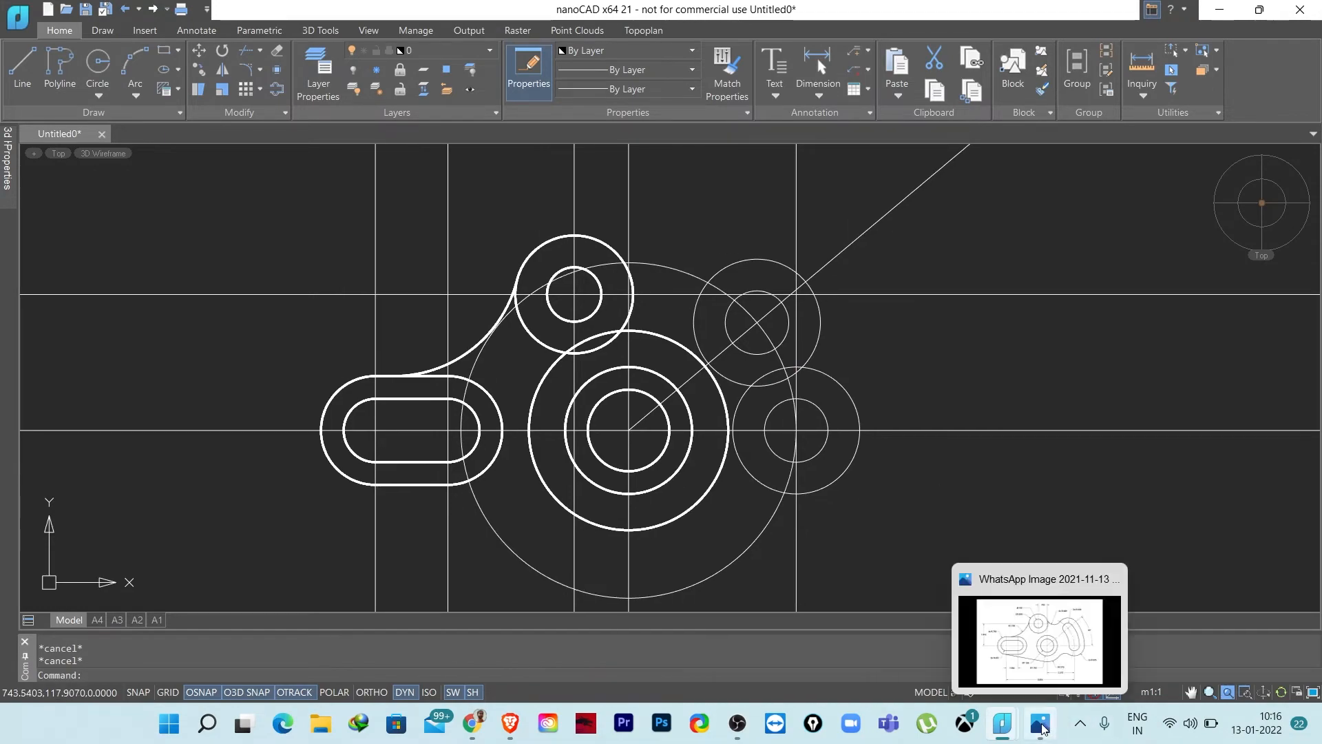
pyautogui.click(1023, 649)
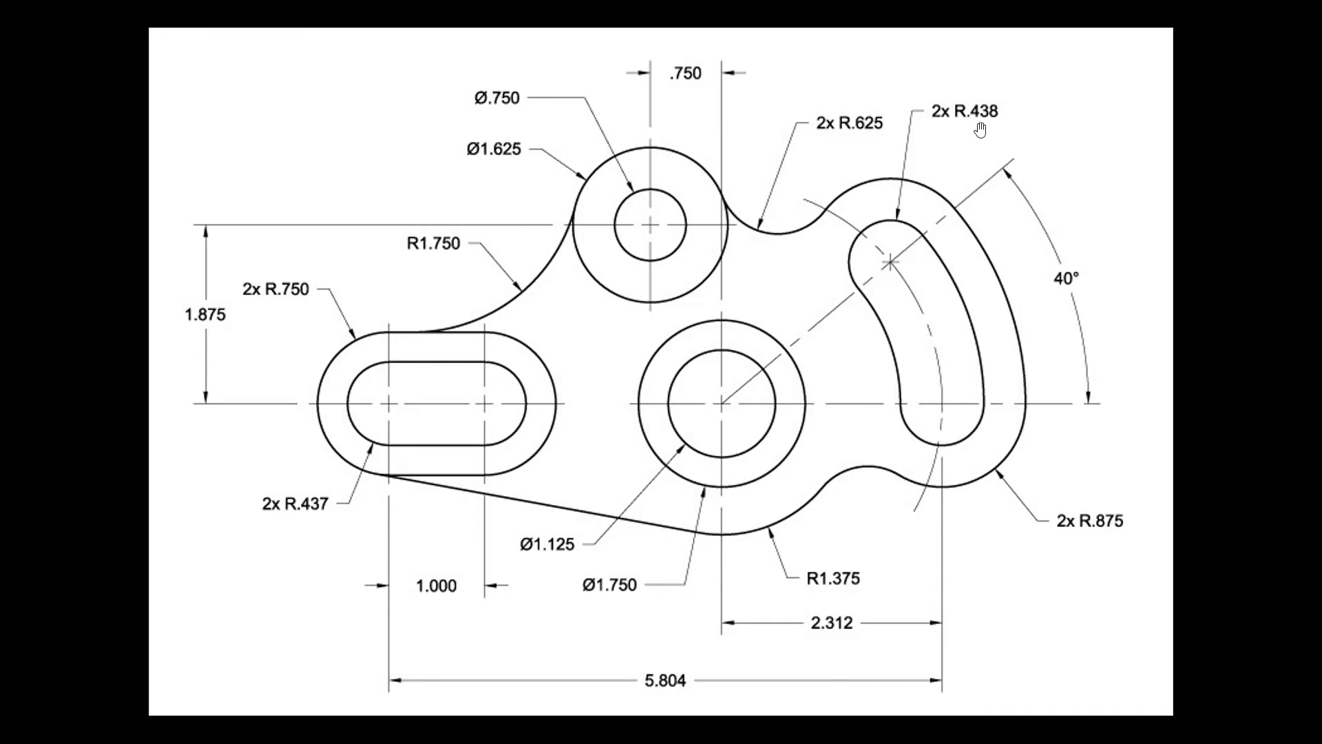
pyautogui.click(1001, 723)
pyautogui.scroll(5, 769, 343)
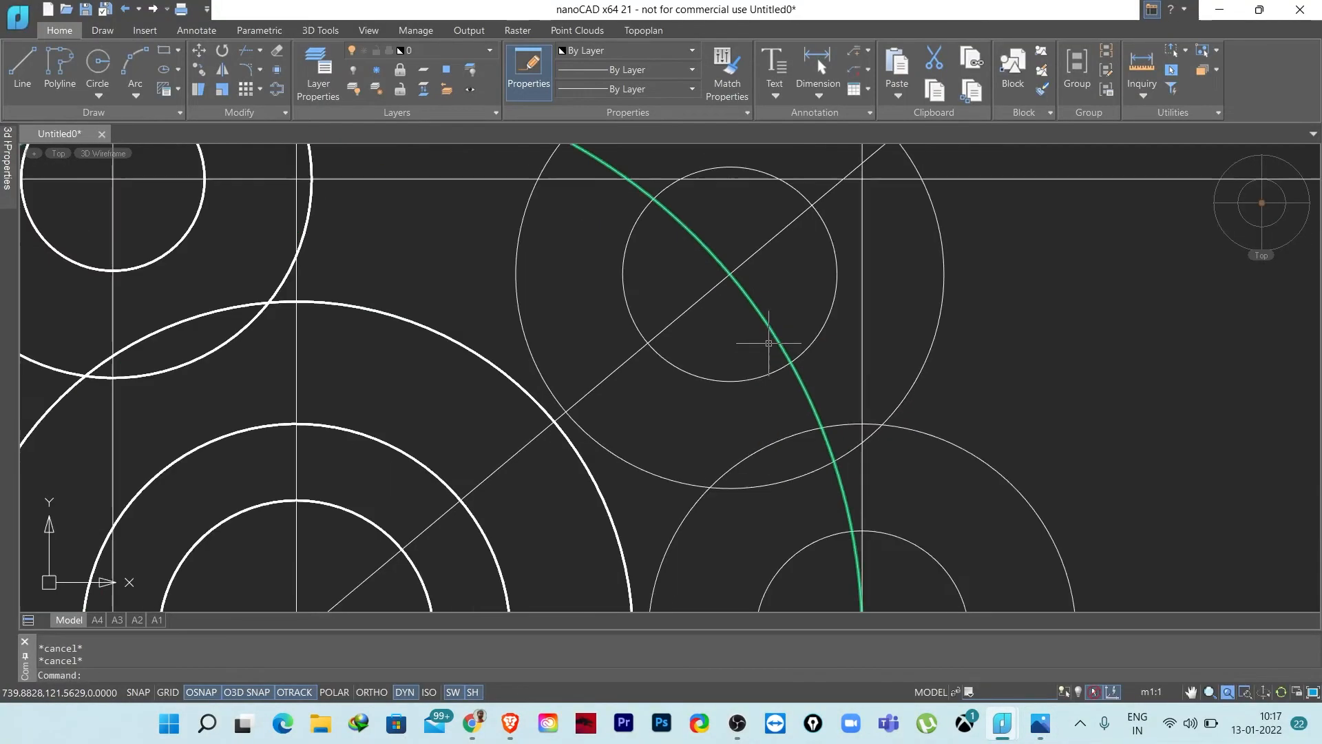
pyautogui.scroll(-3, 775, 351)
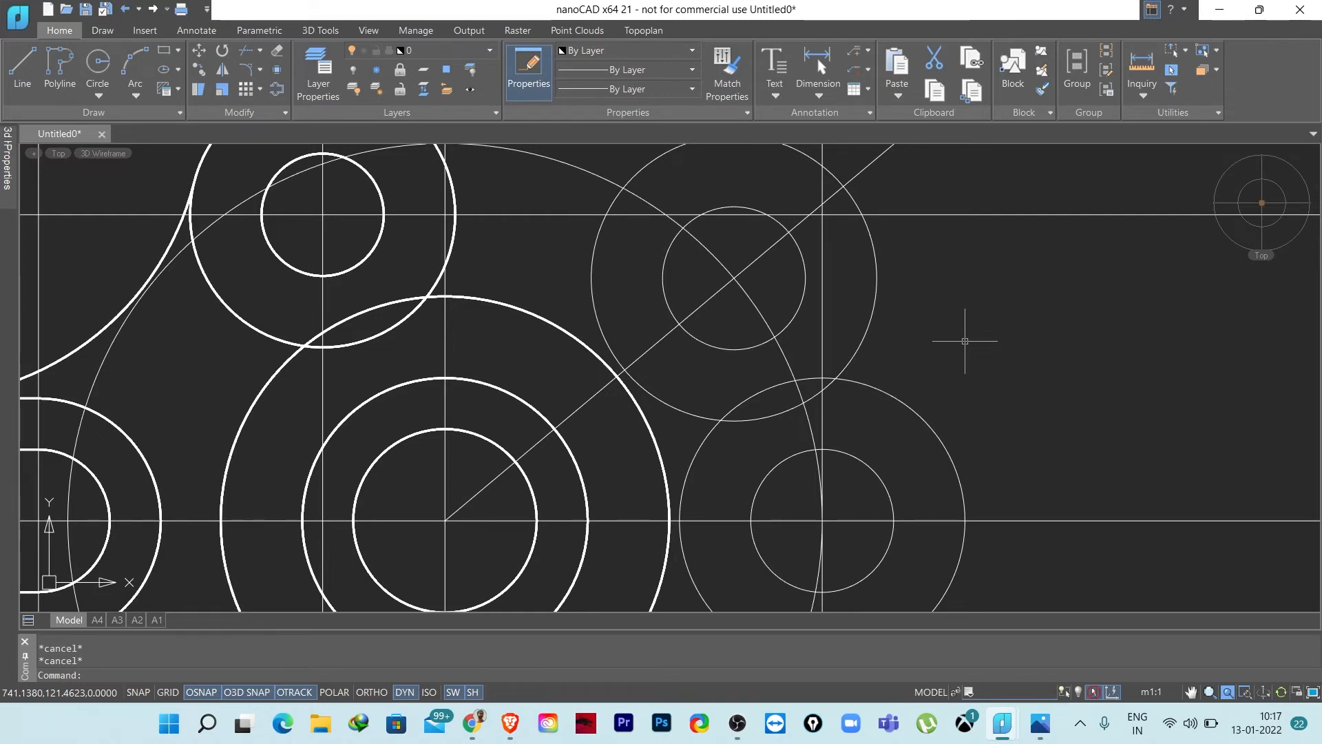
pyautogui.press('Return')
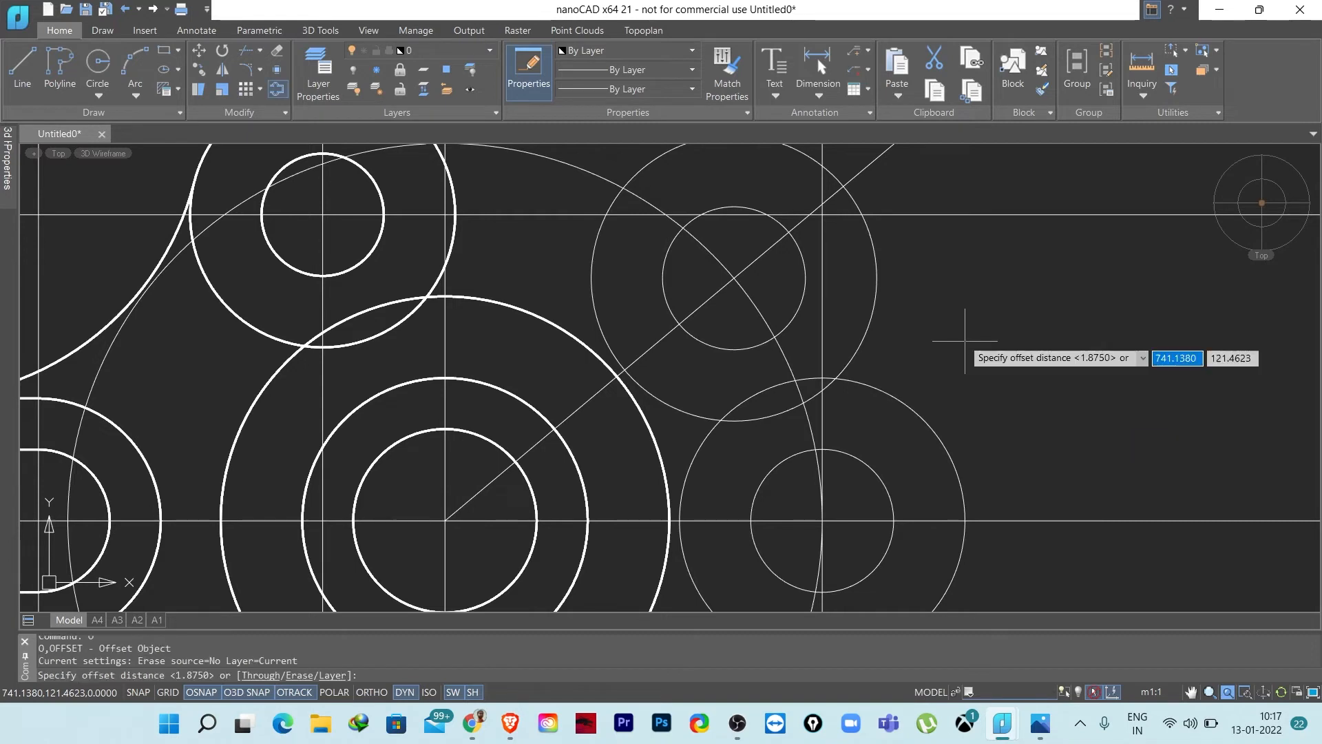
pyautogui.write('0')
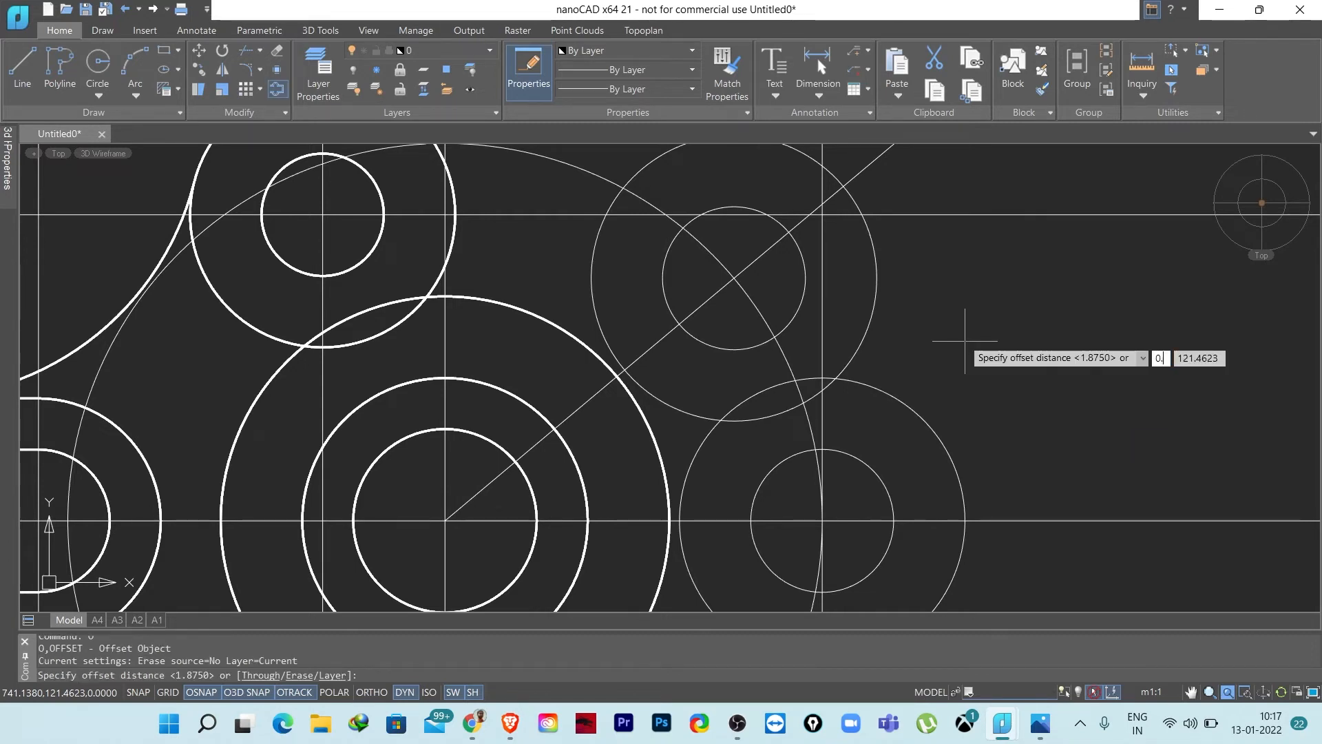
pyautogui.write('.438')
pyautogui.press('Return')
pyautogui.click(783, 360)
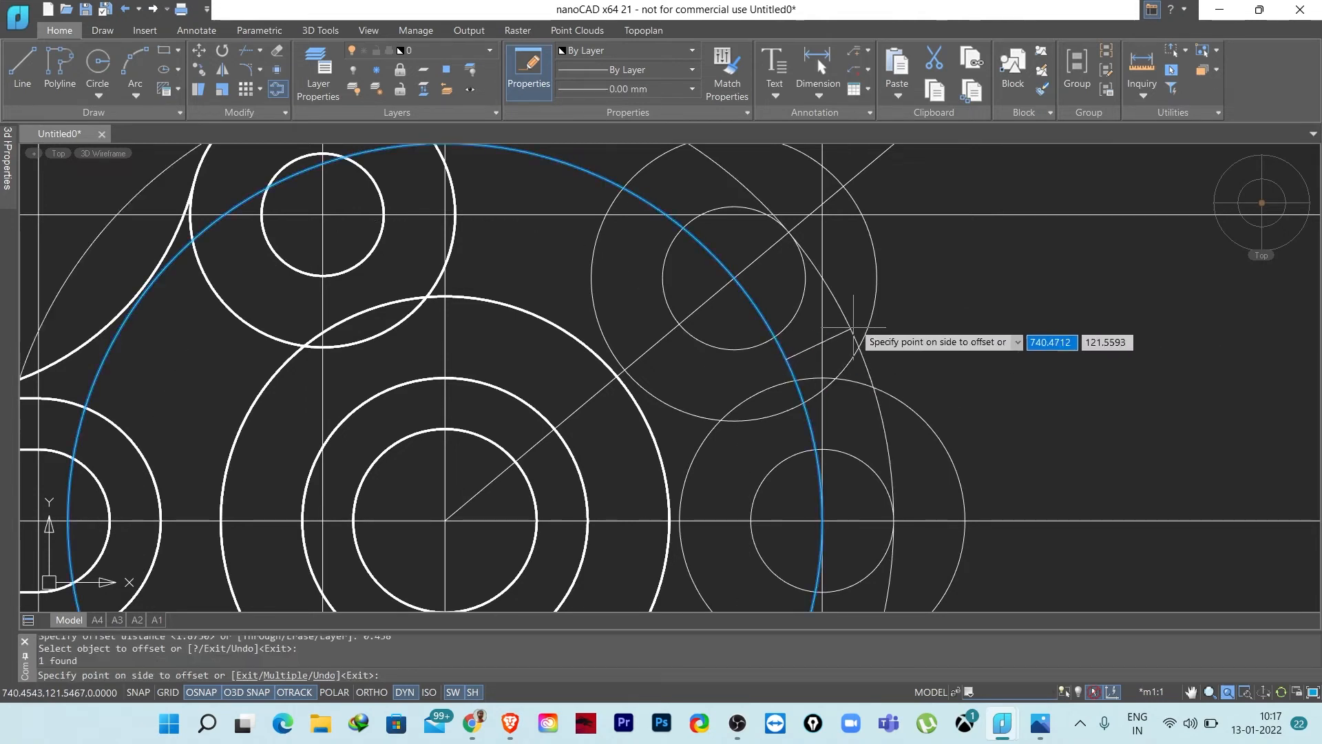
pyautogui.click(779, 363)
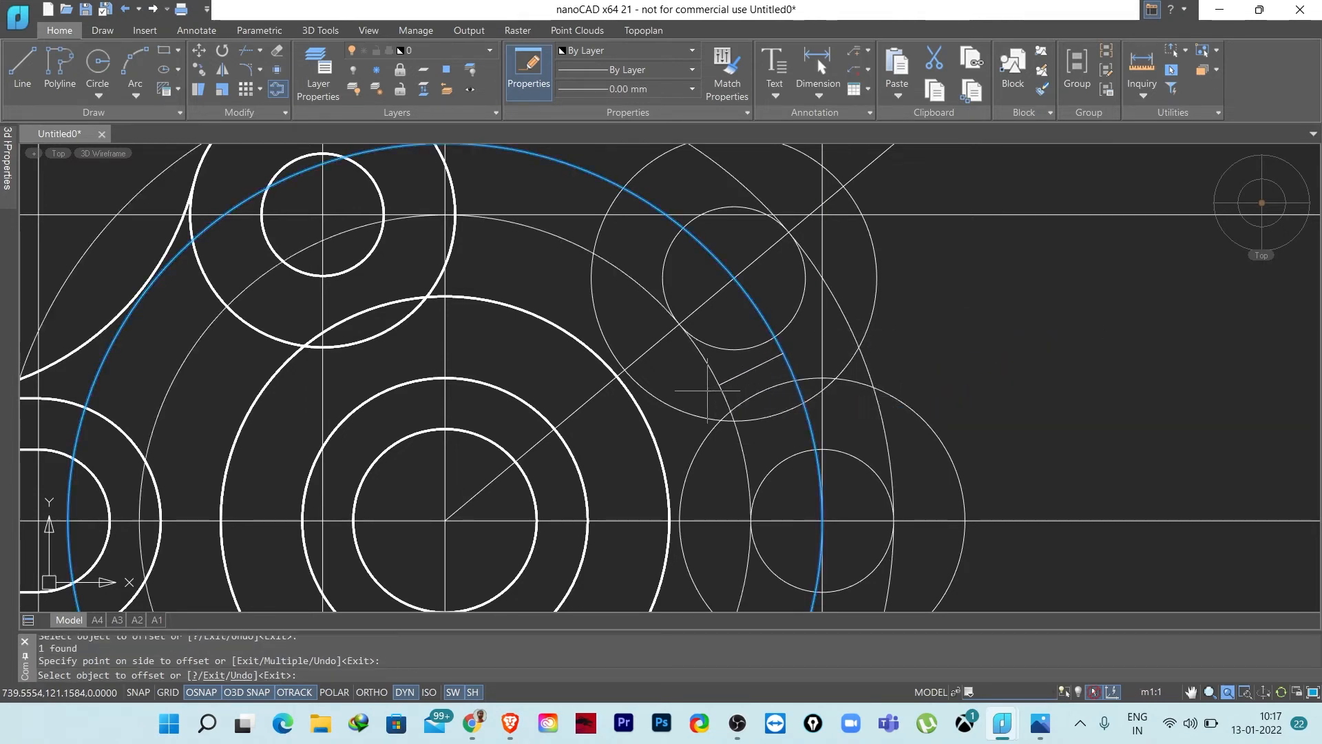
pyautogui.scroll(-2, 948, 328)
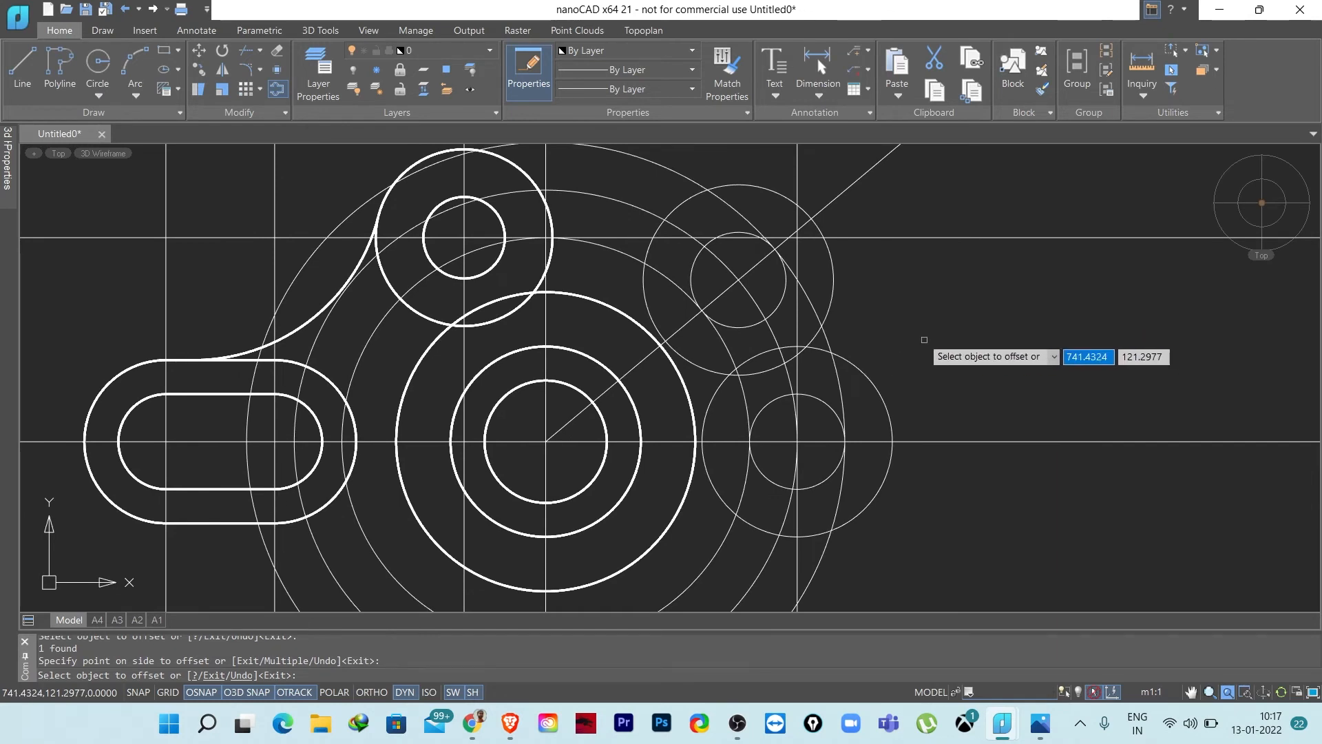
pyautogui.press('Escape')
pyautogui.press('Escape')
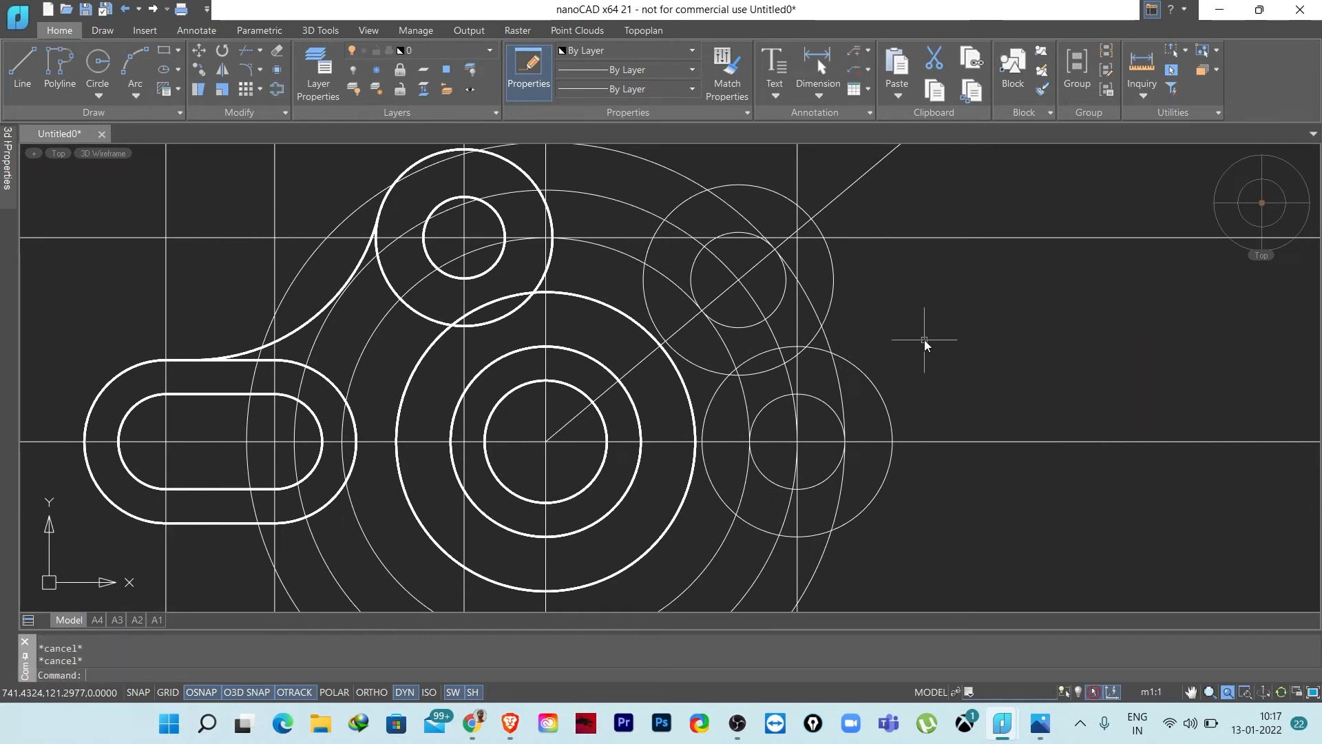
# - Trim the two 0.438 offset circles back to the slot-end circle on the 40° line
pyautogui.moveTo(647, 178); pyautogui.dragTo(666, 229, button='middle')
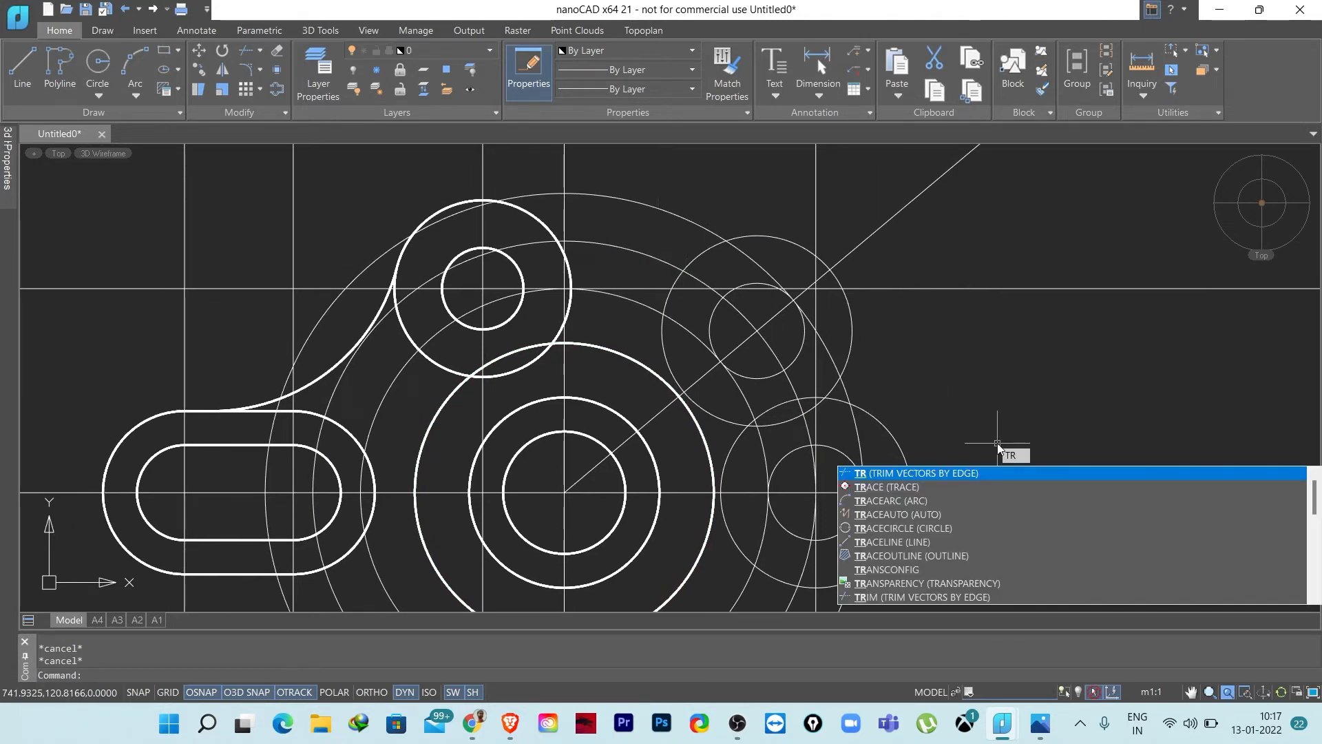
pyautogui.press('Return')
pyautogui.scroll(4, 744, 282)
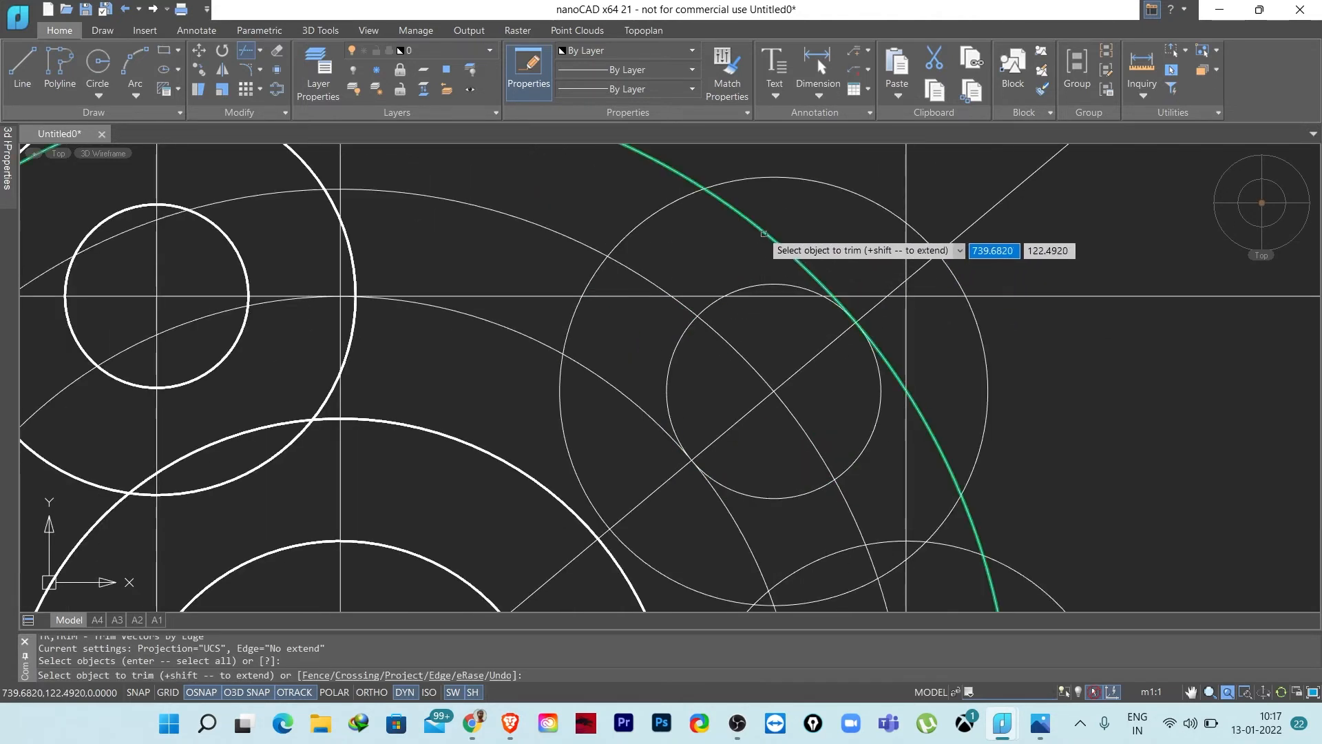
pyautogui.click(763, 241)
pyautogui.scroll(5, 841, 272)
pyautogui.click(854, 271)
pyautogui.scroll(-6, 853, 271)
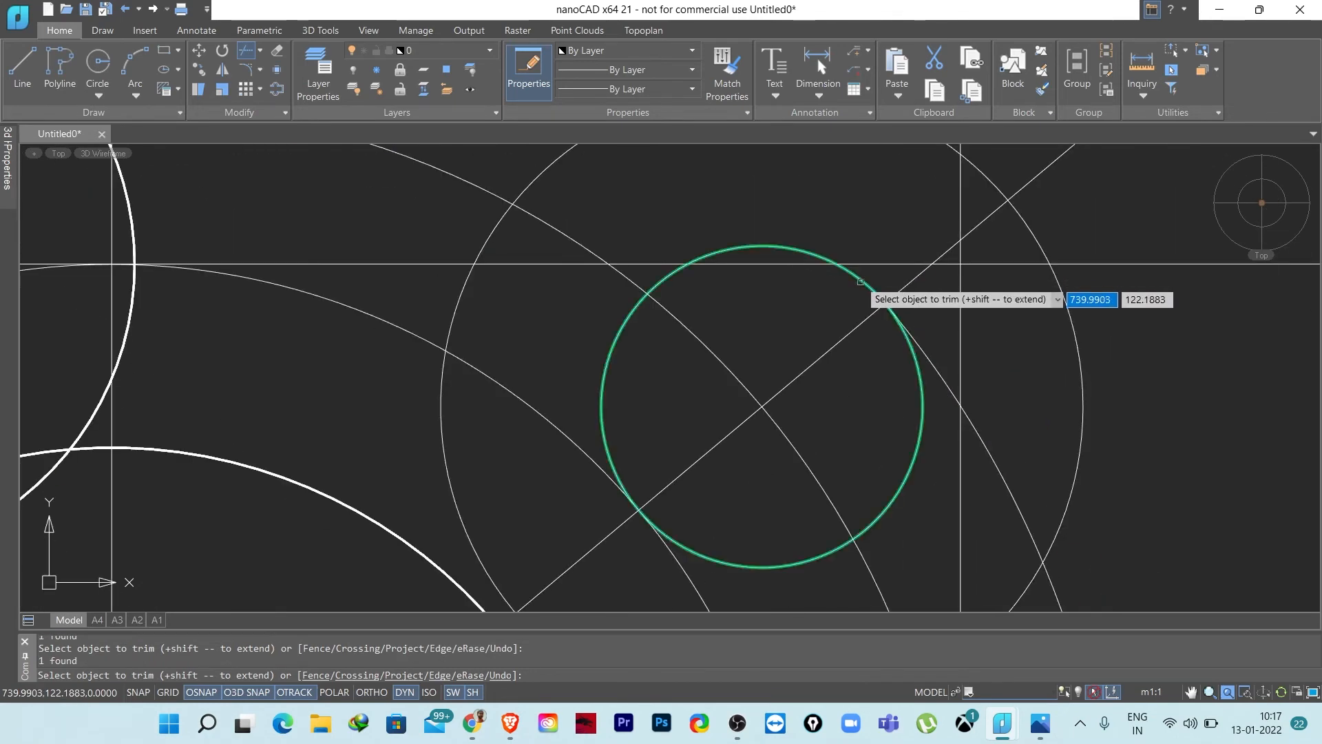
# - Trim the two offset circles back to the slot-end circle on the horizontal centreline, leaving only the curved slot's sides between the ends
pyautogui.scroll(5, 1009, 455)
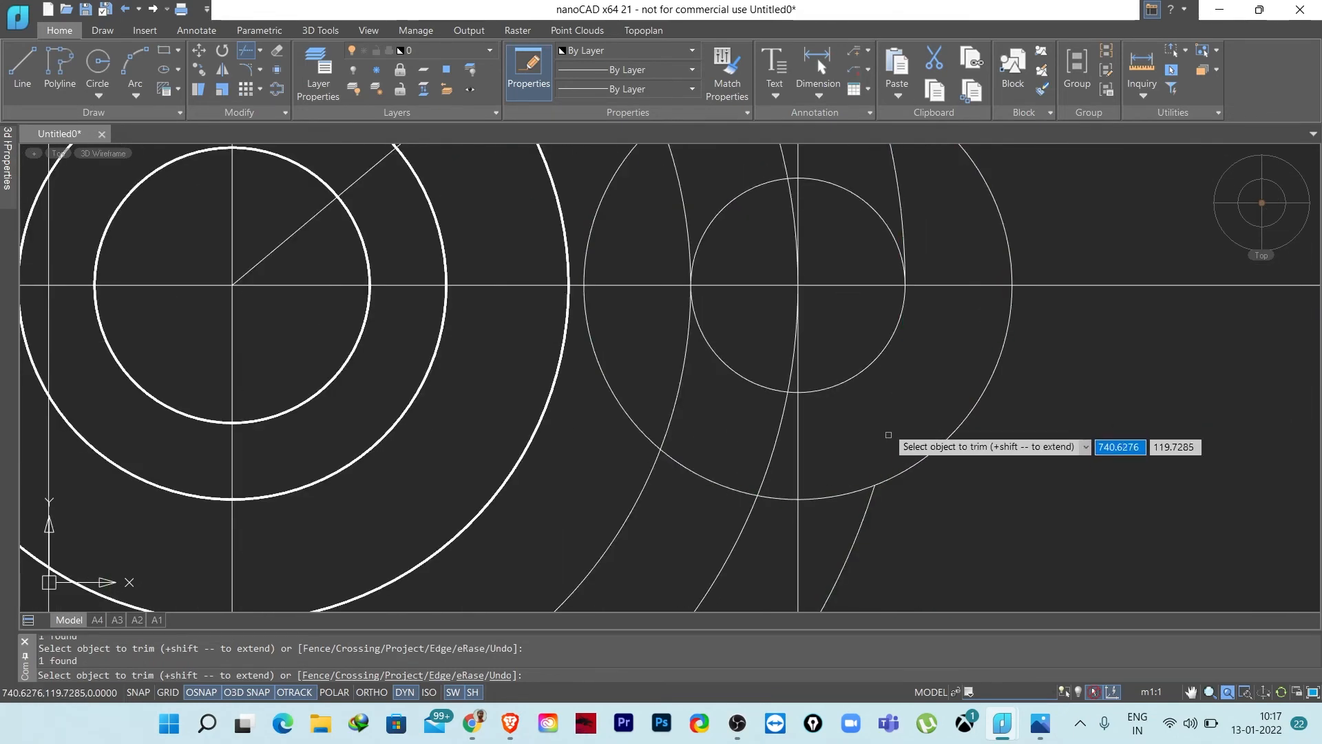
pyautogui.scroll(2, 923, 286)
pyautogui.scroll(-6, 935, 360)
pyautogui.scroll(3, 945, 371)
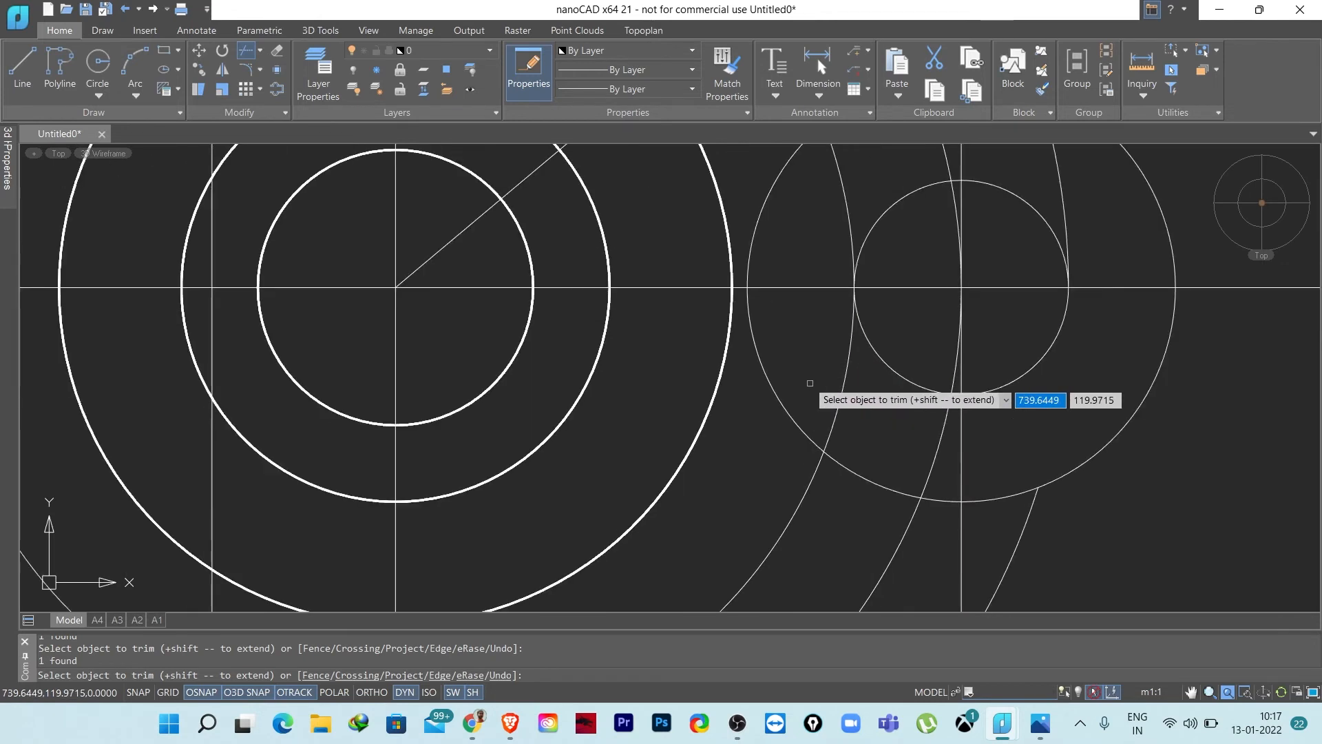
pyautogui.scroll(-3, 852, 327)
pyautogui.moveTo(852, 327); pyautogui.dragTo(921, 455, button='middle')
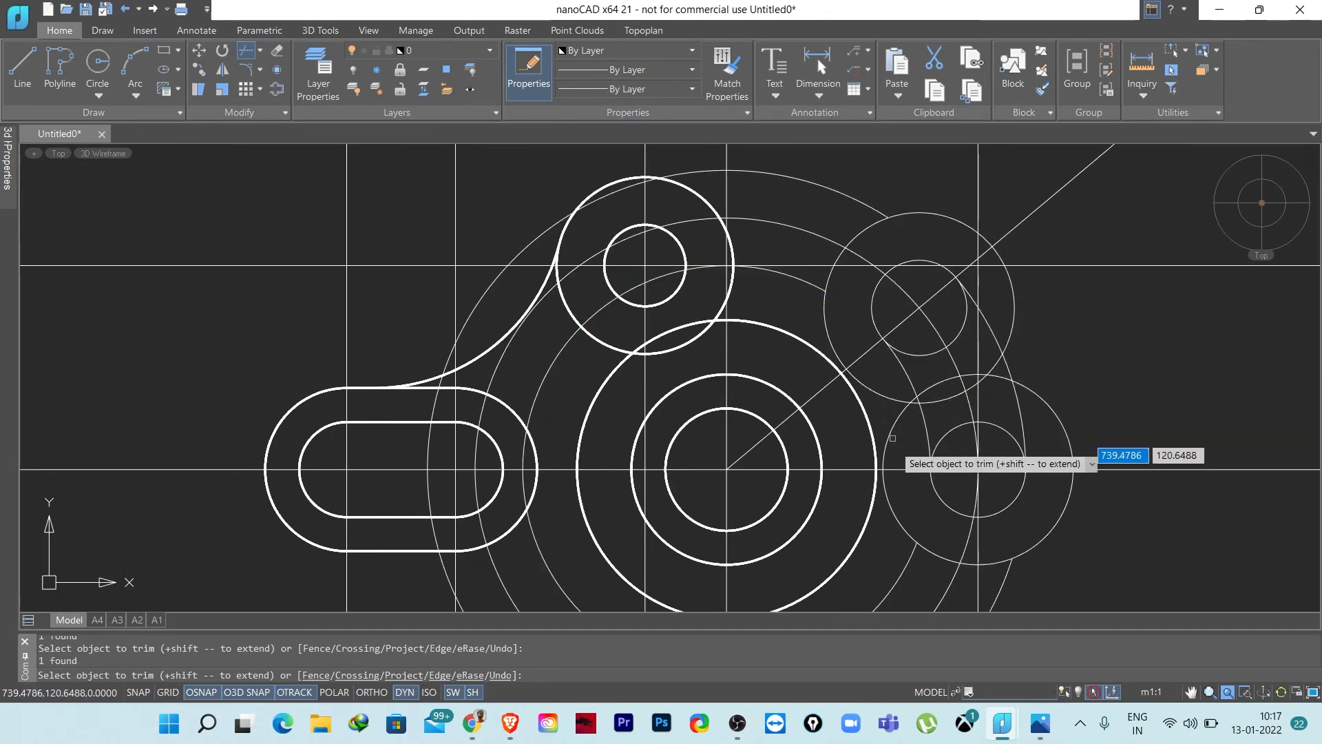
pyautogui.moveTo(889, 498); pyautogui.dragTo(895, 448, button='middle')
pyautogui.scroll(5, 924, 393)
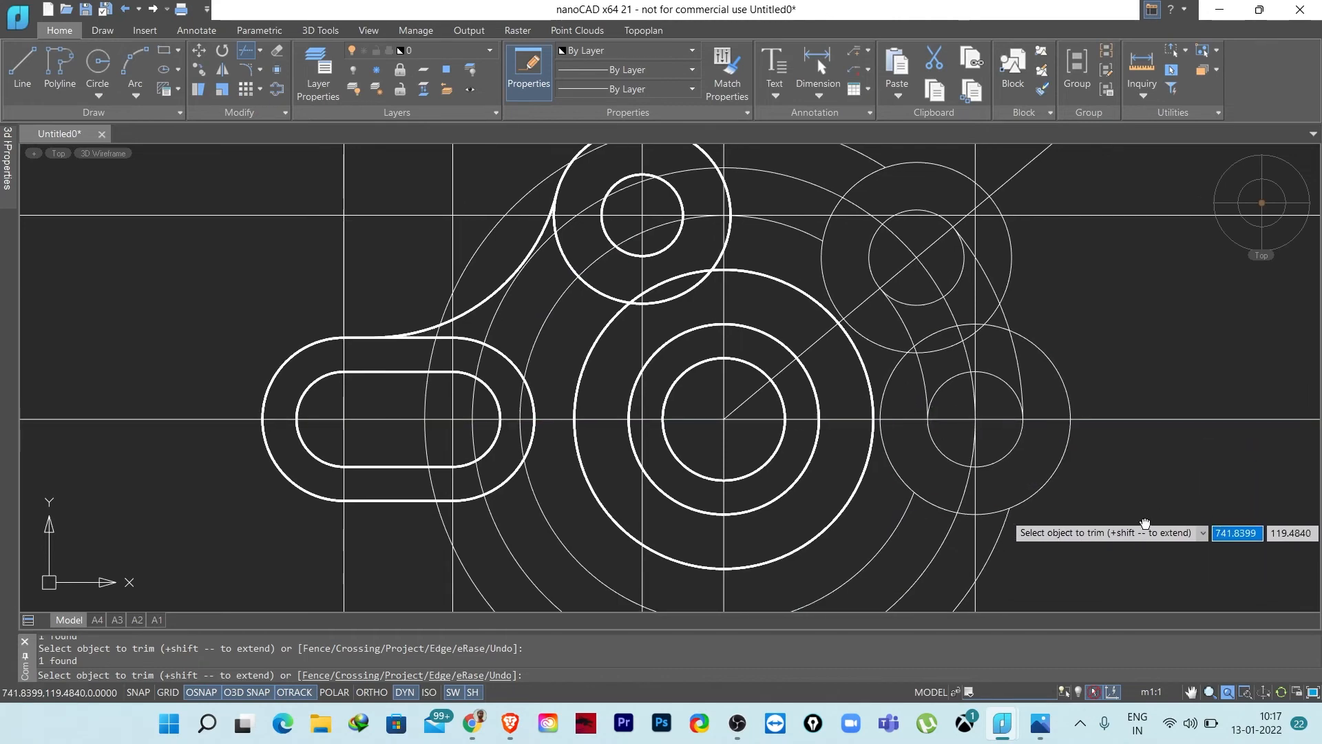
pyautogui.scroll(-6, 925, 393)
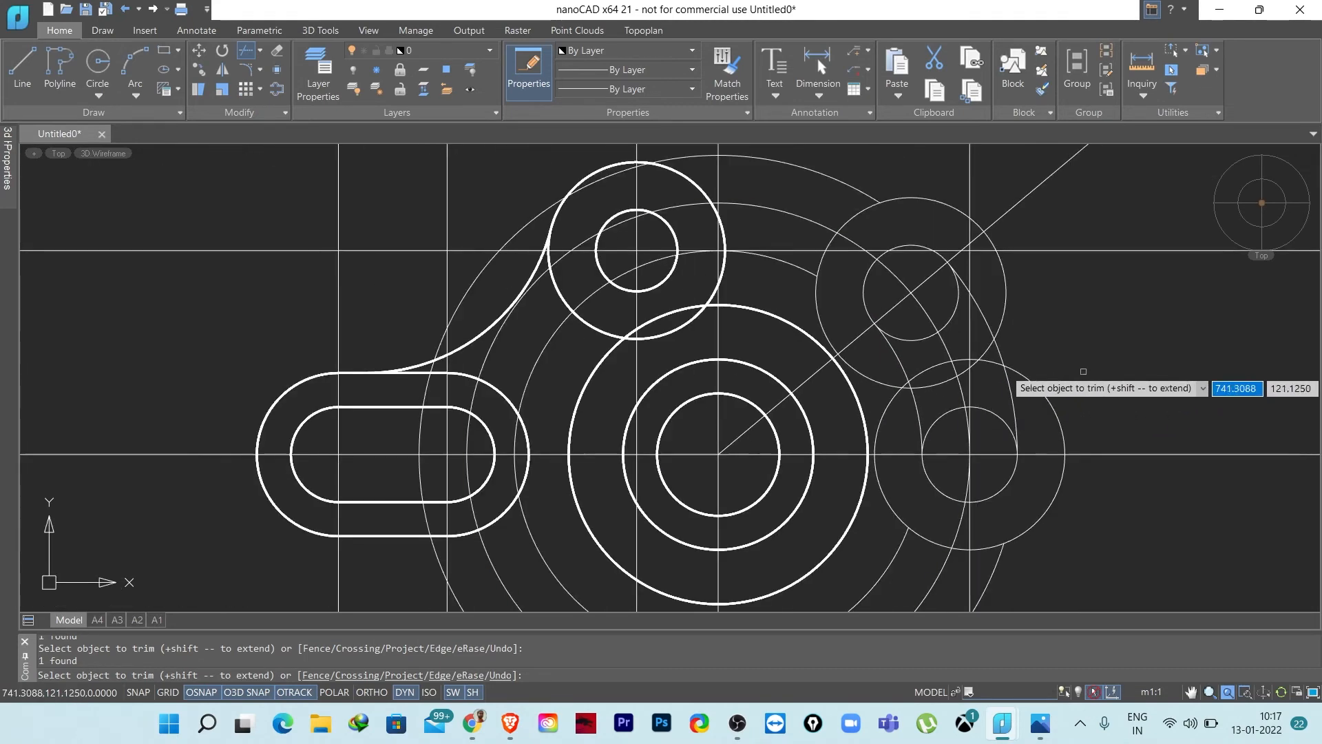
pyautogui.scroll(1, 1027, 342)
pyautogui.press('Escape')
pyautogui.press('Escape')
# - Erase the two leftover offset arcs outside the curved slot, keeping the 2.312 radius circle
pyautogui.moveTo(1019, 342); pyautogui.dragTo(1036, 390, button='middle')
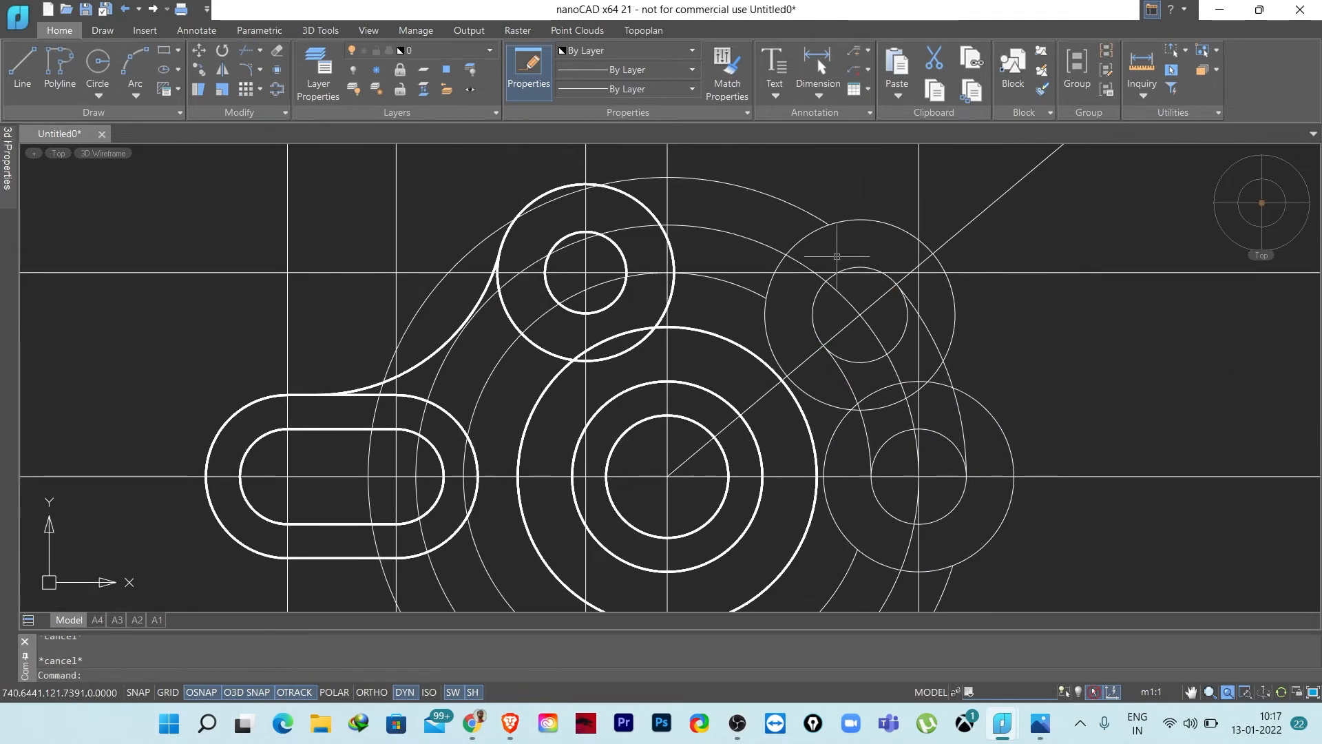
pyautogui.click(779, 194)
pyautogui.click(743, 193)
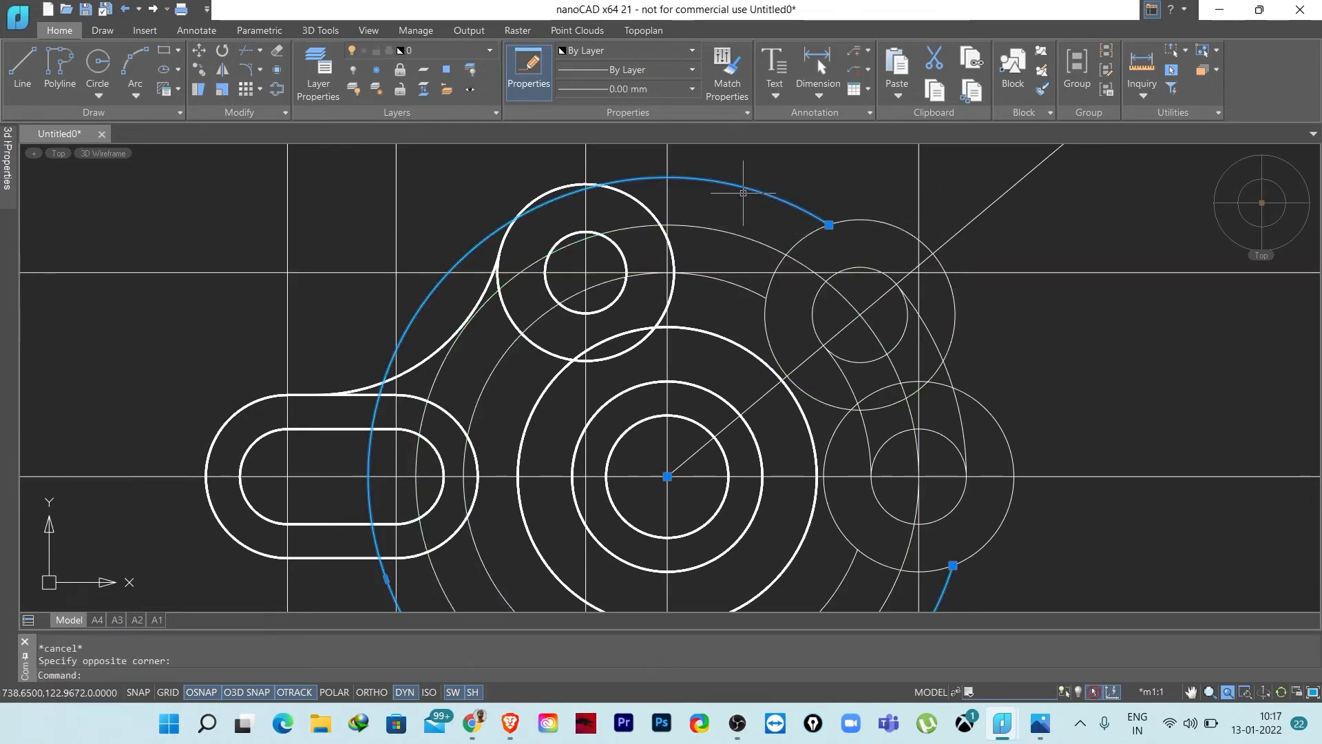
pyautogui.press('Delete')
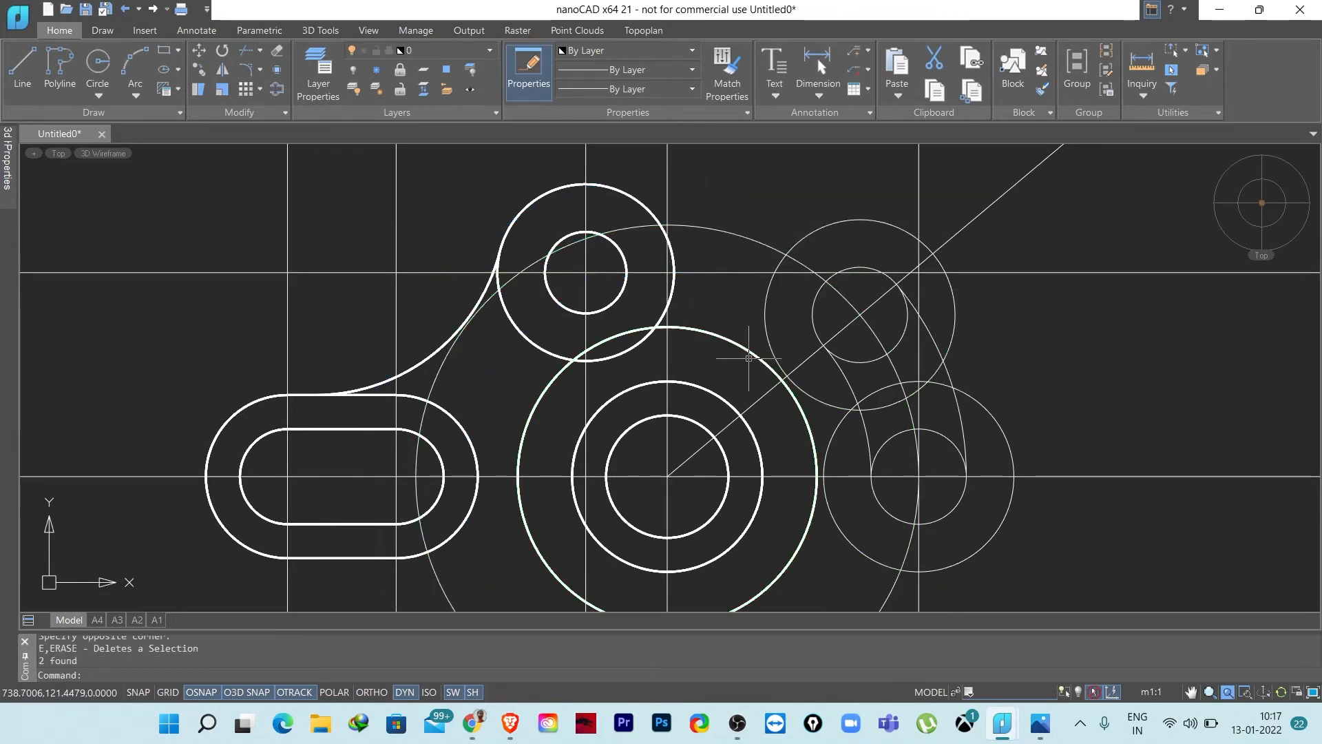
# - Offset the 2.312 radius circle outward by 0.875 for the outer contour around the curved slot
pyautogui.moveTo(790, 384); pyautogui.dragTo(726, 309, button='middle')
pyautogui.moveTo(894, 354); pyautogui.dragTo(849, 386, button='middle')
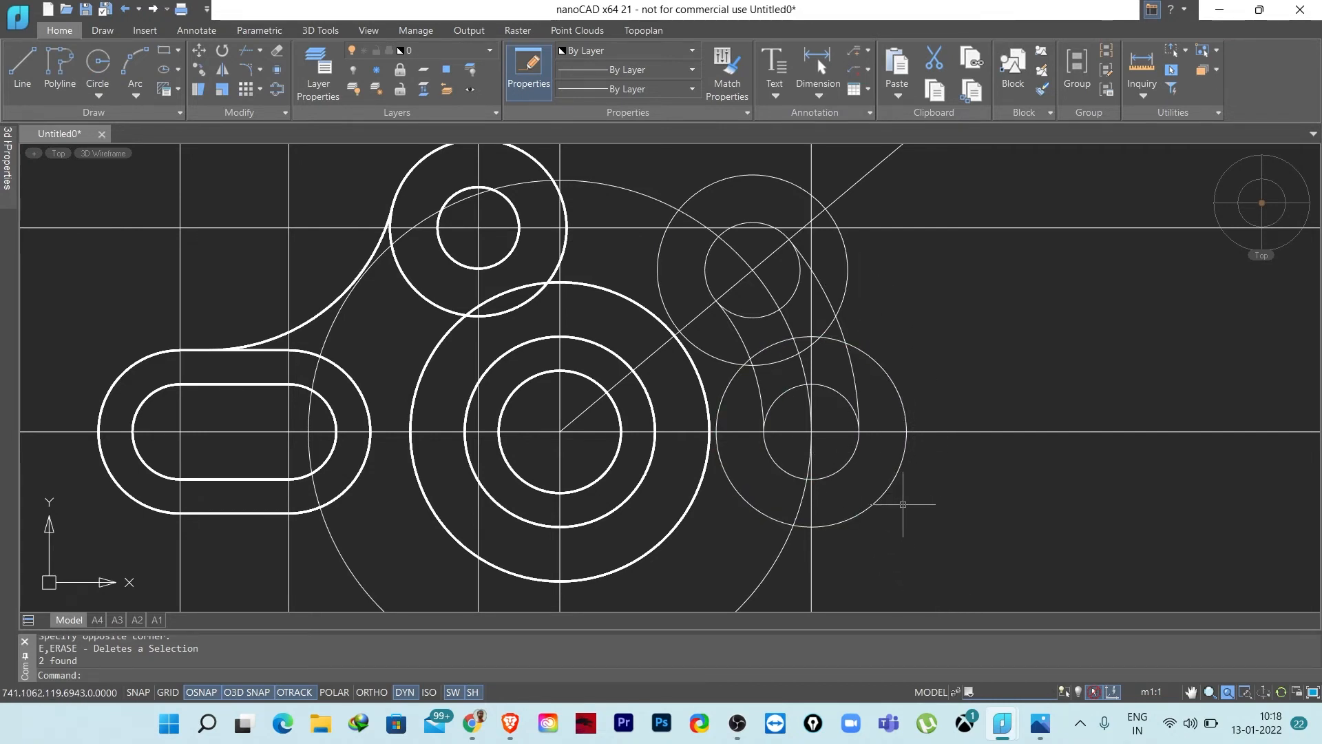
pyautogui.write('o')
pyautogui.press('Return')
pyautogui.write('.')
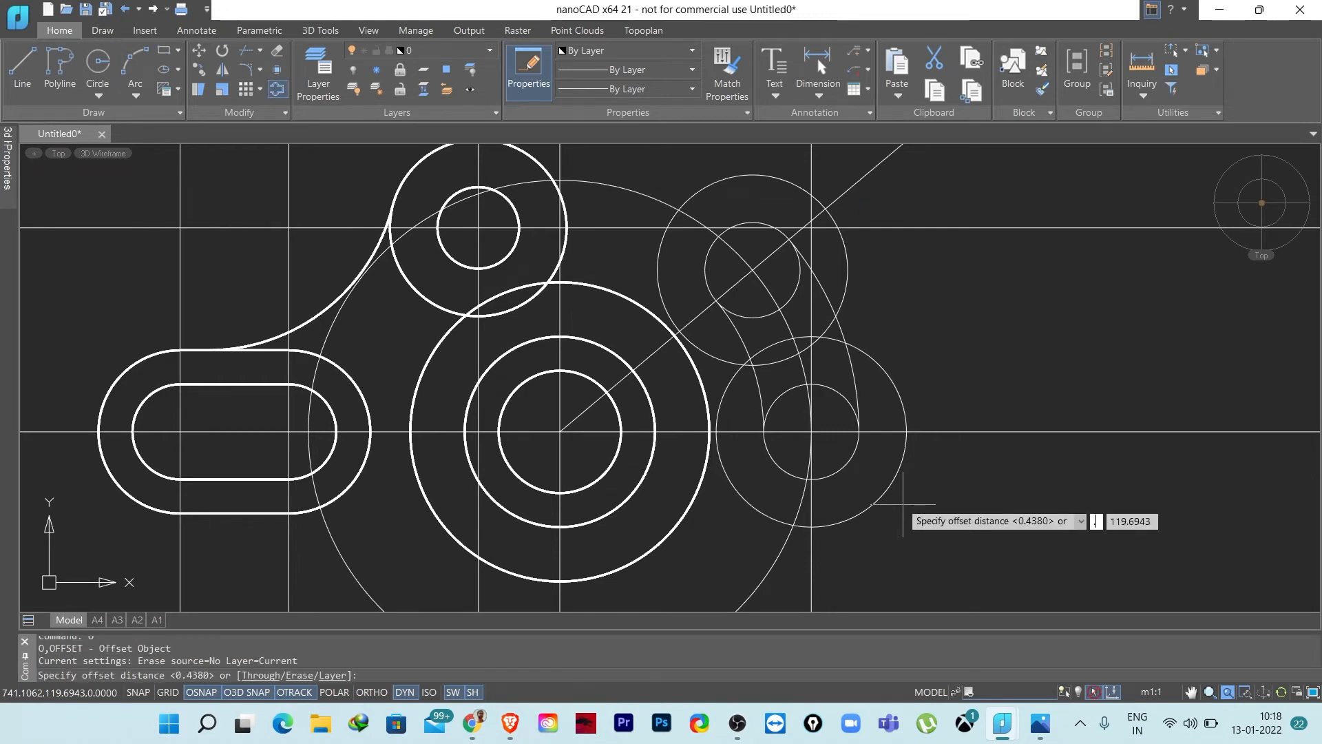
pyautogui.write('875')
pyautogui.press('Return')
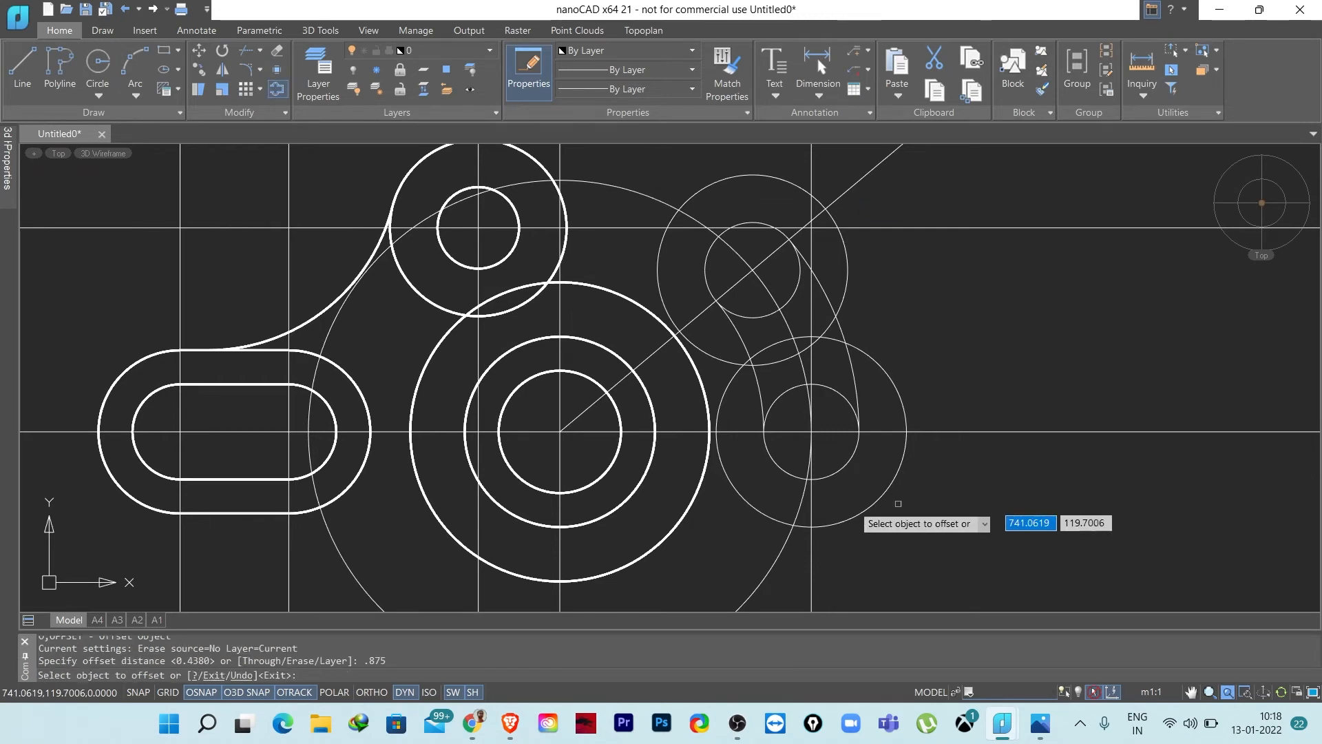
pyautogui.click(798, 512)
pyautogui.click(888, 555)
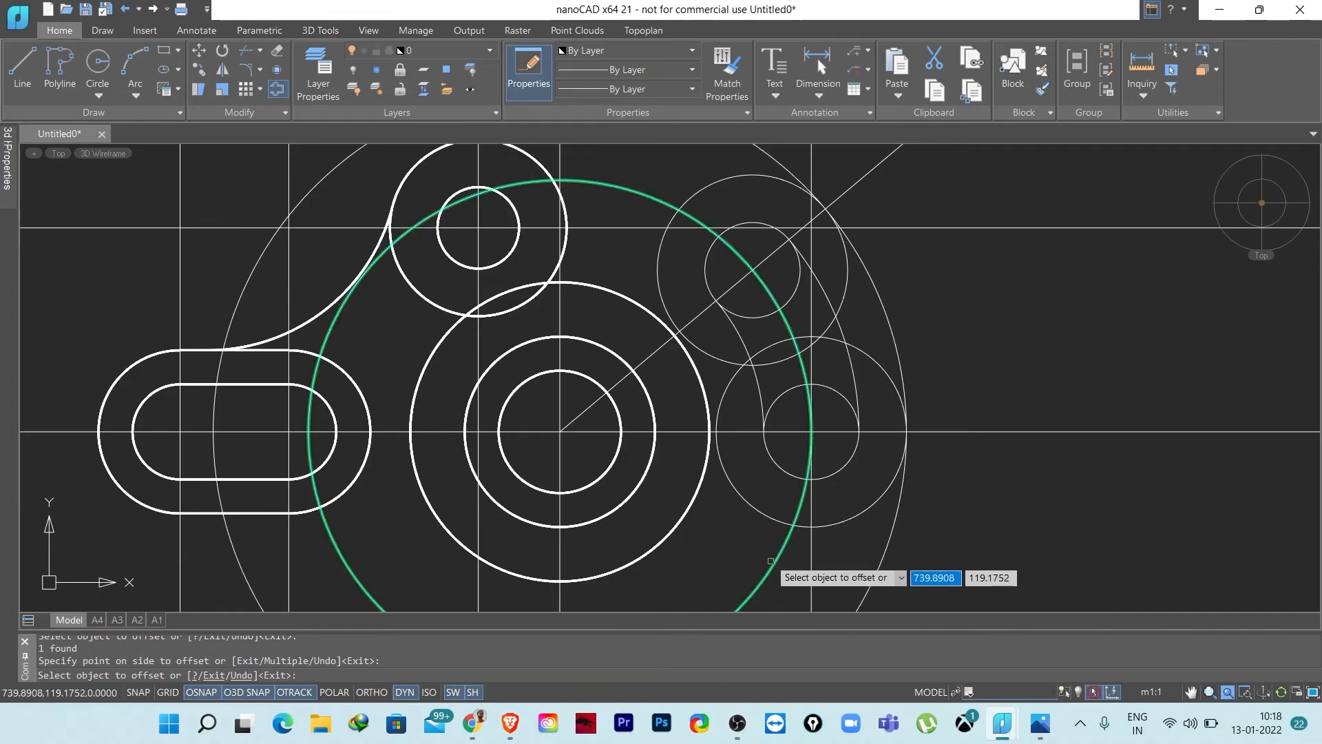
# - End the offset and examine the outer contour around the curved slot in the full-screen reference drawing
pyautogui.click(1041, 729)
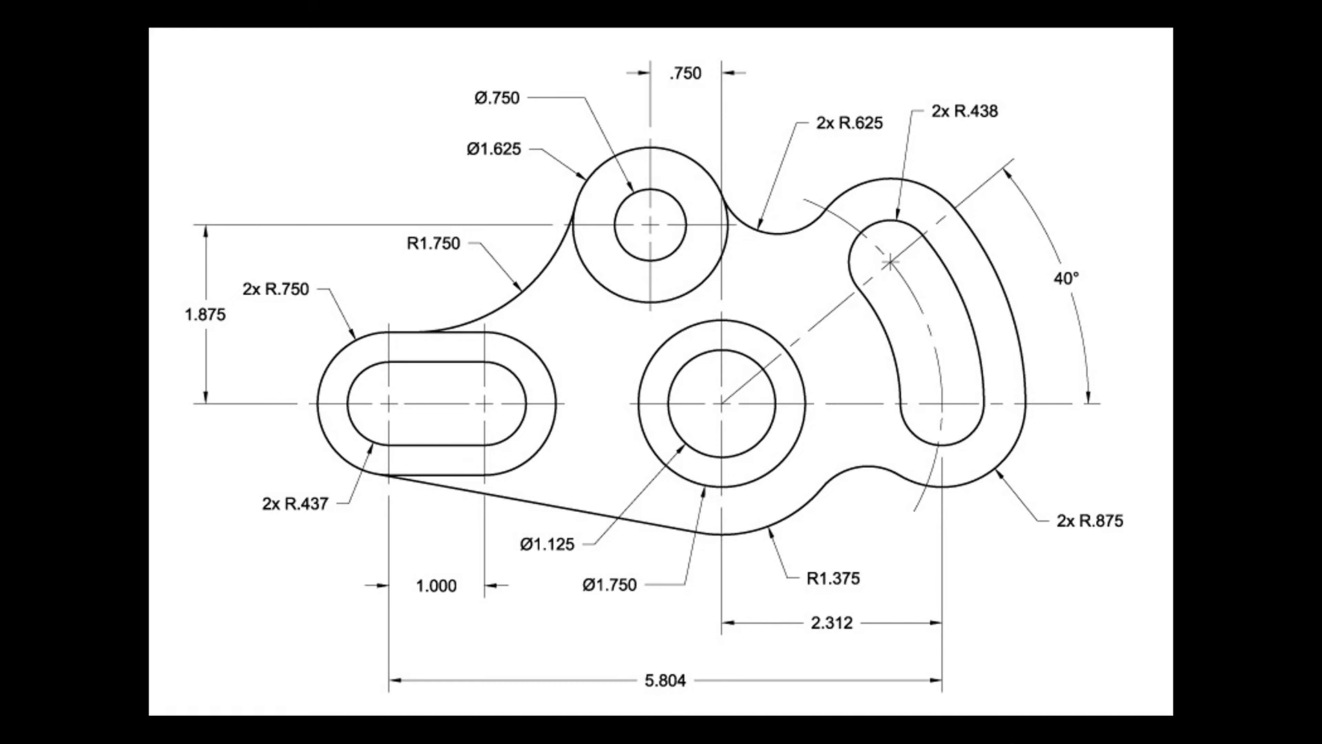
pyautogui.click(1002, 723)
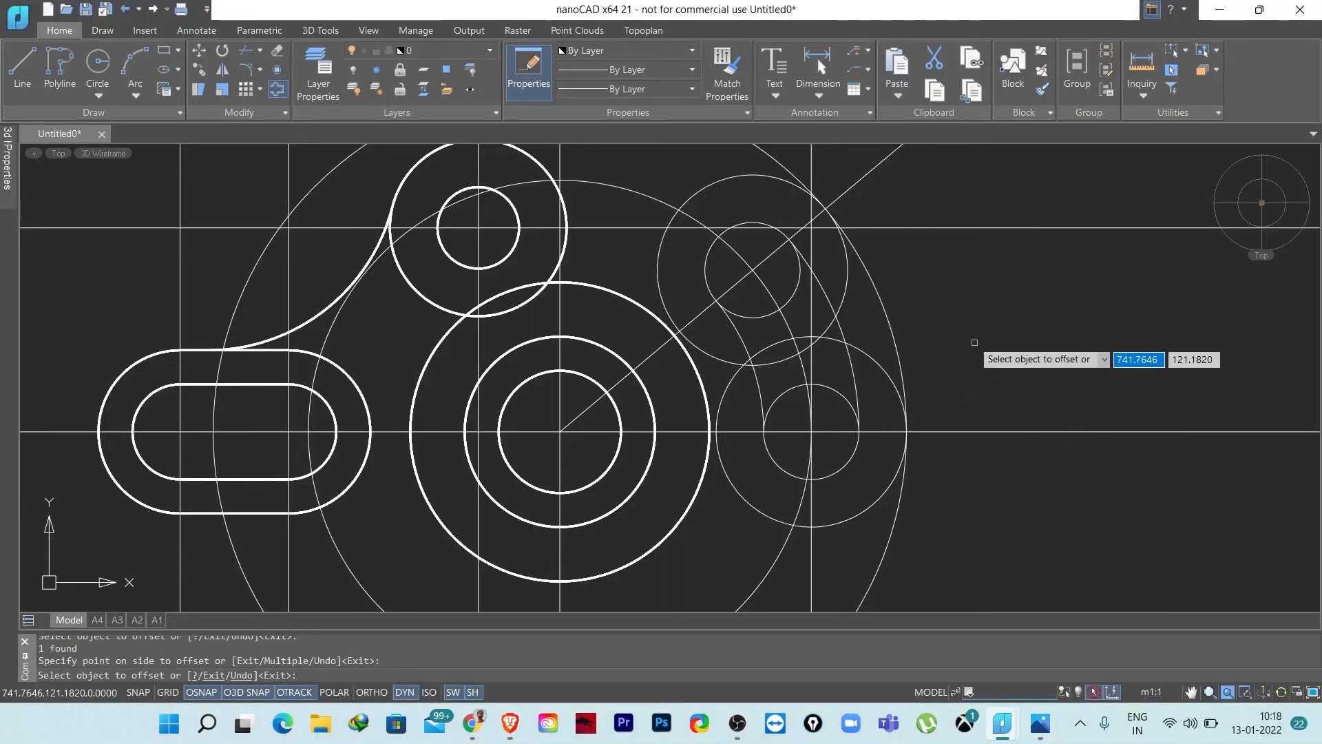
pyautogui.press('Escape')
pyautogui.click(1041, 723)
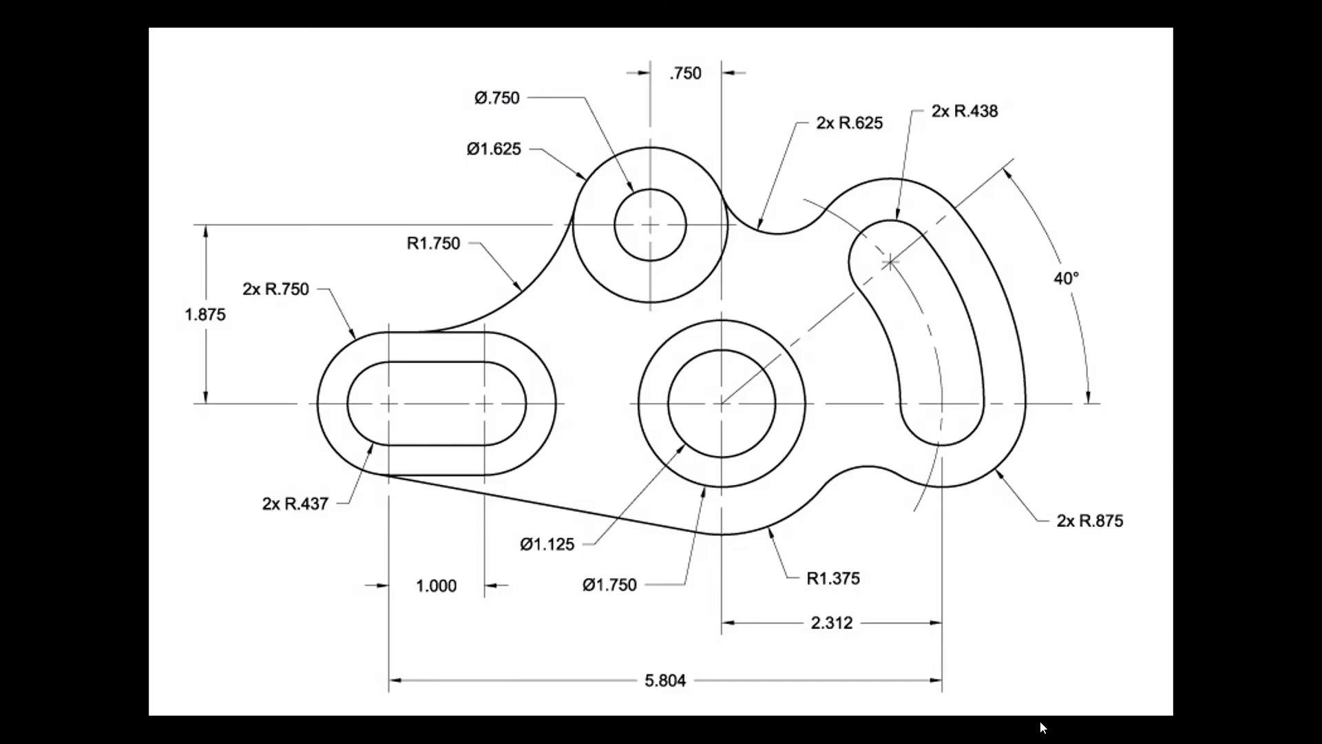
pyautogui.press('Escape')
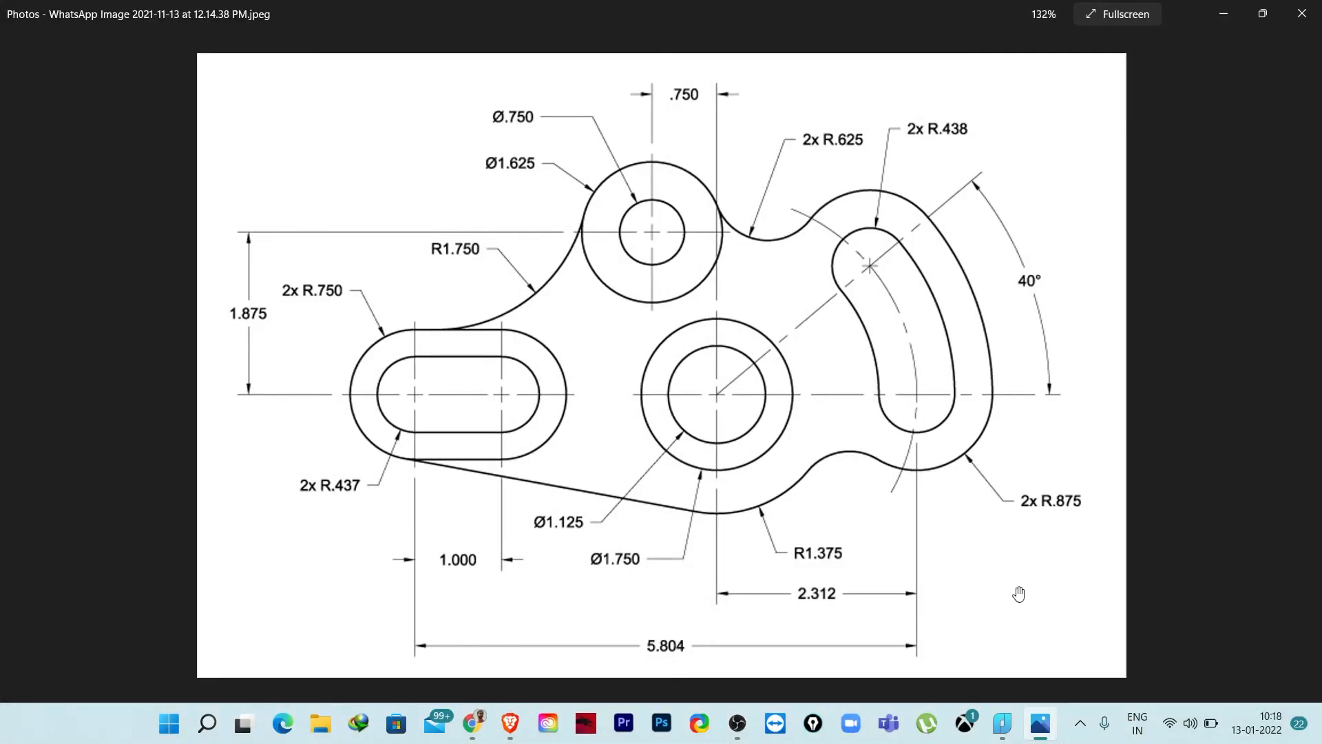
pyautogui.click(1117, 14)
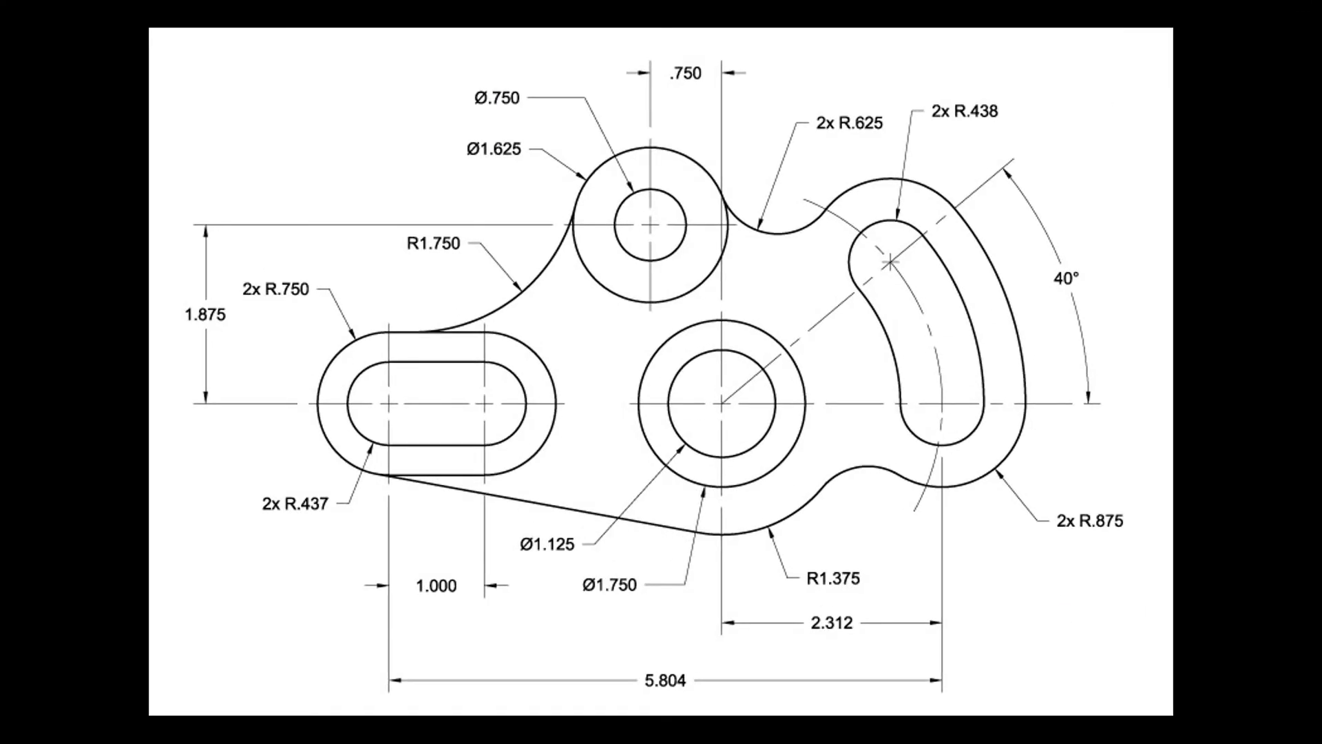
# - Trim the outer contour circle between the central vertical centreline and its tangent point on the upper 0.875 radius circle
pyautogui.click(1003, 724)
pyautogui.moveTo(962, 370); pyautogui.dragTo(988, 494, button='middle')
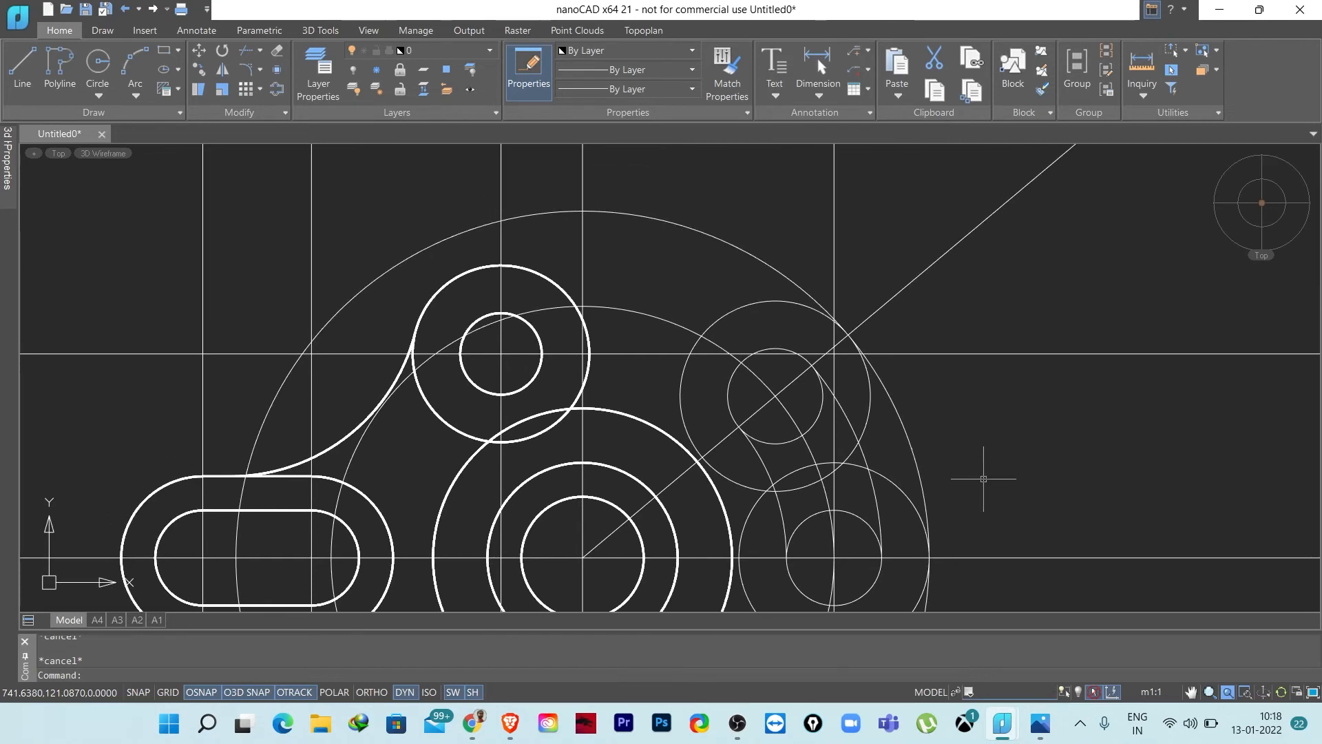
pyautogui.press('Return')
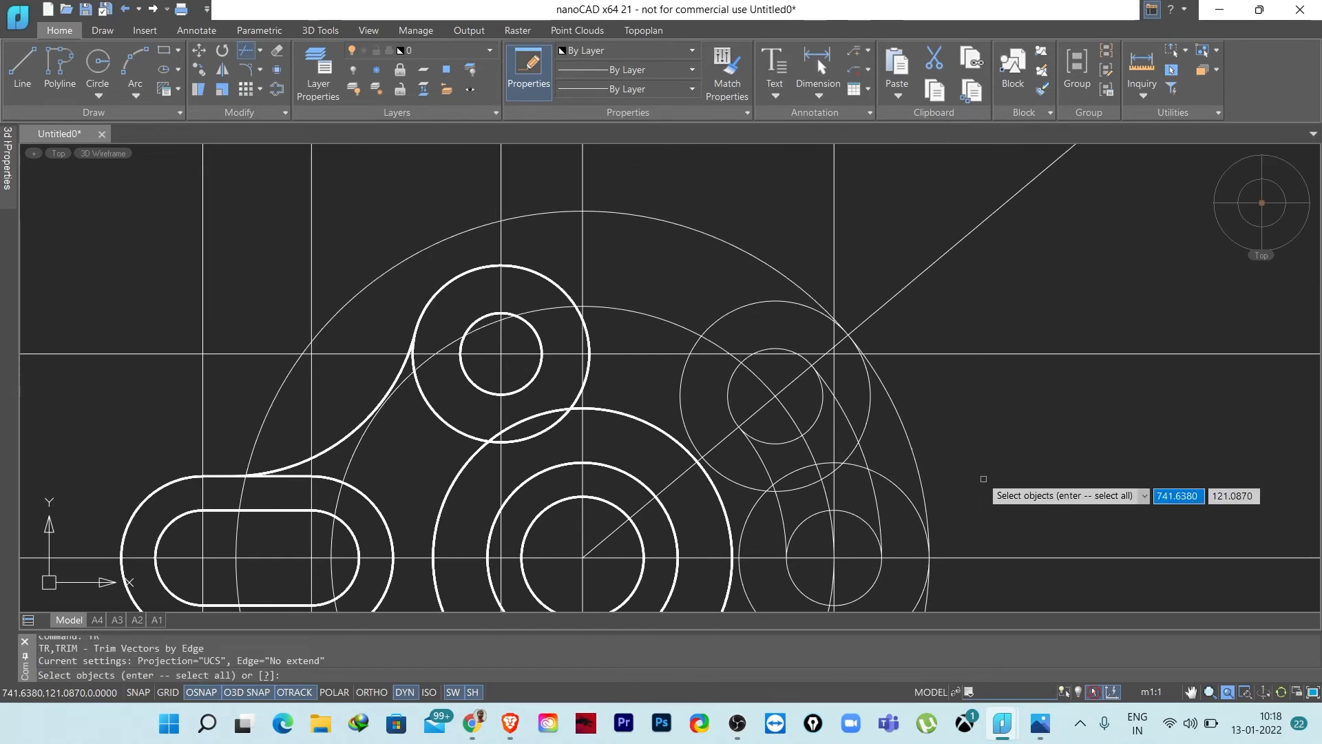
pyautogui.press('Return')
pyautogui.click(790, 280)
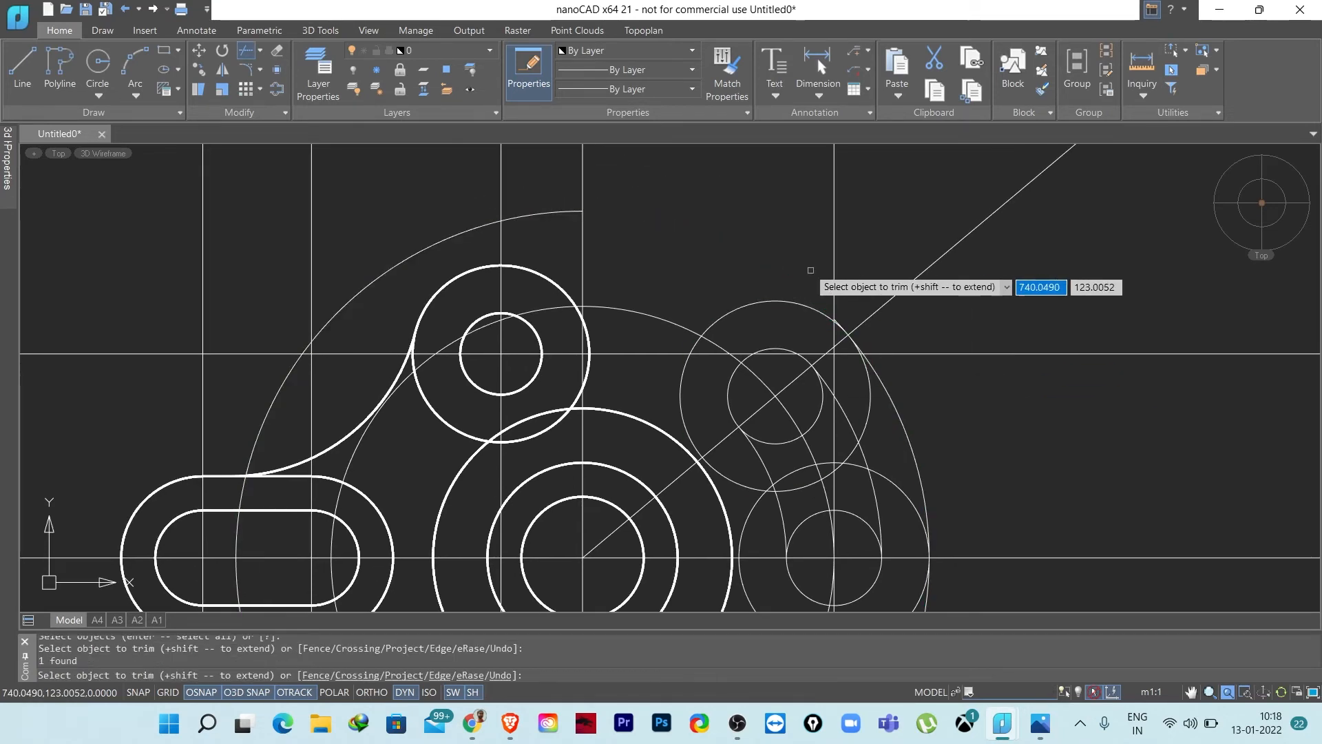
pyautogui.scroll(8, 913, 455)
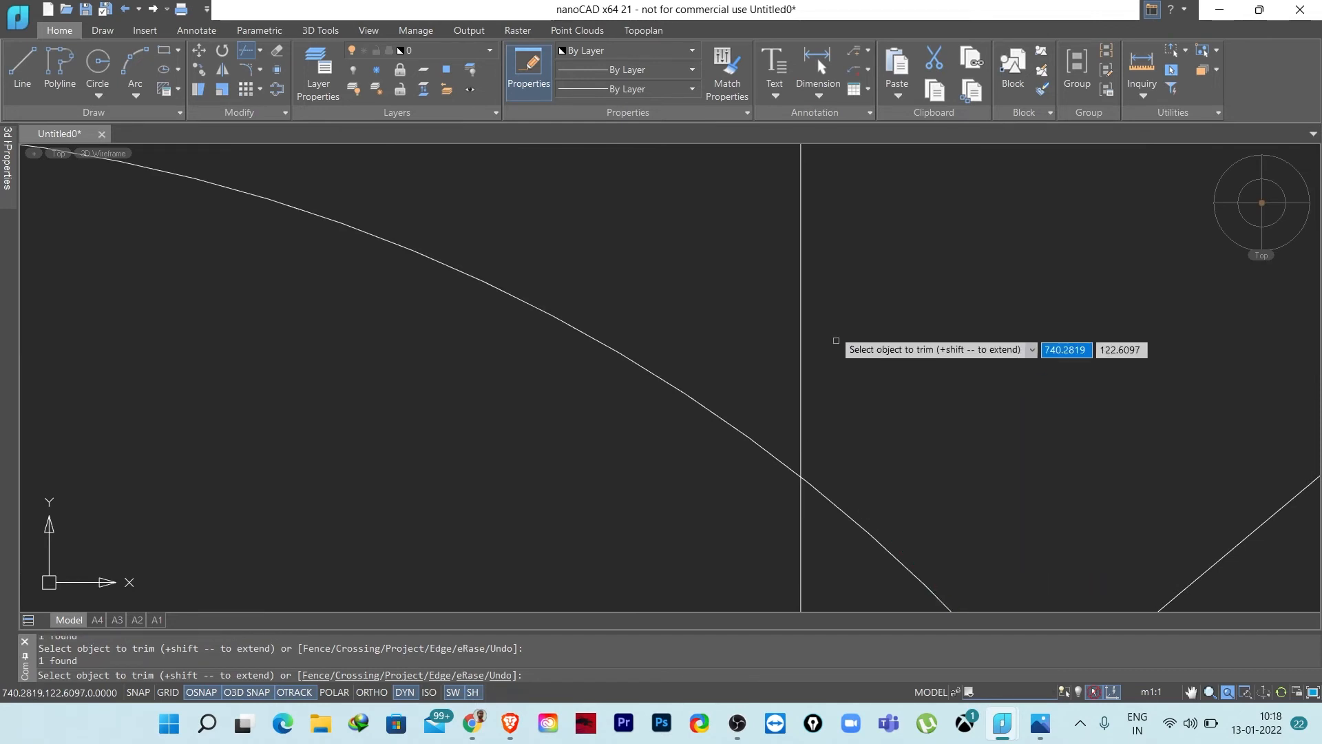
pyautogui.scroll(-8, 848, 340)
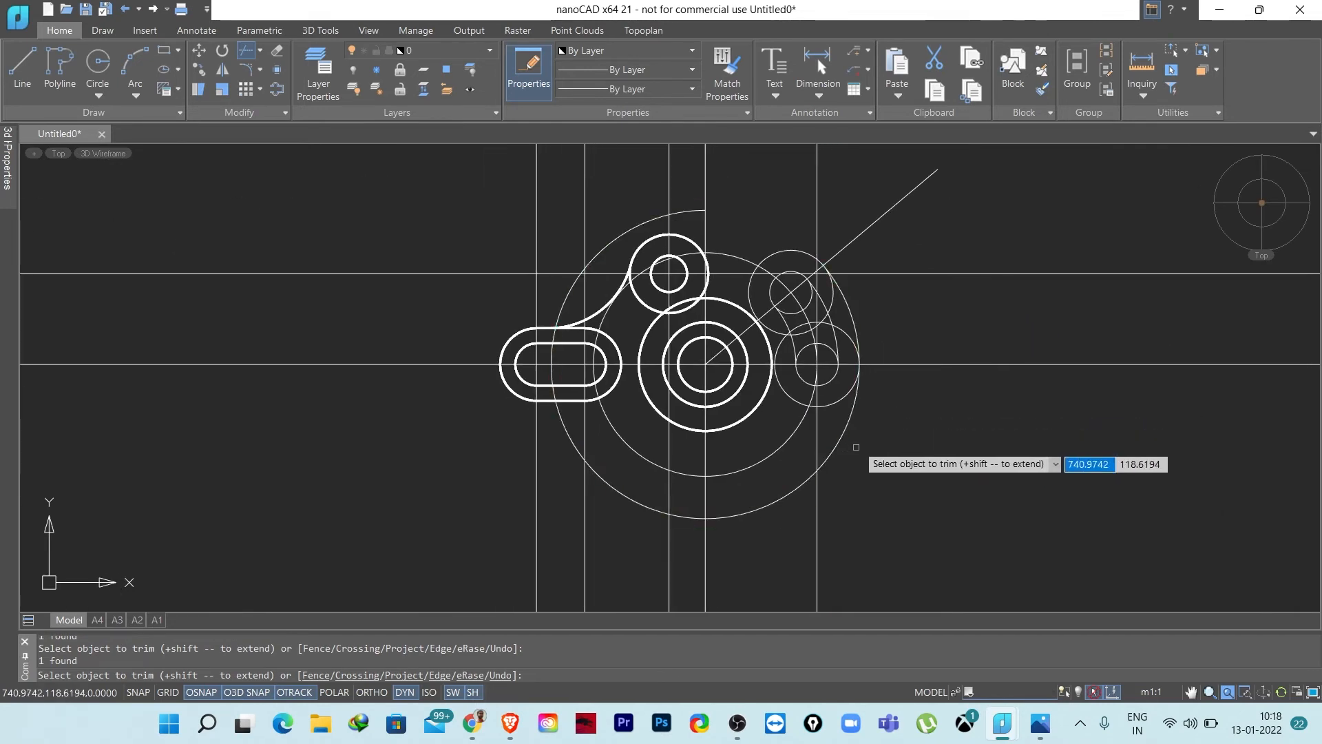
pyautogui.scroll(2, 865, 456)
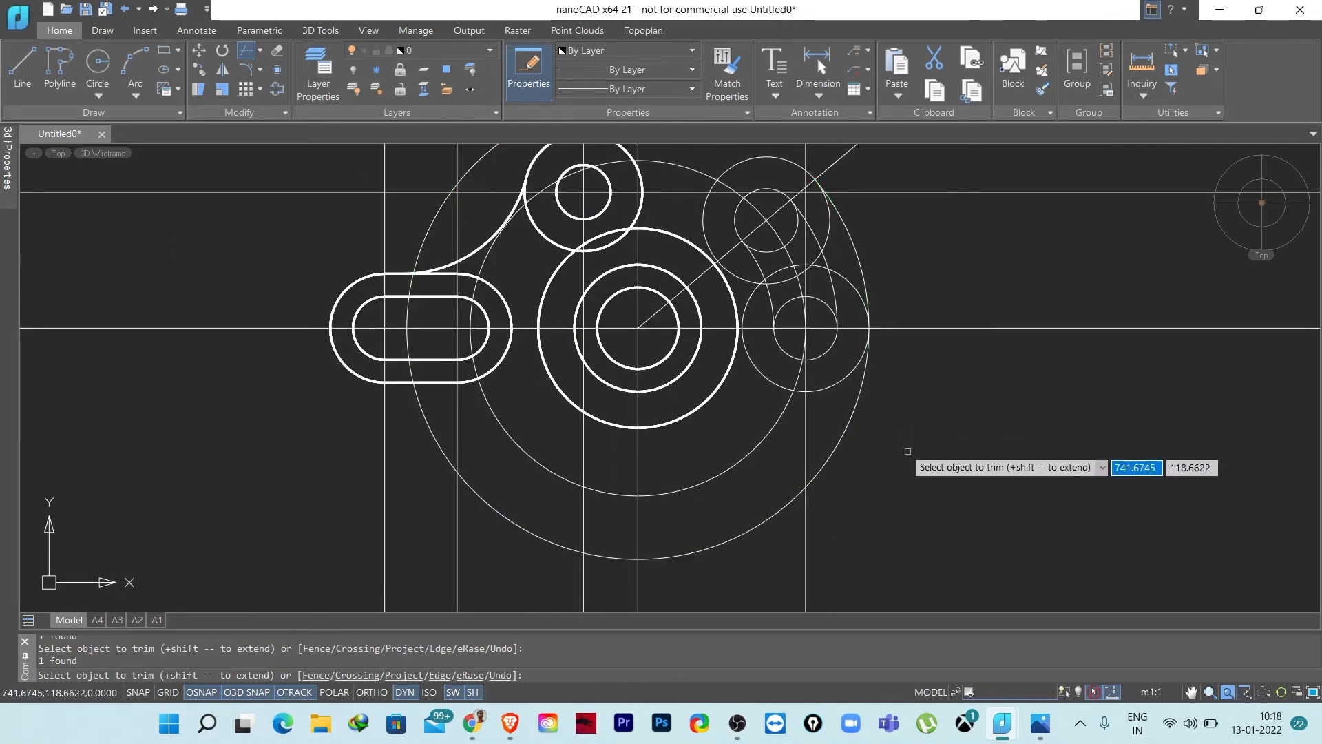
pyautogui.moveTo(909, 454)
pyautogui.mouseDown(button='middle')
pyautogui.moveTo(995, 535)
pyautogui.moveTo(952, 551)
pyautogui.moveTo(888, 519)
pyautogui.moveTo(903, 552)
pyautogui.moveTo(782, 540)
pyautogui.moveTo(1033, 551)
pyautogui.moveTo(950, 552)
pyautogui.moveTo(879, 526)
pyautogui.moveTo(944, 523)
pyautogui.mouseUp(button='middle')
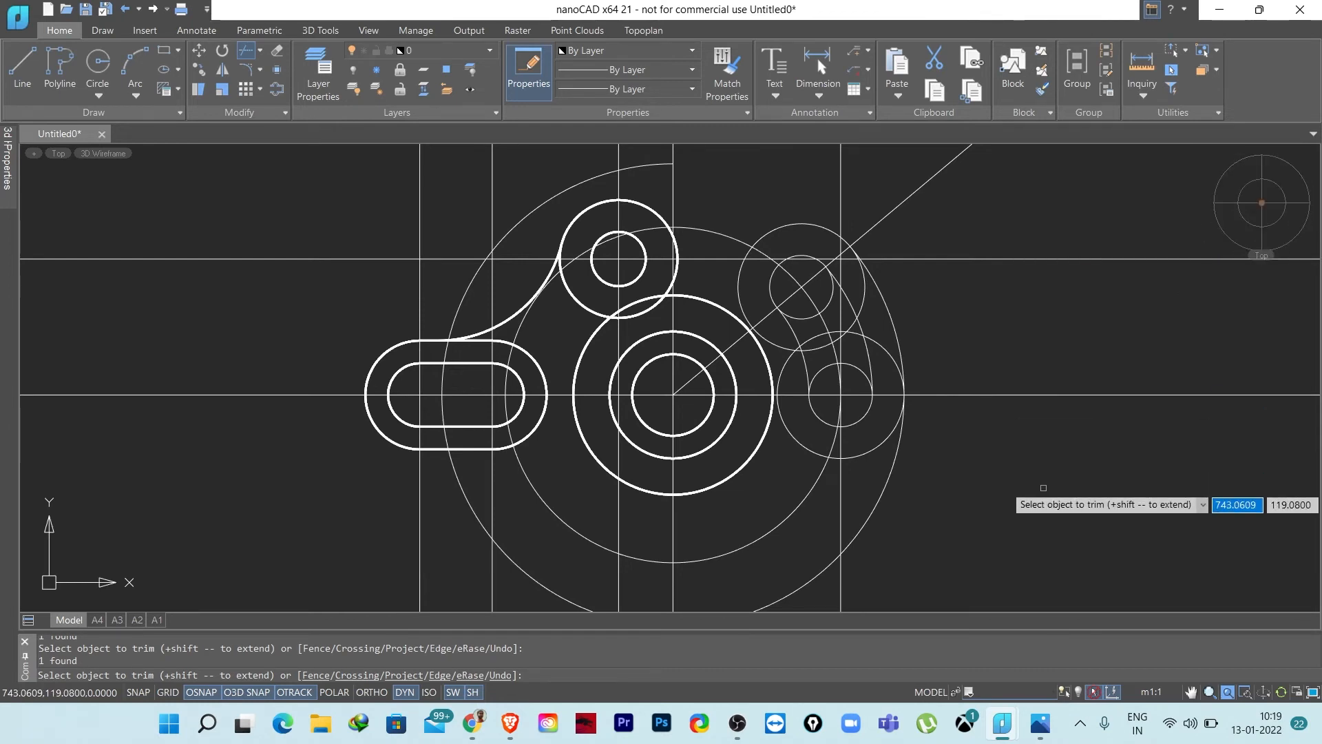
pyautogui.press('Escape')
pyautogui.press('Escape')
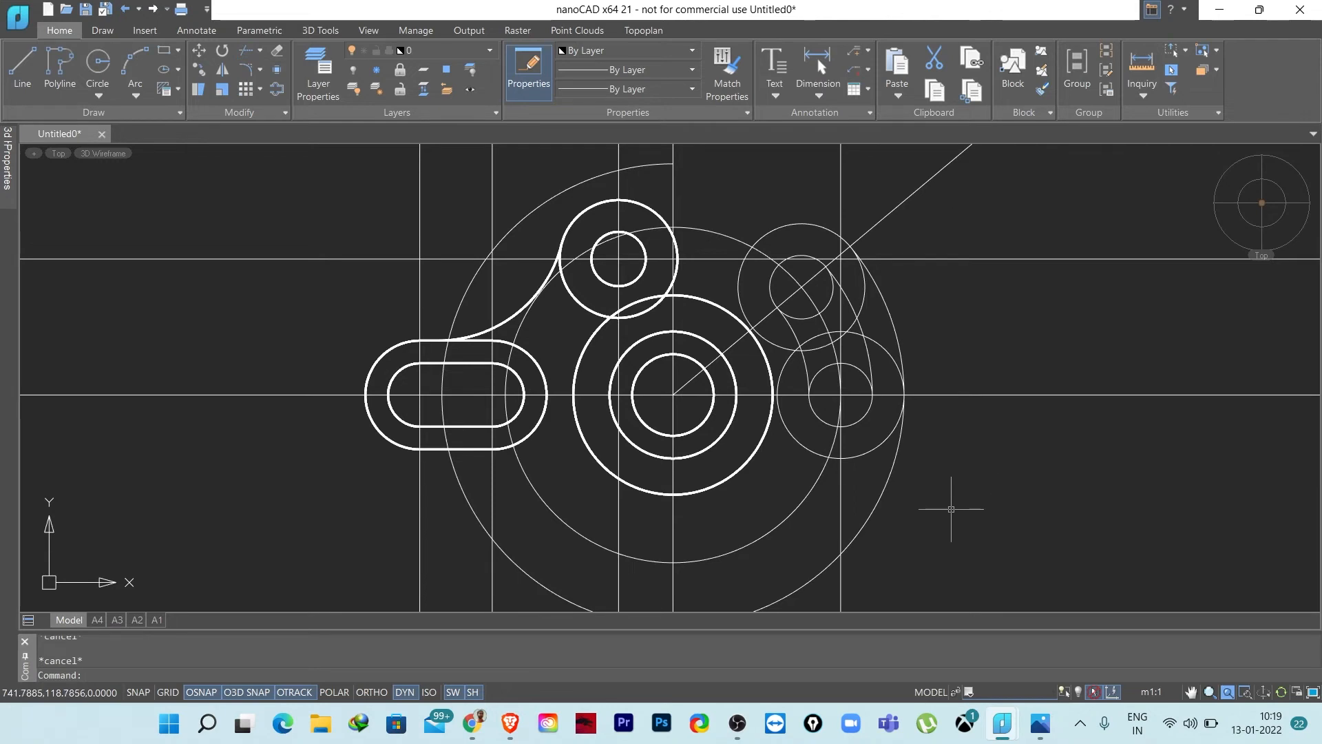
# - Trim the outer contour circle from the horizontal centreline down to the vertical centreline through the slot's lower end
pyautogui.press('Return')
pyautogui.press('Return')
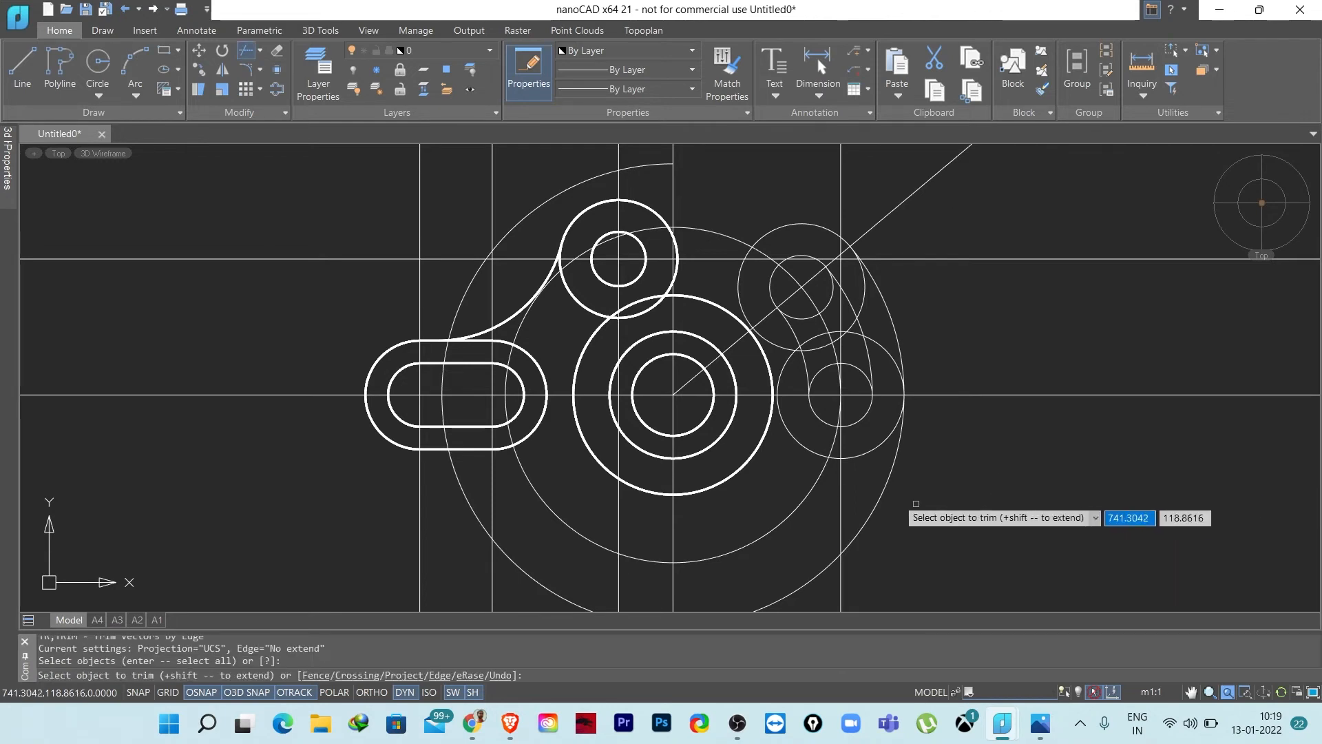
pyautogui.click(879, 495)
pyautogui.press('Escape')
pyautogui.press('Escape')
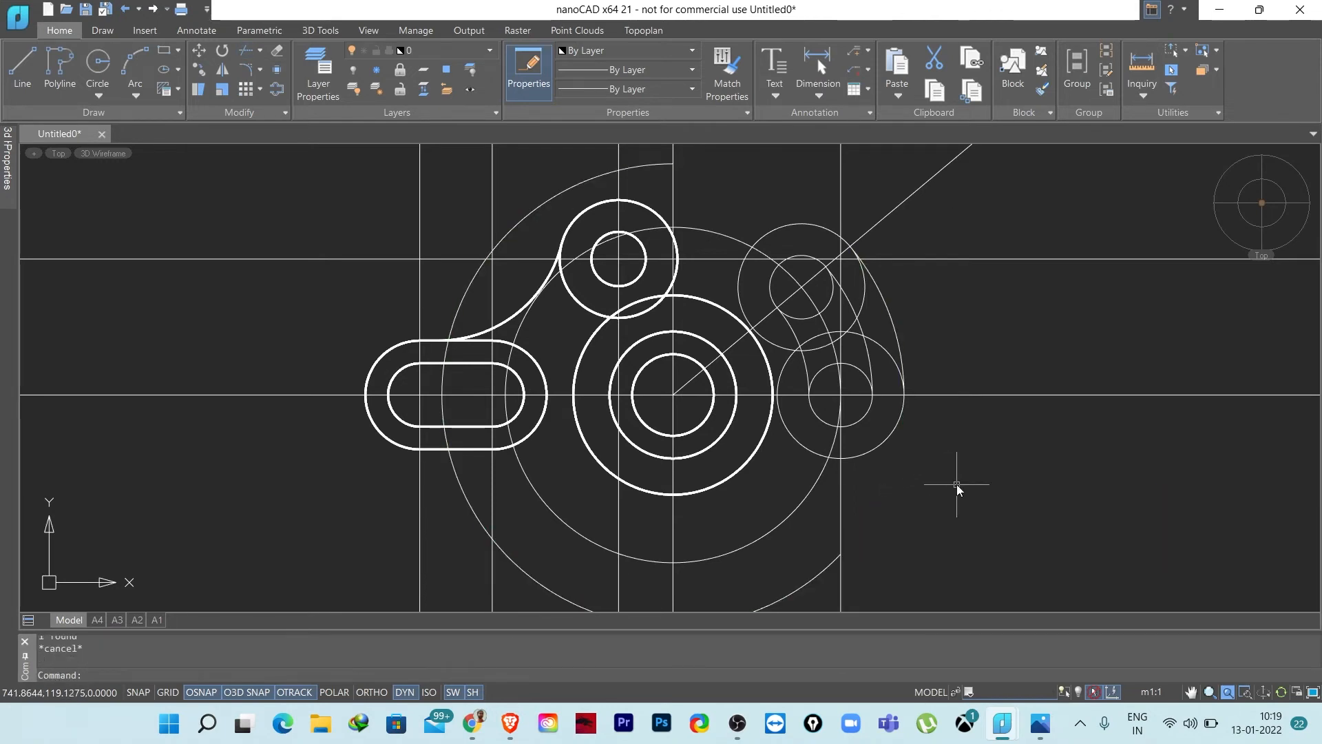
pyautogui.moveTo(963, 484); pyautogui.dragTo(959, 475, button='middle')
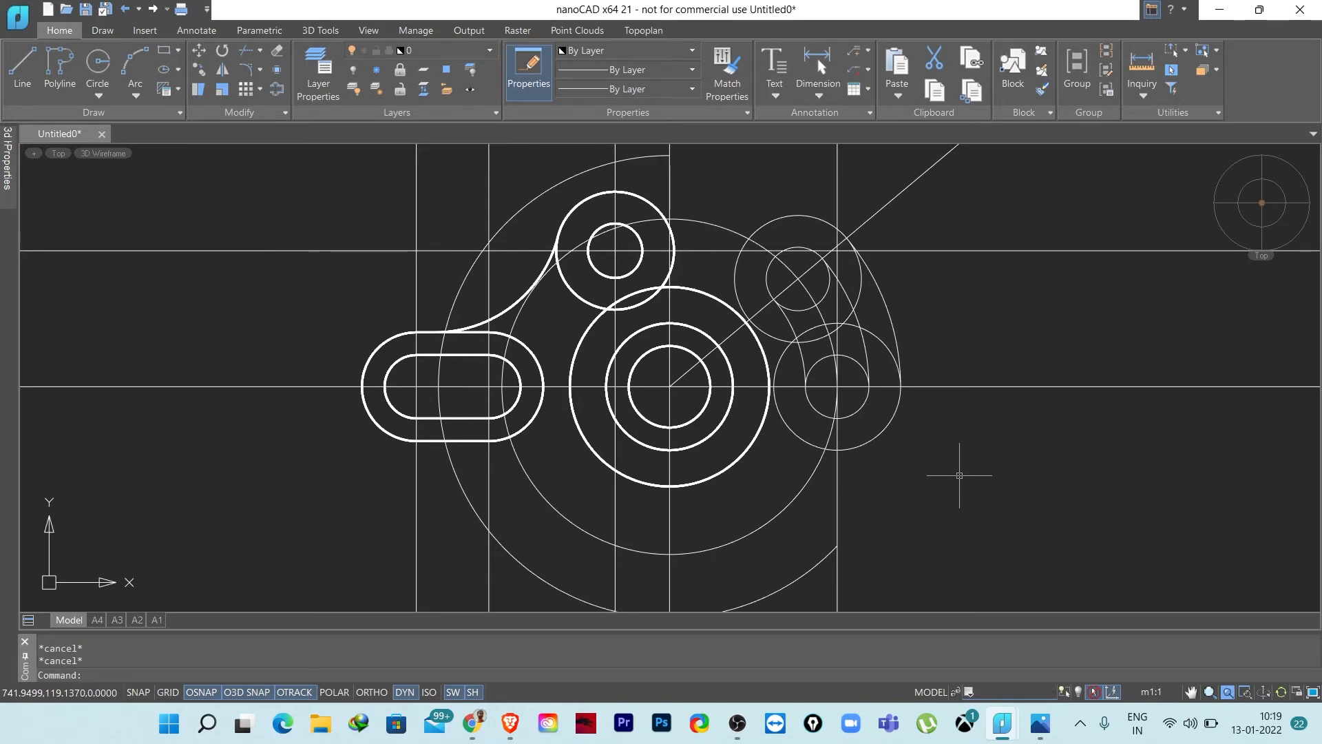
# - Draw a 0.625 radius circle tangent to the upper 0.875 radius circle and the 1.625 diameter circle, following the reference drawing
pyautogui.click(1040, 723)
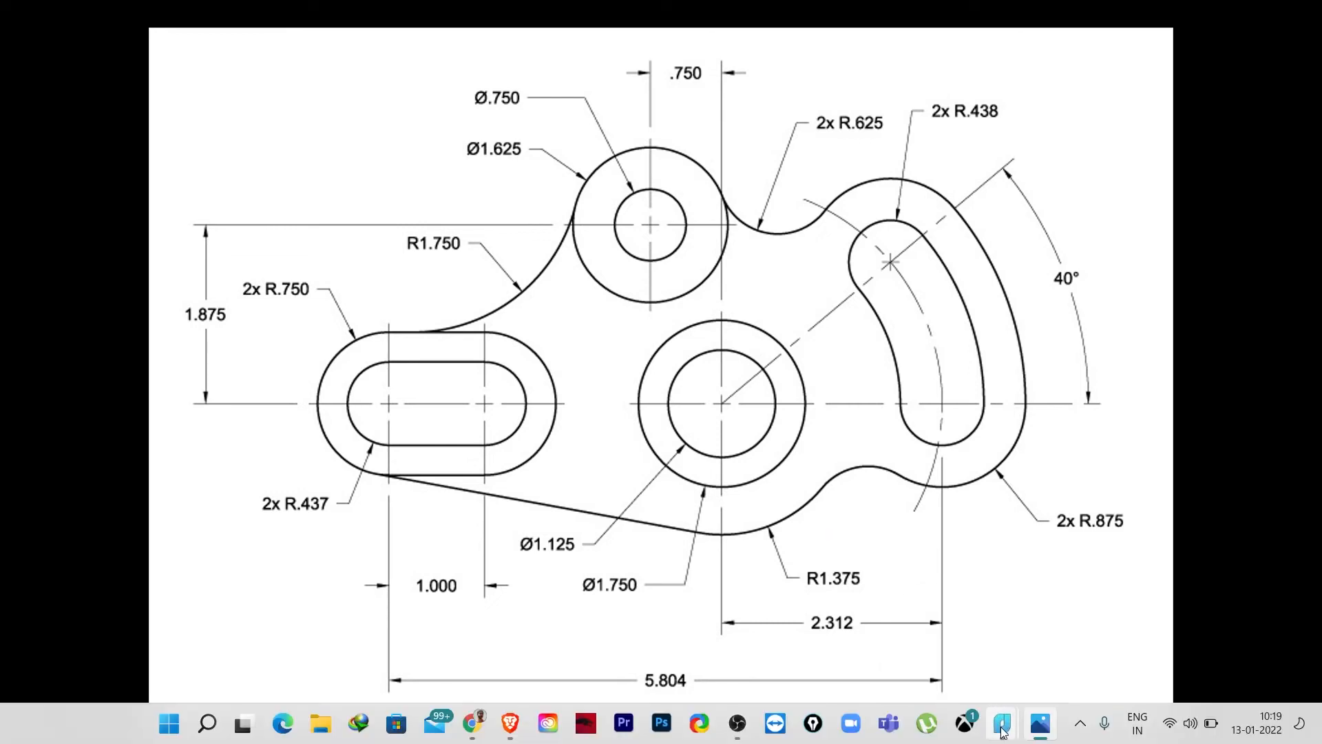
pyautogui.click(1002, 723)
pyautogui.moveTo(903, 476); pyautogui.dragTo(921, 476, button='middle')
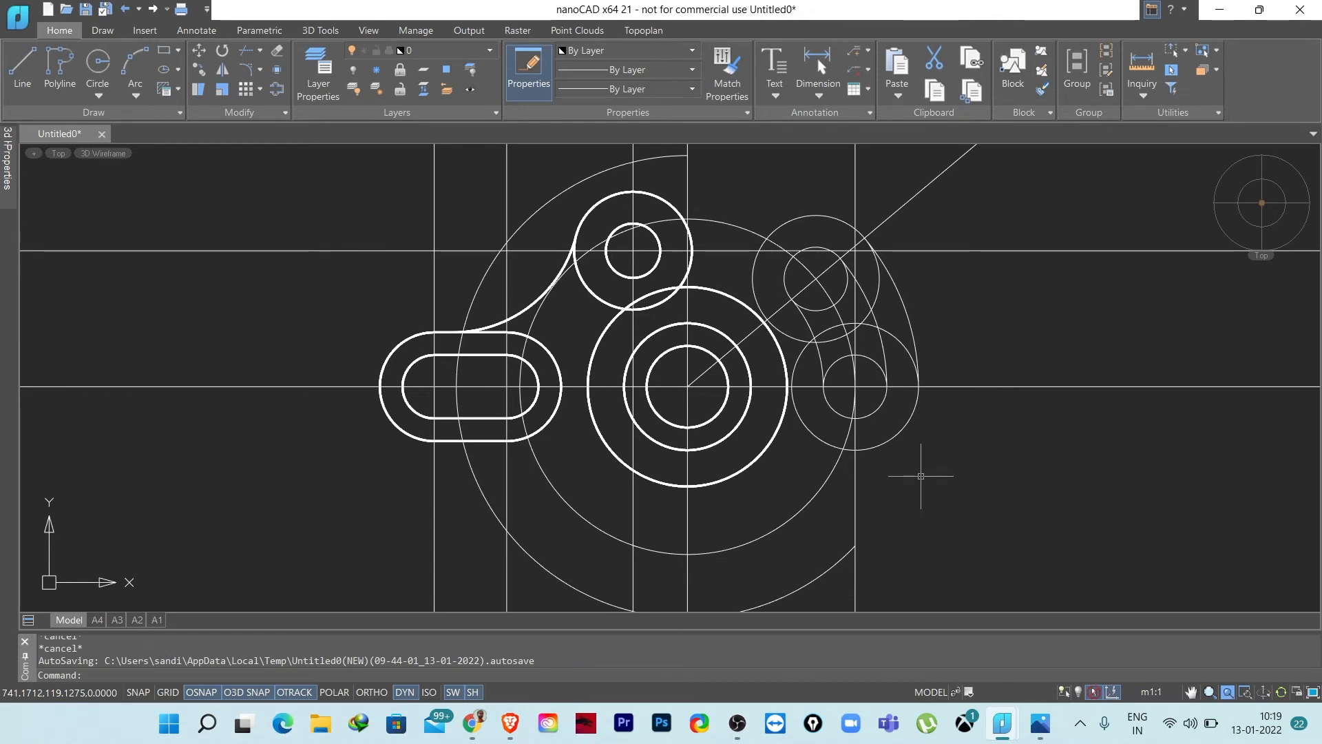
pyautogui.write('c')
pyautogui.press('Return')
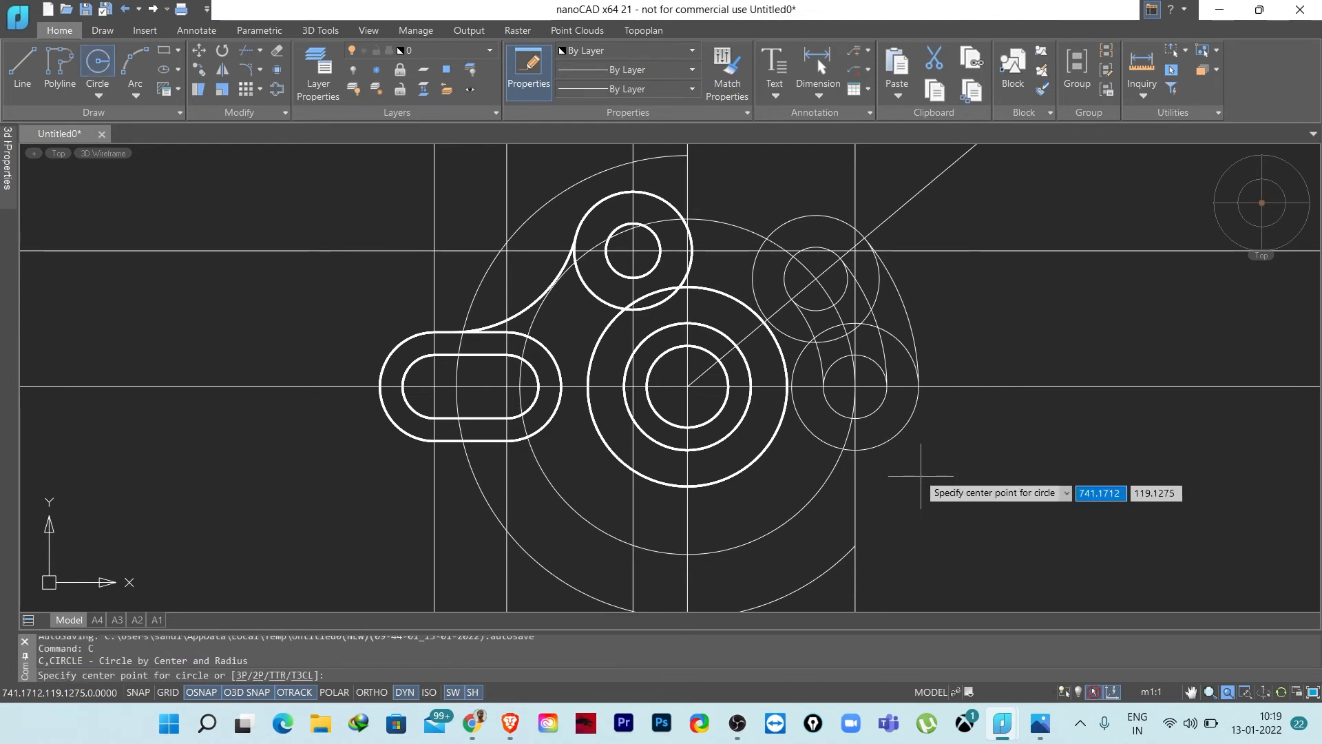
pyautogui.write('ttr')
pyautogui.press('Return')
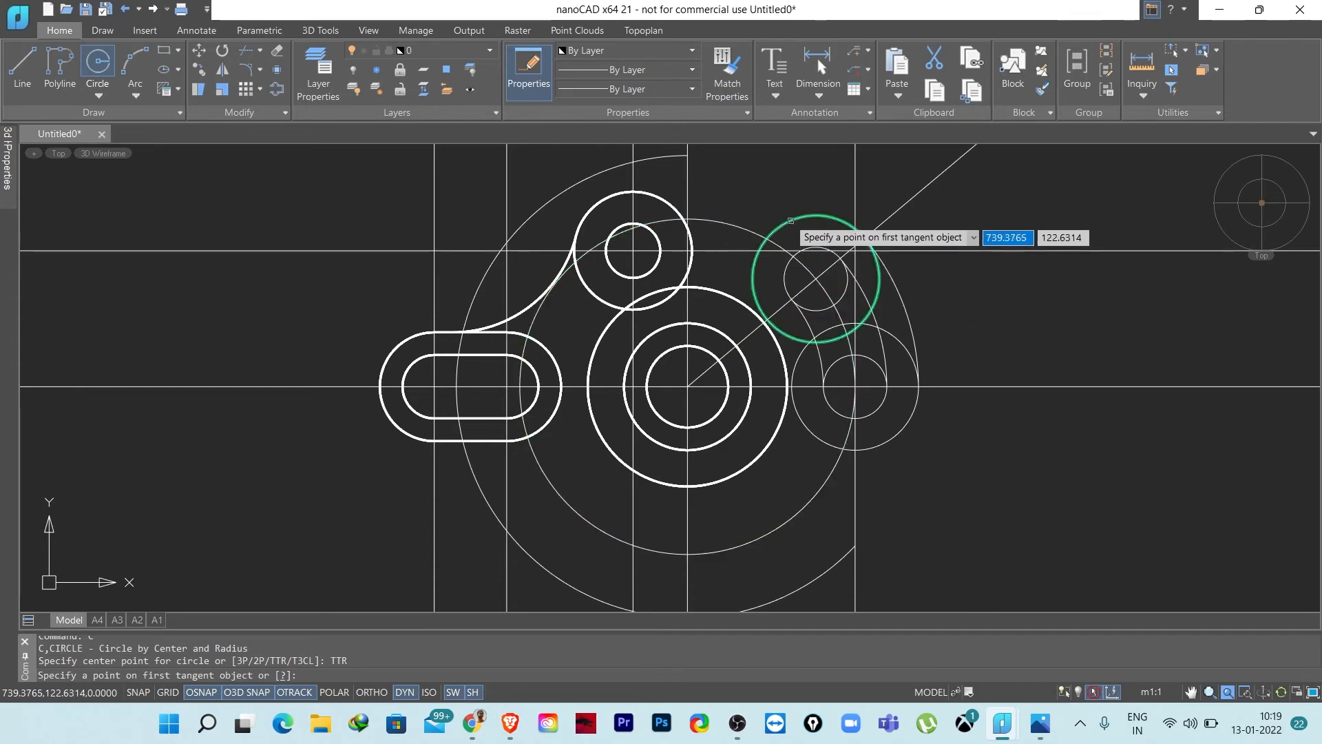
pyautogui.click(791, 221)
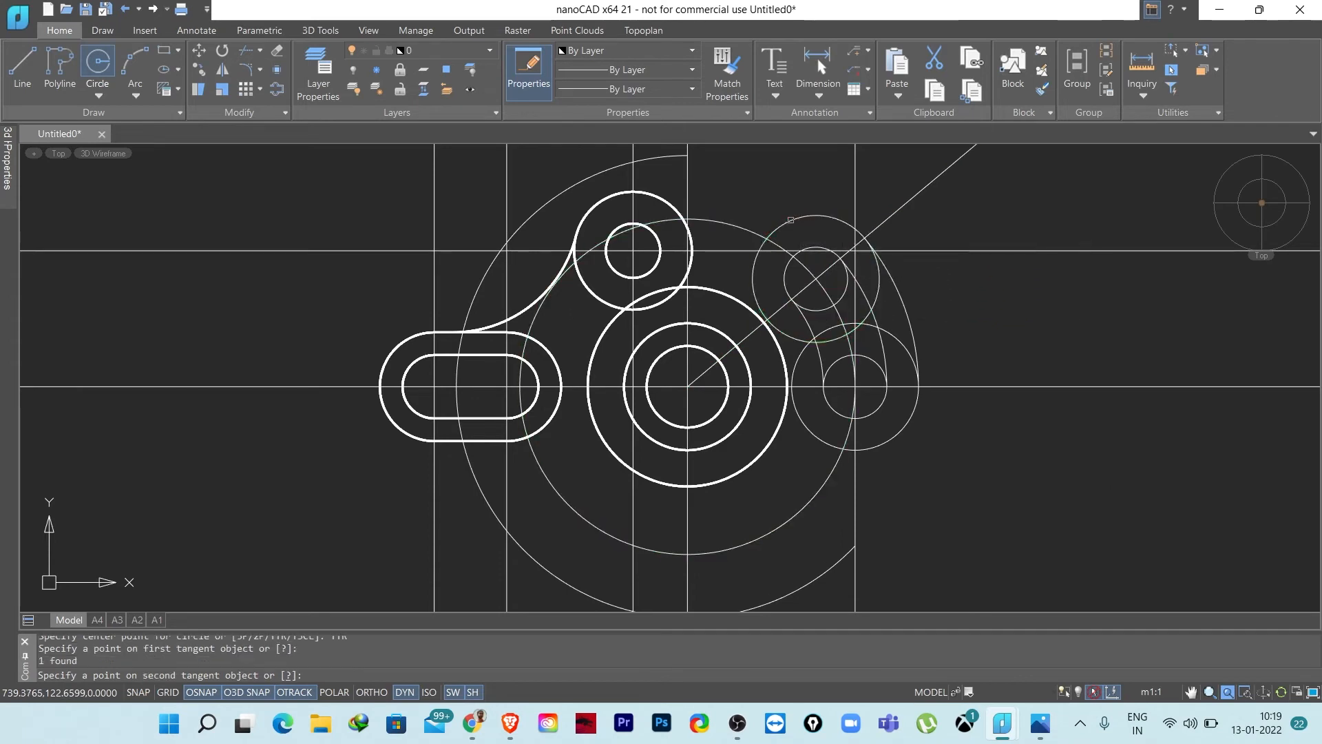
pyautogui.click(663, 204)
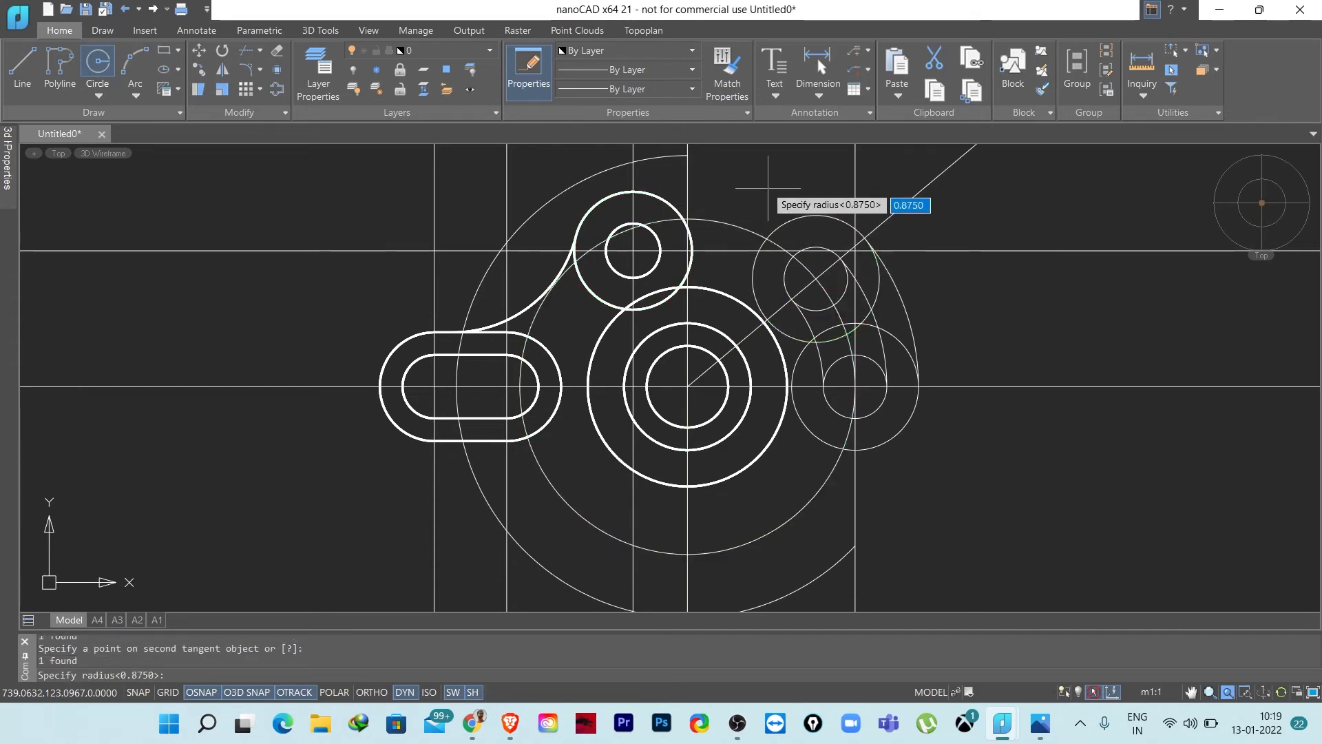
pyautogui.click(1037, 729)
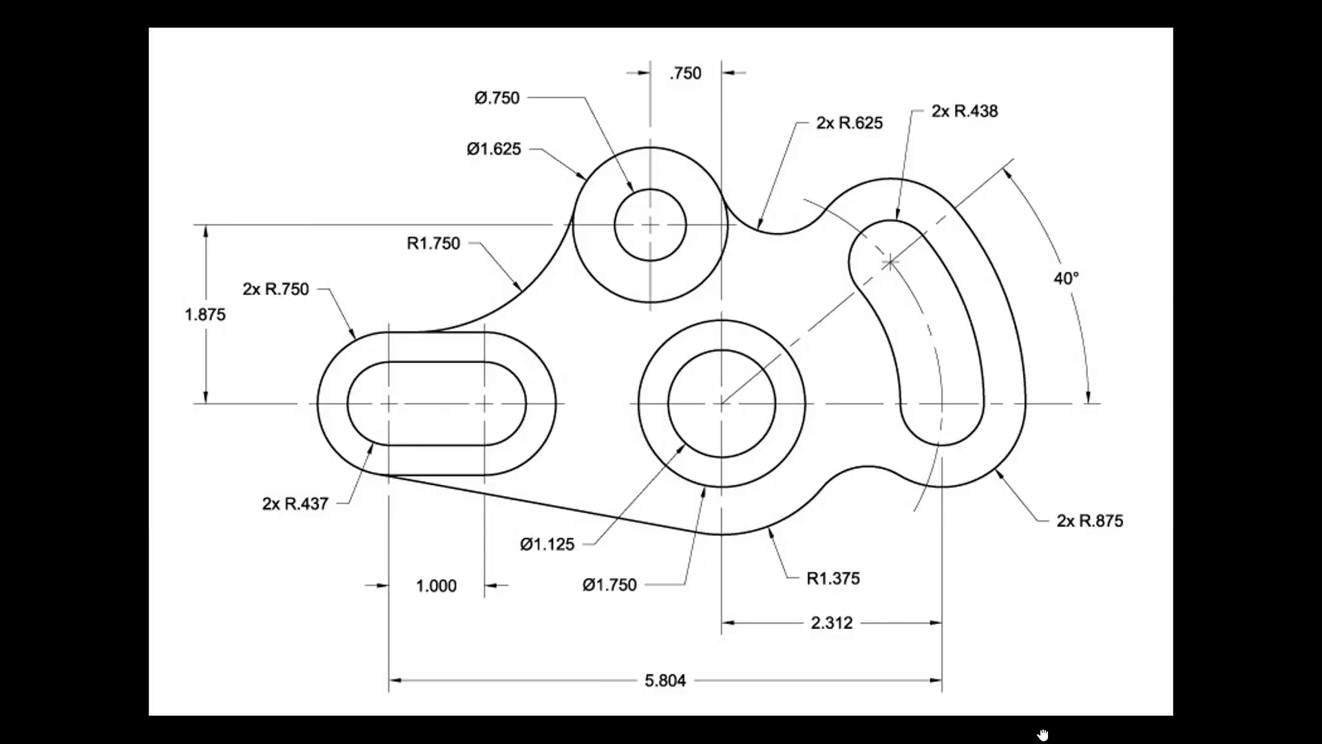
pyautogui.click(1002, 724)
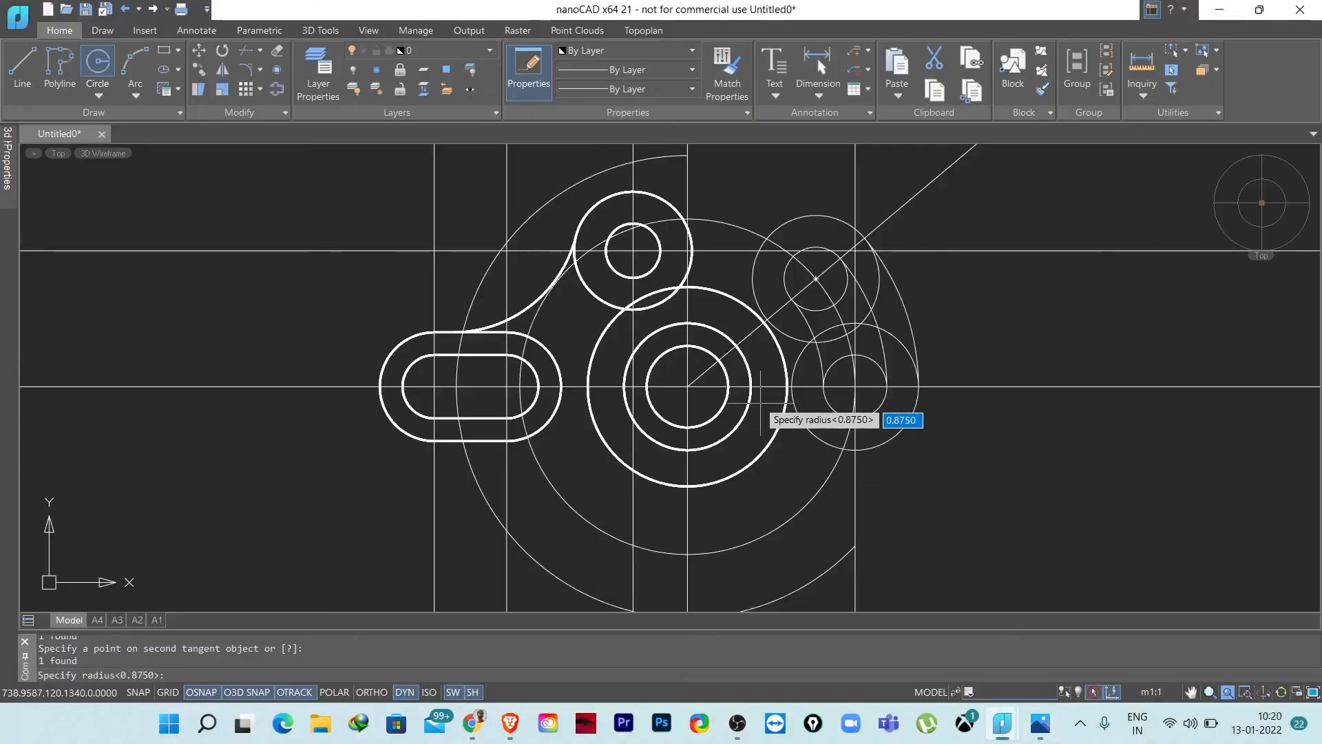
pyautogui.write('.625')
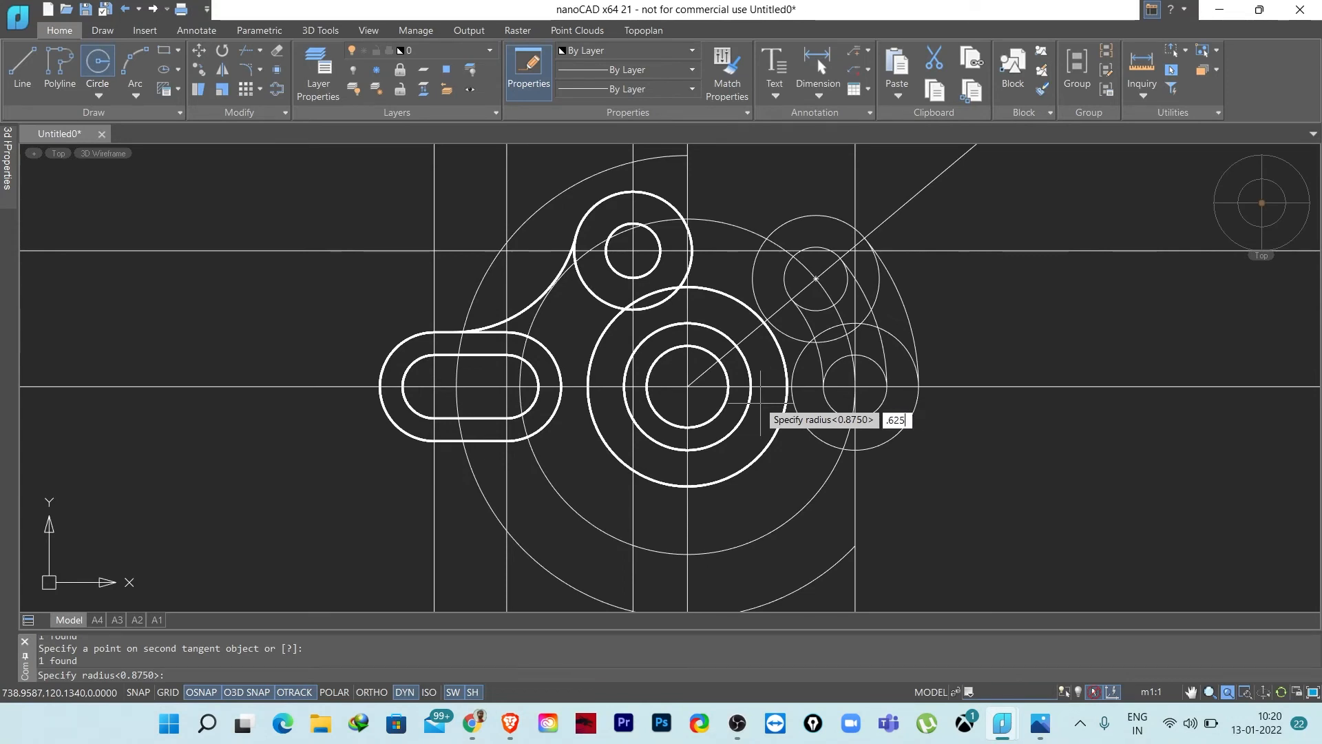
pyautogui.press('Return')
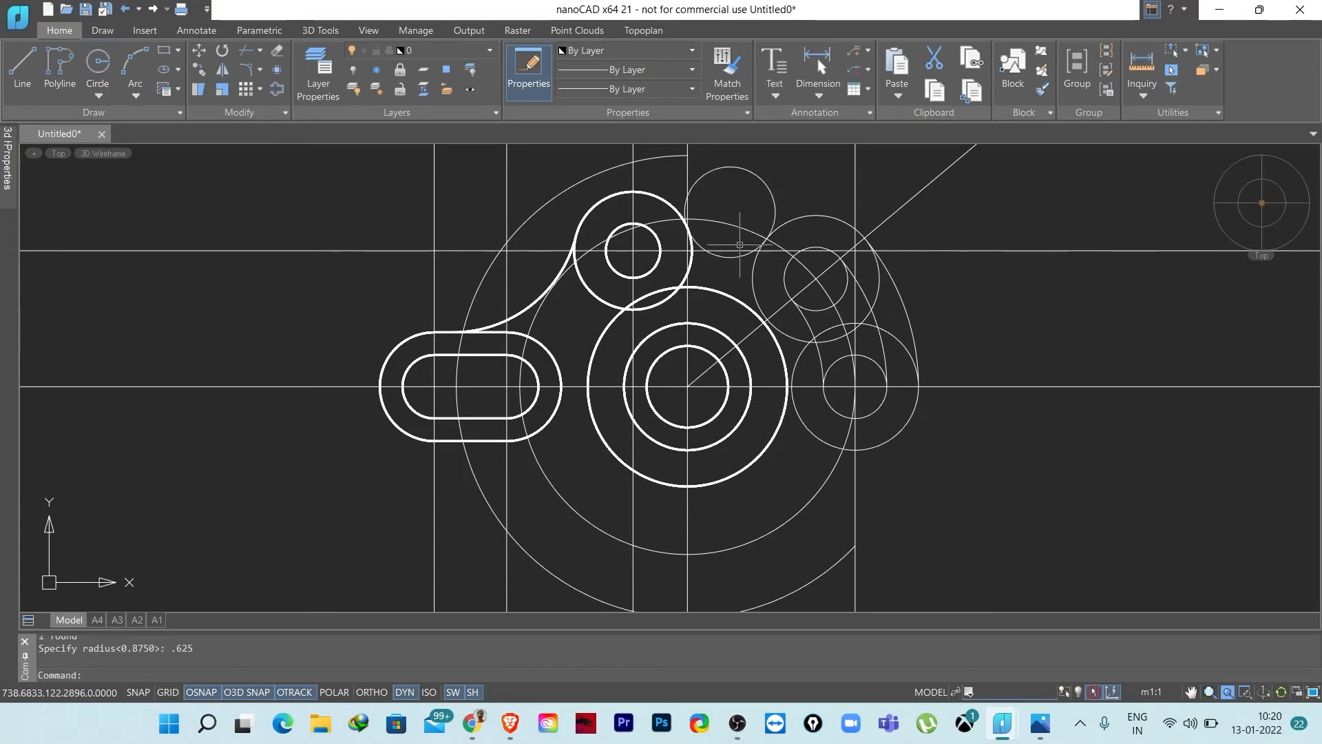
pyautogui.scroll(5, 740, 244)
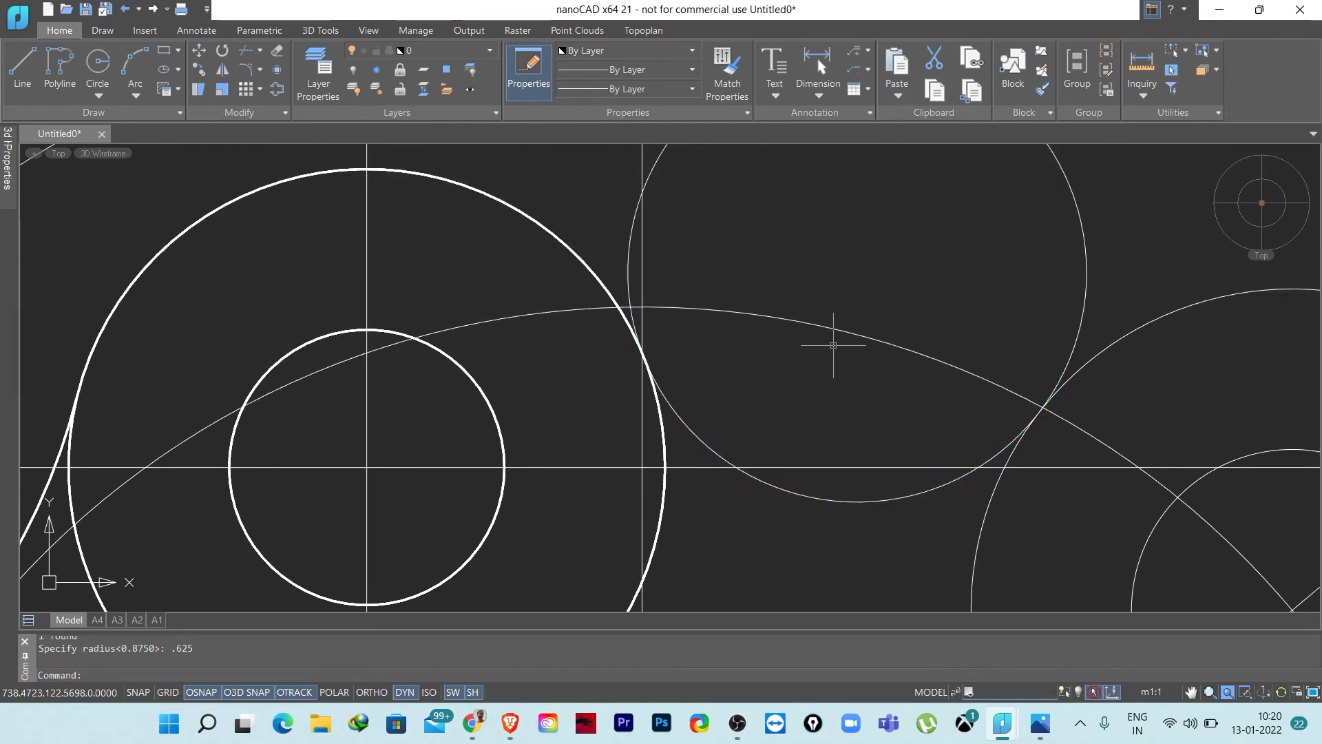
pyautogui.scroll(-3, 834, 345)
pyautogui.moveTo(861, 294); pyautogui.dragTo(794, 274, button='middle')
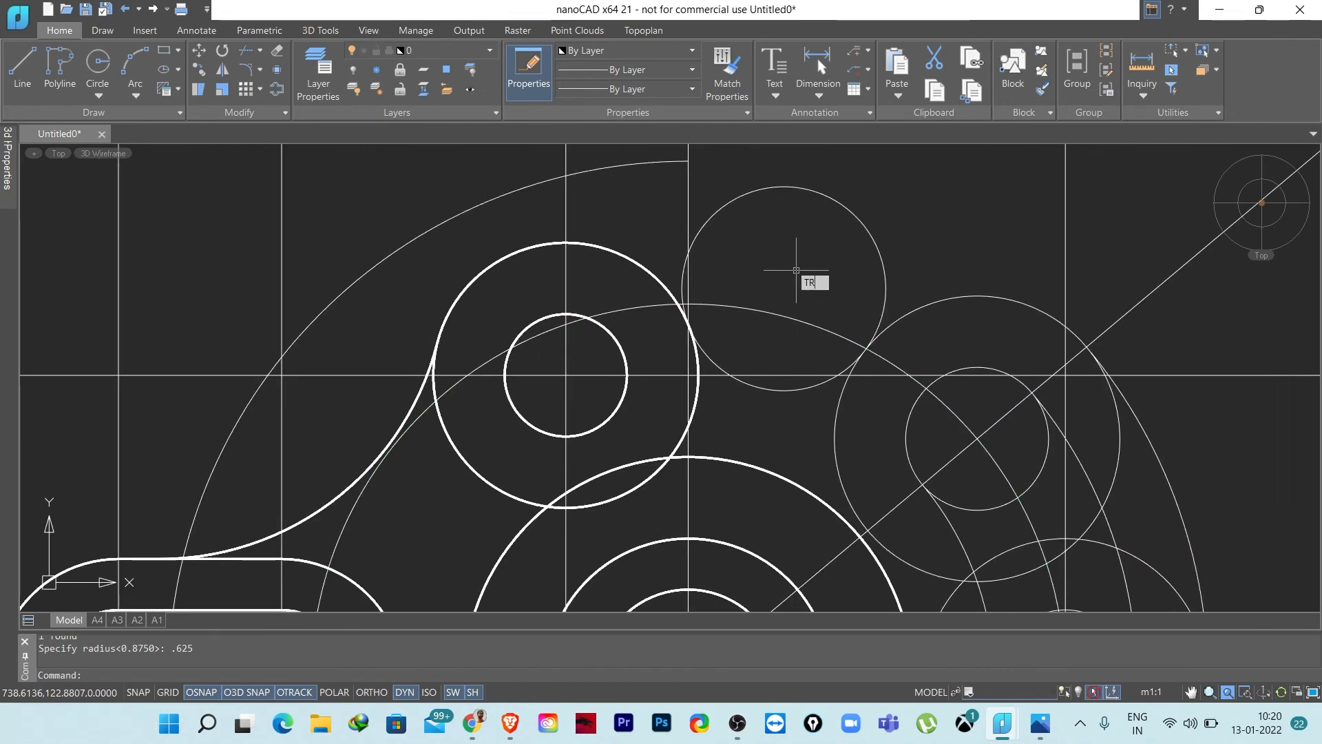
pyautogui.write('TR')
pyautogui.press('Return')
pyautogui.click(880, 260)
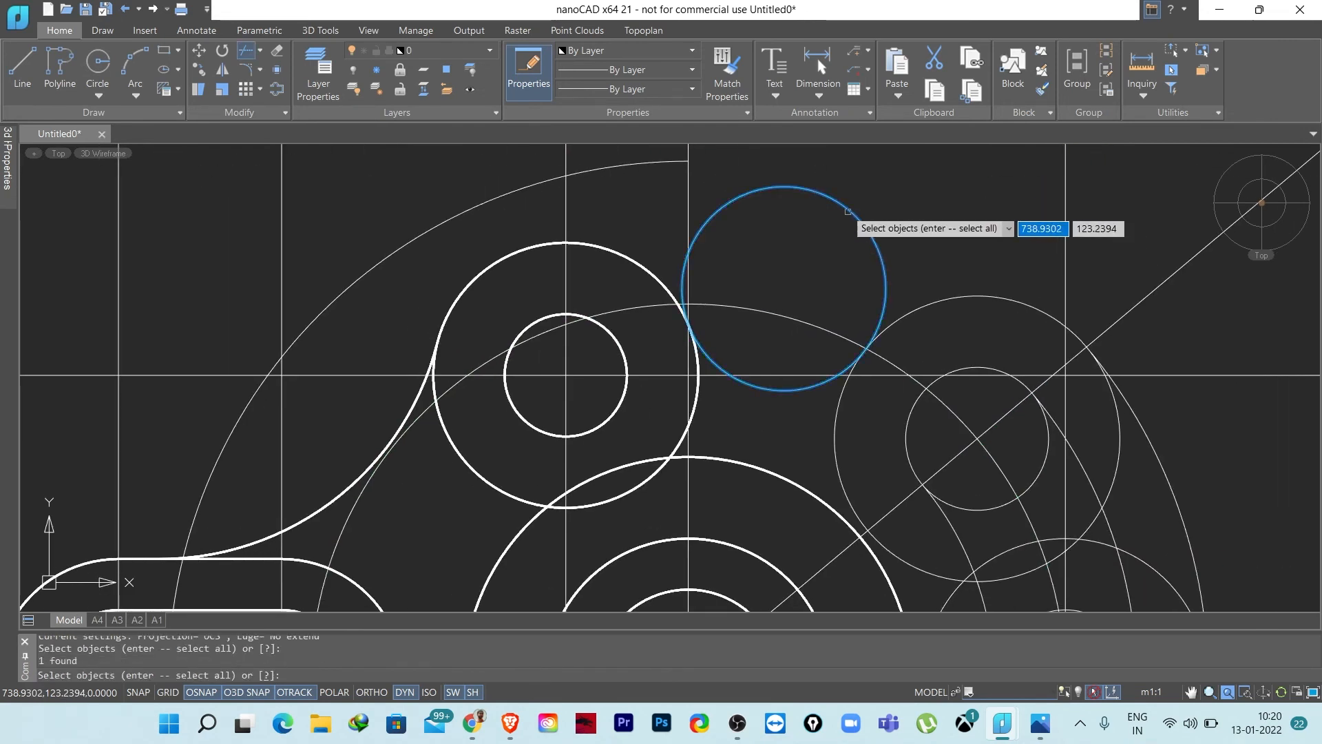
pyautogui.press('Escape')
# - Trim the 0.625 radius circle to leave only the lower arc between its two tangent points
pyautogui.write('TR')
pyautogui.press('Return')
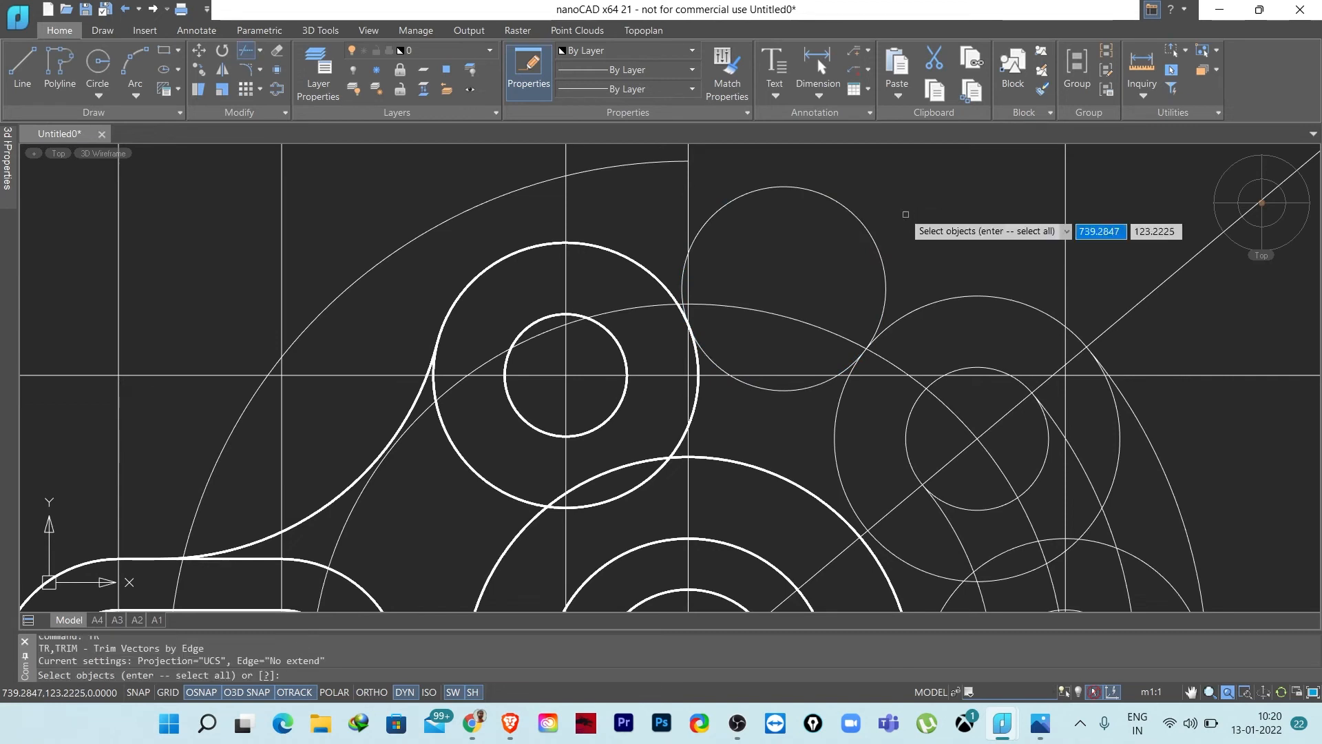
pyautogui.press('Return')
pyautogui.moveTo(889, 309); pyautogui.dragTo(854, 355, button='middle')
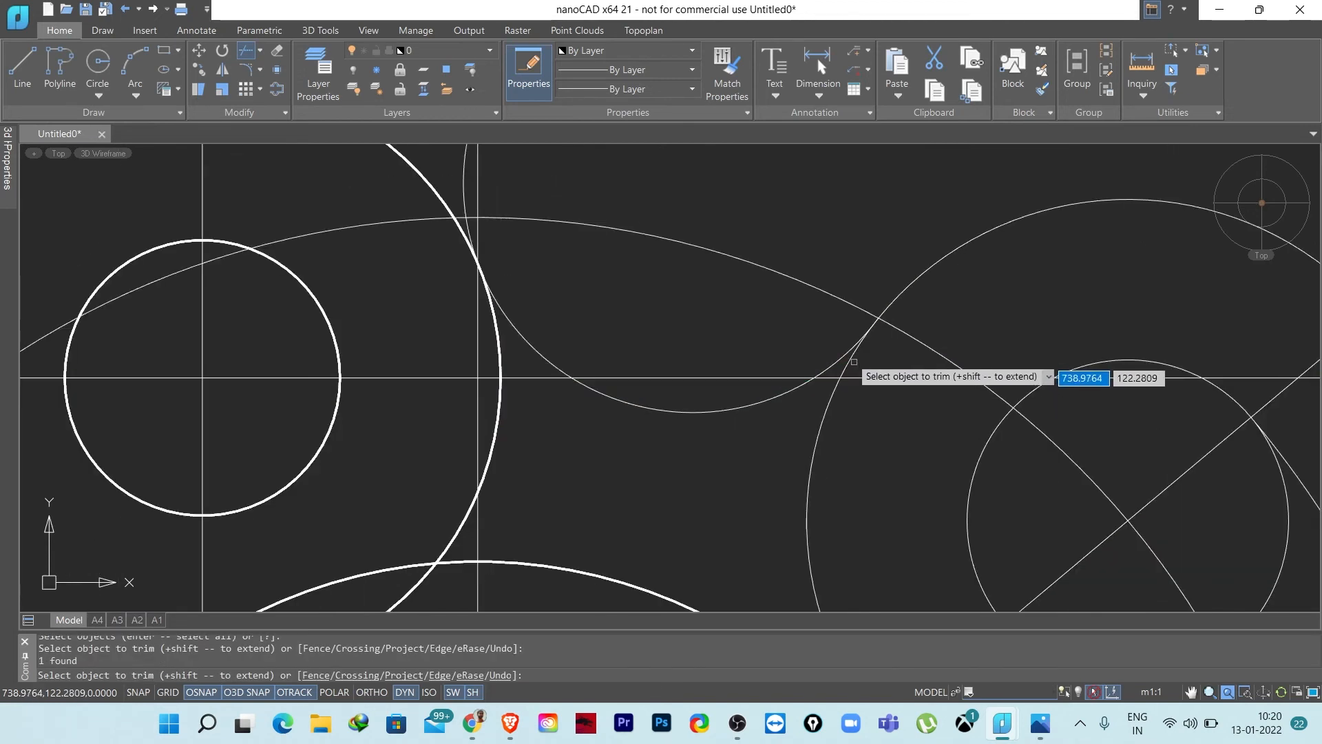
pyautogui.scroll(4, 590, 179)
pyautogui.click(707, 244)
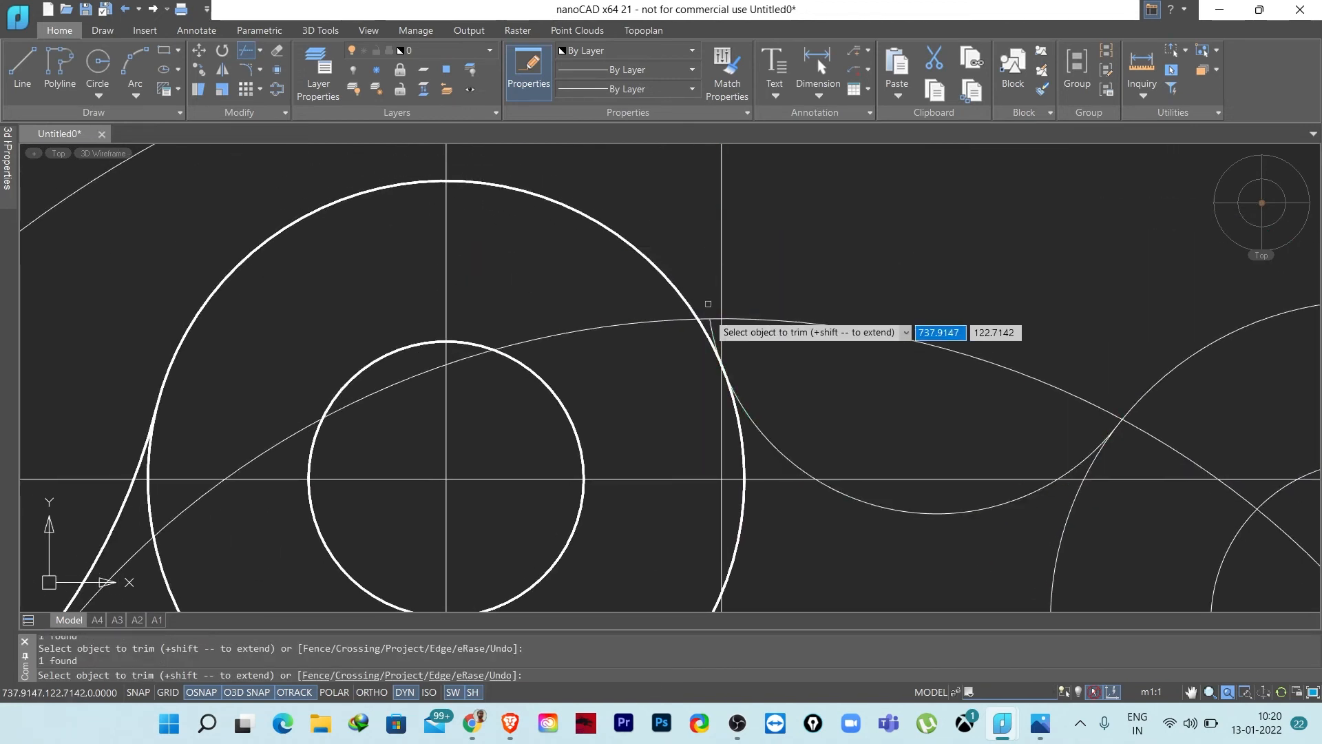
pyautogui.scroll(3, 720, 318)
pyautogui.click(721, 317)
pyautogui.scroll(-5, 796, 284)
pyautogui.scroll(-4, 889, 255)
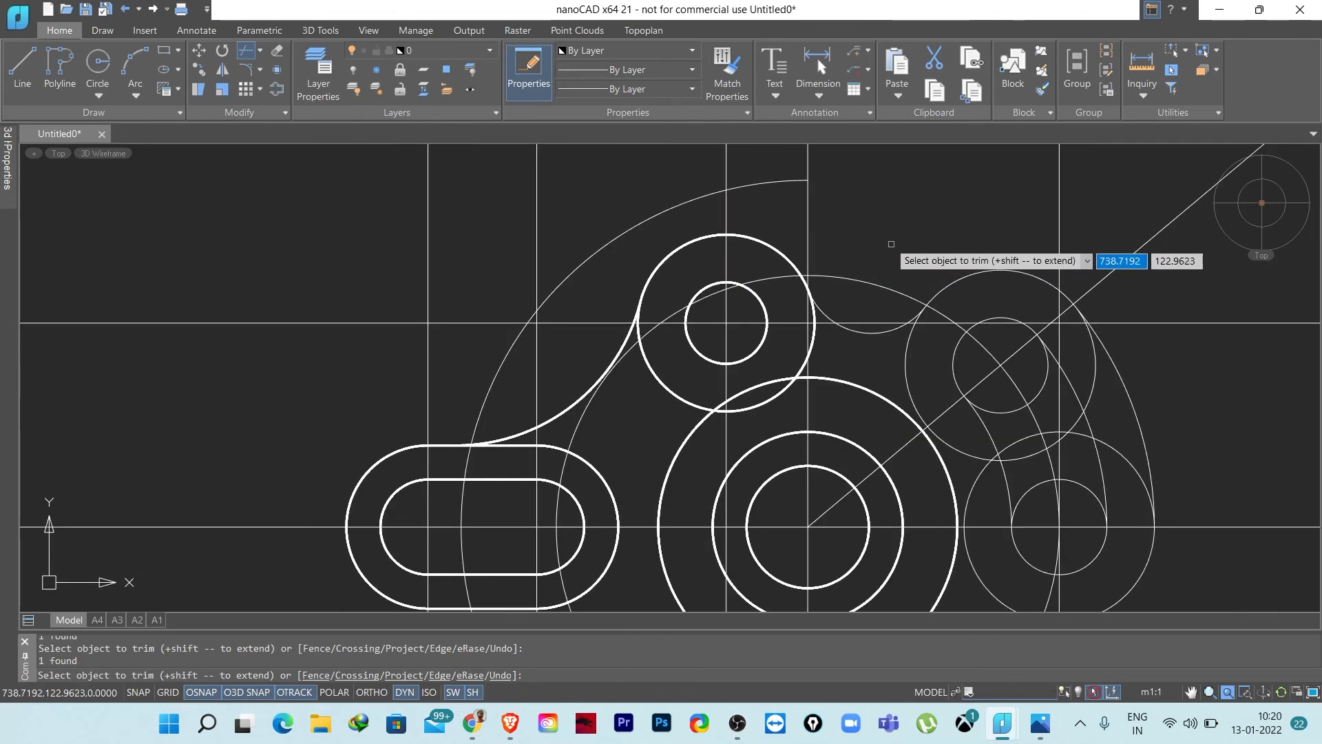
pyautogui.press('Escape')
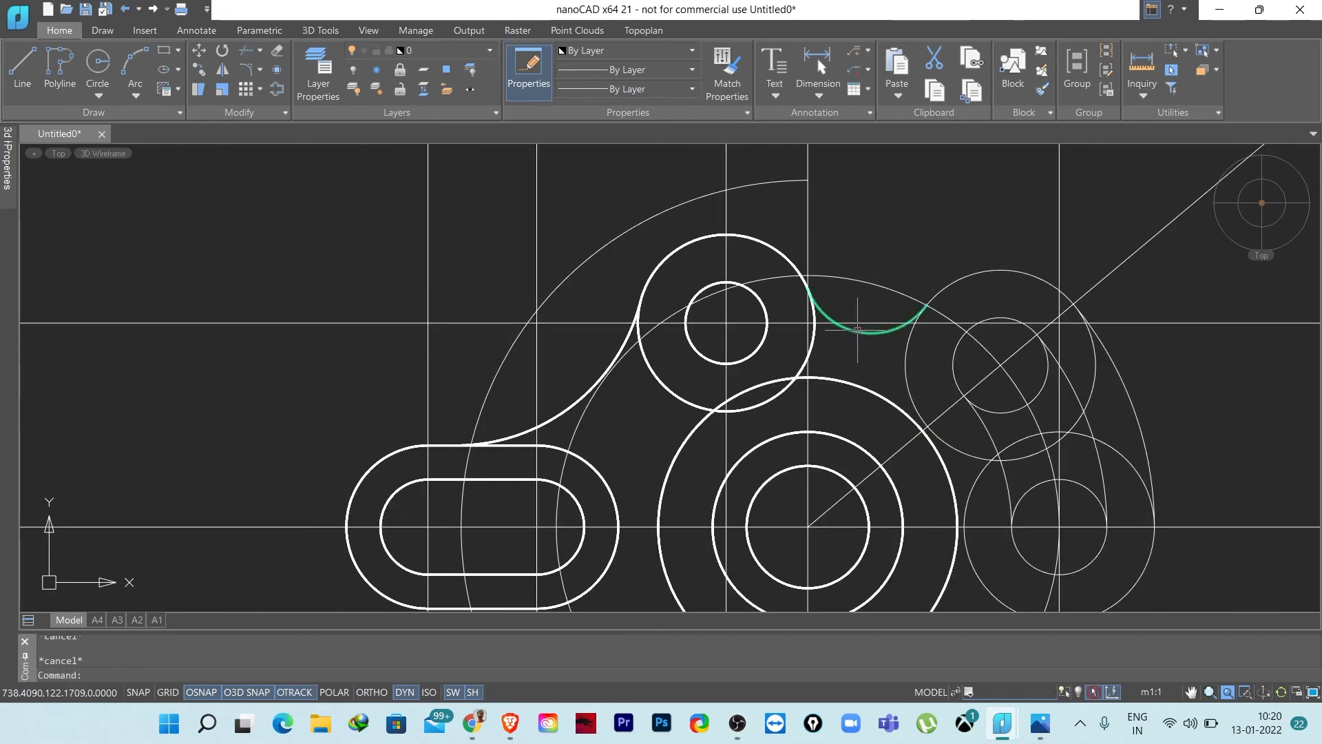
# - Match the 0.625 radius arc's properties to the thick 1.625 diameter circle
pyautogui.moveTo(882, 256); pyautogui.dragTo(776, 288, button='middle')
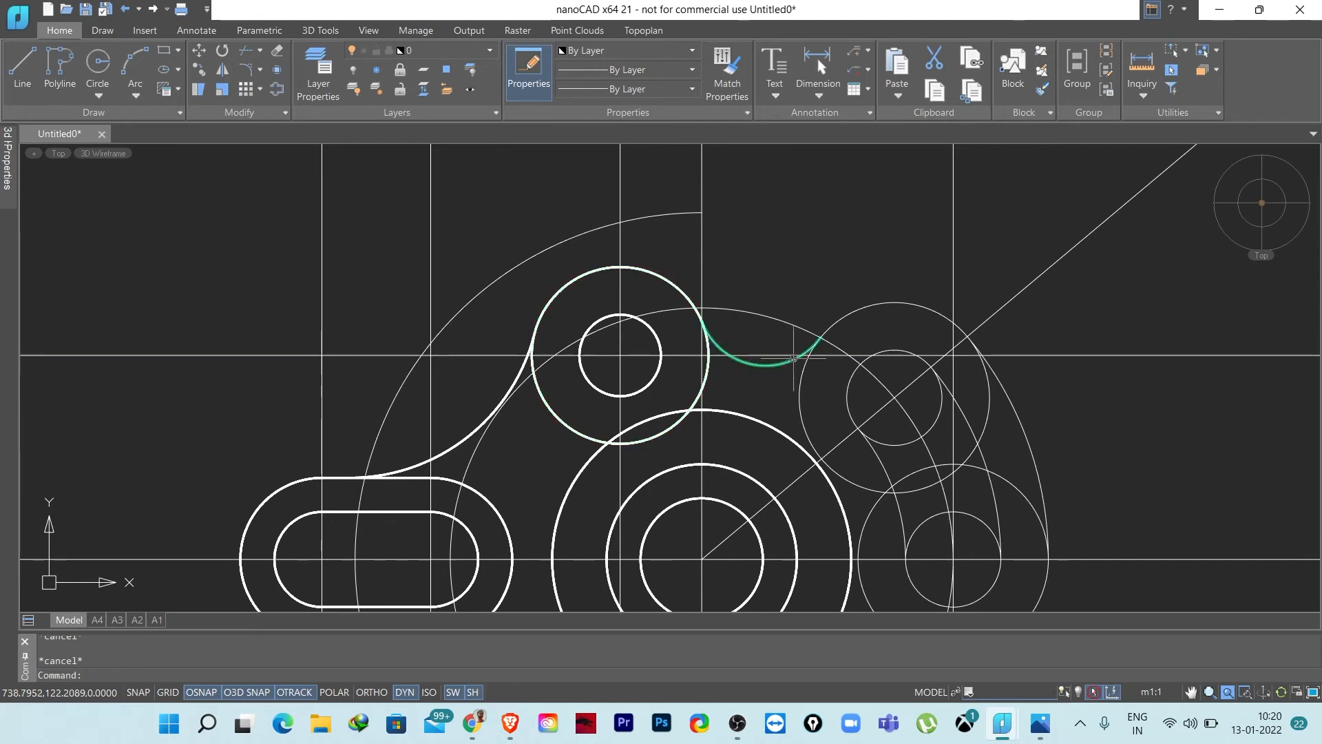
pyautogui.write('MA')
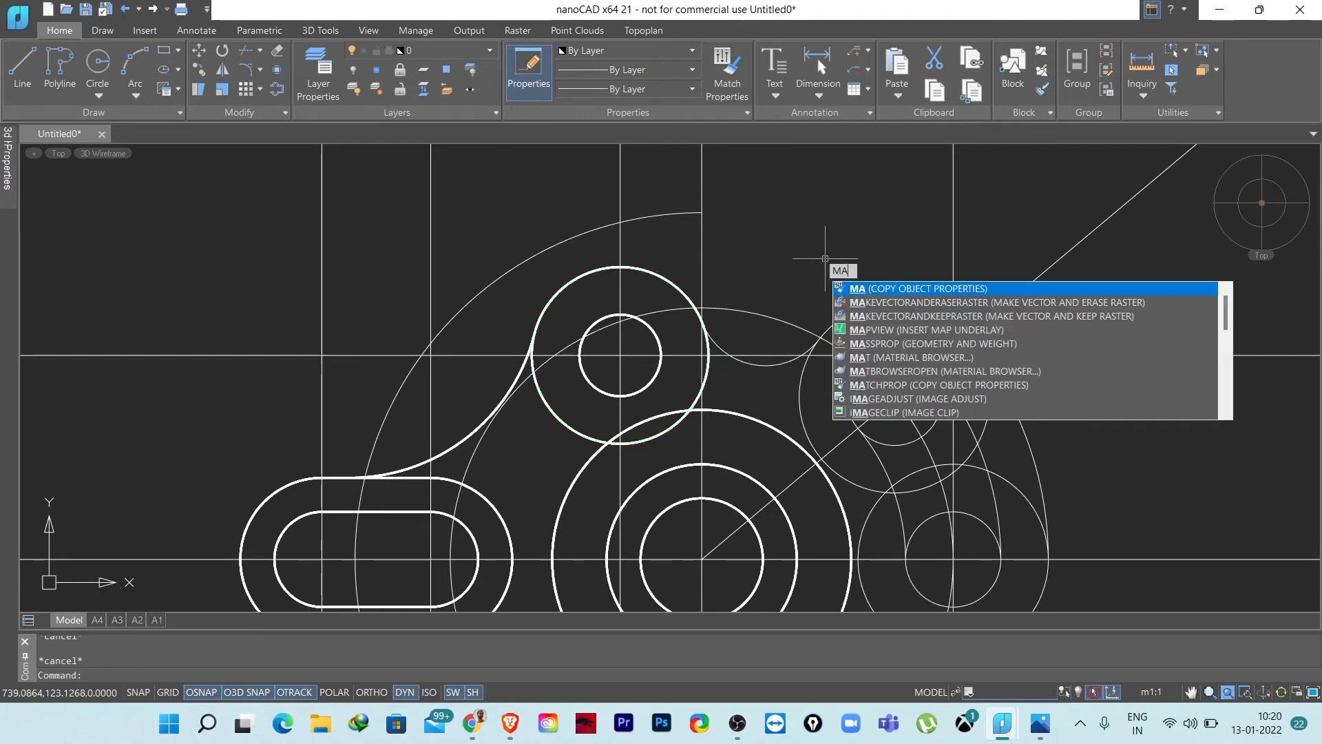
pyautogui.press('Return')
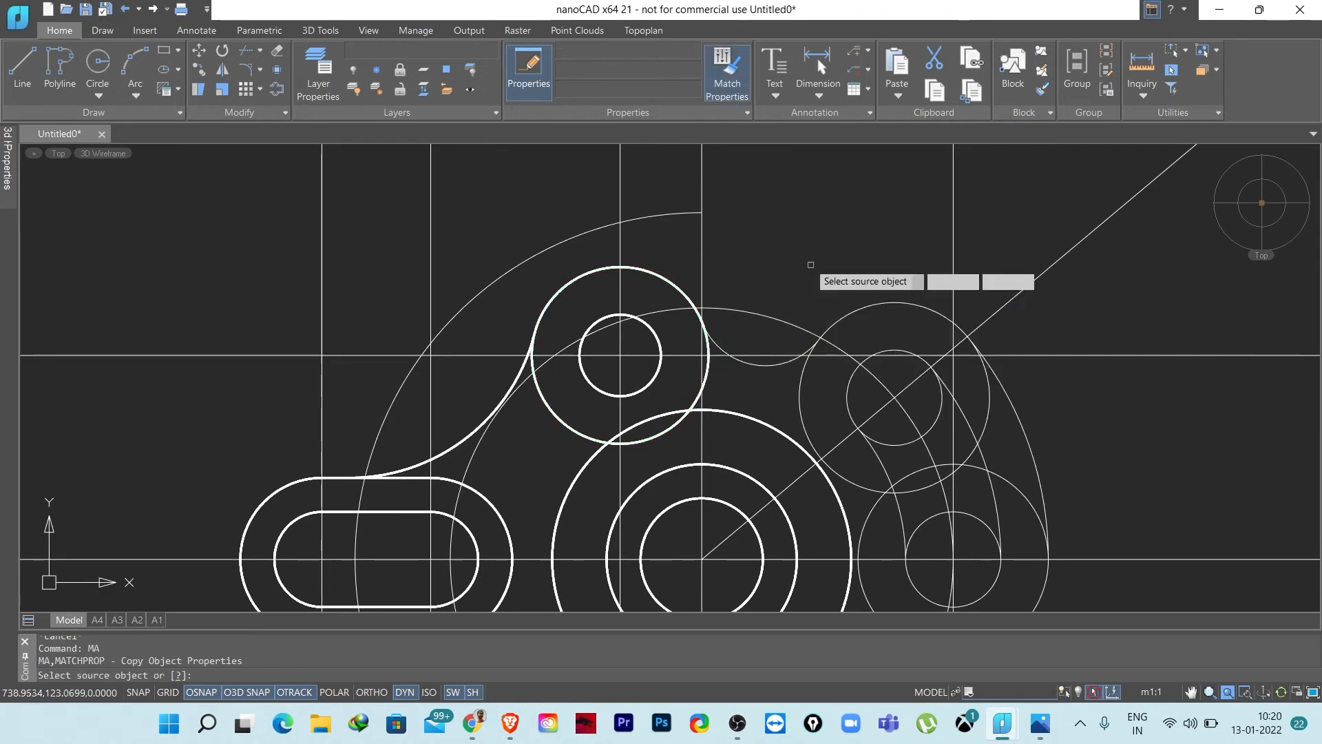
pyautogui.click(672, 288)
pyautogui.press('Escape')
pyautogui.press('Escape')
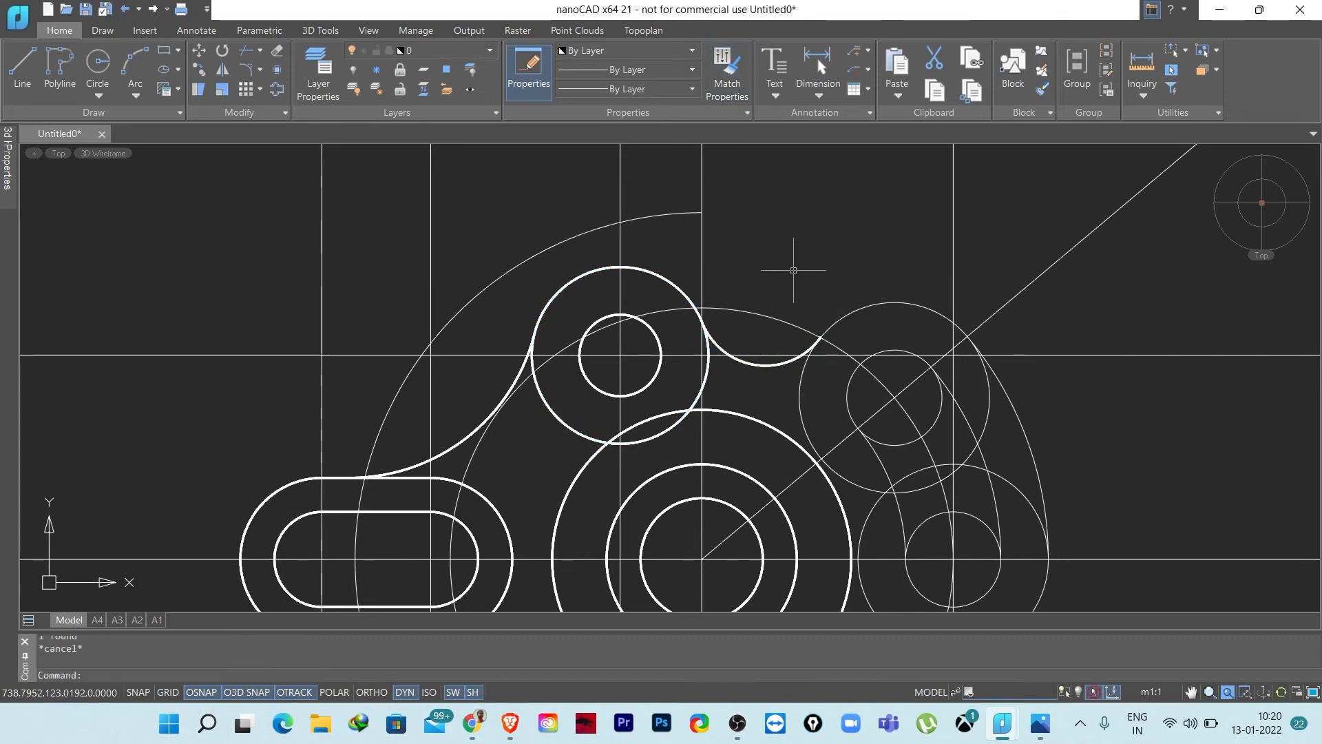
pyautogui.scroll(3, 778, 358)
pyautogui.scroll(-3, 784, 376)
pyautogui.moveTo(832, 355); pyautogui.dragTo(755, 230, button='middle')
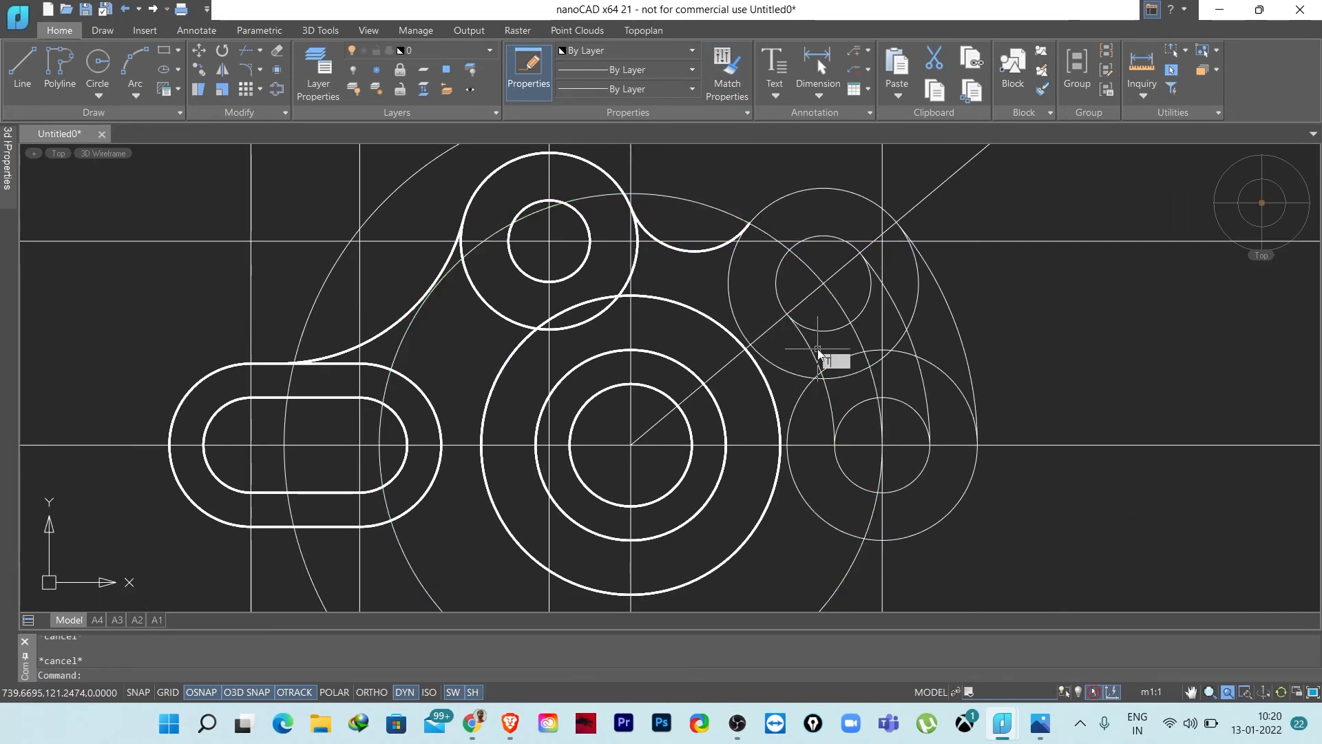
pyautogui.write('r')
pyautogui.press('Return')
pyautogui.scroll(2, 833, 337)
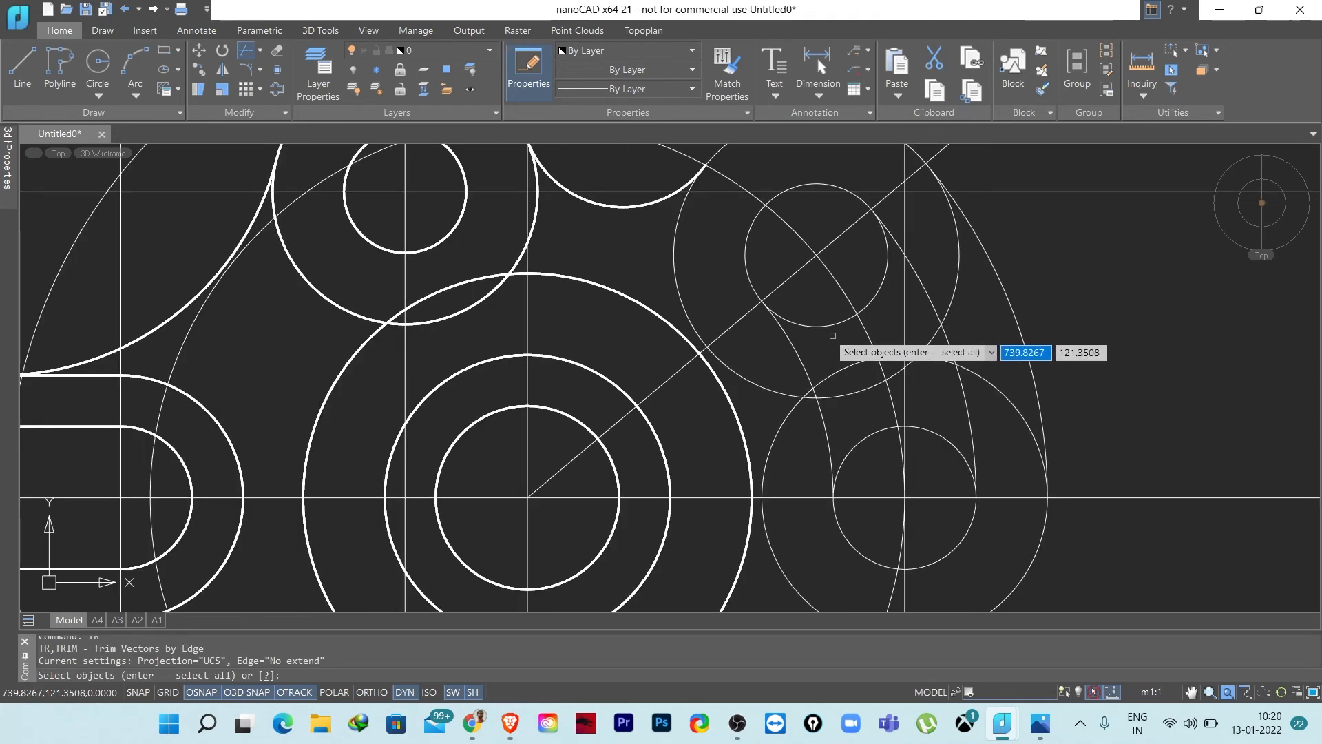
pyautogui.press('Escape')
pyautogui.press('Escape')
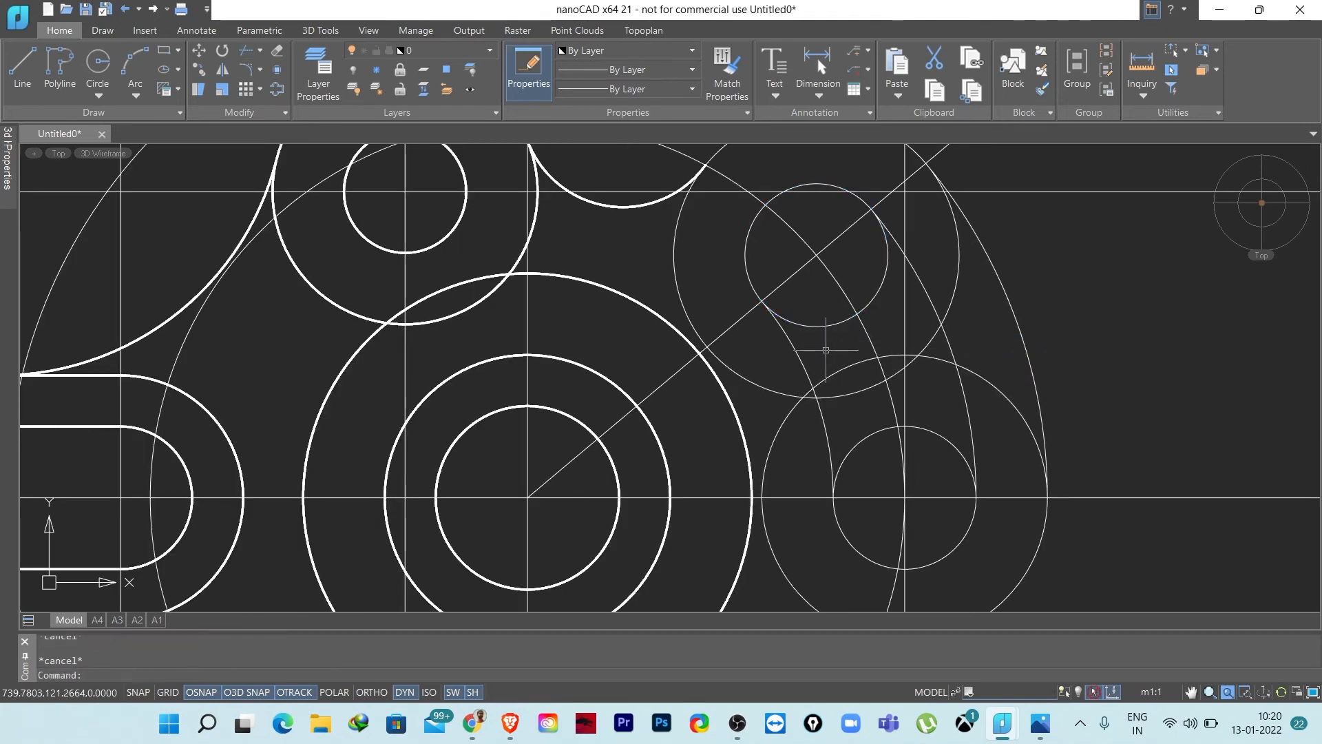
# - Trim the small upper end circle of the curved slot, removing its portion inside the slot
pyautogui.press('Return')
pyautogui.press('Return')
pyautogui.click(823, 328)
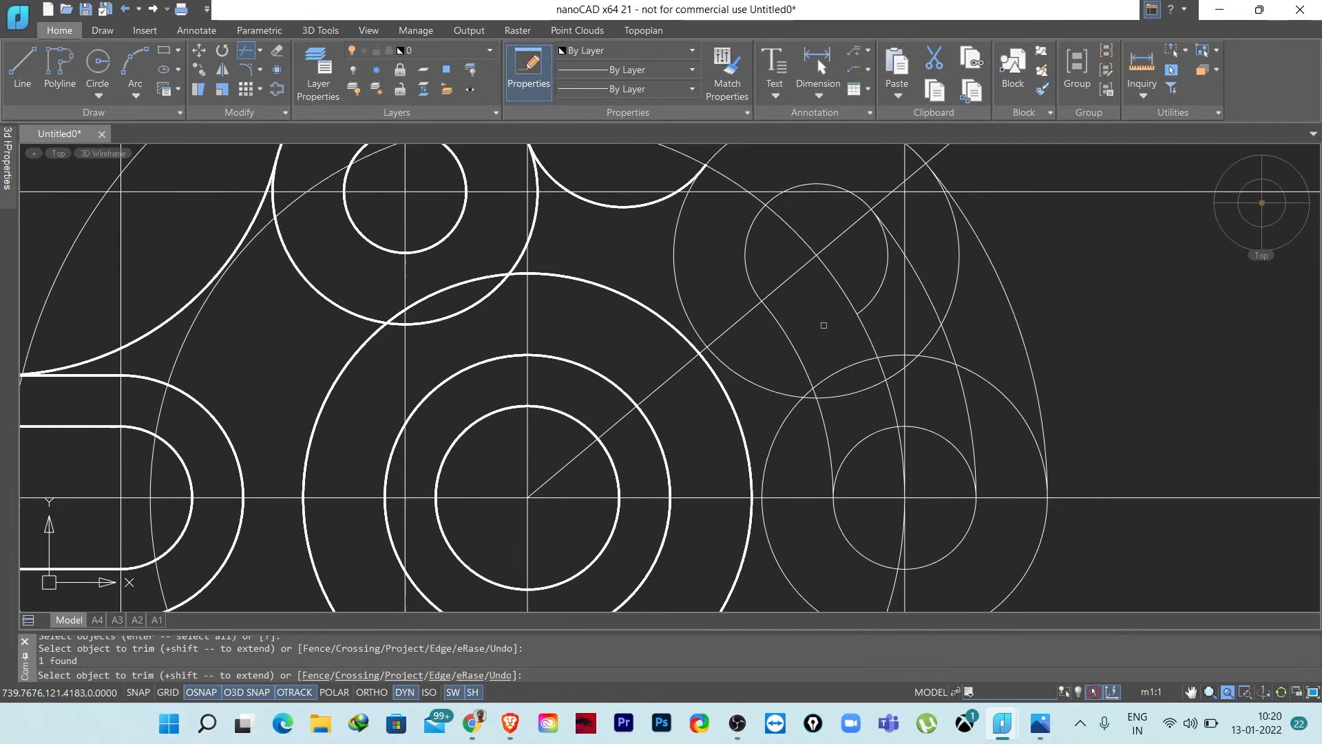
pyautogui.click(876, 289)
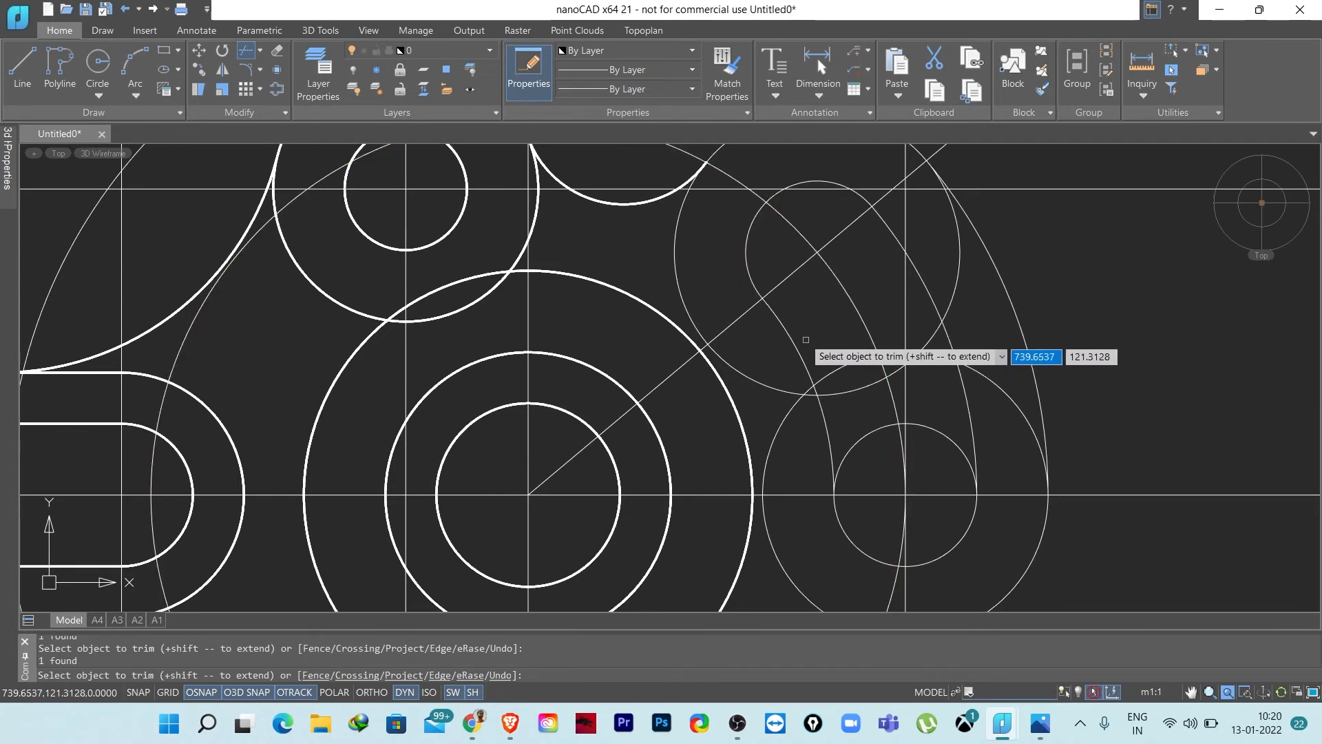
# - Trim the segments of the two large end circles that cross the inside of the curved slot
pyautogui.click(844, 350)
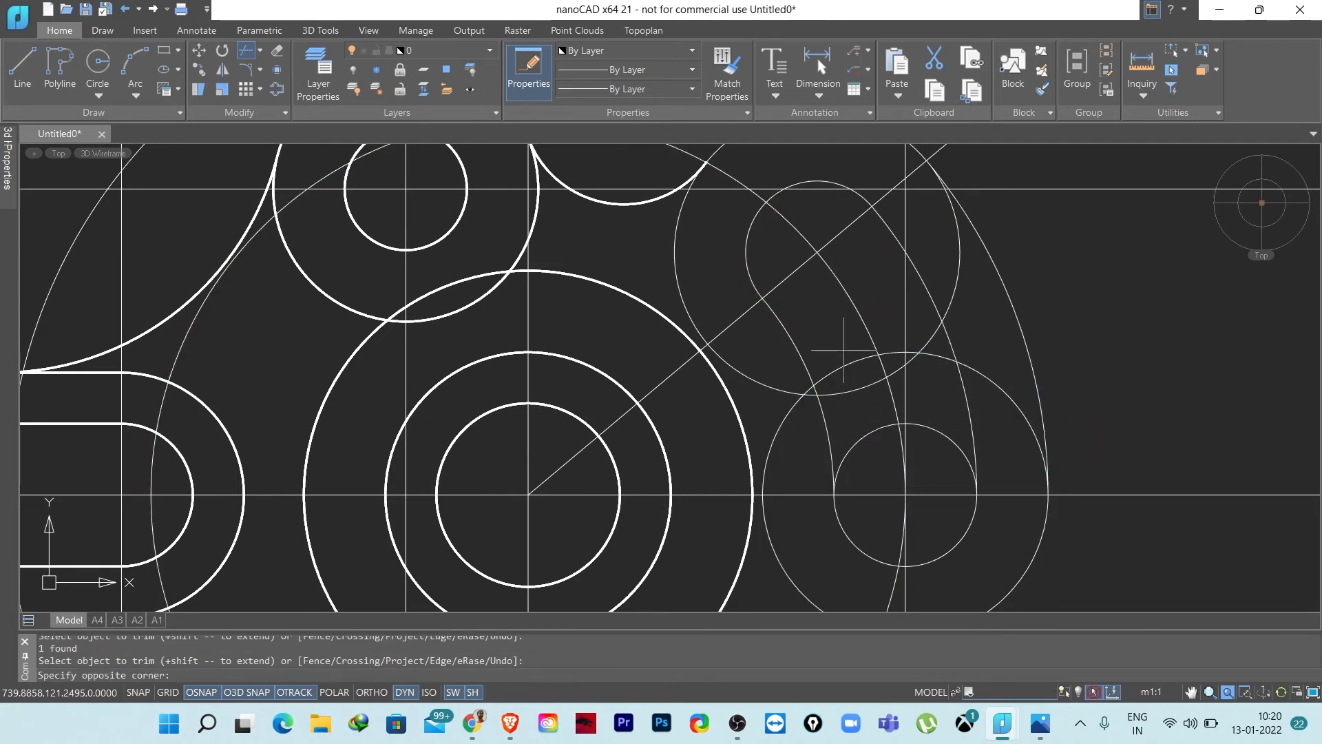
pyautogui.click(845, 424)
pyautogui.click(861, 407)
pyautogui.click(842, 352)
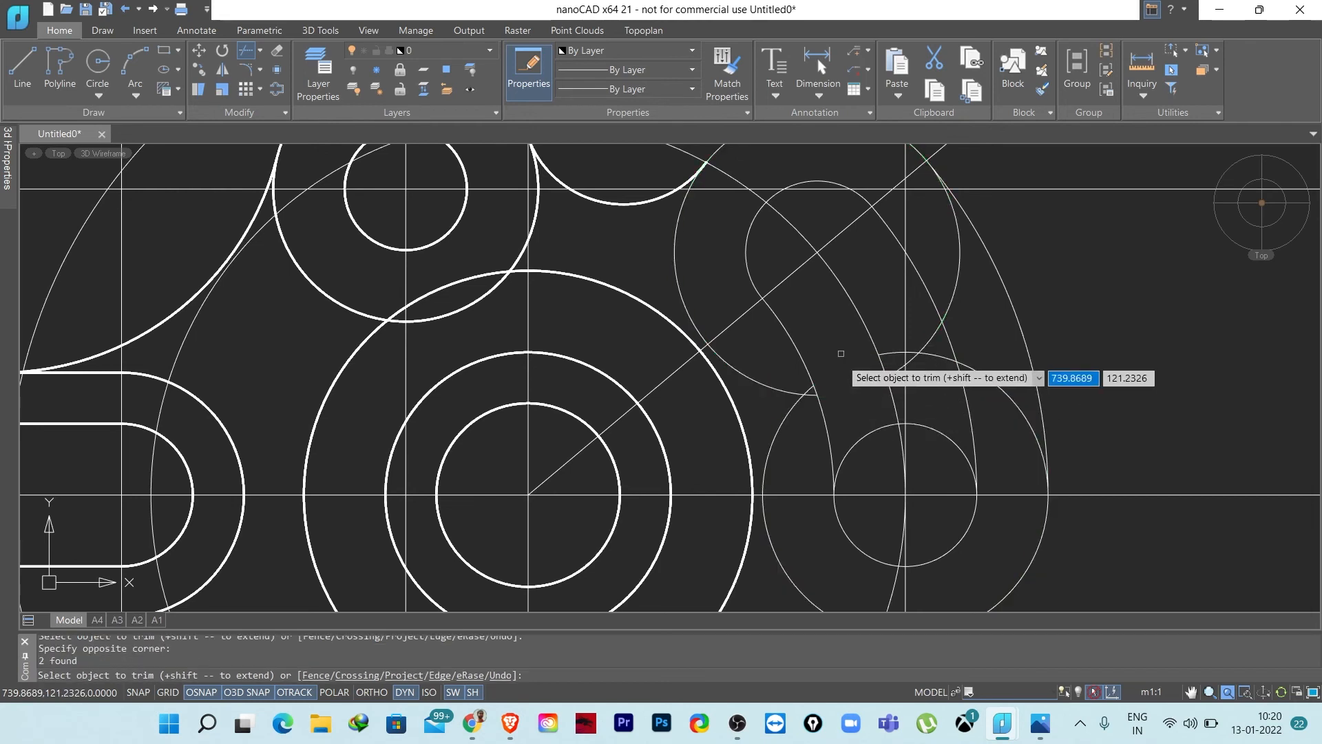
pyautogui.scroll(2, 937, 365)
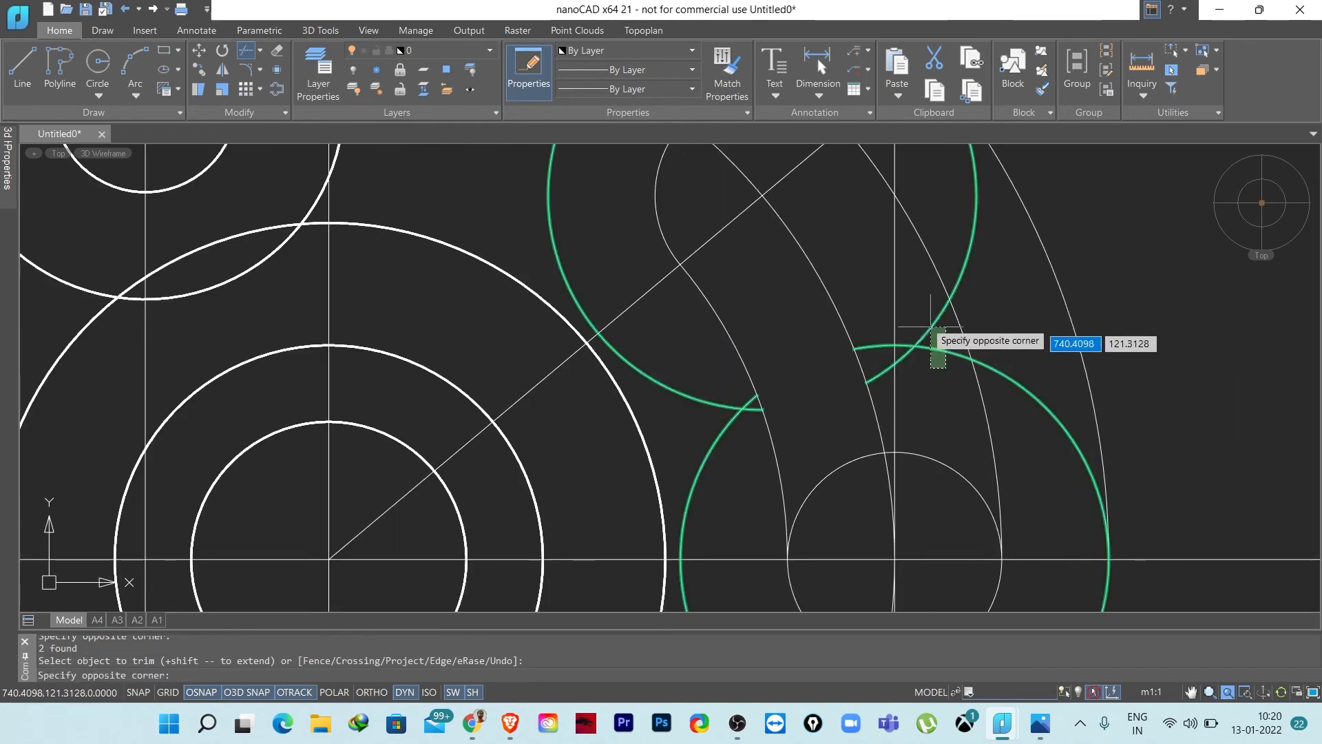
pyautogui.click(932, 348)
pyautogui.click(922, 315)
pyautogui.click(875, 346)
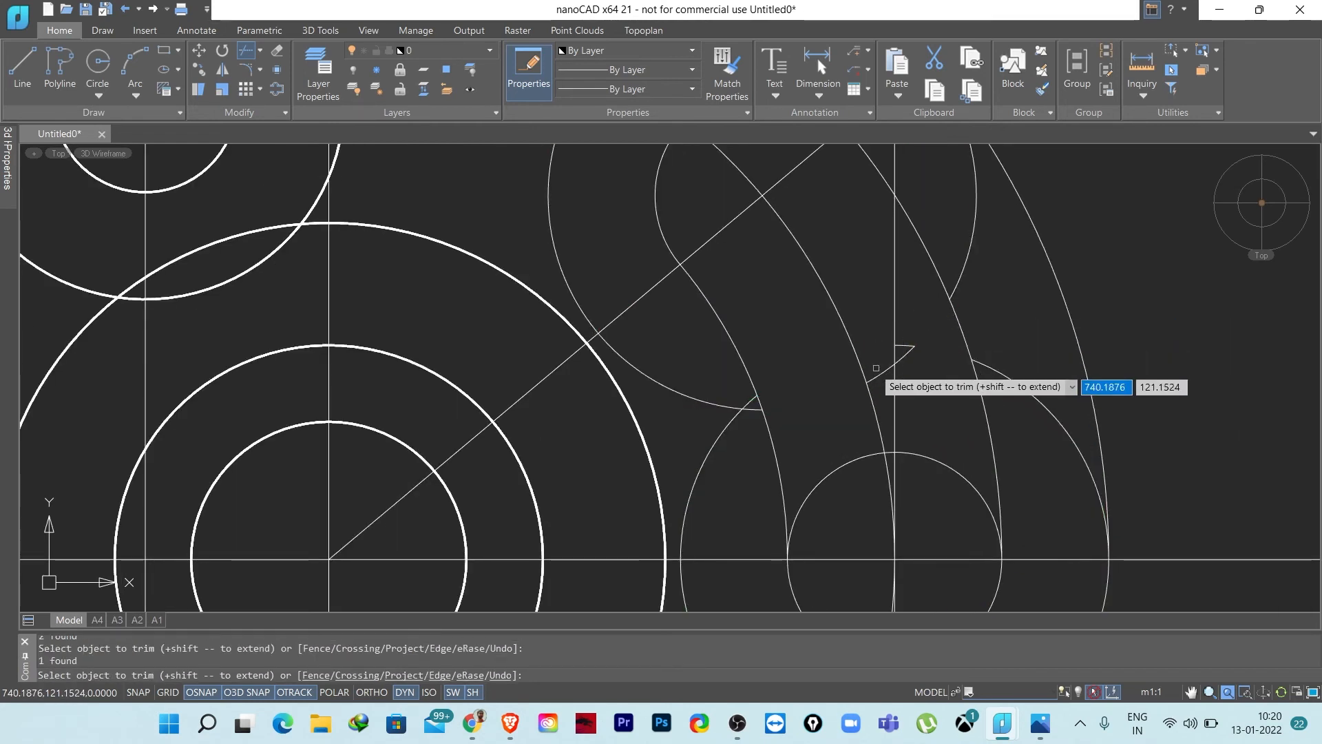
pyautogui.click(910, 349)
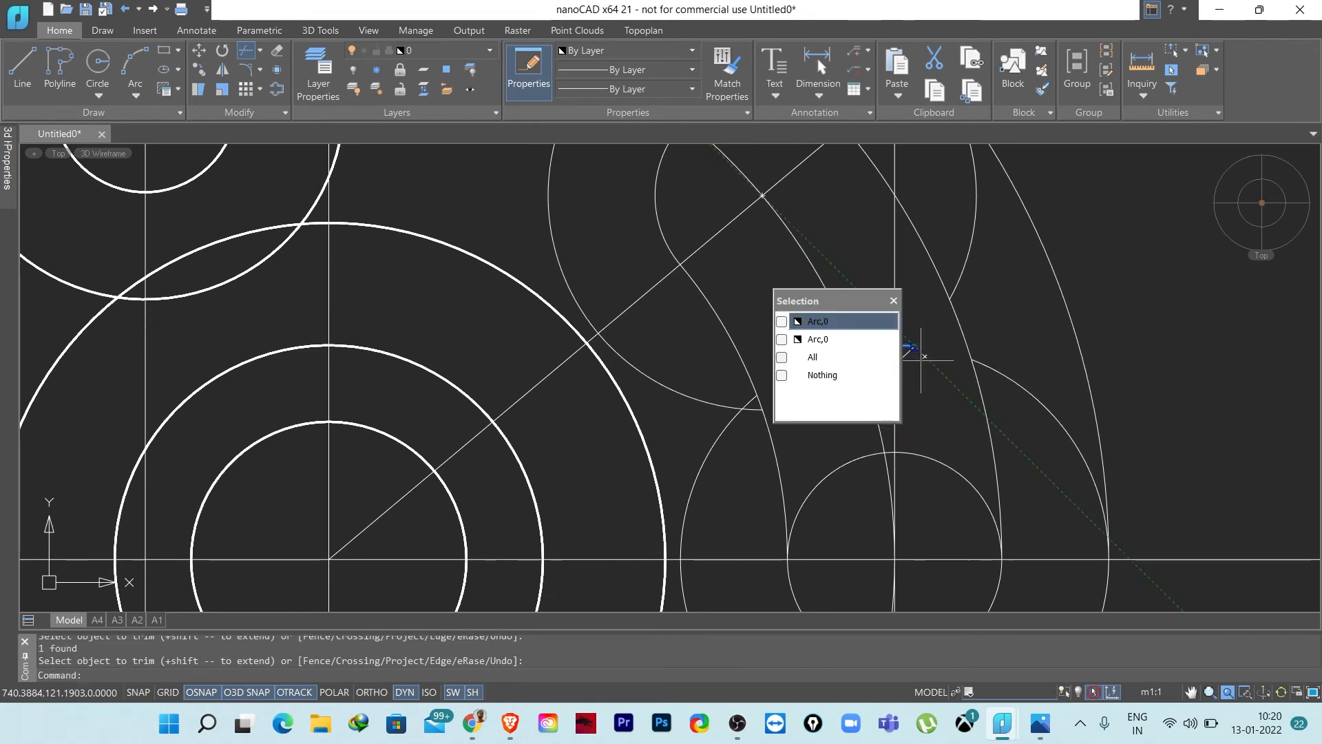
# - Trim the upper half of the small circle at the curved slot's lower end, leaving the rounded bottom
pyautogui.press('Escape')
pyautogui.scroll(-2, 926, 386)
pyautogui.click(955, 421)
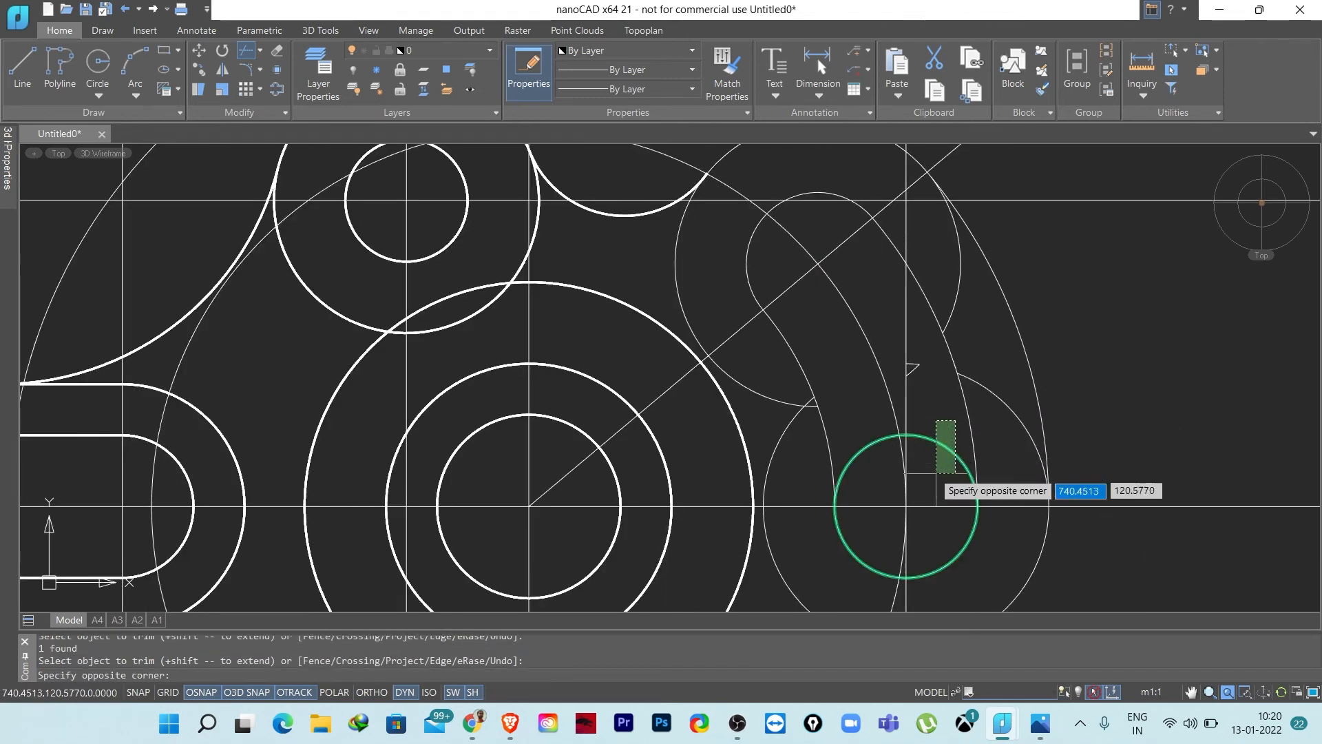
pyautogui.click(930, 485)
pyautogui.click(870, 482)
pyautogui.click(853, 417)
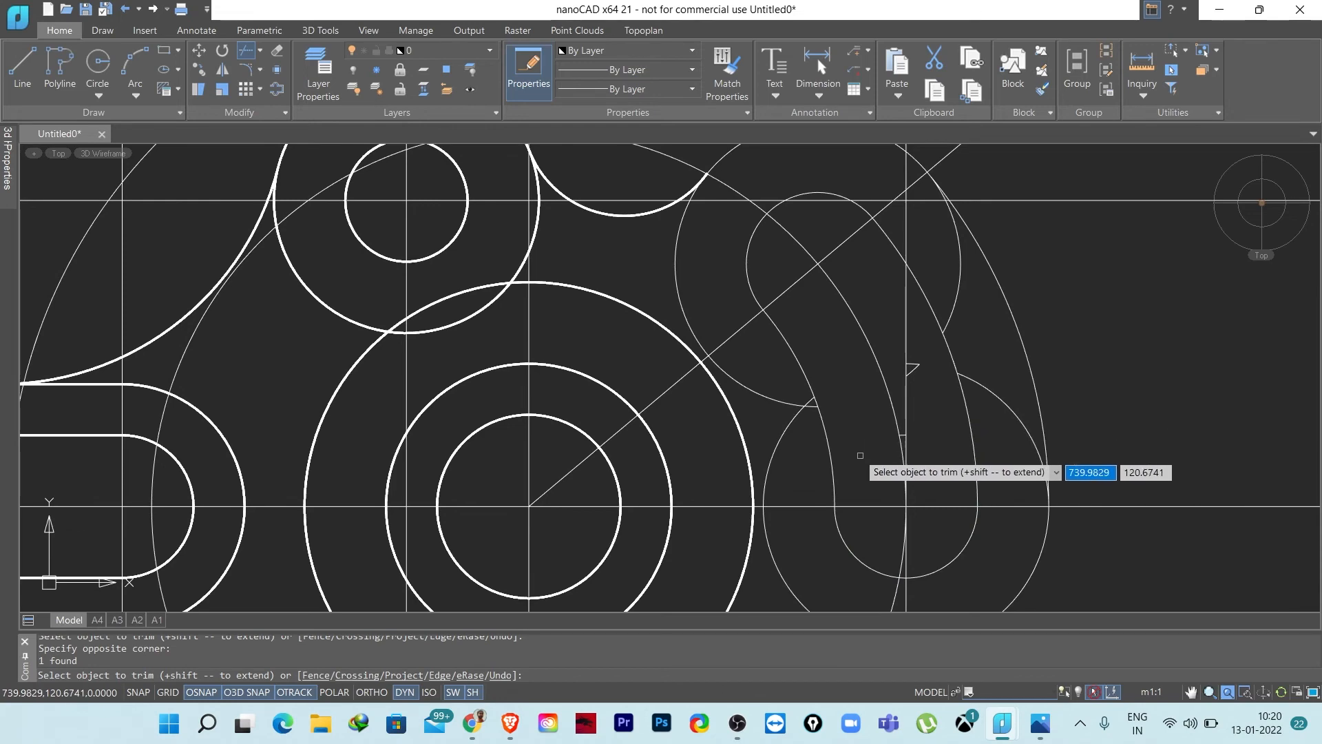
# - Trim the inner side of the upper large end circle from the 0.625 radius arc's tangent point down to the curved slot
pyautogui.scroll(4, 860, 456)
pyautogui.scroll(-4, 890, 447)
pyautogui.moveTo(927, 446)
pyautogui.mouseDown(button='middle')
pyautogui.moveTo(943, 435)
pyautogui.moveTo(912, 444)
pyautogui.mouseUp(button='middle')
pyautogui.scroll(-3, 888, 472)
pyautogui.scroll(5, 847, 458)
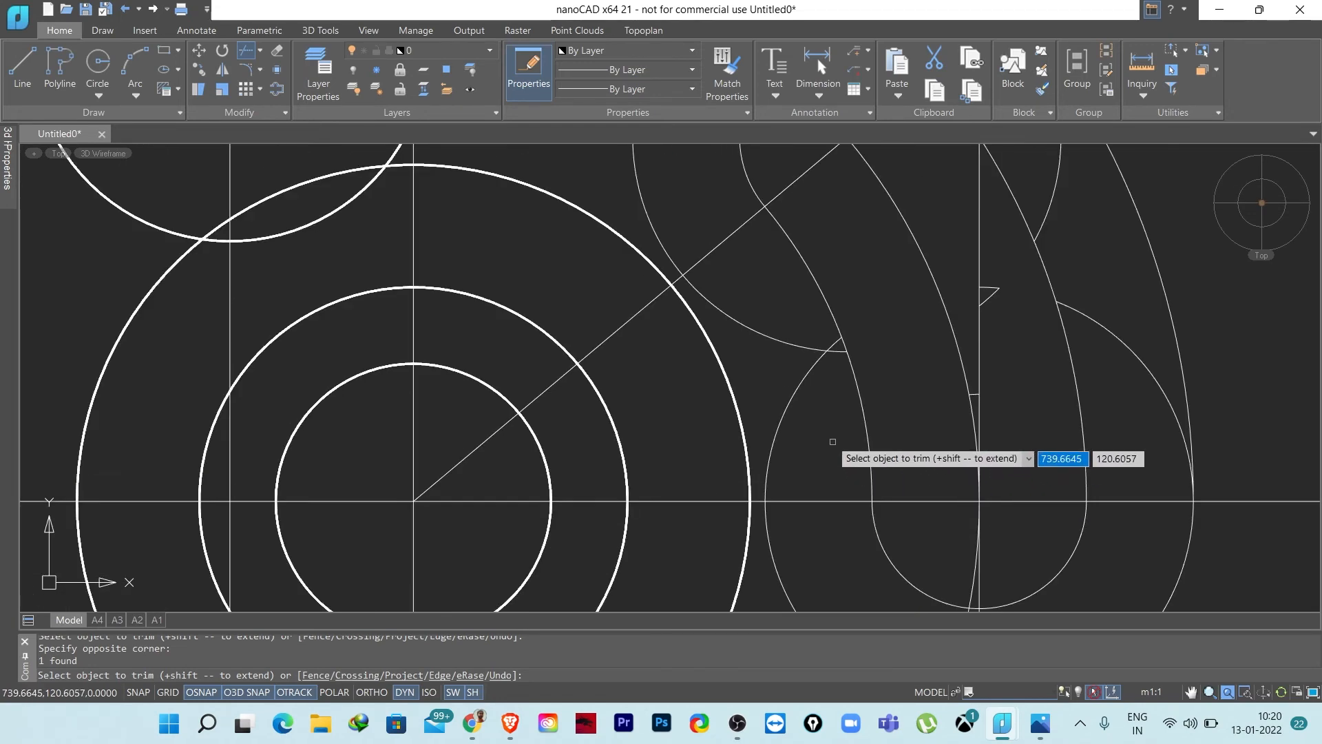
pyautogui.scroll(-3, 833, 441)
pyautogui.click(756, 288)
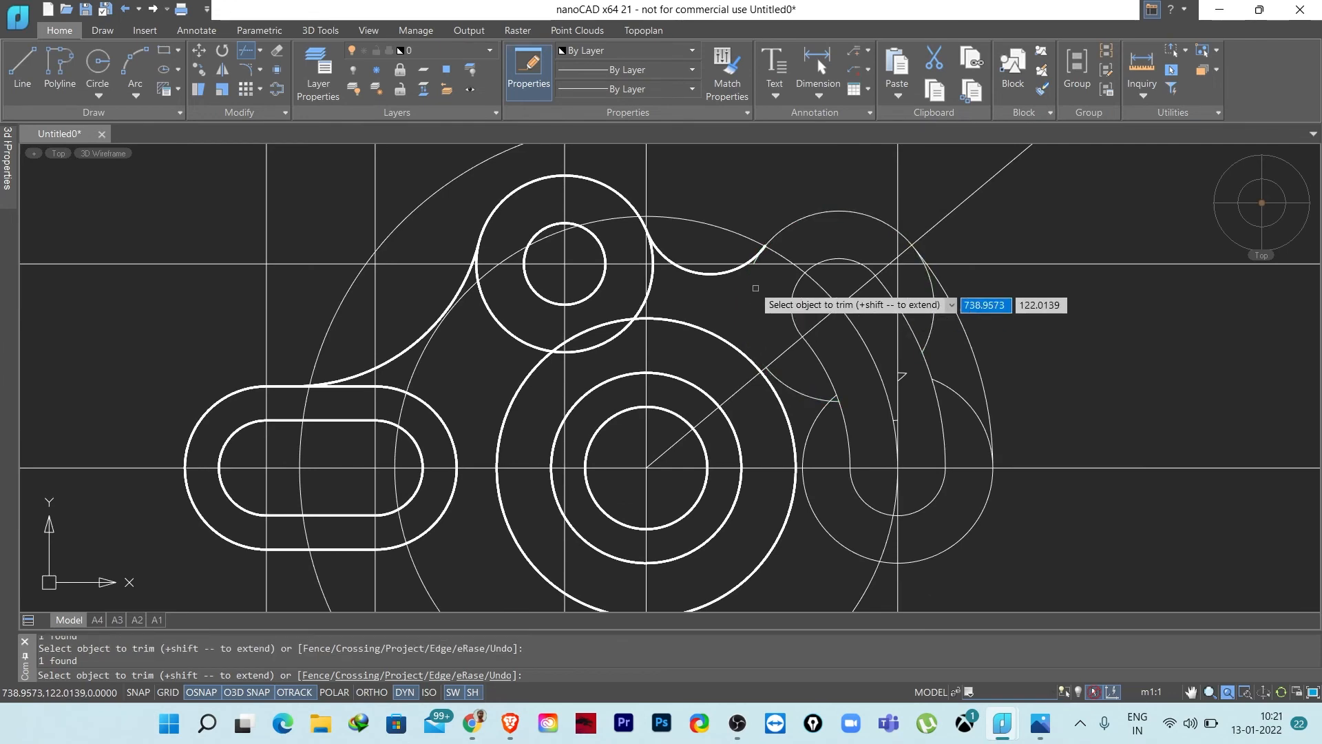
pyautogui.scroll(4, 756, 288)
pyautogui.scroll(-3, 768, 310)
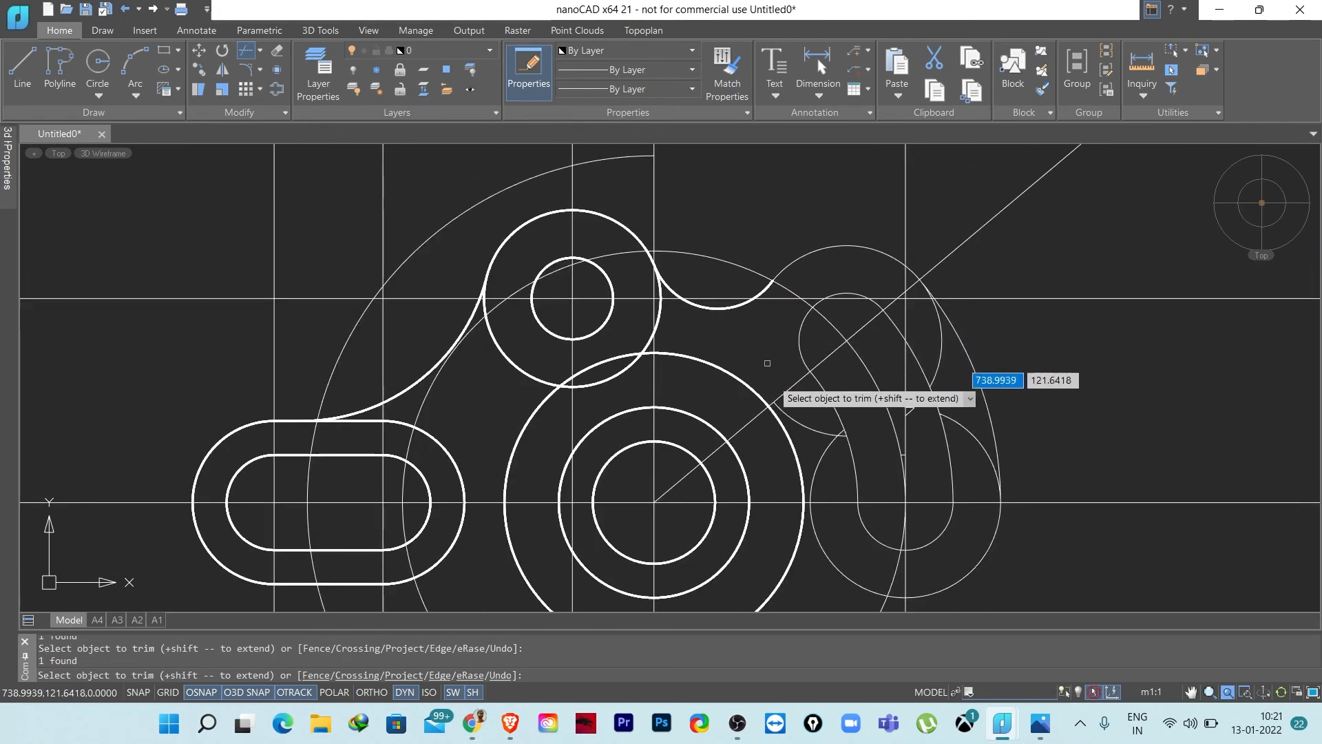
pyautogui.scroll(2, 799, 430)
pyautogui.click(802, 416)
pyautogui.scroll(-1, 871, 435)
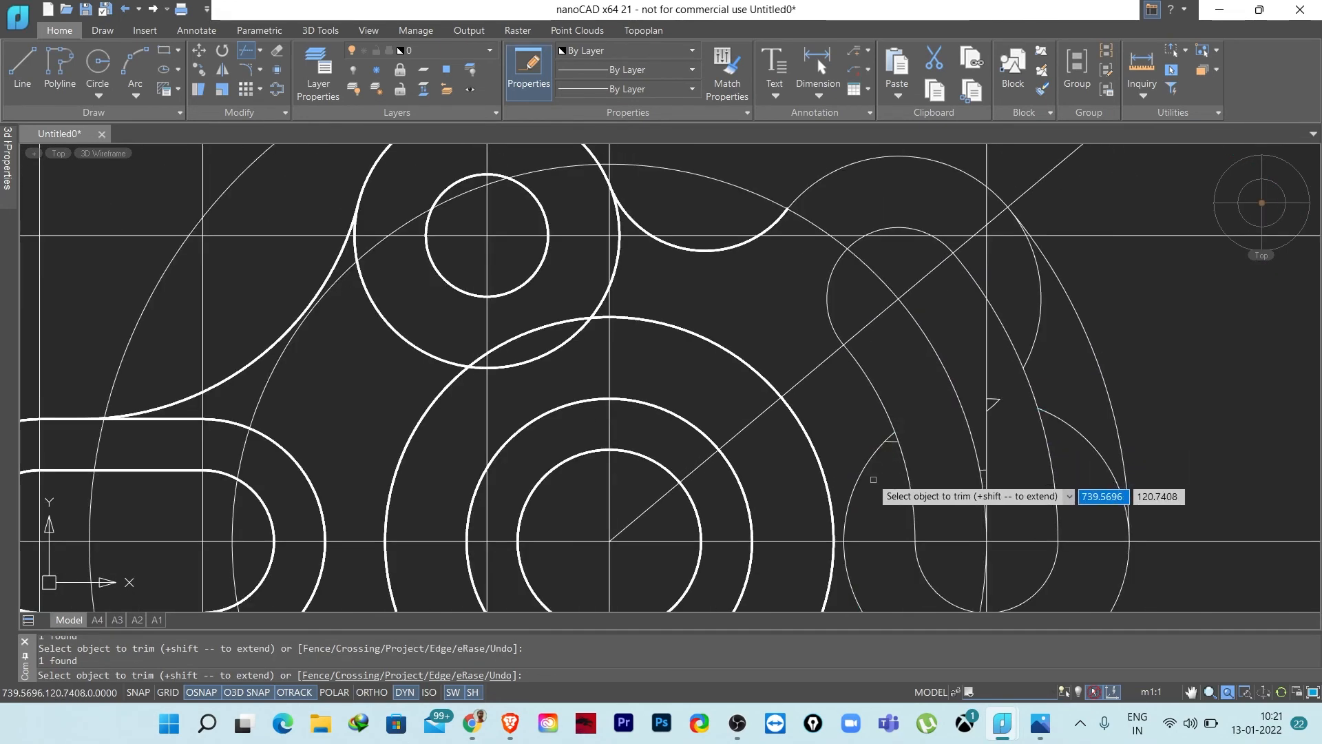
# - Trim the lower large end circle's remaining portions above the horizontal centreline, keeping its lower half
pyautogui.moveTo(878, 475); pyautogui.dragTo(859, 360, button='middle')
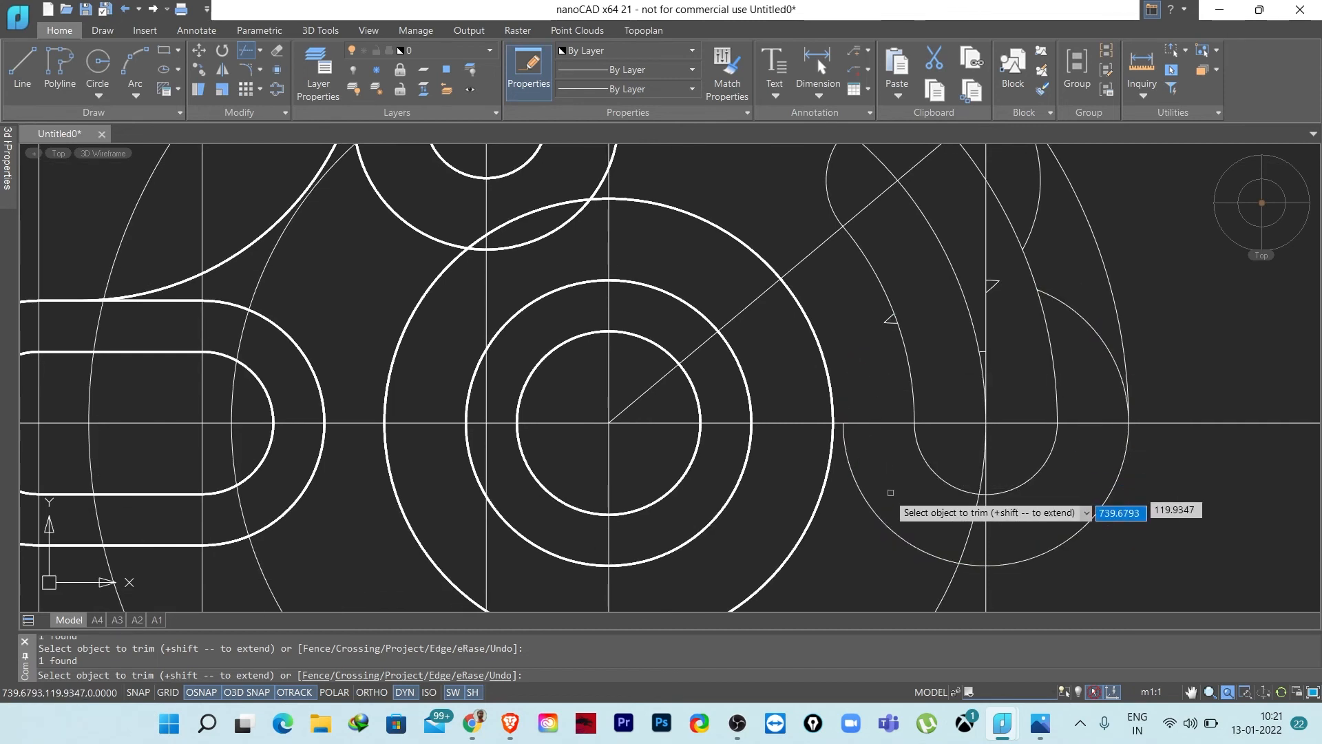
pyautogui.scroll(-2, 887, 486)
pyautogui.scroll(1, 888, 486)
pyautogui.scroll(1, 974, 405)
pyautogui.moveTo(883, 480); pyautogui.dragTo(827, 464, button='middle')
pyautogui.moveTo(976, 348); pyautogui.dragTo(1002, 411, button='middle')
pyautogui.press('Escape')
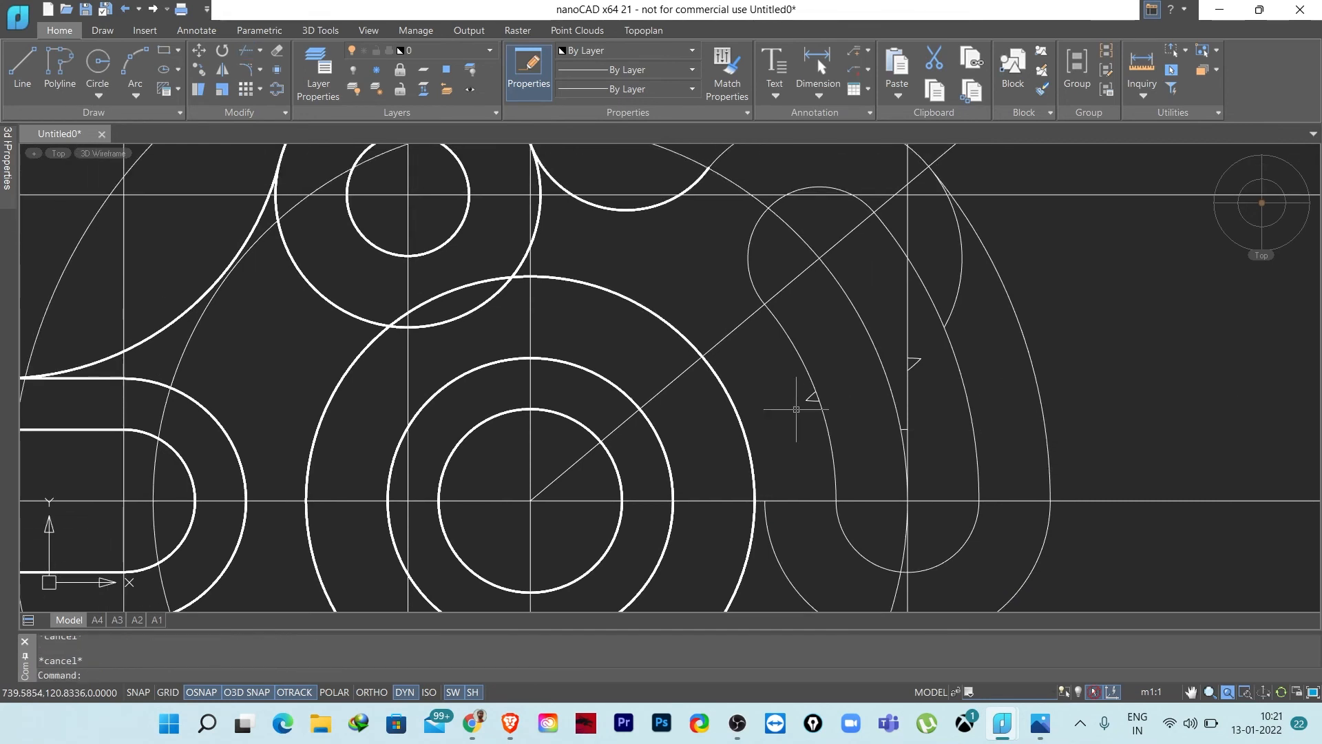
# - Erase the leftover trimmed arc fragments and the slot's short centre arc between the two slot ends
pyautogui.click(810, 395)
pyautogui.click(944, 442)
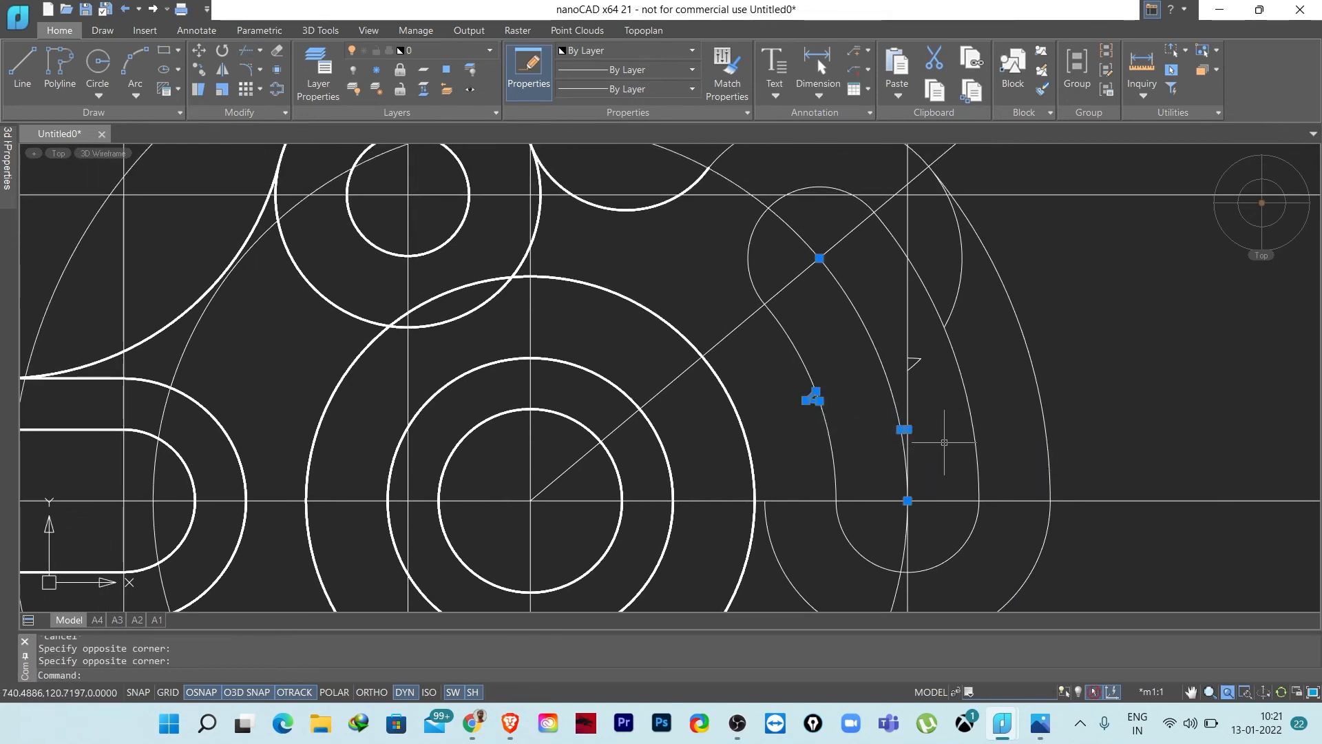
pyautogui.click(893, 340)
pyautogui.click(933, 381)
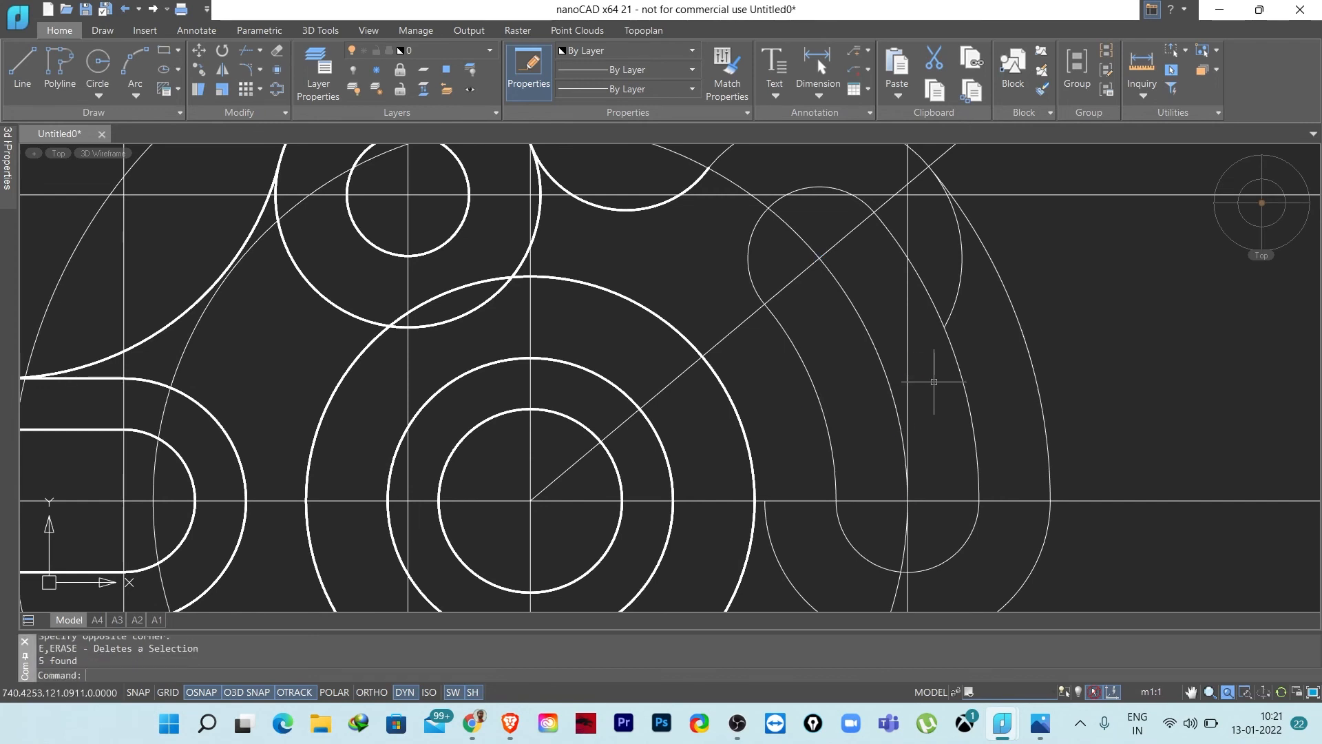
# - Trim the upper large end circle's remaining part between the curved slot and the outer contour arc
pyautogui.scroll(-4, 881, 395)
pyautogui.scroll(3, 964, 365)
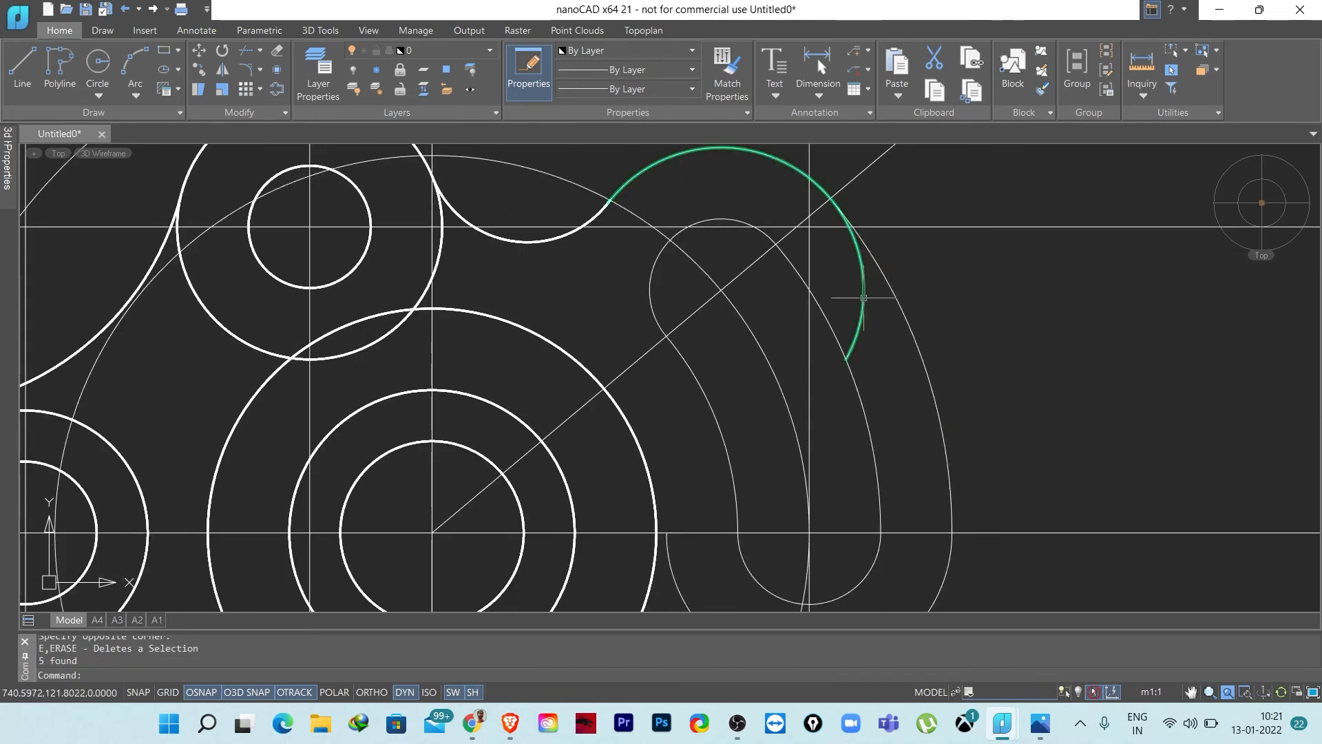
pyautogui.moveTo(856, 322); pyautogui.dragTo(856, 376, button='middle')
pyautogui.press('Return')
pyautogui.press('Return')
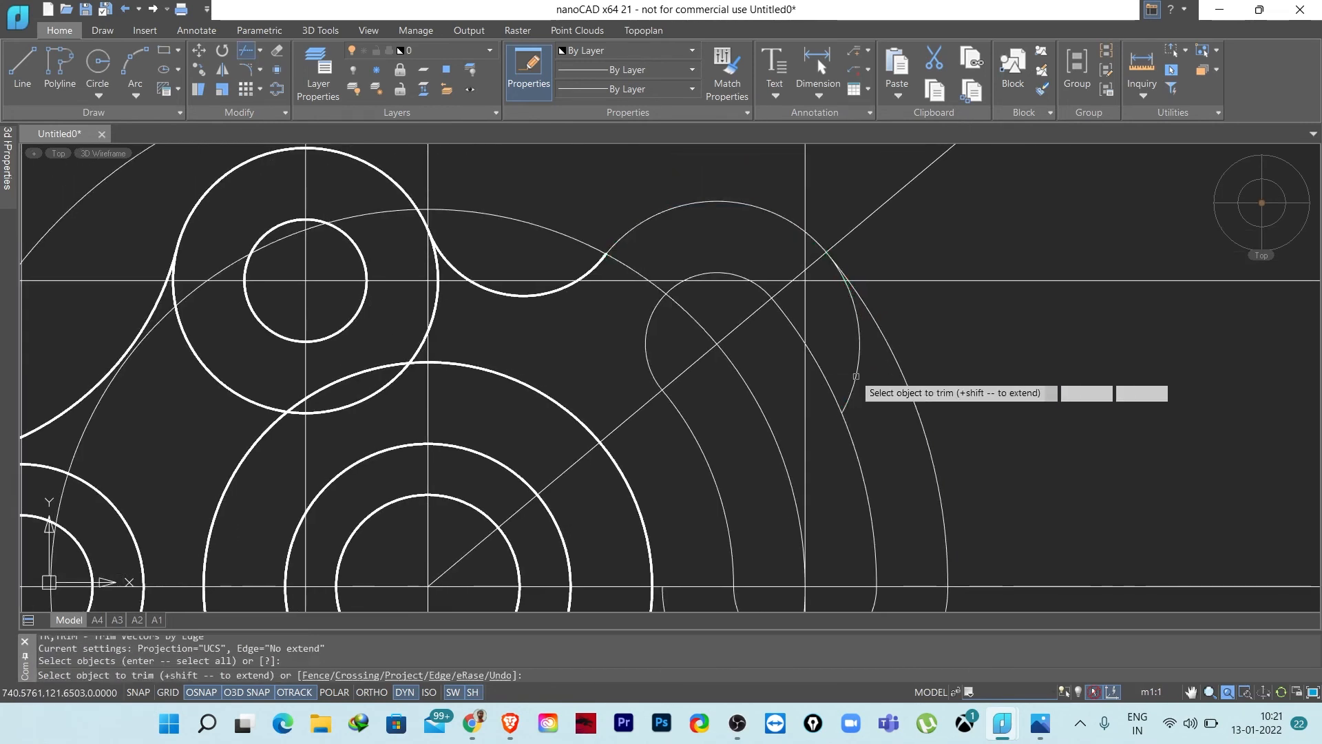
pyautogui.click(856, 376)
pyautogui.scroll(3, 838, 263)
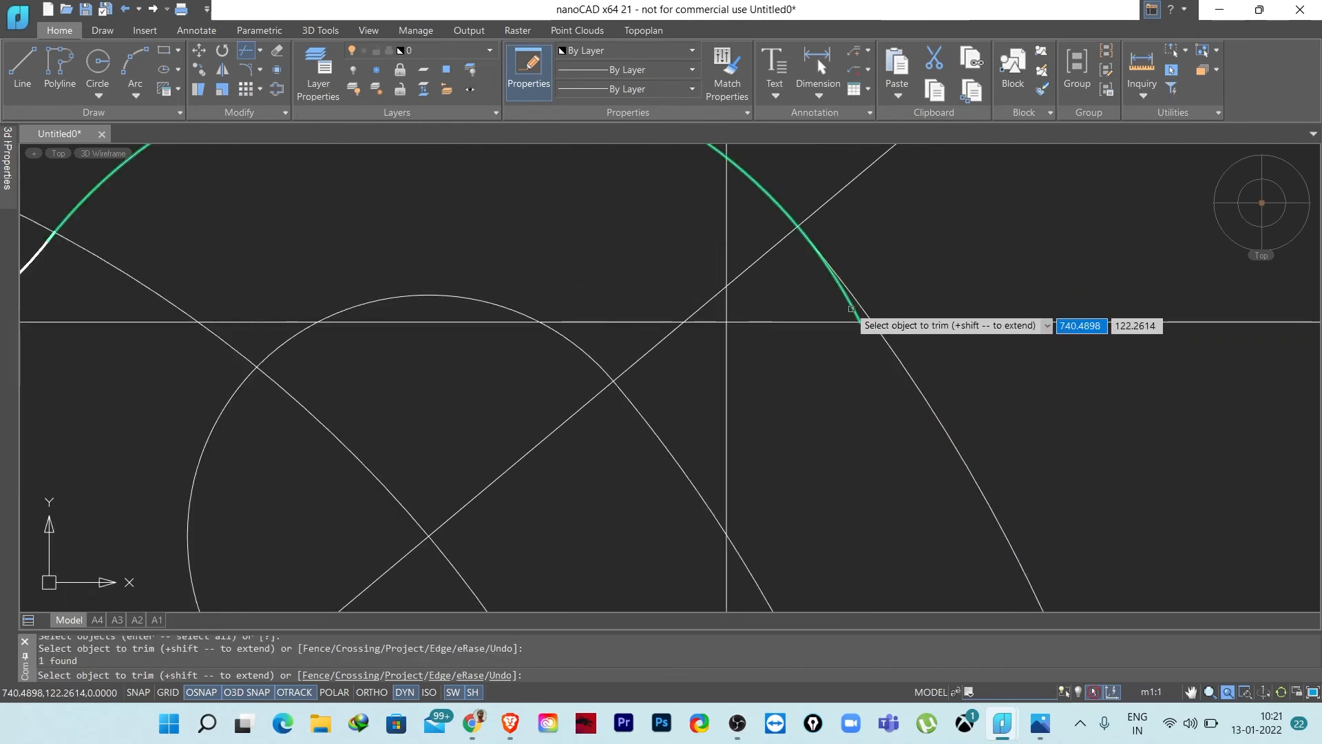
pyautogui.scroll(-3, 846, 303)
pyautogui.press('Escape')
pyautogui.press('Escape')
# - Match the curved slot's arcs and the upper and outer contour arcs around it to the thick 0.625 radius arc
pyautogui.scroll(-3, 1015, 409)
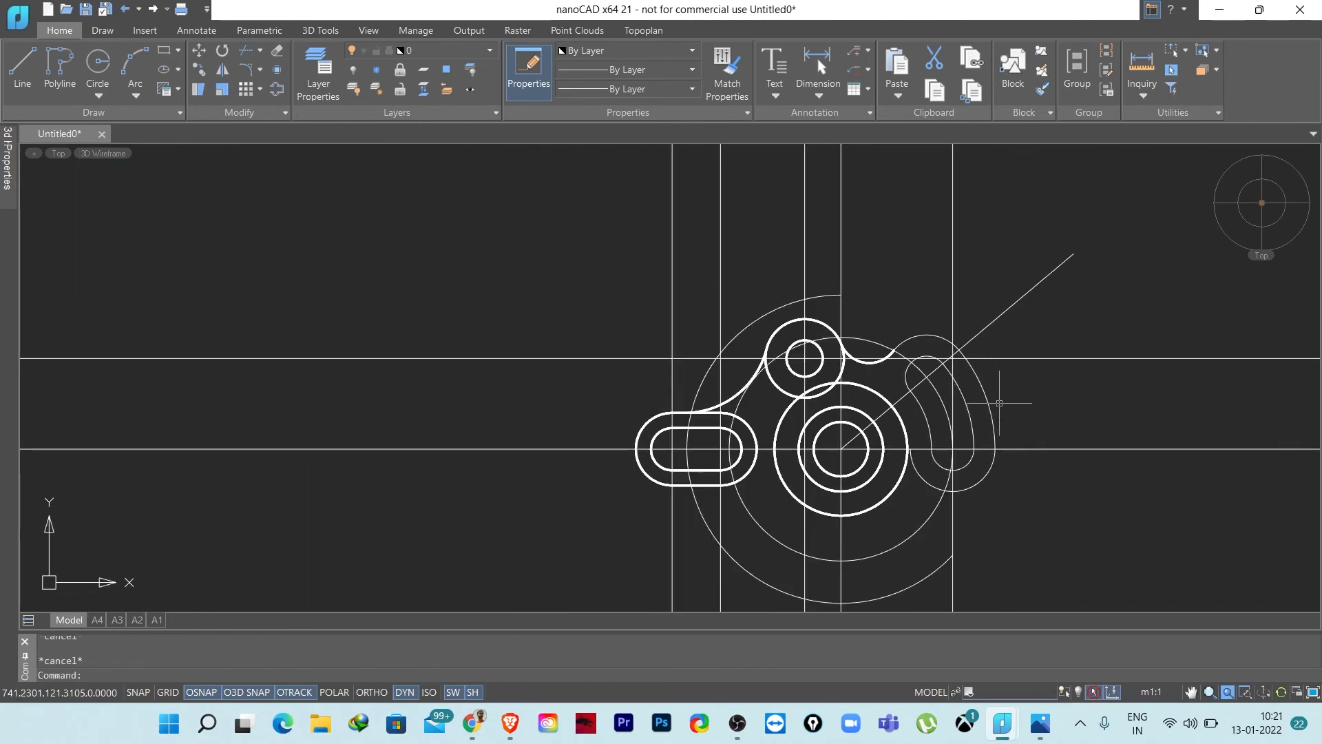
pyautogui.scroll(5, 973, 379)
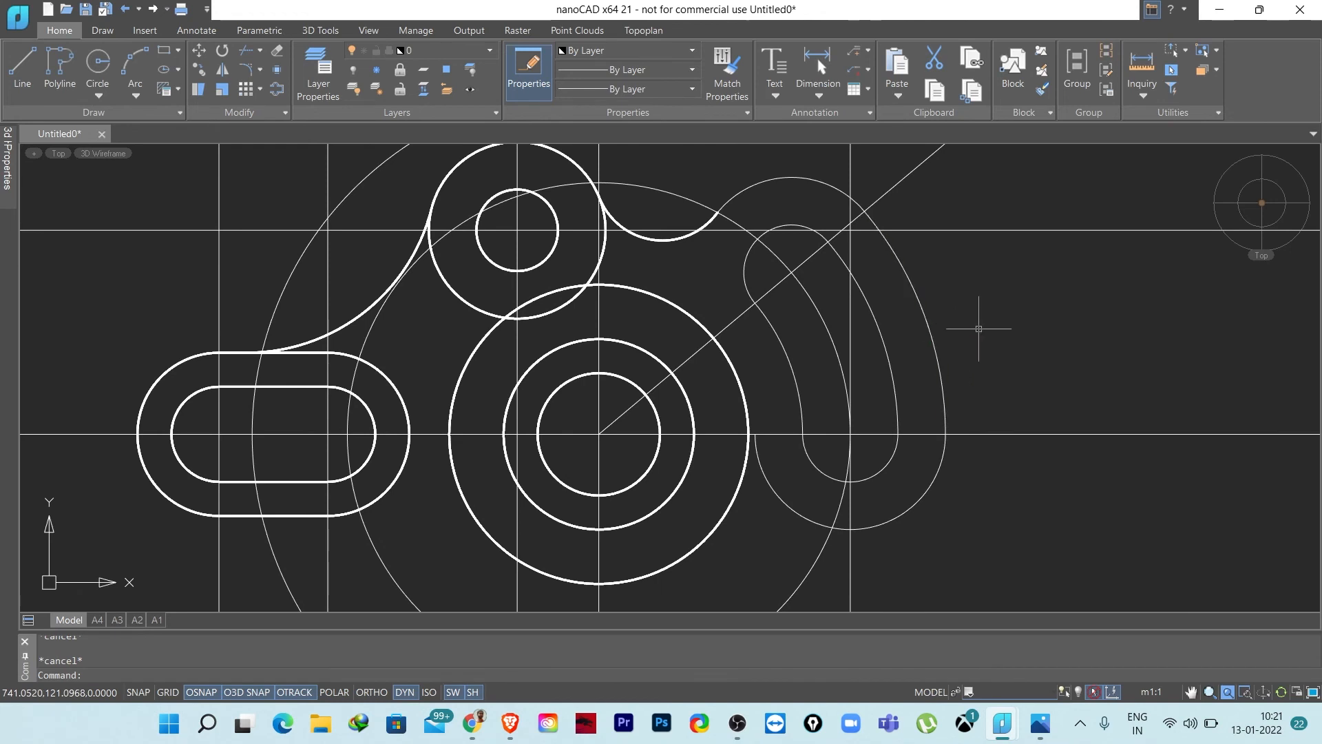
pyautogui.write('MA')
pyautogui.press('Return')
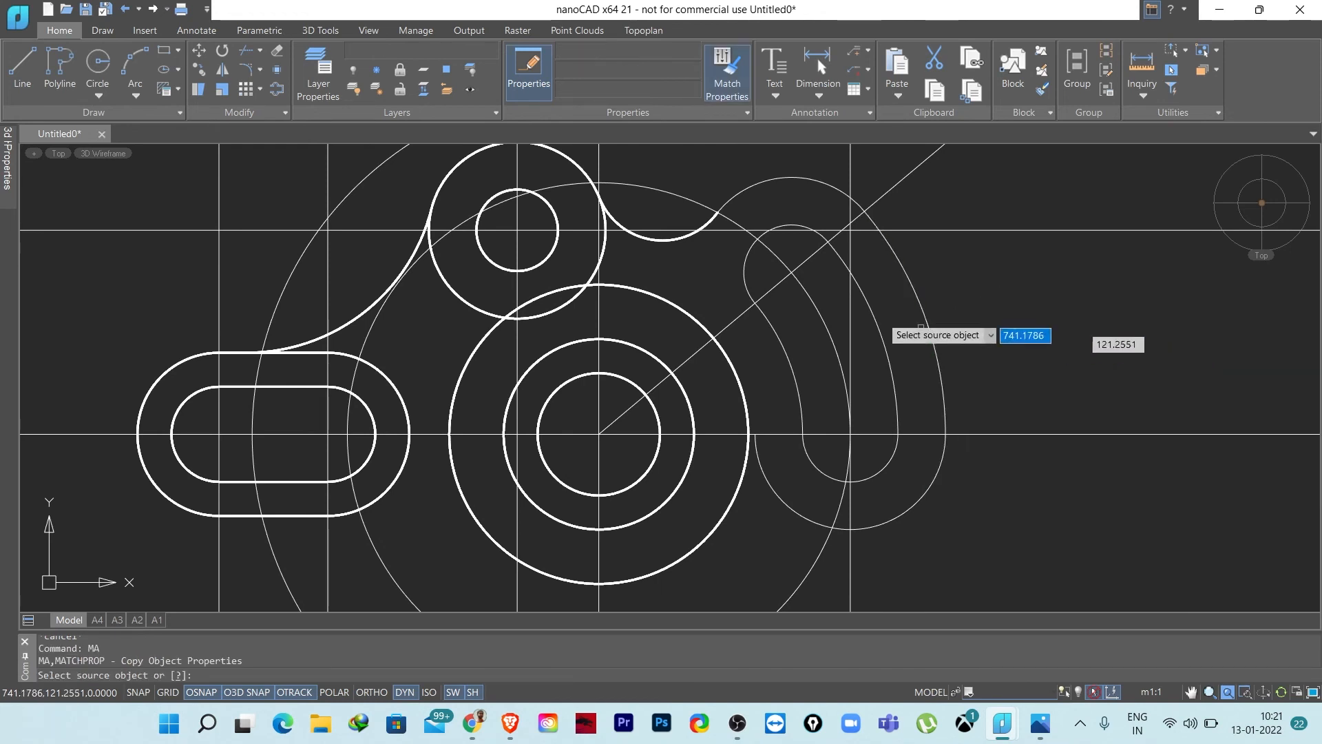
pyautogui.click(697, 239)
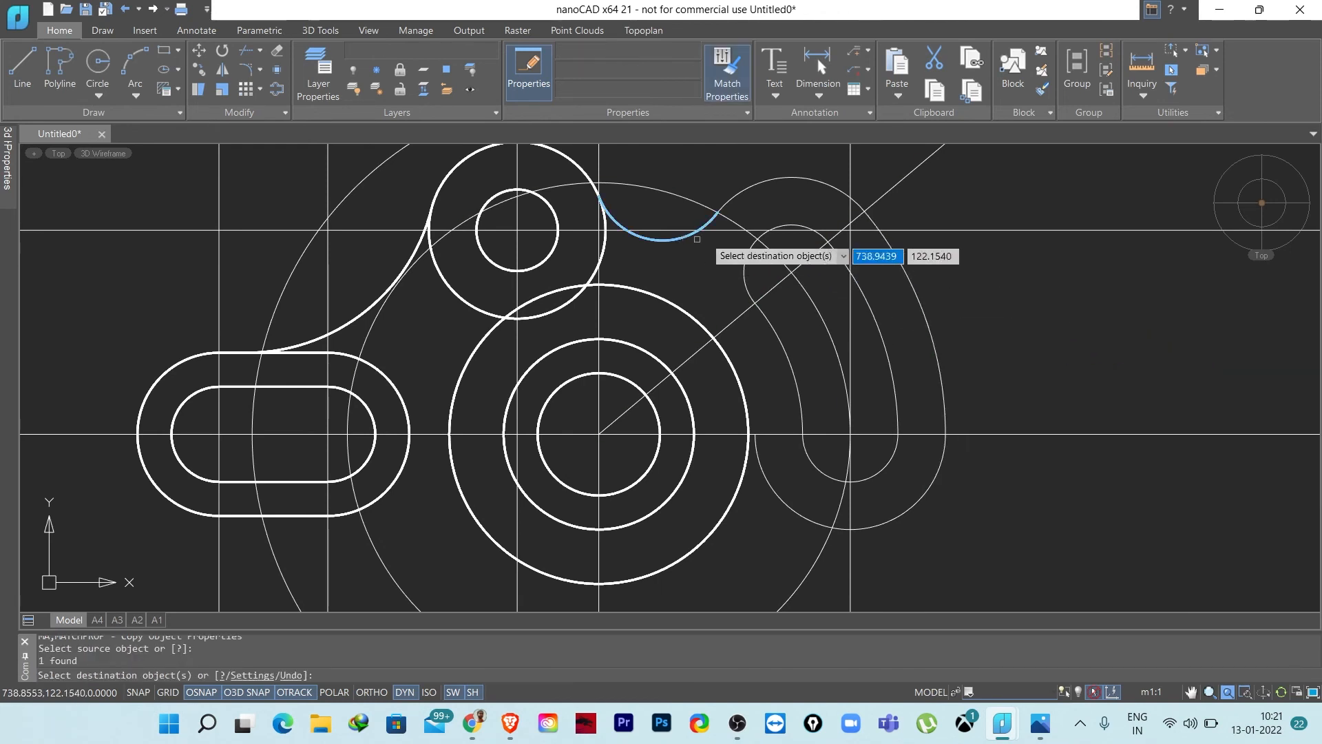
pyautogui.click(884, 240)
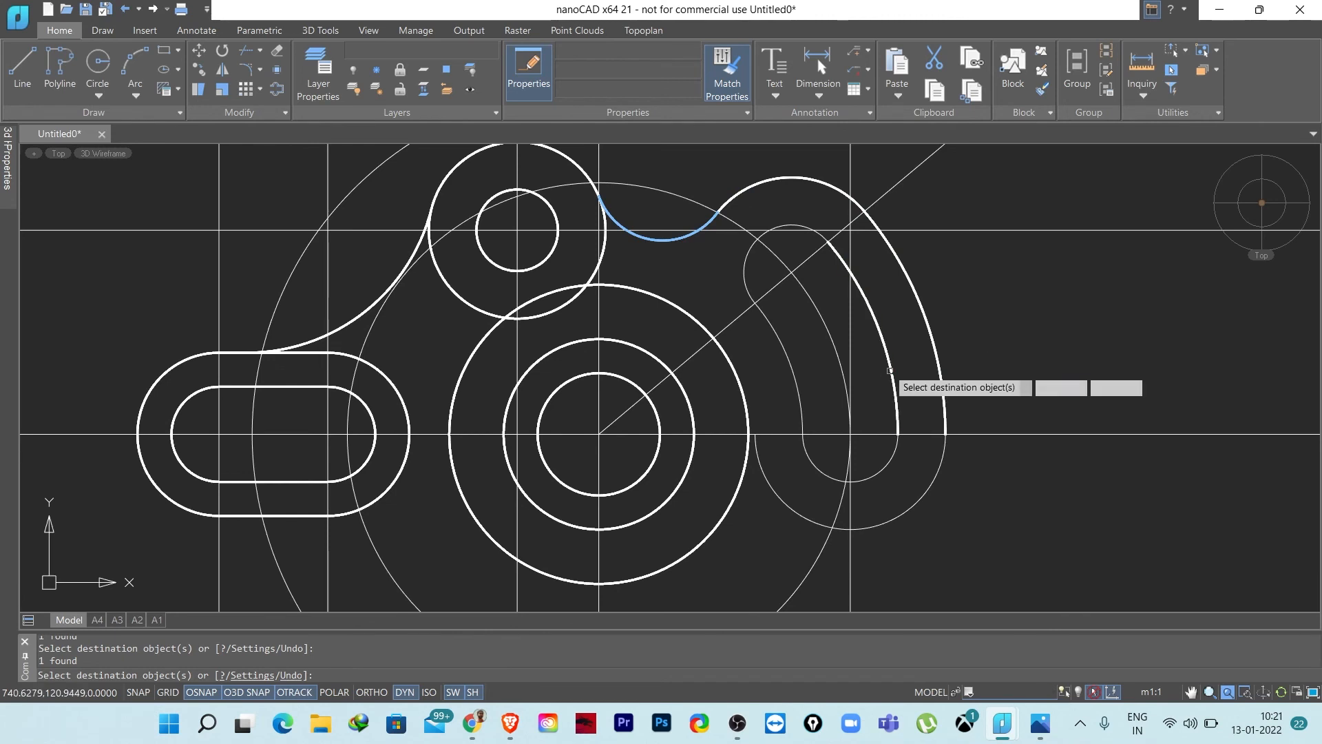
pyautogui.click(880, 466)
pyautogui.click(886, 473)
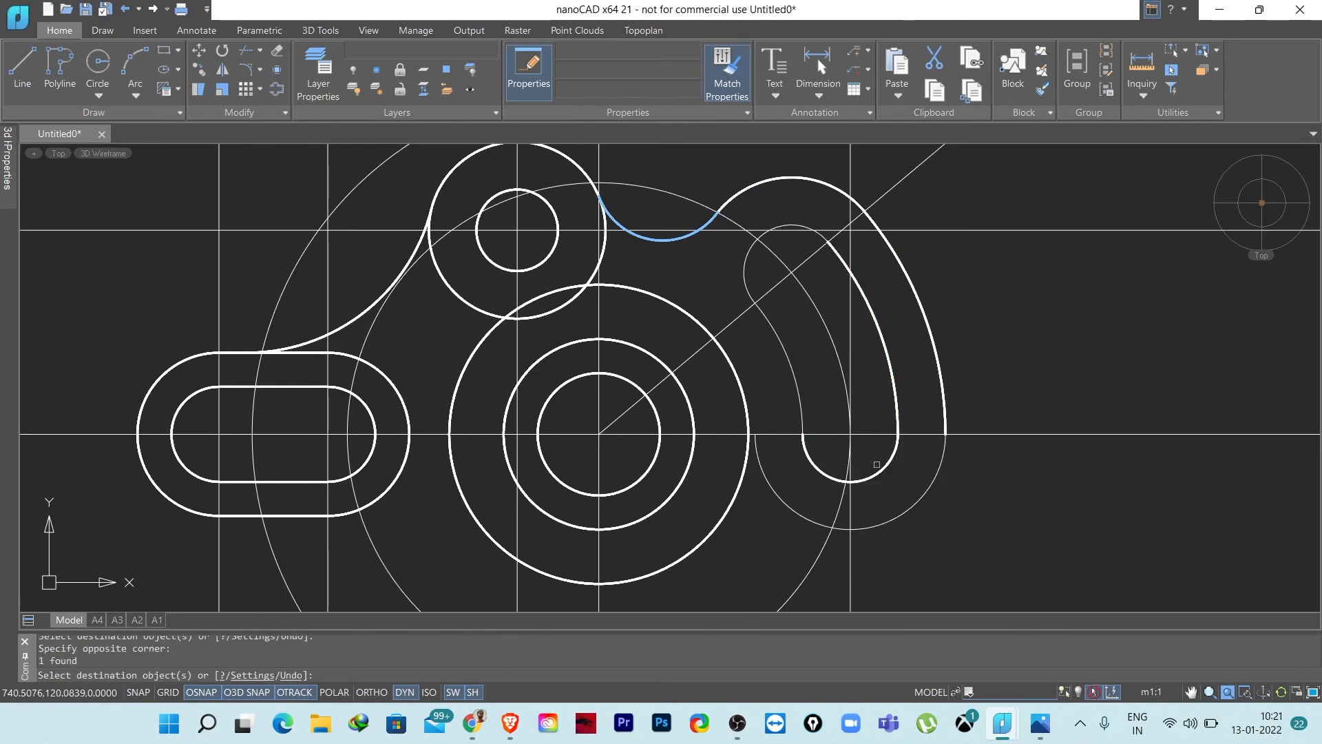
pyautogui.click(816, 383)
pyautogui.click(745, 277)
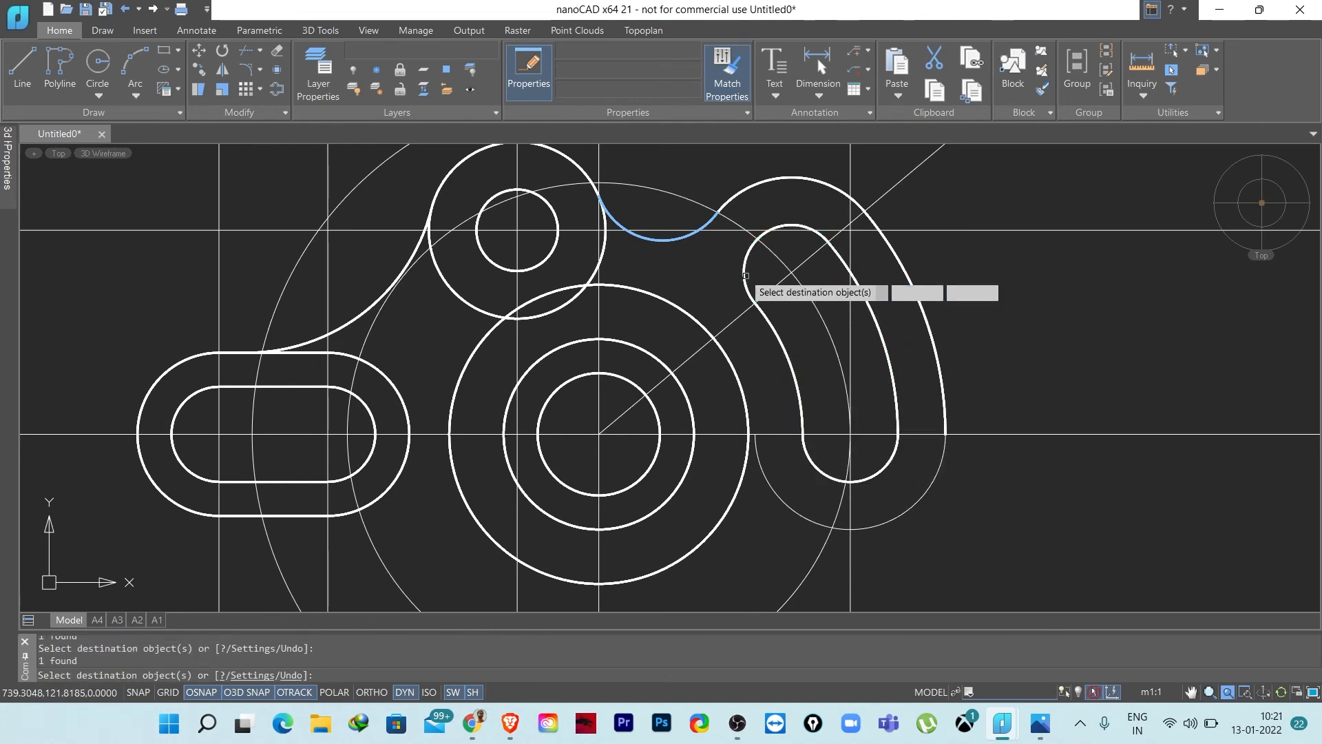
pyautogui.press('Escape')
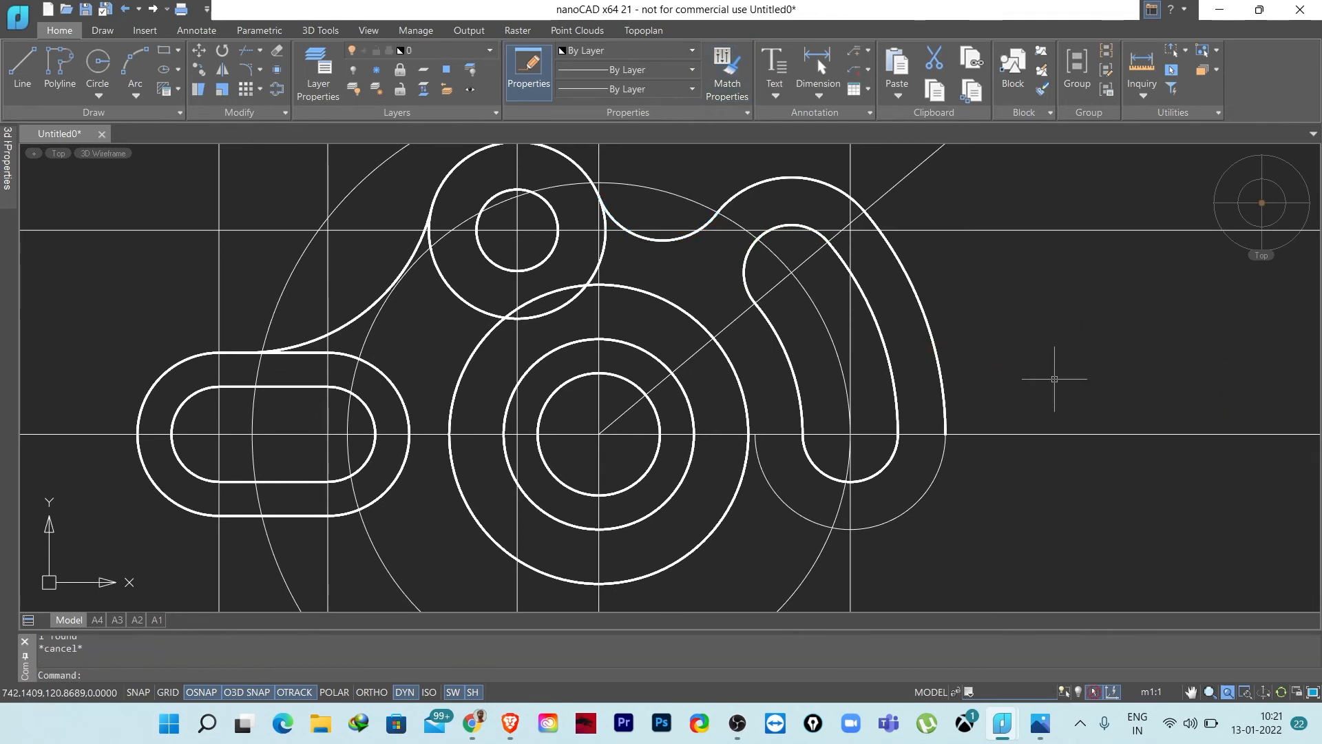
# - Draw a 0.625 radius circle tangent to the large central circle and the lower end arc around the curved slot
pyautogui.moveTo(887, 504); pyautogui.dragTo(912, 423, button='middle')
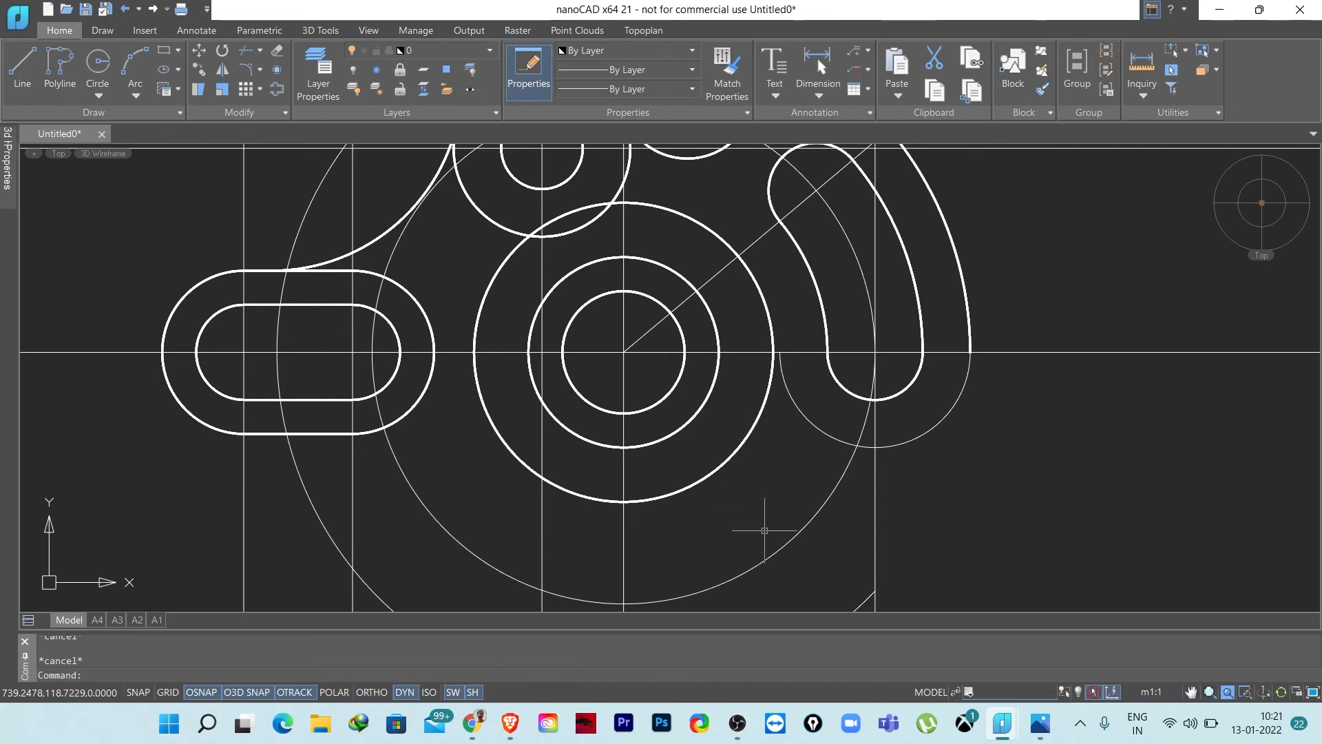
pyautogui.moveTo(817, 532); pyautogui.dragTo(817, 548, button='middle')
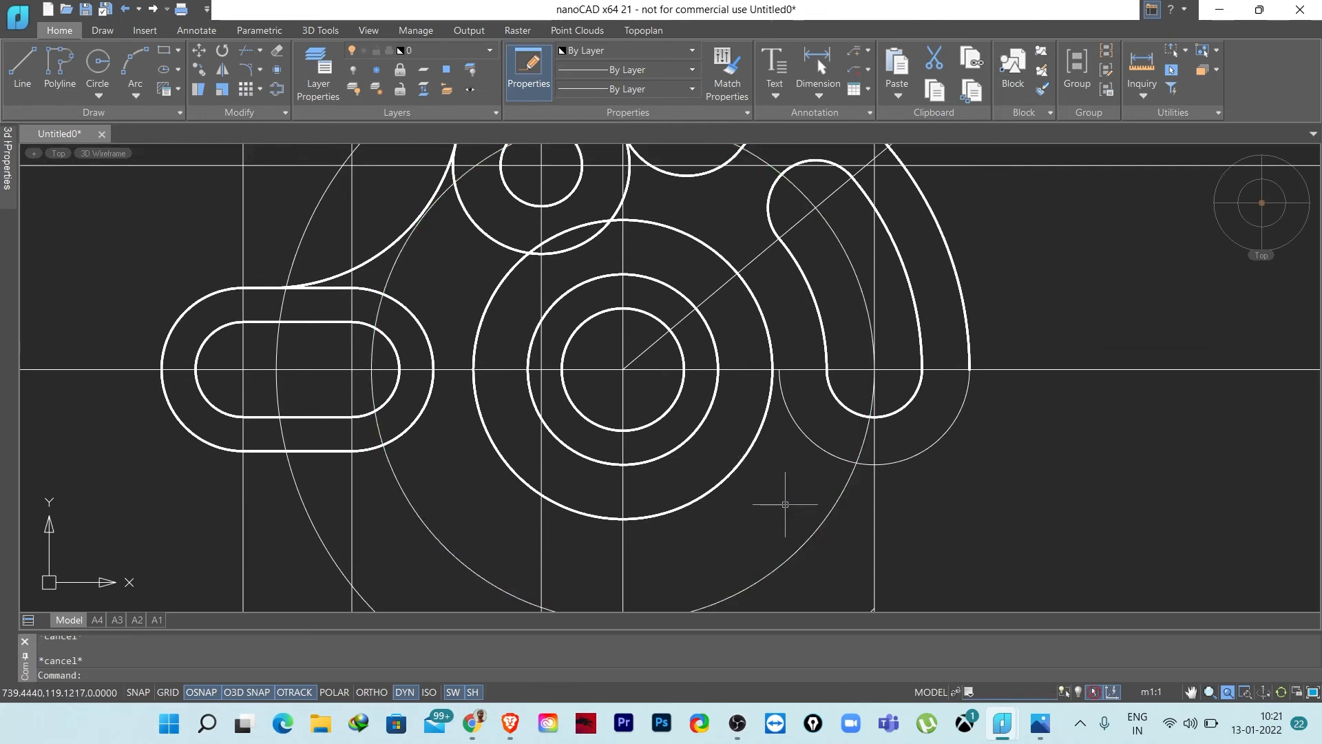
pyautogui.write('c')
pyautogui.press('Return')
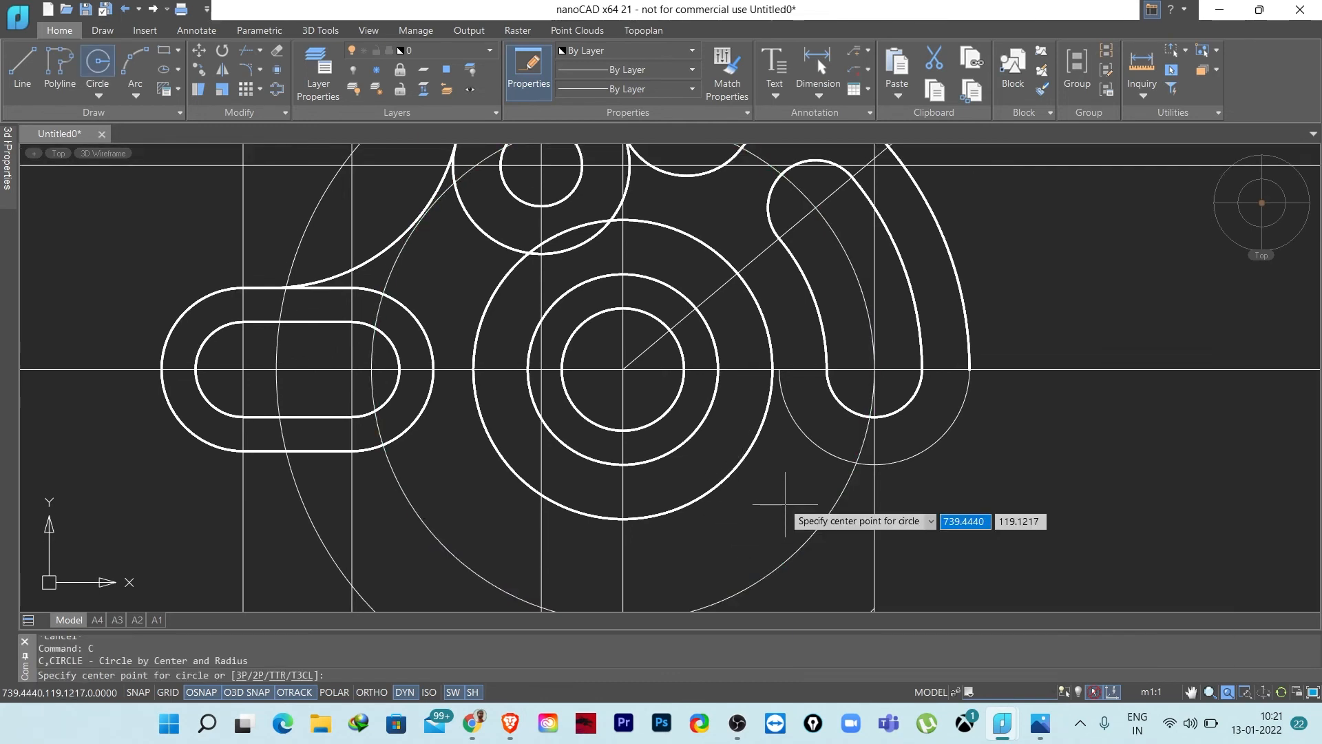
pyautogui.press('Return')
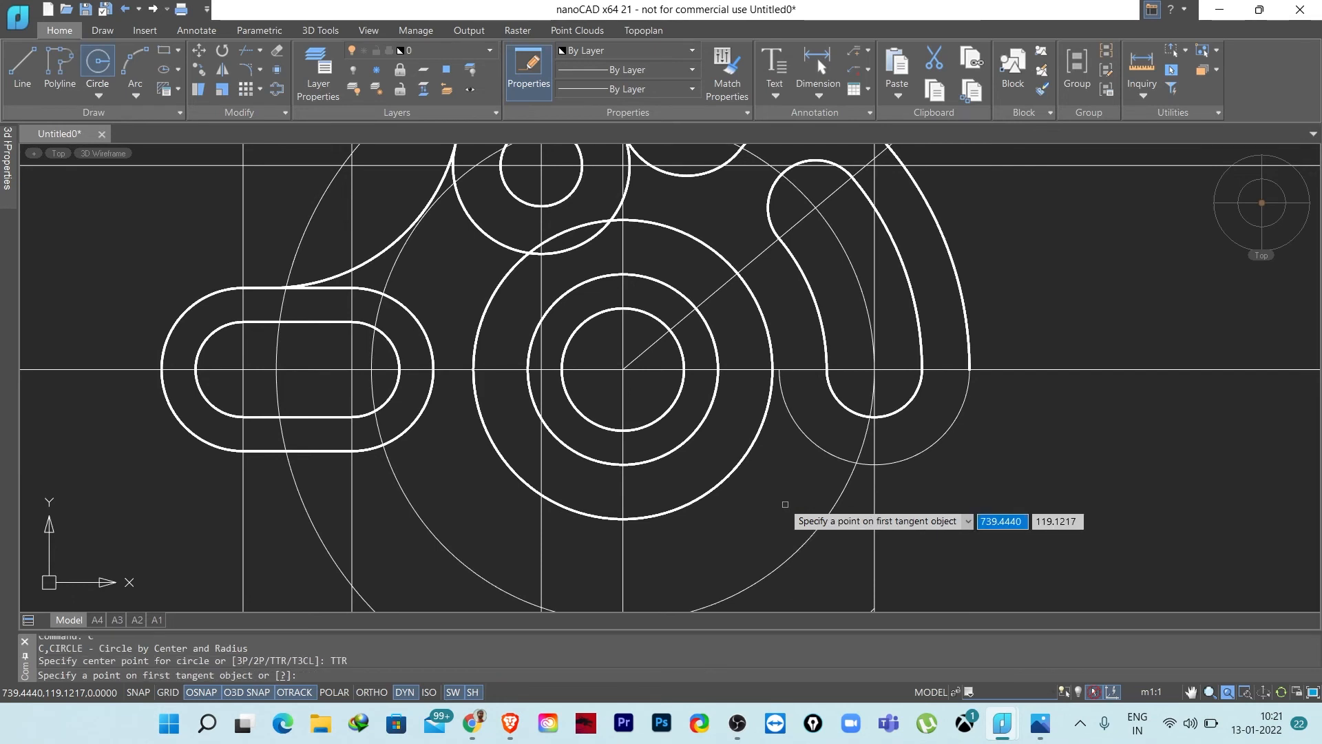
pyautogui.click(741, 472)
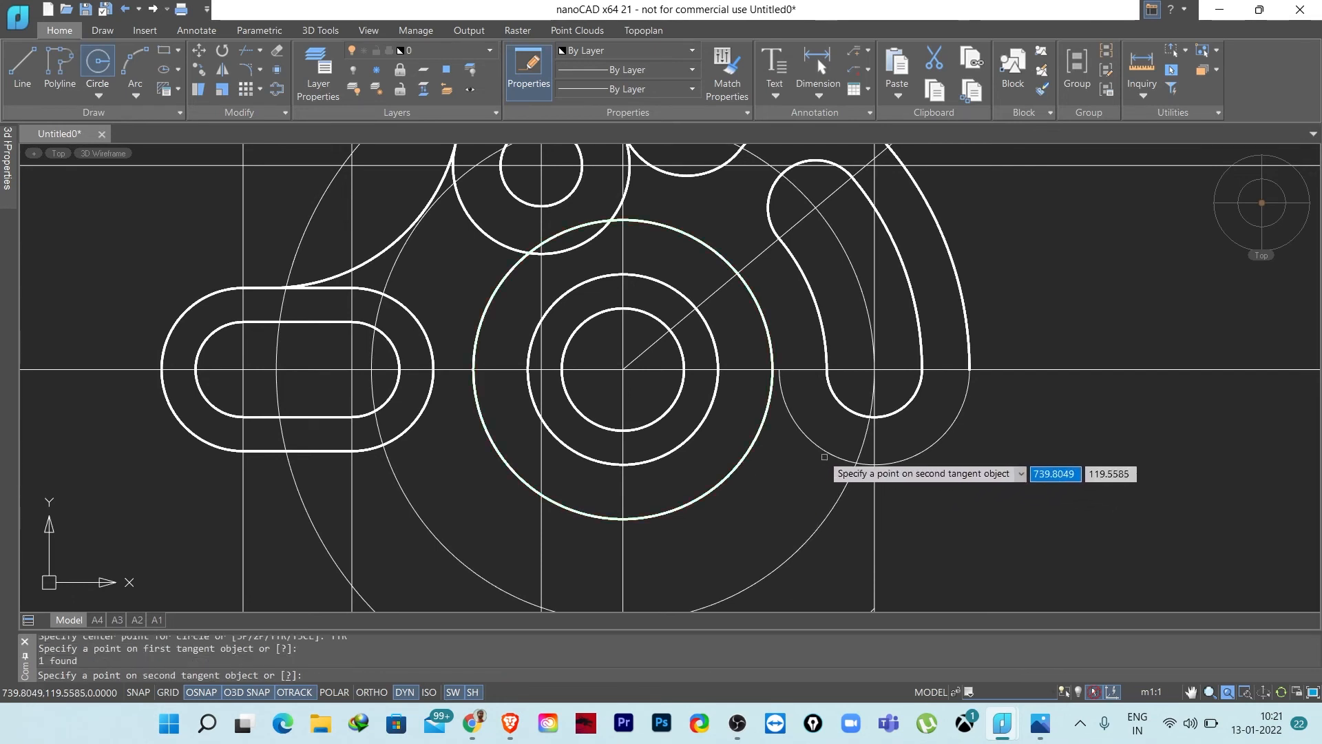
pyautogui.click(778, 480)
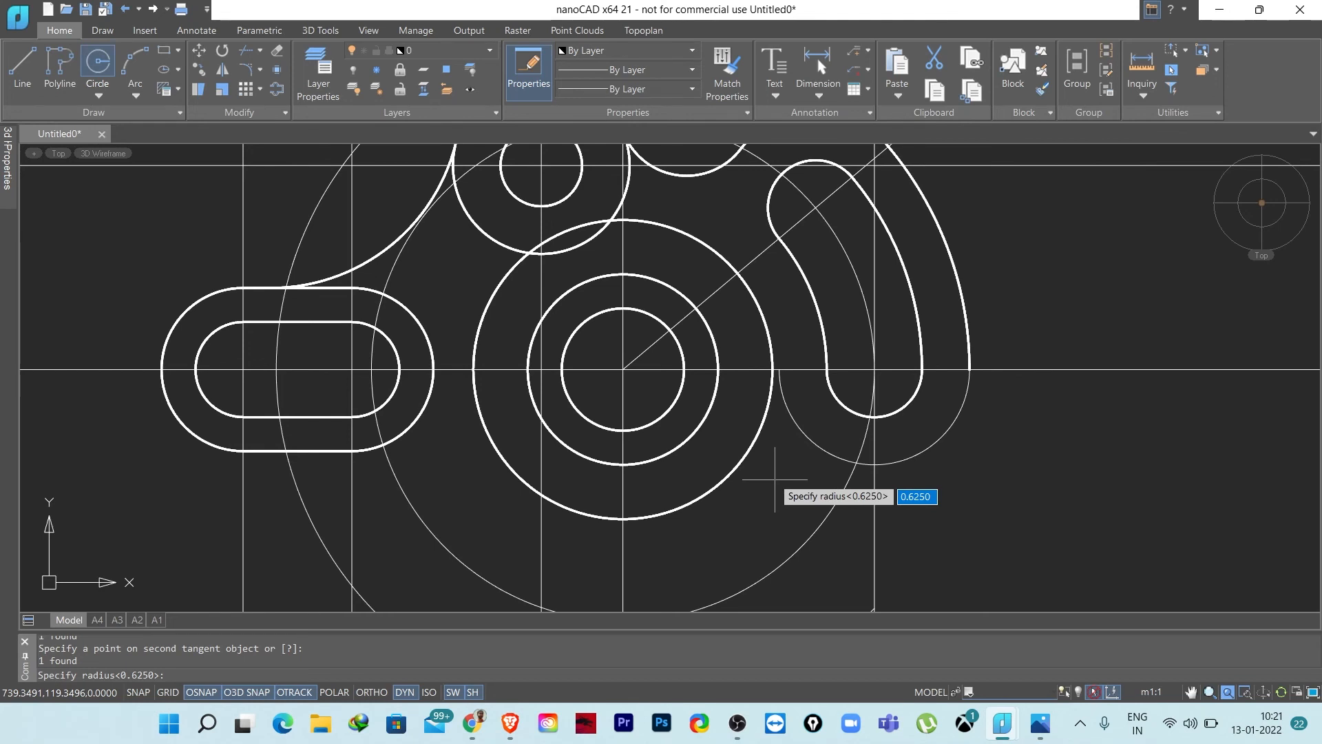
pyautogui.press('Return')
# - Trim the new 0.625 radius circle to the short upper arc joining the large central circle and the lower end arc
pyautogui.moveTo(777, 493); pyautogui.dragTo(746, 444, button='middle')
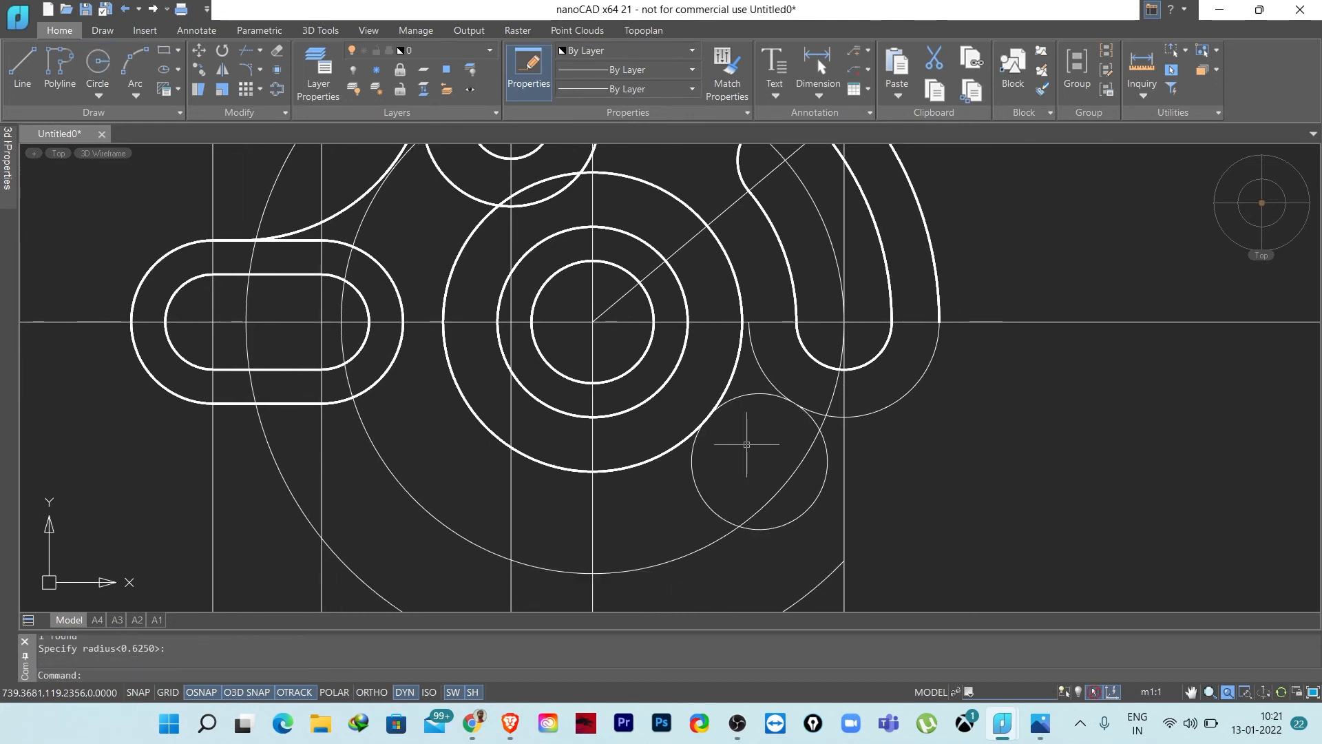
pyautogui.write('TR')
pyautogui.press('Return')
pyautogui.press('Return')
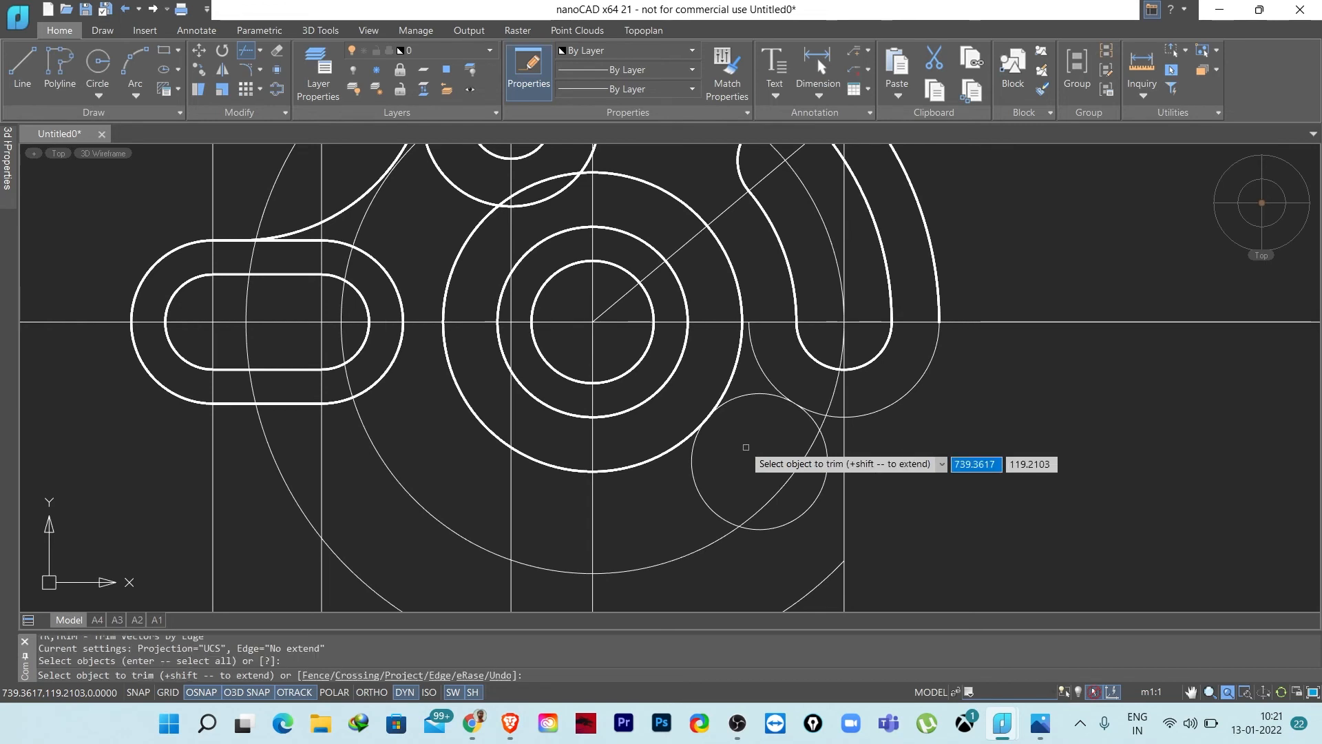
pyautogui.click(812, 506)
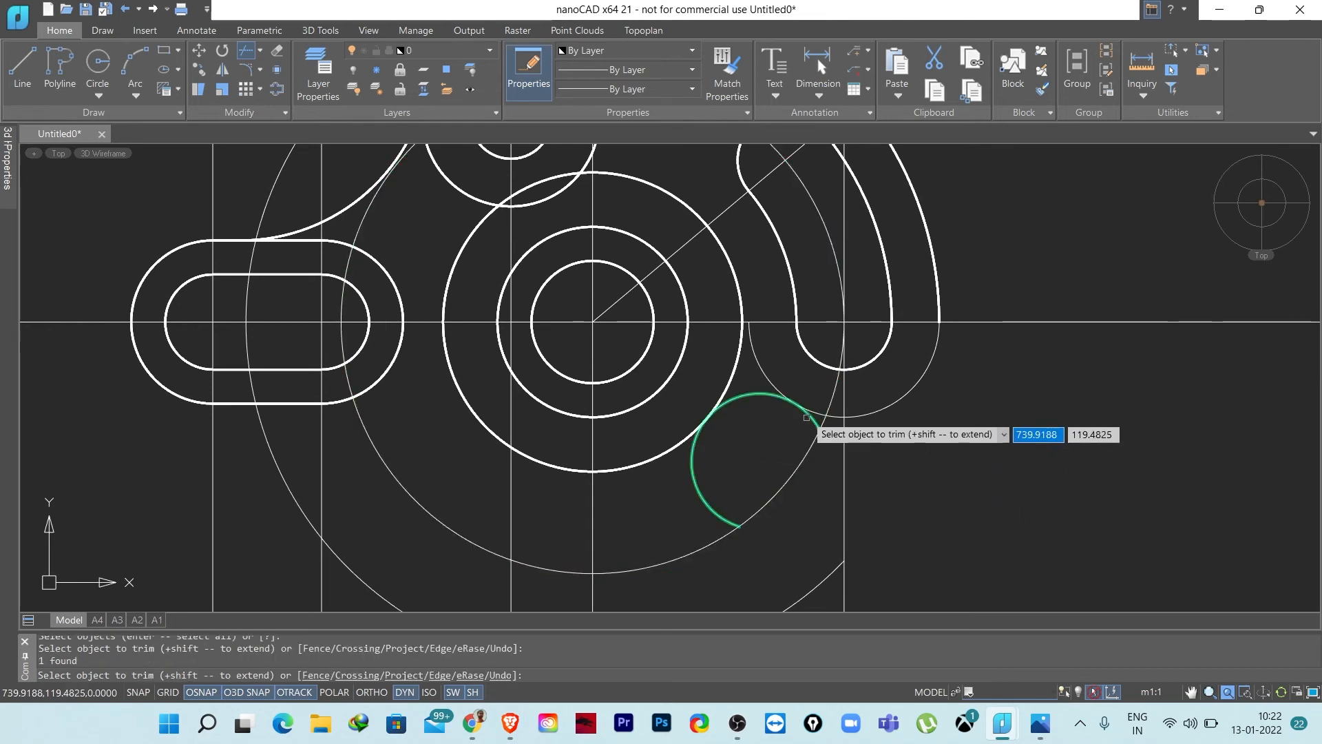
pyautogui.click(706, 499)
pyautogui.press('Escape')
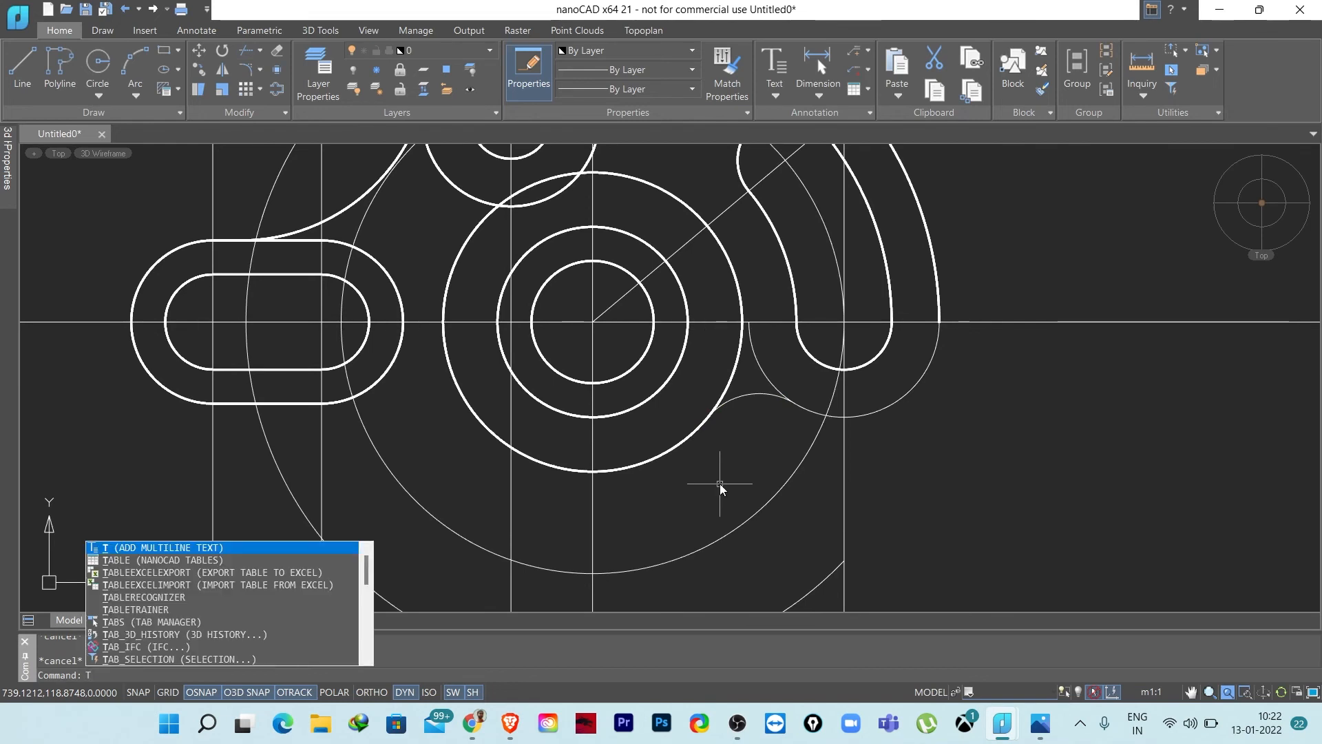
# - Match the trimmed 0.625 radius arc's properties to the thick large central circle
pyautogui.press('BackSpace')
pyautogui.write('MA')
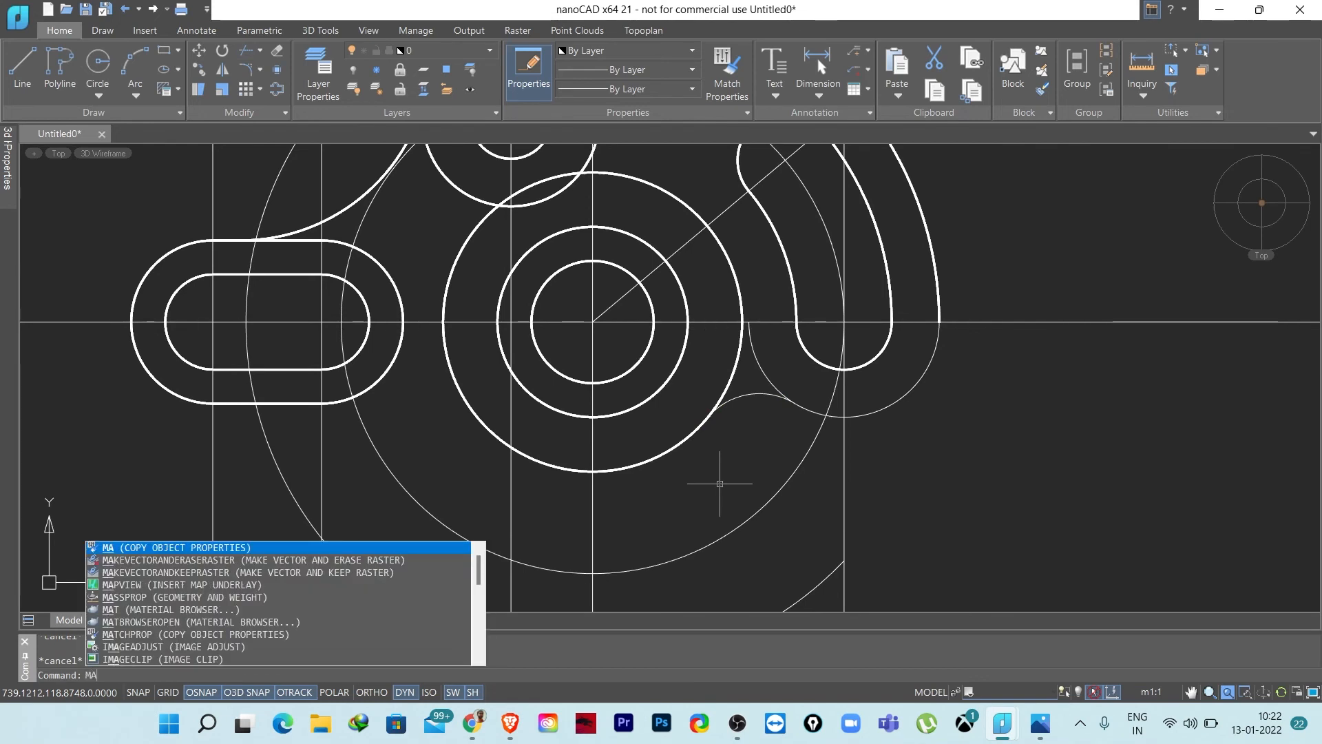
pyautogui.press('Return')
pyautogui.click(683, 442)
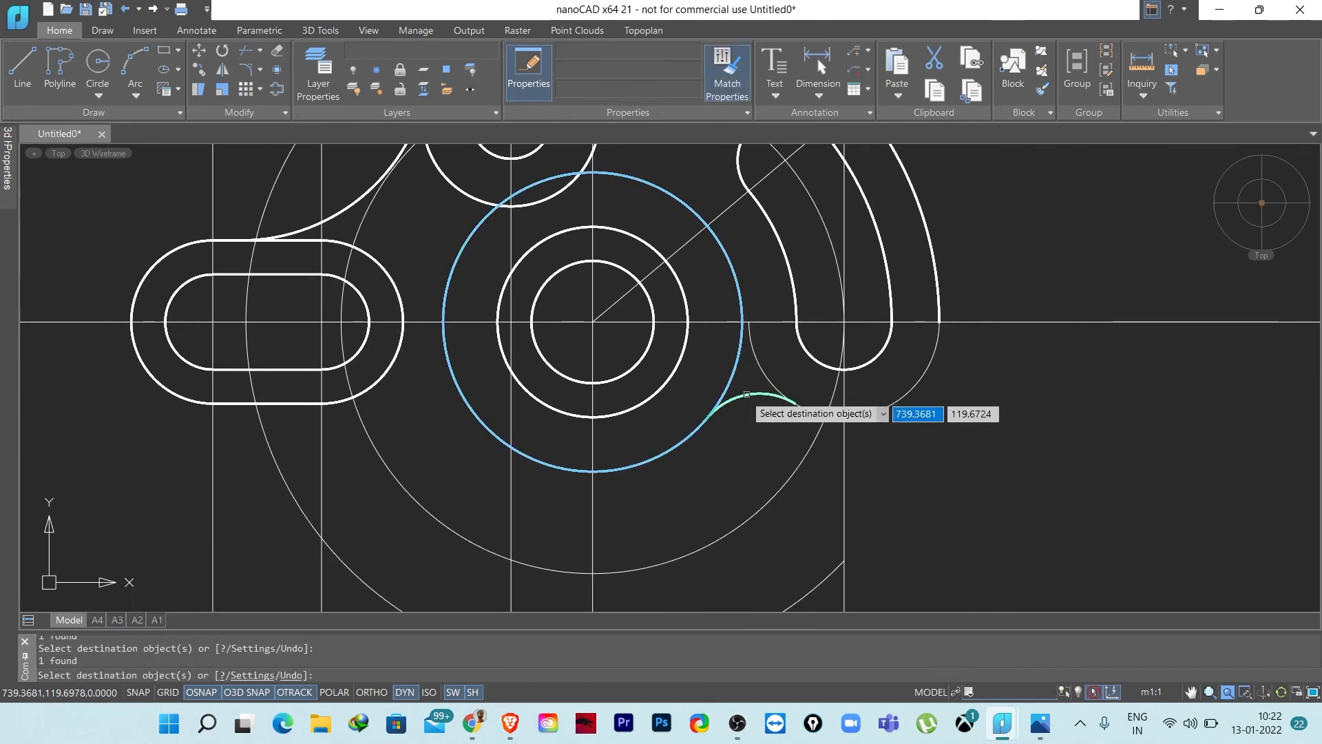
pyautogui.press('Escape')
pyautogui.press('Escape')
pyautogui.press('Escape')
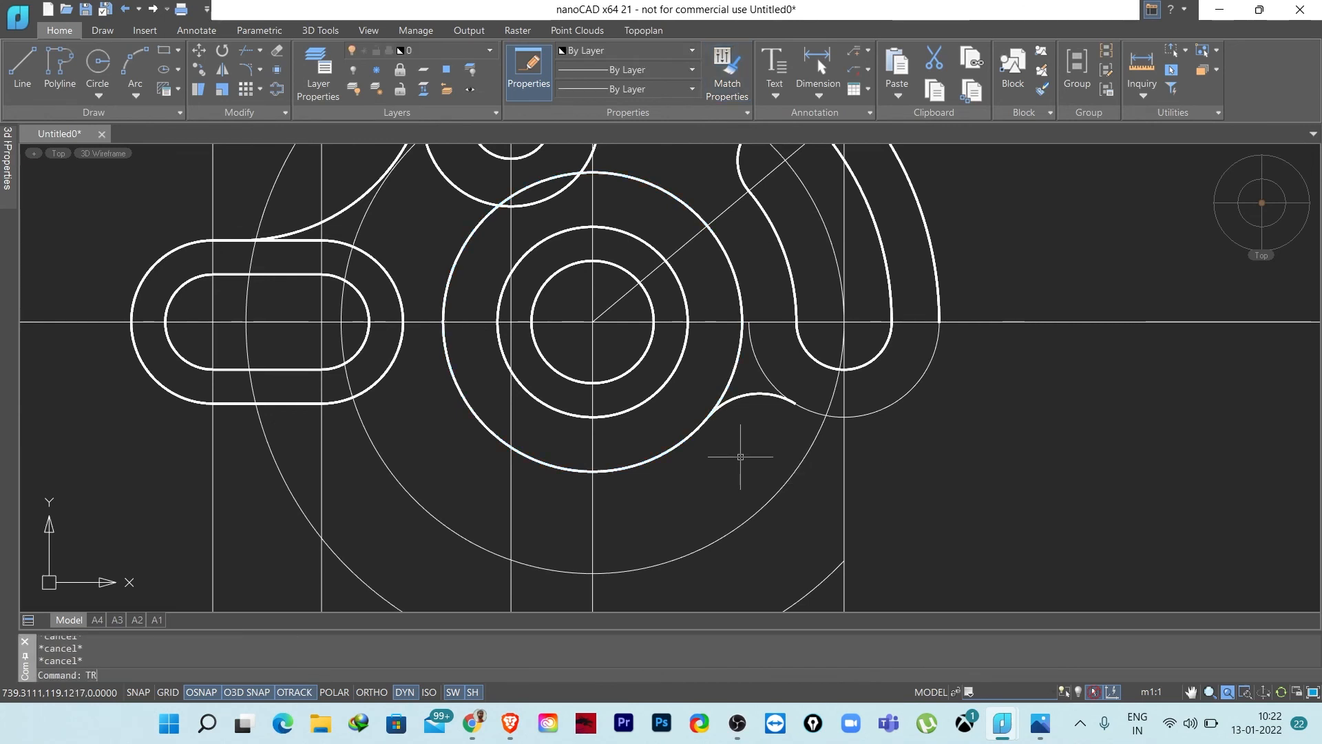
# - Trim the lower end arc's portion between the horizontal centreline and the 0.625 radius tangent arc
pyautogui.write('tr')
pyautogui.press('Return')
pyautogui.press('Return')
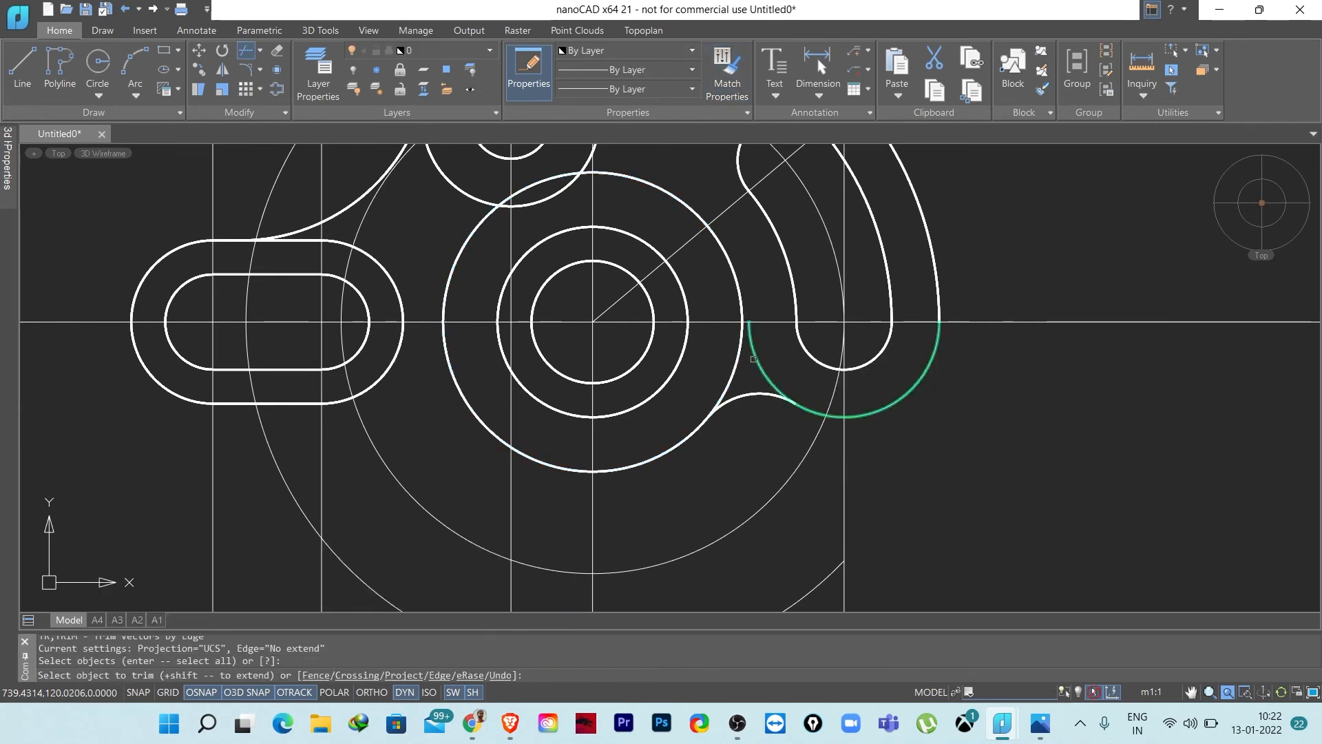
pyautogui.click(760, 356)
pyautogui.press('Escape')
pyautogui.press('Escape')
# - Match the lower end arc around the curved slot to the thick 0.625 radius tangent arc
pyautogui.write('ma')
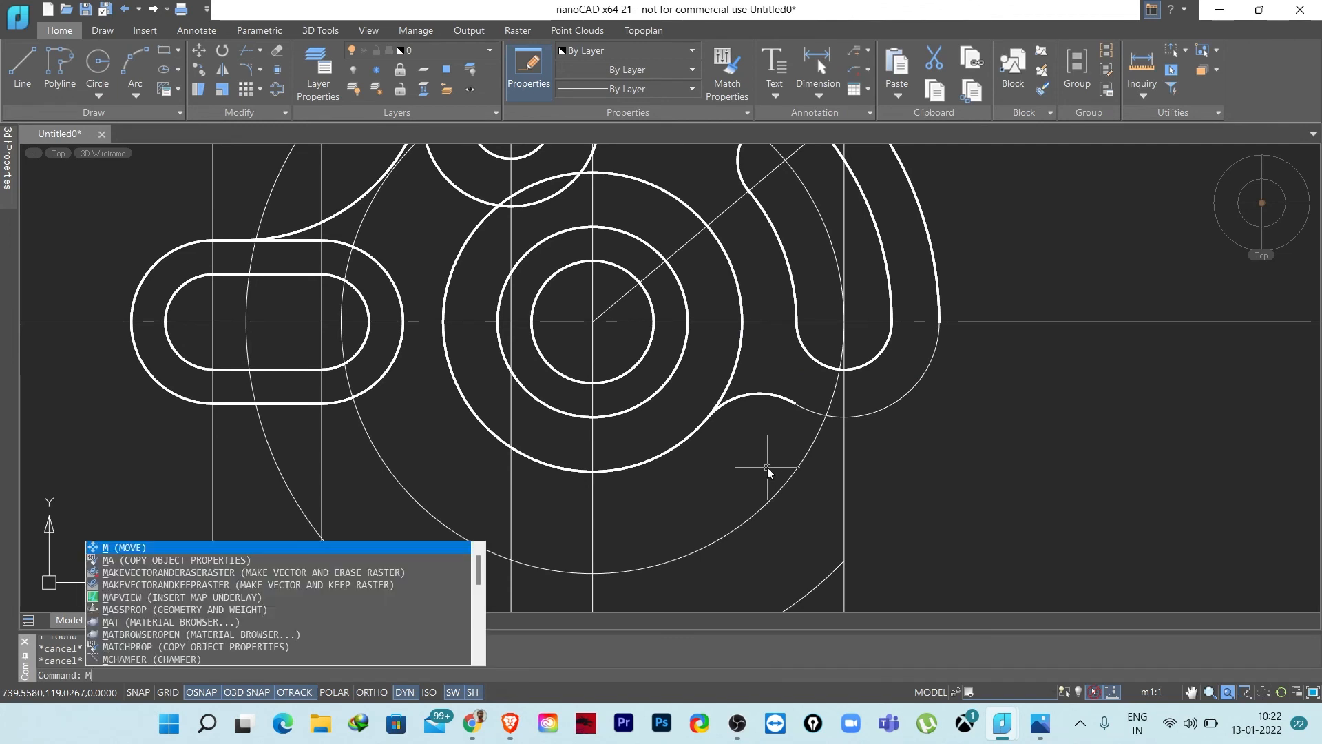
pyautogui.press('Return')
pyautogui.click(762, 394)
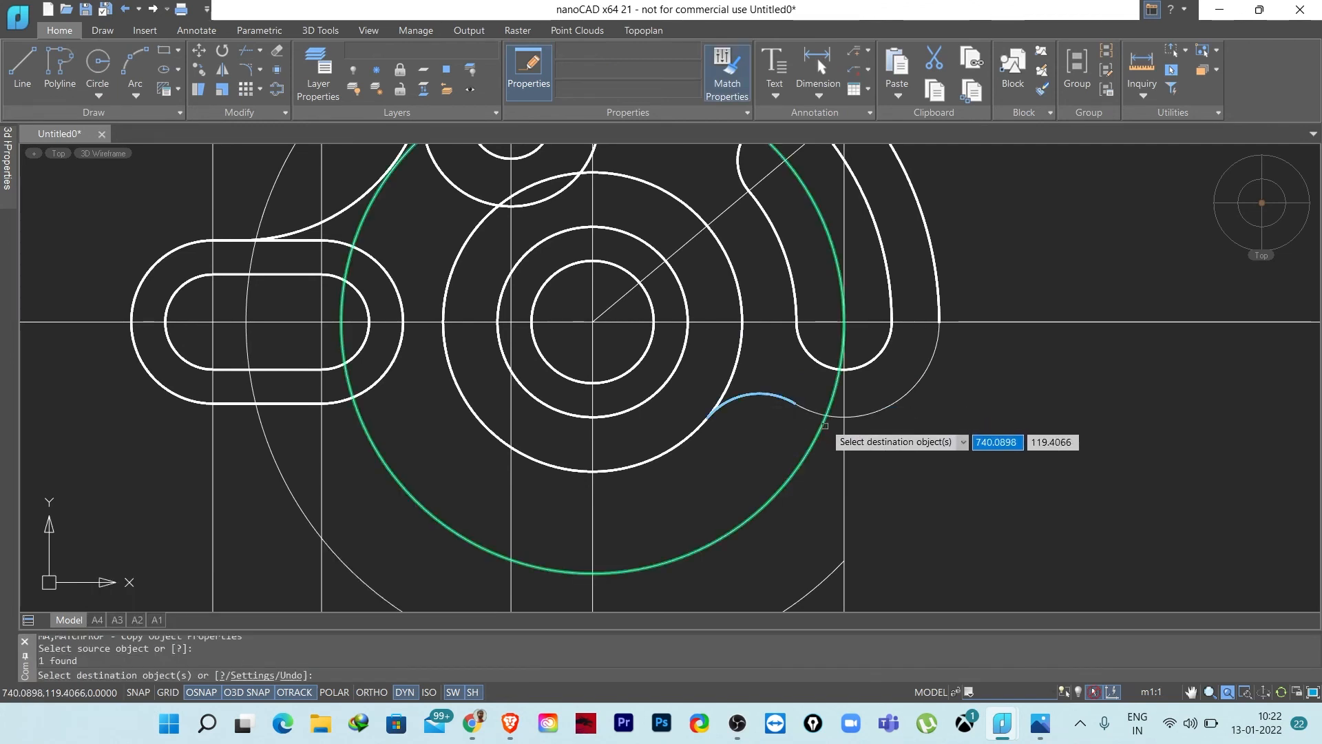
pyautogui.click(752, 422)
pyautogui.click(826, 433)
pyautogui.moveTo(911, 410); pyautogui.dragTo(927, 438, button='middle')
pyautogui.press('Escape')
pyautogui.press('Escape')
pyautogui.scroll(-2, 940, 456)
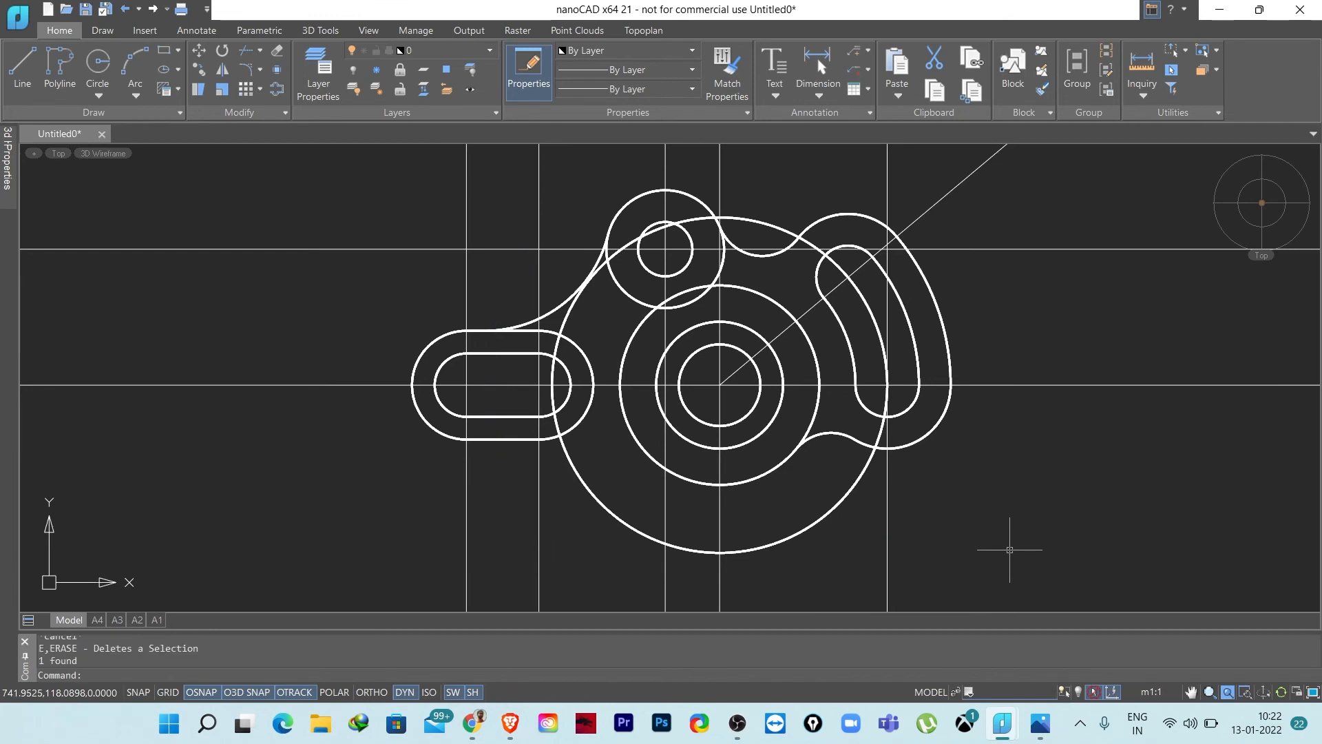
# - Erase the 2.312 radius construction circle around the central hole
pyautogui.moveTo(1009, 550); pyautogui.dragTo(971, 507, button='middle')
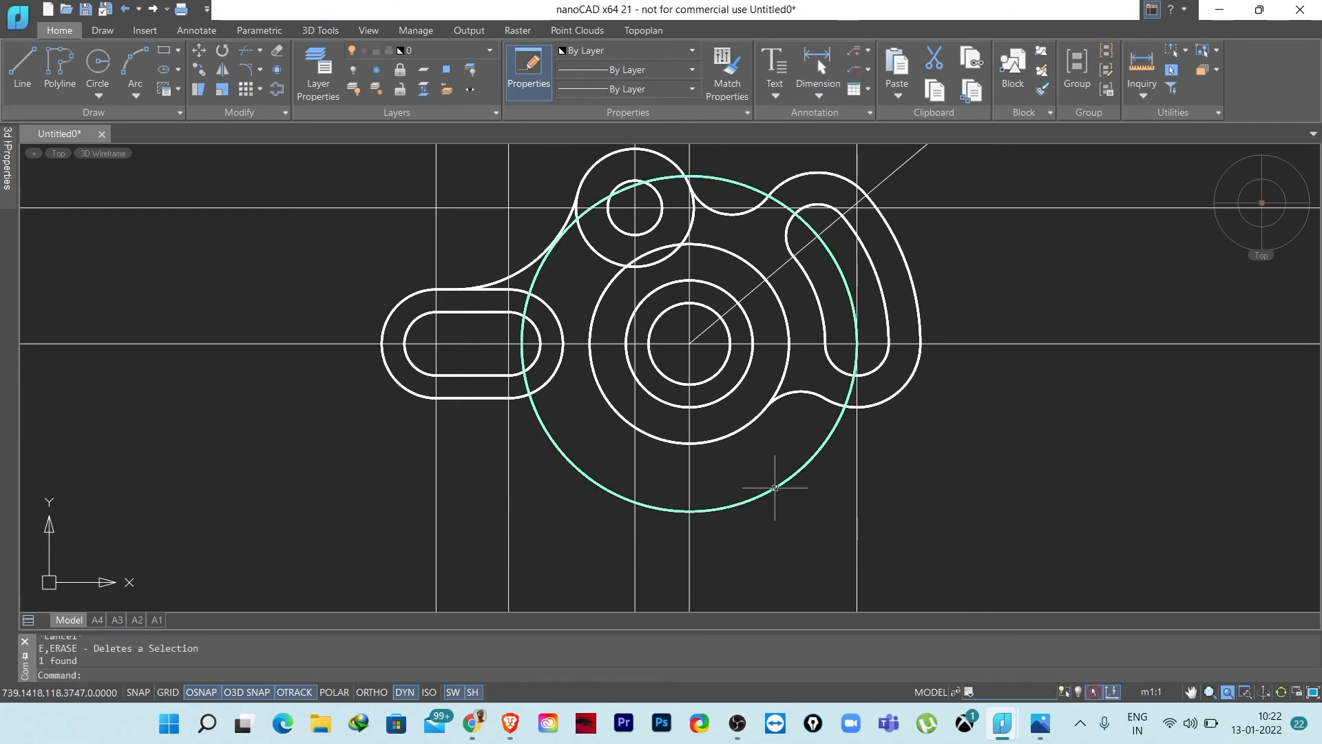
pyautogui.moveTo(774, 487)
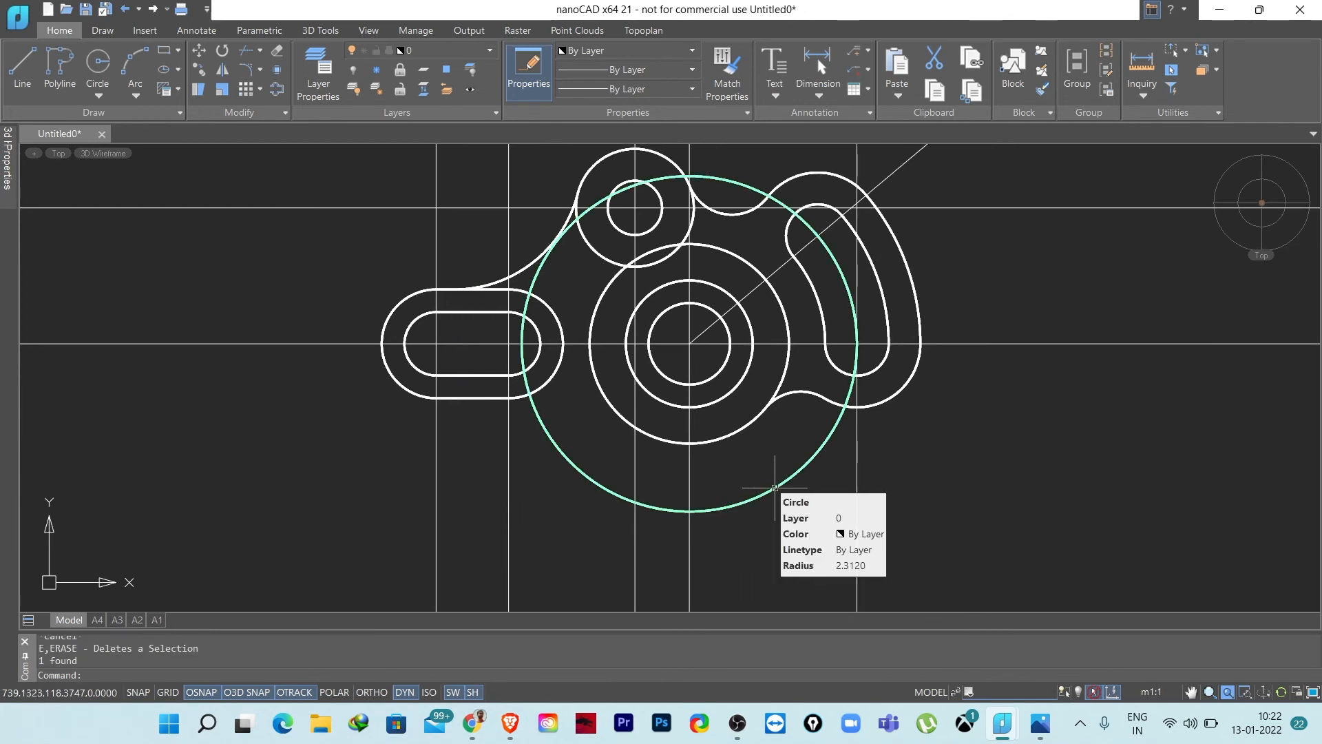
pyautogui.click(777, 493)
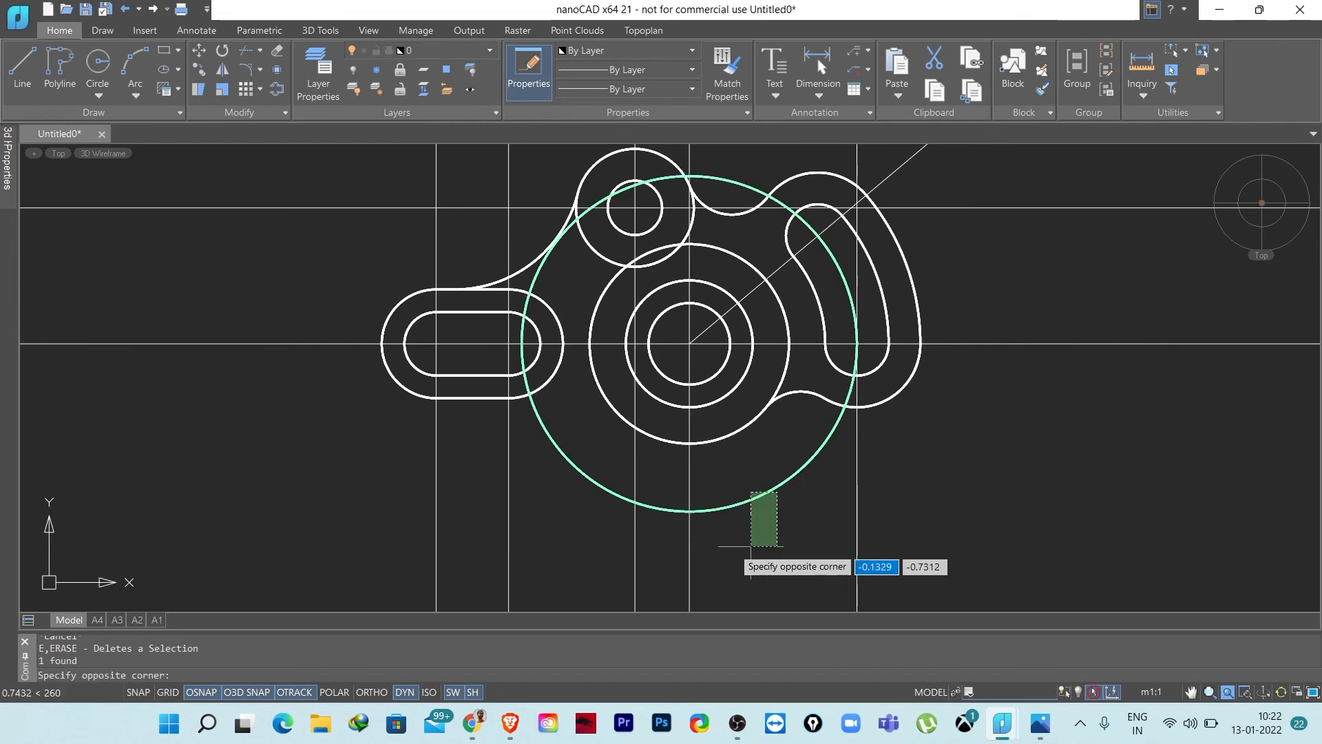
pyautogui.click(752, 508)
pyautogui.press('Delete')
pyautogui.moveTo(1004, 512); pyautogui.dragTo(1013, 532, button='middle')
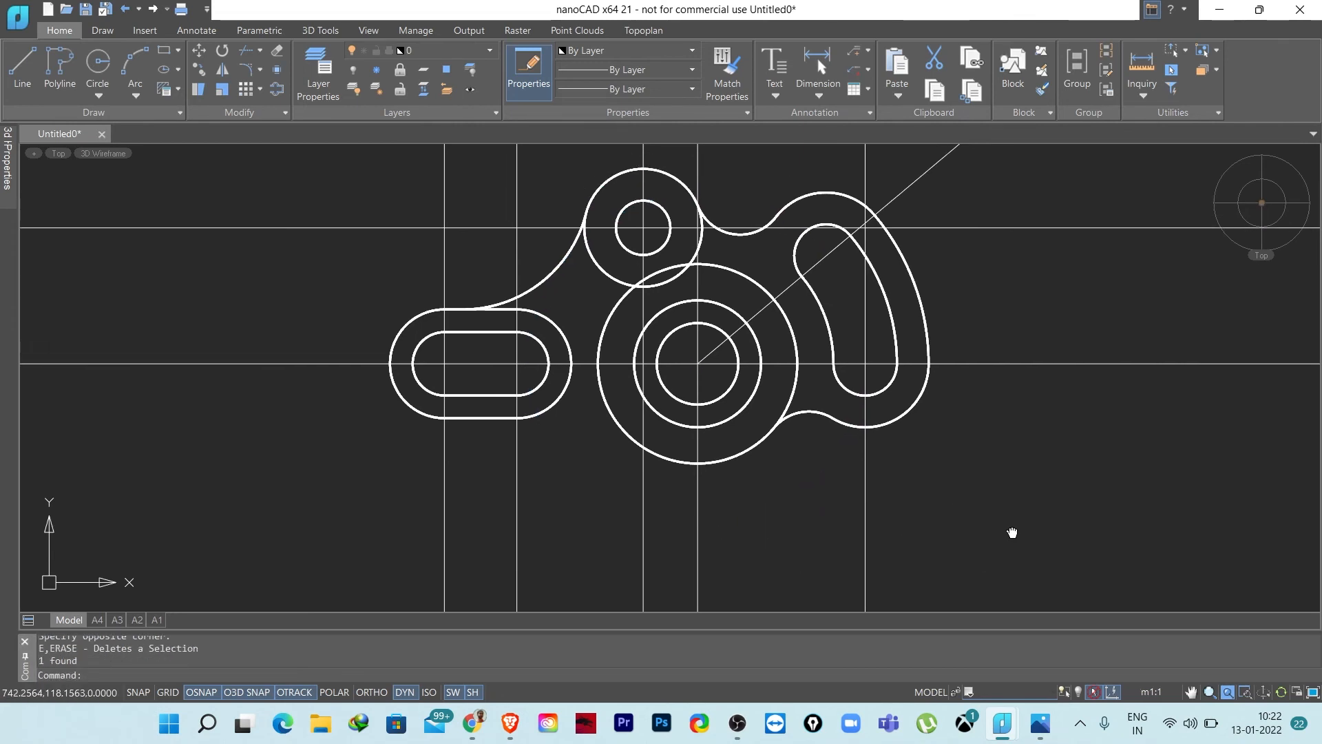
# - Erase the angled construction line running from the central hole through the curved slot
pyautogui.moveTo(963, 335)
pyautogui.mouseDown(button='middle')
pyautogui.moveTo(941, 378)
pyautogui.moveTo(849, 454)
pyautogui.mouseUp(button='middle')
pyautogui.moveTo(975, 219); pyautogui.dragTo(857, 186)
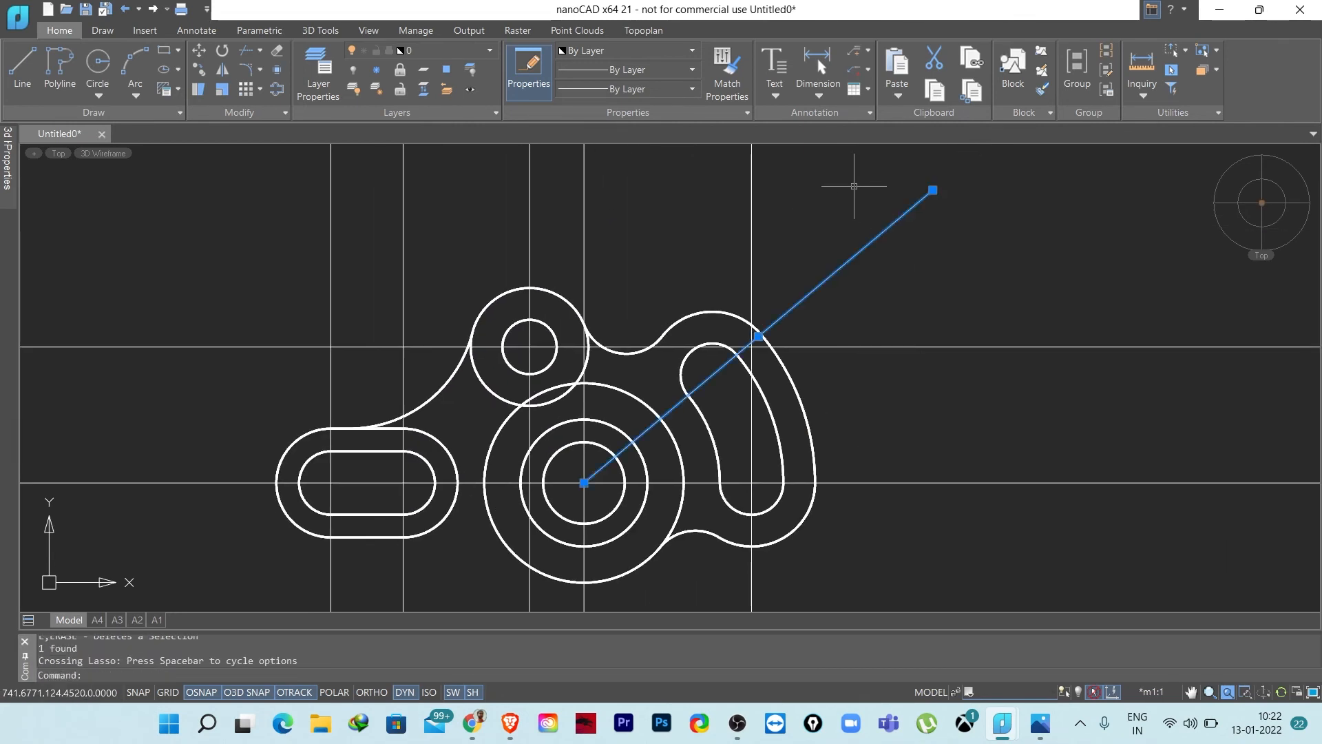
pyautogui.click(853, 186)
pyautogui.moveTo(960, 434); pyautogui.dragTo(971, 277, button='middle')
pyautogui.moveTo(814, 164); pyautogui.dragTo(833, 280, button='middle')
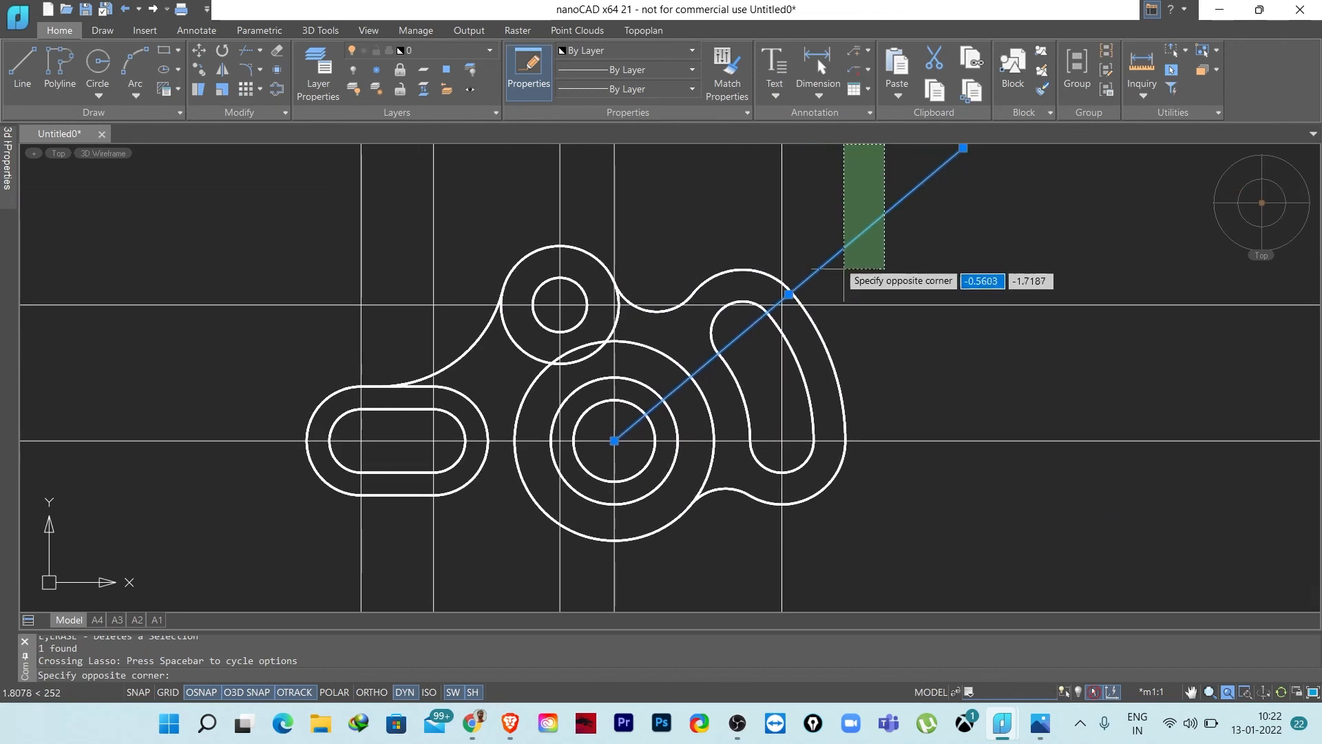
pyautogui.click(888, 267)
pyautogui.press('Delete')
# - Erase the vertical construction line through the lower end of the curved slot
pyautogui.moveTo(962, 523); pyautogui.dragTo(962, 381, button='middle')
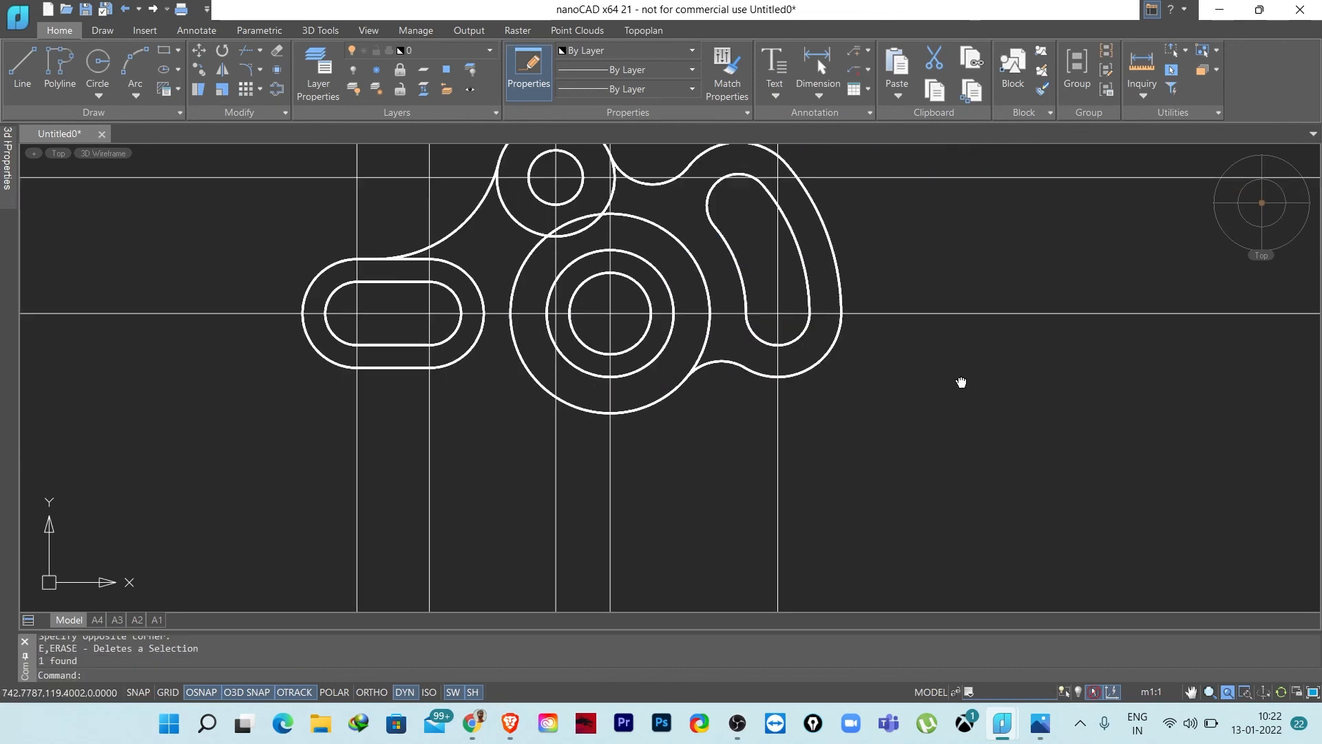
pyautogui.click(903, 436)
pyautogui.click(606, 554)
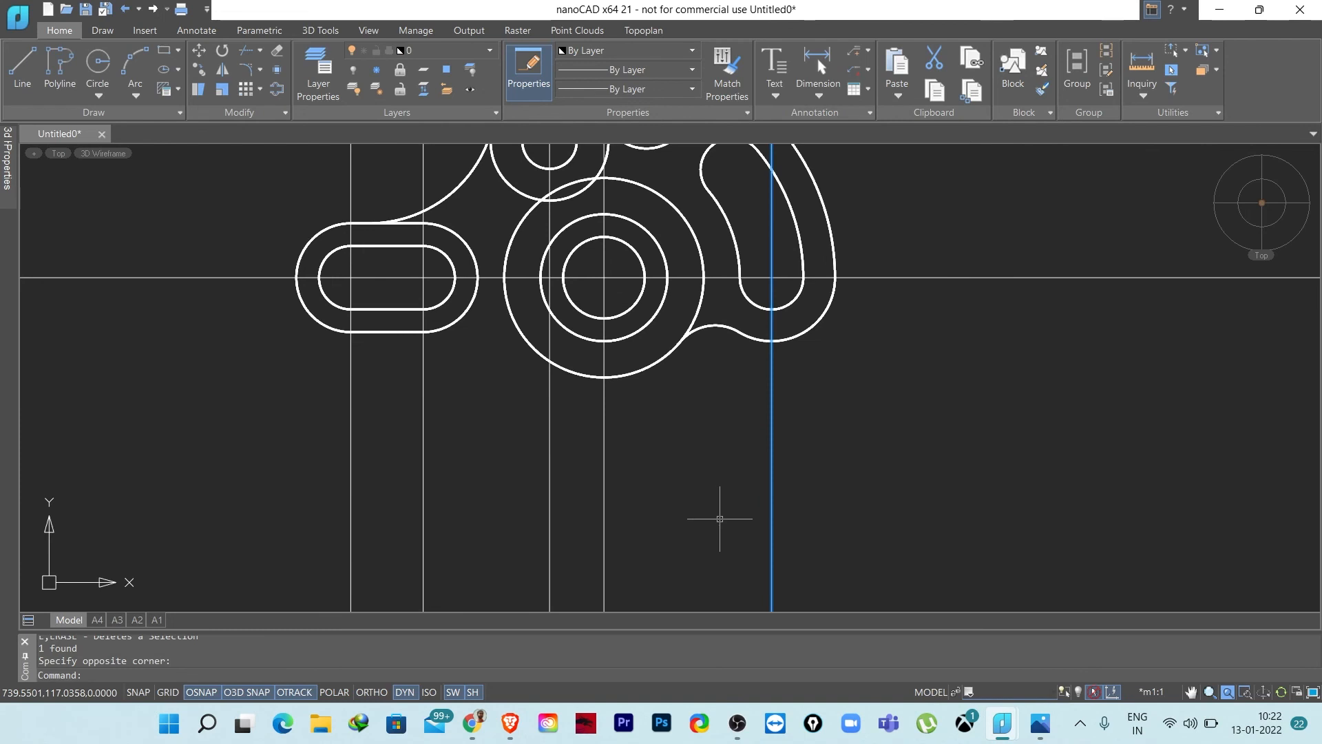
pyautogui.press('Delete')
pyautogui.scroll(-1, 869, 462)
pyautogui.moveTo(888, 444)
pyautogui.mouseDown(button='middle')
pyautogui.moveTo(897, 487)
pyautogui.moveTo(931, 452)
pyautogui.mouseUp(button='middle')
# - Check the reference drawing and draw a line tangent to the large central circle's underside and the straight slot's outer far-end arc
pyautogui.click(1041, 727)
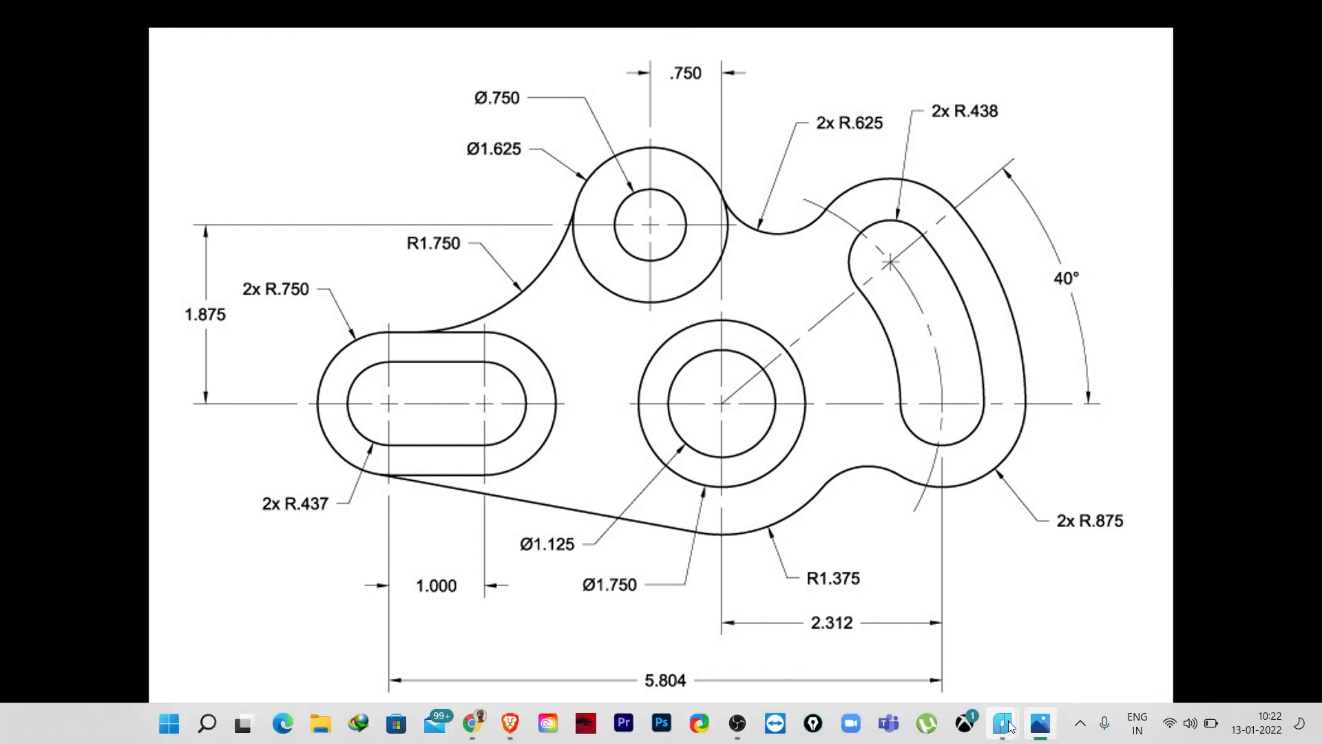
pyautogui.click(1003, 723)
pyautogui.scroll(3, 692, 387)
pyautogui.moveTo(692, 387); pyautogui.dragTo(651, 468, button='middle')
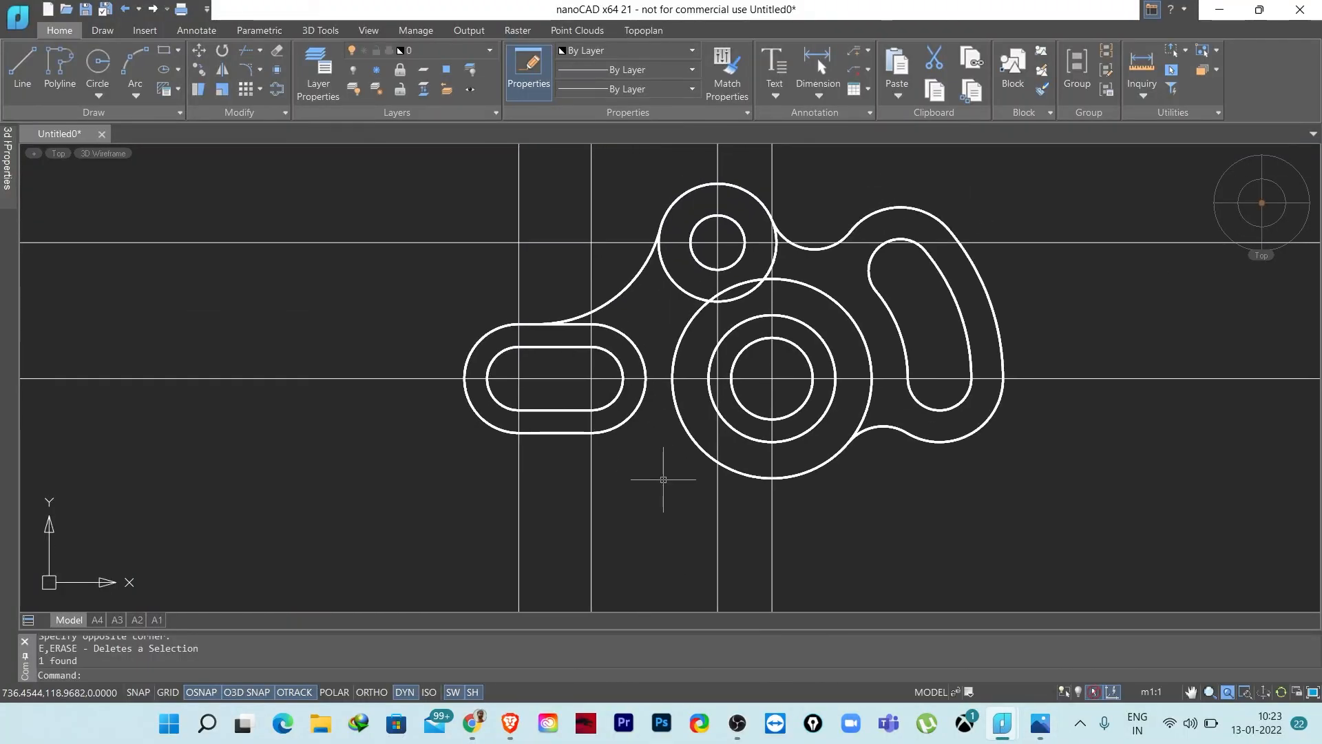
pyautogui.press('Return')
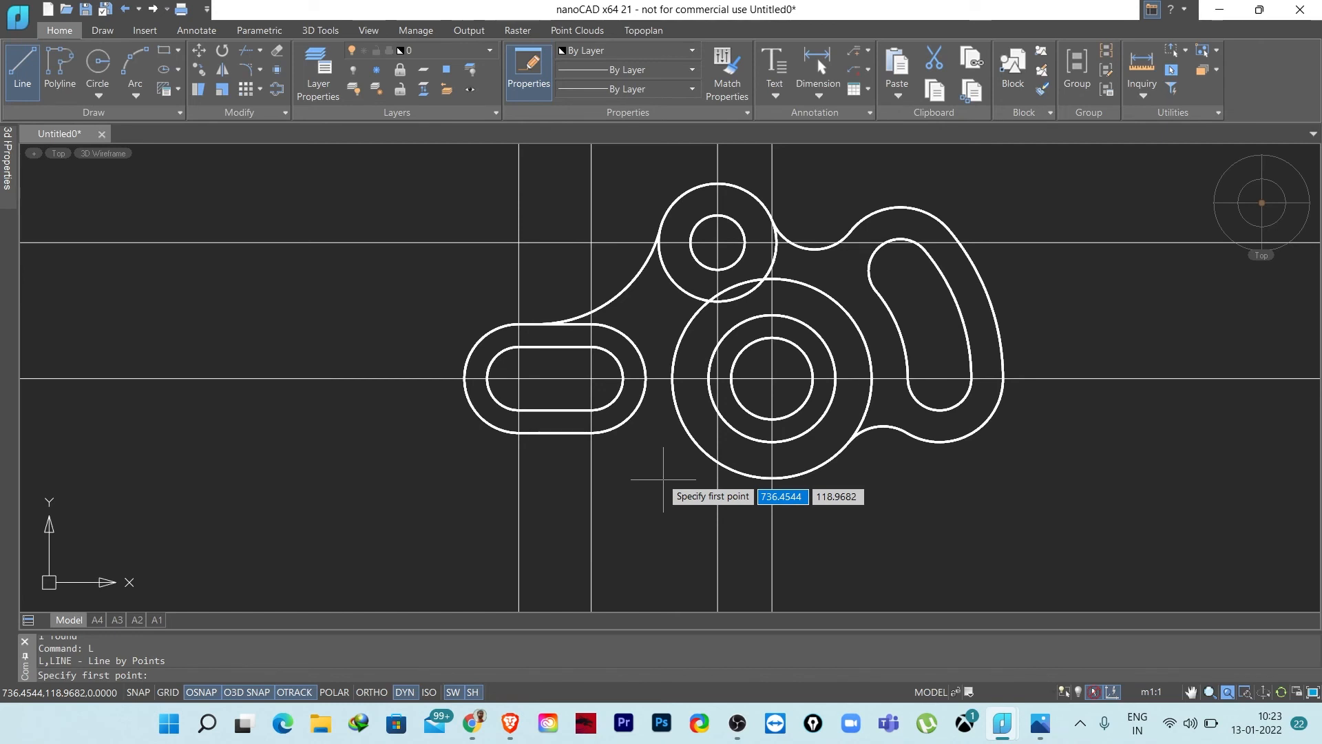
pyautogui.press('Return')
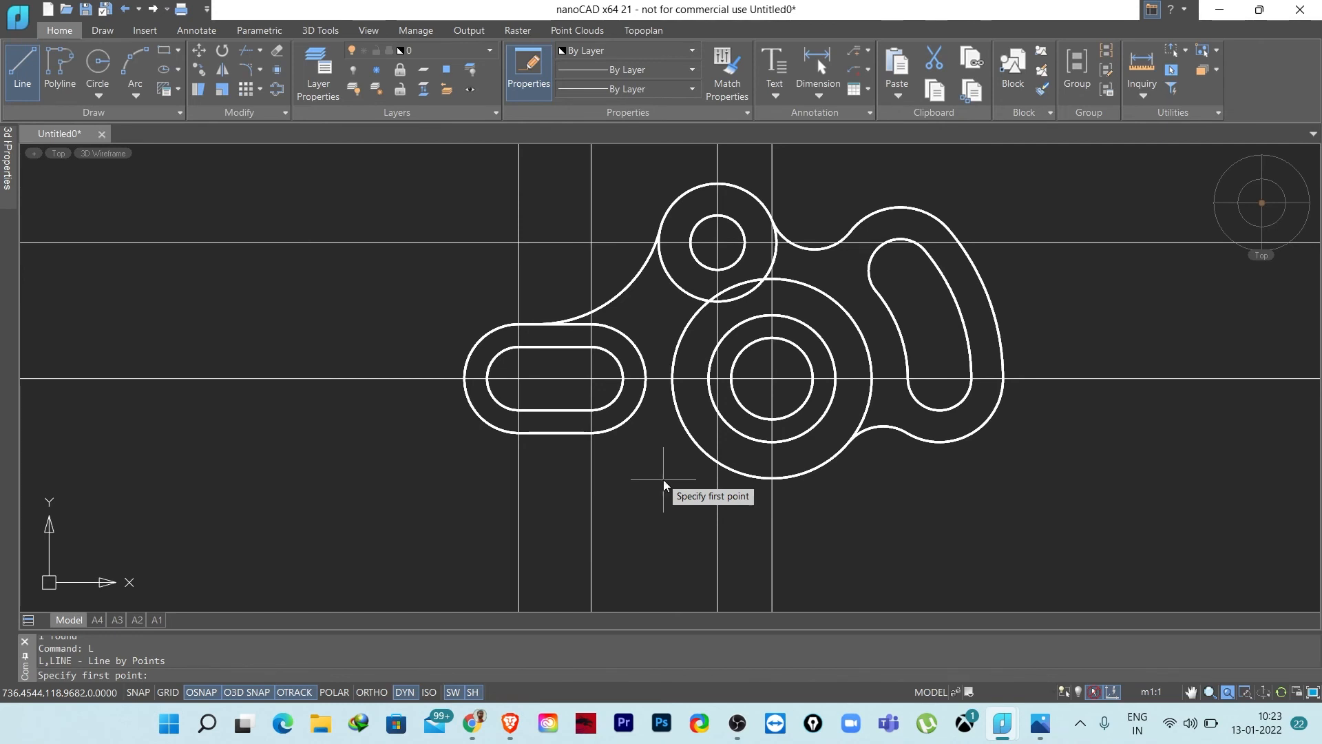
pyautogui.click(754, 476)
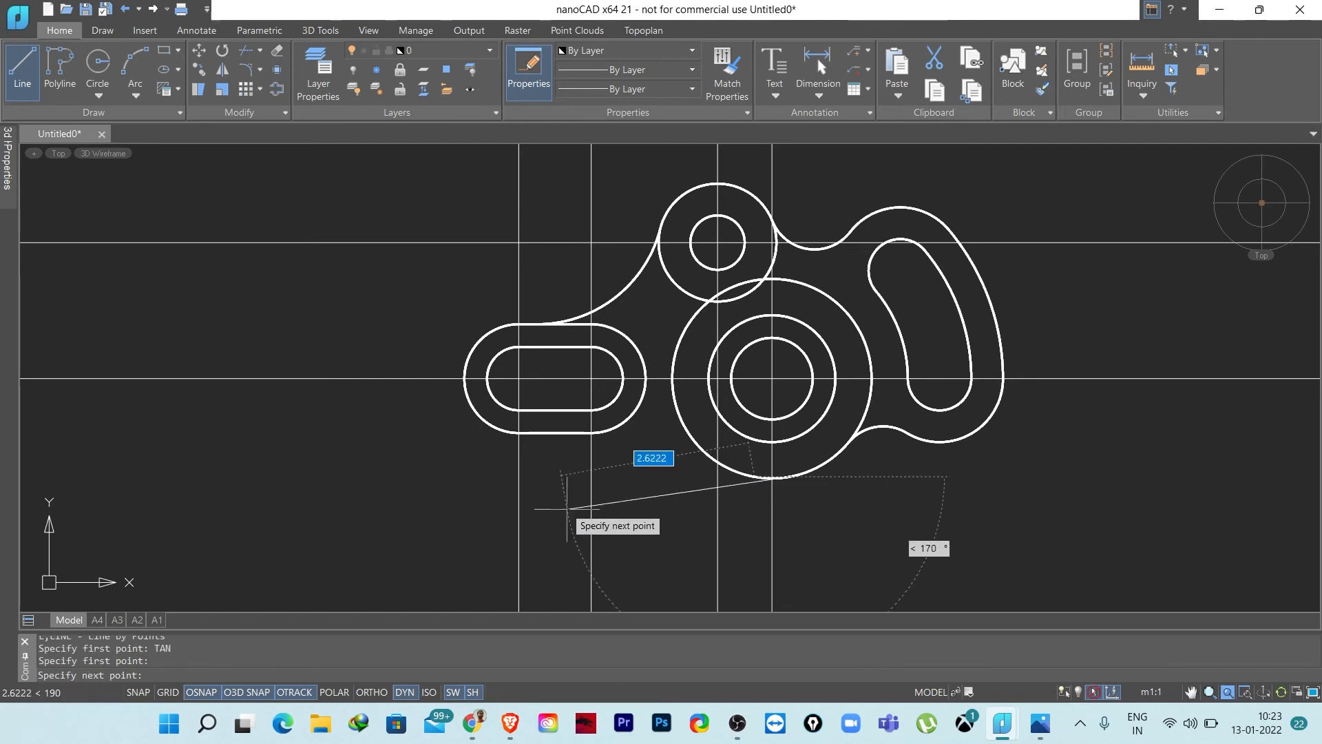
pyautogui.scroll(2, 557, 448)
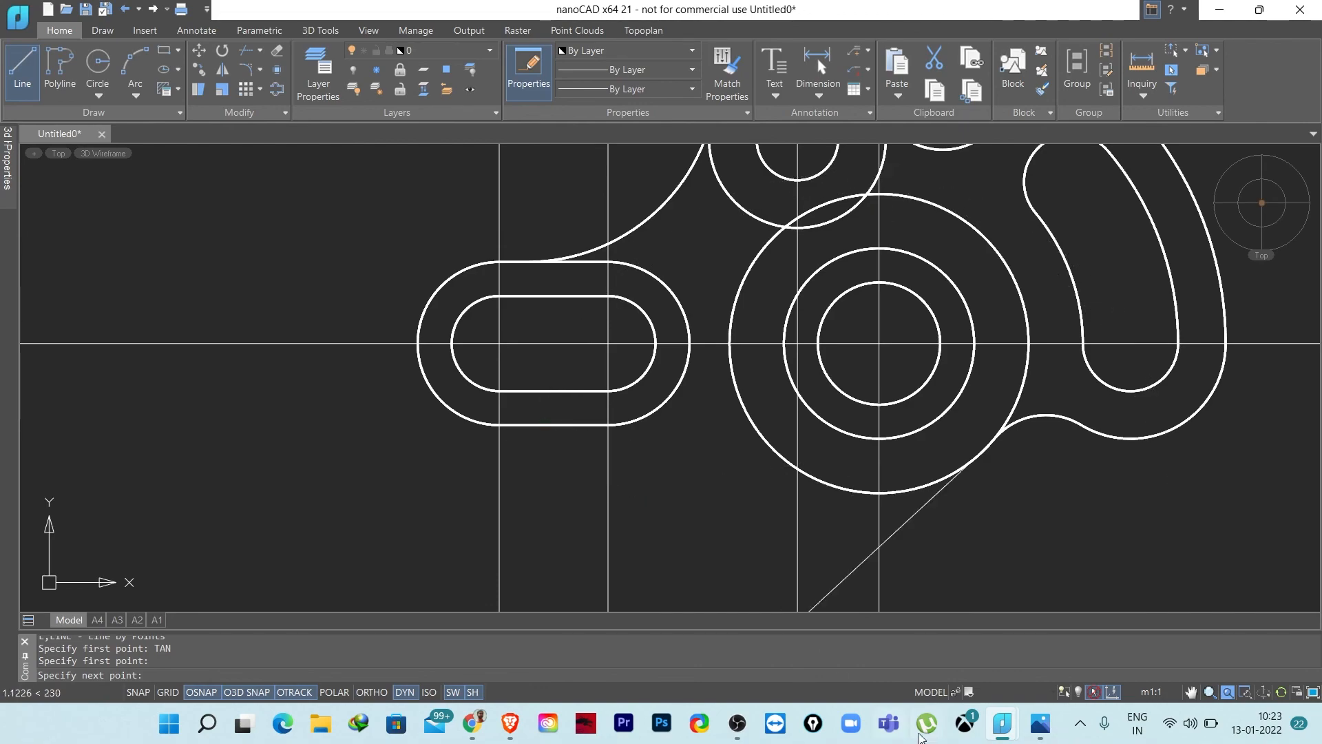
pyautogui.click(1040, 723)
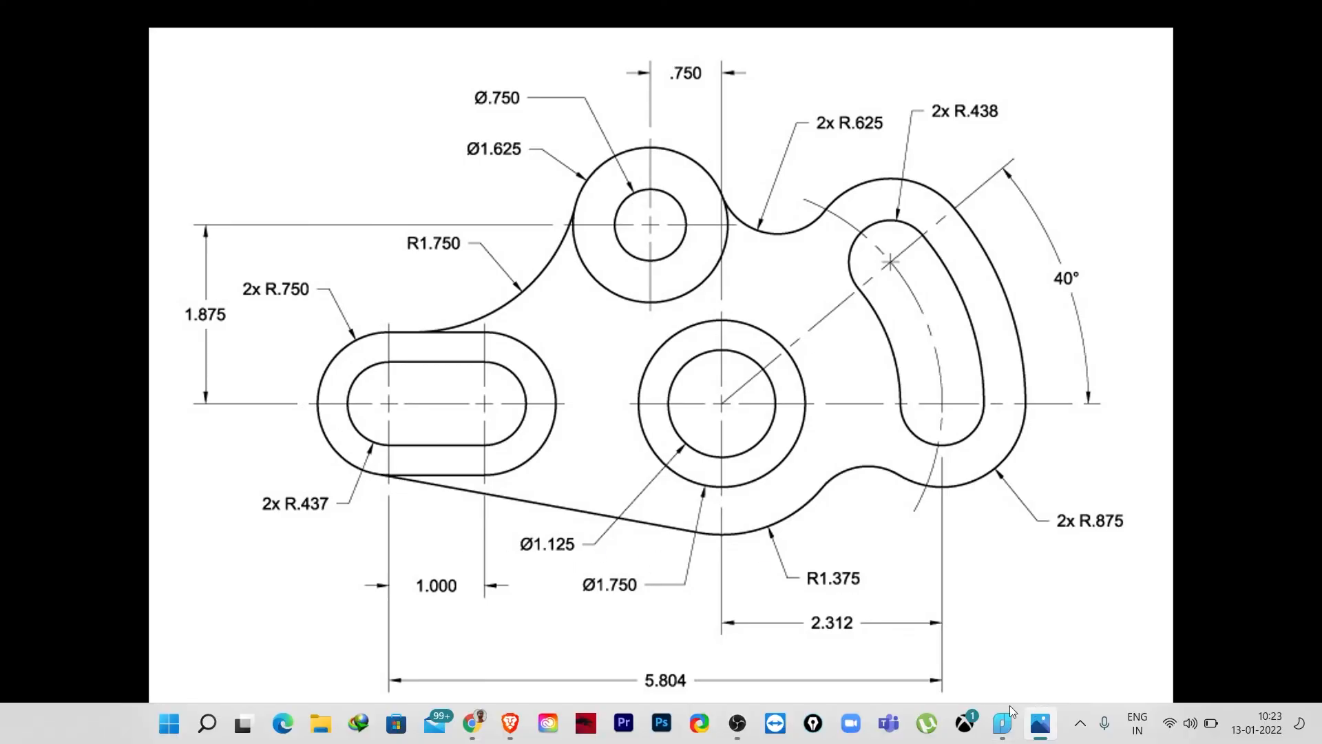
pyautogui.click(1002, 721)
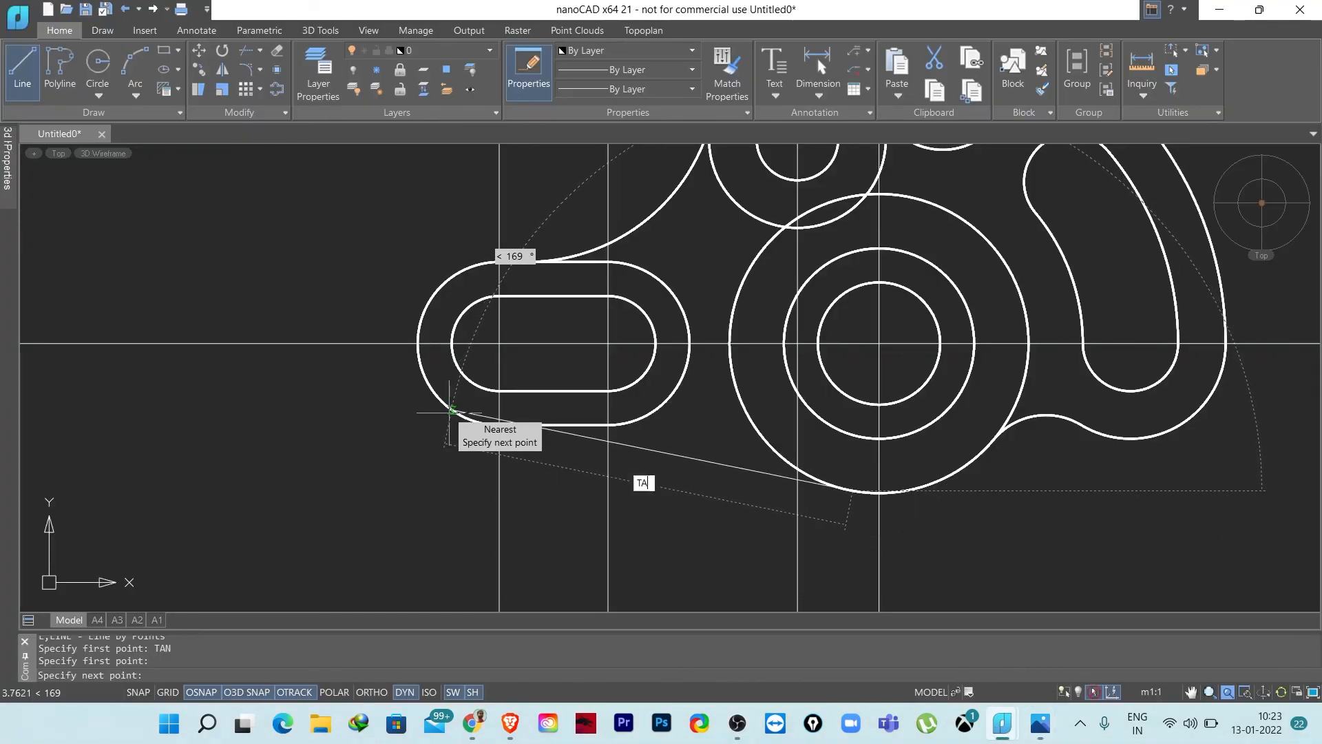
pyautogui.write('N')
pyautogui.press('Return')
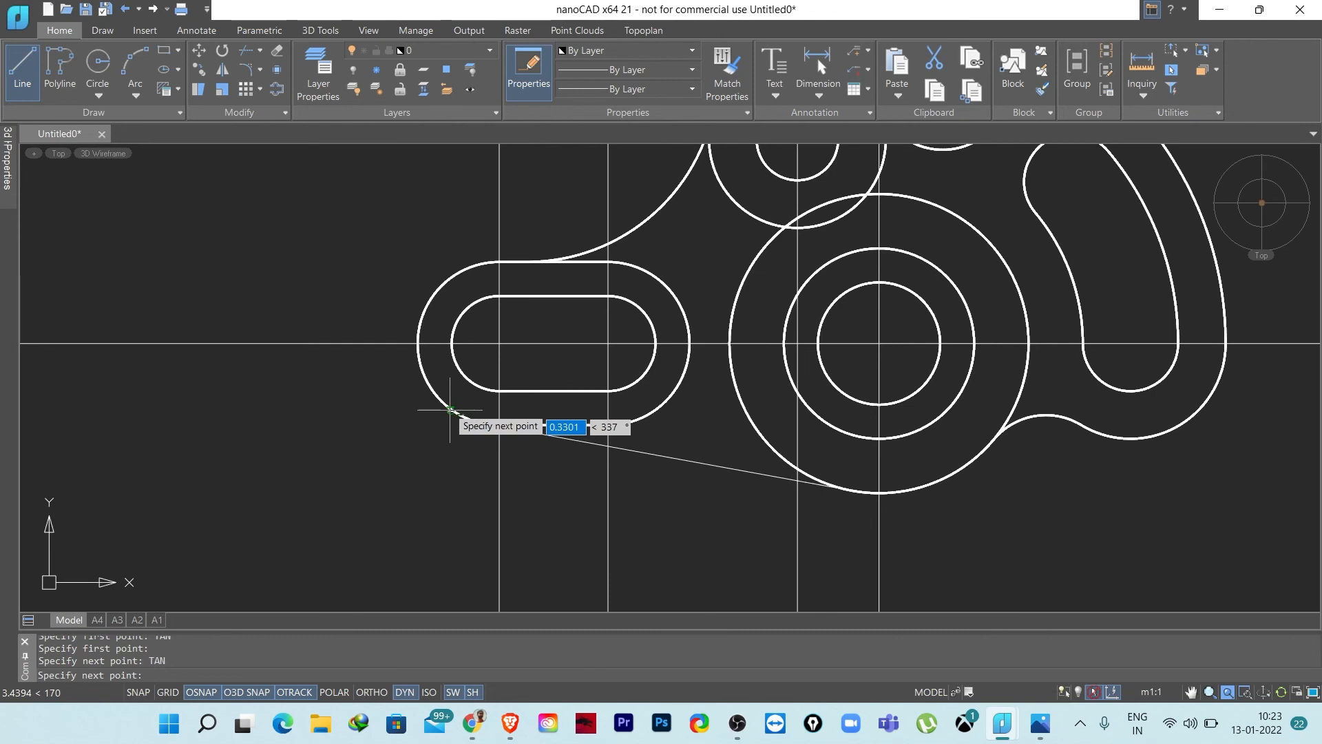
pyautogui.press('Escape')
pyautogui.scroll(3, 505, 427)
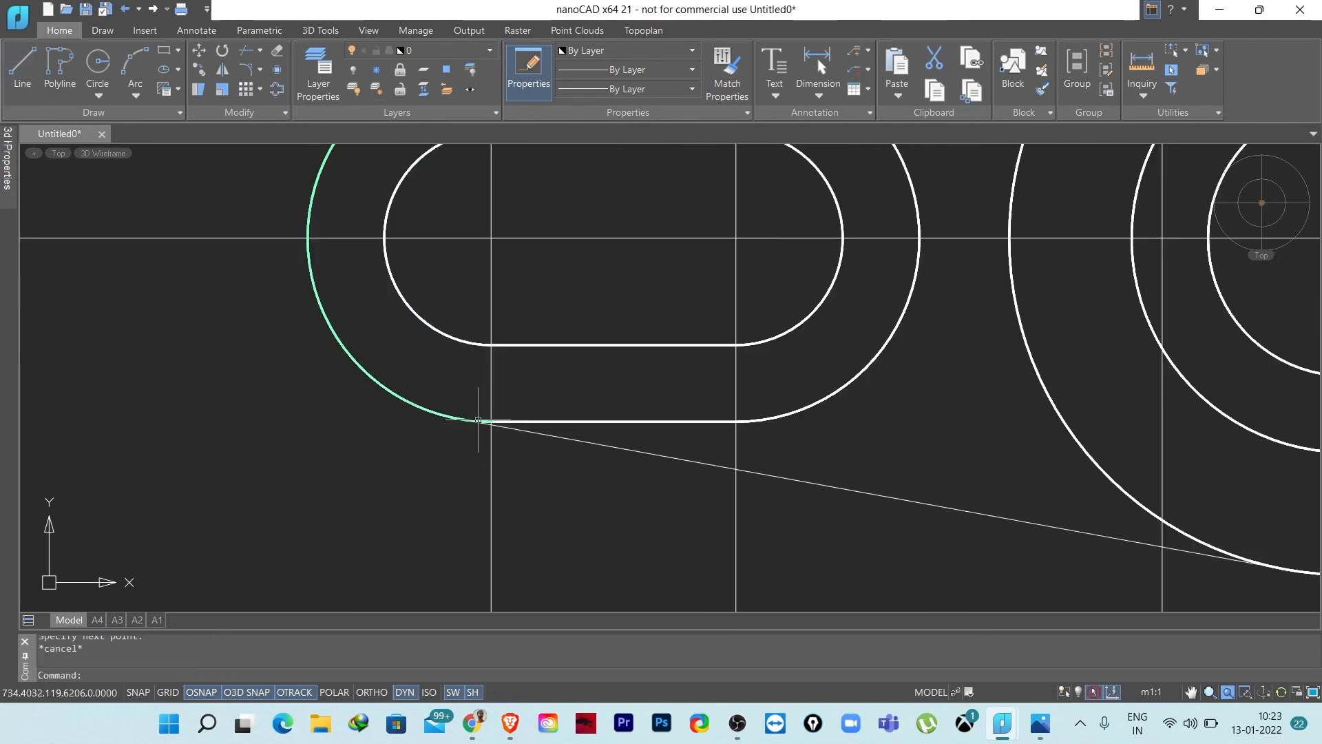
# - Match the lower tangent line's properties to those of the straight slot's thick outer arc
pyautogui.scroll(-3, 595, 514)
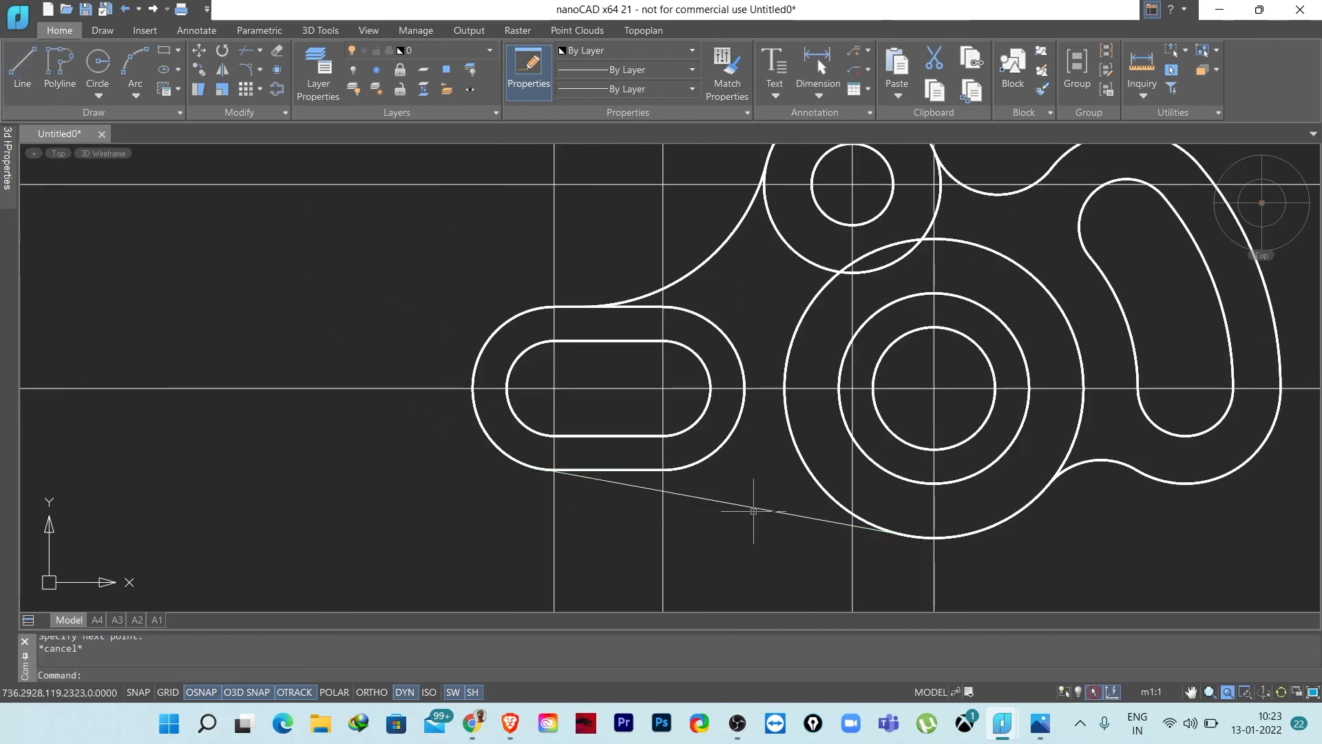
pyautogui.write('MA')
pyautogui.press('Return')
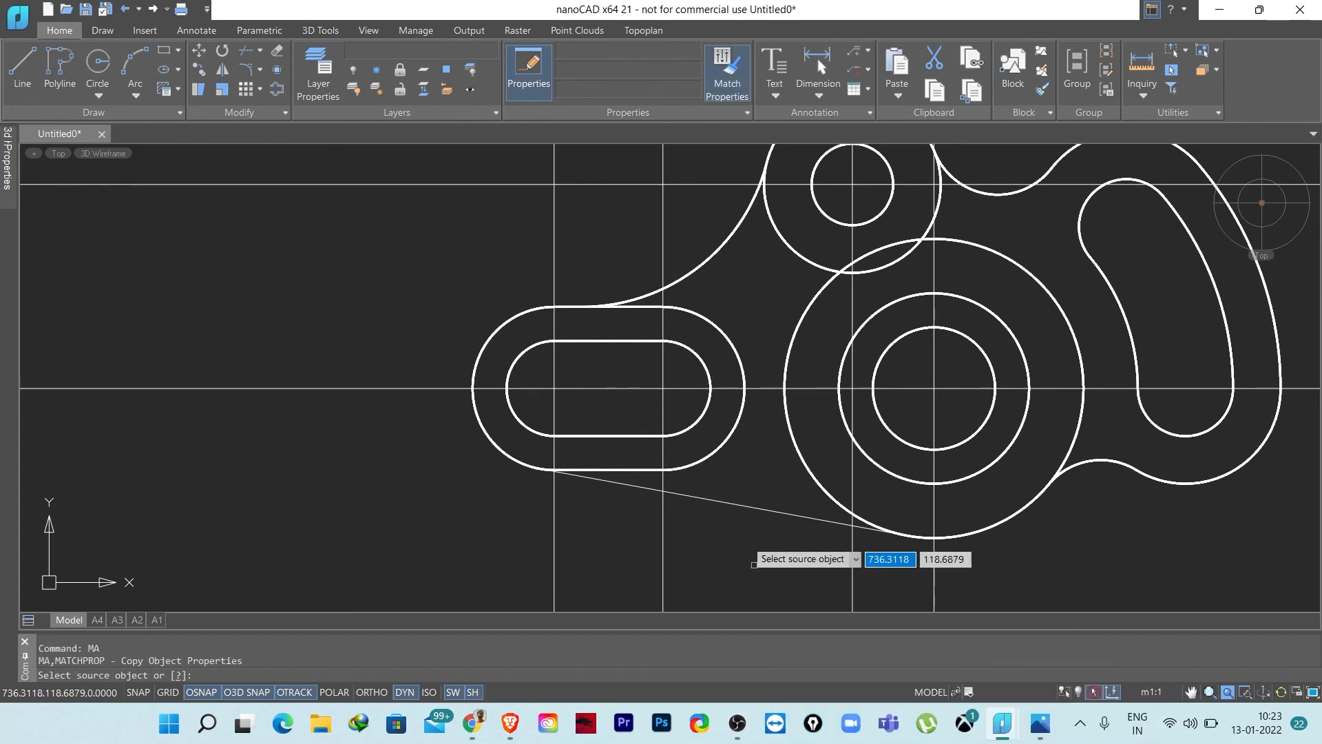
pyautogui.click(723, 444)
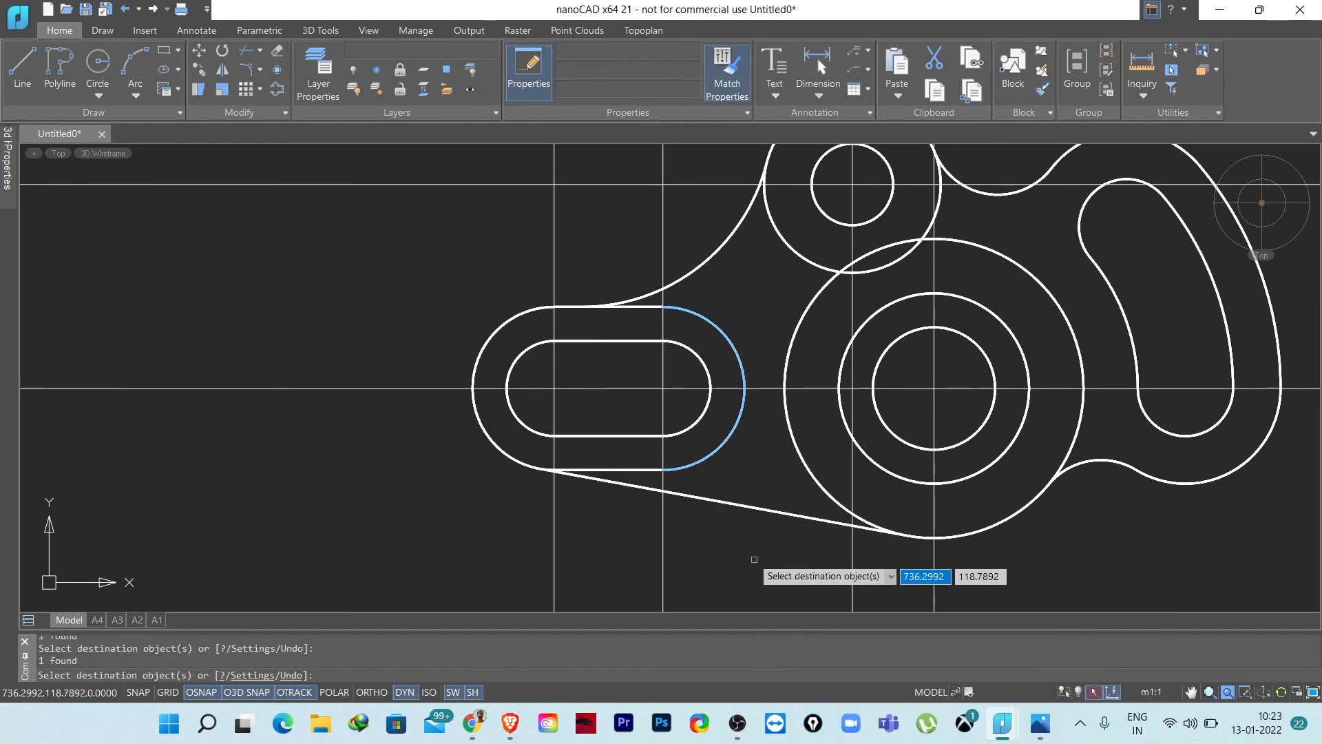
pyautogui.press('Escape')
pyautogui.press('Escape')
# - Erase all remaining horizontal and vertical construction lines running through the plate's circles and straight slot
pyautogui.scroll(-3, 754, 516)
pyautogui.moveTo(912, 567); pyautogui.dragTo(939, 418, button='middle')
pyautogui.click(991, 451)
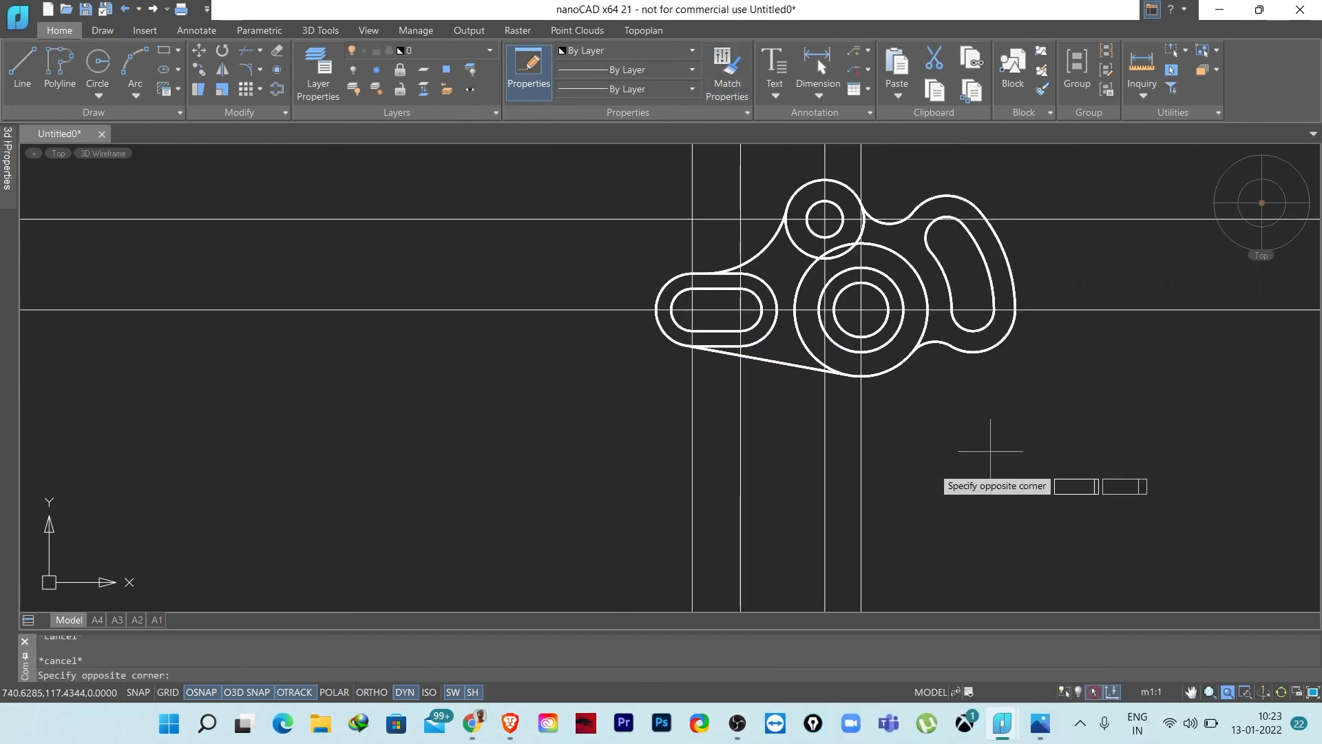
pyautogui.click(538, 496)
pyautogui.moveTo(540, 447); pyautogui.dragTo(561, 551, button='middle')
pyautogui.moveTo(473, 266); pyautogui.dragTo(405, 487)
pyautogui.press('Delete')
# - Check the reference drawing and trim the R1.375 circle, keeping only its lower arc between the tangent line and the fillet arc
pyautogui.moveTo(879, 540); pyautogui.dragTo(762, 437, button='middle')
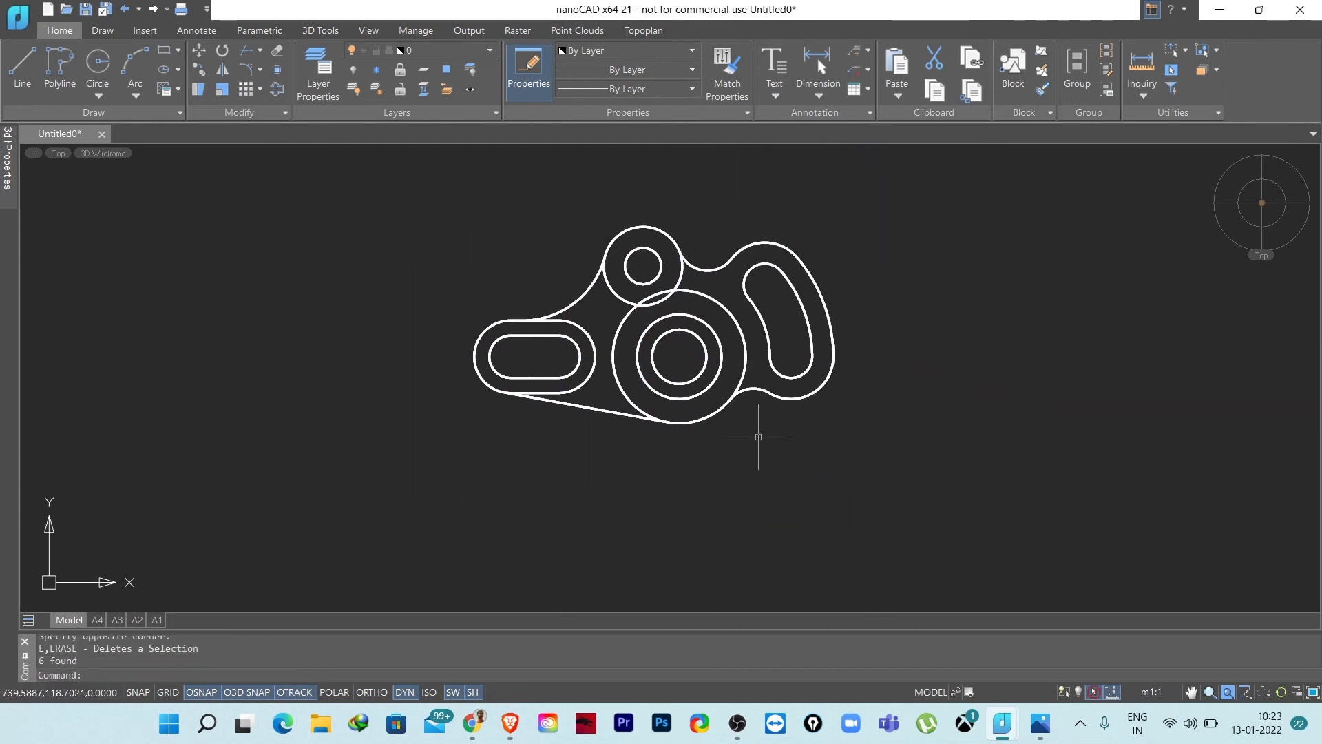
pyautogui.scroll(4, 761, 437)
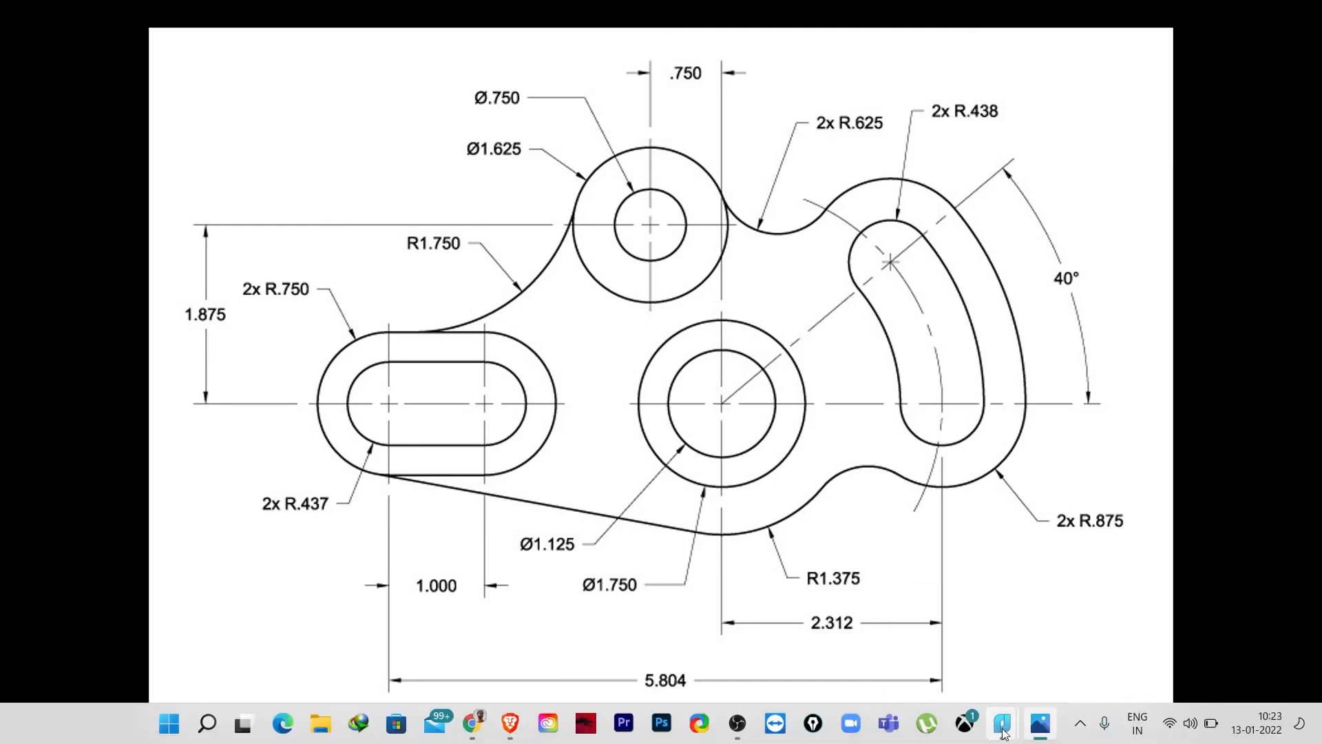
pyautogui.click(1002, 723)
pyautogui.moveTo(687, 273); pyautogui.dragTo(719, 337, button='middle')
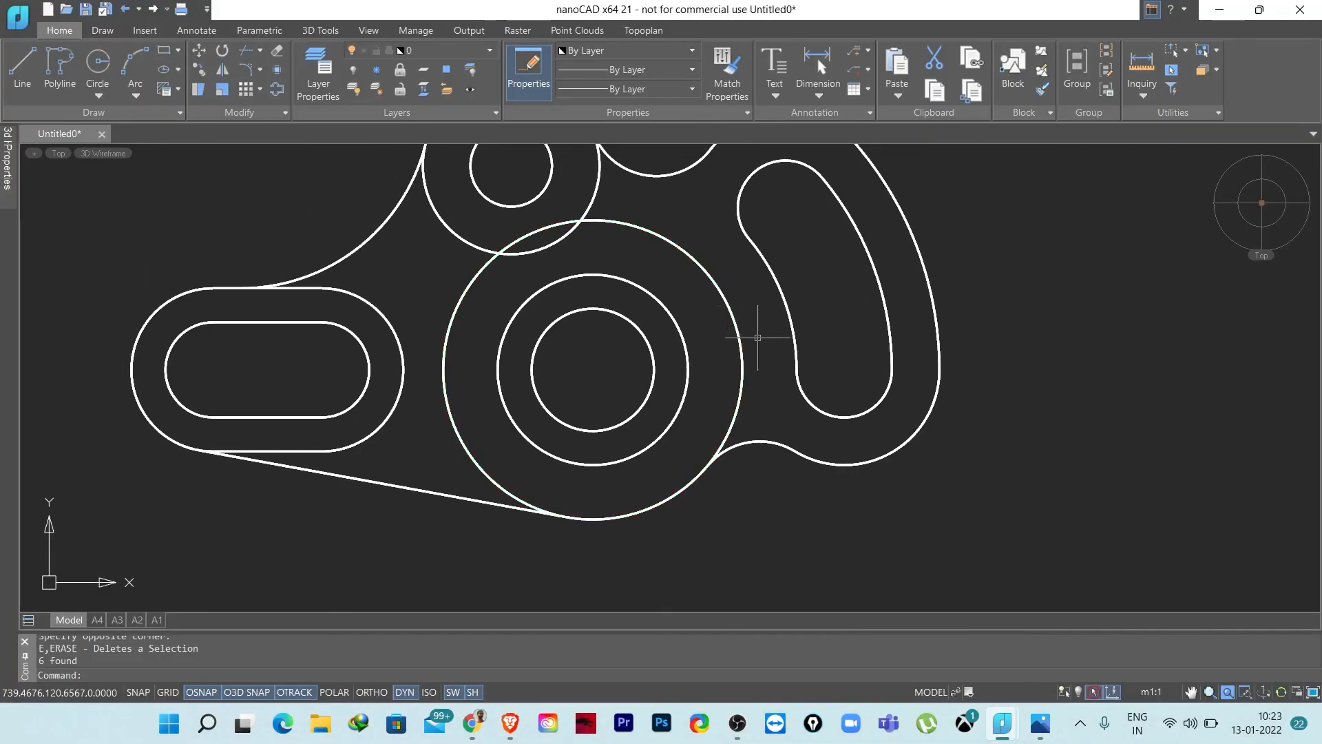
pyautogui.write('Y')
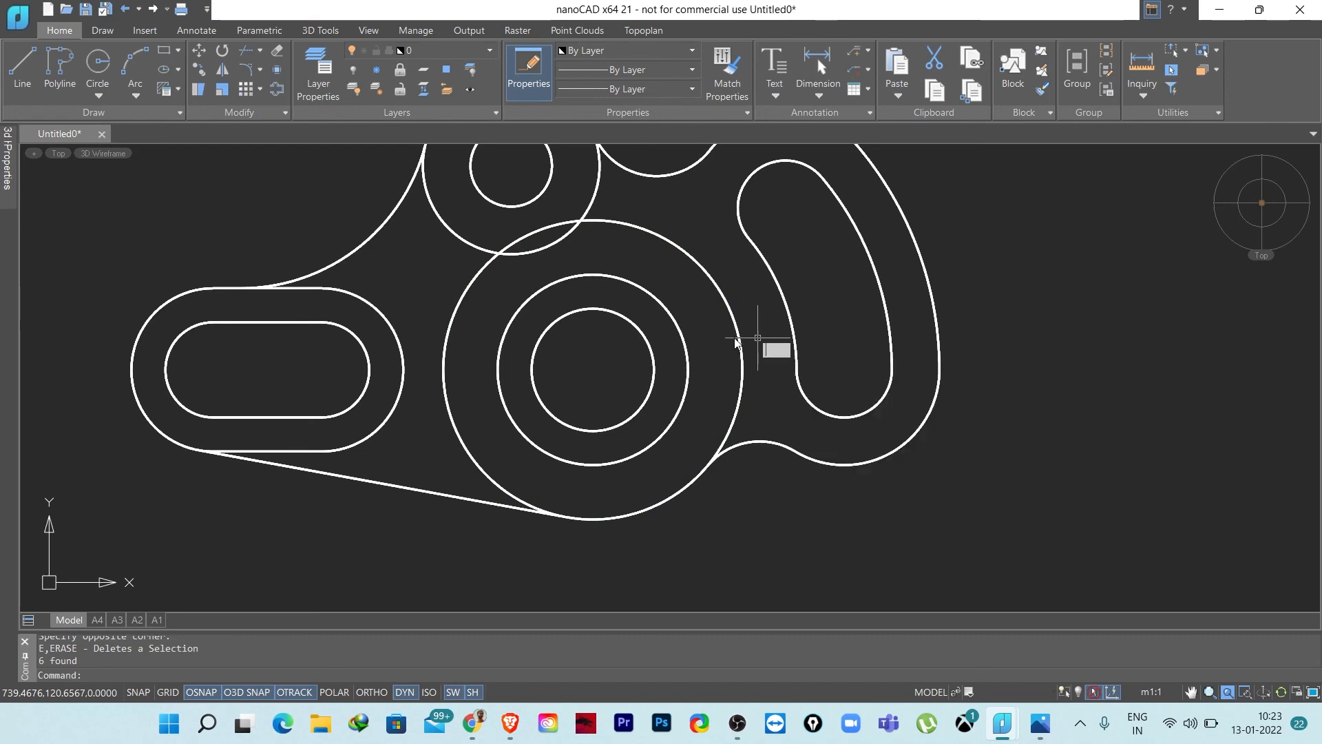
pyautogui.press('BackSpace')
pyautogui.write('TR')
pyautogui.press('Return')
pyautogui.press('Return')
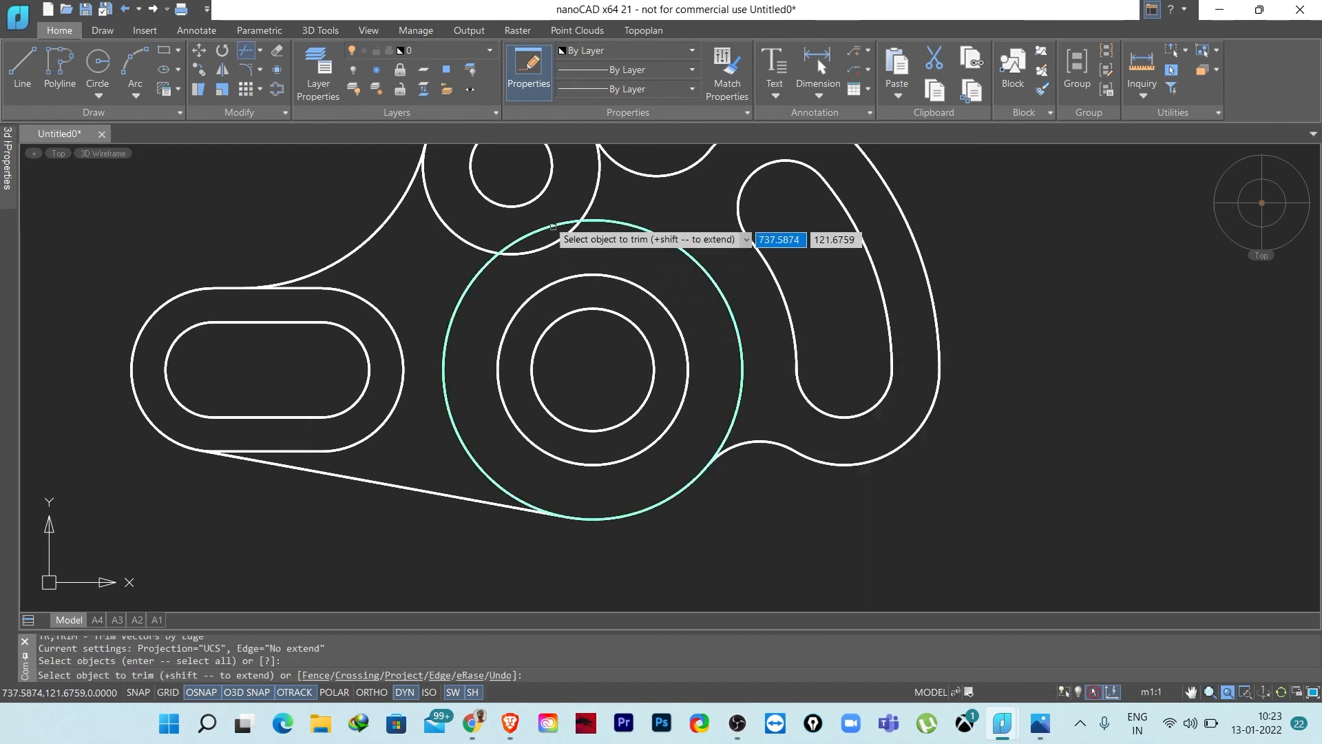
pyautogui.click(538, 230)
pyautogui.click(624, 227)
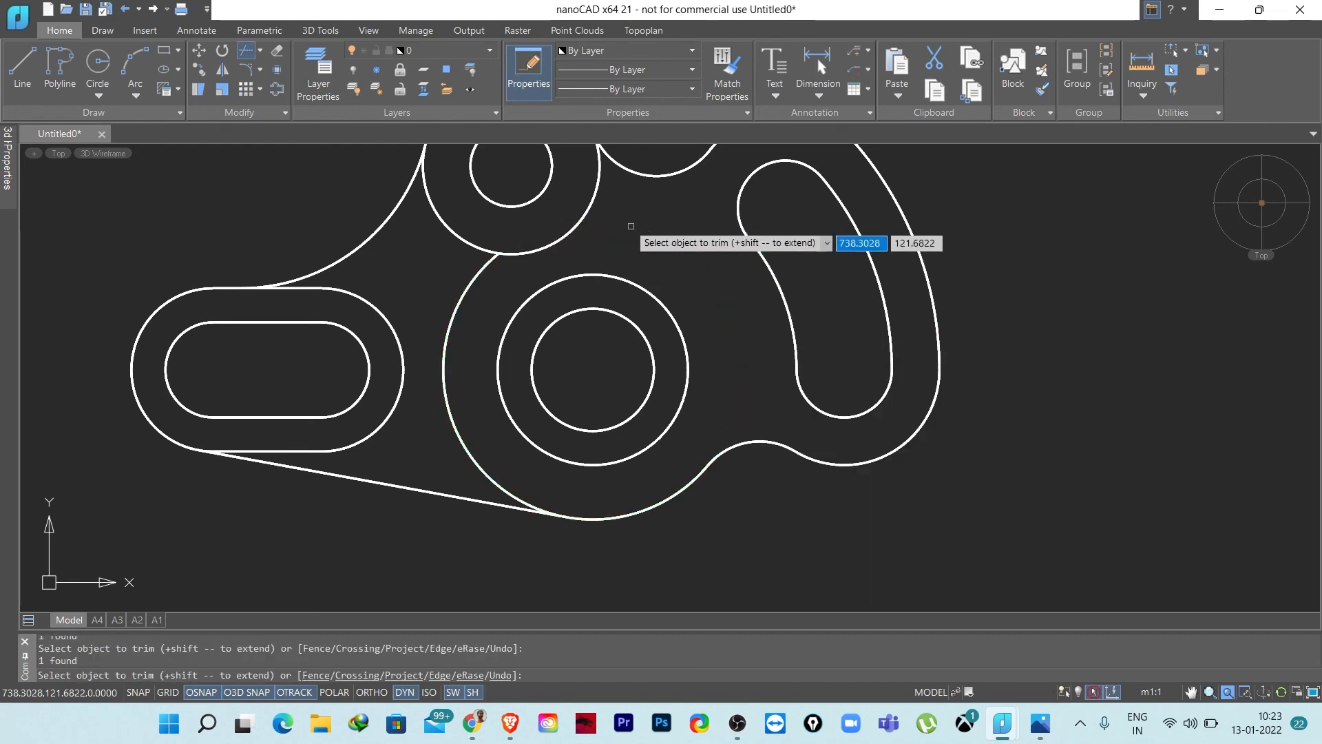
pyautogui.click(459, 294)
pyautogui.scroll(-3, 782, 375)
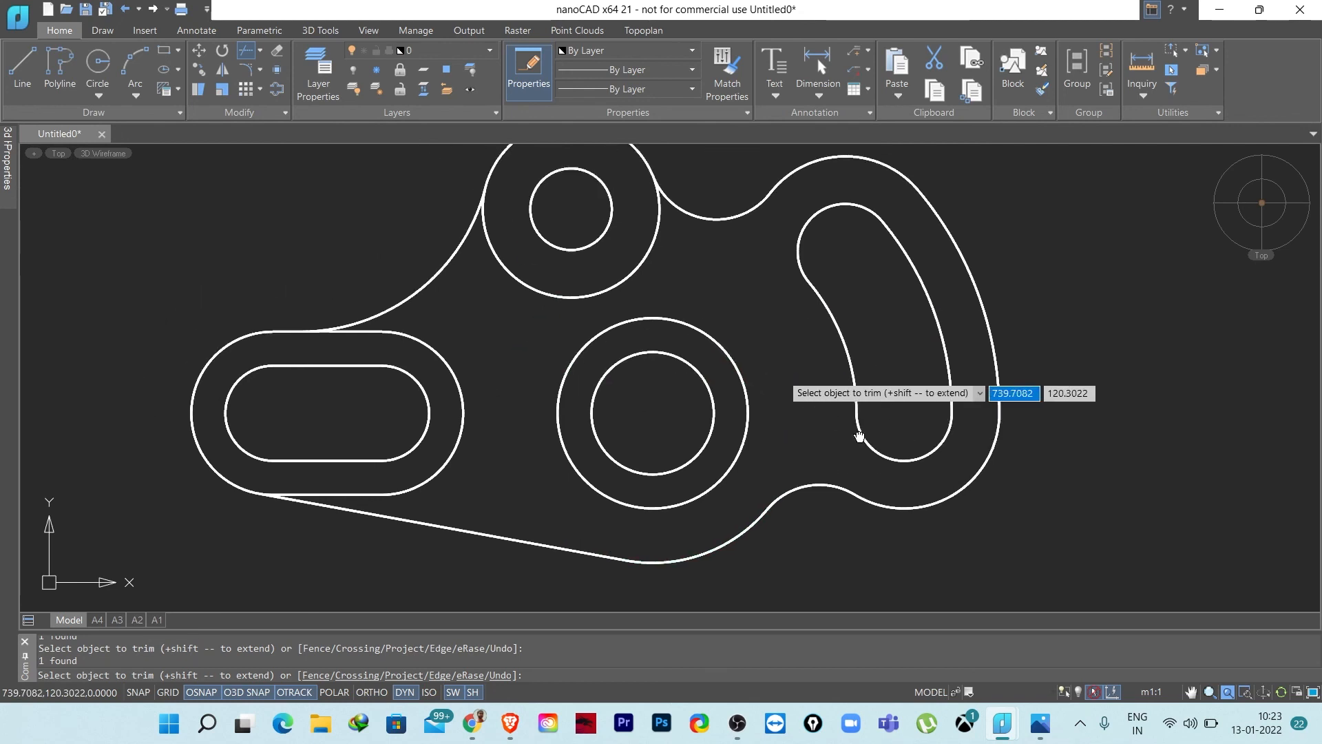
pyautogui.moveTo(862, 395); pyautogui.dragTo(1008, 416, button='middle')
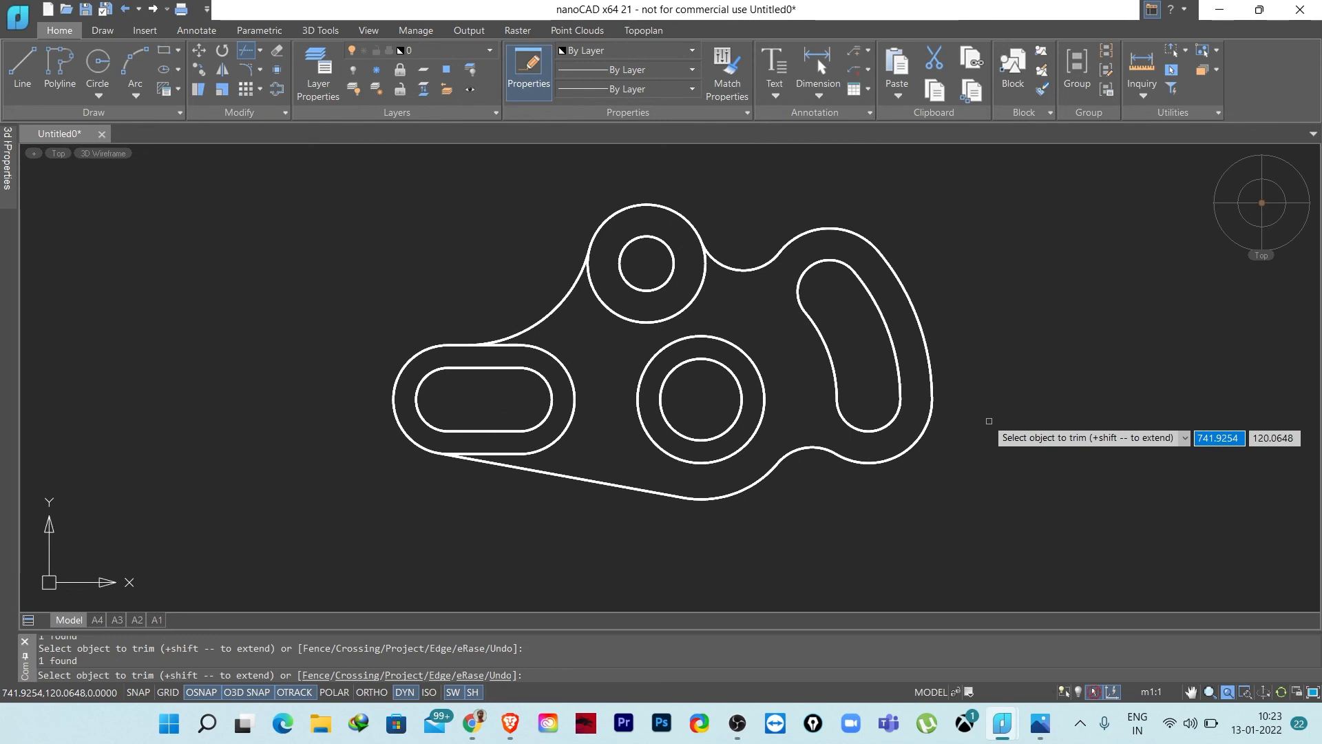
pyautogui.press('Escape')
pyautogui.press('Escape')
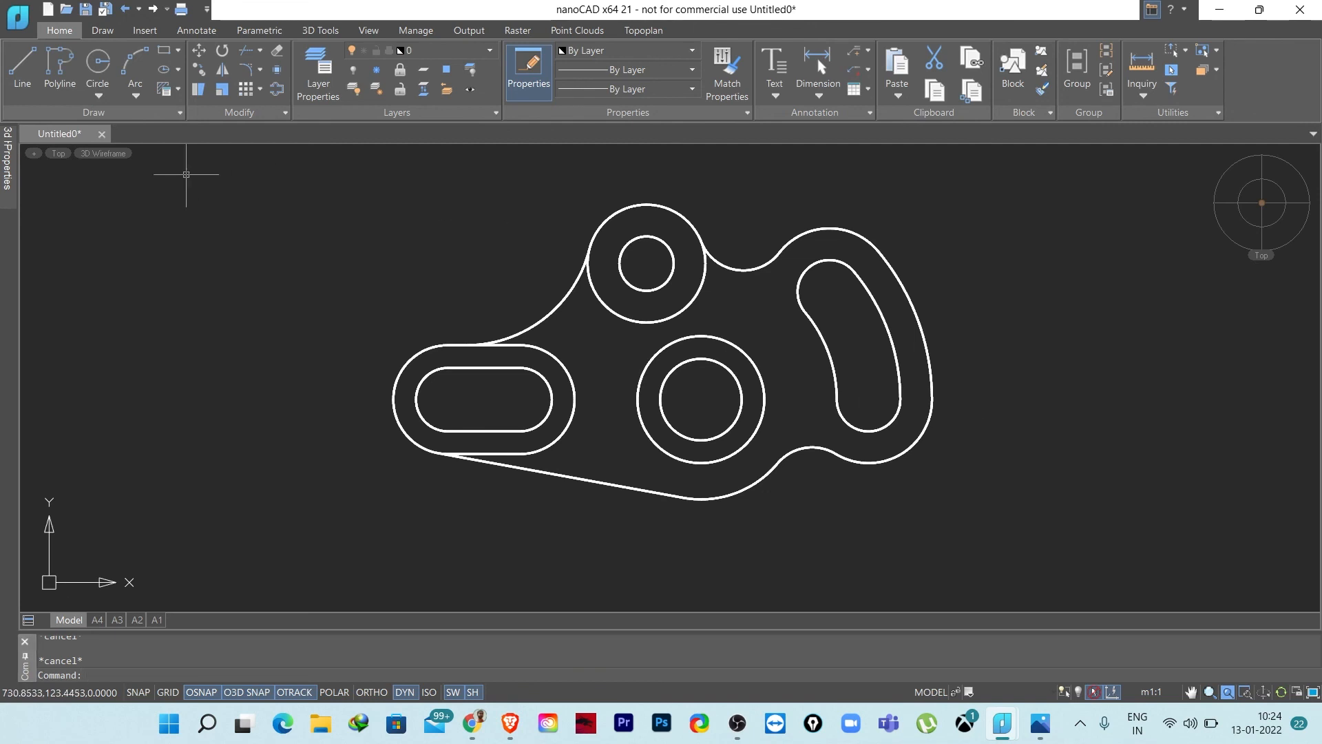
pyautogui.rightClick(202, 692)
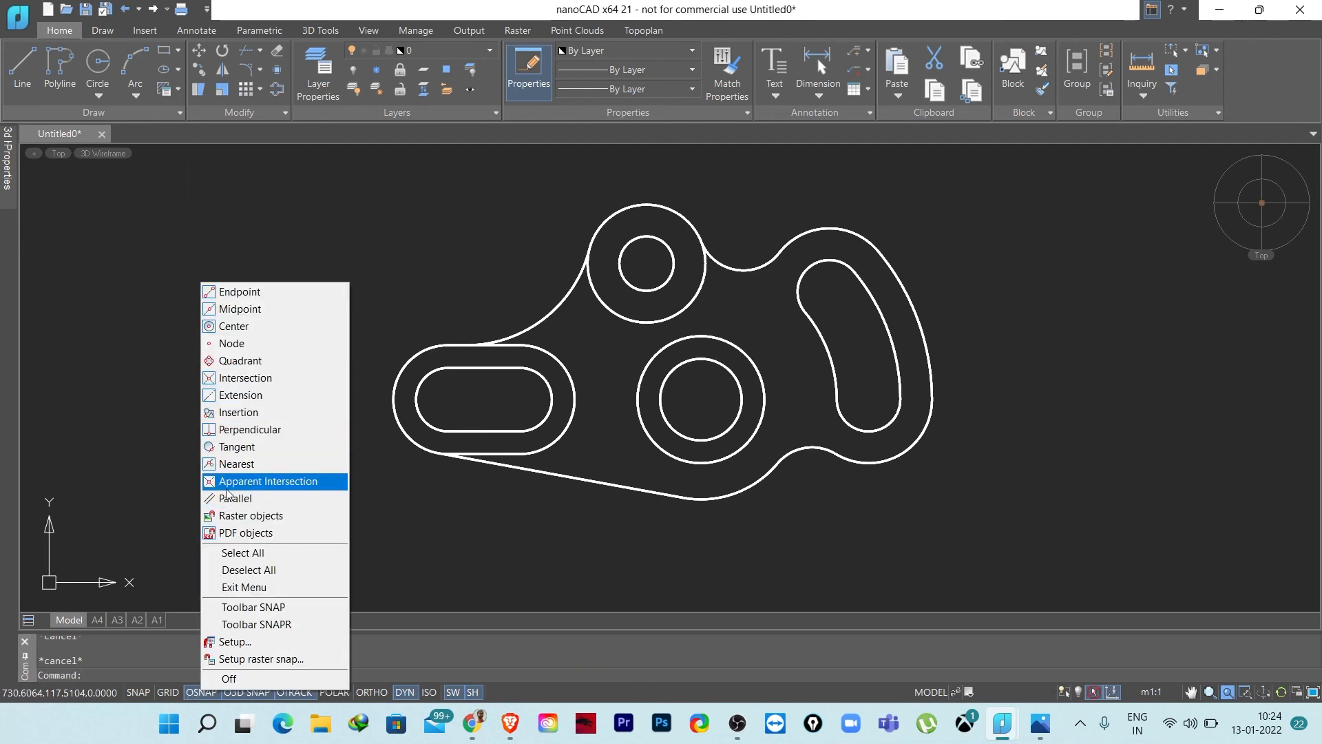
pyautogui.click(429, 652)
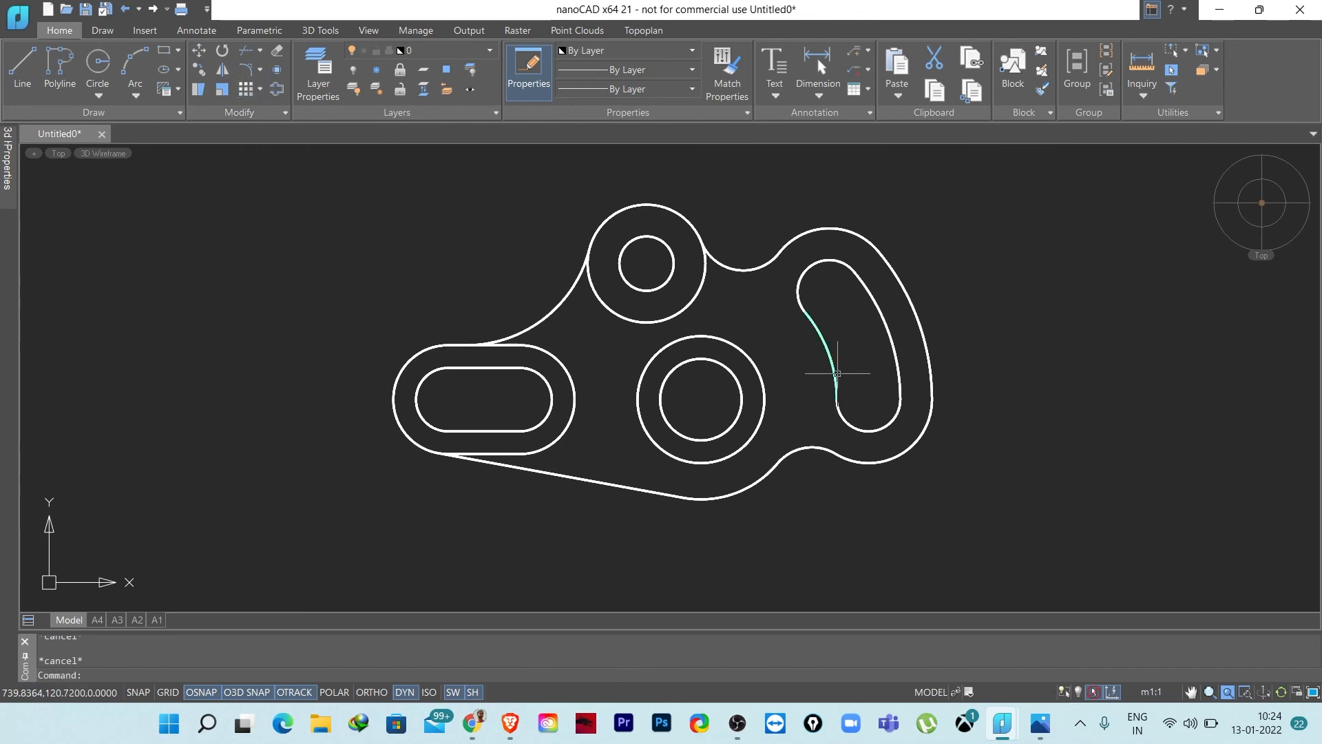
pyautogui.scroll(2, 761, 523)
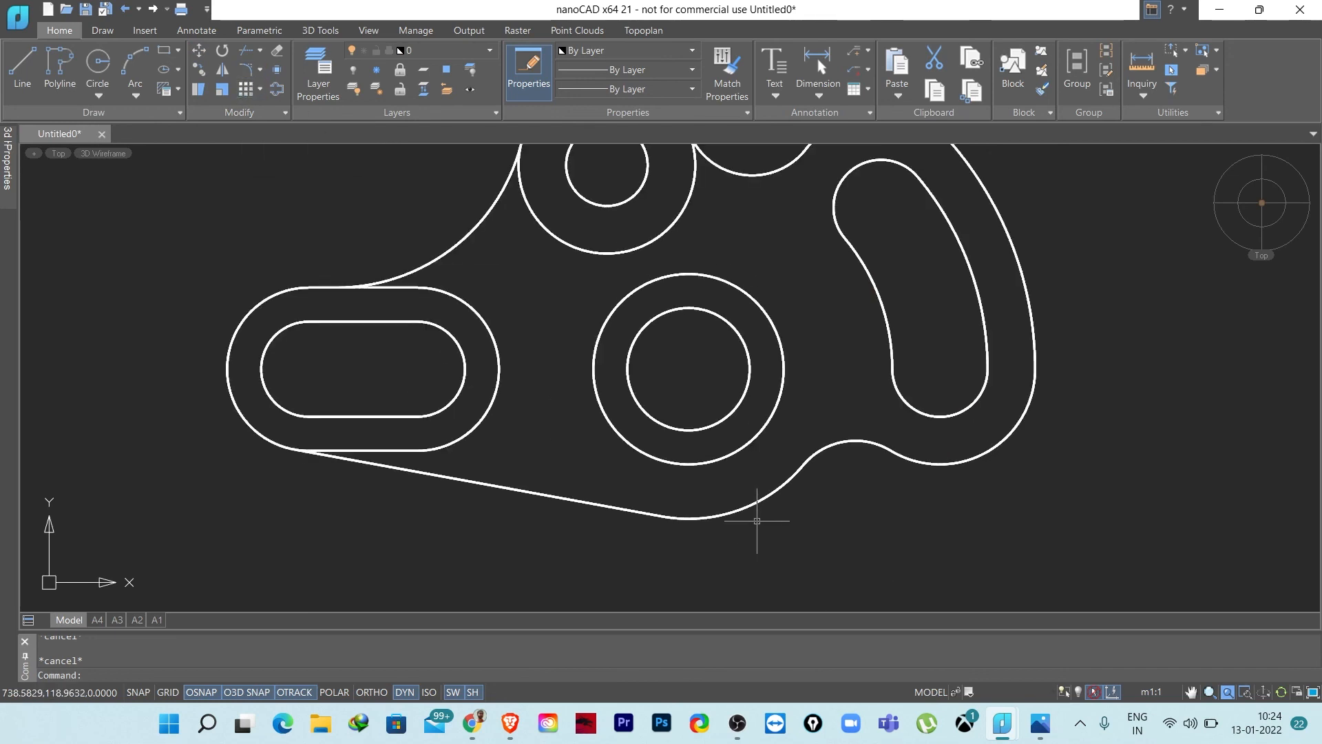
pyautogui.scroll(-2, 761, 522)
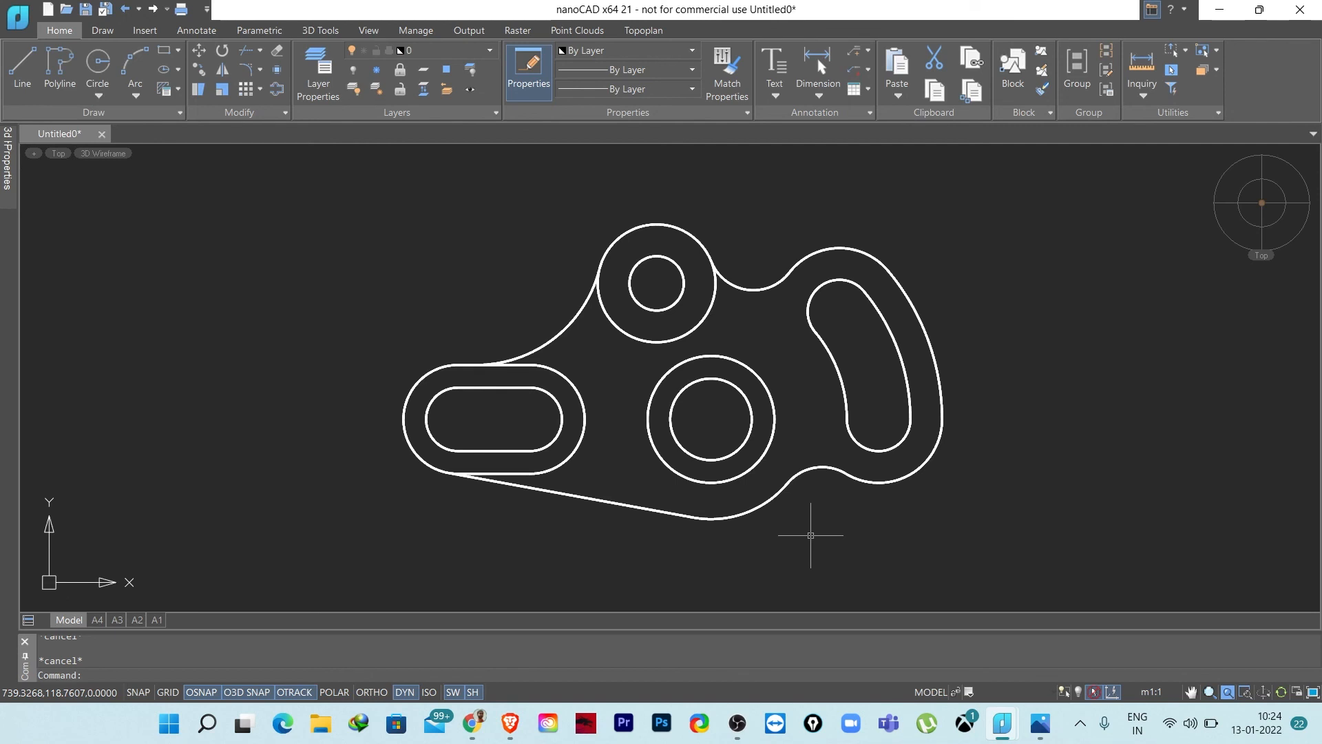
pyautogui.click(644, 32)
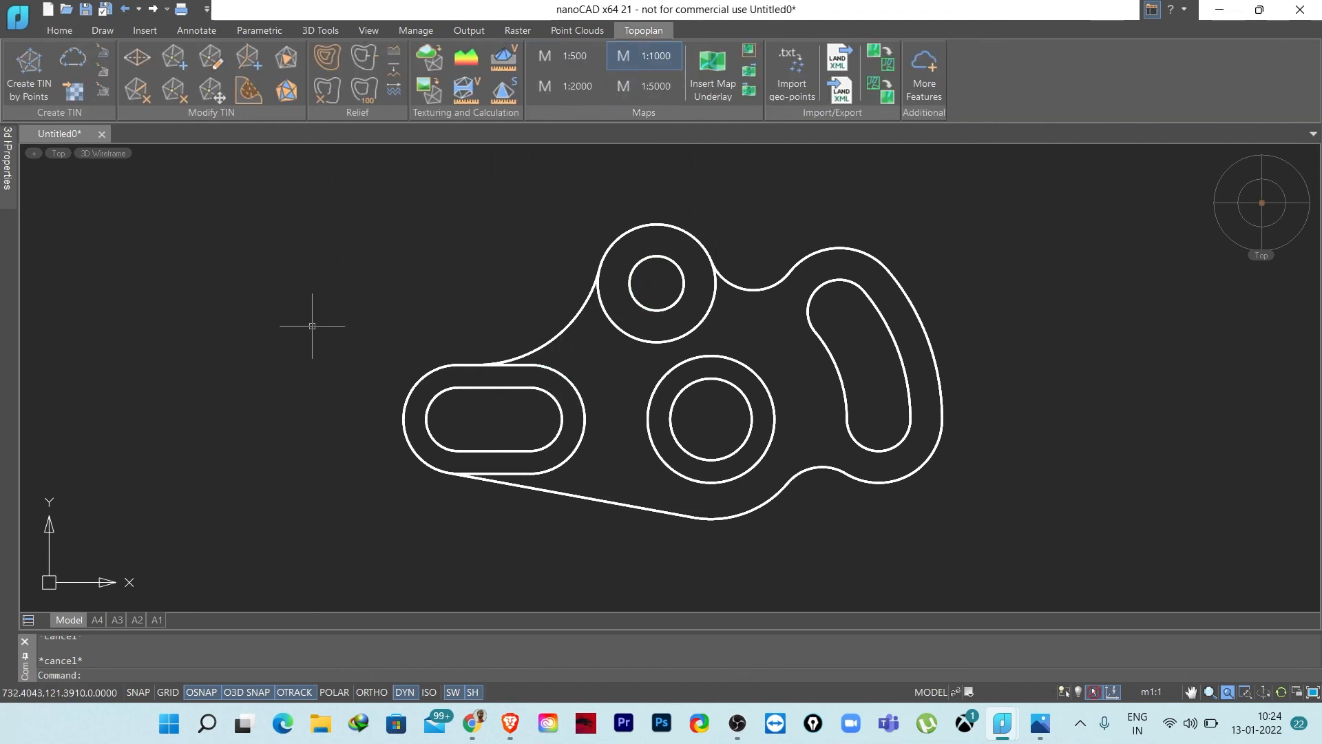
pyautogui.scroll(3, 617, 486)
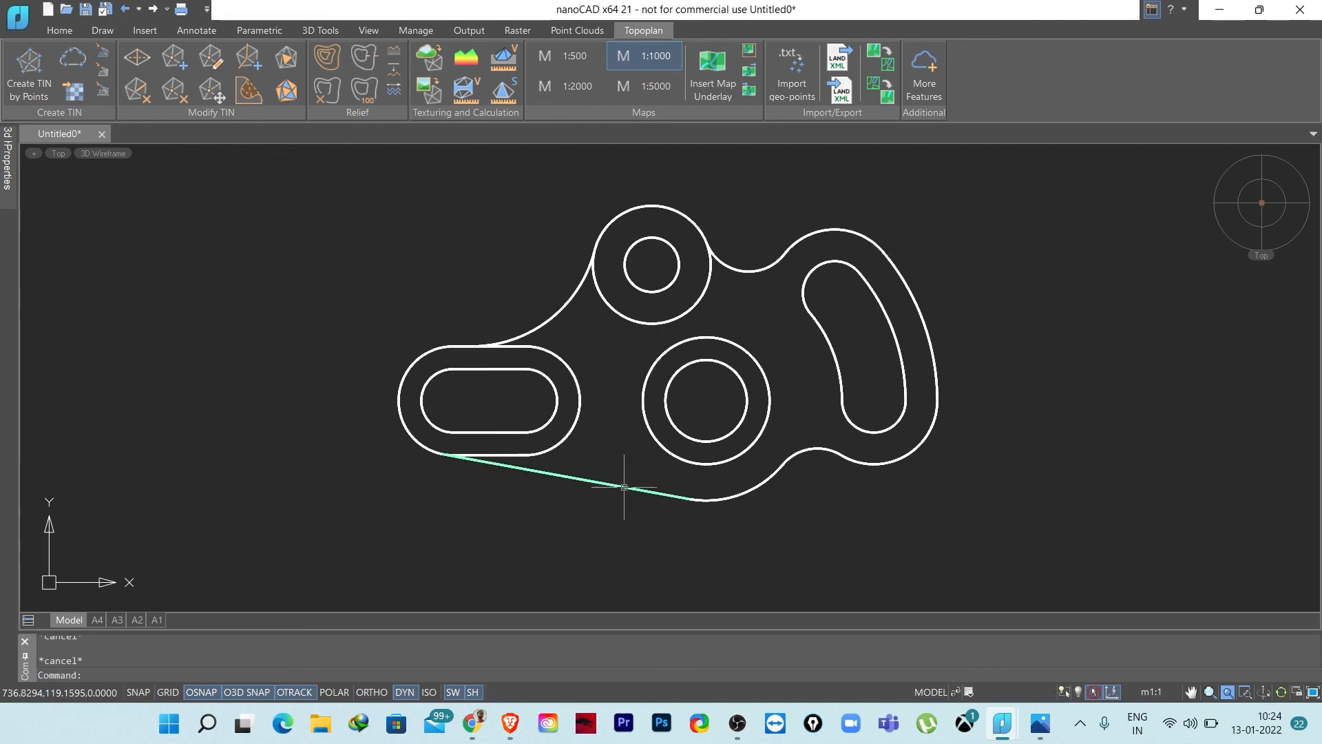
pyautogui.moveTo(656, 433); pyautogui.dragTo(630, 509, button='middle')
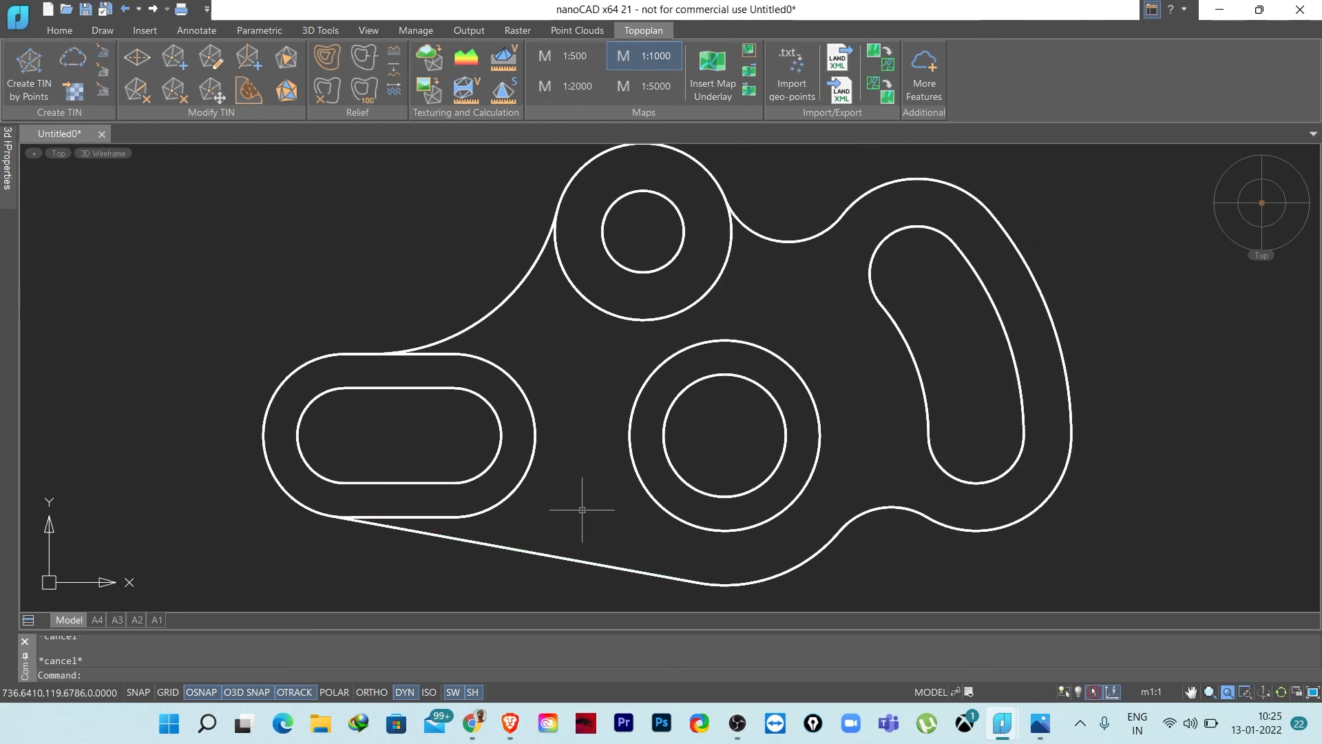
pyautogui.scroll(-2, 580, 509)
pyautogui.moveTo(580, 509); pyautogui.dragTo(592, 466, button='middle')
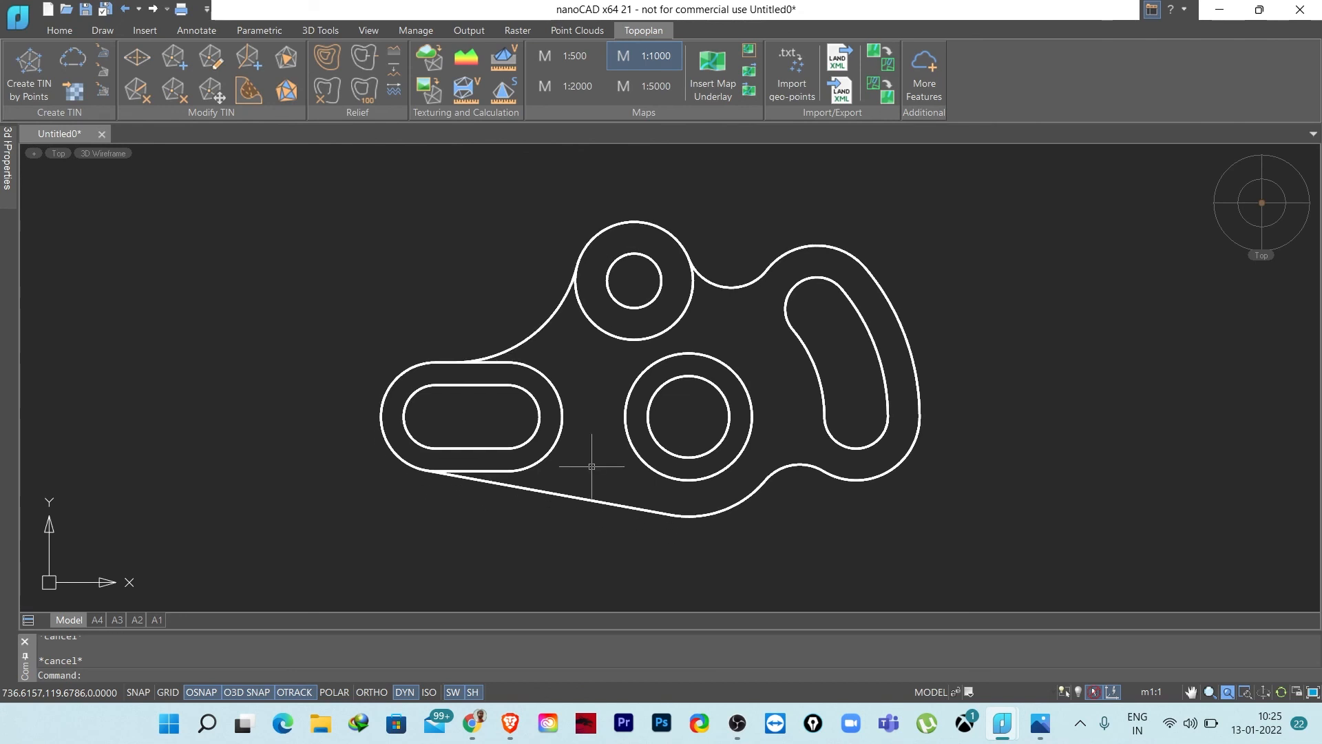